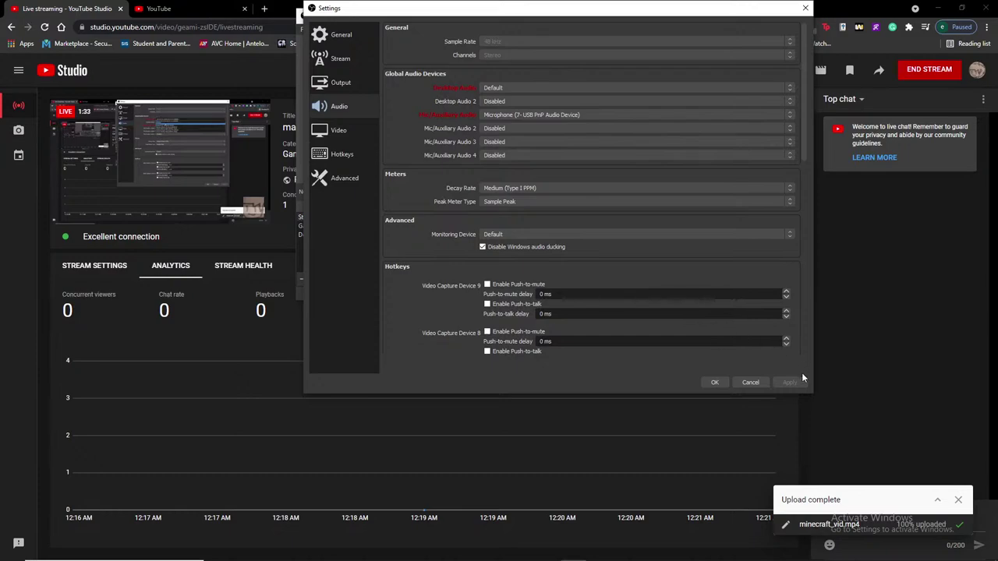
Step: Close the audio settings and turn on the Display Capture source in the Streaming scene
click(718, 385)
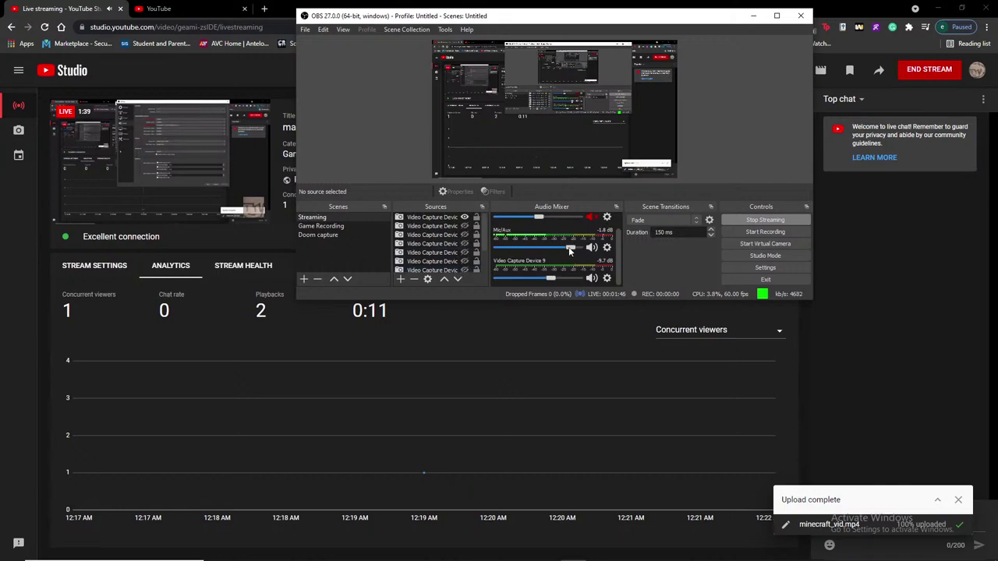
click(464, 226)
scroll(464, 225, down, 1)
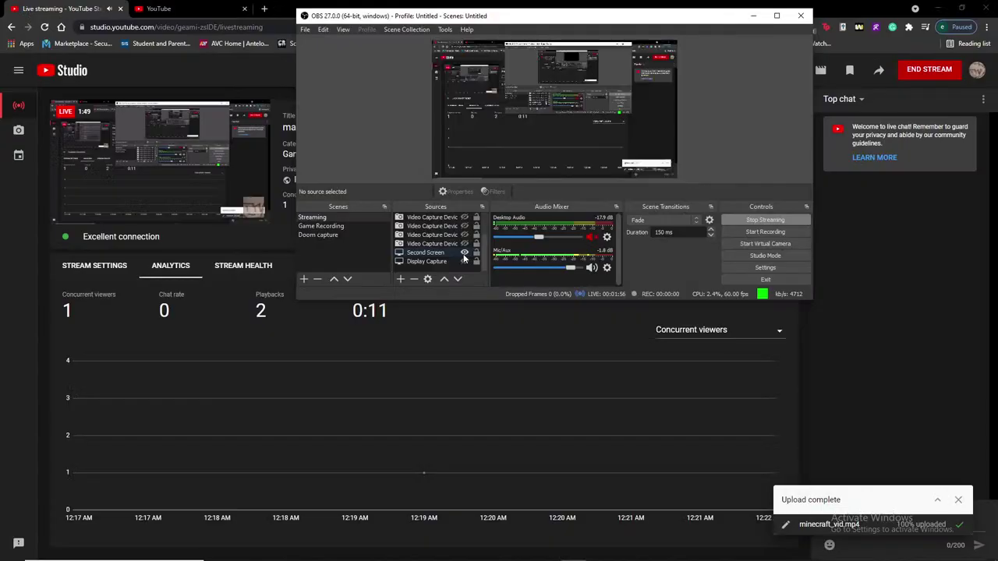
click(467, 262)
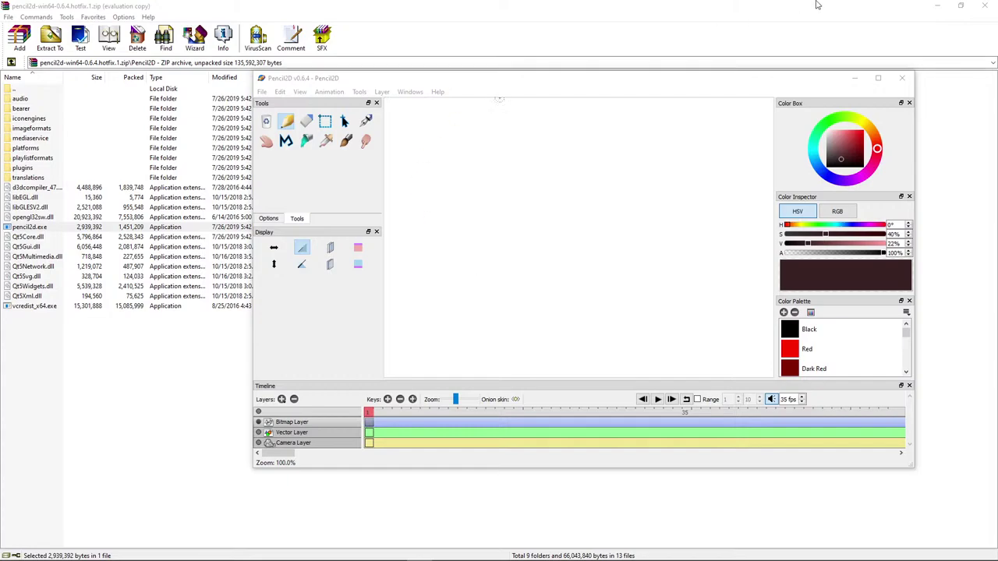
Step: Maximize the Pencil2D window in place of the archive window and pick Black from the color palette
click(985, 5)
drag(503, 77, 490, 2)
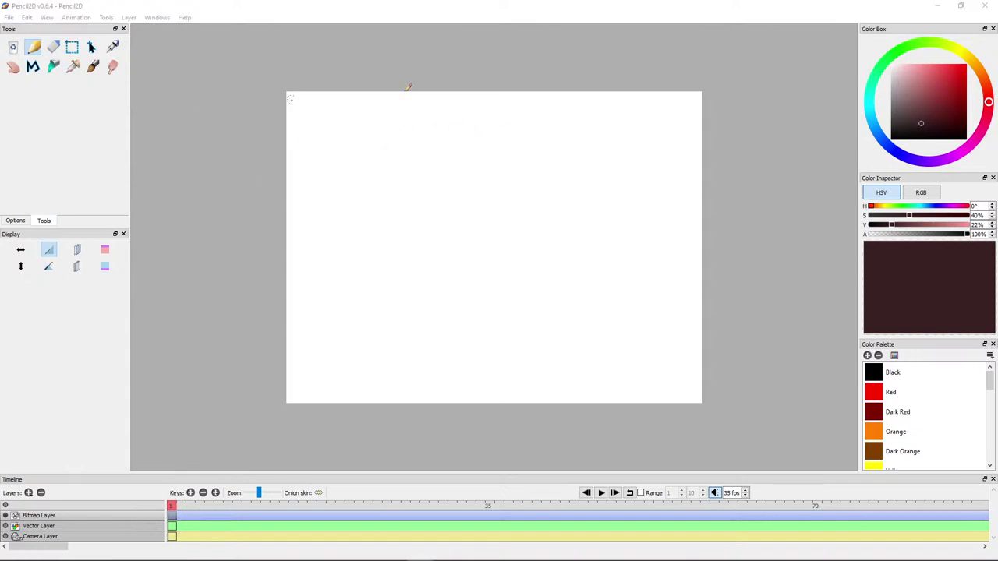
click(893, 372)
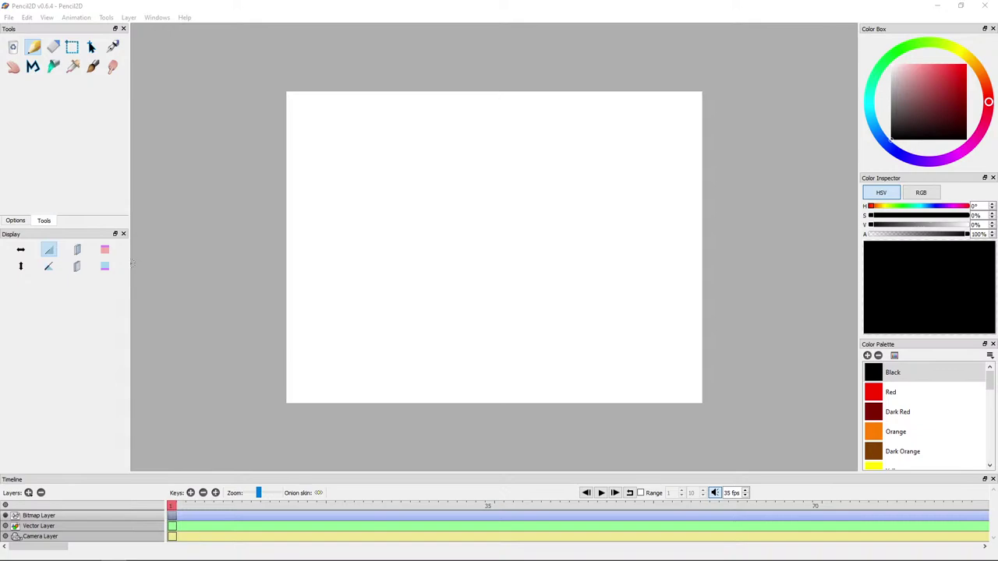
click(9, 17)
mouse_move(35, 52)
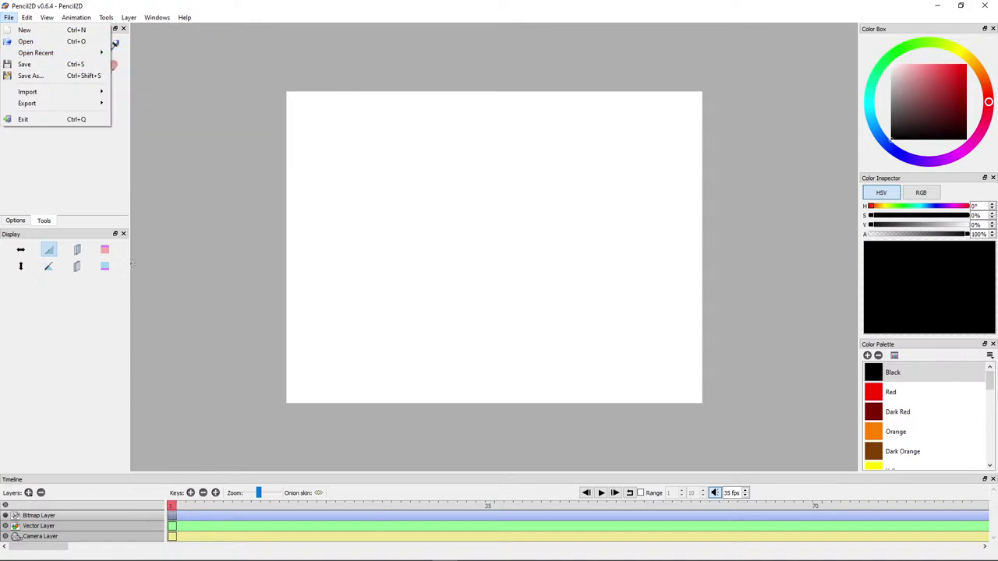
click(26, 41)
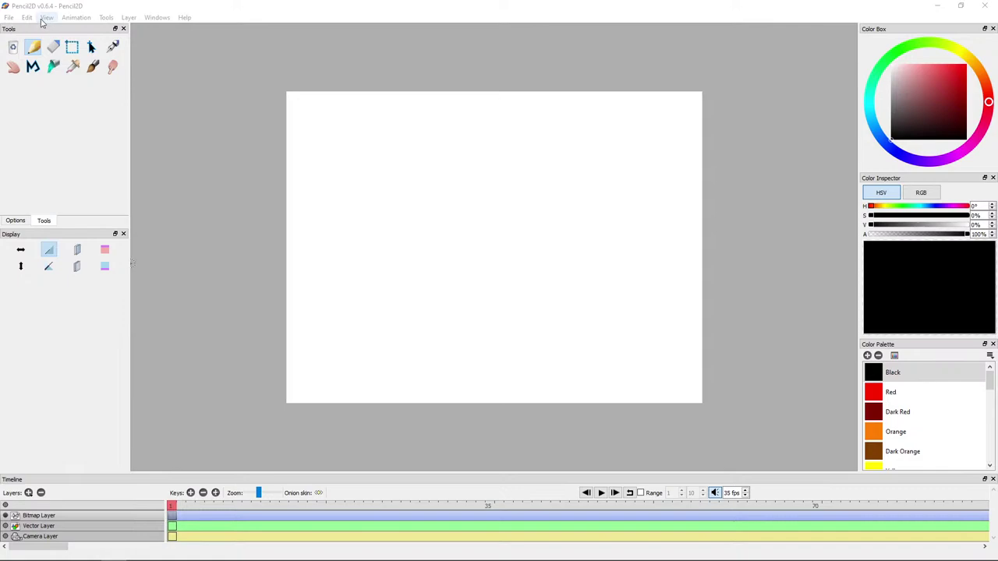
Step: Open the recent drawing z_pfp.pclx
click(8, 17)
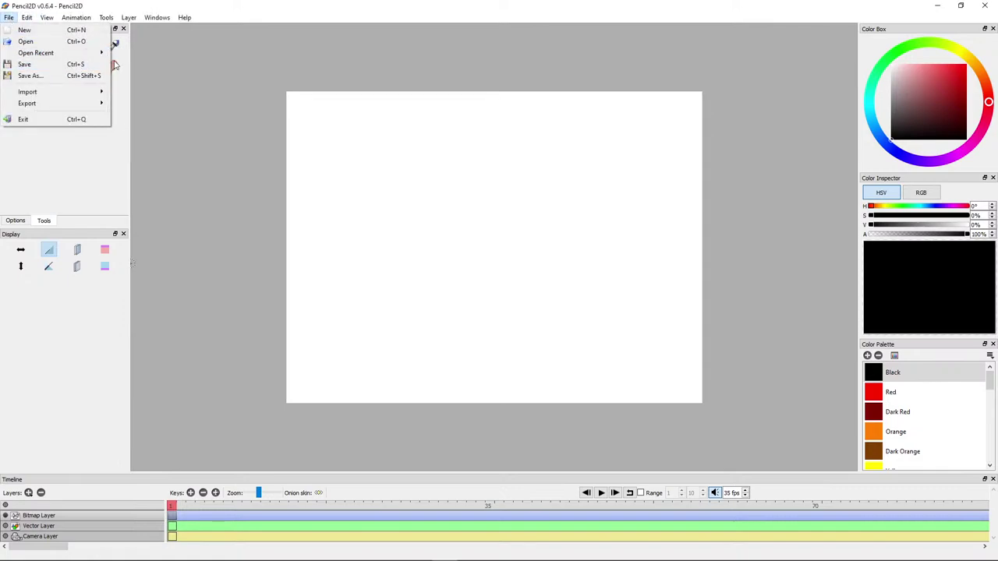
mouse_move(46, 53)
click(172, 54)
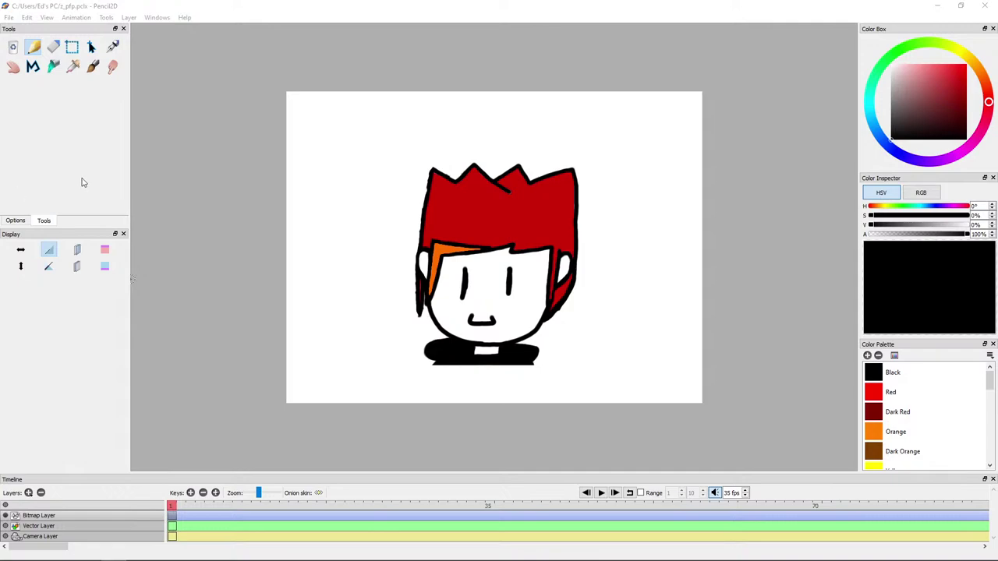
Step: Start a new blank animation in place of the opened drawing
click(10, 18)
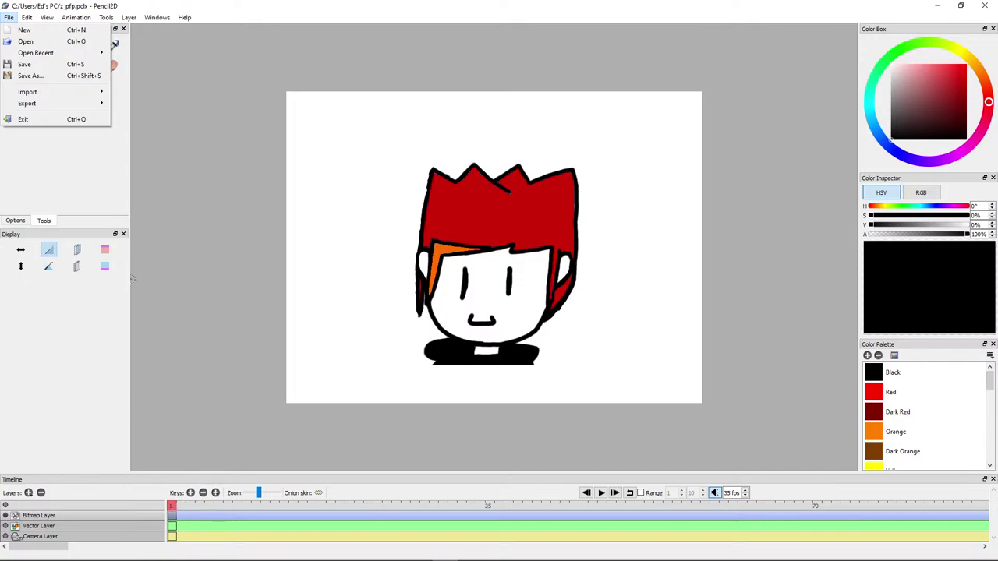
mouse_move(90, 53)
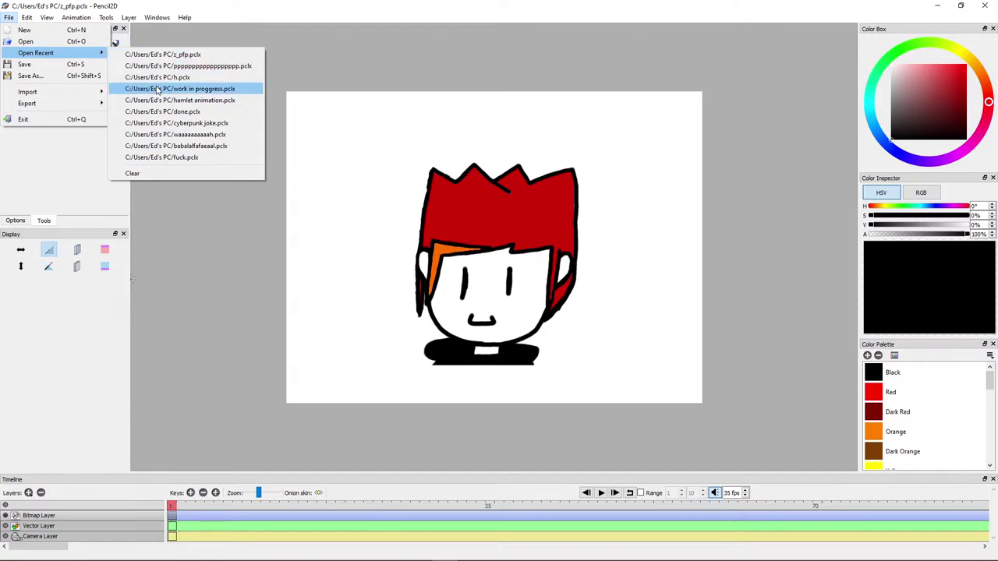
click(62, 32)
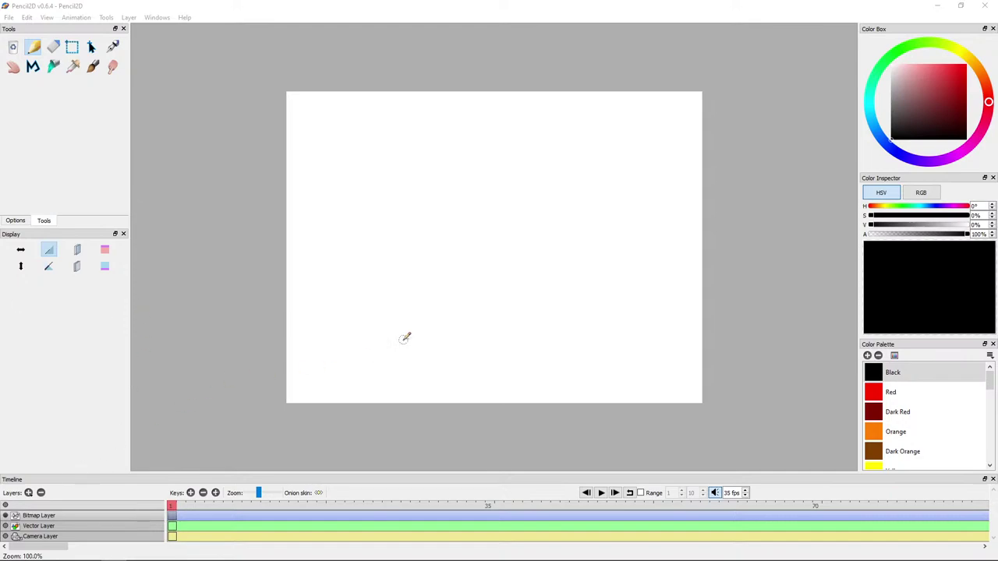
Step: Try a looping black freehand pencil stroke across the middle of the canvas and undo it
scroll(409, 329, up, 1)
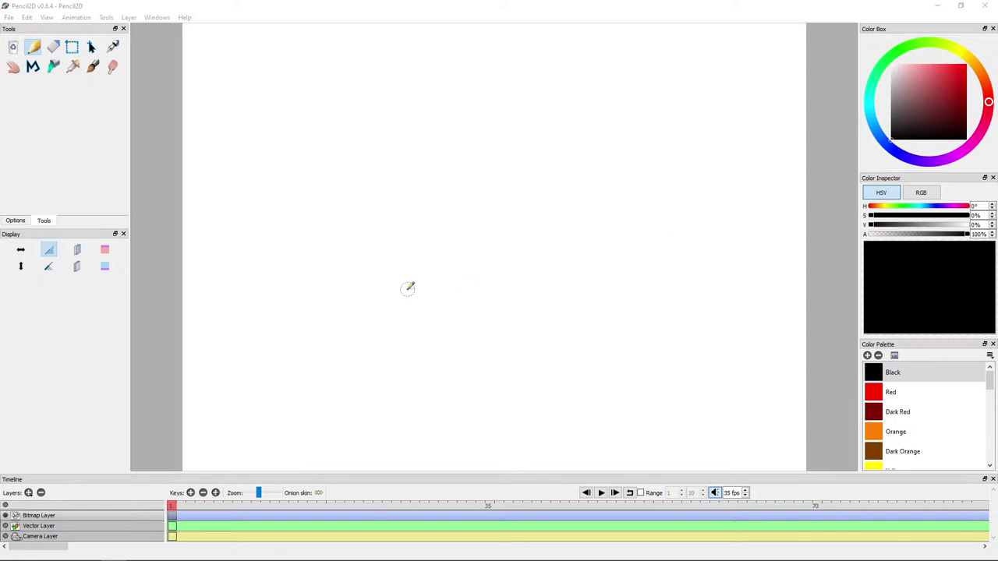
scroll(407, 289, up, 1)
scroll(413, 292, down, 1)
scroll(413, 293, up, 1)
scroll(406, 293, down, 1)
drag(406, 293, 395, 294)
scroll(356, 265, up, 1)
scroll(357, 267, down, 1)
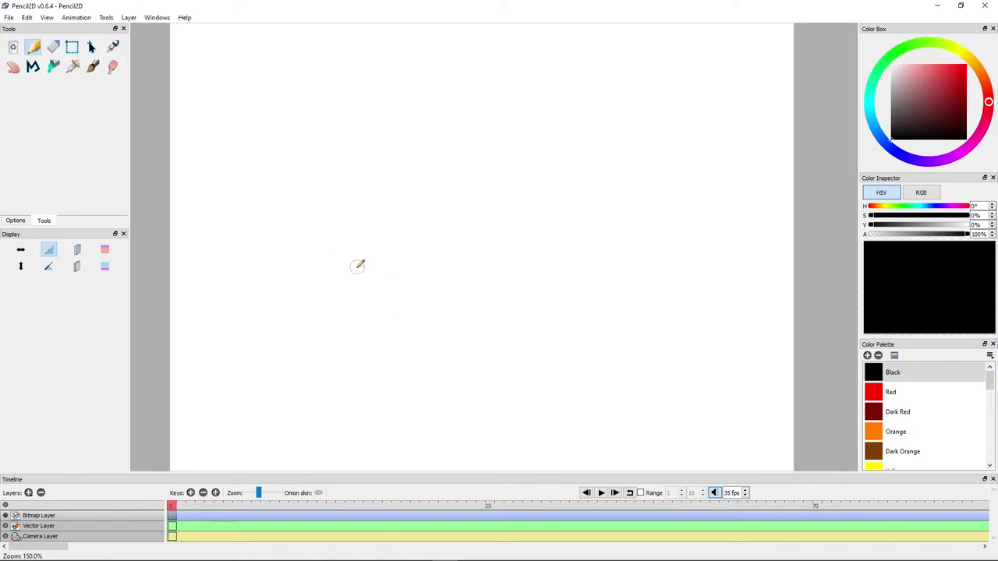
mouse_move(510, 194)
mouse_down()
mouse_move(447, 236)
mouse_move(456, 394)
mouse_up()
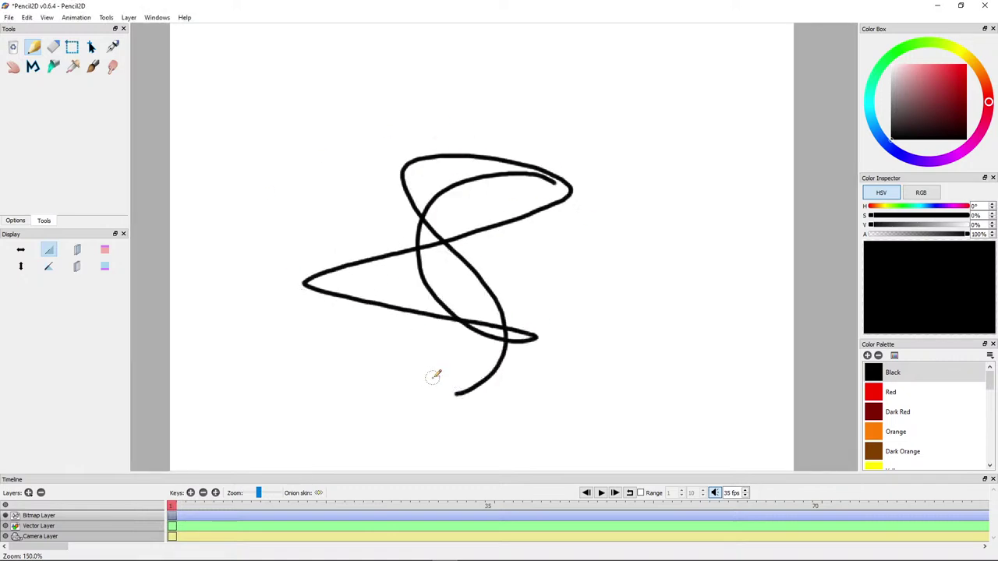
key(ctrl+z)
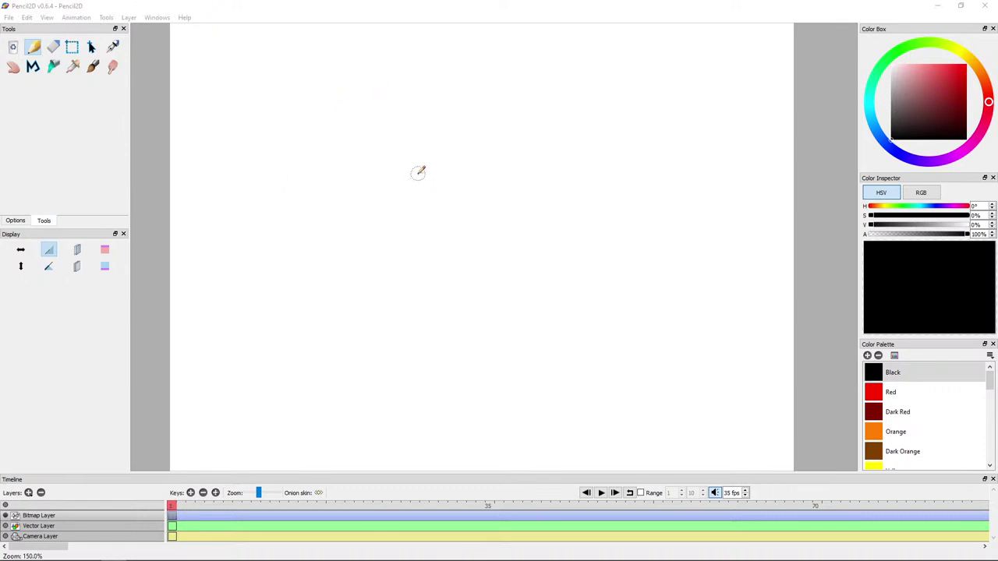
Step: Practise a curved pencil stroke sweeping from upper right down to lower left several times, undoing each attempt
scroll(417, 175, up, 1)
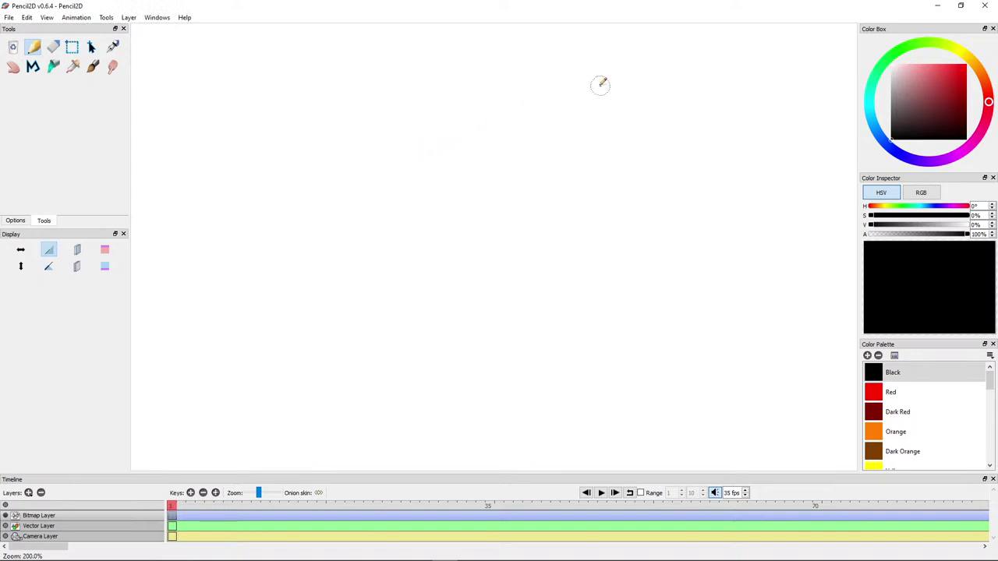
scroll(592, 70, down, 1)
scroll(540, 122, up, 1)
scroll(605, 211, down, 1)
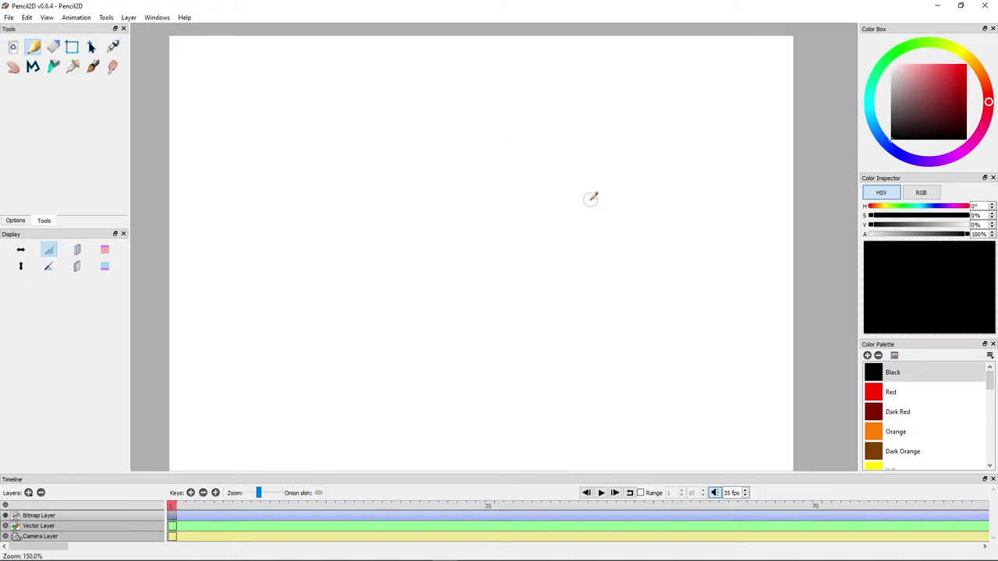
mouse_move(583, 194)
mouse_down()
mouse_move(592, 221)
mouse_move(564, 216)
mouse_up()
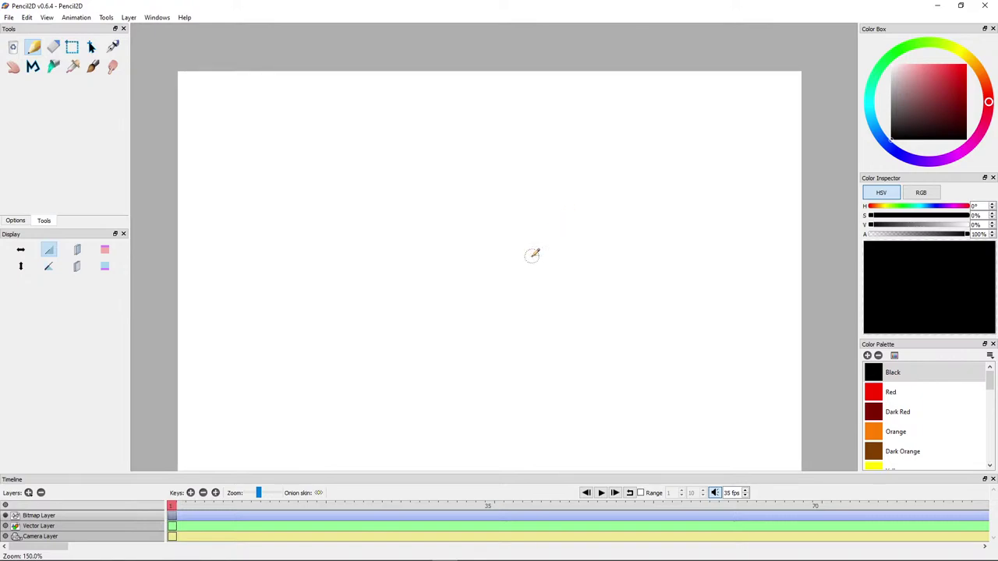
scroll(524, 268, up, 1)
drag(522, 270, 479, 228)
mouse_move(568, 61)
mouse_down()
mouse_move(571, 120)
mouse_move(549, 226)
mouse_move(474, 316)
mouse_move(332, 335)
mouse_up()
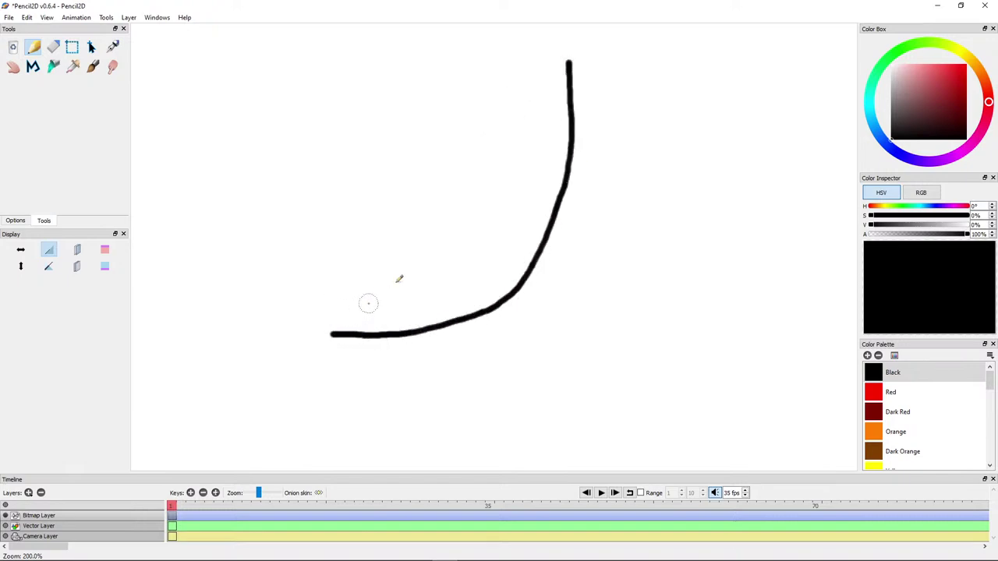
key(ctrl+z)
mouse_move(533, 57)
mouse_down()
mouse_move(540, 115)
mouse_move(479, 270)
mouse_move(305, 328)
mouse_move(278, 325)
mouse_up()
key(ctrl+z)
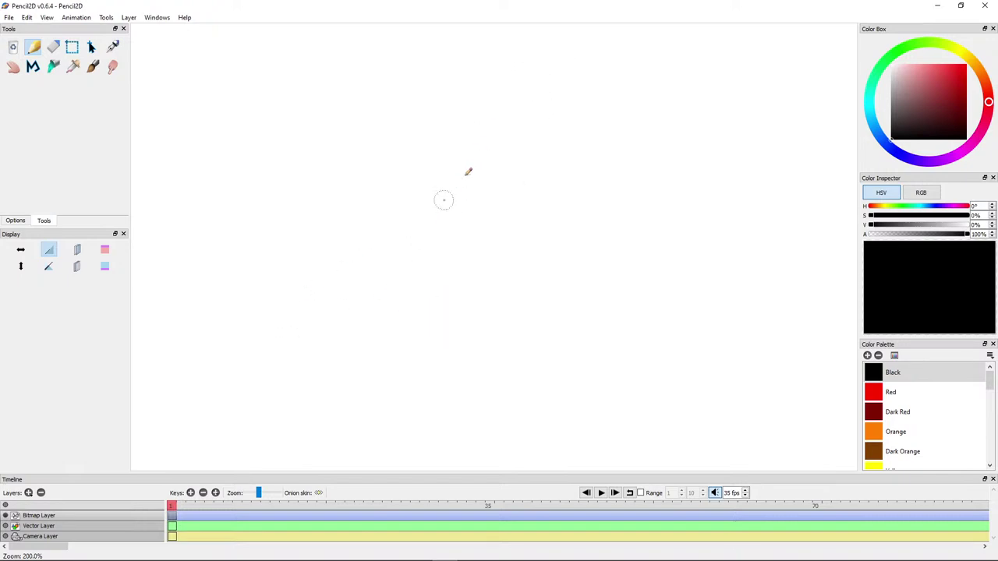
mouse_move(538, 85)
mouse_down()
mouse_move(545, 148)
mouse_move(436, 337)
mouse_move(321, 328)
mouse_up()
key(ctrl+z)
mouse_move(557, 102)
mouse_down()
mouse_move(448, 347)
mouse_move(345, 352)
mouse_up()
key(ctrl+z)
mouse_move(533, 109)
mouse_down()
mouse_move(425, 308)
mouse_move(325, 304)
mouse_up()
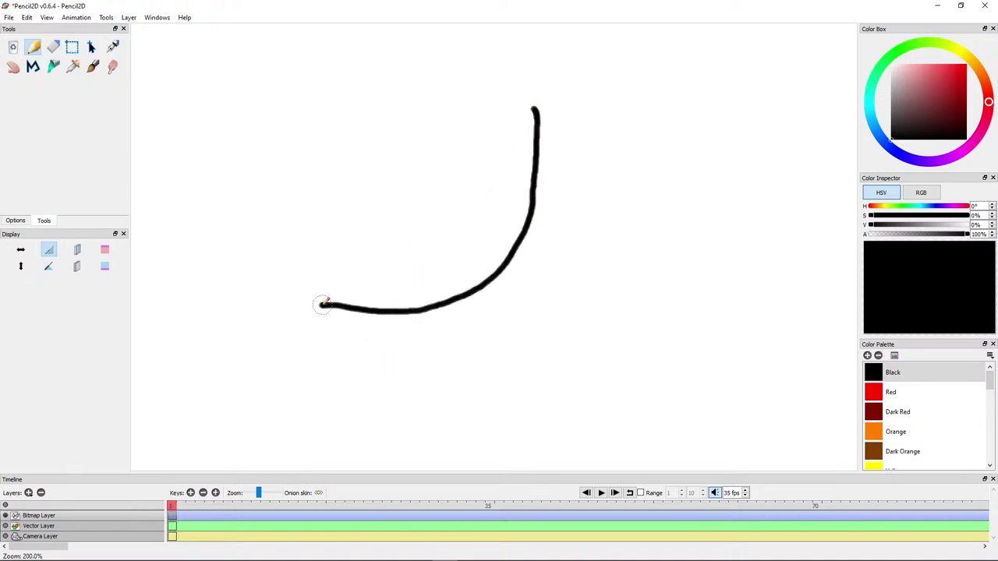
mouse_move(327, 231)
mouse_down()
mouse_move(323, 289)
mouse_move(322, 263)
mouse_up()
scroll(298, 232, up, 1)
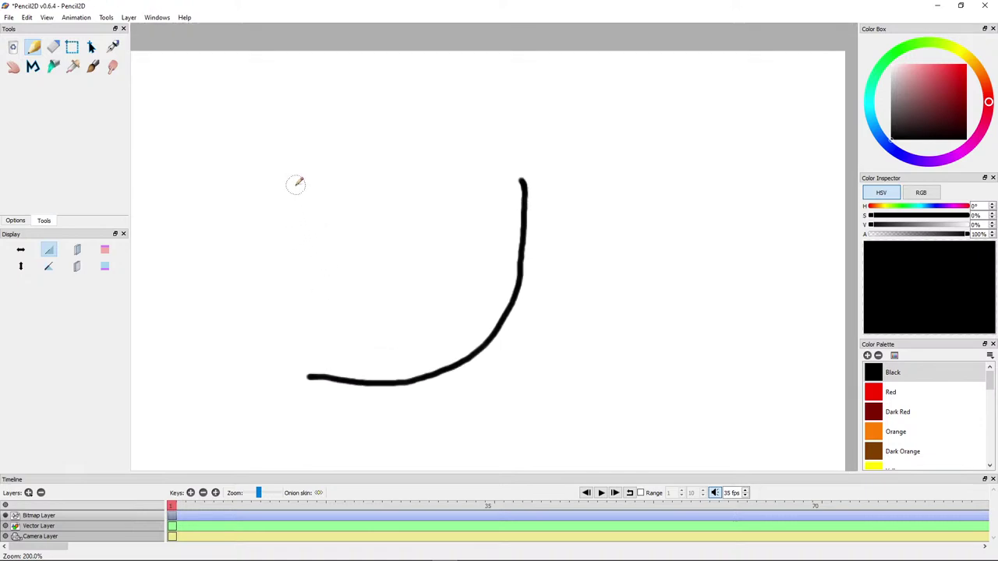
key(ctrl+z)
scroll(312, 199, down, 1)
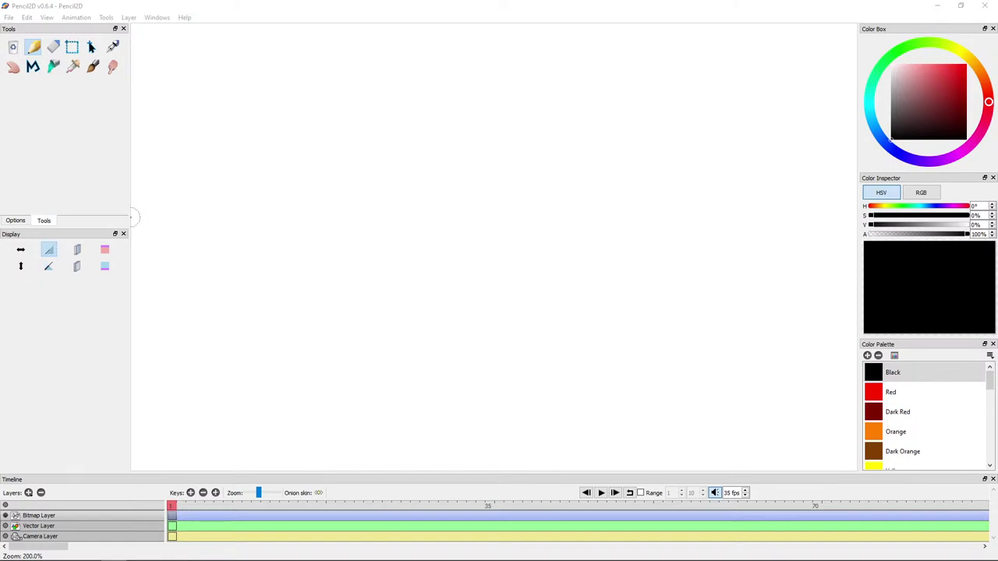
Step: Switch to Chrome, preview the SmashWiki picture of Zero among the zero megaman image results, and return to Pencil2D
key(alt+Tab)
click(147, 110)
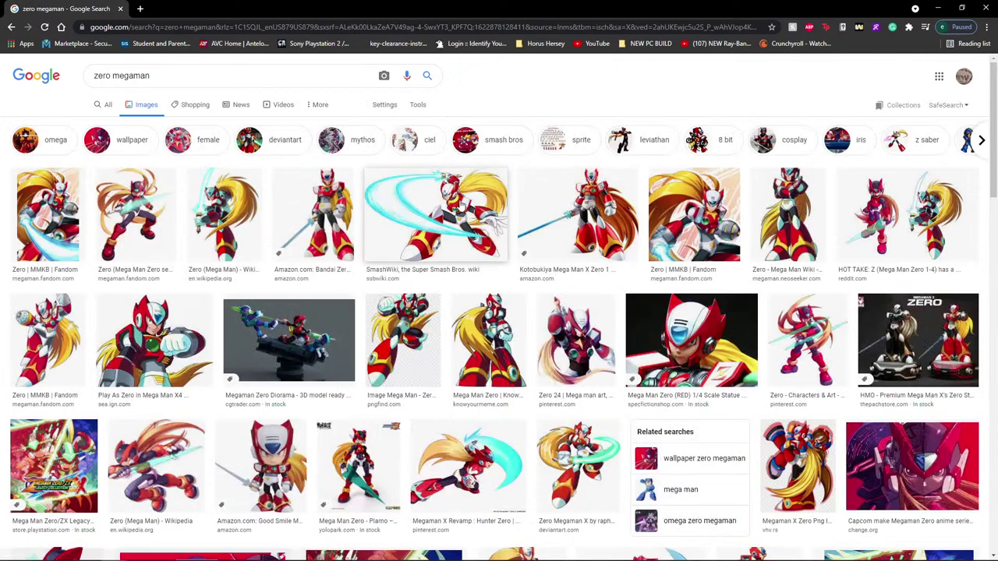
click(460, 208)
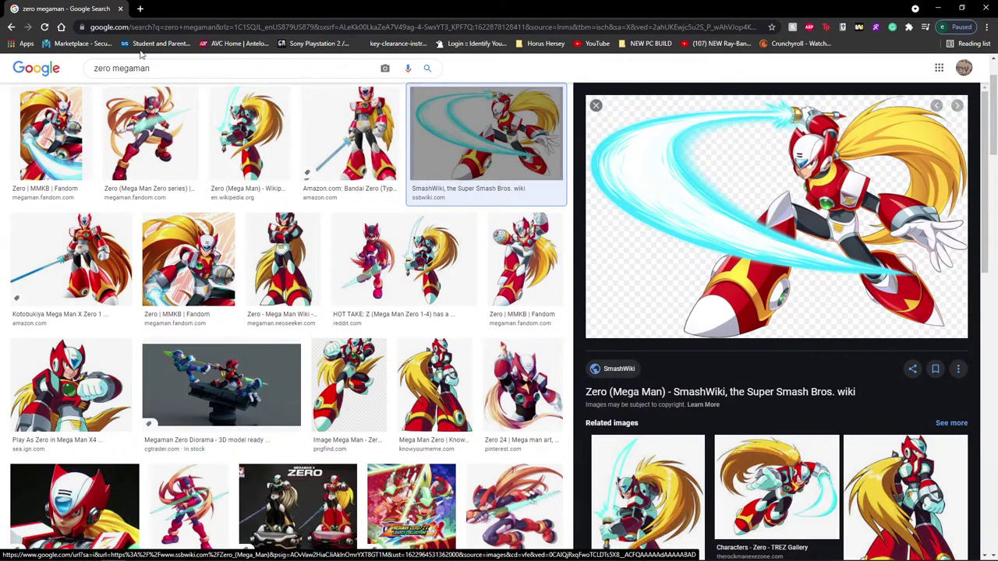
mouse_move(118, 9)
mouse_down()
mouse_move(83, 50)
mouse_move(0, 49)
mouse_up()
click(211, 43)
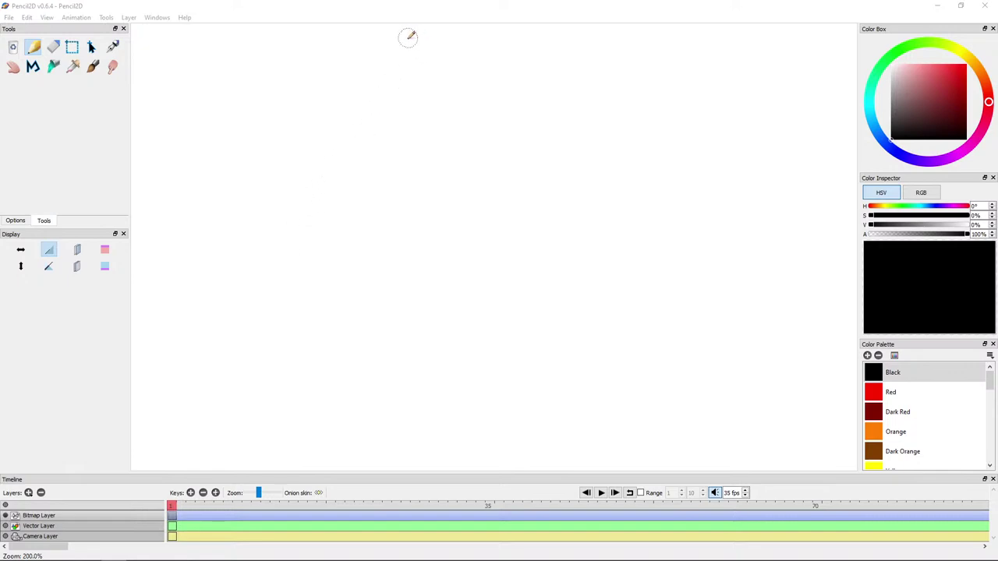
Step: Draw a curved jaw line and a jagged hair outline above it with the black pencil
mouse_move(407, 37)
mouse_down()
mouse_move(312, 241)
mouse_move(482, 273)
mouse_up()
drag(372, 145, 376, 208)
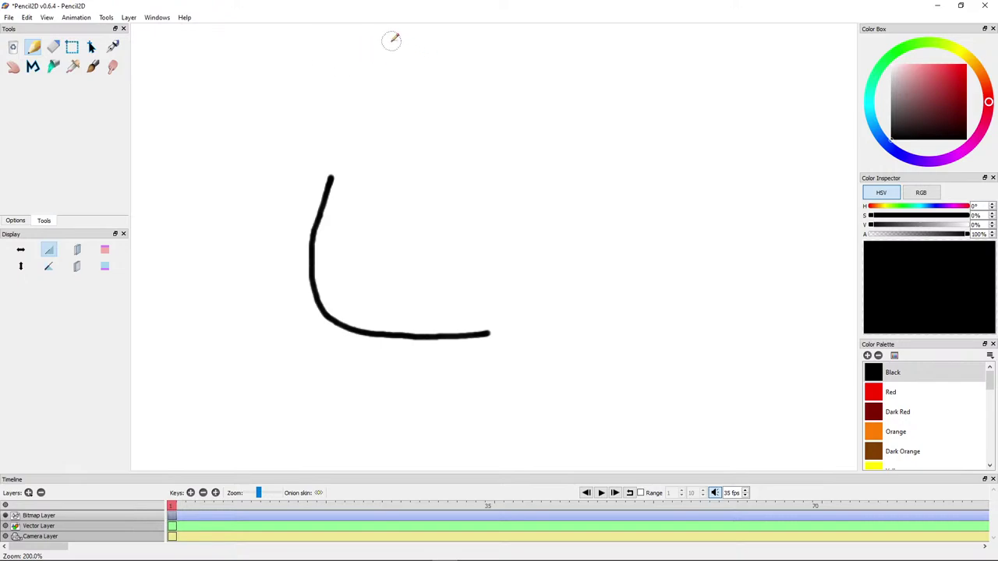
mouse_move(392, 40)
mouse_down()
mouse_move(299, 75)
mouse_move(251, 179)
mouse_move(469, 188)
mouse_move(637, 167)
mouse_up()
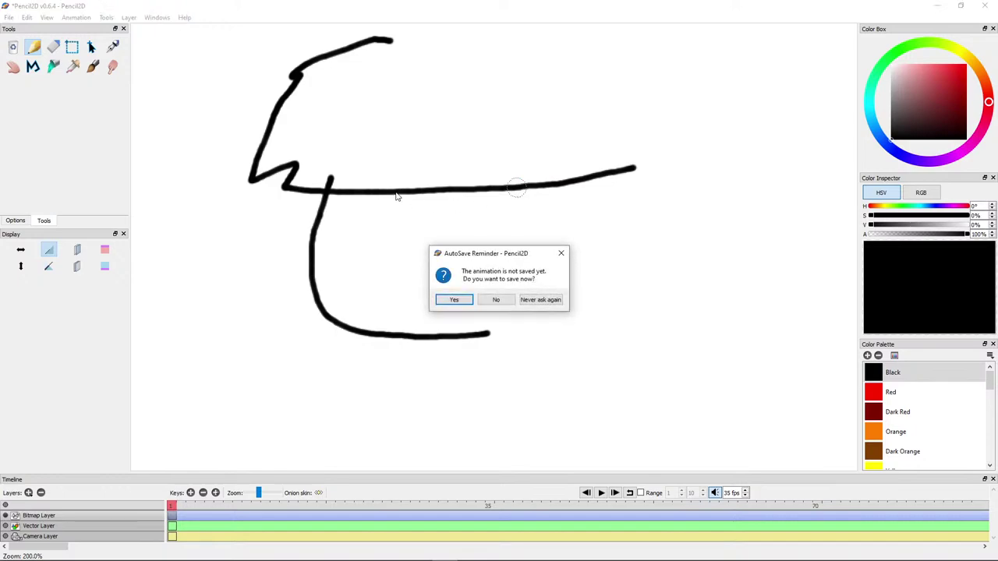
Step: Dismiss the AutoSave Reminder without saving and have it never ask again
click(543, 303)
Step: Undo the hair outline and redraw it with a zigzag fringe, extending it across the top of the head
key(ctrl+z)
mouse_move(337, 56)
mouse_down()
mouse_move(308, 75)
mouse_move(271, 129)
mouse_move(278, 174)
mouse_move(278, 150)
mouse_move(380, 210)
mouse_move(369, 185)
mouse_move(479, 214)
mouse_move(457, 184)
mouse_up()
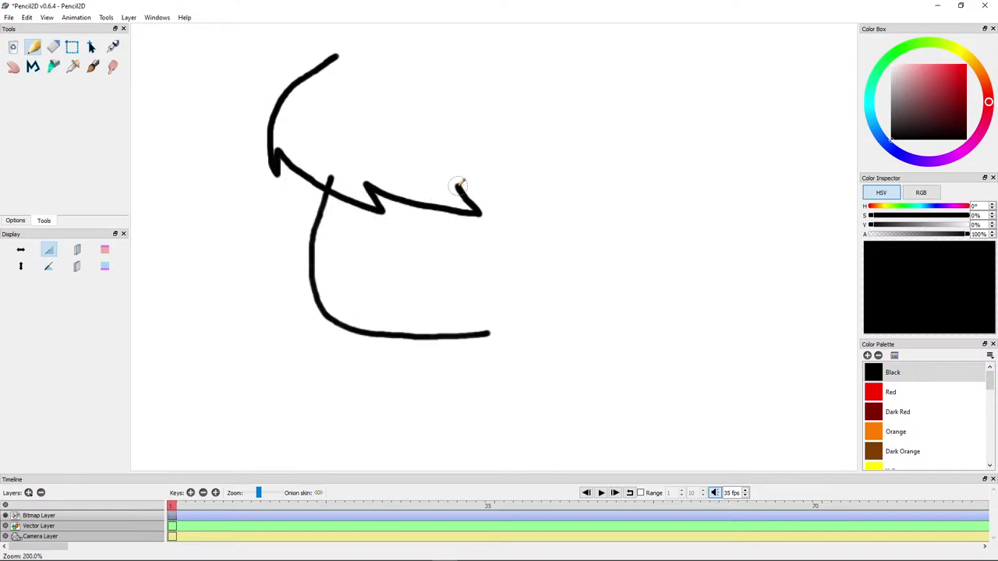
scroll(345, 111, up, 5)
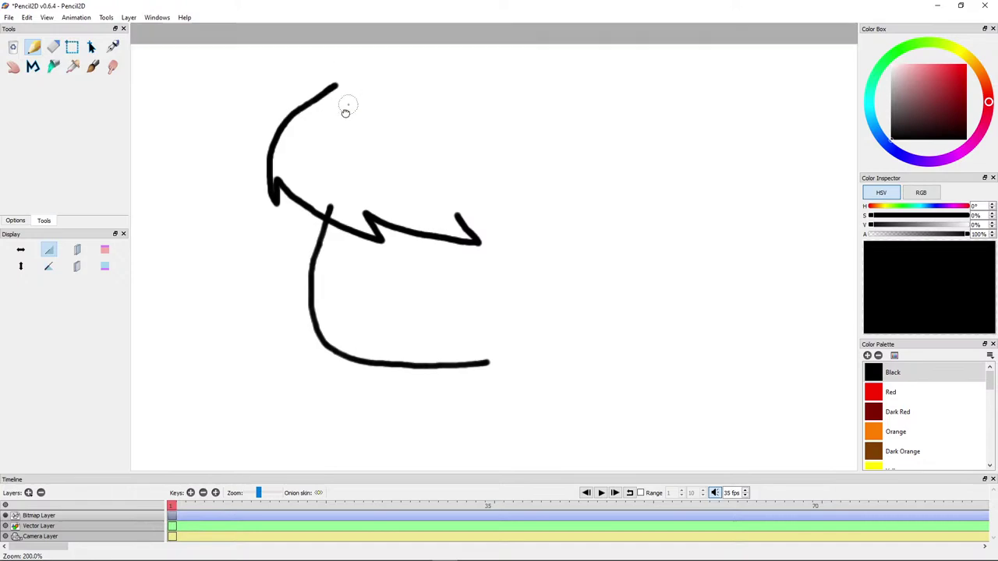
mouse_move(314, 149)
mouse_down()
mouse_move(397, 117)
mouse_move(500, 120)
mouse_up()
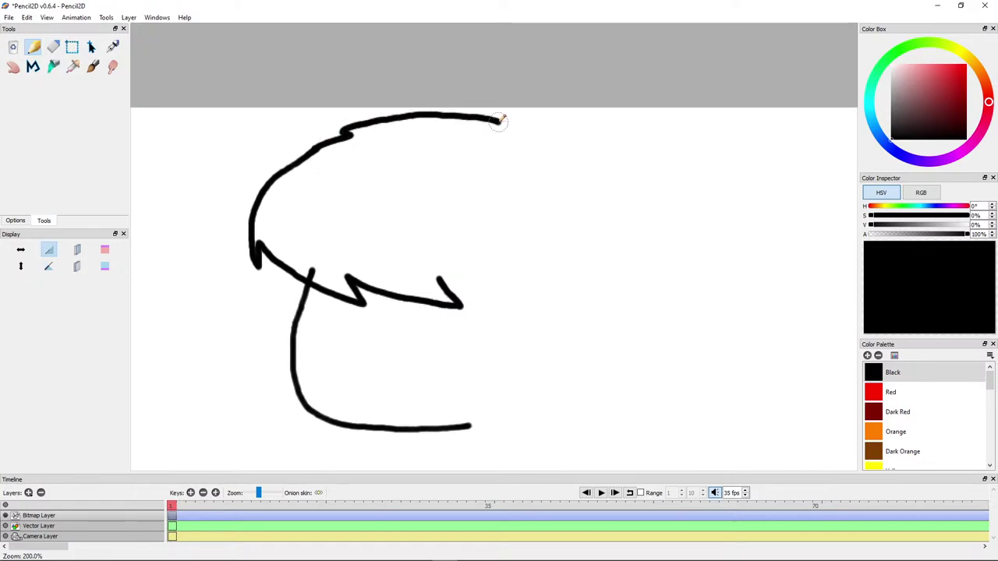
Step: Undo every stroke of the head sketch until the canvas is blank
key(ctrl+z)
key(ctrl+z)
key(ctrl+z)
key(ctrl+z)
key(ctrl+z)
key(ctrl+z)
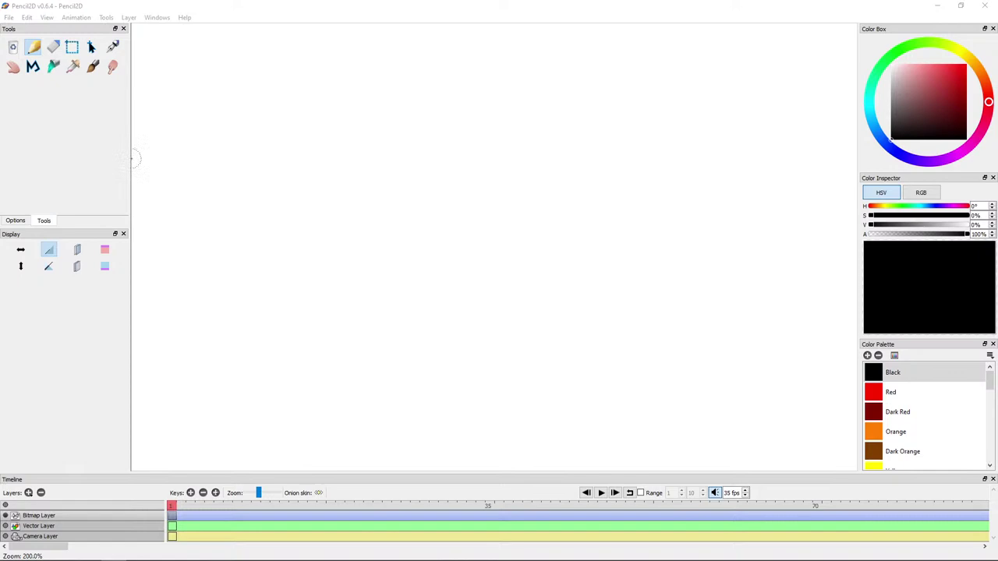
Step: Draw a jagged black pencil arc as the top of a hair outline near the middle of the canvas
click(374, 204)
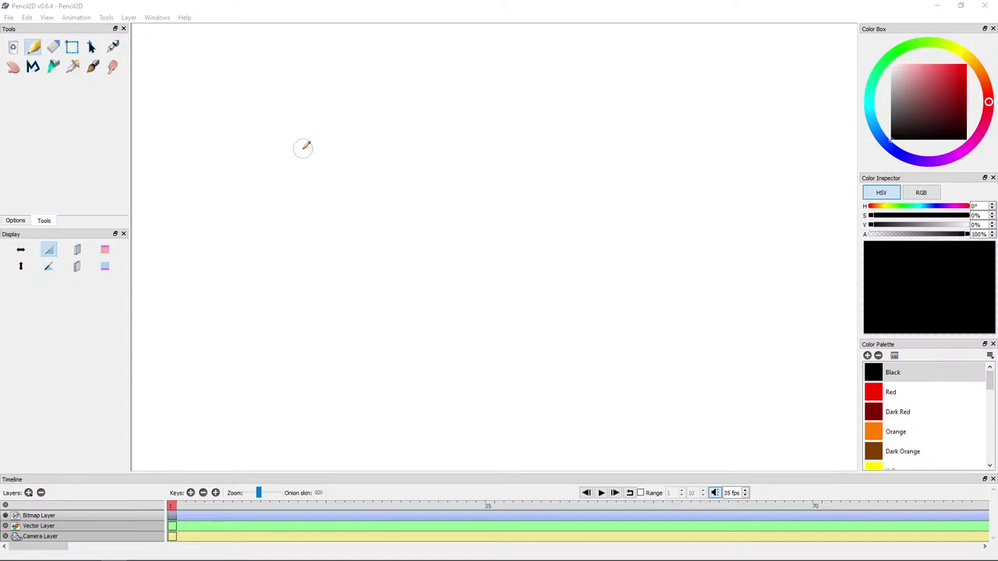
scroll(305, 147, up, 2)
mouse_move(455, 226)
mouse_down()
mouse_move(453, 180)
mouse_move(452, 189)
mouse_move(404, 169)
mouse_move(344, 186)
mouse_move(304, 247)
mouse_up()
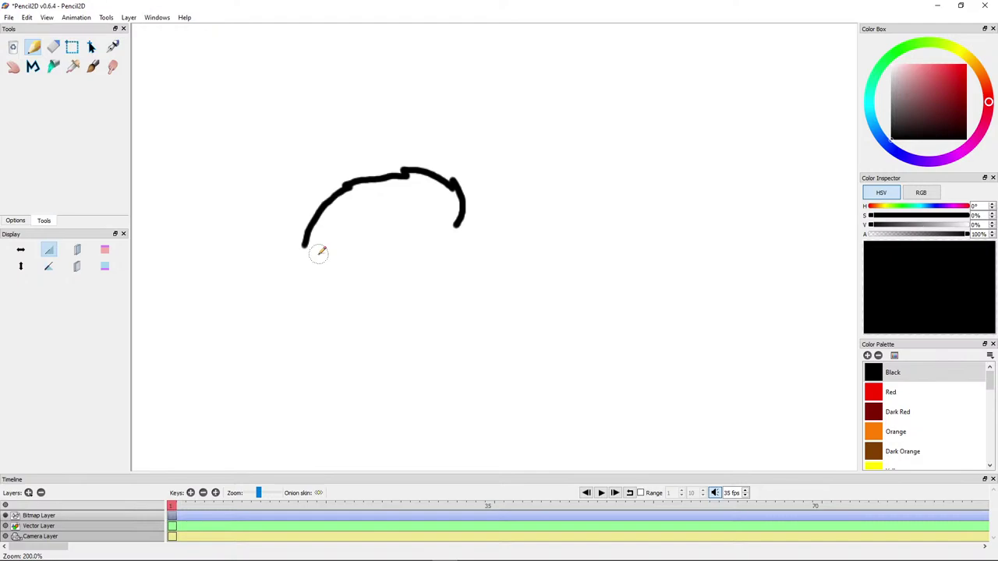
Step: Undo the jagged black hair arc, leaving the canvas blank
mouse_move(375, 276)
mouse_down()
mouse_move(386, 230)
mouse_move(460, 253)
mouse_up()
scroll(396, 240, up, 1)
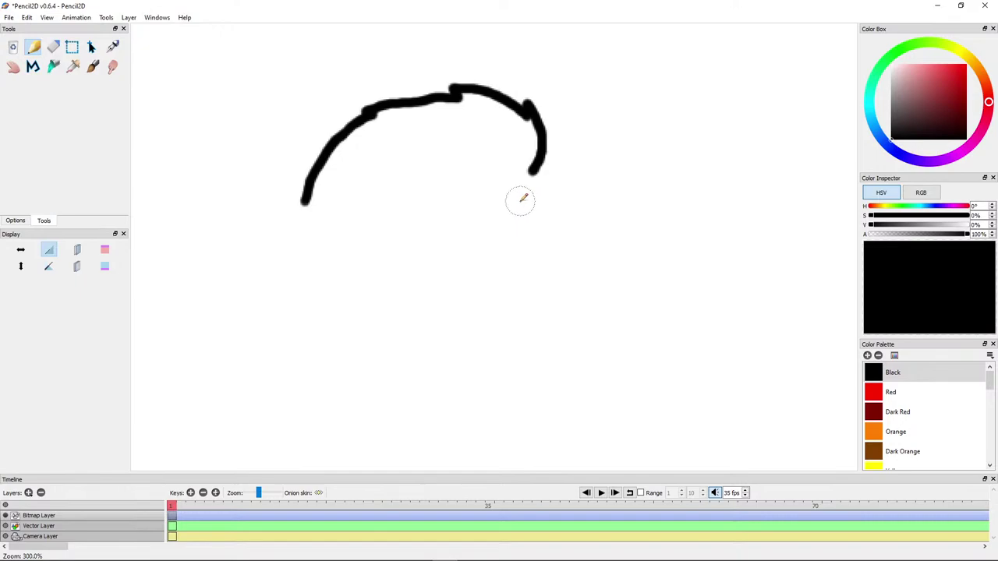
key(ctrl+z)
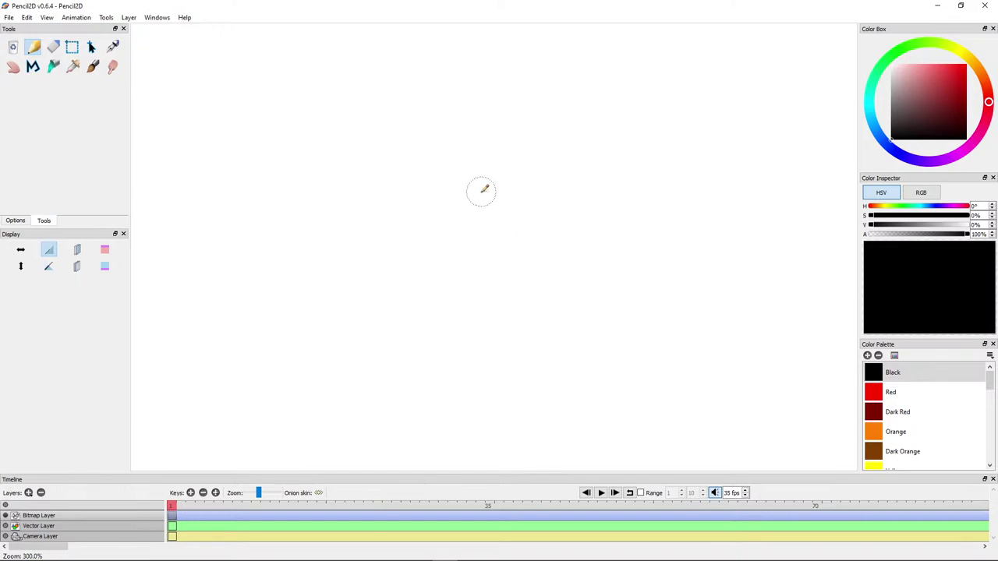
scroll(478, 200, down, 2)
scroll(478, 201, up, 1)
drag(397, 216, 511, 192)
scroll(402, 209, up, 1)
mouse_move(340, 181)
mouse_down()
mouse_move(275, 366)
mouse_move(363, 377)
mouse_up()
drag(380, 286, 382, 226)
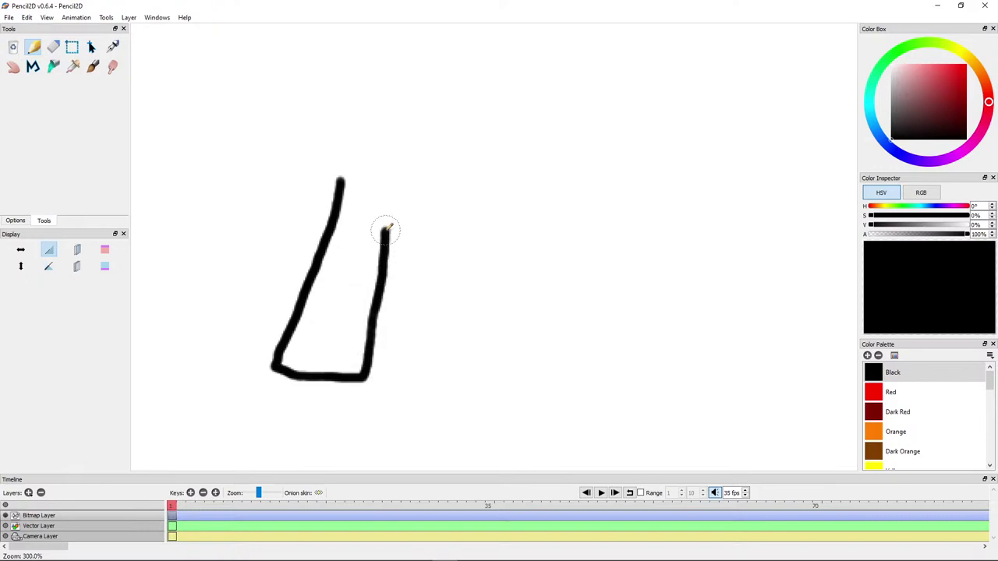
key(ctrl+z)
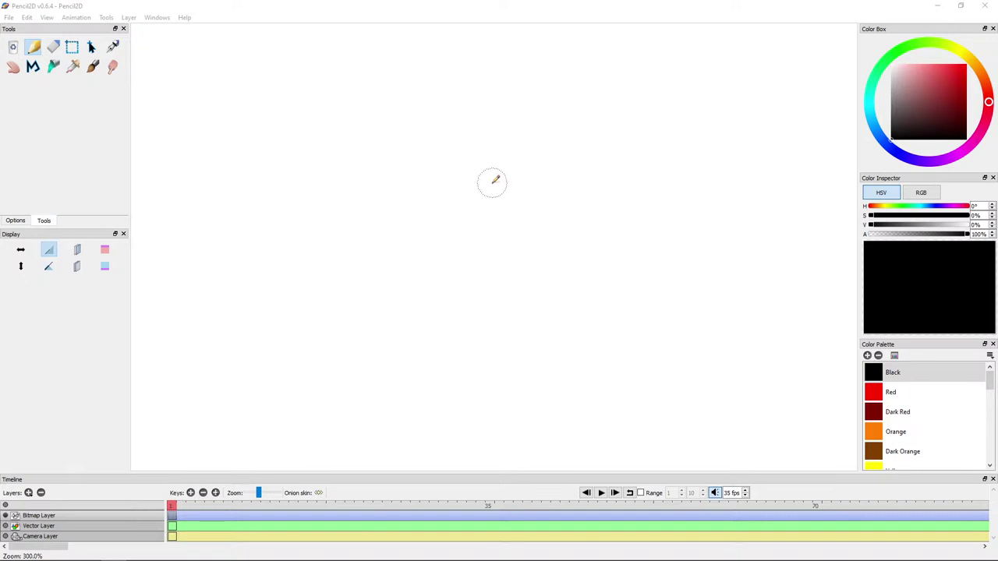
Step: Draw a black pencil head with long hair swept out behind a rounded face, adding an ear, an eye and a mouth
mouse_move(492, 183)
mouse_down()
mouse_move(401, 240)
mouse_move(372, 250)
mouse_move(314, 242)
mouse_move(323, 255)
mouse_move(306, 257)
mouse_move(321, 266)
mouse_move(300, 270)
mouse_move(291, 289)
mouse_move(331, 287)
mouse_move(354, 273)
mouse_move(407, 275)
mouse_move(451, 290)
mouse_move(465, 338)
mouse_move(337, 297)
mouse_up()
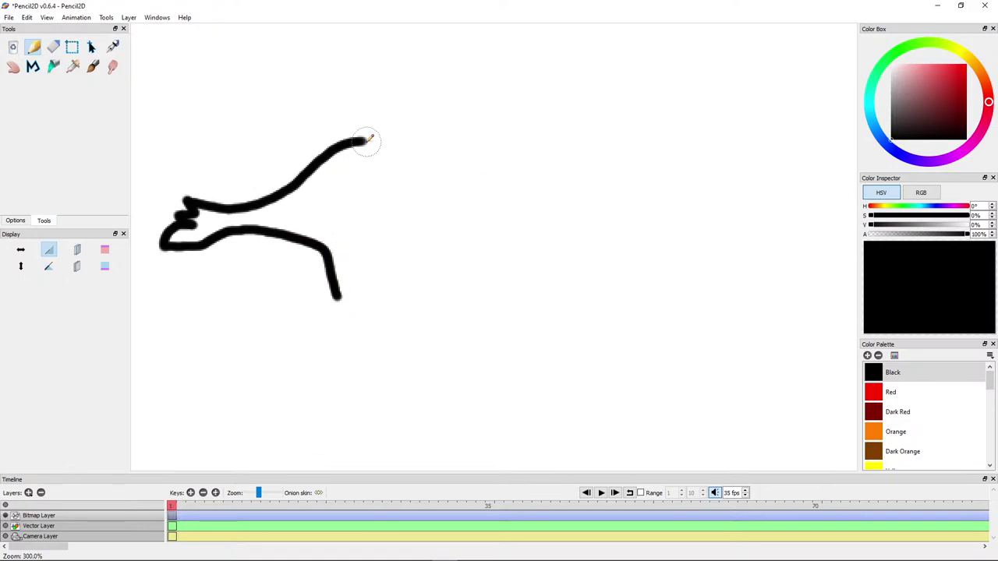
mouse_move(370, 140)
mouse_down()
mouse_move(445, 153)
mouse_move(497, 192)
mouse_move(506, 207)
mouse_move(462, 202)
mouse_move(472, 200)
mouse_move(486, 242)
mouse_move(482, 285)
mouse_move(425, 315)
mouse_move(369, 313)
mouse_move(338, 296)
mouse_up()
mouse_move(463, 205)
mouse_down()
mouse_move(423, 231)
mouse_move(403, 265)
mouse_move(383, 239)
mouse_up()
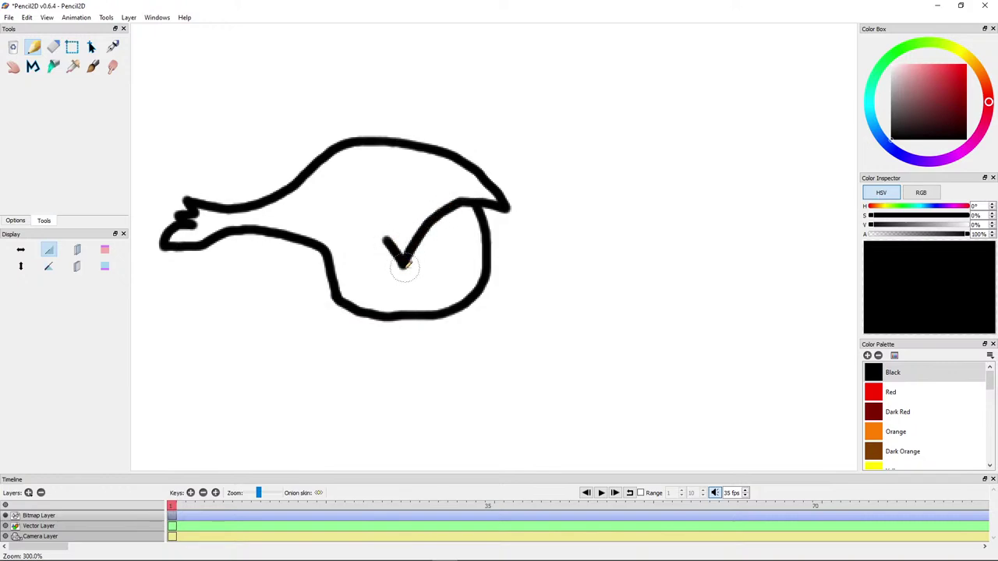
mouse_move(399, 276)
mouse_down()
mouse_move(420, 281)
mouse_move(391, 308)
mouse_move(426, 312)
mouse_up()
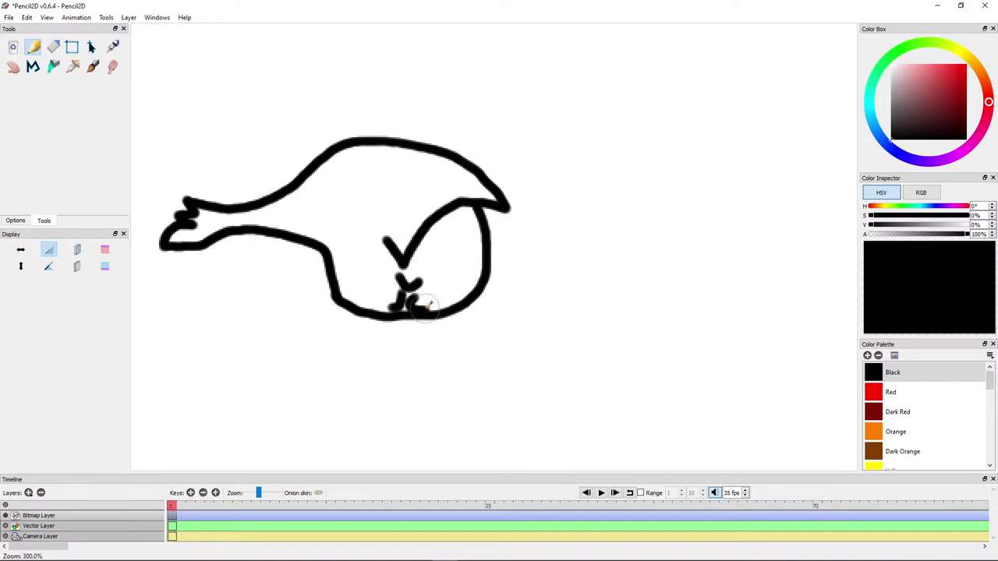
drag(382, 240, 376, 308)
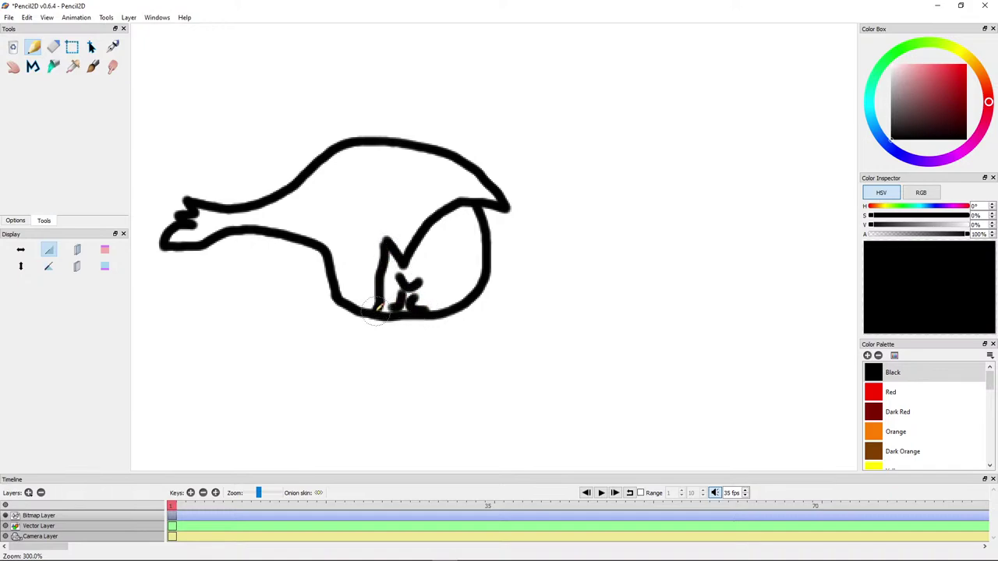
drag(458, 234, 469, 288)
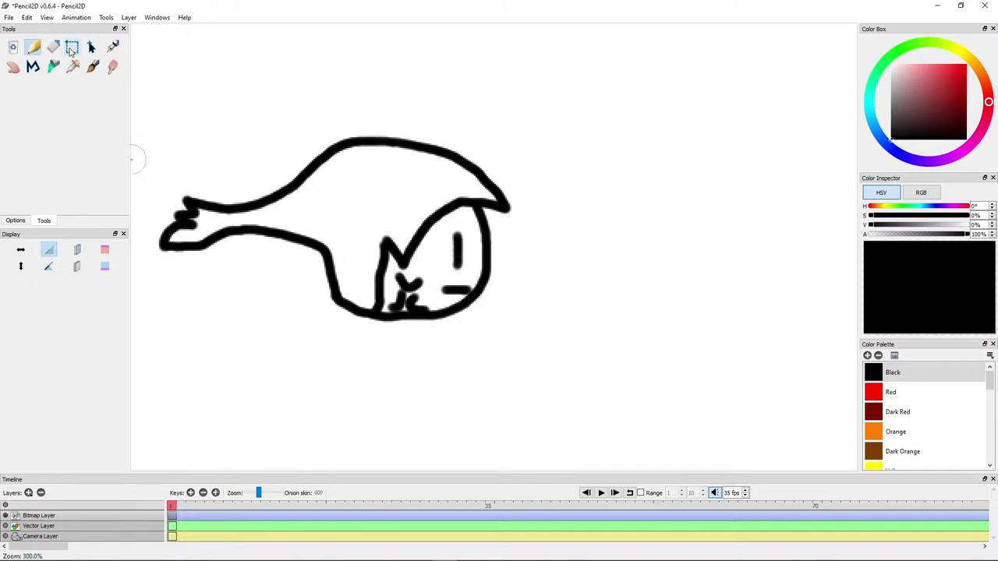
Step: Undo every stroke of the swept-hair head until the canvas is blank
key(ctrl+z)
key(ctrl+z)
key(ctrl+z)
key(ctrl+z)
key(ctrl+z)
key(ctrl+z)
key(ctrl+z)
key(ctrl+z)
key(ctrl+z)
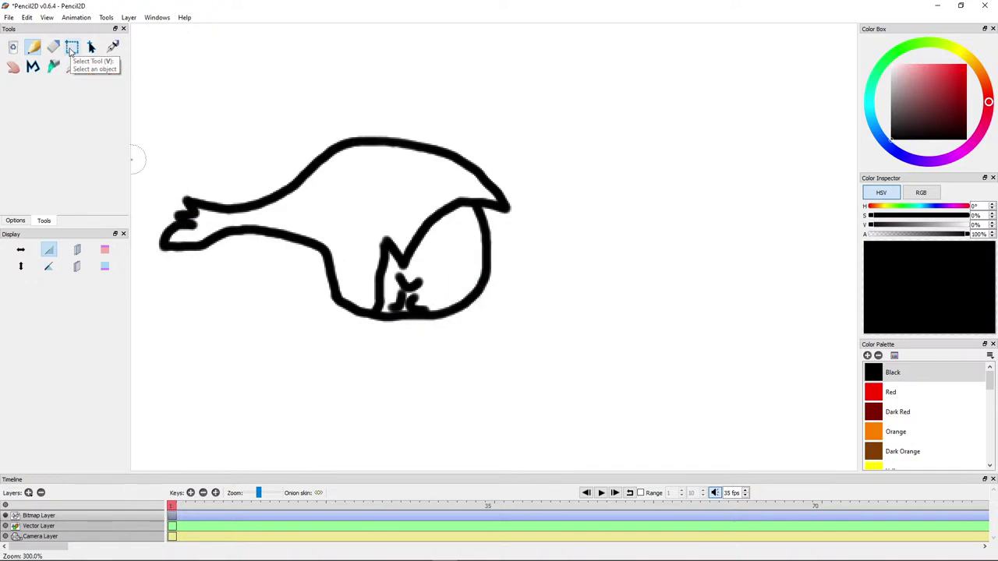
key(ctrl+z)
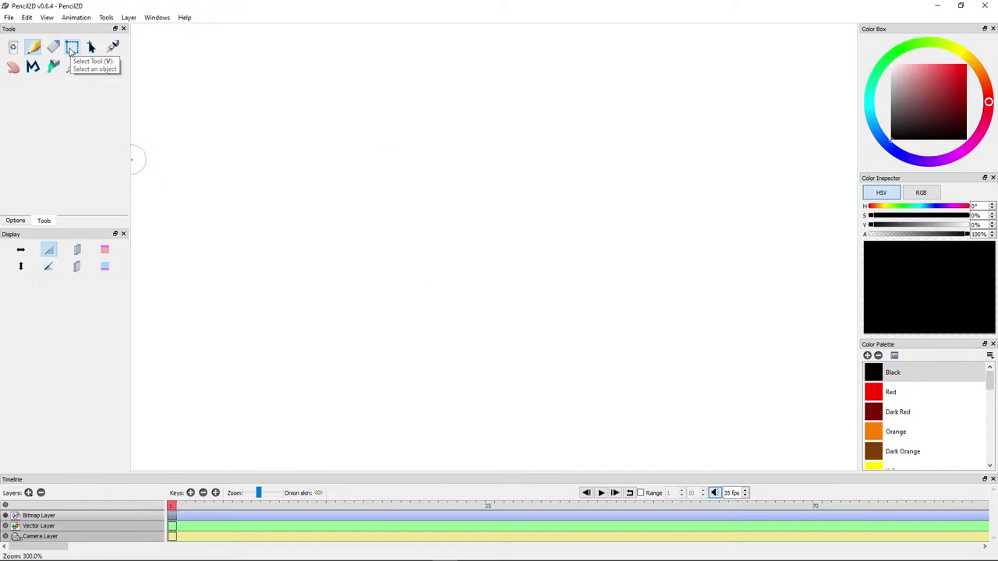
Step: Draw a wide U-shaped black face outline with the Pencil tool, undoing the first narrow curve and redrawing it
click(32, 48)
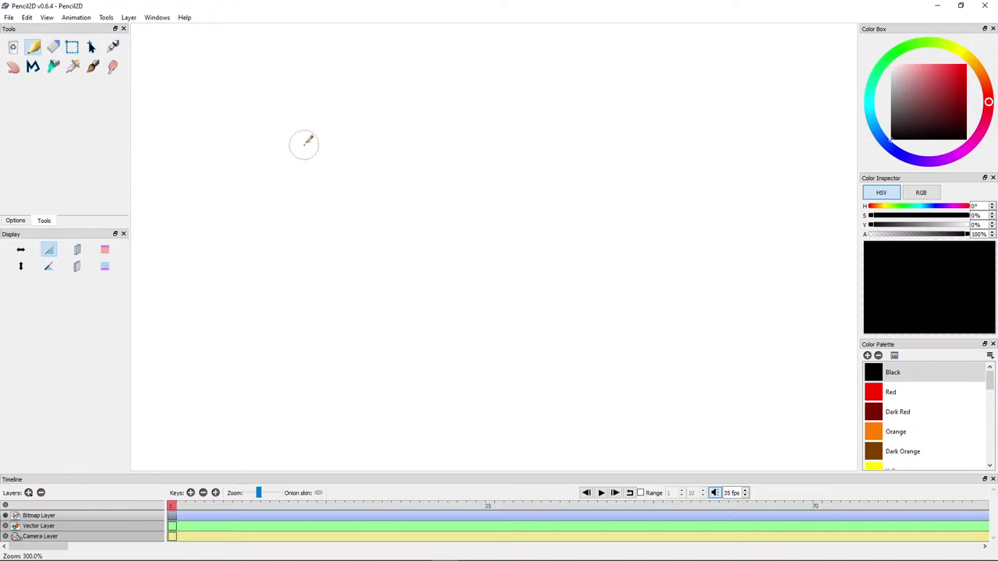
mouse_move(287, 129)
mouse_down()
mouse_move(284, 155)
mouse_move(296, 232)
mouse_move(366, 245)
mouse_move(419, 220)
mouse_up()
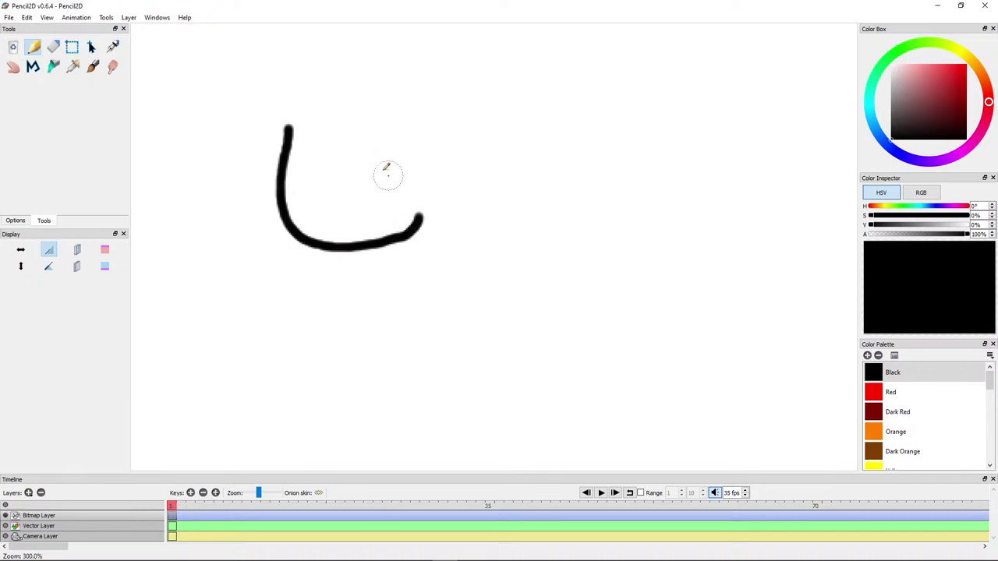
key(ctrl+z)
mouse_move(326, 123)
mouse_down()
mouse_move(320, 185)
mouse_move(402, 271)
mouse_move(517, 237)
mouse_move(544, 132)
mouse_up()
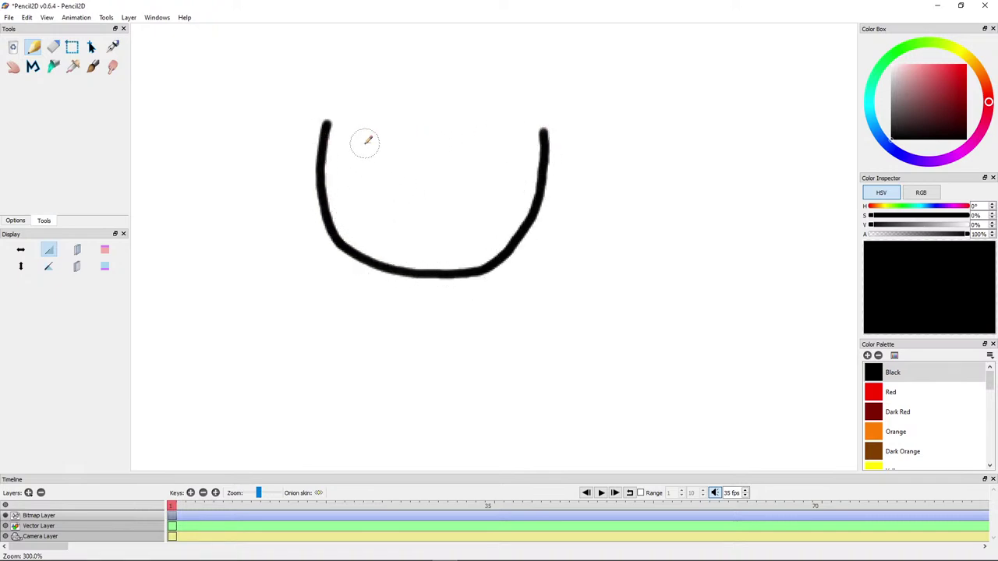
Step: Draw two T-shaped eyes inside the face, each a short vertical line topped with a horizontal stroke
drag(380, 146, 381, 184)
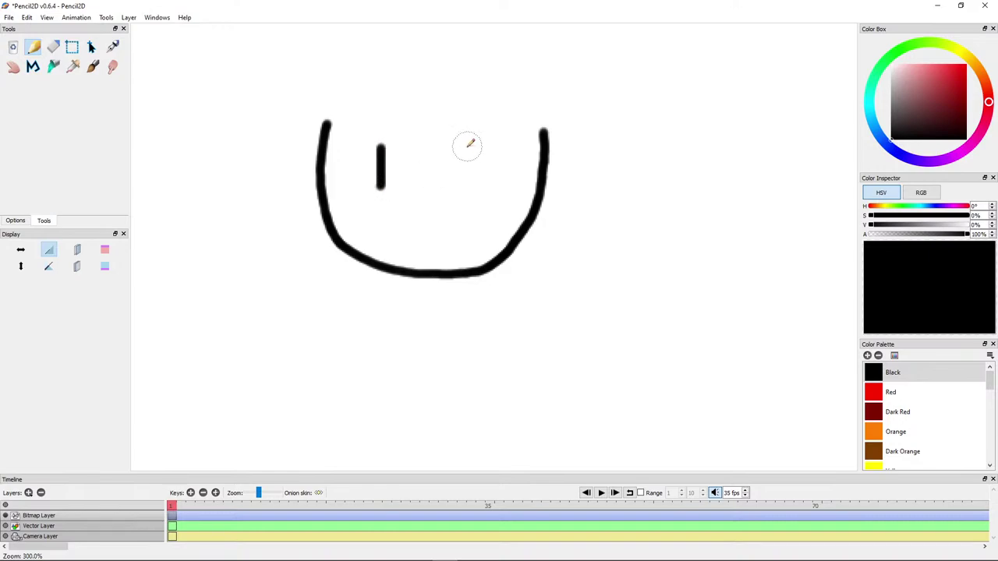
drag(466, 147, 469, 185)
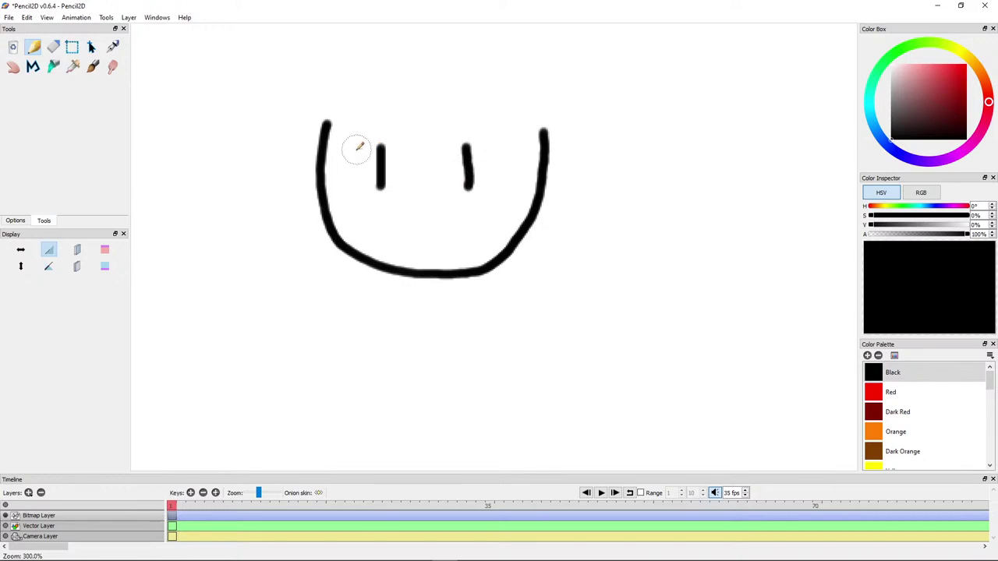
mouse_move(356, 149)
mouse_down()
mouse_move(483, 143)
mouse_move(467, 108)
mouse_up()
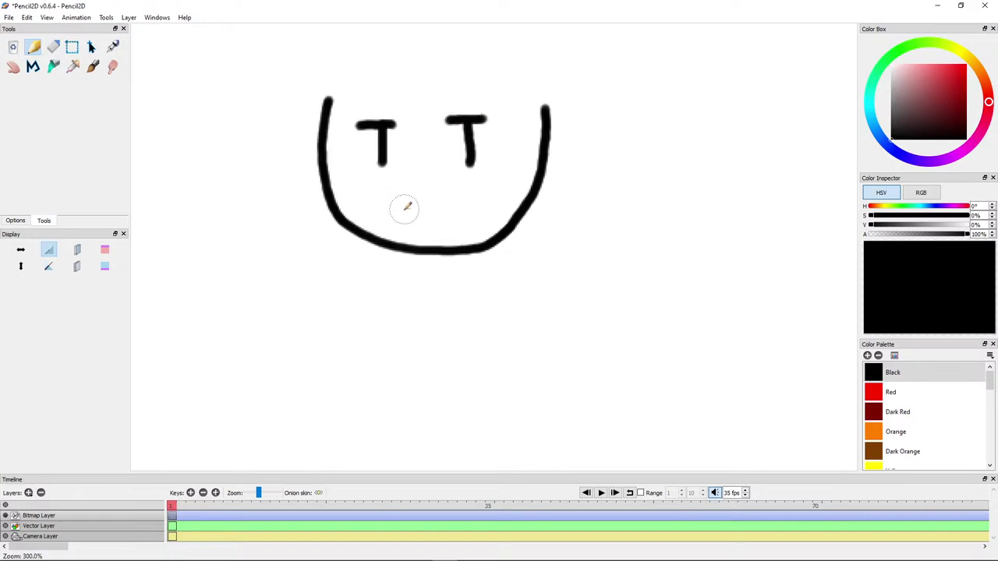
Step: Draw a small rectangular neck below the chin and a short horizontal mouth, replacing the first mouth stroke
drag(403, 212, 448, 210)
key(ctrl+z)
key(ctrl+z)
mouse_move(403, 251)
mouse_down()
mouse_move(403, 267)
mouse_move(466, 264)
mouse_move(466, 254)
mouse_up()
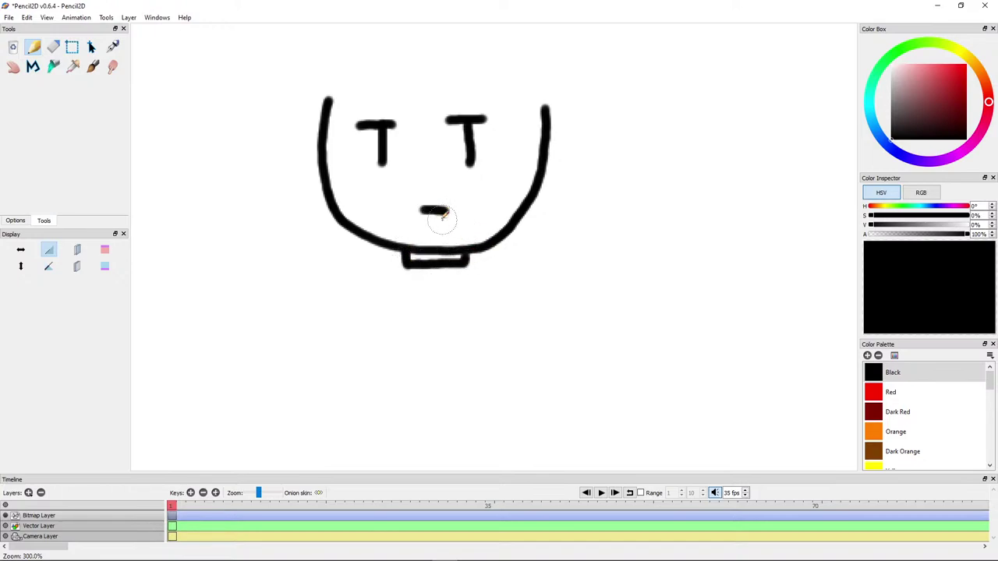
drag(434, 213, 429, 258)
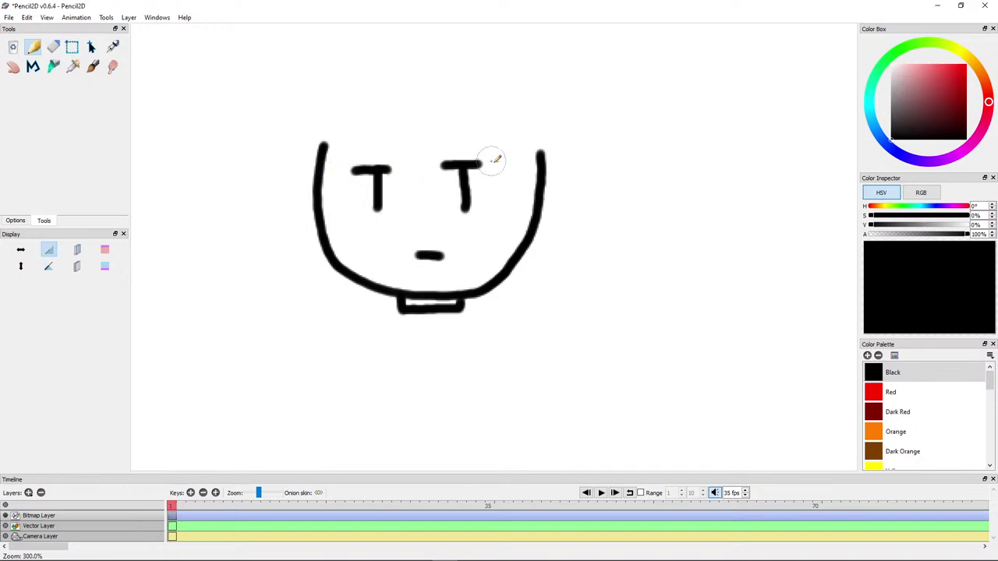
Step: Draw small curved black ear marks along both side edges of the face
mouse_move(522, 173)
mouse_down()
mouse_move(524, 165)
mouse_move(532, 178)
mouse_move(525, 198)
mouse_move(520, 167)
mouse_move(536, 181)
mouse_move(518, 207)
mouse_up()
key(ctrl+z)
mouse_move(338, 168)
mouse_down()
mouse_move(314, 174)
mouse_move(321, 196)
mouse_move(355, 216)
mouse_up()
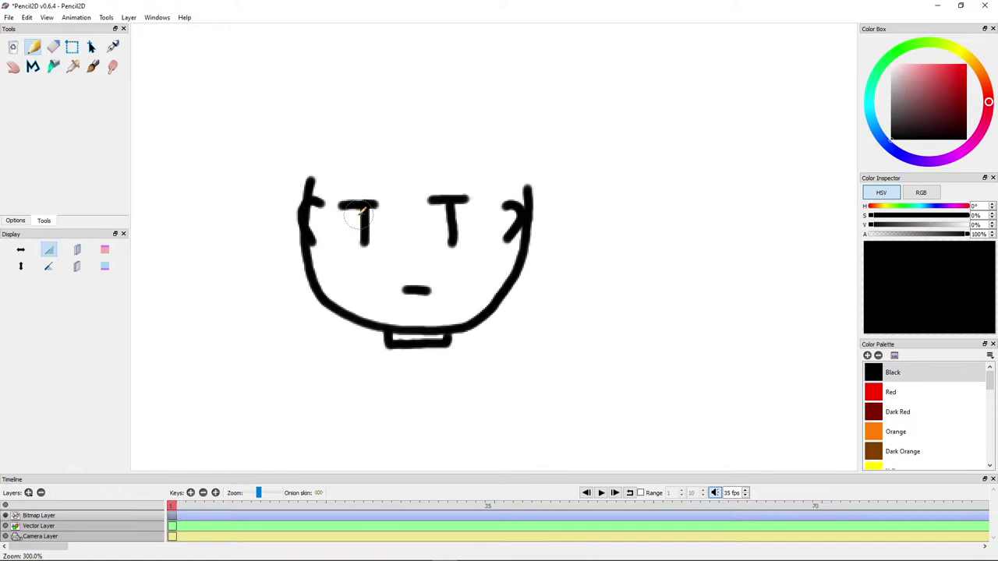
Step: Set the drawing colour to brown with hue 33°, saturation 86% and value 68%
click(973, 63)
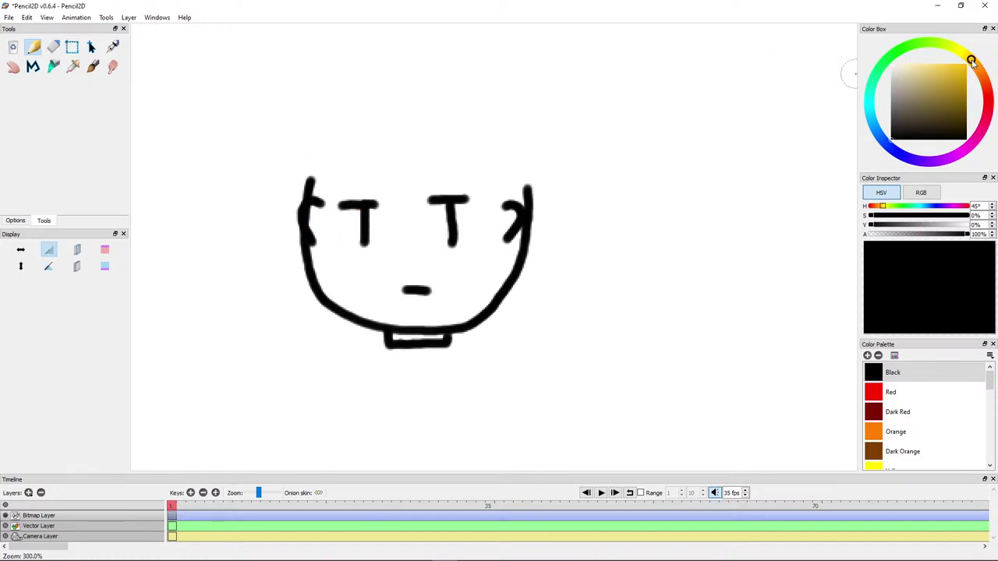
mouse_move(955, 78)
mouse_down()
mouse_move(957, 87)
mouse_move(973, 67)
mouse_up()
click(977, 68)
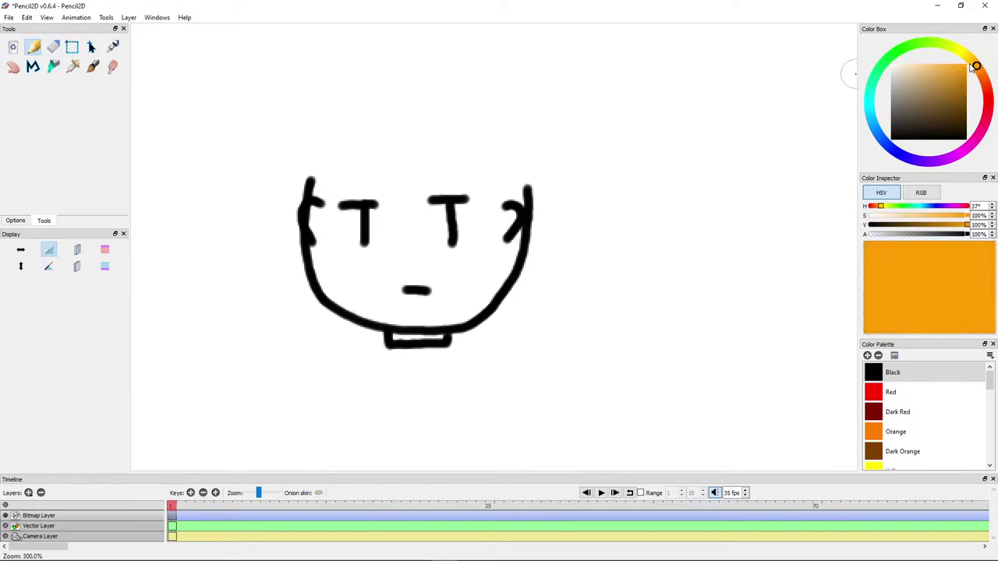
click(974, 63)
click(978, 66)
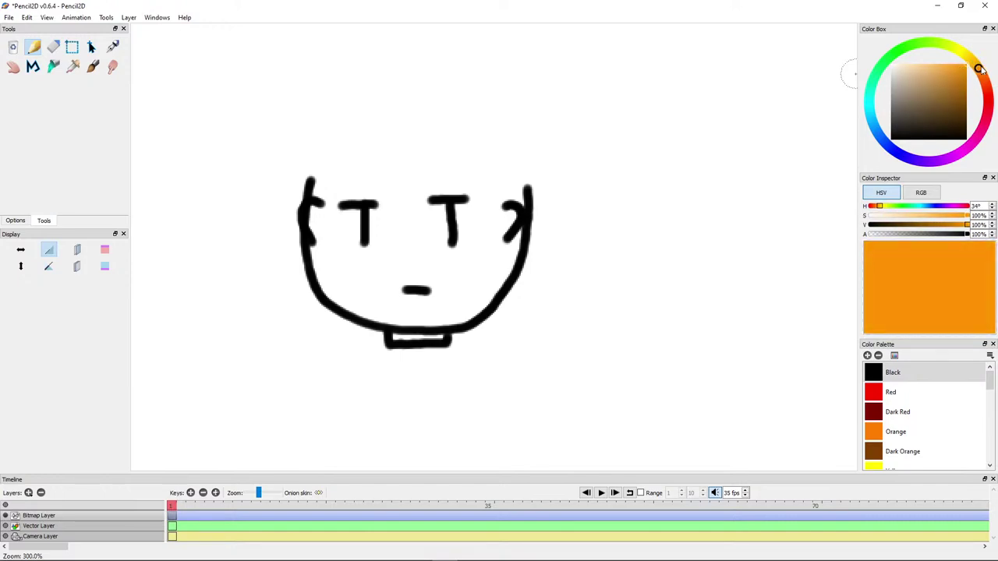
click(959, 80)
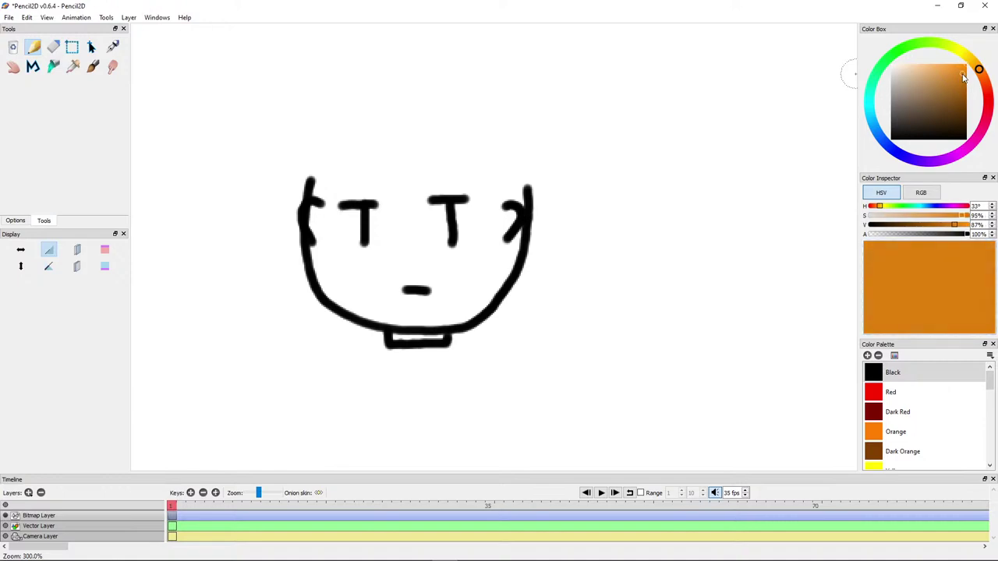
click(961, 84)
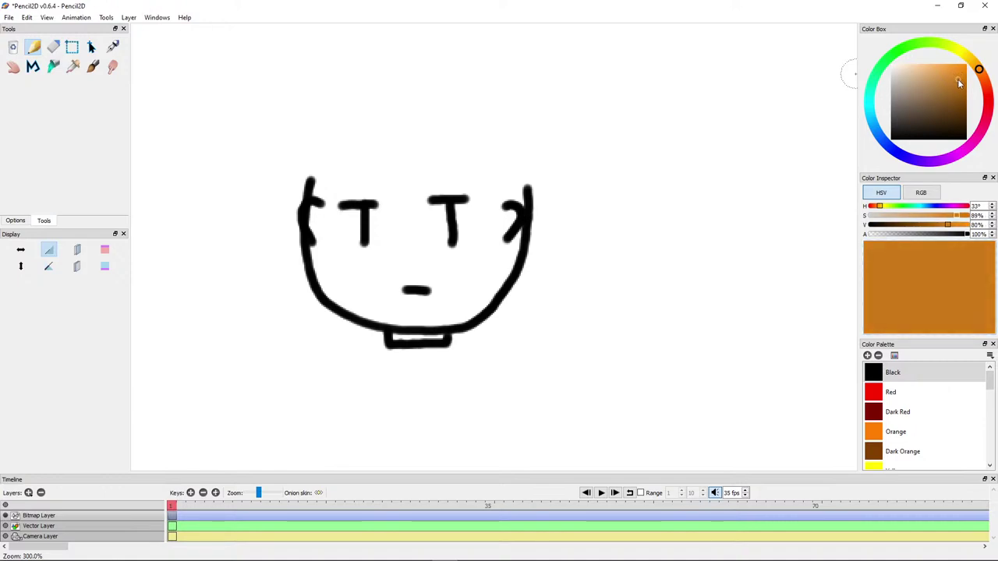
drag(960, 84, 956, 88)
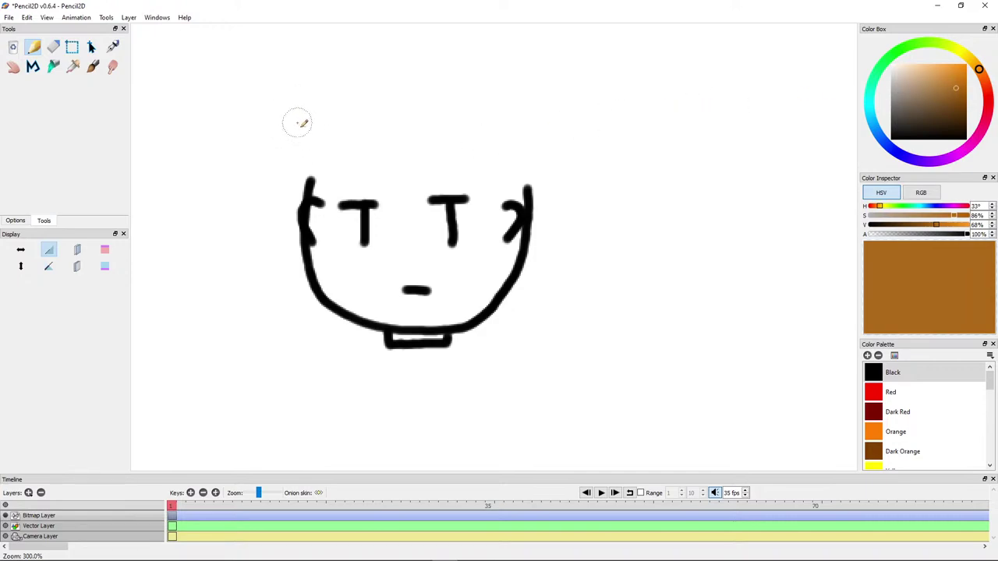
Step: Undo the ear marks on both sides of the face
key(ctrl+z)
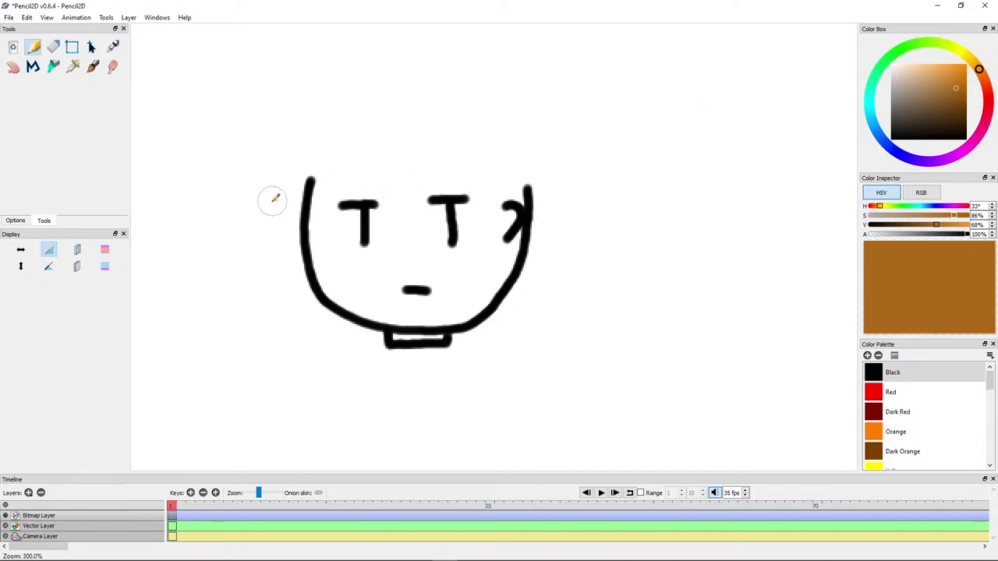
key(ctrl+z)
drag(309, 114, 306, 142)
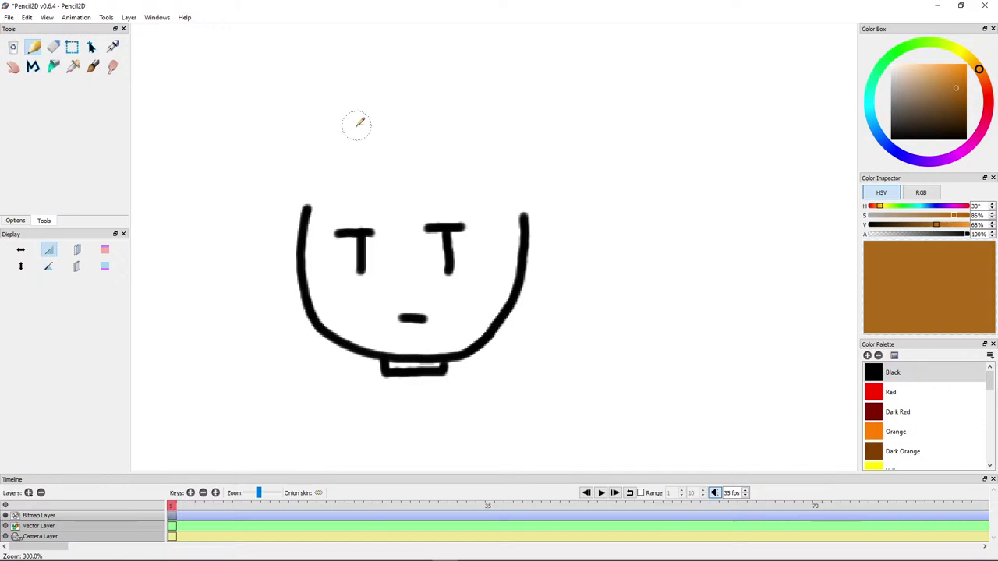
drag(386, 119, 387, 147)
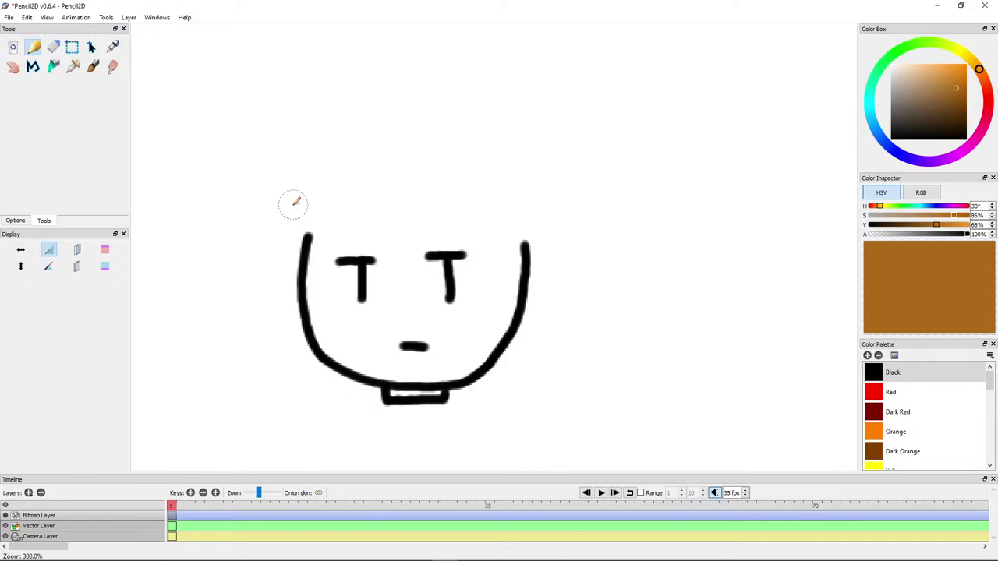
mouse_move(292, 195)
mouse_down()
mouse_move(377, 111)
mouse_move(360, 153)
mouse_move(419, 135)
mouse_move(473, 135)
mouse_move(450, 148)
mouse_move(506, 171)
mouse_move(520, 189)
mouse_move(502, 184)
mouse_move(509, 230)
mouse_up()
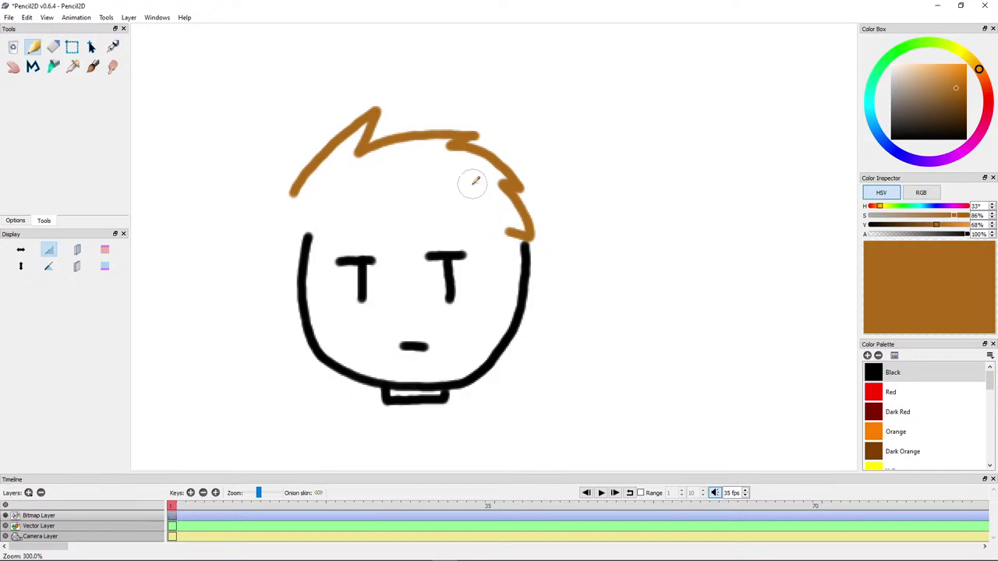
key(ctrl+z)
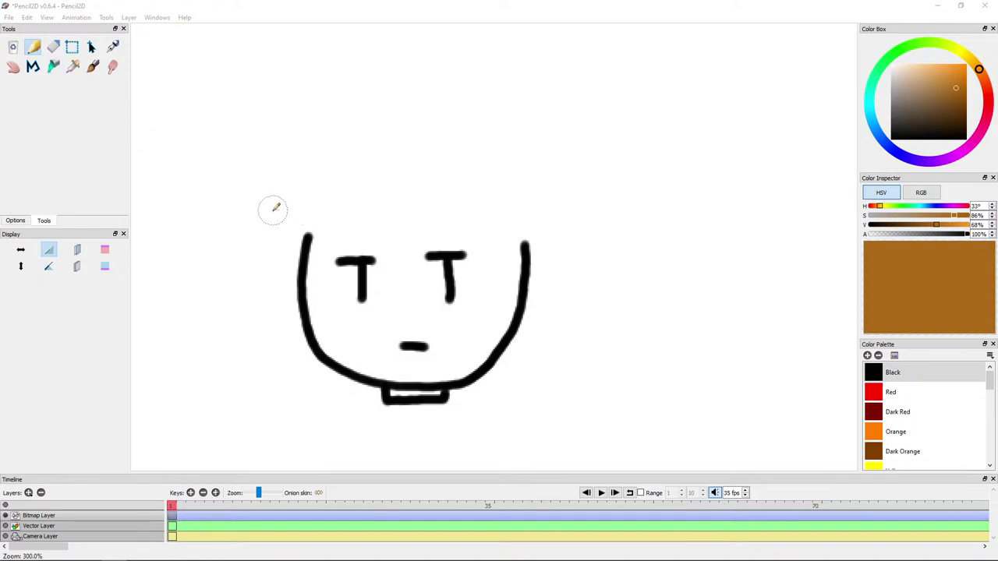
mouse_move(272, 209)
mouse_down()
mouse_move(322, 167)
mouse_move(355, 158)
mouse_move(452, 162)
mouse_up()
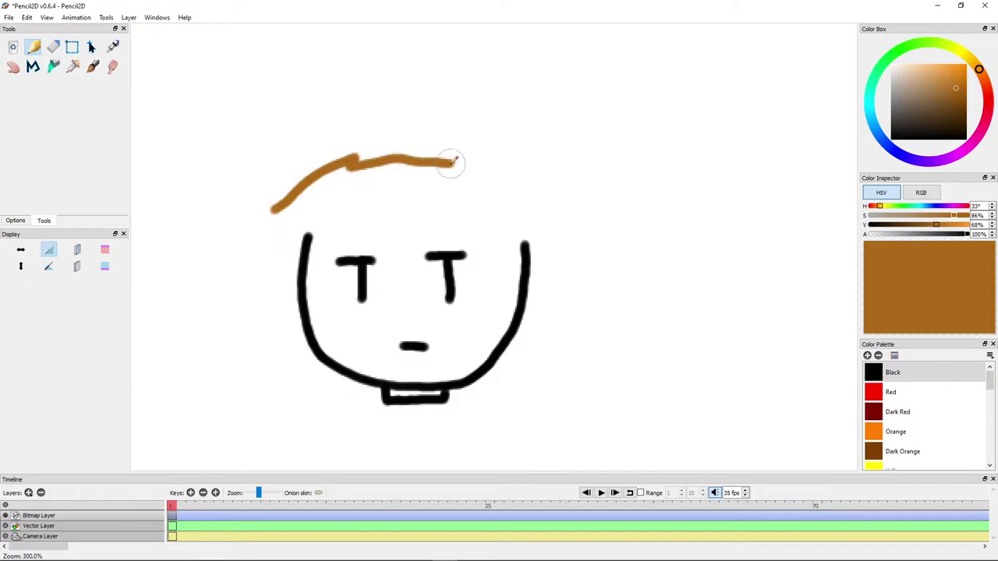
key(ctrl+z)
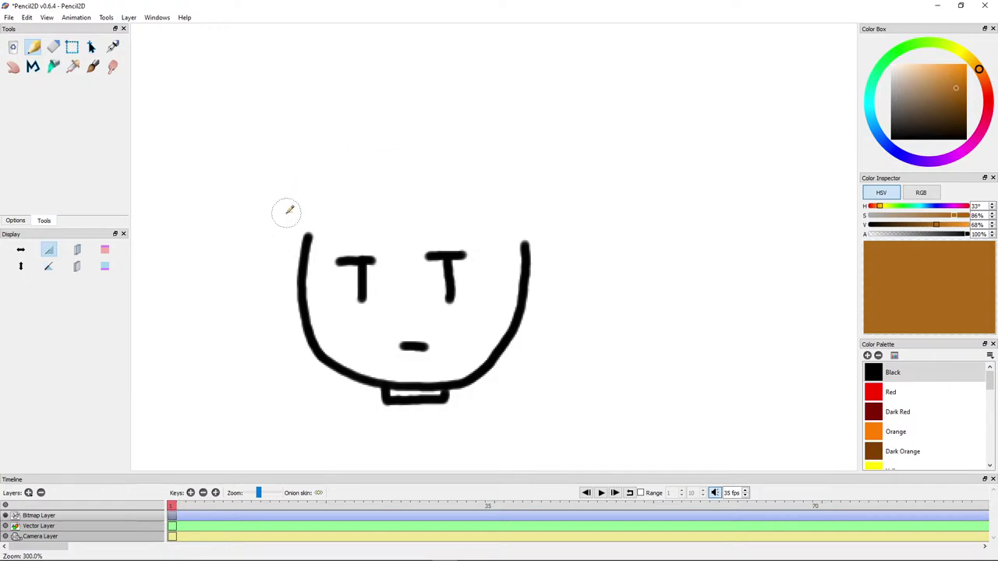
Step: Draw a jagged brown hair outline over the head, with a pointed side lock and a fringe across the forehead
drag(287, 209, 344, 138)
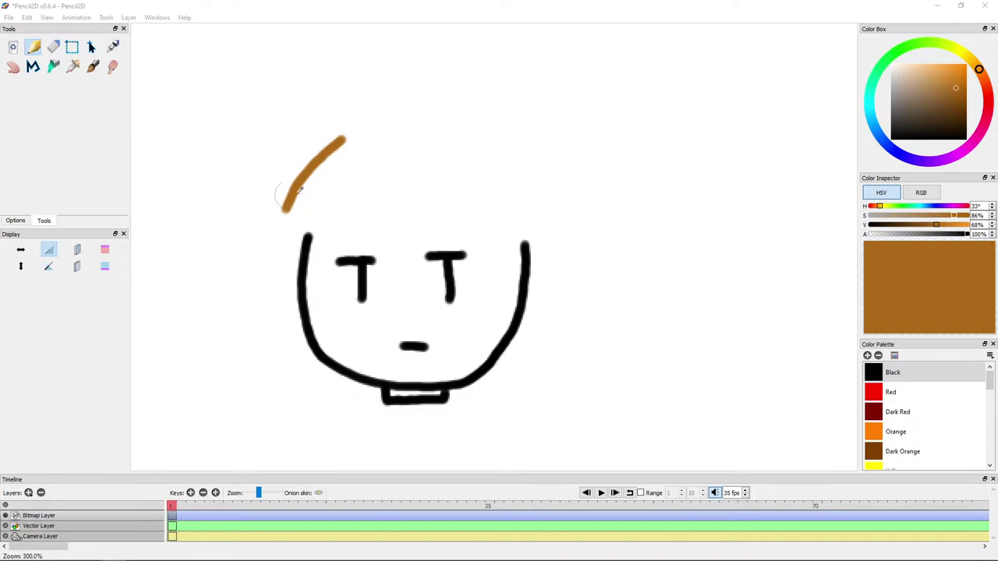
mouse_move(341, 138)
mouse_down()
mouse_move(369, 118)
mouse_move(358, 145)
mouse_move(411, 136)
mouse_move(487, 160)
mouse_up()
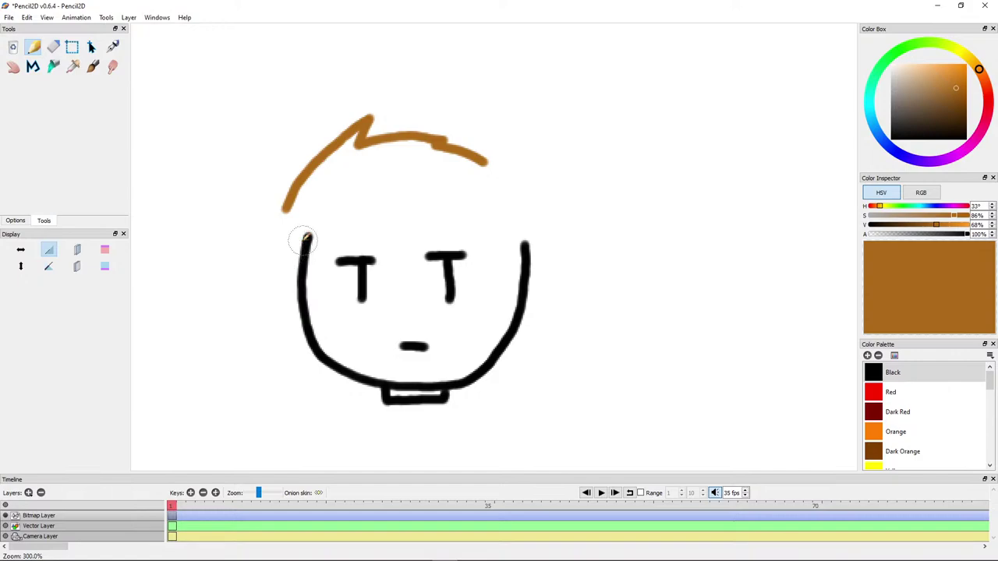
mouse_move(301, 240)
mouse_down()
mouse_move(267, 325)
mouse_move(290, 316)
mouse_up()
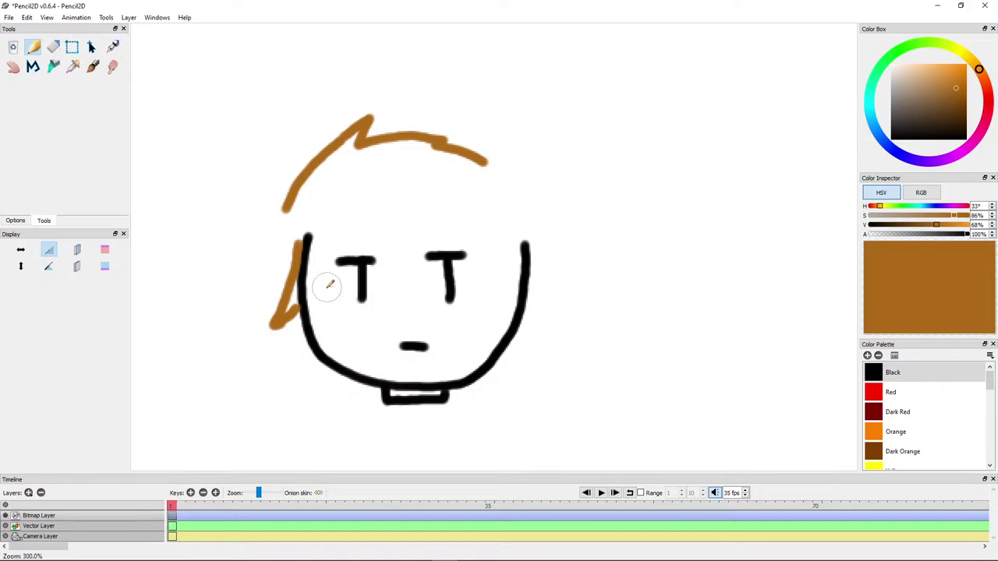
scroll(390, 290, down, 3)
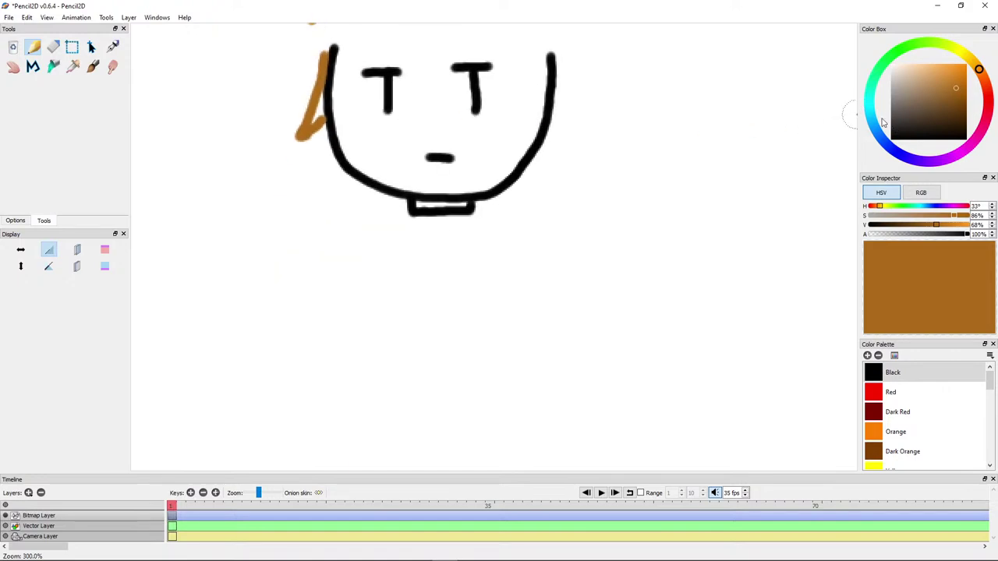
scroll(553, 260, up, 3)
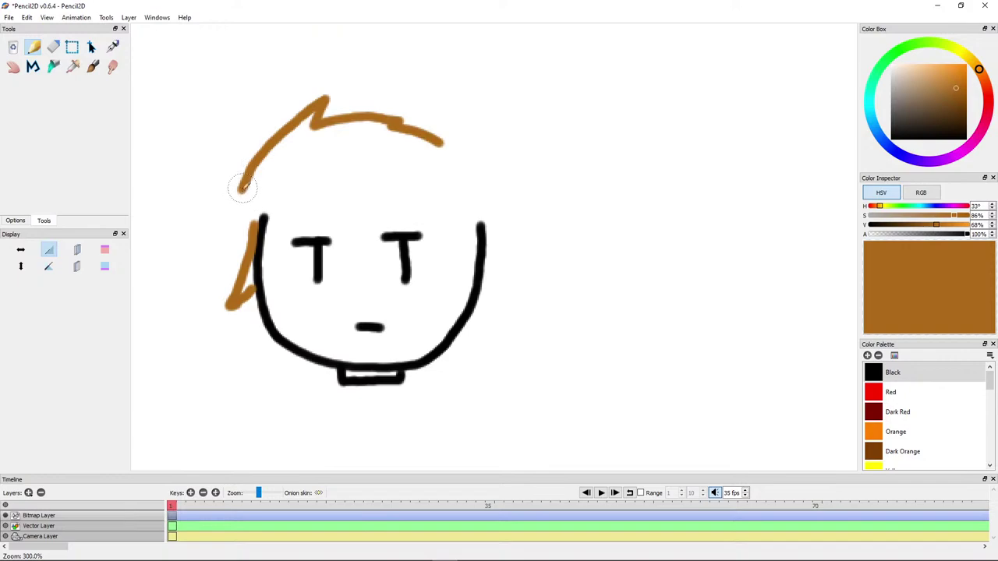
drag(243, 187, 237, 240)
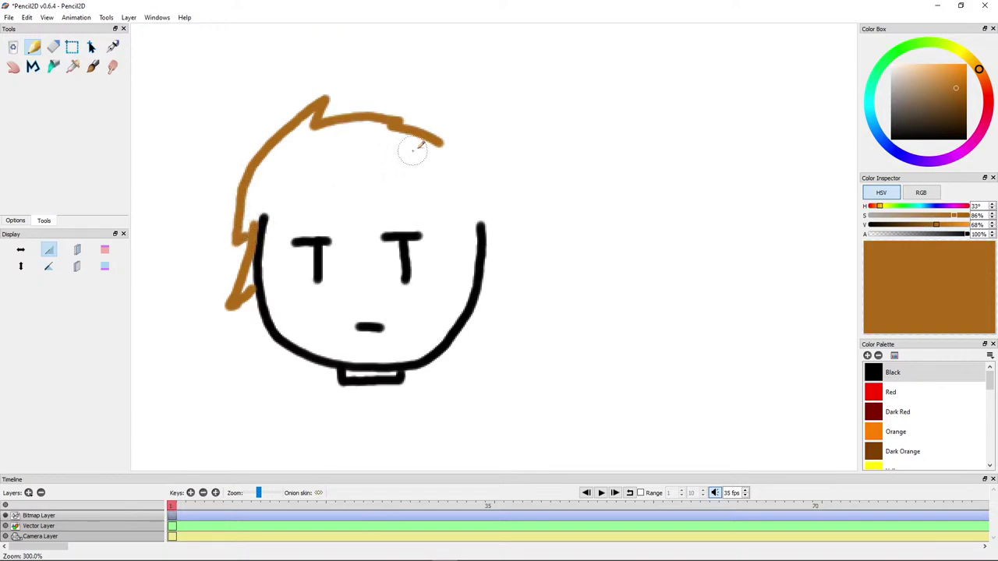
mouse_move(445, 142)
mouse_down()
mouse_move(470, 177)
mouse_move(472, 204)
mouse_move(464, 201)
mouse_move(489, 225)
mouse_move(434, 216)
mouse_move(437, 228)
mouse_move(380, 212)
mouse_up()
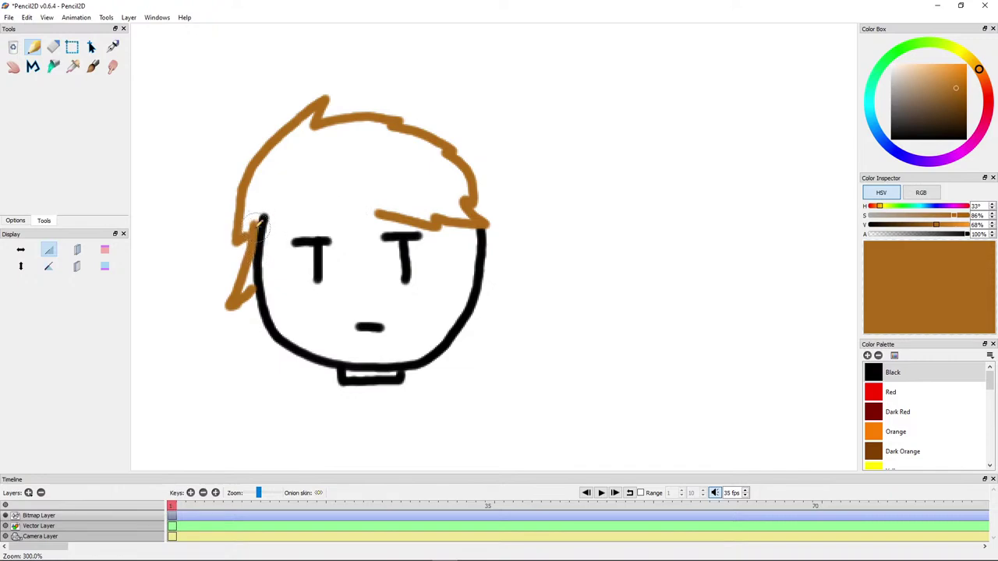
mouse_move(261, 221)
mouse_down()
mouse_move(317, 205)
mouse_move(343, 217)
mouse_move(394, 209)
mouse_up()
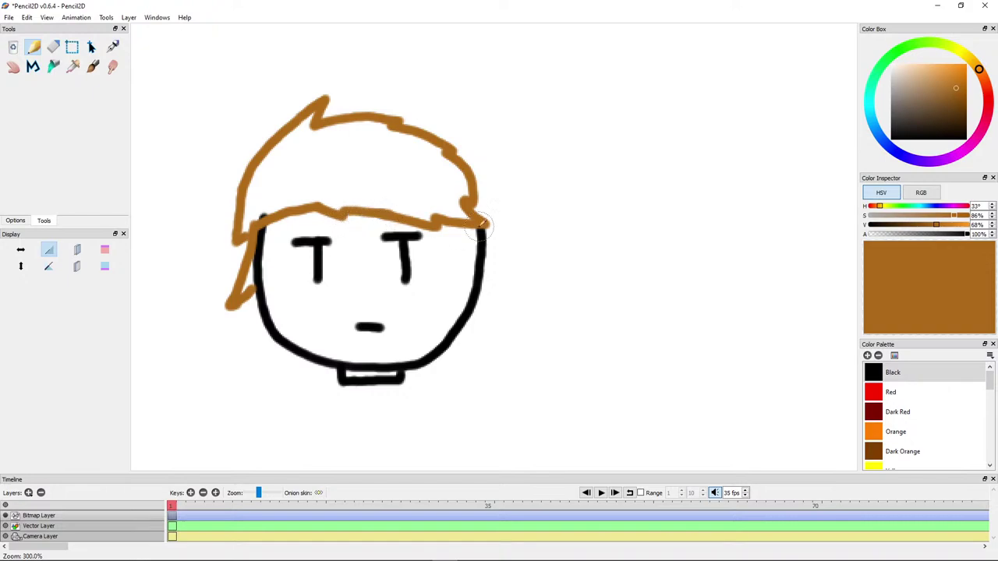
Step: Undo all the brown hair strokes, leaving only the black face drawing
key(ctrl+z)
key(ctrl+z)
key(ctrl+z)
key(ctrl+z)
key(ctrl+z)
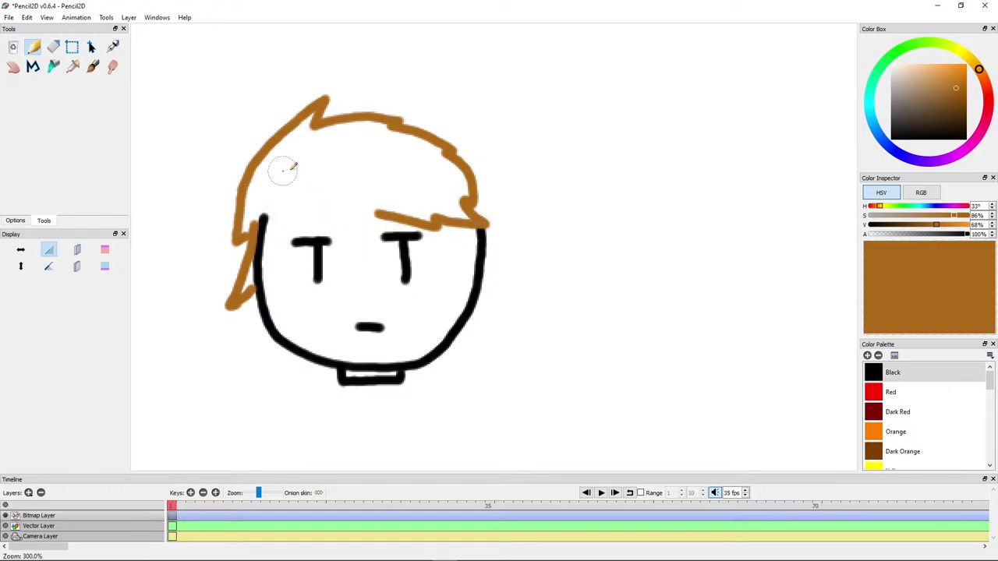
key(ctrl+z)
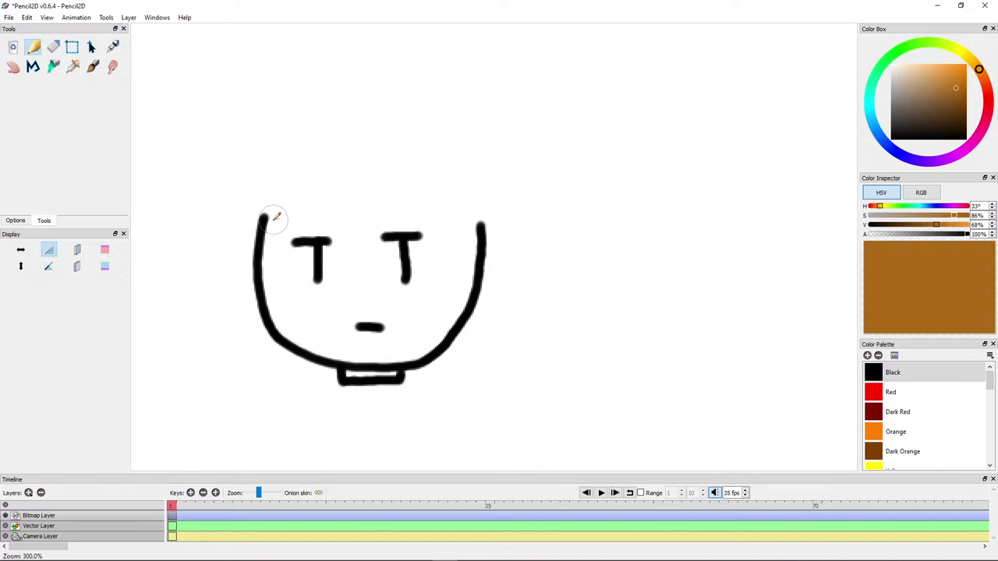
Step: Try a stepped brown fringe line between the two upper ends of the face outline, and undo it
drag(340, 215, 272, 224)
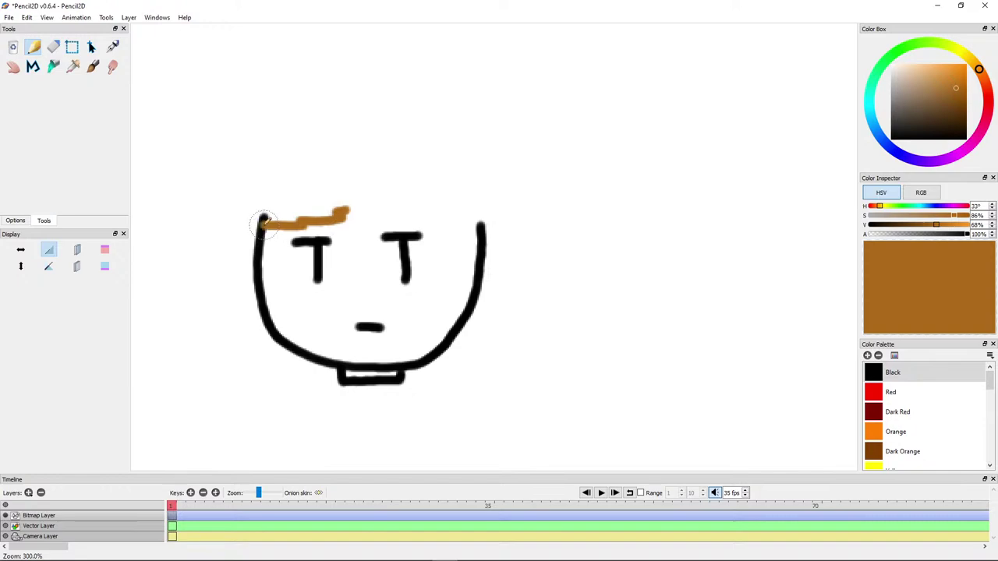
mouse_move(350, 209)
mouse_down()
mouse_move(415, 221)
mouse_move(482, 214)
mouse_up()
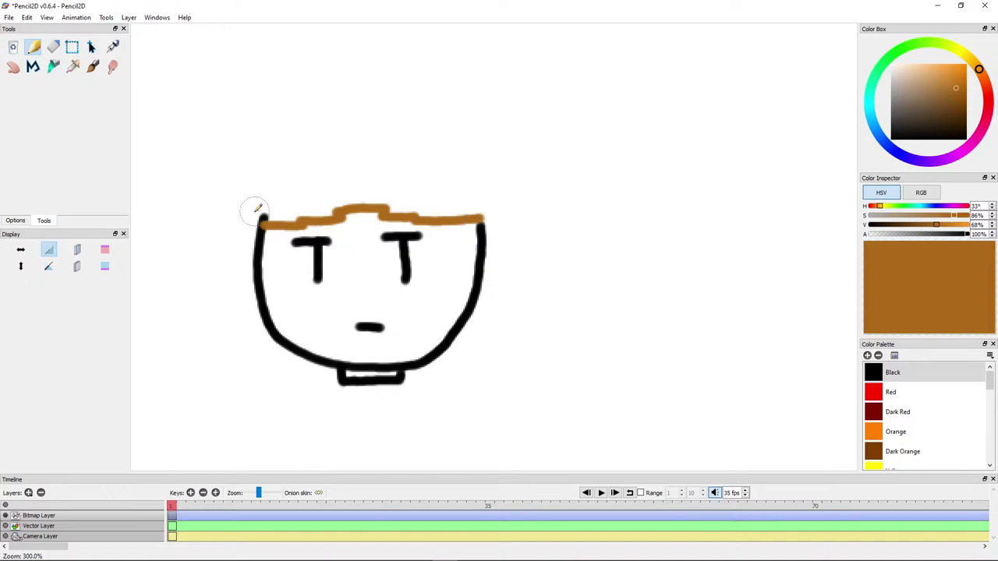
key(ctrl+z)
key(ctrl+z)
key(ctrl+z)
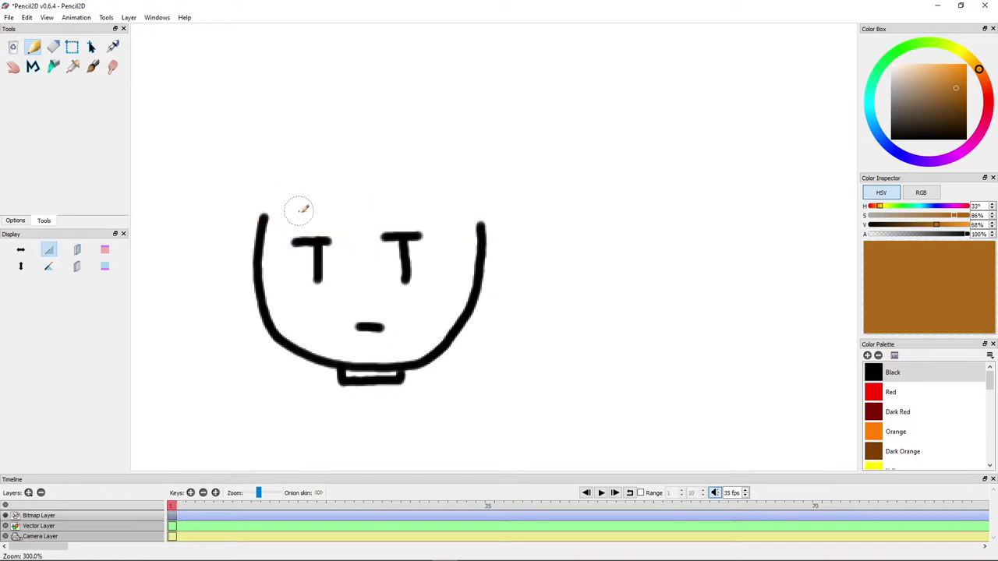
Step: Try a brown fringe just above the eyes with a rounded crown outline over it, and undo both
mouse_move(260, 232)
mouse_down()
mouse_move(458, 218)
mouse_move(481, 236)
mouse_up()
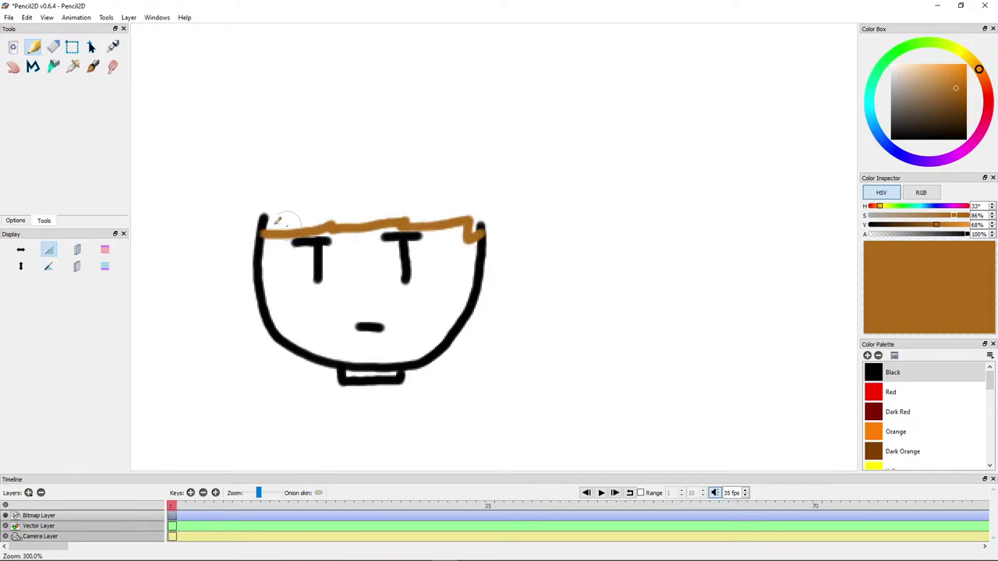
mouse_move(257, 182)
mouse_down()
mouse_move(273, 163)
mouse_move(339, 143)
mouse_move(418, 146)
mouse_up()
key(ctrl+z)
mouse_move(252, 164)
mouse_down()
mouse_move(332, 126)
mouse_move(324, 142)
mouse_move(370, 125)
mouse_up()
key(ctrl+z)
mouse_move(241, 186)
mouse_down()
mouse_move(260, 151)
mouse_move(319, 115)
mouse_move(394, 114)
mouse_move(439, 123)
mouse_move(427, 135)
mouse_move(469, 156)
mouse_move(484, 223)
mouse_up()
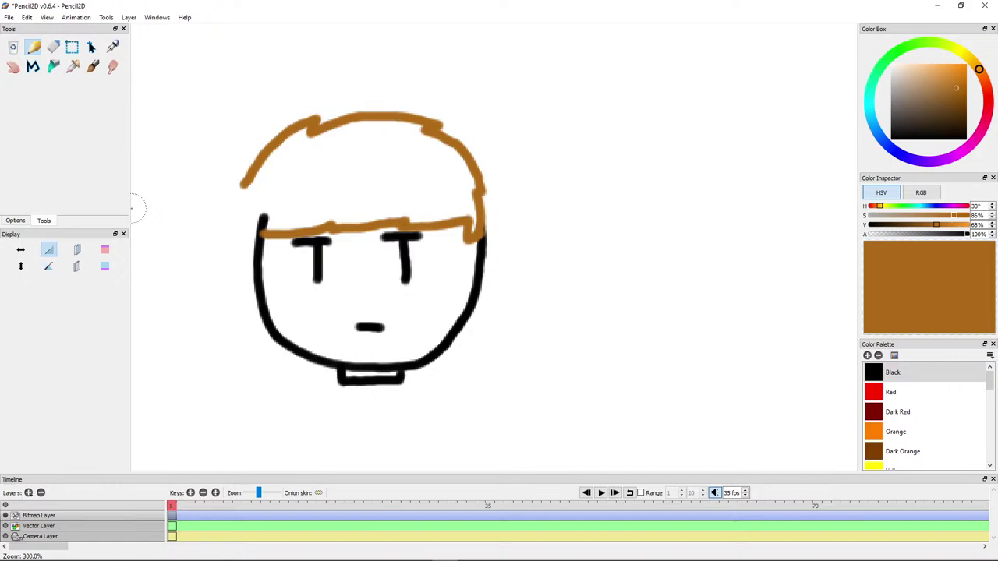
key(ctrl+z)
key(ctrl+z)
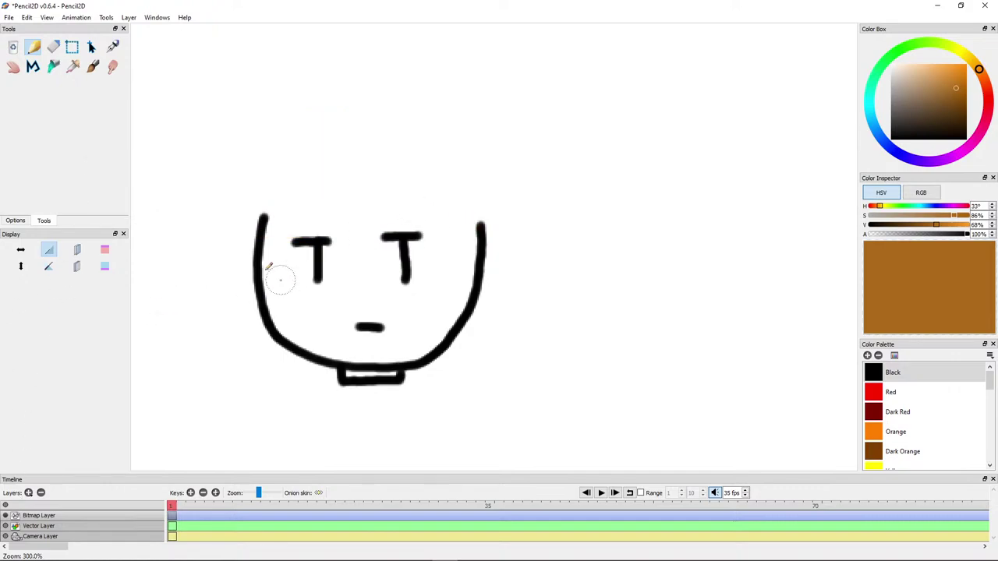
Step: Try a taller, spikier brown hair outline and separate side strokes around the head, and undo them
mouse_move(229, 157)
mouse_down()
mouse_move(301, 68)
mouse_move(290, 98)
mouse_move(351, 67)
mouse_move(435, 67)
mouse_move(422, 76)
mouse_move(475, 88)
mouse_move(483, 106)
mouse_move(509, 101)
mouse_move(514, 87)
mouse_move(496, 199)
mouse_up()
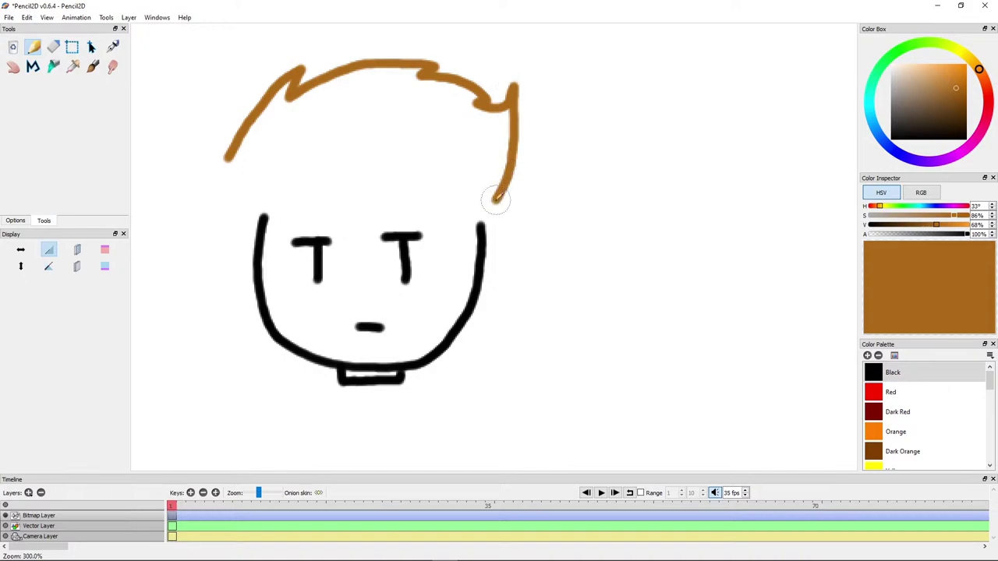
key(ctrl+z)
mouse_move(225, 164)
mouse_down()
mouse_move(256, 111)
mouse_move(265, 135)
mouse_move(310, 104)
mouse_move(359, 94)
mouse_move(346, 115)
mouse_move(366, 106)
mouse_move(310, 107)
mouse_move(327, 132)
mouse_move(376, 97)
mouse_move(459, 131)
mouse_move(494, 92)
mouse_move(498, 237)
mouse_move(415, 217)
mouse_move(412, 227)
mouse_move(252, 225)
mouse_up()
key(ctrl+z)
drag(253, 165, 255, 235)
mouse_move(323, 315)
mouse_down()
mouse_move(305, 222)
mouse_move(312, 290)
mouse_up()
key(ctrl+z)
key(ctrl+z)
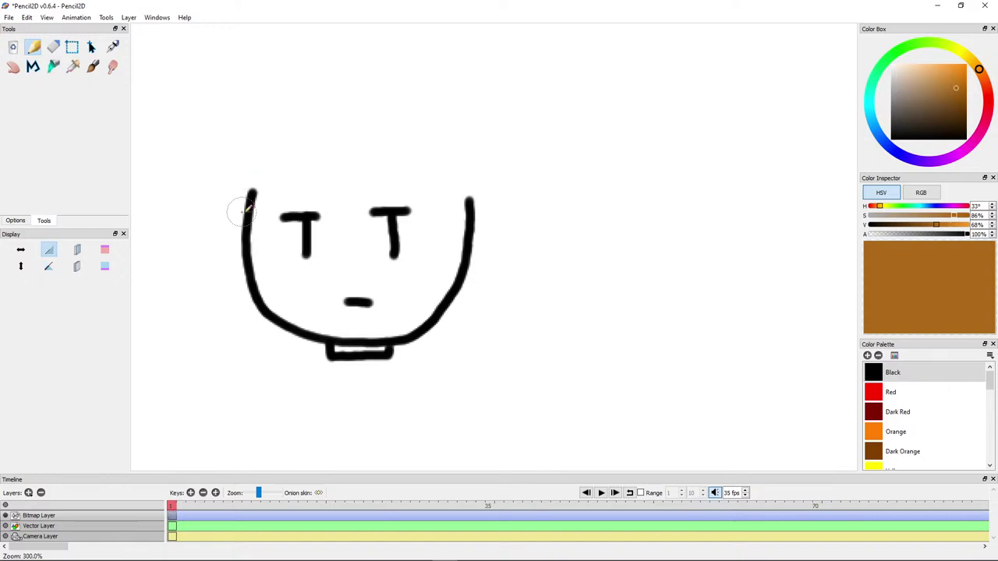
Step: Draw a closed brown hair outline with a jagged fringe, rounded crown and long left side lock, and fill it with brown
mouse_move(262, 191)
mouse_down()
mouse_move(309, 190)
mouse_move(326, 199)
mouse_move(432, 190)
mouse_move(430, 205)
mouse_move(479, 195)
mouse_up()
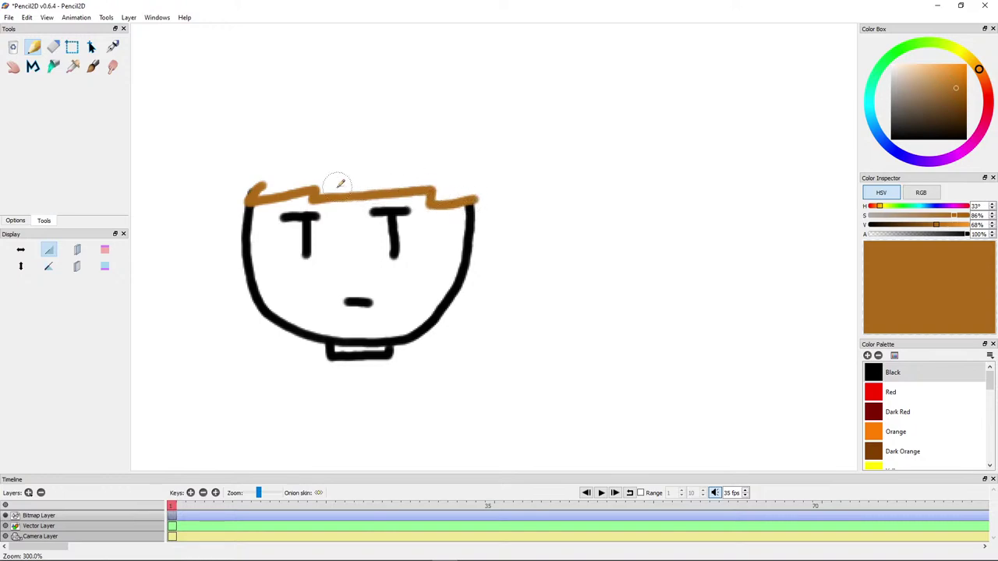
mouse_move(232, 135)
mouse_down()
mouse_move(308, 102)
mouse_move(302, 114)
mouse_move(355, 98)
mouse_move(442, 100)
mouse_move(487, 179)
mouse_up()
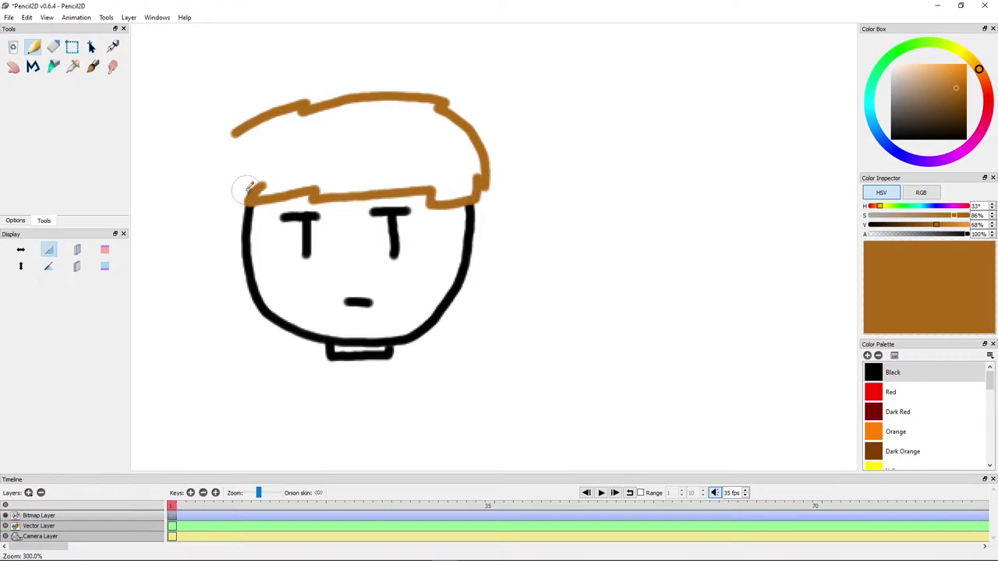
mouse_move(237, 132)
mouse_down()
mouse_move(213, 219)
mouse_move(243, 290)
mouse_up()
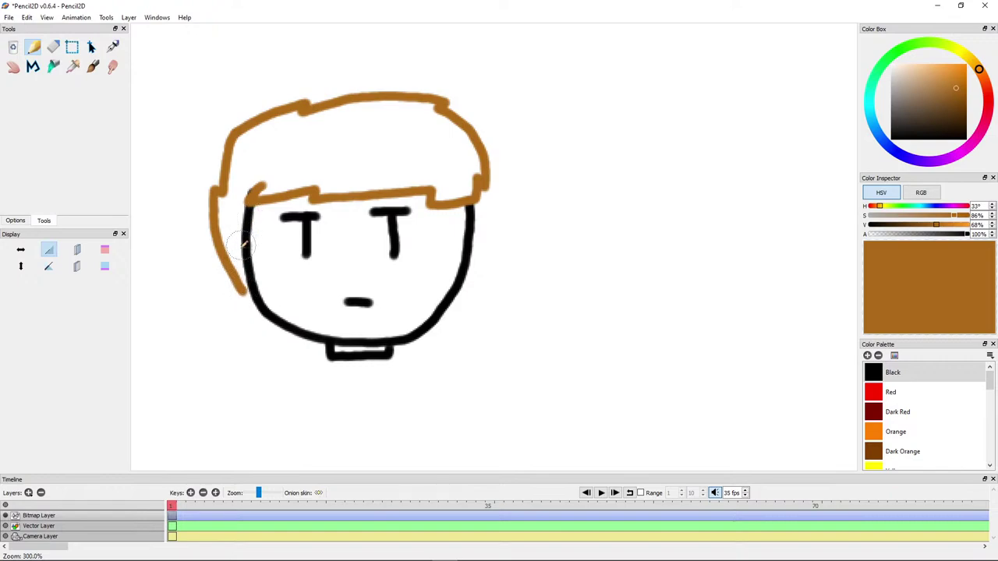
click(53, 67)
click(397, 166)
scroll(396, 330, down, 2)
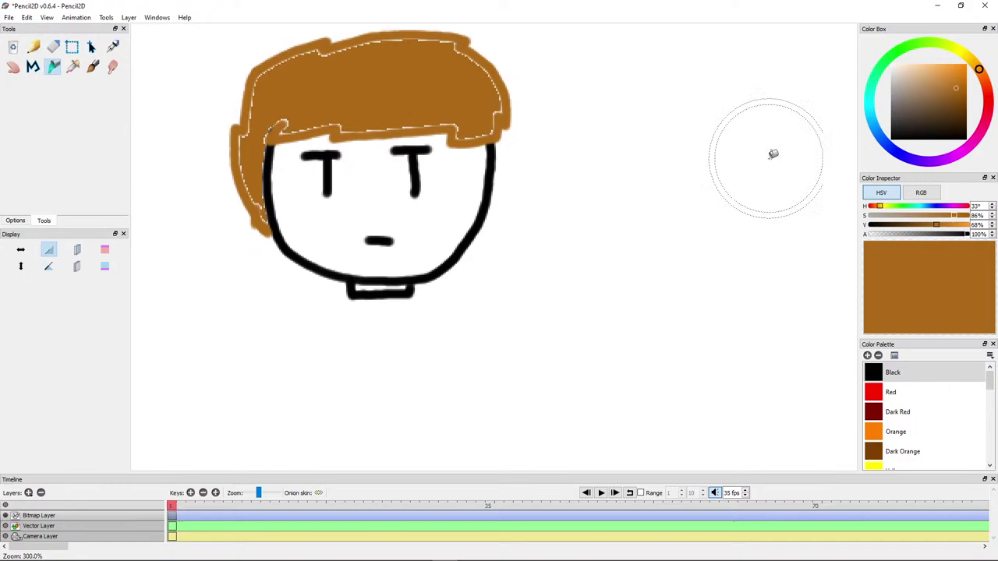
Step: Set the drawing colour to blue with hue 199°, saturation 83% and value 63%
click(893, 145)
click(955, 102)
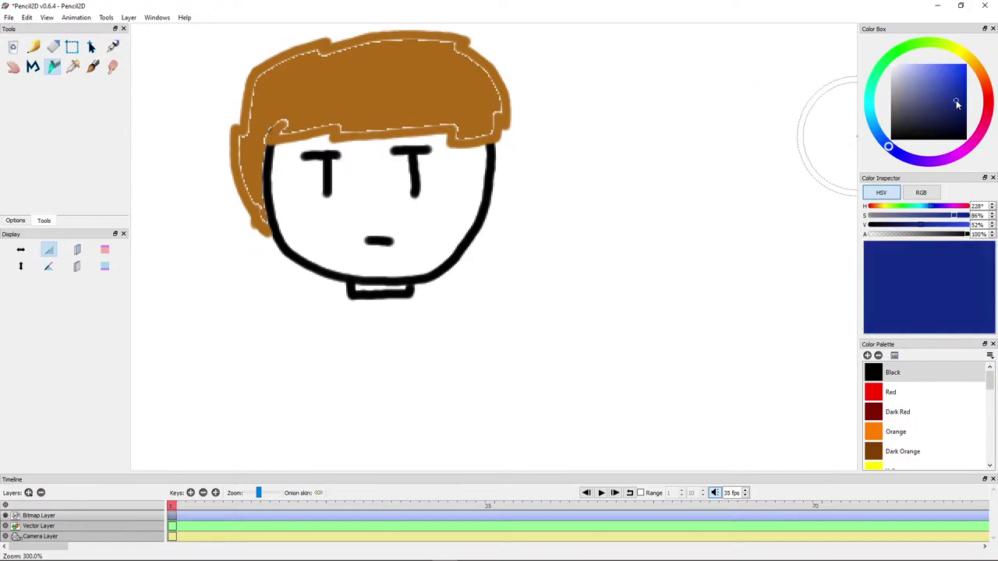
click(873, 120)
click(956, 88)
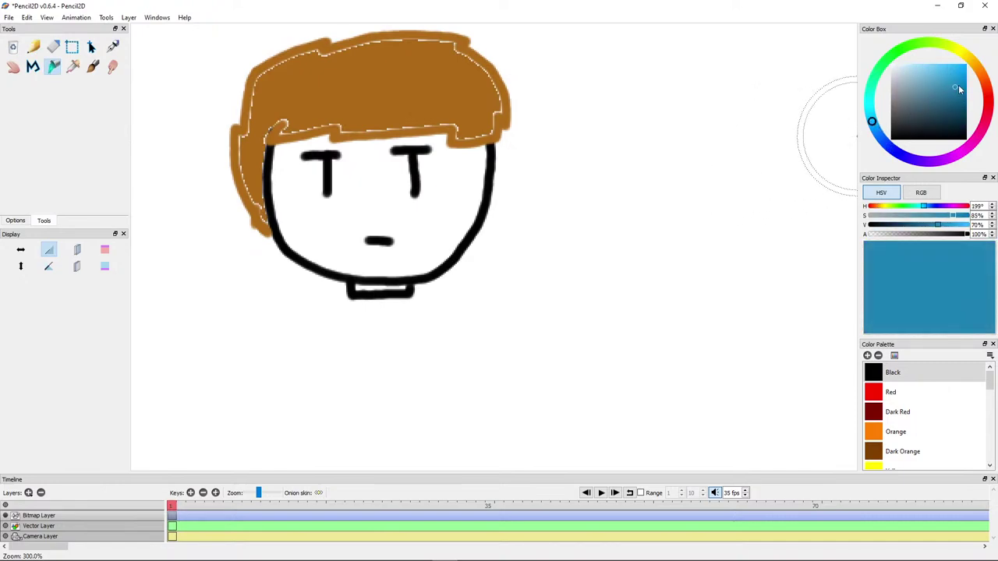
drag(958, 87, 954, 94)
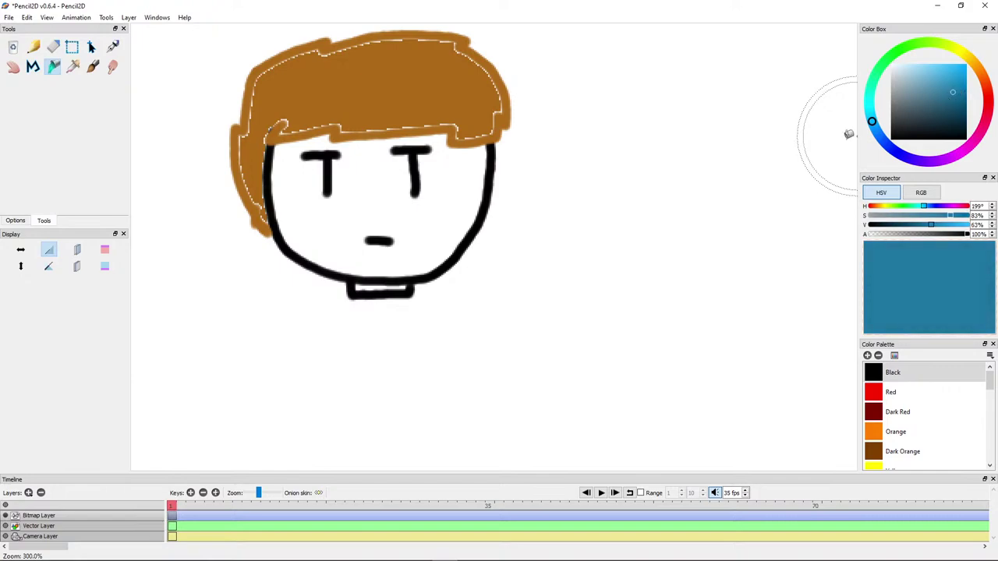
Step: Draw a blue cape outline with the Pencil tool, flowing out to the left from the neck and curving back below the chin
drag(561, 301, 586, 216)
click(34, 47)
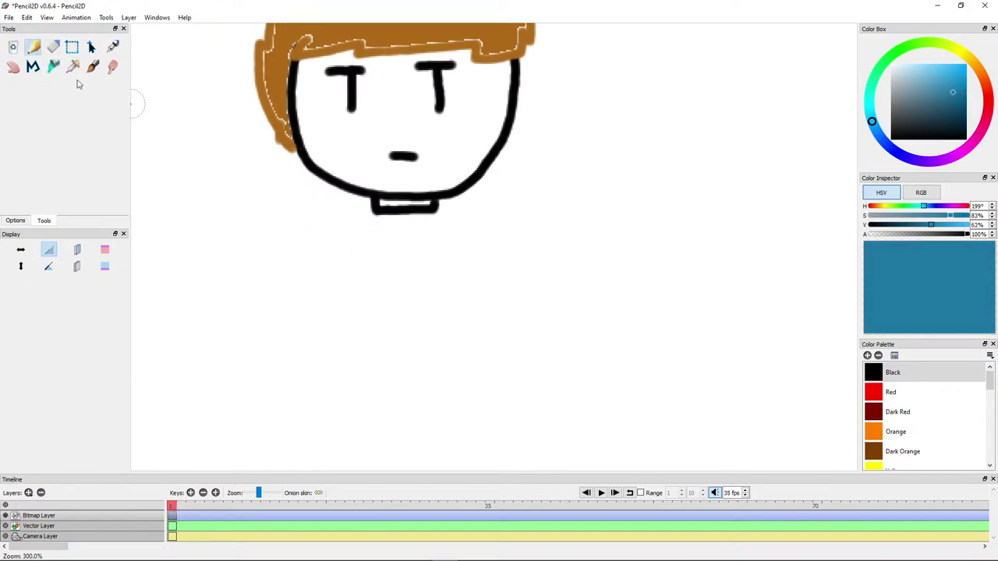
scroll(219, 181, up, 5)
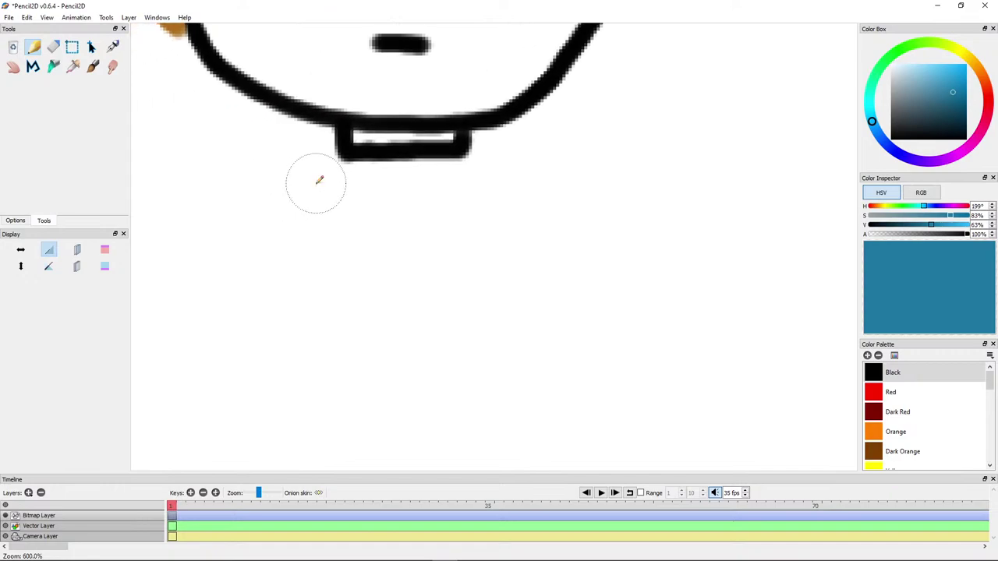
scroll(356, 239, down, 1)
scroll(363, 234, down, 1)
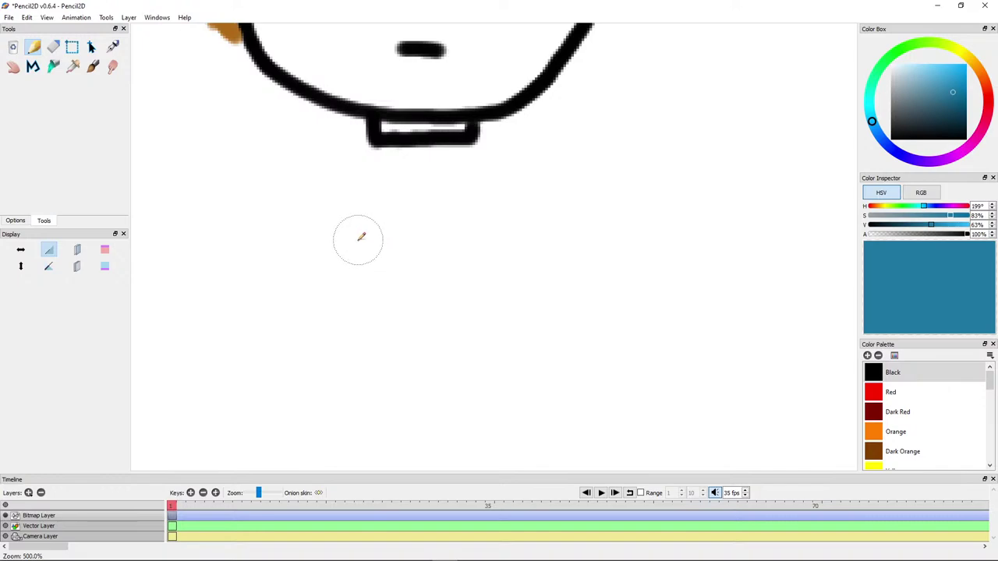
scroll(364, 111, down, 1)
scroll(384, 137, down, 1)
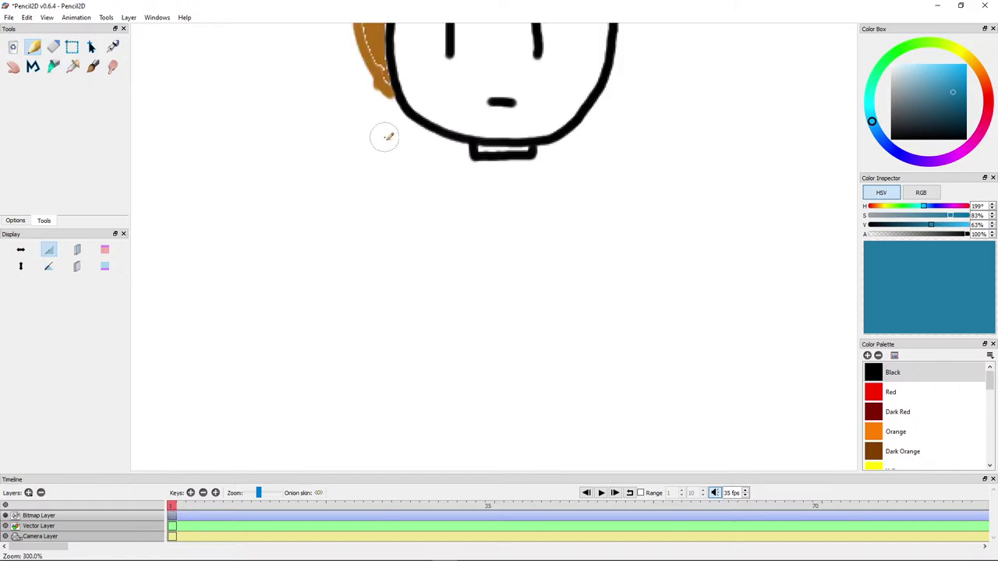
mouse_move(467, 160)
mouse_down()
mouse_move(395, 179)
mouse_move(303, 179)
mouse_move(198, 146)
mouse_move(168, 148)
mouse_move(189, 324)
mouse_up()
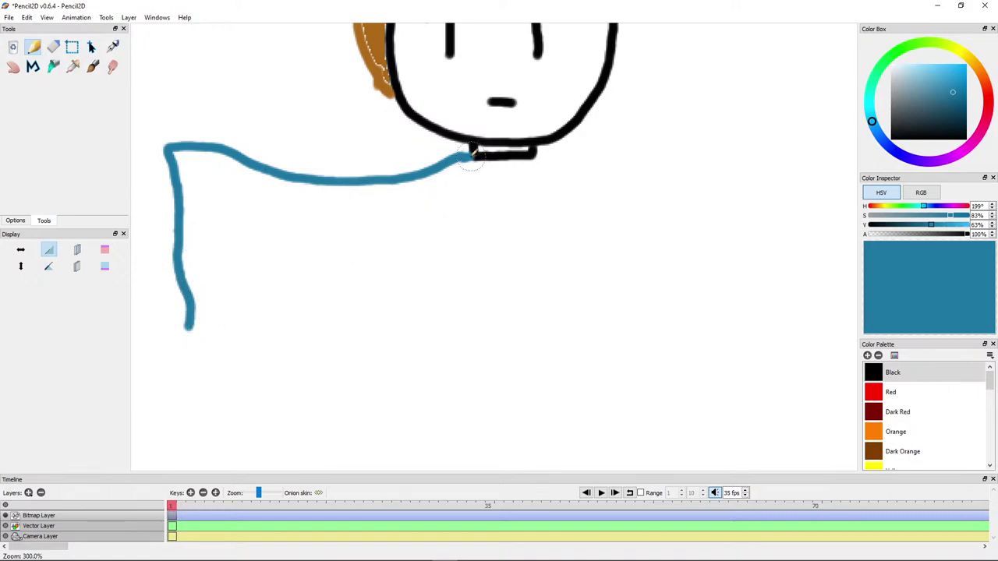
mouse_move(499, 165)
mouse_down()
mouse_move(478, 270)
mouse_move(460, 292)
mouse_move(352, 348)
mouse_move(298, 361)
mouse_move(176, 350)
mouse_move(197, 314)
mouse_up()
drag(281, 321, 187, 287)
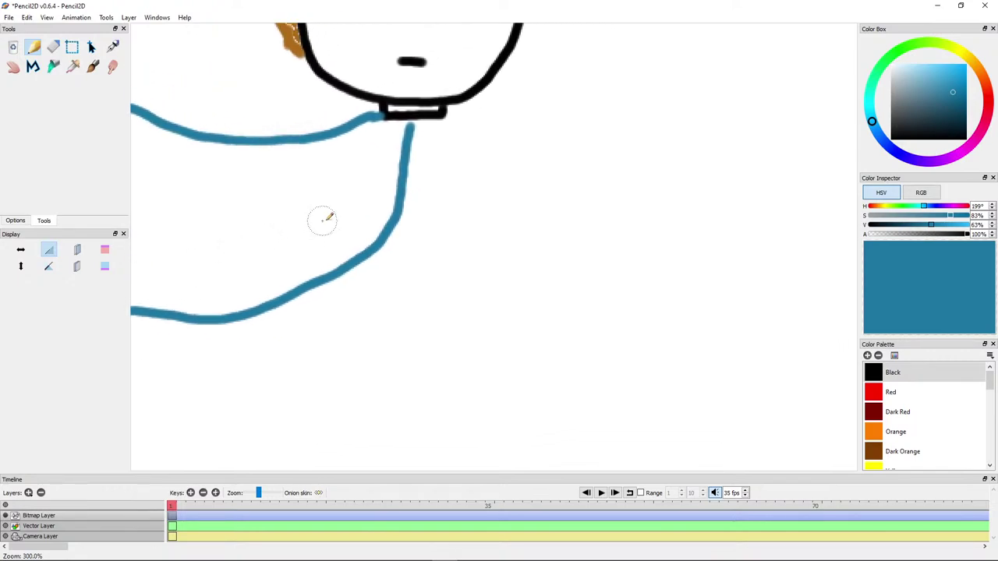
Step: Try a short L-shaped black line starting from the lower edge of the cape, and undo it
scroll(621, 176, down, 3)
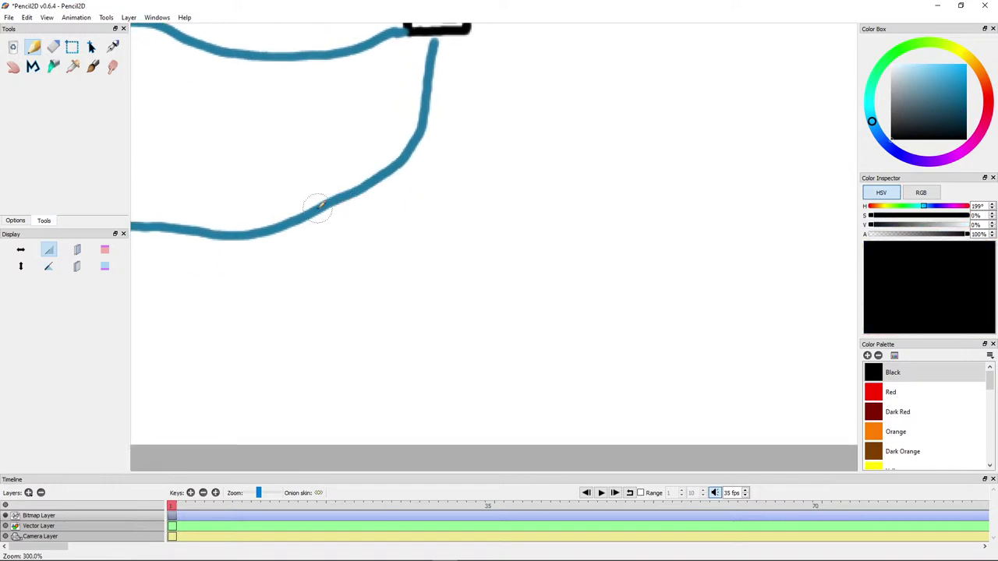
mouse_move(337, 205)
mouse_down()
mouse_move(331, 279)
mouse_move(481, 276)
mouse_up()
scroll(481, 274, down, 4)
scroll(484, 271, up, 4)
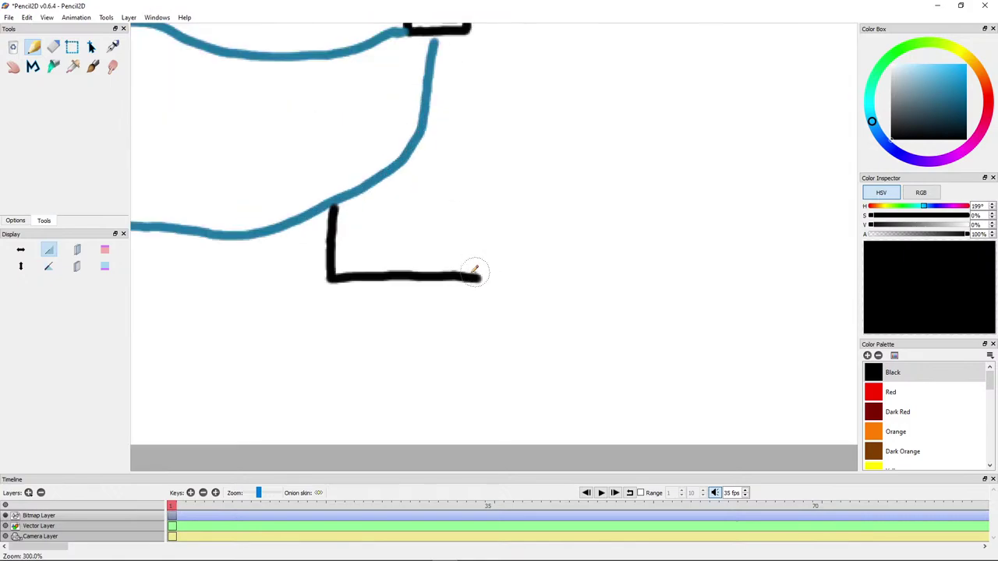
key(ctrl+z)
Step: Draw black body lines below the cape: a long vertical line, a horizontal line branching right, and a short vertical near its end
mouse_move(343, 200)
mouse_down()
mouse_move(343, 334)
mouse_move(508, 347)
mouse_up()
mouse_move(351, 334)
mouse_down()
mouse_move(349, 426)
mouse_move(348, 470)
mouse_up()
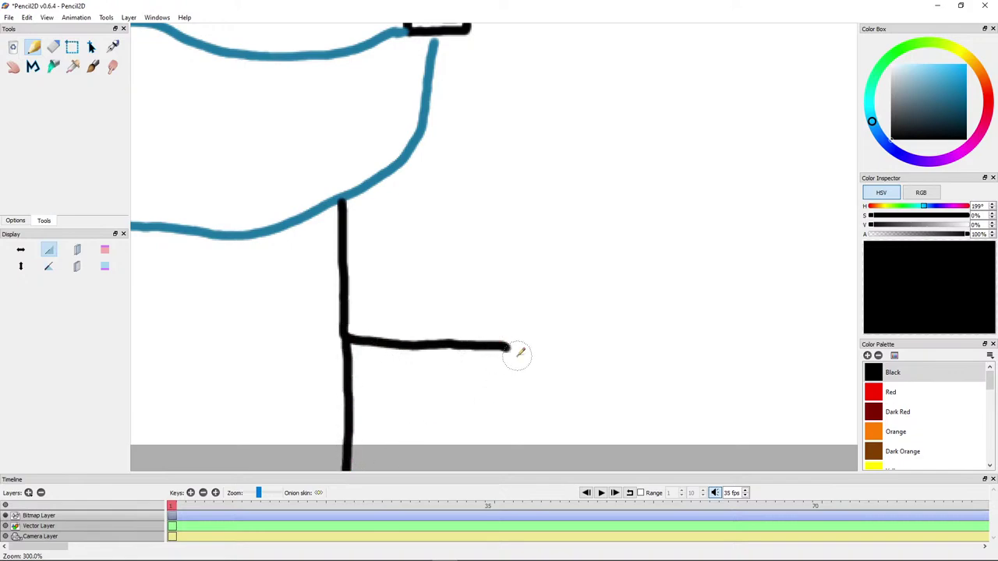
mouse_move(506, 345)
mouse_down()
mouse_move(586, 353)
mouse_move(555, 353)
mouse_move(551, 460)
mouse_up()
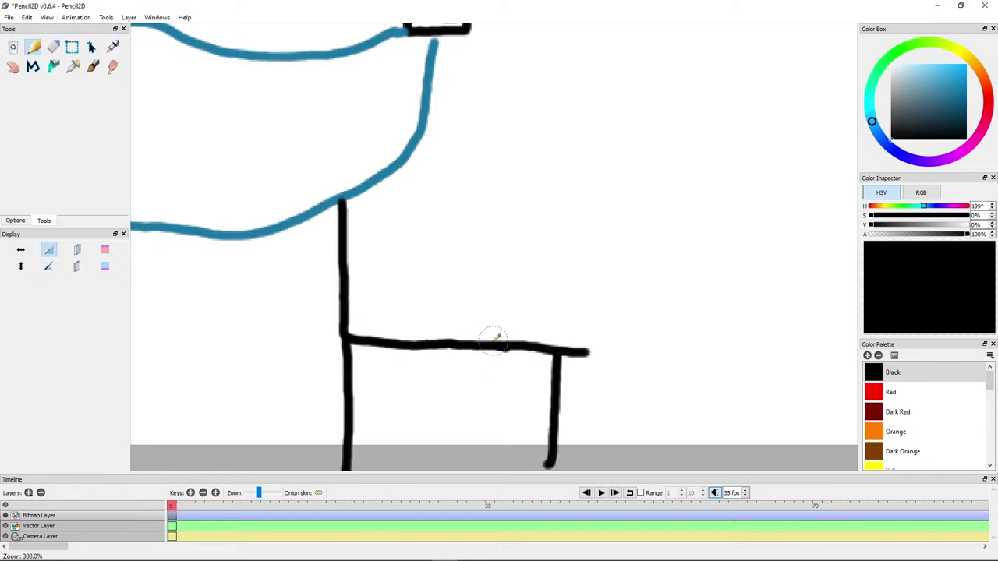
Step: Draw the black shoulder and side line from the neck to the horizontal body line, and erase that line's overshoot
scroll(546, 229, up, 2)
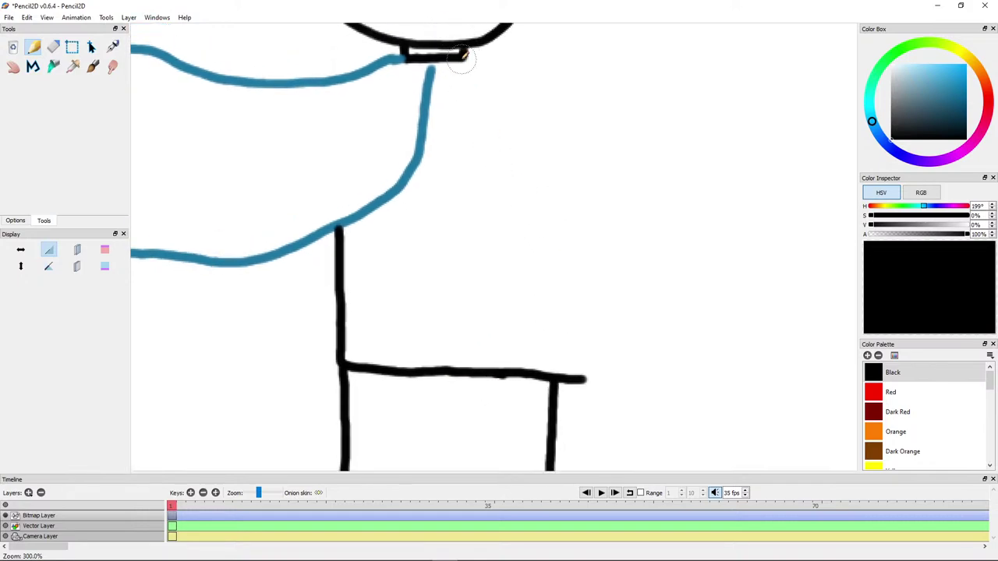
mouse_move(462, 56)
mouse_down()
mouse_move(521, 68)
mouse_move(553, 107)
mouse_move(560, 192)
mouse_move(552, 380)
mouse_up()
mouse_move(558, 334)
mouse_down()
mouse_move(485, 180)
mouse_move(505, 191)
mouse_move(489, 210)
mouse_up()
click(52, 46)
scroll(498, 212, up, 2)
drag(488, 117, 466, 343)
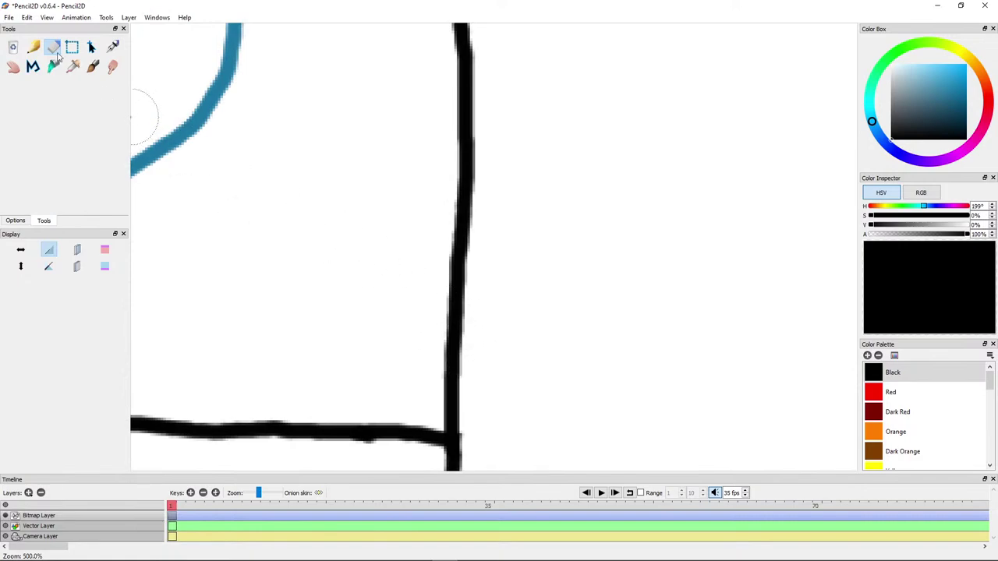
drag(585, 108, 663, 228)
Step: Pick up the cape's blue and pencil a short stroke below the neck, continuing along the neck base and over the shoulder
click(73, 67)
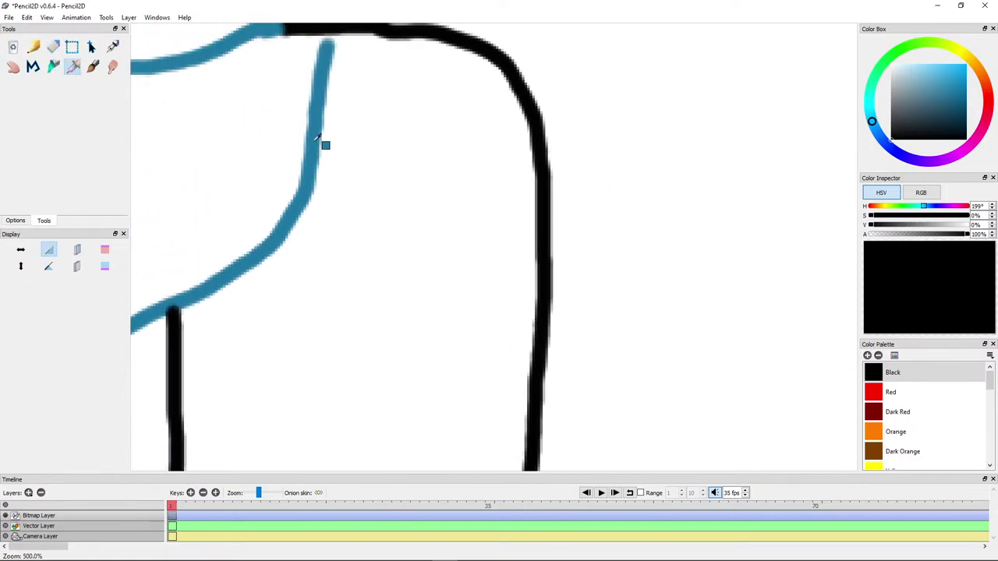
click(323, 143)
click(35, 46)
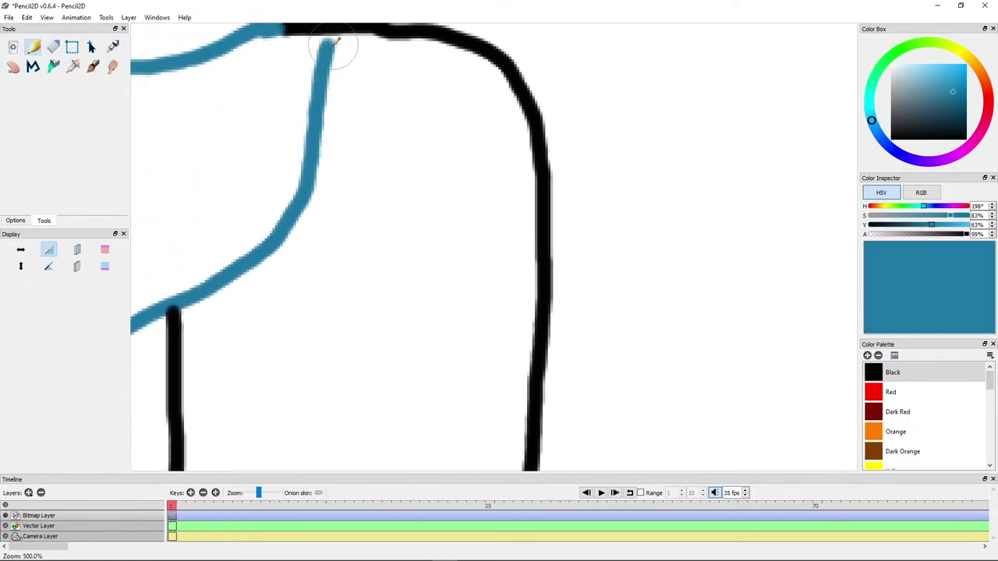
drag(330, 44, 342, 125)
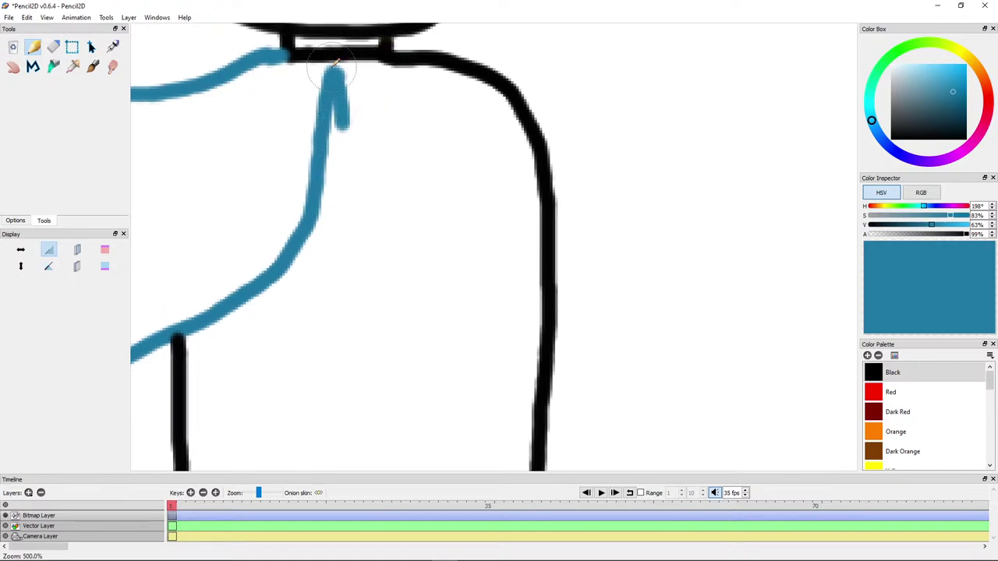
mouse_move(332, 59)
mouse_down()
mouse_move(326, 87)
mouse_move(288, 58)
mouse_move(455, 61)
mouse_move(503, 84)
mouse_move(541, 151)
mouse_up()
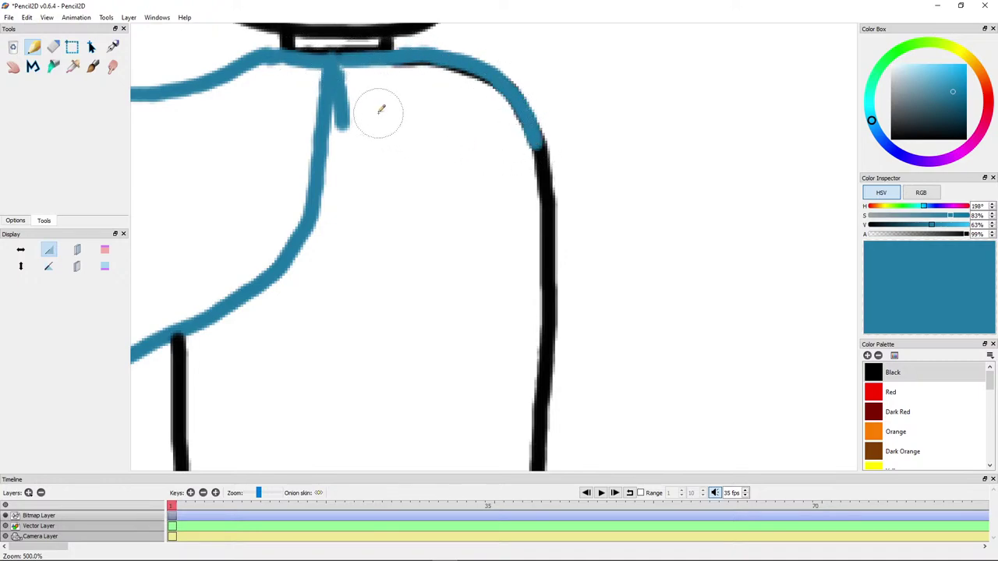
Step: Draw a blue outline for the cape's front panel, running from the neck around the torso and back to the cape's lower edge
mouse_move(350, 138)
mouse_down()
mouse_move(349, 54)
mouse_move(331, 185)
mouse_move(273, 256)
mouse_move(216, 293)
mouse_move(219, 280)
mouse_up()
key(ctrl+z)
scroll(334, 158, down, 4)
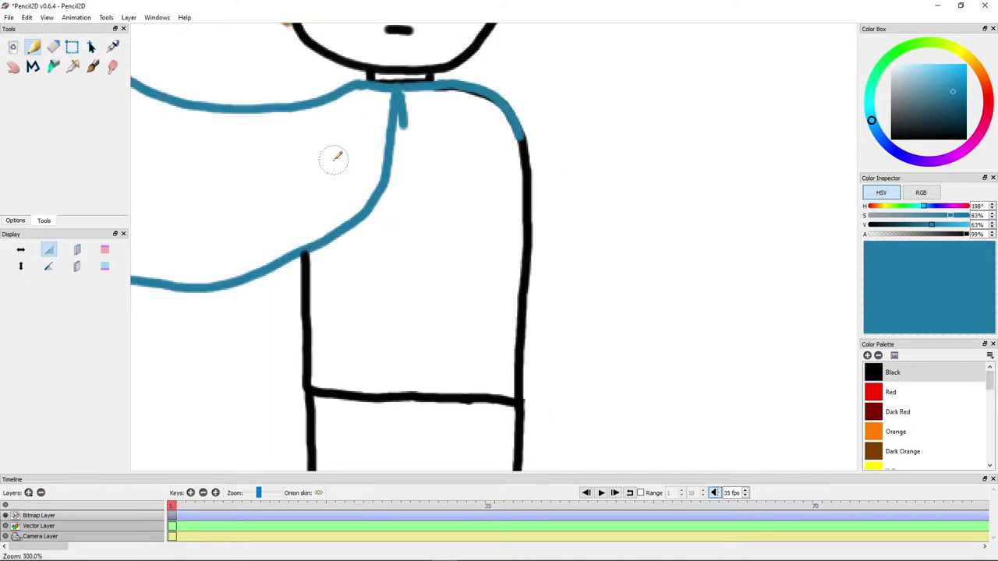
scroll(408, 161, up, 2)
mouse_move(370, 47)
mouse_down()
mouse_move(352, 125)
mouse_move(295, 215)
mouse_move(228, 242)
mouse_move(141, 309)
mouse_move(171, 415)
mouse_move(381, 416)
mouse_move(457, 394)
mouse_move(506, 354)
mouse_move(537, 287)
mouse_move(561, 206)
mouse_move(569, 115)
mouse_up()
drag(532, 59, 467, 29)
scroll(358, 214, up, 1)
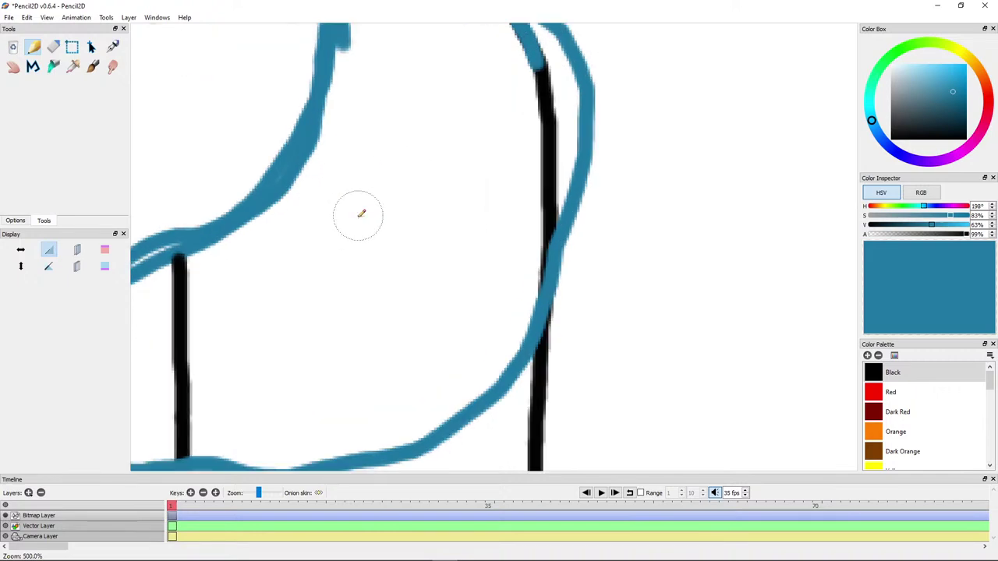
Step: Fill the flowing cape, the front panel and the body line crossing it with blue using the Bucket tool
scroll(359, 216, down, 2)
click(53, 66)
click(290, 169)
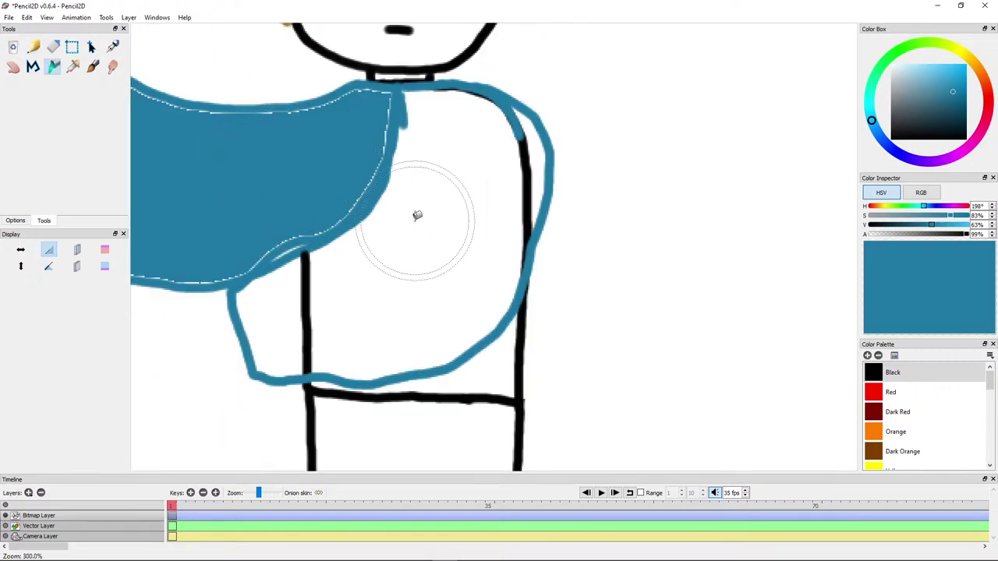
click(417, 216)
drag(417, 222, 481, 252)
click(363, 326)
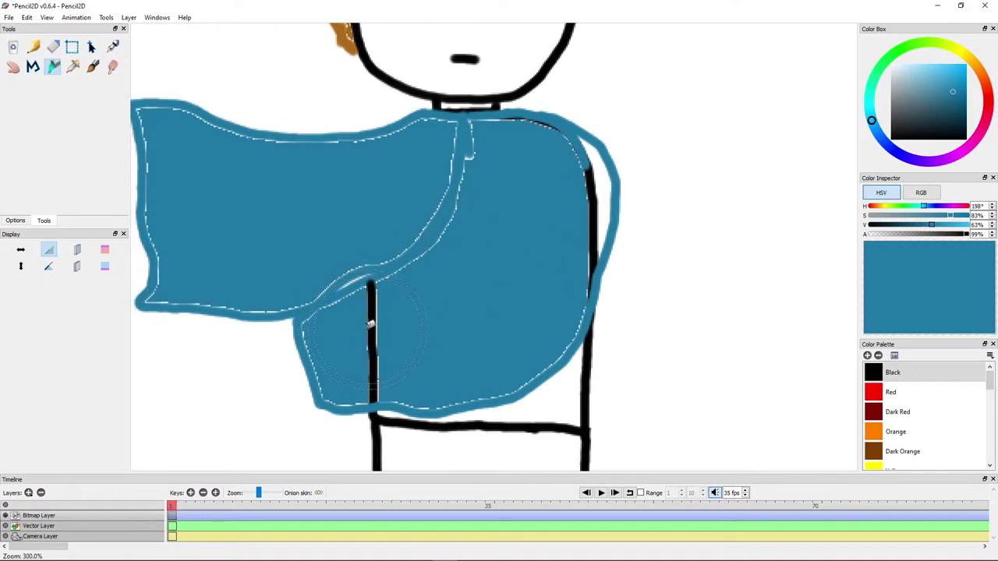
click(373, 323)
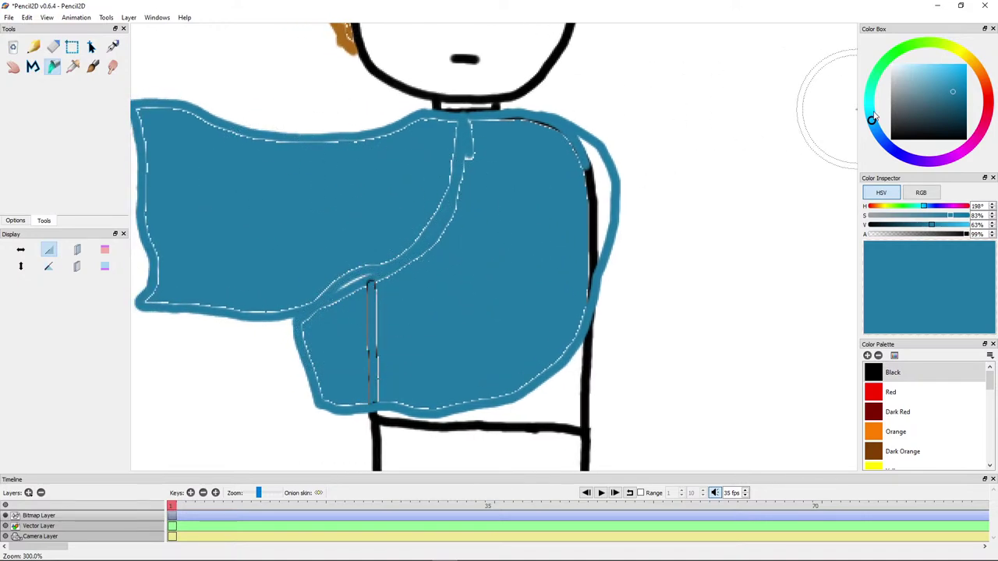
Step: Set the colour to black and pencil a thick outline around the cape's front panel, from the neck and back over the shoulder
click(896, 134)
click(34, 47)
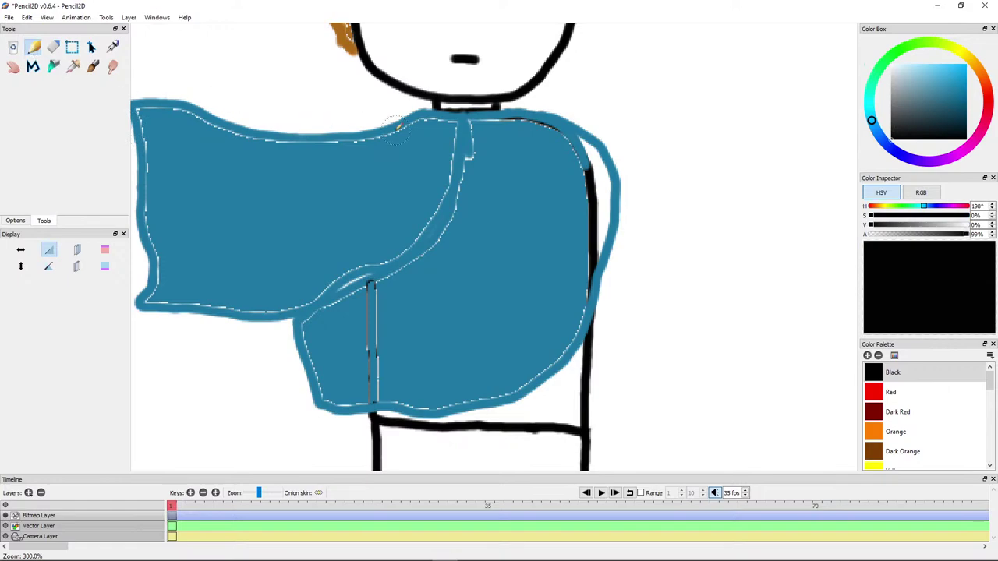
scroll(398, 127, up, 2)
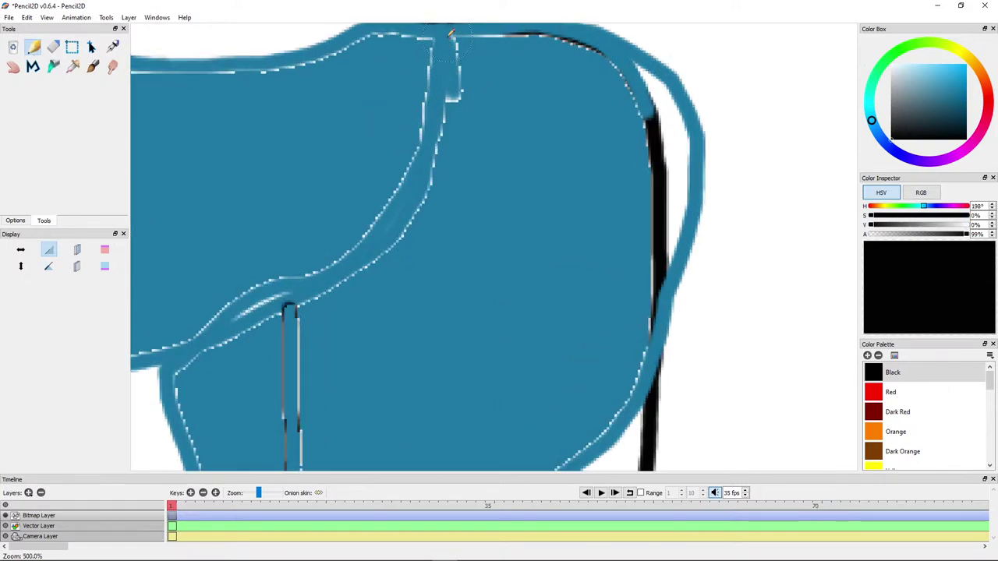
mouse_move(450, 33)
mouse_down()
mouse_move(445, 95)
mouse_move(426, 165)
mouse_move(362, 252)
mouse_move(162, 373)
mouse_move(196, 157)
mouse_up()
mouse_move(195, 176)
mouse_down()
mouse_move(220, 304)
mouse_move(241, 332)
mouse_move(403, 340)
mouse_move(518, 330)
mouse_move(601, 294)
mouse_move(630, 269)
mouse_move(683, 203)
mouse_move(713, 122)
mouse_move(672, 219)
mouse_move(543, 389)
mouse_up()
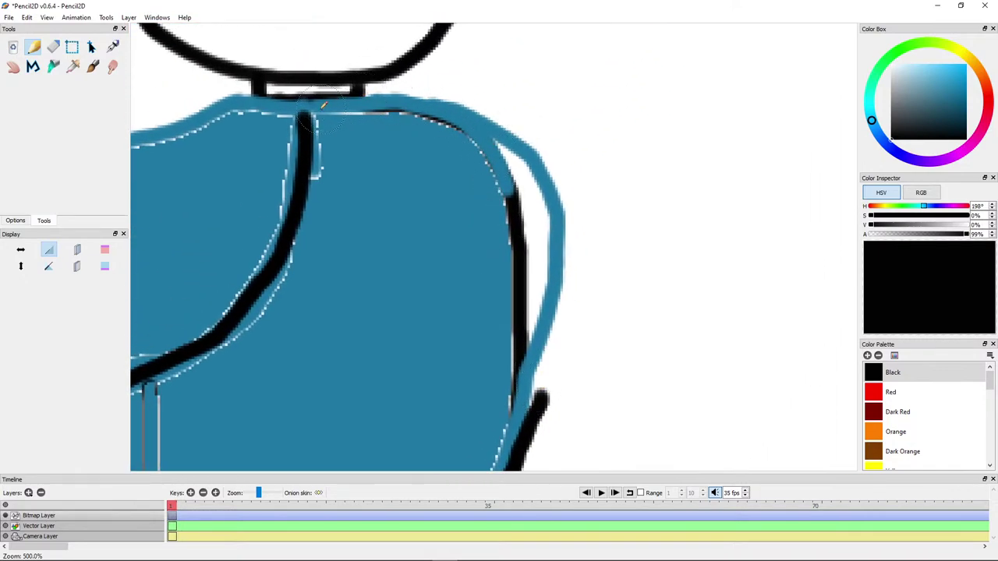
mouse_move(305, 116)
mouse_down()
mouse_move(305, 104)
mouse_move(338, 99)
mouse_move(464, 99)
mouse_move(526, 139)
mouse_move(548, 173)
mouse_move(561, 264)
mouse_move(546, 411)
mouse_up()
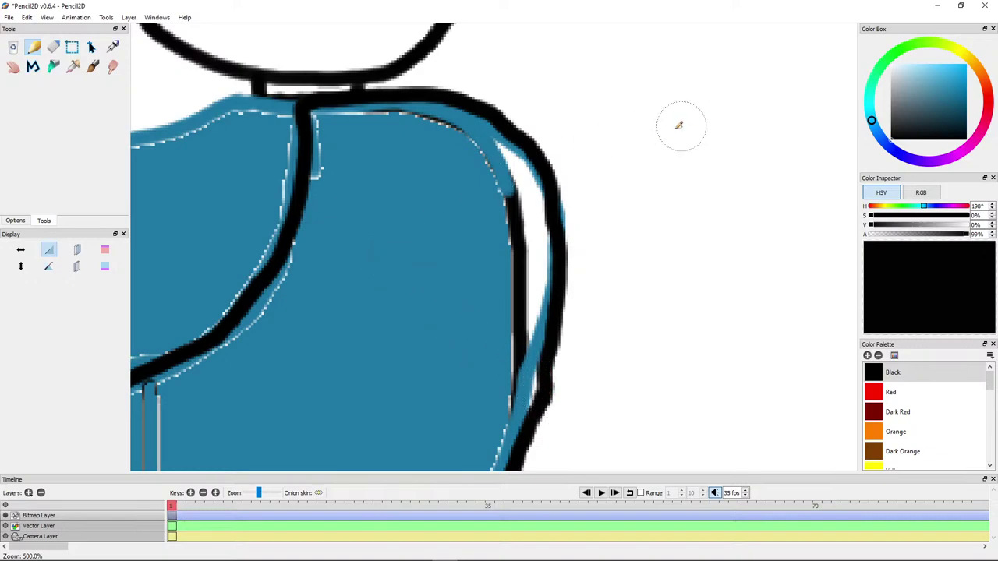
Step: Sample the cape's blue and fill the white gap beside the shoulder with the Bucket tool
click(72, 66)
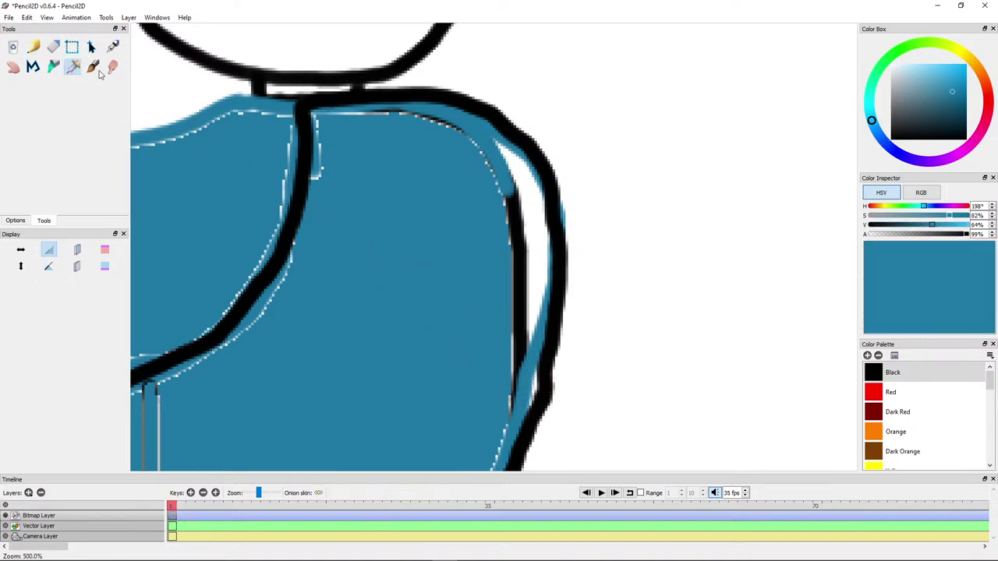
click(53, 66)
click(538, 206)
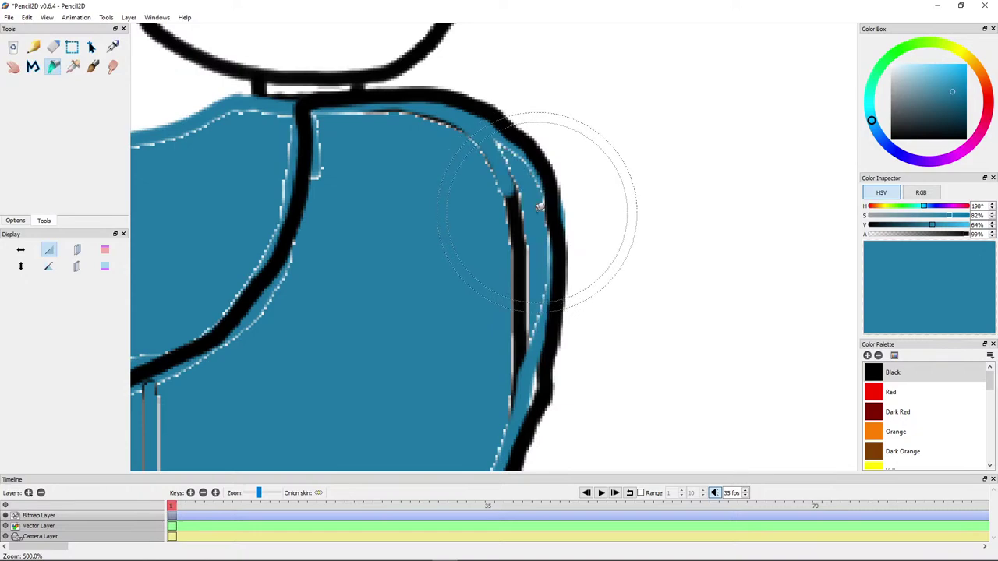
click(539, 213)
Step: Set the colour to black and pencil the outline of the flowing part of the cape, from the neck around to the front panel
drag(393, 251, 797, 198)
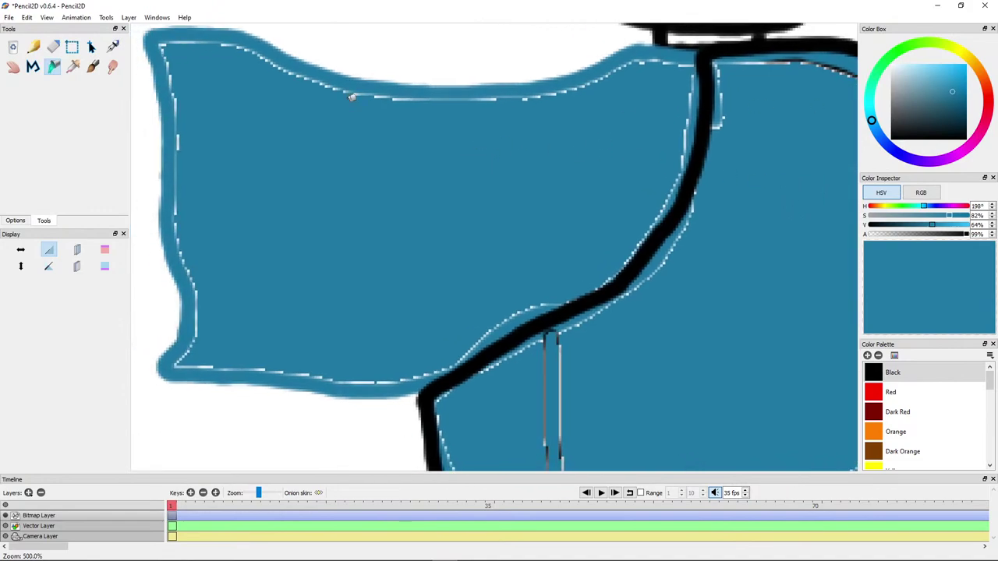
click(911, 134)
click(33, 46)
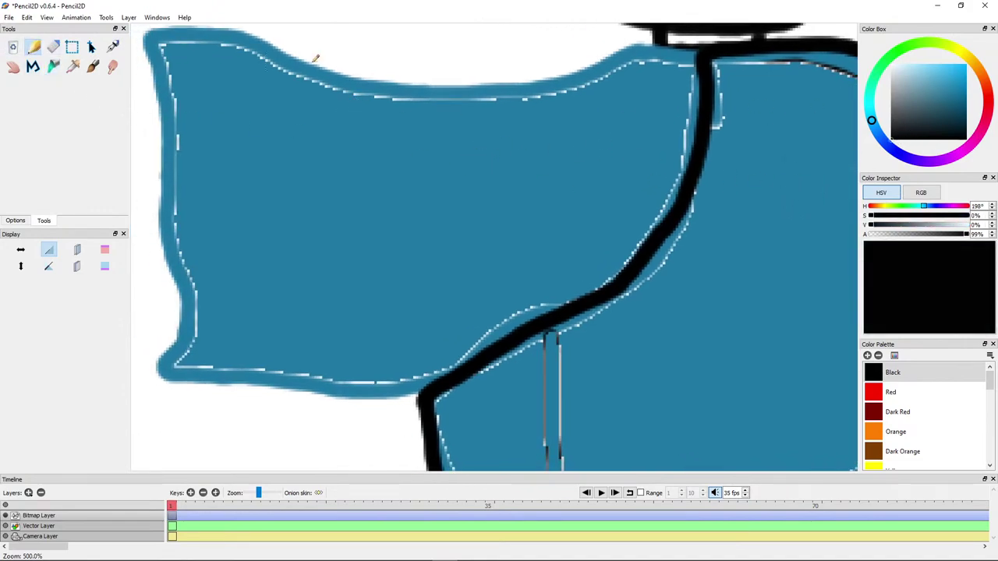
mouse_move(652, 46)
mouse_down()
mouse_move(511, 82)
mouse_move(424, 87)
mouse_move(336, 76)
mouse_move(232, 28)
mouse_move(145, 27)
mouse_move(179, 295)
mouse_move(164, 370)
mouse_move(382, 397)
mouse_move(413, 396)
mouse_move(463, 372)
mouse_up()
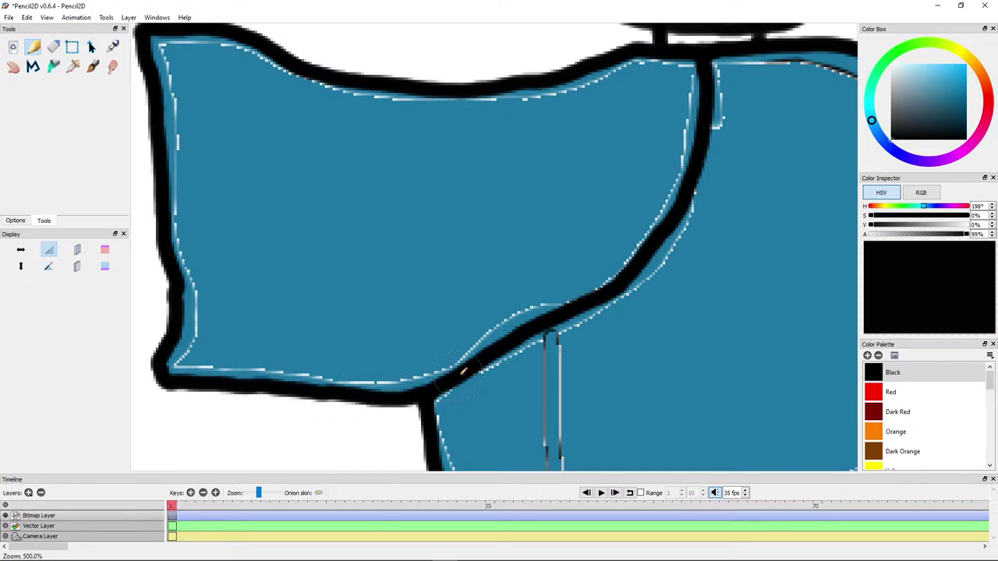
drag(570, 354, 425, 154)
mouse_move(576, 292)
mouse_down()
mouse_move(516, 254)
mouse_move(452, 294)
mouse_move(450, 308)
mouse_up()
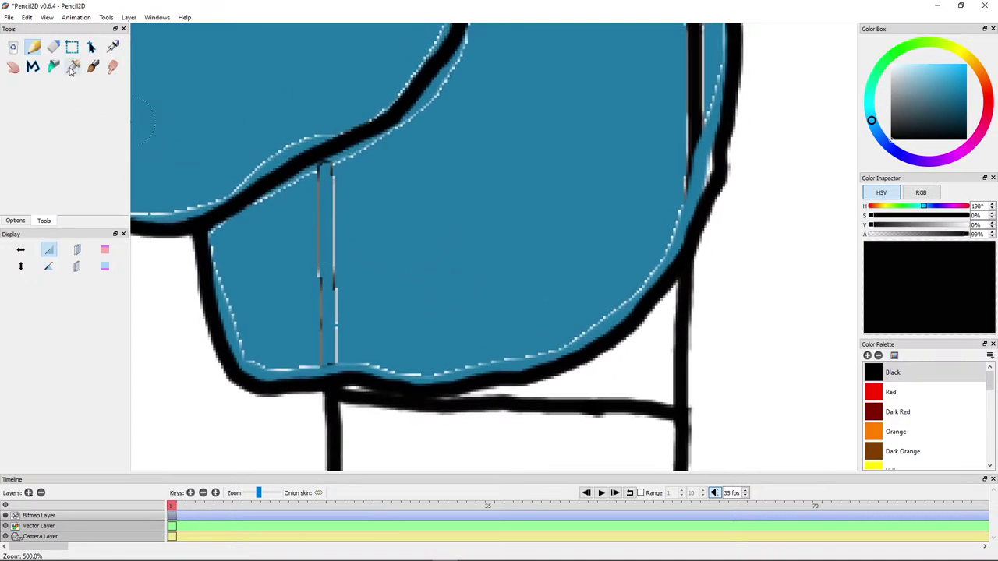
Step: Sample the cape's blue and pencil over the leftover body line traces in the lower part of the front panel
click(72, 68)
click(484, 185)
click(35, 49)
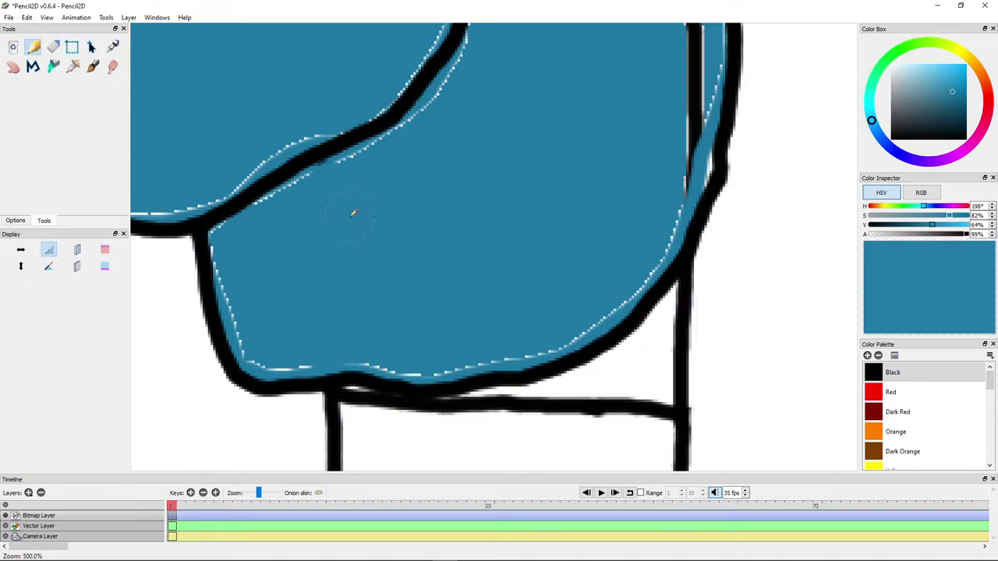
scroll(348, 178, down, 4)
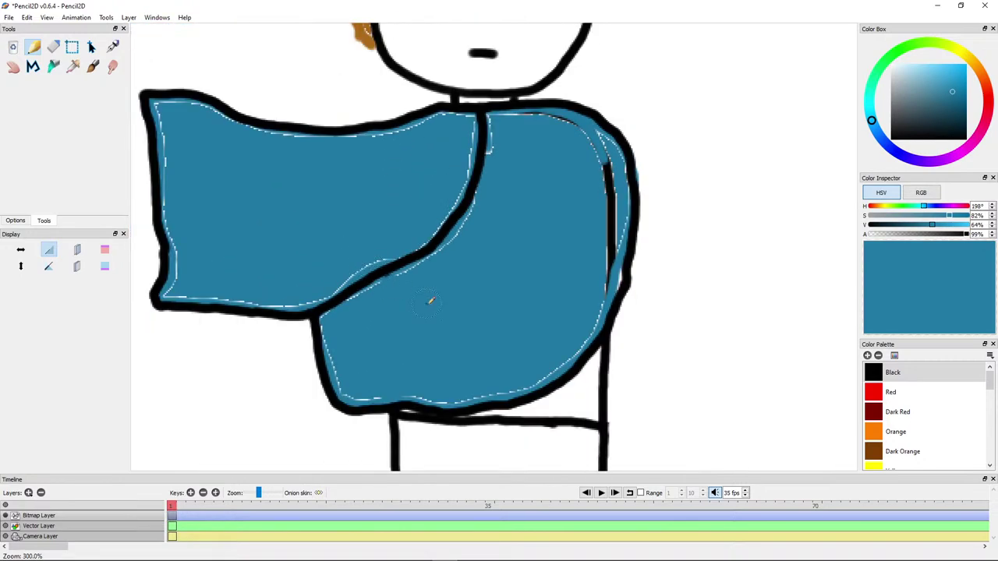
Step: Paint over the remaining black and white line traces inside the cape's shoulder area with blue pencil strokes
drag(430, 296, 416, 268)
scroll(694, 190, up, 4)
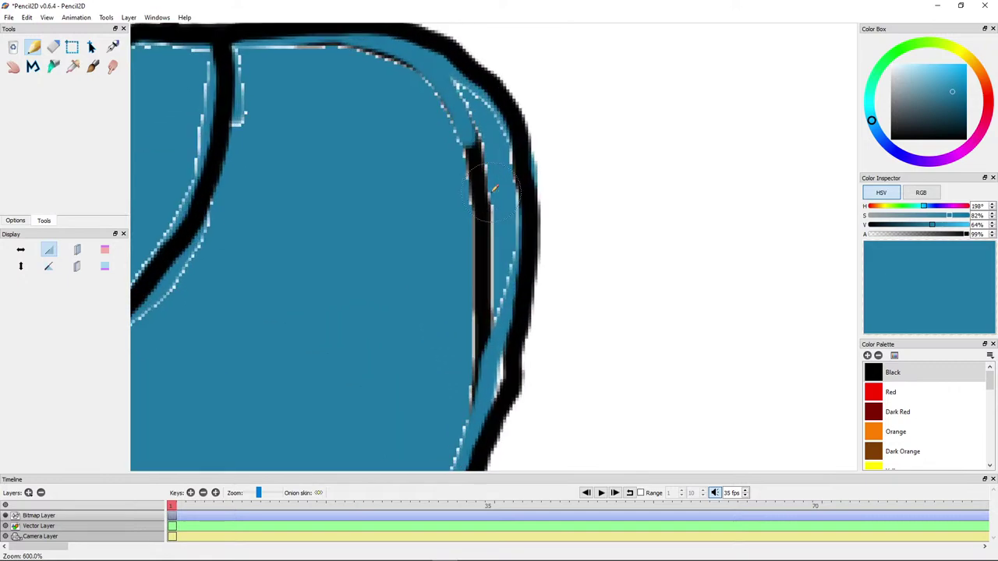
mouse_move(474, 128)
mouse_down()
mouse_move(489, 238)
mouse_move(482, 304)
mouse_move(491, 290)
mouse_move(475, 328)
mouse_up()
drag(468, 213, 471, 302)
mouse_move(455, 219)
mouse_down()
mouse_move(402, 155)
mouse_move(347, 135)
mouse_move(243, 139)
mouse_up()
mouse_move(446, 152)
mouse_down()
mouse_move(468, 171)
mouse_move(451, 180)
mouse_up()
scroll(280, 195, down, 3)
mouse_move(304, 209)
mouse_down()
mouse_move(541, 208)
mouse_move(530, 151)
mouse_up()
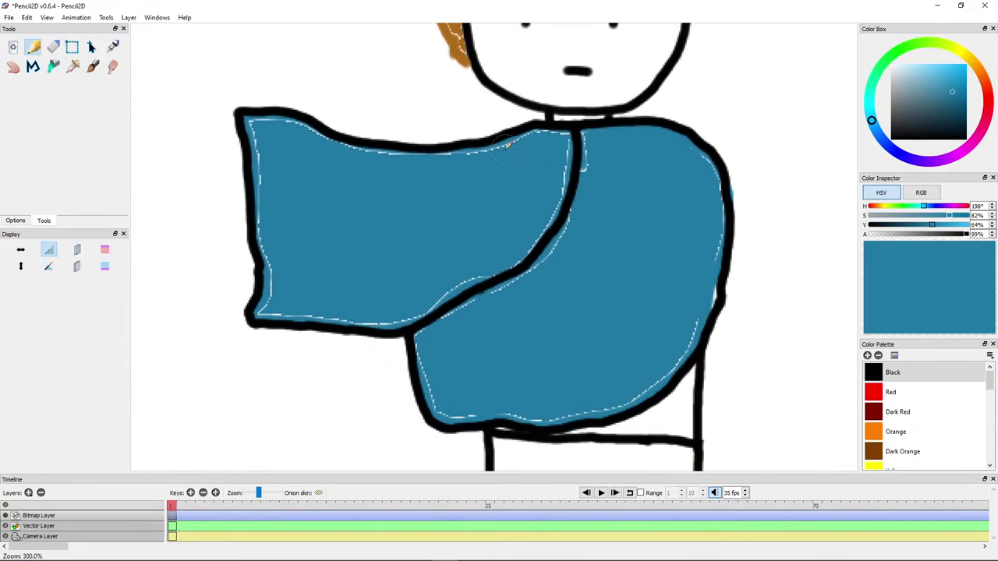
scroll(499, 191, down, 3)
scroll(499, 191, up, 1)
scroll(496, 193, up, 2)
scroll(496, 189, up, 1)
scroll(494, 185, down, 3)
scroll(546, 202, up, 3)
scroll(573, 230, down, 1)
mouse_move(573, 237)
mouse_down()
mouse_move(437, 229)
mouse_move(472, 226)
mouse_up()
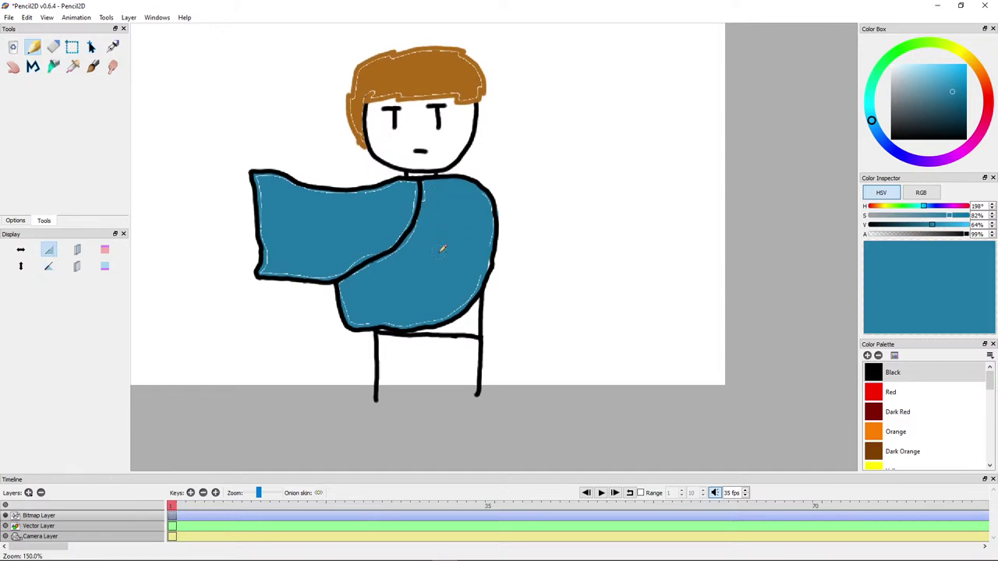
Step: Set the colour to black and pencil the inner leg lines and bottom hems that close the character's two legs
drag(609, 272, 620, 155)
click(891, 139)
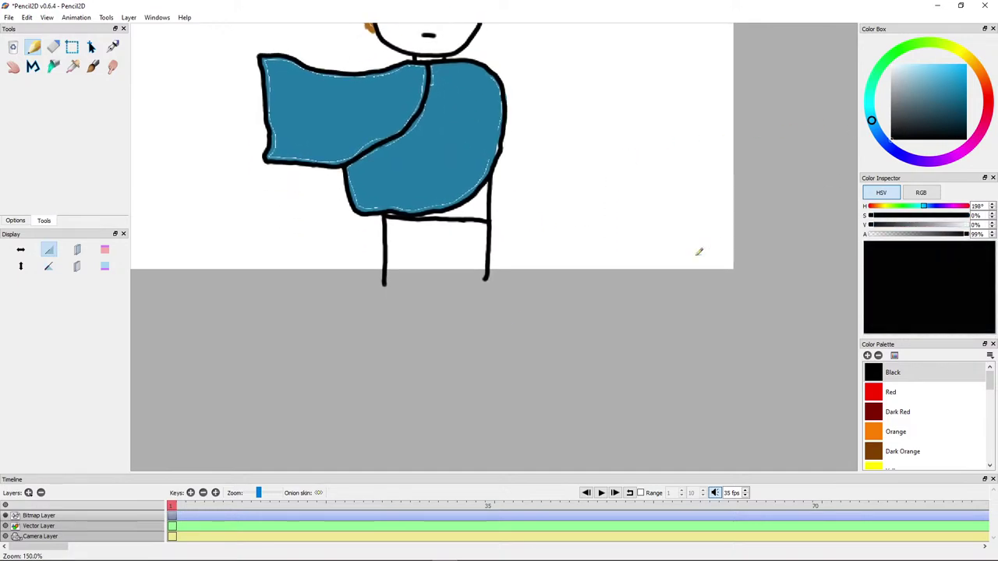
scroll(411, 325, up, 2)
scroll(413, 324, up, 2)
mouse_move(367, 145)
mouse_down()
mouse_move(342, 282)
mouse_move(364, 151)
mouse_move(380, 302)
mouse_move(536, 259)
mouse_up()
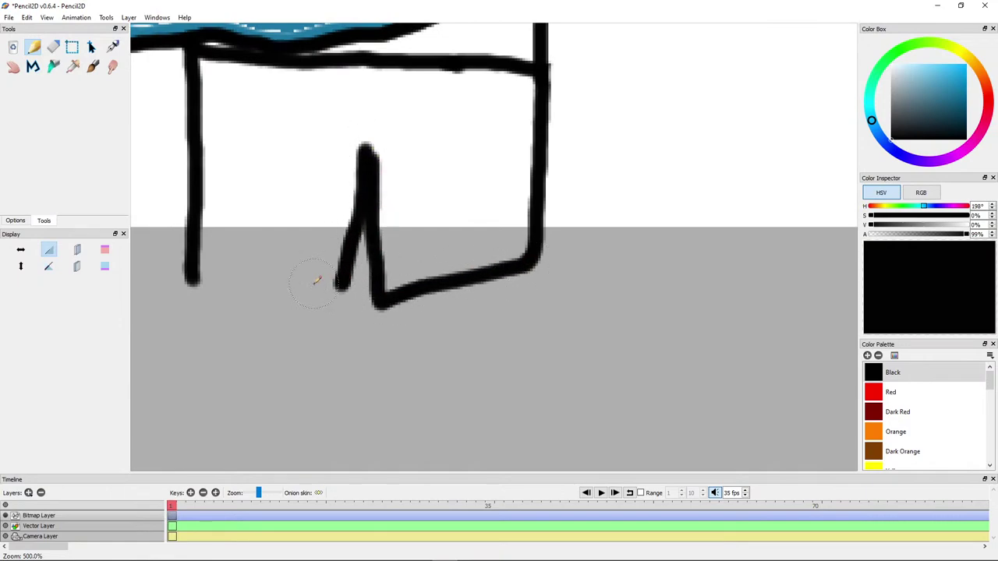
drag(340, 282, 203, 283)
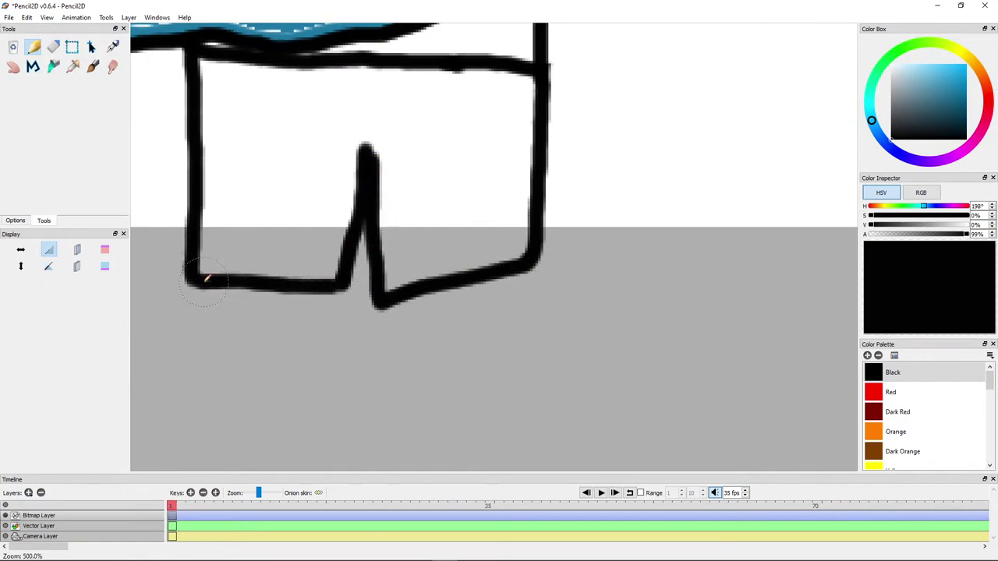
Step: Look over the drawn character, checking the legs, the cape and the face up close
scroll(258, 211, down, 1)
drag(259, 226, 241, 364)
drag(338, 182, 340, 287)
scroll(348, 232, down, 1)
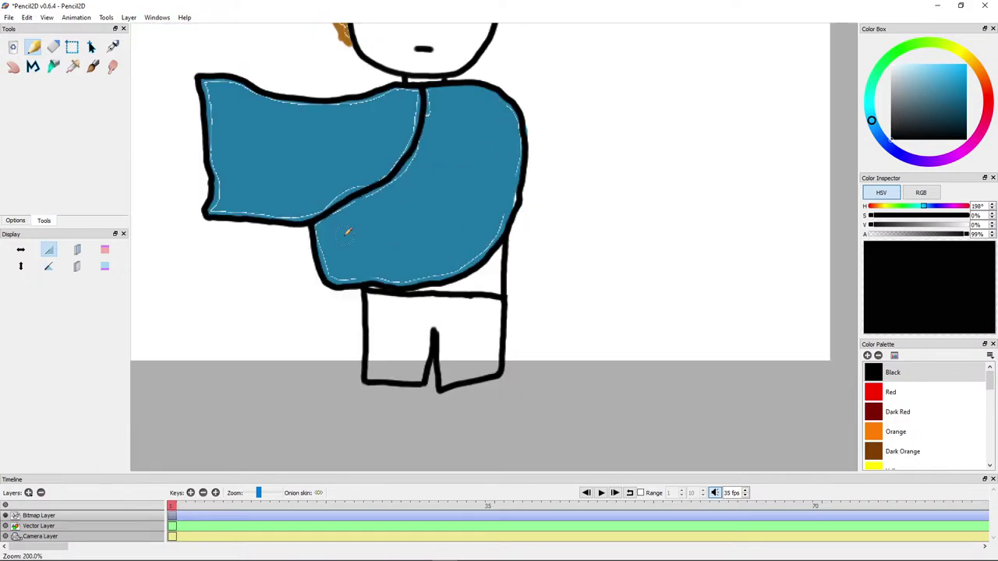
drag(348, 232, 352, 337)
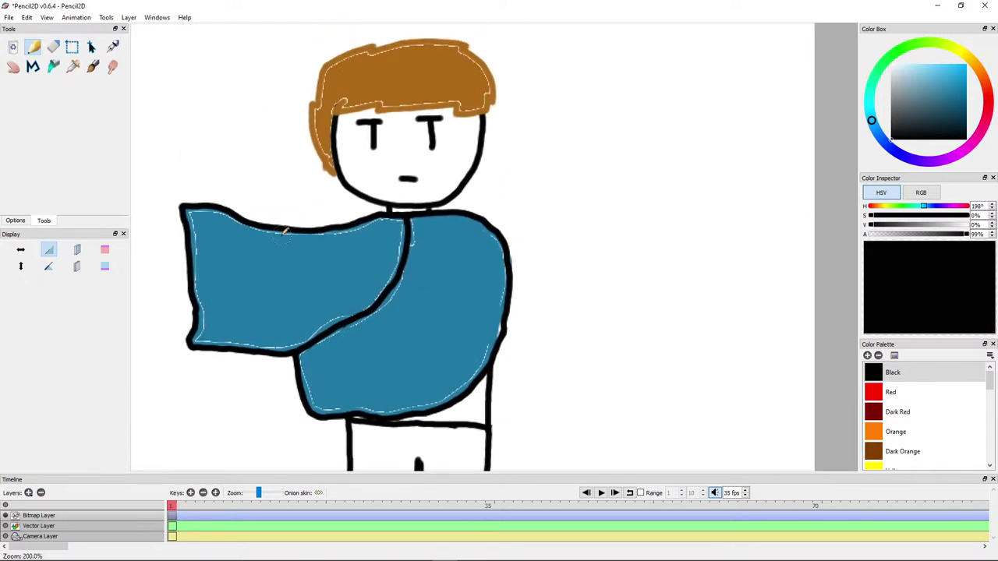
key(alt+Tab)
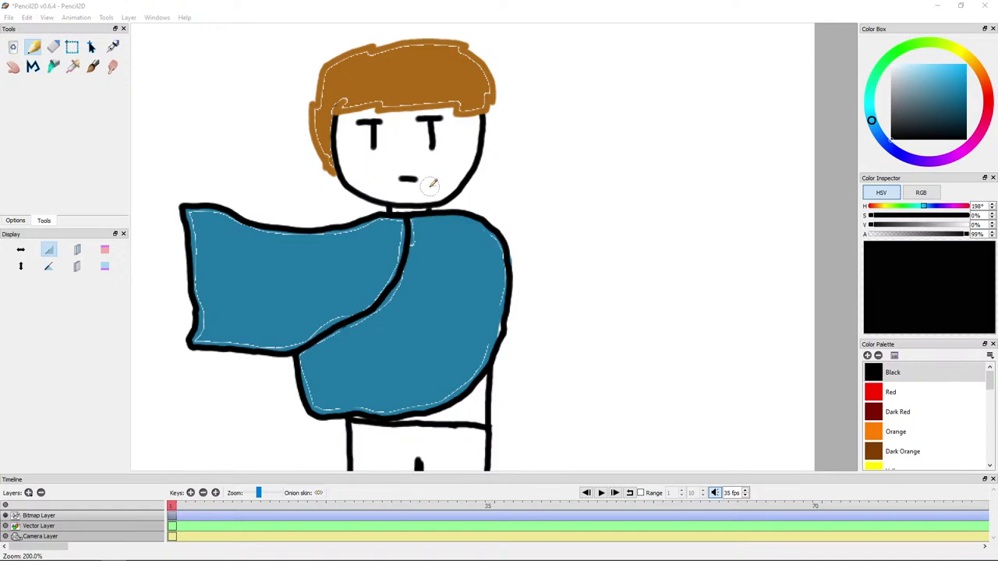
drag(427, 203, 435, 262)
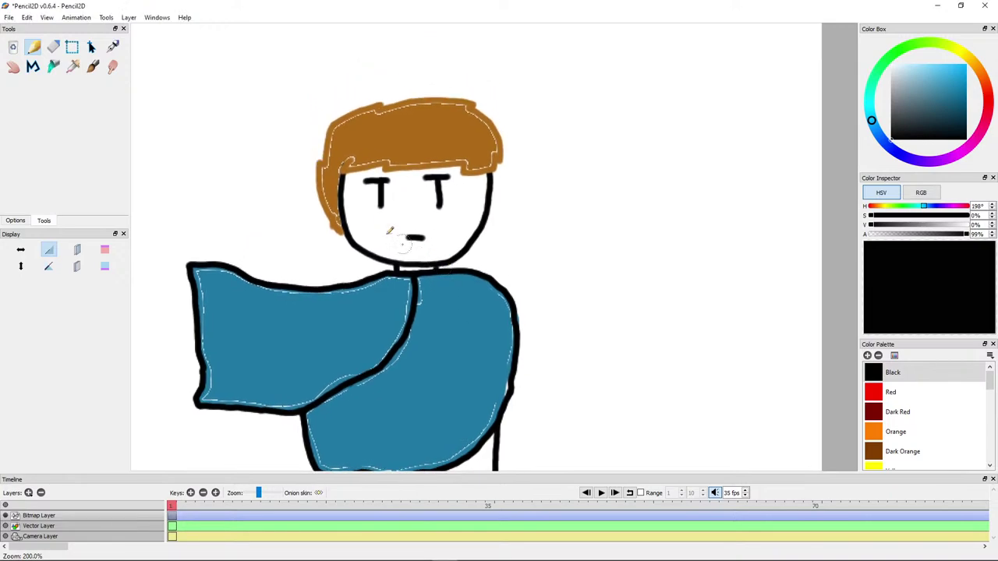
scroll(367, 219, up, 2)
drag(389, 227, 459, 261)
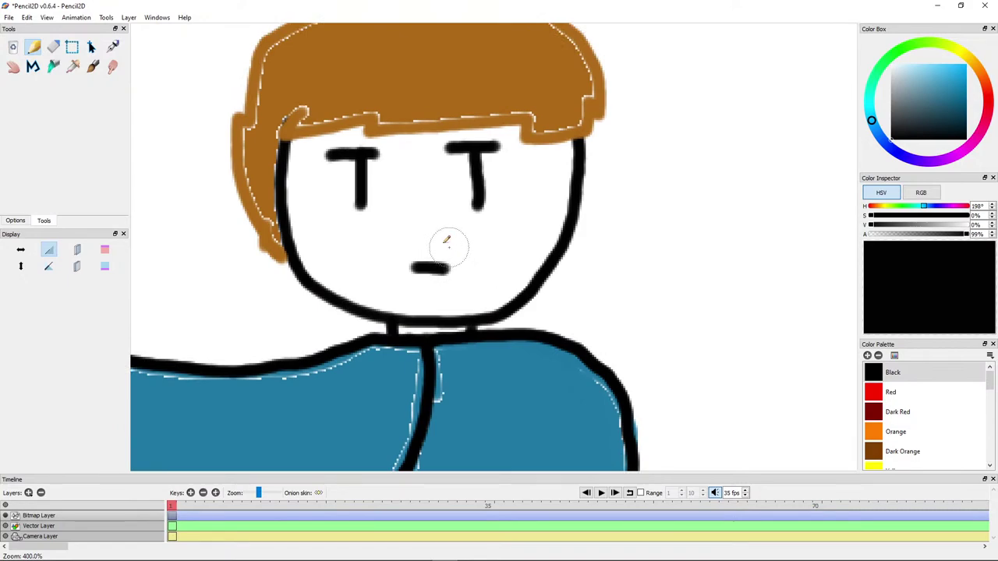
scroll(473, 288, down, 3)
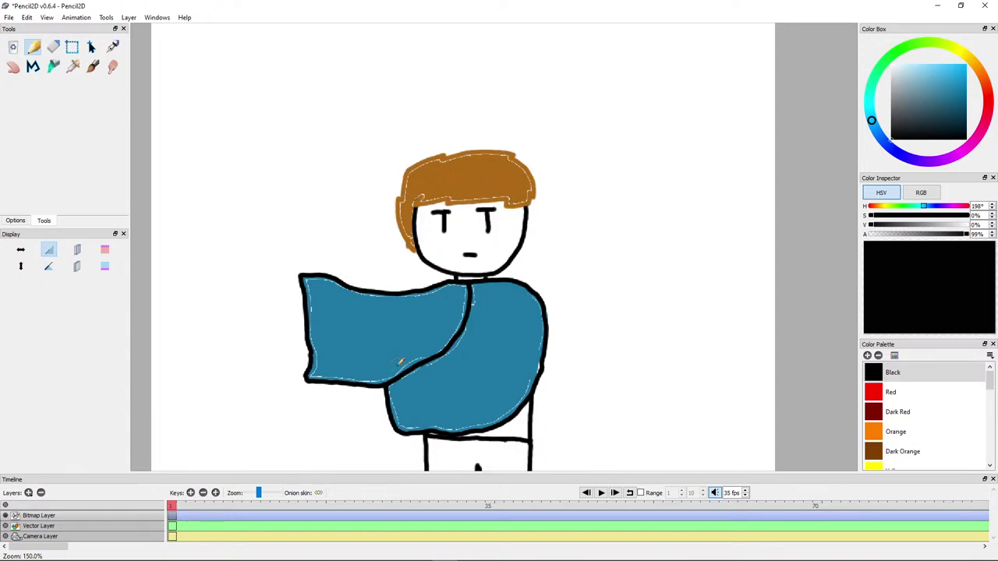
Step: Examine the whole figure on the canvas, then the face, cape and legs at closer range
scroll(400, 361, down, 4)
scroll(393, 317, up, 3)
scroll(432, 356, down, 4)
scroll(437, 367, up, 1)
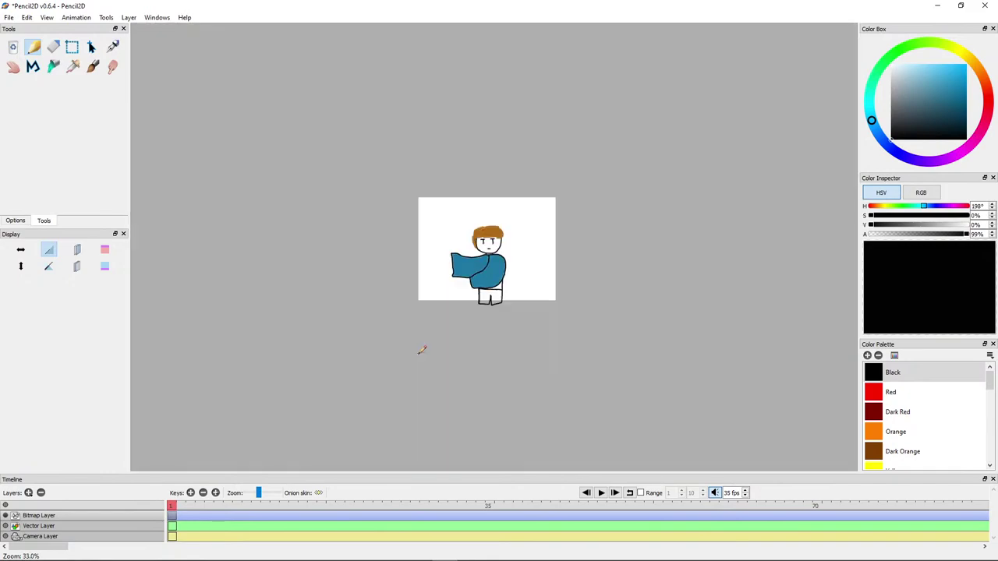
scroll(372, 325, up, 2)
scroll(396, 348, down, 1)
scroll(406, 354, up, 3)
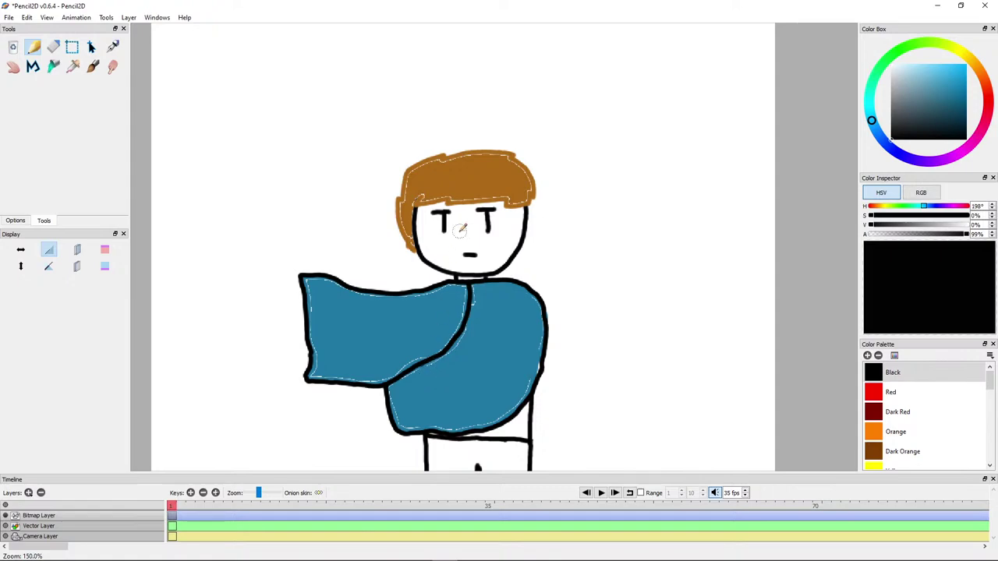
scroll(498, 204, down, 3)
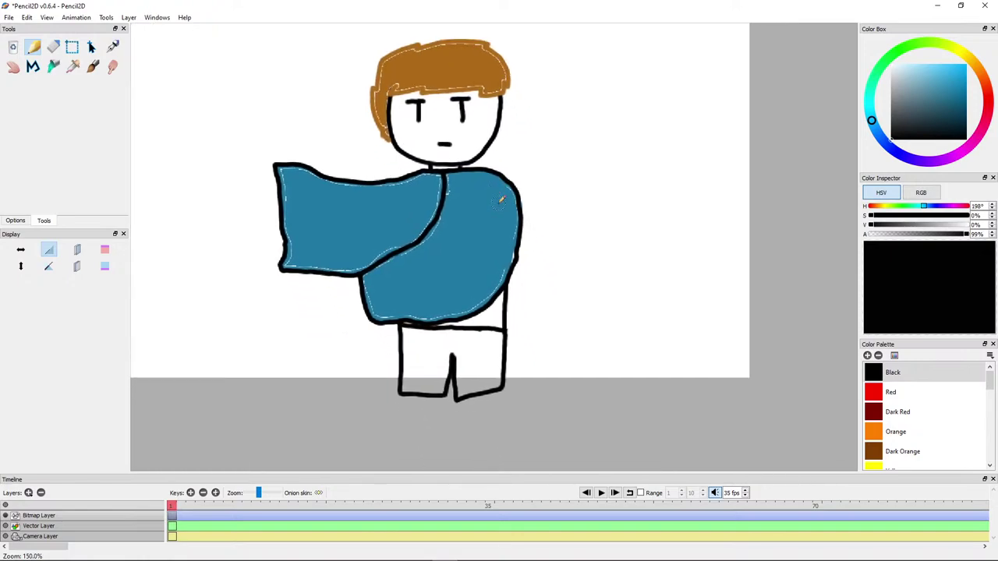
scroll(498, 204, up, 3)
drag(474, 77, 501, 174)
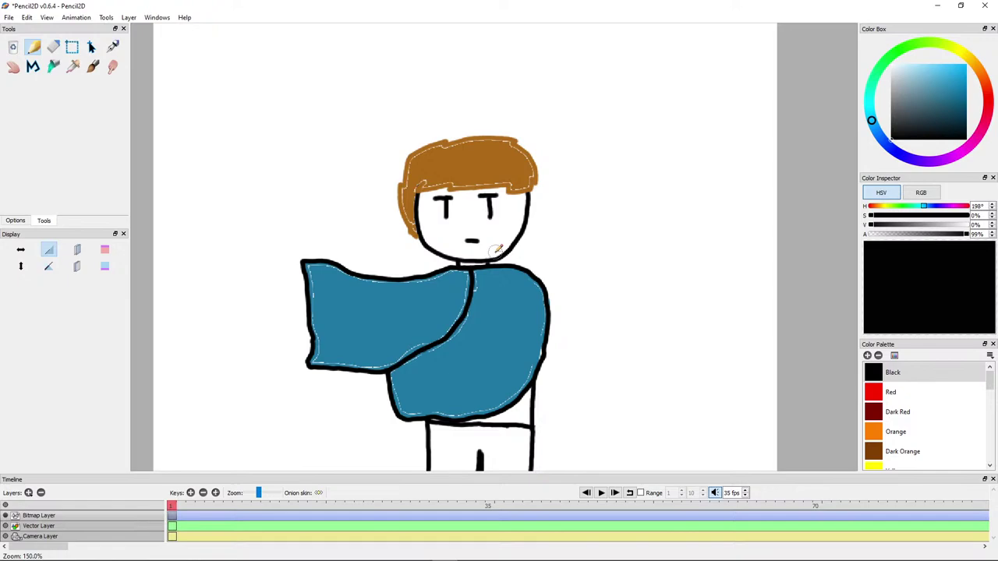
scroll(450, 390, up, 2)
Step: Fill the white gap between the cape's lower hem and the character's waistline with black
drag(435, 343, 425, 41)
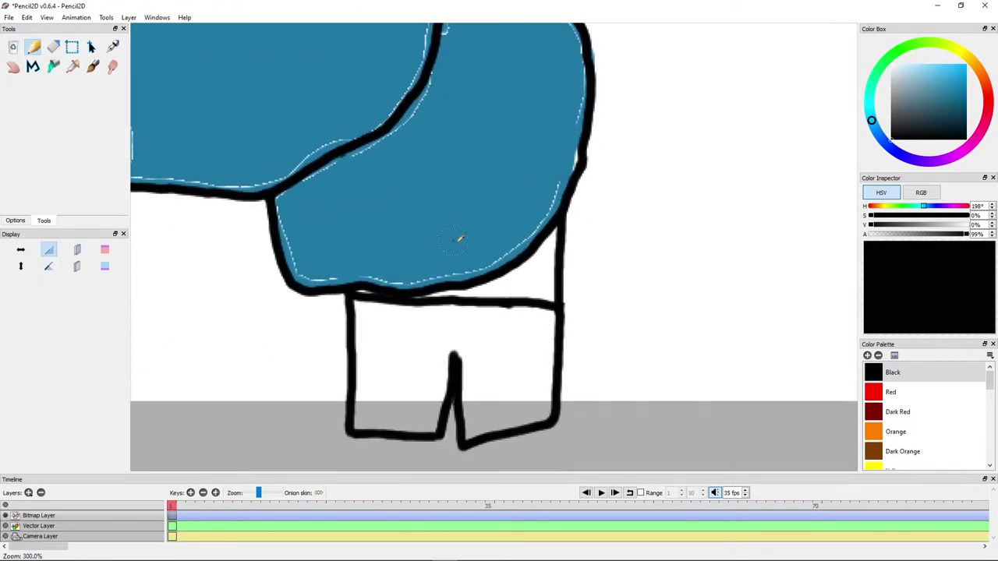
drag(474, 289, 465, 251)
scroll(465, 272, up, 2)
scroll(464, 272, down, 1)
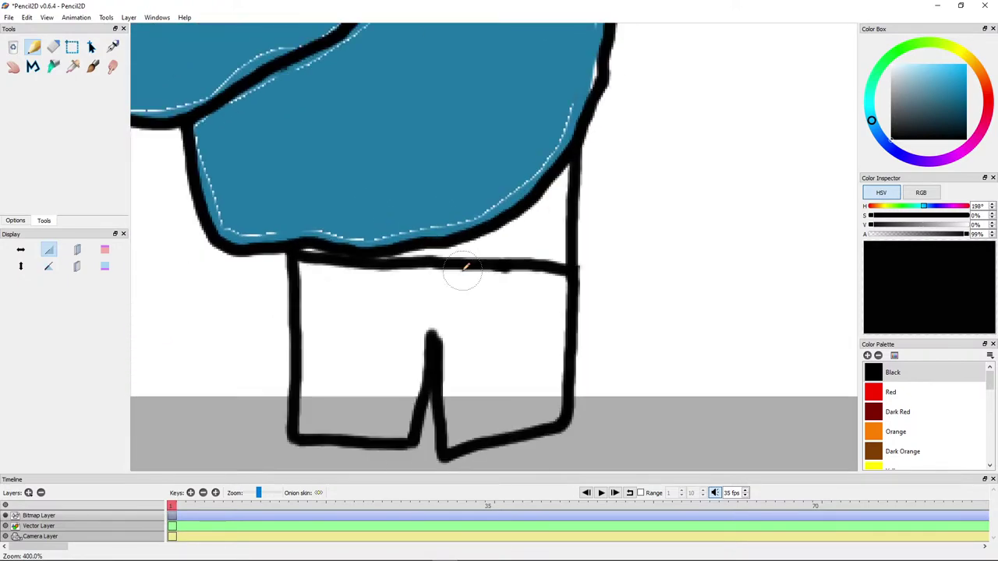
scroll(600, 320, down, 1)
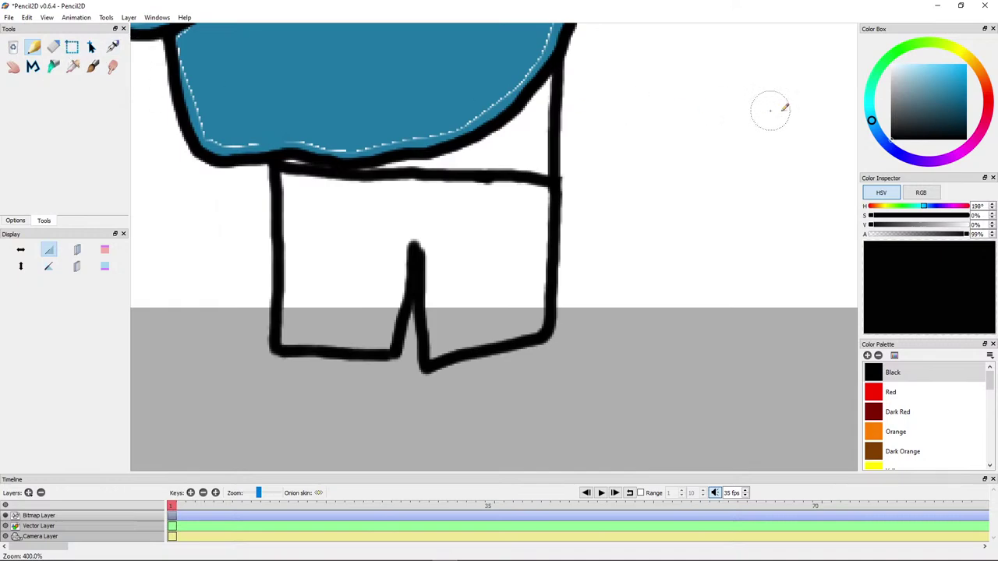
scroll(779, 125, up, 1)
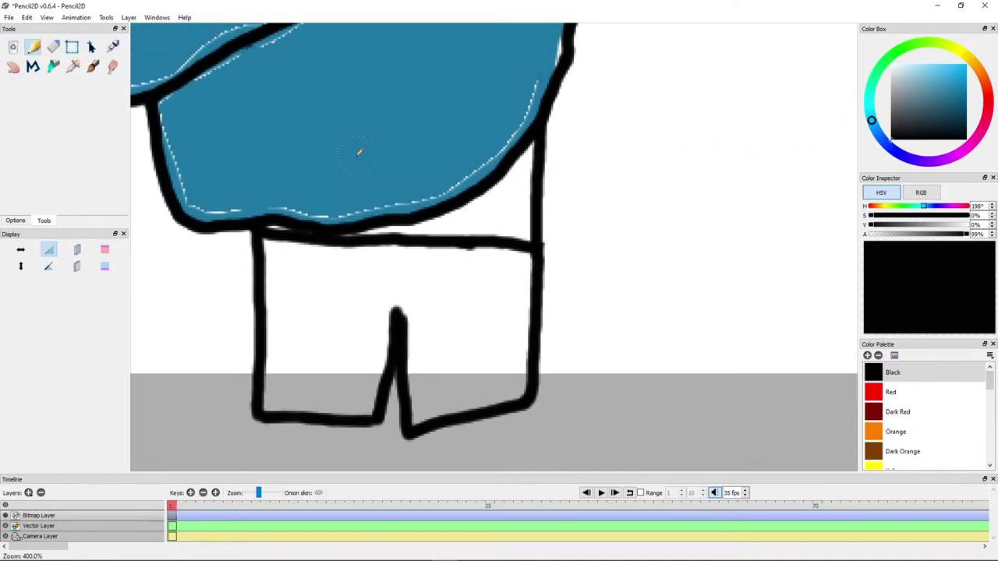
click(55, 68)
click(480, 222)
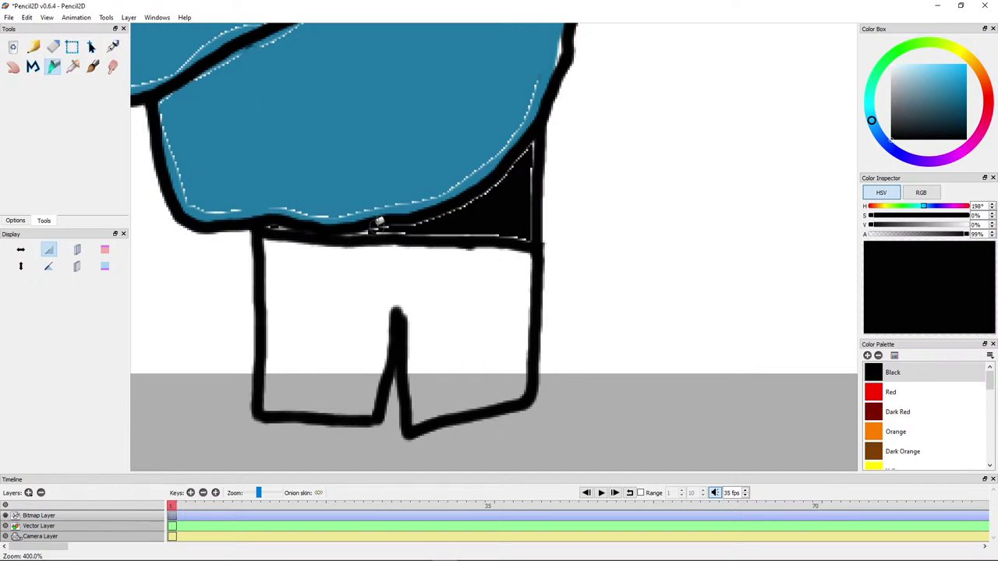
mouse_move(378, 222)
mouse_down()
mouse_move(374, 276)
mouse_move(385, 285)
mouse_up()
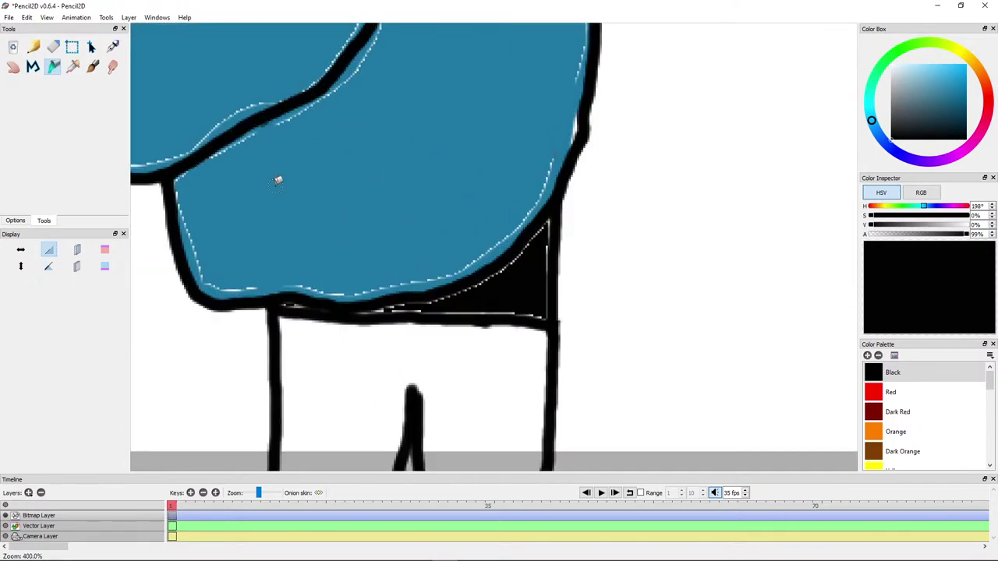
Step: Set a darker blue of hue 198°, saturation 67% and value 36%, and fill both cape panels with it
scroll(277, 181, down, 4)
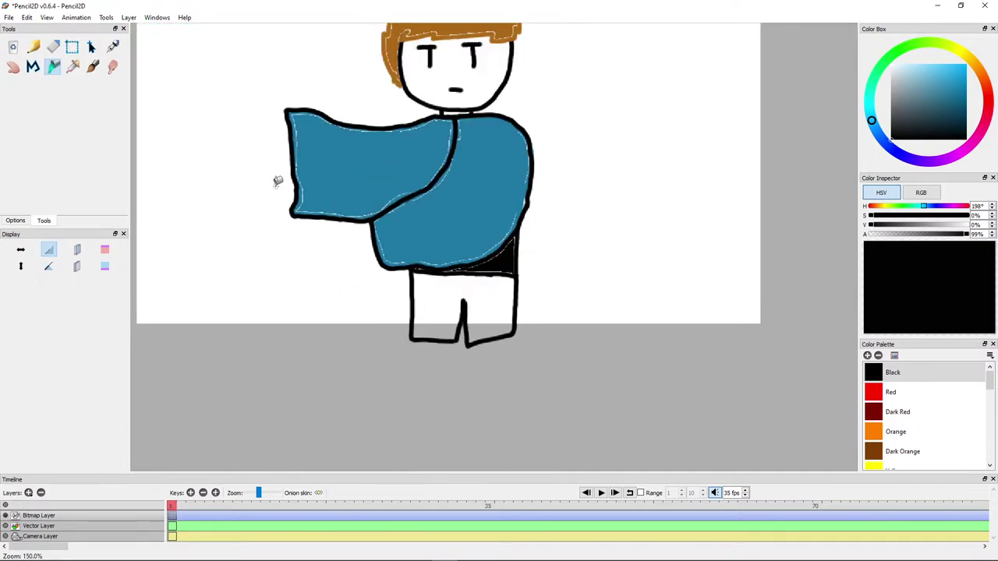
scroll(278, 181, up, 1)
scroll(278, 181, down, 1)
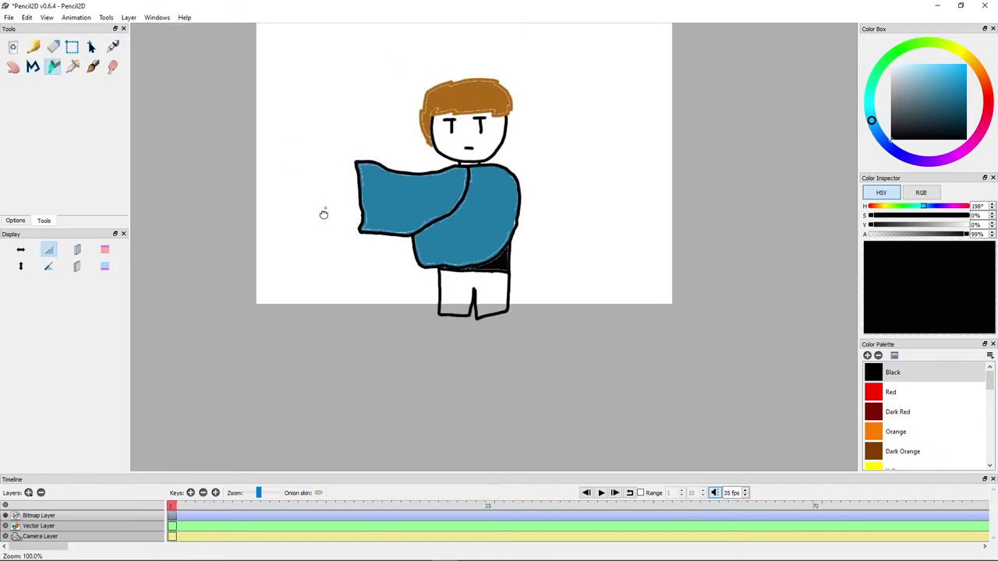
scroll(325, 272, up, 1)
scroll(325, 272, up, 1)
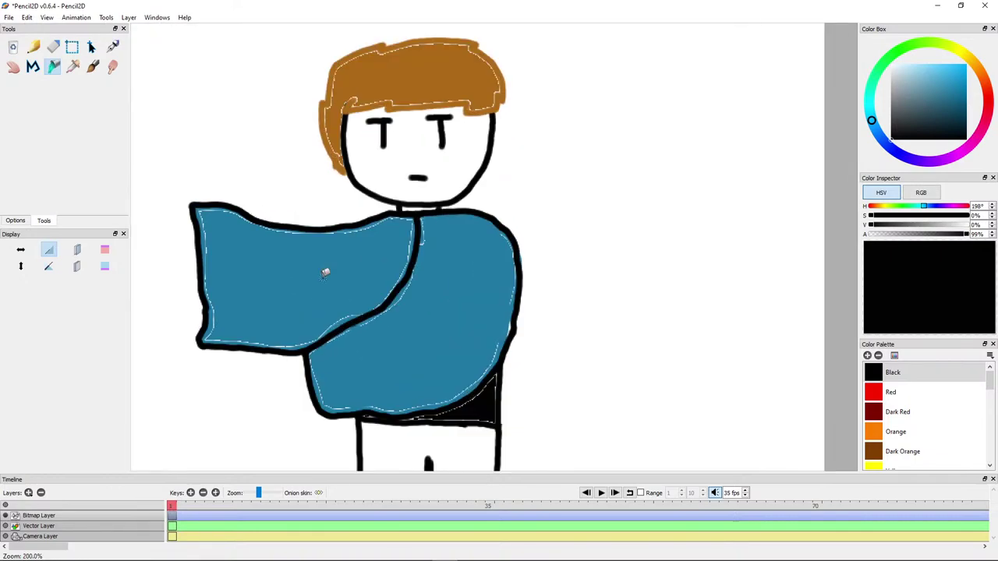
drag(325, 272, 359, 267)
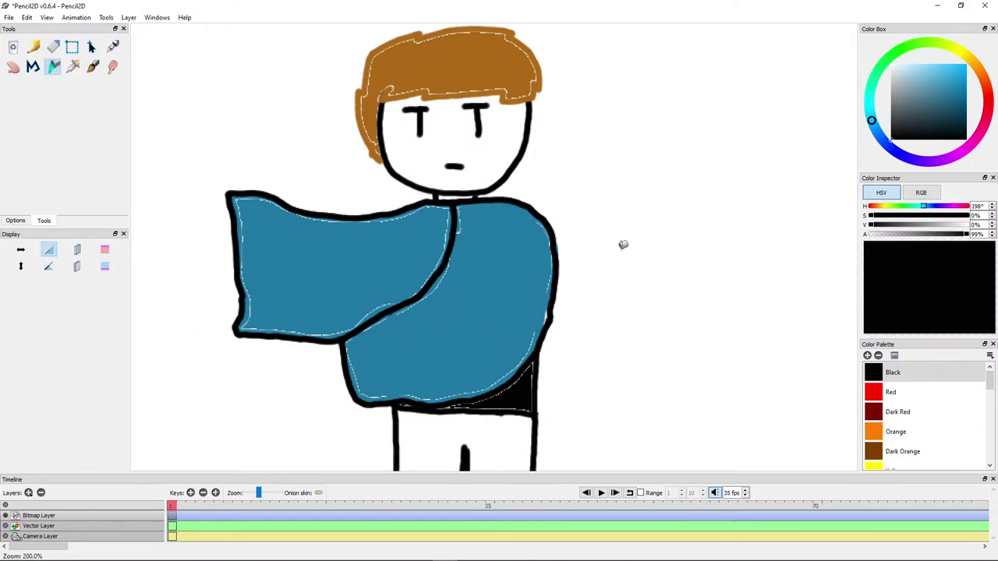
mouse_move(943, 97)
mouse_down()
mouse_move(956, 89)
mouse_move(941, 112)
mouse_up()
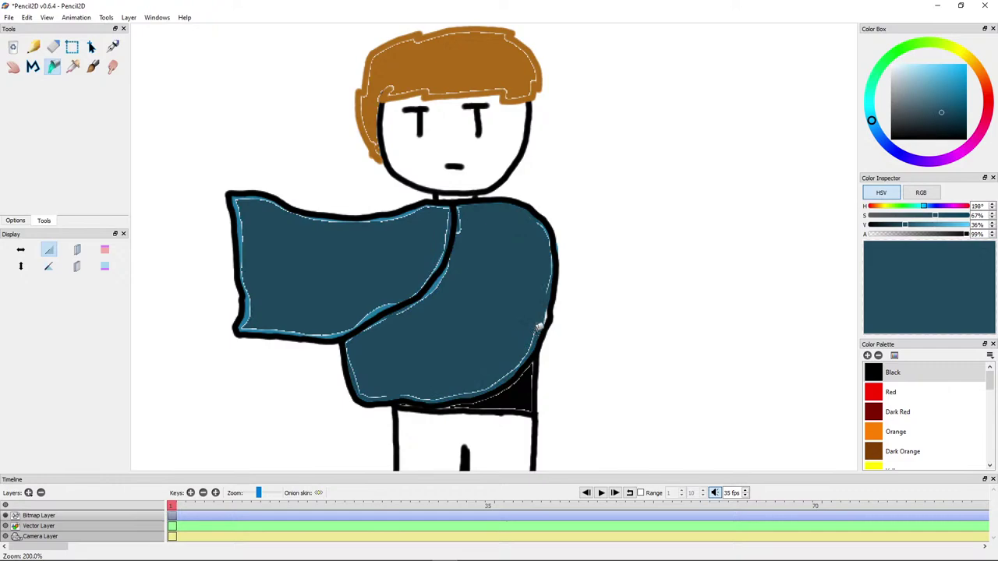
drag(497, 347, 497, 200)
drag(424, 229, 393, 356)
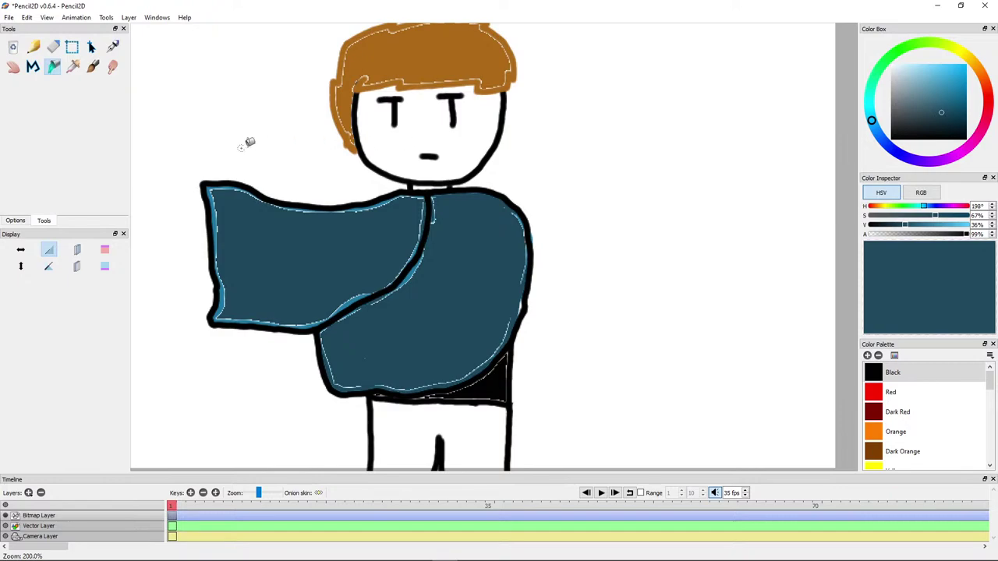
Step: Set a near-black blue (198°, 60%, 10%) and pencil a curved mask edge across the face between eyes and mouth
scroll(277, 139, up, 5)
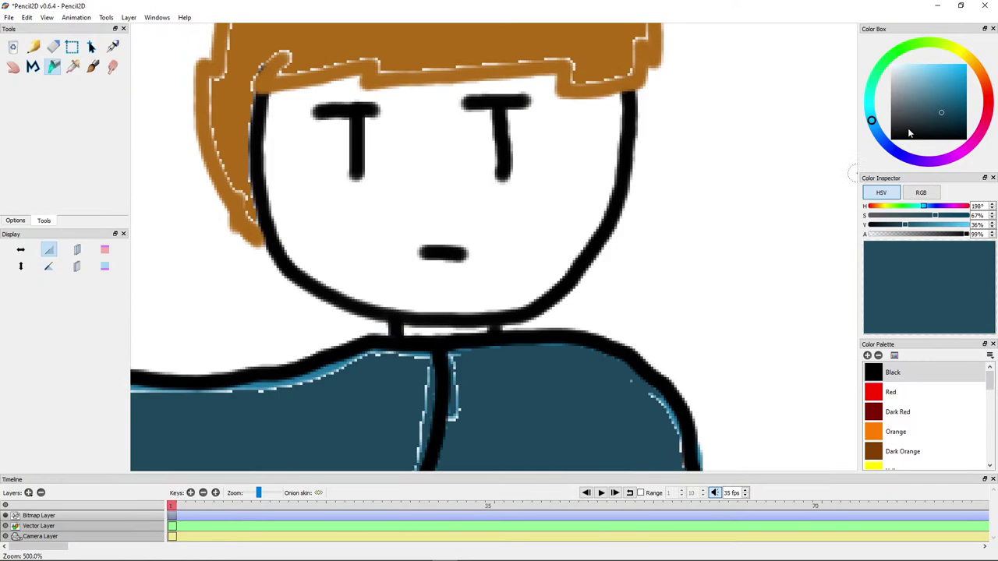
drag(935, 119, 938, 136)
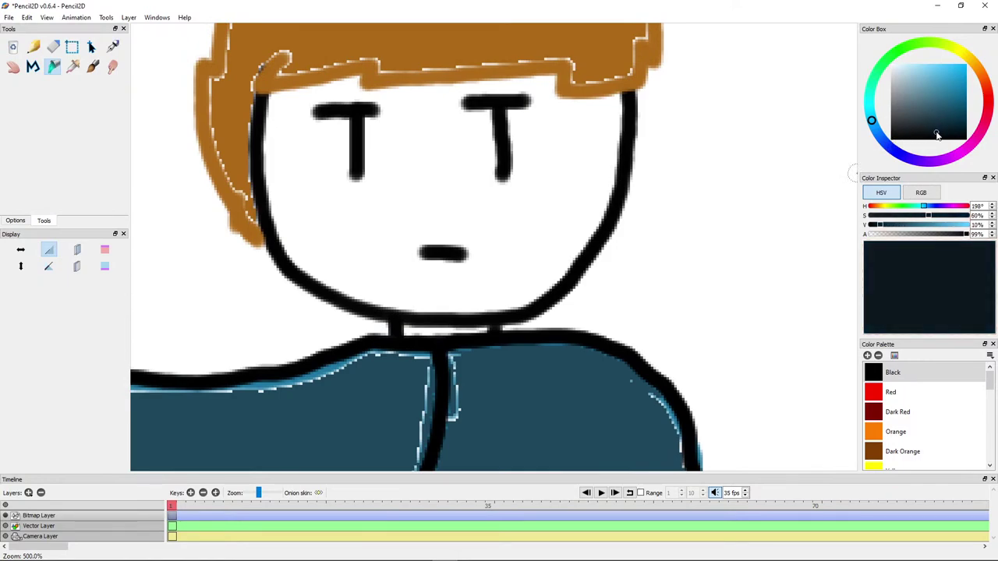
click(33, 47)
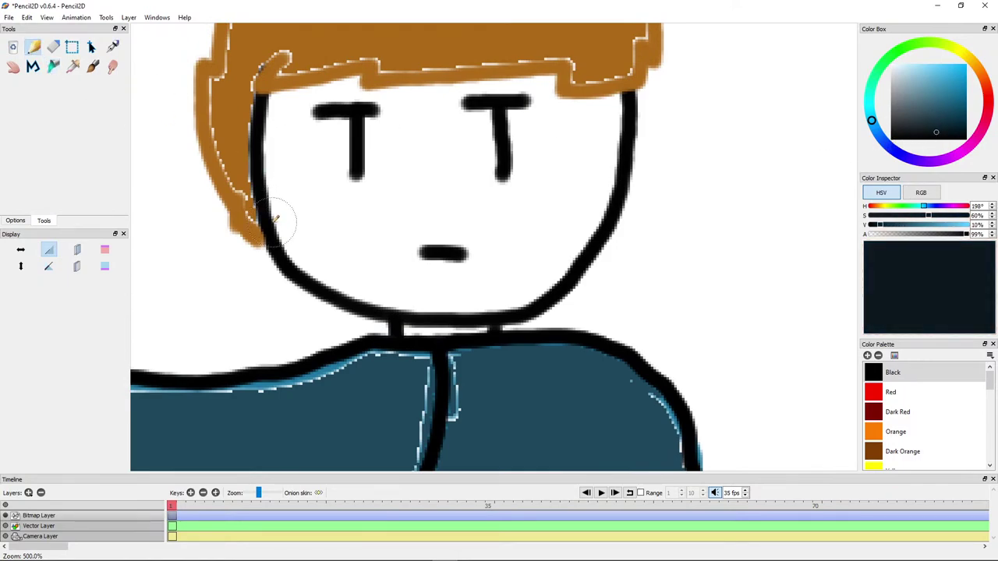
mouse_move(269, 220)
mouse_down()
mouse_move(314, 226)
mouse_move(419, 195)
mouse_move(484, 190)
mouse_move(600, 228)
mouse_up()
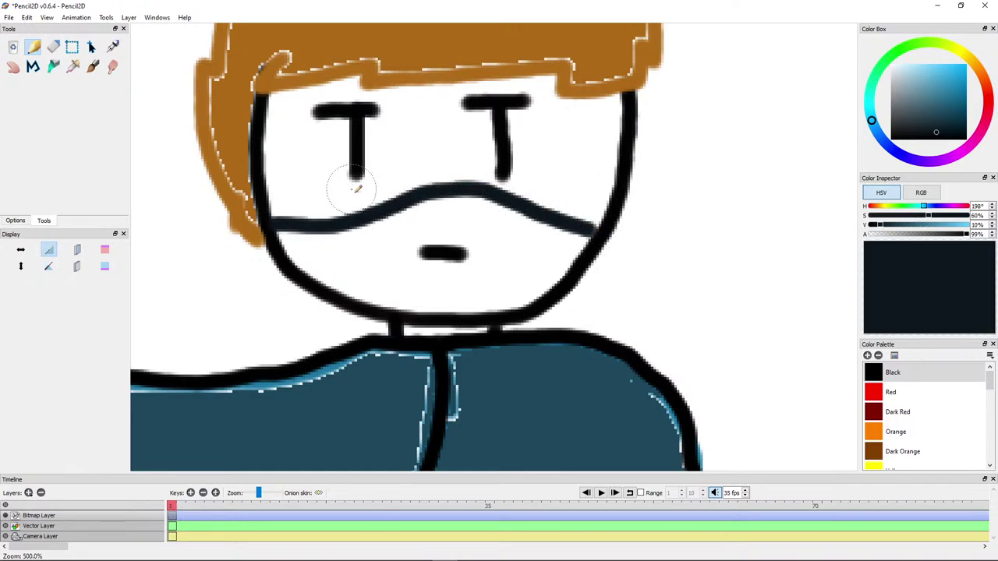
Step: Fill the lower face beneath the mask edge with the near-black blue and paint over the mouth
click(53, 67)
click(425, 237)
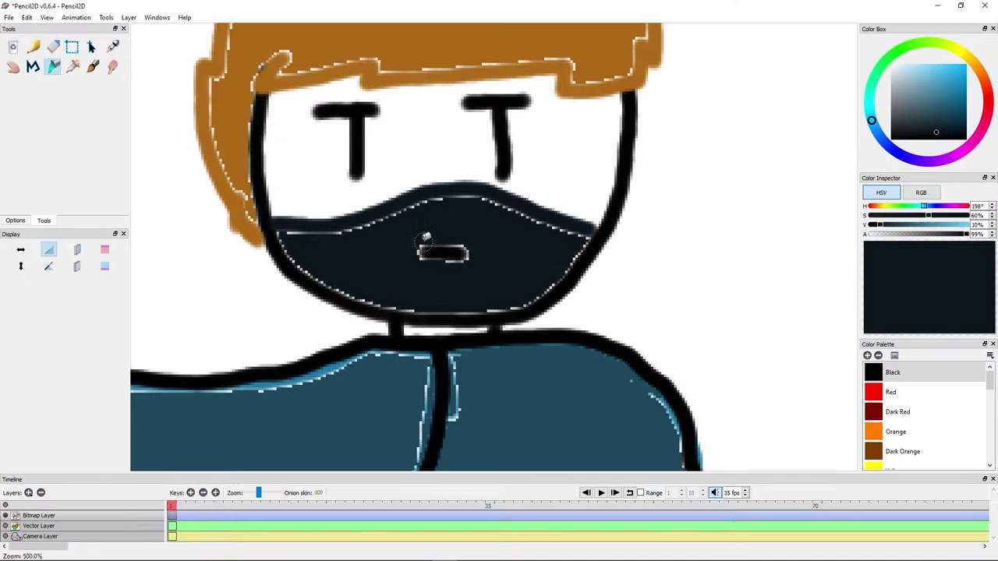
click(32, 47)
mouse_move(464, 243)
mouse_down()
mouse_move(431, 247)
mouse_move(475, 241)
mouse_up()
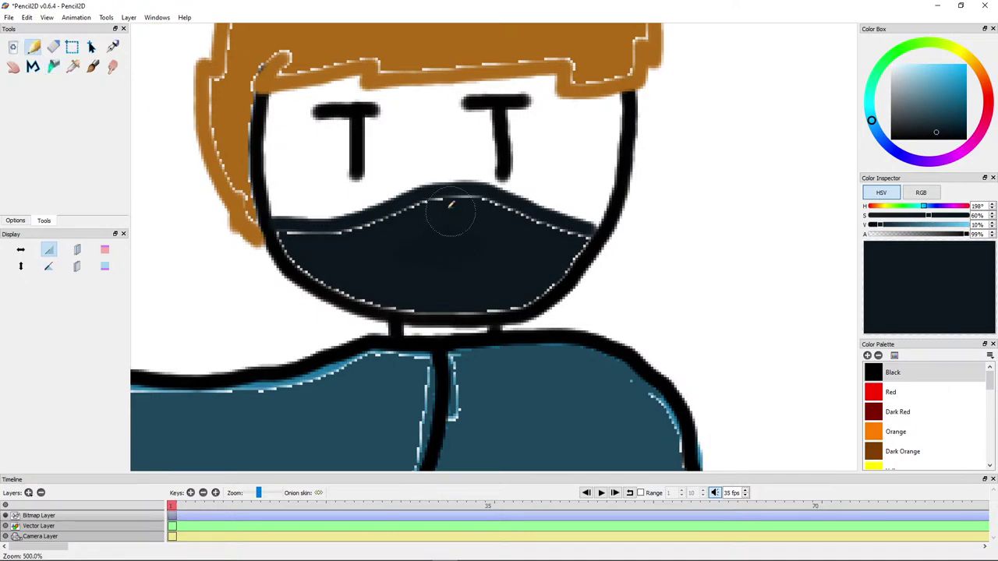
Step: Erase both T-shaped eyes from the character's face above the mask
scroll(450, 204, up, 3)
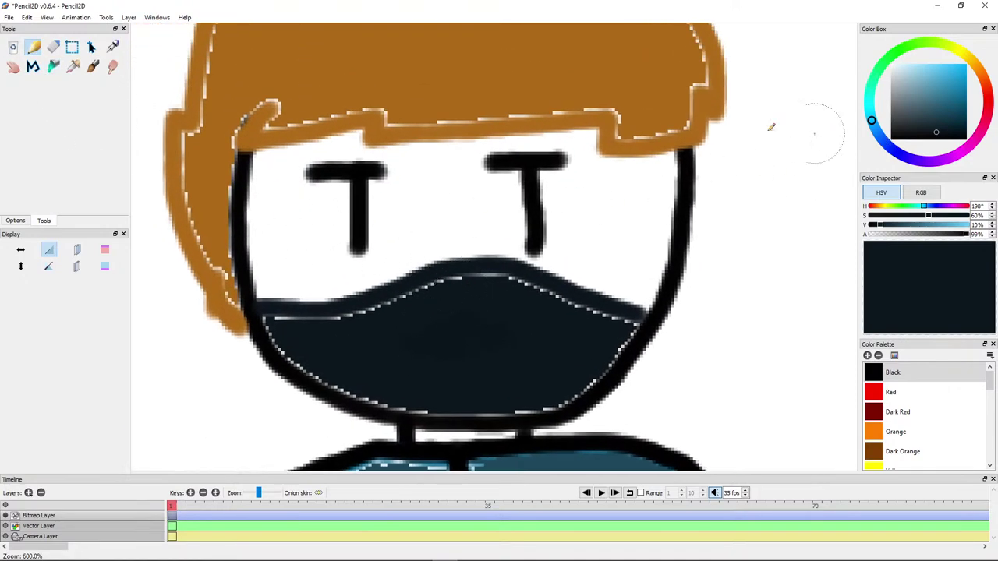
click(52, 47)
scroll(437, 247, up, 5)
click(371, 156)
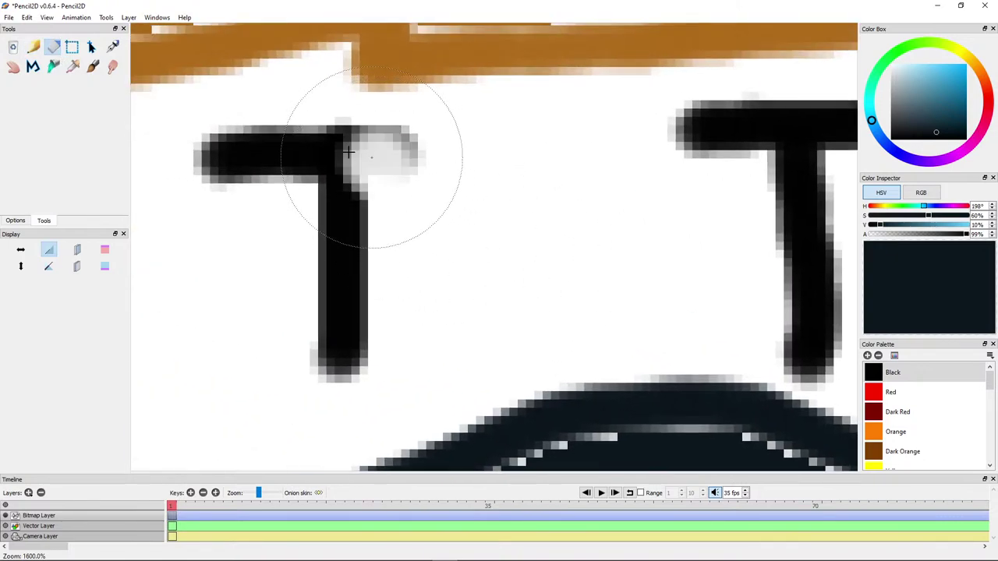
mouse_move(349, 152)
mouse_down()
mouse_move(416, 164)
mouse_move(175, 162)
mouse_up()
drag(585, 195, 289, 197)
mouse_move(508, 145)
mouse_down()
mouse_move(466, 142)
mouse_move(564, 127)
mouse_move(510, 241)
mouse_move(570, 348)
mouse_move(550, 364)
mouse_move(523, 245)
mouse_up()
drag(296, 234, 609, 145)
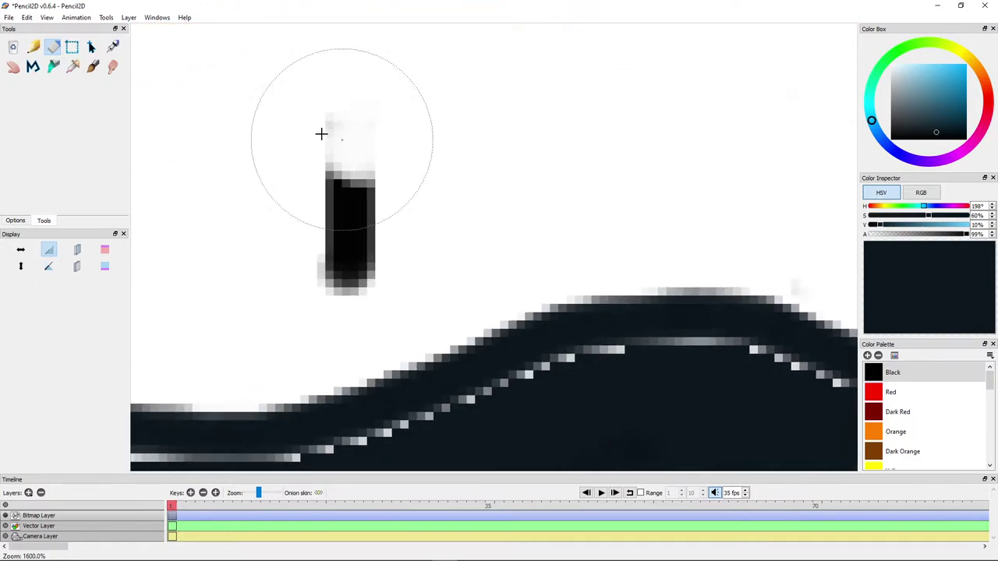
mouse_move(320, 133)
mouse_down()
mouse_move(353, 212)
mouse_move(343, 256)
mouse_move(370, 263)
mouse_up()
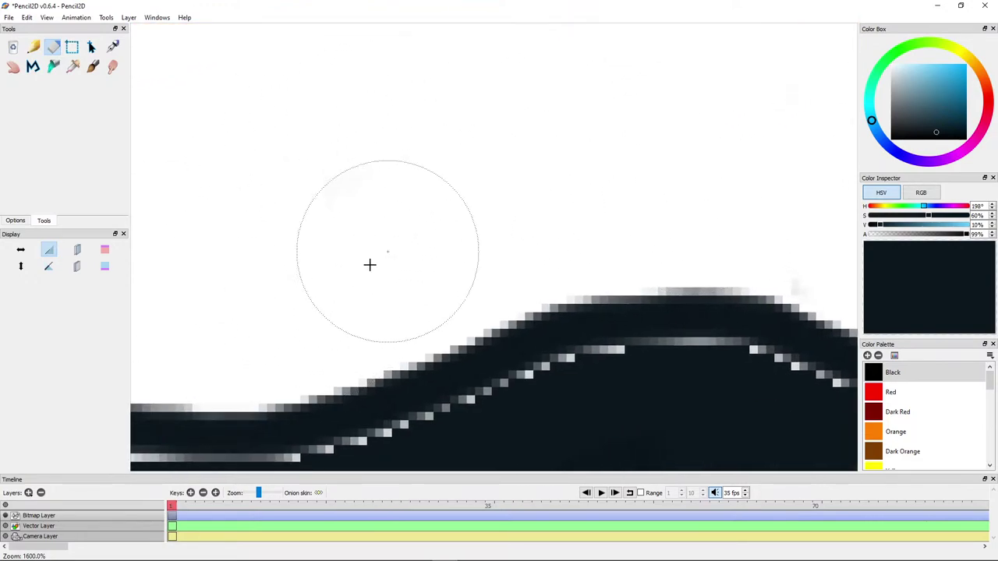
Step: Pencil two new black eyes with inward-slanting brows, vertical pupils and flat lower lines
click(33, 47)
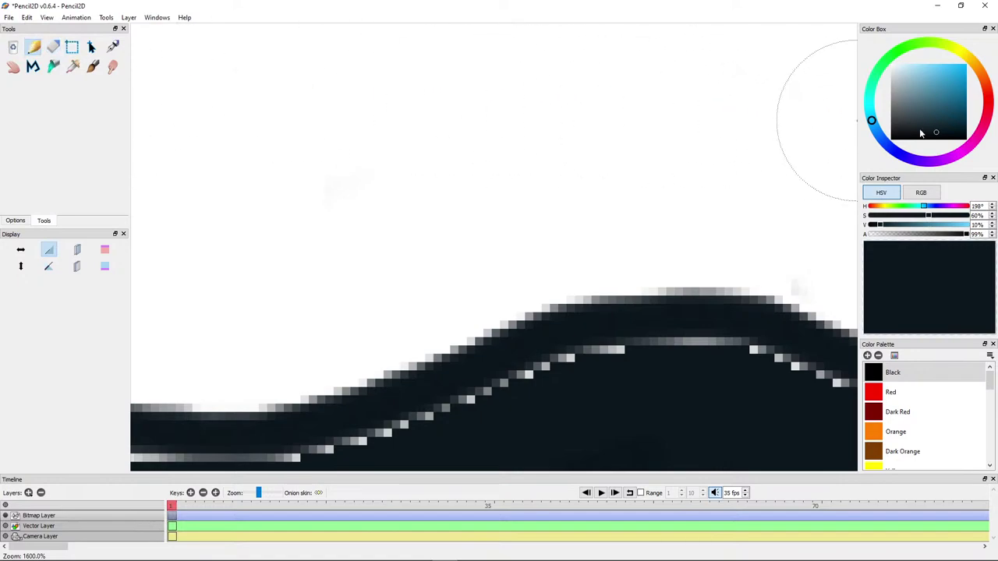
click(892, 138)
drag(617, 193, 508, 260)
scroll(437, 227, down, 1)
scroll(433, 229, up, 1)
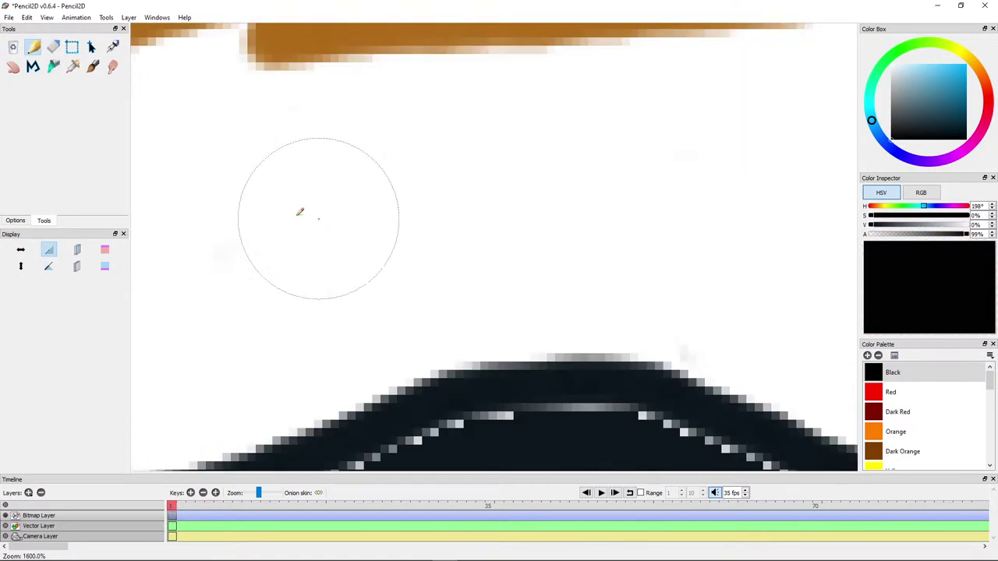
drag(180, 145, 364, 166)
drag(305, 176, 301, 281)
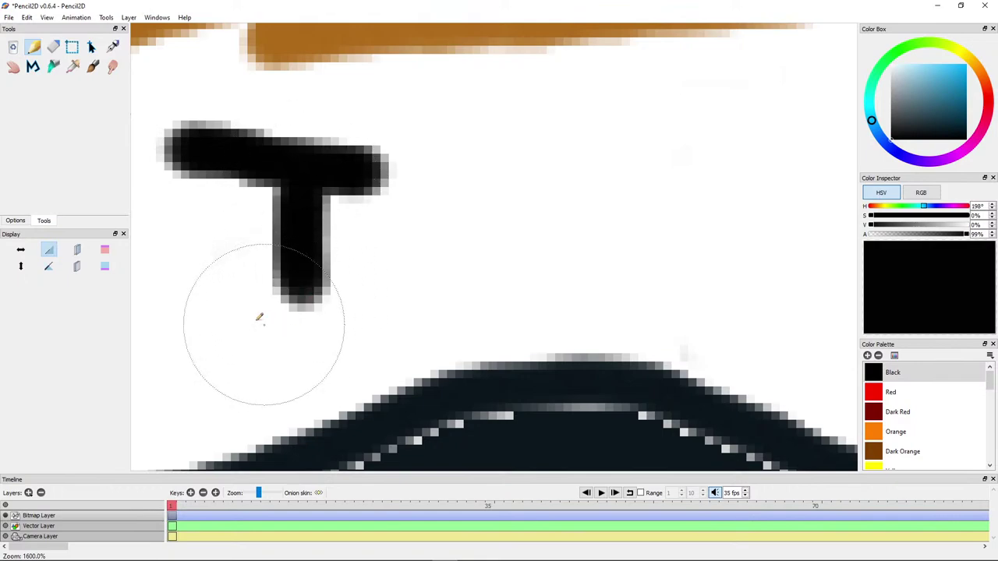
drag(230, 304, 343, 295)
scroll(375, 292, right, 4)
mouse_move(718, 97)
mouse_down()
mouse_move(598, 147)
mouse_move(633, 230)
mouse_up()
drag(554, 265, 757, 258)
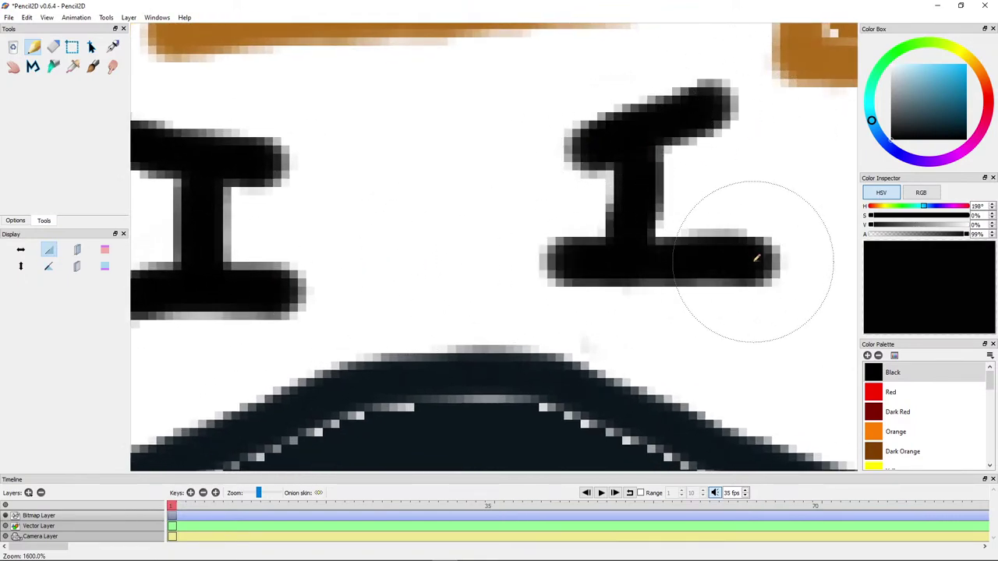
Step: Sample the lighter blue left at the cape's edge and pencil a border just inside the outstretched panel's outline
scroll(644, 290, down, 3)
scroll(643, 294, down, 5)
scroll(530, 301, up, 3)
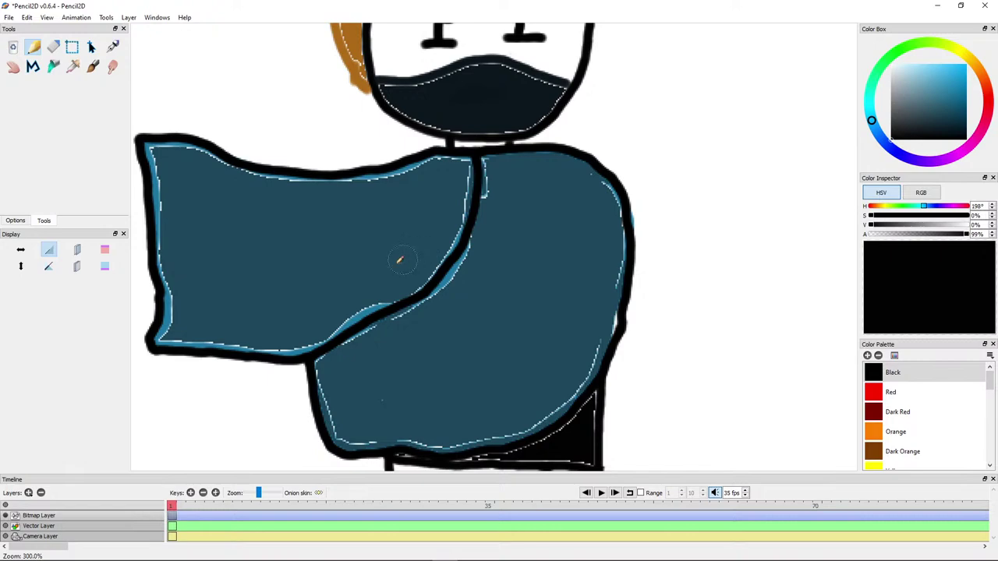
scroll(326, 284, up, 1)
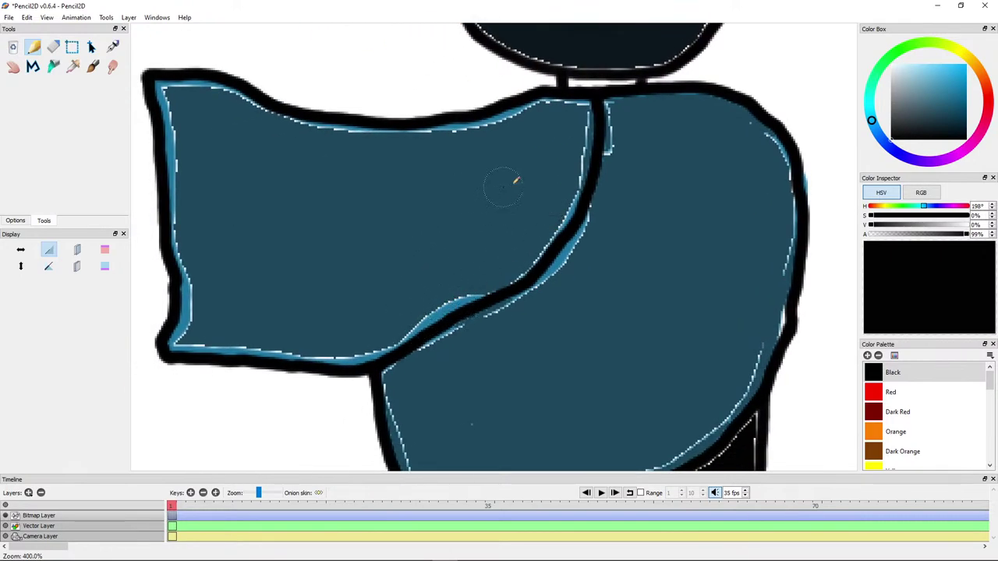
click(71, 68)
click(425, 304)
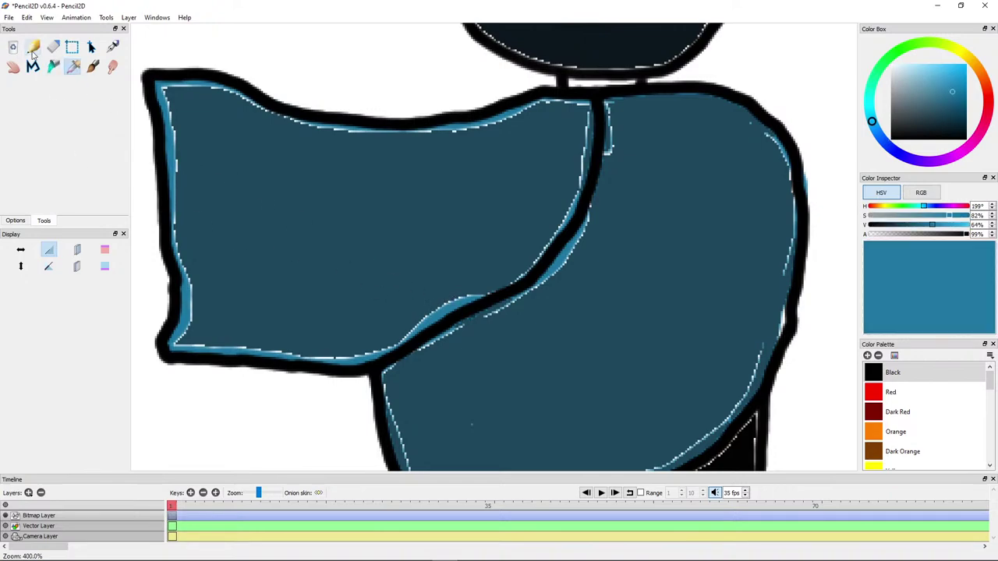
click(32, 49)
scroll(514, 216, up, 1)
drag(527, 224, 504, 308)
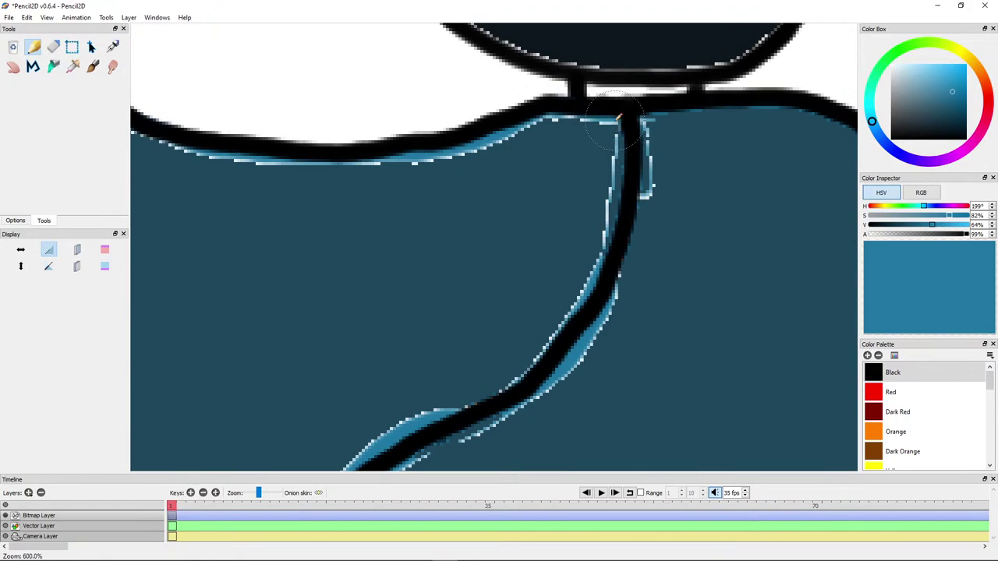
mouse_move(618, 117)
mouse_down()
mouse_move(617, 195)
mouse_move(580, 296)
mouse_move(515, 369)
mouse_move(429, 419)
mouse_up()
mouse_move(430, 419)
mouse_down()
mouse_move(528, 323)
mouse_move(508, 378)
mouse_up()
mouse_move(677, 87)
mouse_down()
mouse_move(616, 84)
mouse_move(473, 125)
mouse_move(364, 129)
mouse_move(254, 122)
mouse_up()
drag(300, 119, 578, 149)
mouse_move(532, 150)
mouse_down()
mouse_move(399, 94)
mouse_move(355, 87)
mouse_move(324, 100)
mouse_move(338, 212)
mouse_move(323, 267)
mouse_up()
Step: Pencil the same lighter blue border inside the outline of the cape's body panel, covering the white fill traces
scroll(325, 210, down, 5)
mouse_move(328, 156)
mouse_down()
mouse_move(345, 297)
mouse_move(331, 354)
mouse_move(623, 376)
mouse_move(776, 277)
mouse_up()
drag(737, 287, 222, 332)
mouse_move(487, 163)
mouse_down()
mouse_move(468, 195)
mouse_move(452, 133)
mouse_move(579, 137)
mouse_move(641, 166)
mouse_move(663, 205)
mouse_move(683, 308)
mouse_up()
mouse_move(683, 308)
mouse_down()
mouse_move(642, 124)
mouse_move(638, 224)
mouse_move(603, 352)
mouse_move(637, 177)
mouse_move(605, 245)
mouse_move(535, 308)
mouse_move(411, 360)
mouse_move(327, 372)
mouse_move(520, 371)
mouse_move(291, 354)
mouse_move(260, 202)
mouse_move(275, 183)
mouse_move(361, 146)
mouse_move(272, 310)
mouse_move(284, 346)
mouse_move(313, 358)
mouse_move(294, 360)
mouse_move(452, 270)
mouse_move(493, 211)
mouse_move(529, 110)
mouse_up()
mouse_move(529, 110)
mouse_down()
mouse_move(492, 266)
mouse_move(510, 160)
mouse_up()
scroll(517, 289, down, 3)
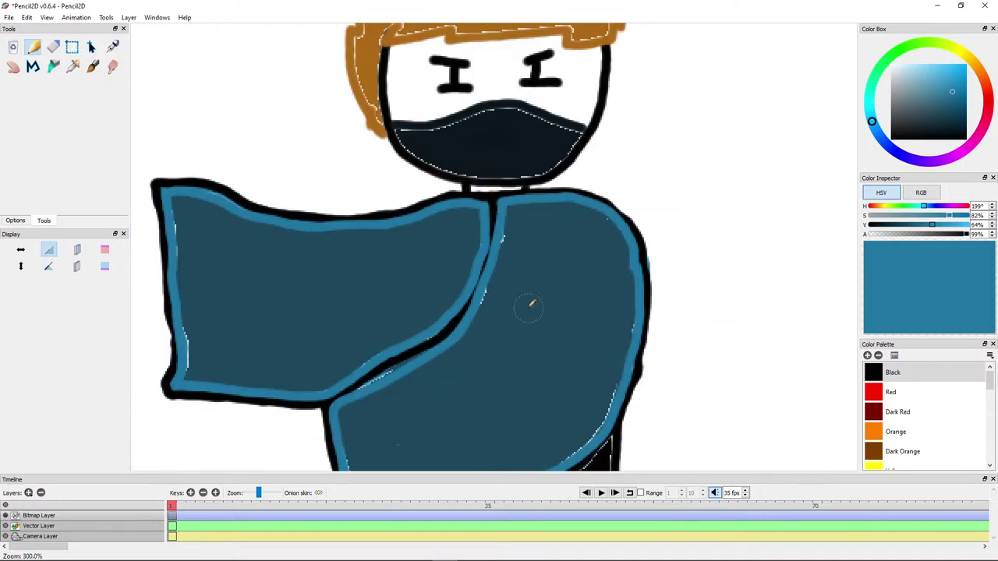
drag(514, 317, 539, 187)
scroll(512, 232, up, 1)
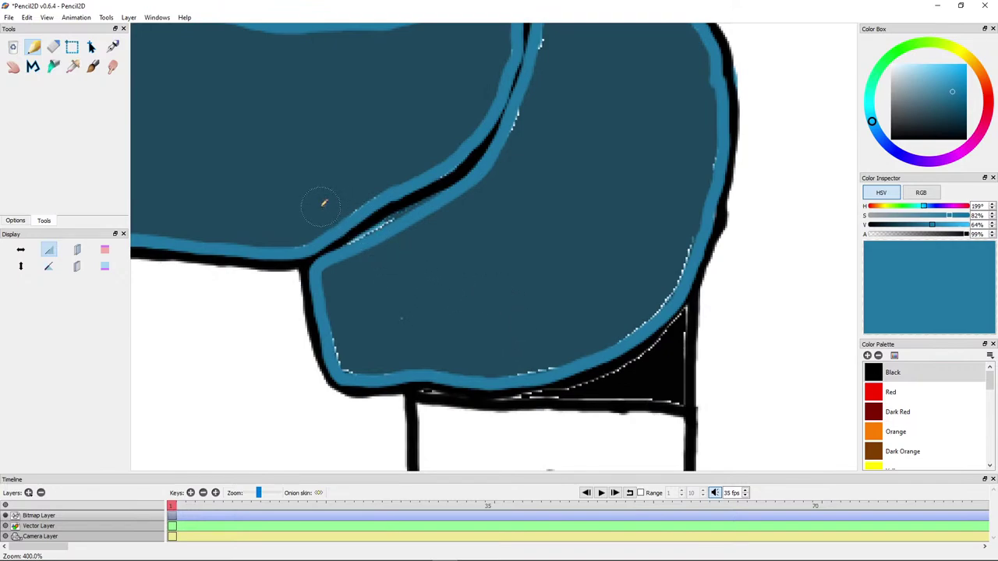
drag(517, 358, 438, 228)
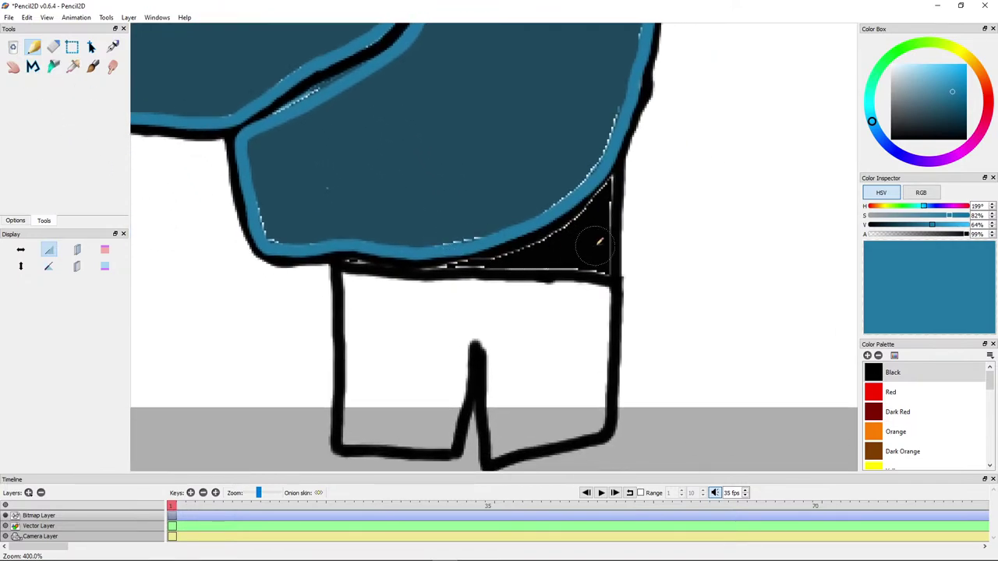
drag(596, 245, 533, 243)
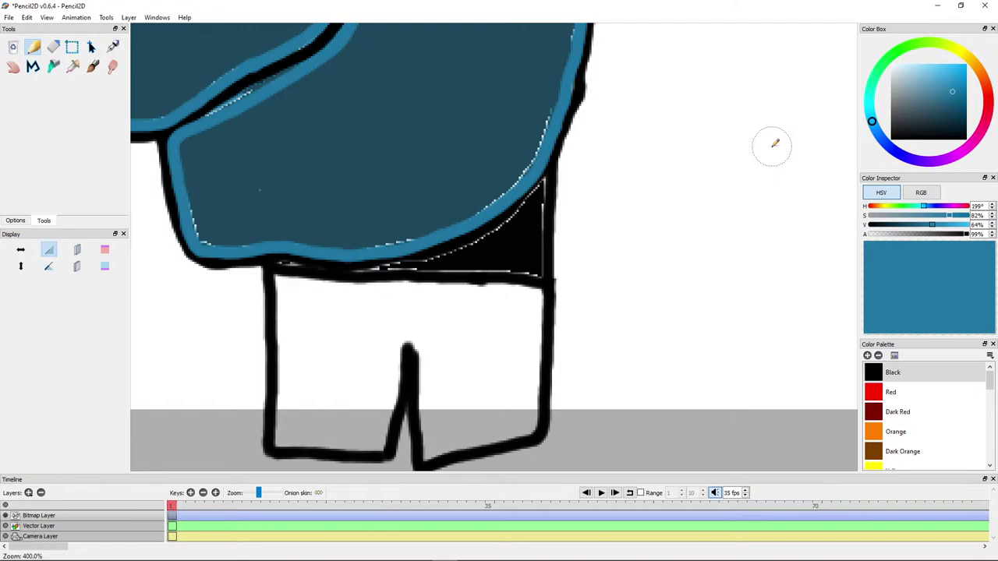
scroll(601, 225, up, 2)
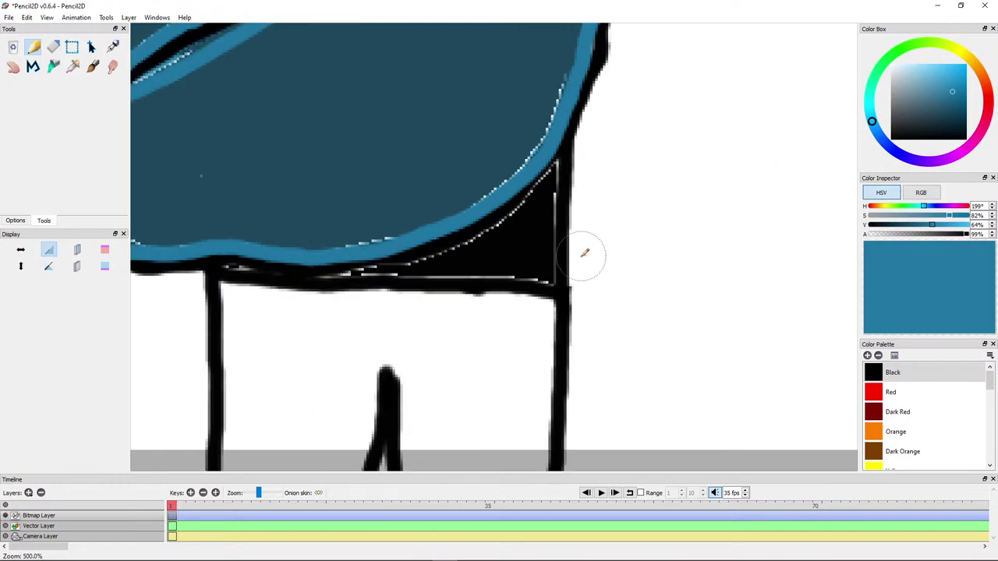
scroll(700, 293, down, 5)
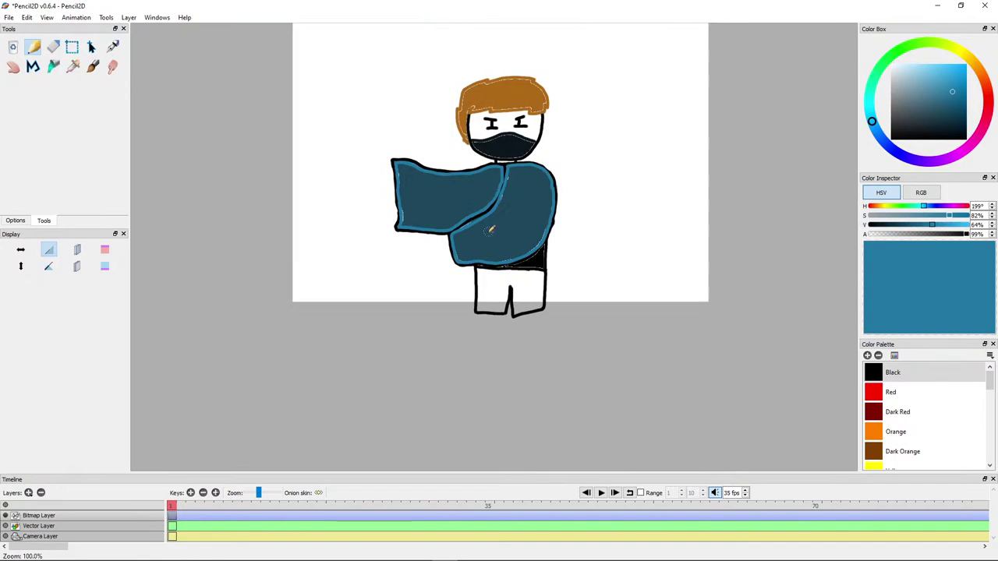
Step: Sample the mask's dark navy and pencil over the white fill traces along the mask's upper edge
scroll(464, 206, up, 3)
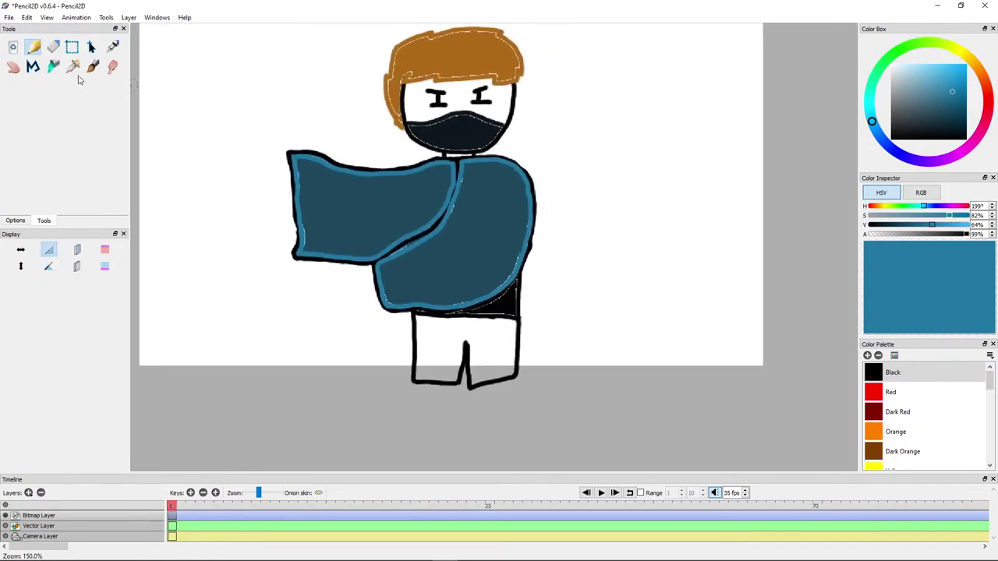
click(73, 66)
click(452, 120)
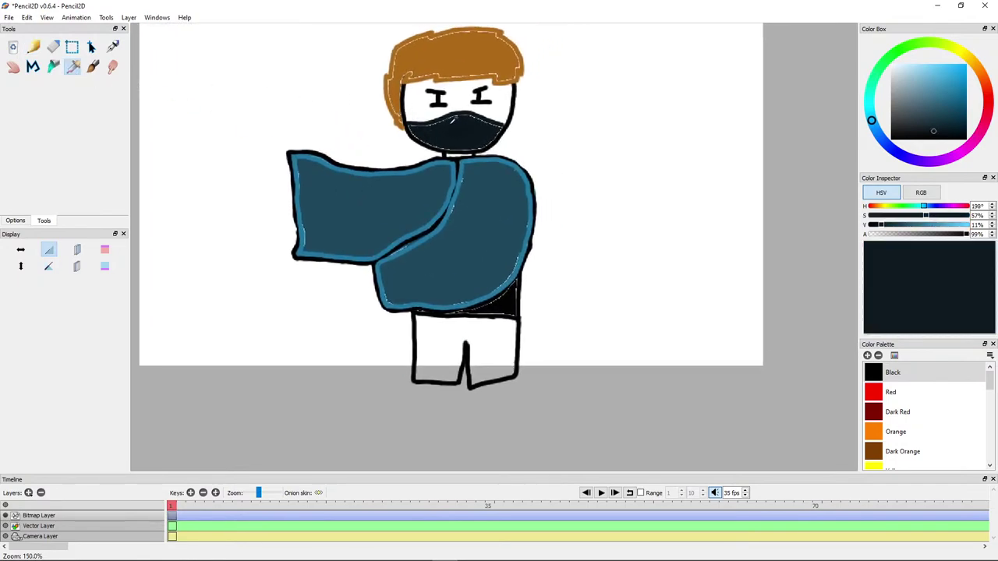
click(32, 47)
scroll(327, 109, up, 2)
drag(334, 64, 495, 163)
scroll(495, 163, up, 2)
drag(494, 114, 327, 286)
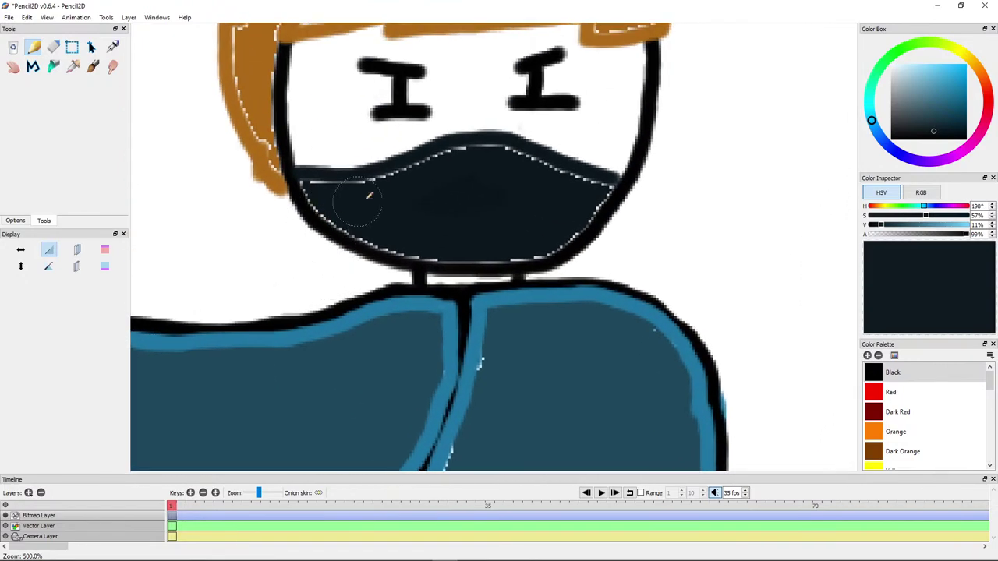
mouse_move(370, 195)
mouse_down()
mouse_move(479, 152)
mouse_move(306, 178)
mouse_move(330, 201)
mouse_move(496, 167)
mouse_move(506, 147)
mouse_move(595, 182)
mouse_move(563, 178)
mouse_up()
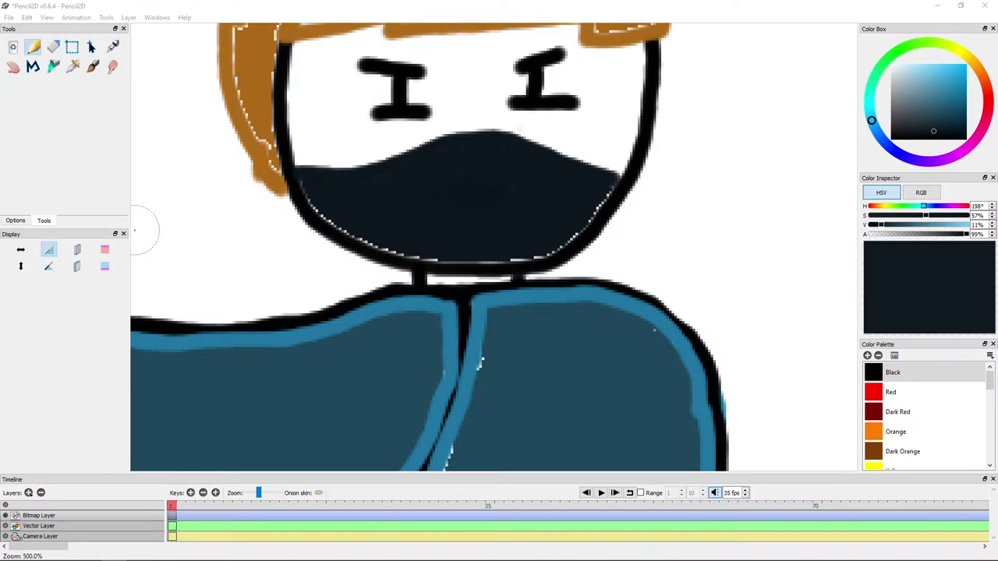
Step: Set the drawing colour to black and handwrite the first name in the canvas's upper-left corner
scroll(528, 221, down, 6)
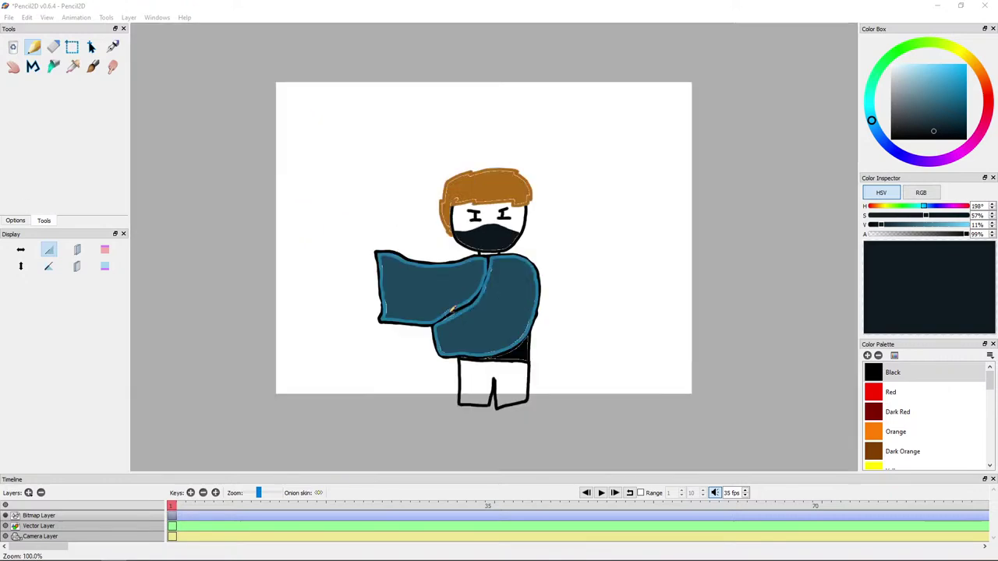
scroll(440, 297, up, 2)
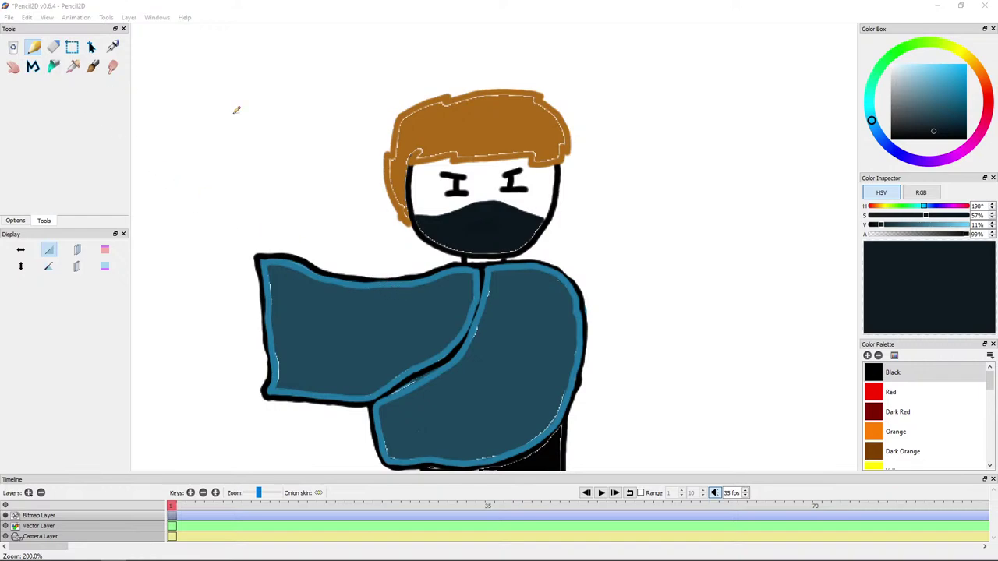
click(892, 139)
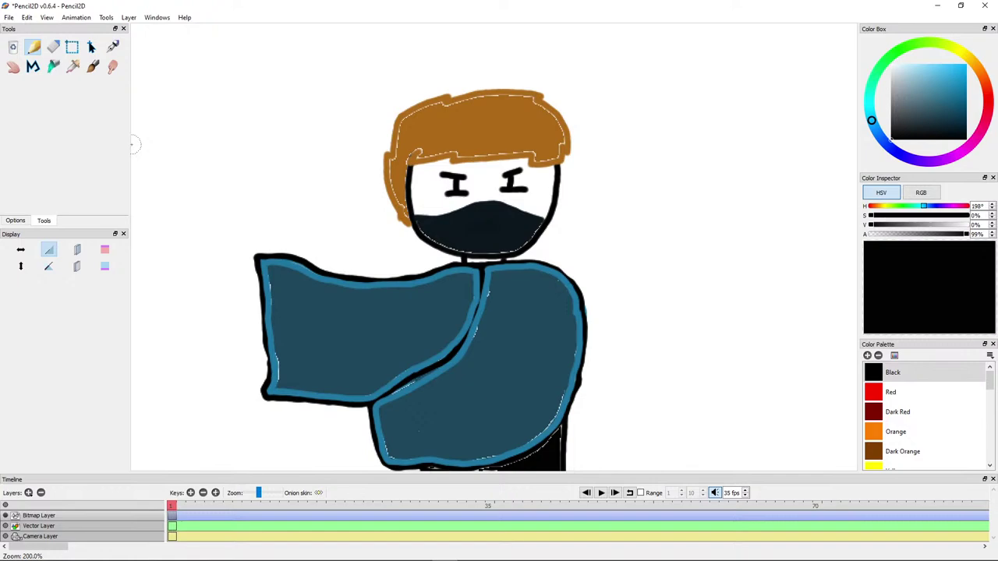
drag(225, 59, 322, 277)
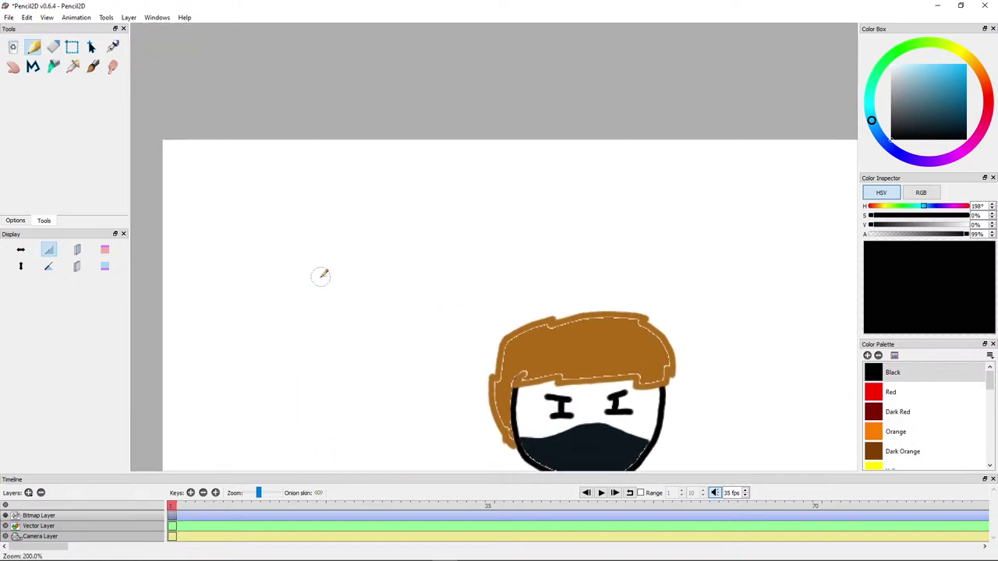
drag(285, 231, 404, 211)
scroll(304, 122, up, 2)
scroll(303, 123, up, 1)
drag(303, 123, 401, 234)
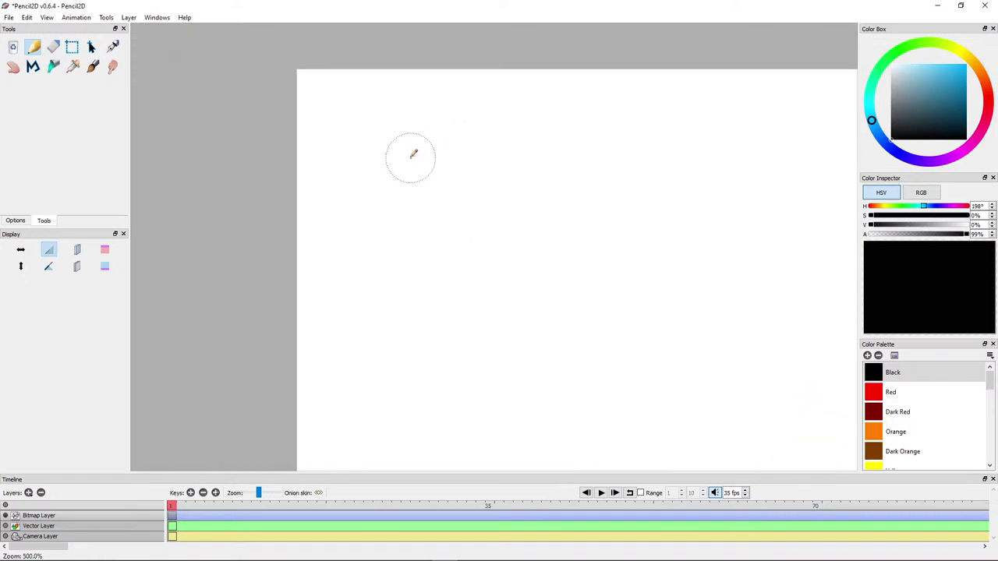
mouse_move(384, 102)
mouse_down()
mouse_move(394, 156)
mouse_move(430, 151)
mouse_move(495, 168)
mouse_up()
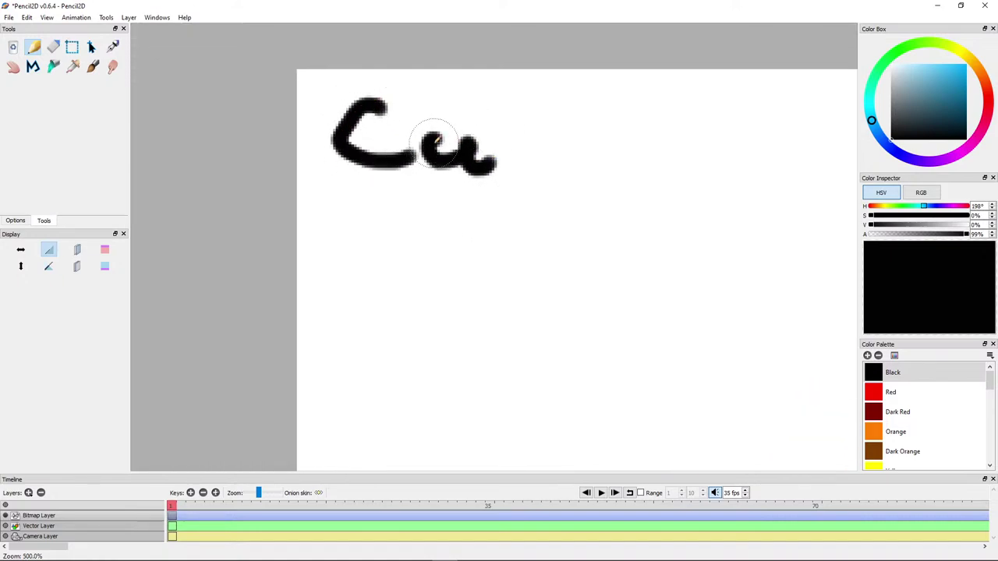
mouse_move(429, 135)
mouse_down()
mouse_move(457, 123)
mouse_move(469, 137)
mouse_up()
mouse_move(528, 100)
mouse_down()
mouse_move(508, 147)
mouse_move(545, 168)
mouse_up()
drag(575, 138, 631, 163)
Step: Pencil a black pistol outline with grip, trigger guard and barrel in the blank area above and right of the character's head
drag(517, 247, 330, 138)
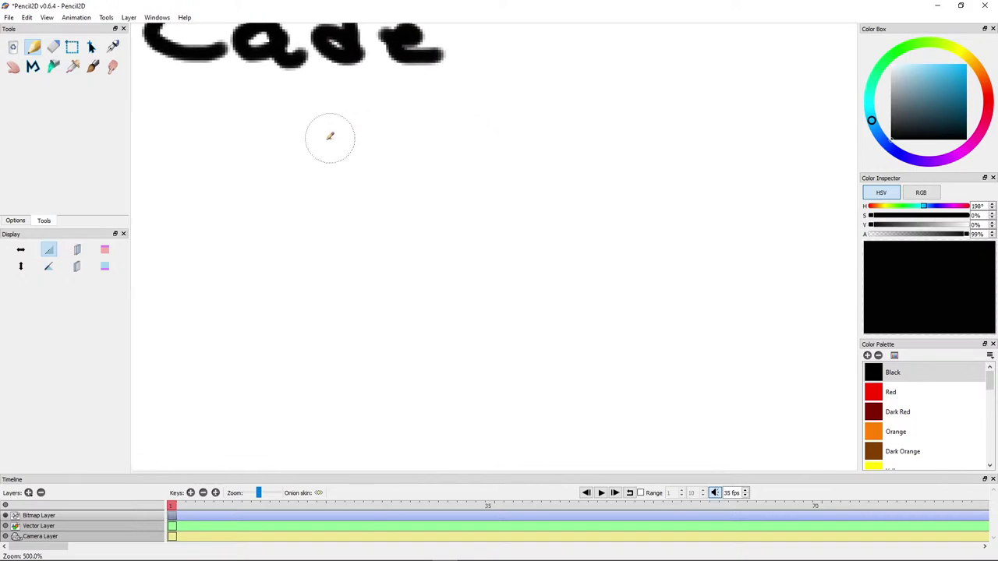
drag(528, 298, 191, 80)
drag(488, 283, 323, 159)
scroll(380, 206, down, 2)
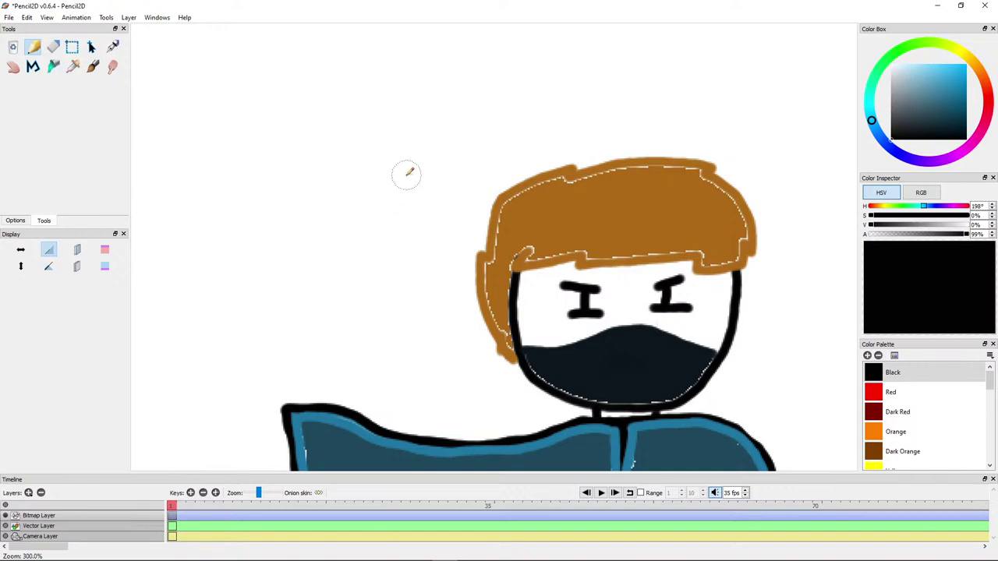
scroll(675, 242, down, 4)
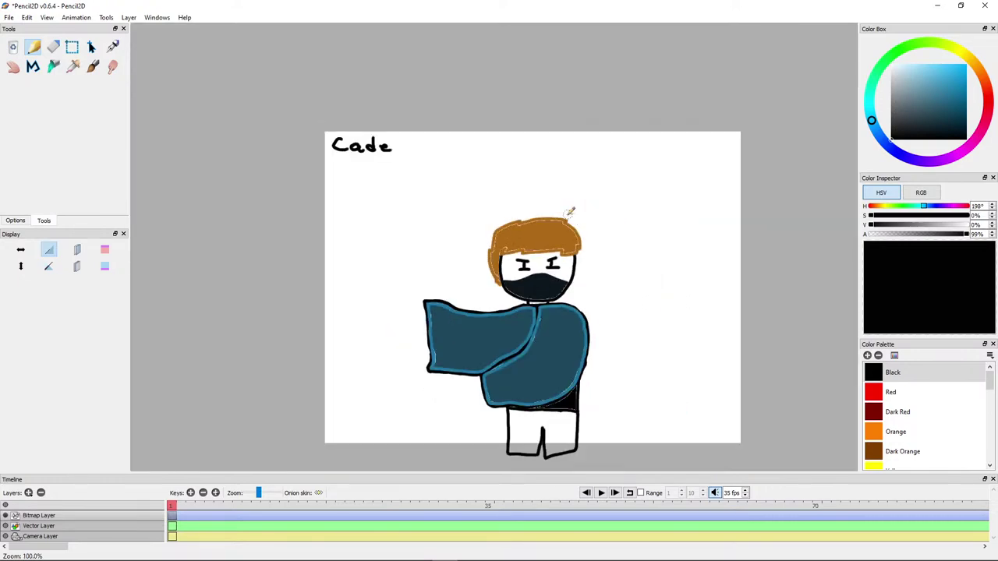
scroll(553, 211, up, 5)
drag(457, 295, 443, 168)
drag(389, 216, 372, 257)
drag(507, 282, 319, 282)
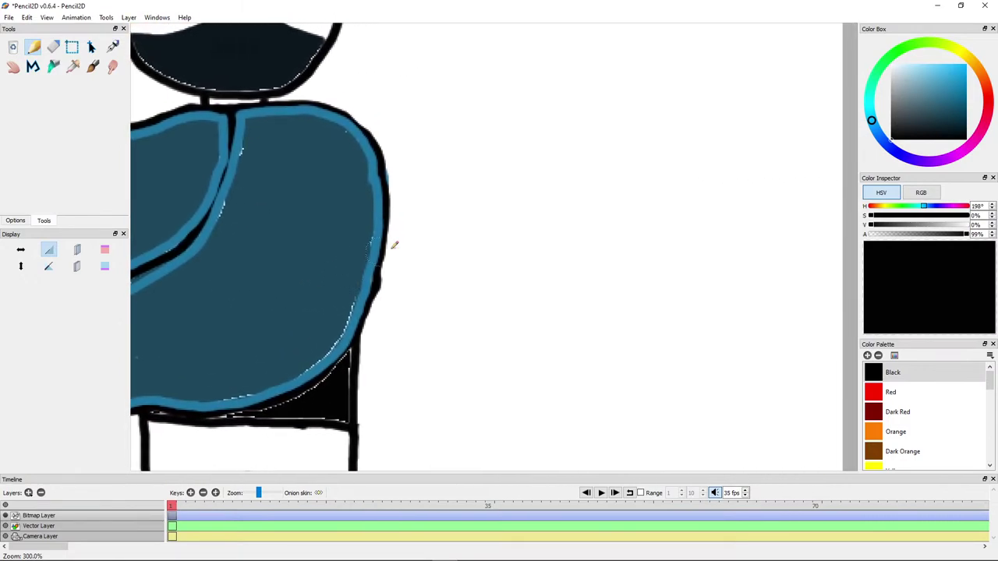
drag(522, 219, 460, 273)
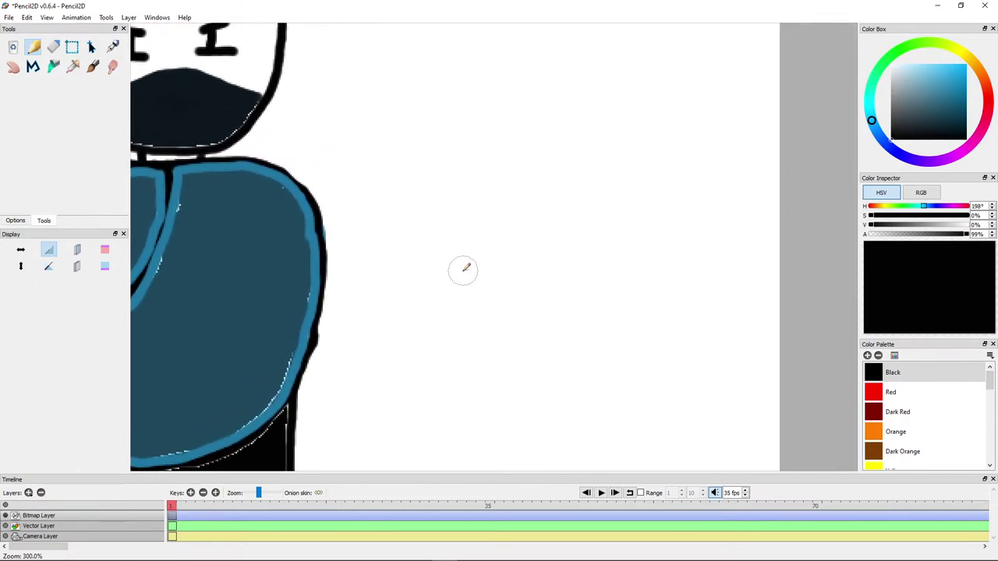
scroll(741, 143, up, 8)
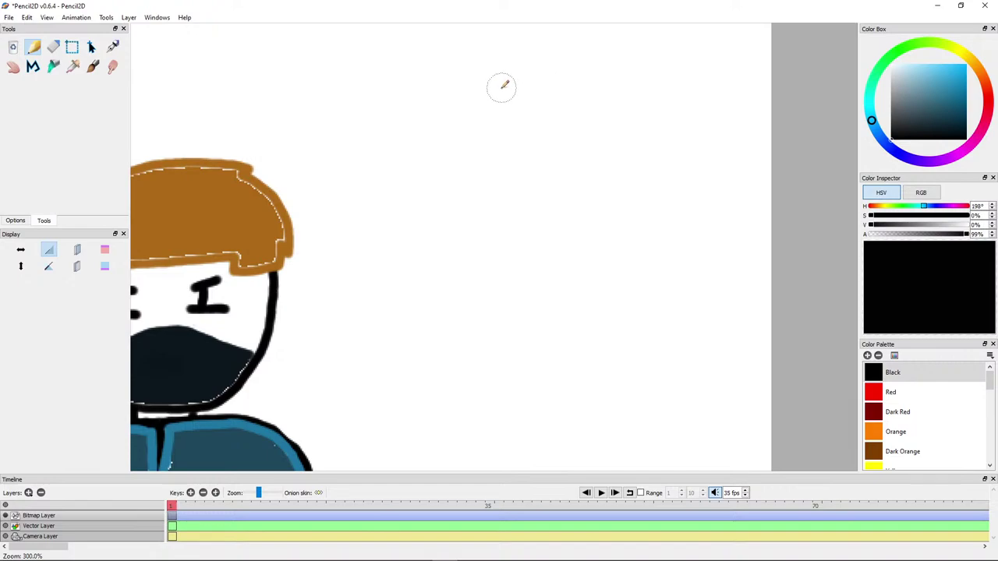
scroll(582, 131, up, 5)
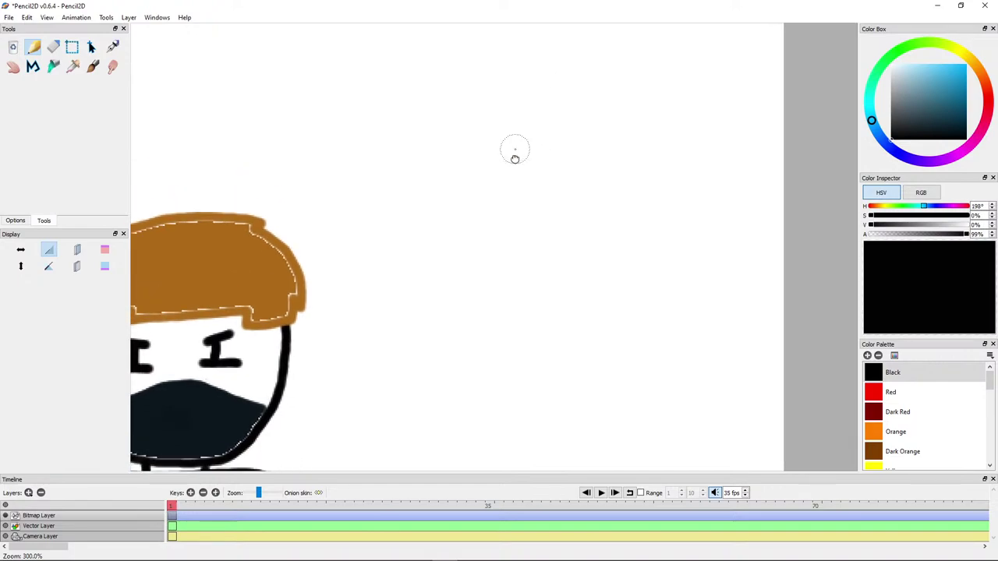
mouse_move(393, 78)
mouse_down()
mouse_move(401, 140)
mouse_move(390, 170)
mouse_move(442, 172)
mouse_move(445, 111)
mouse_move(468, 123)
mouse_move(448, 134)
mouse_move(445, 116)
mouse_move(443, 110)
mouse_up()
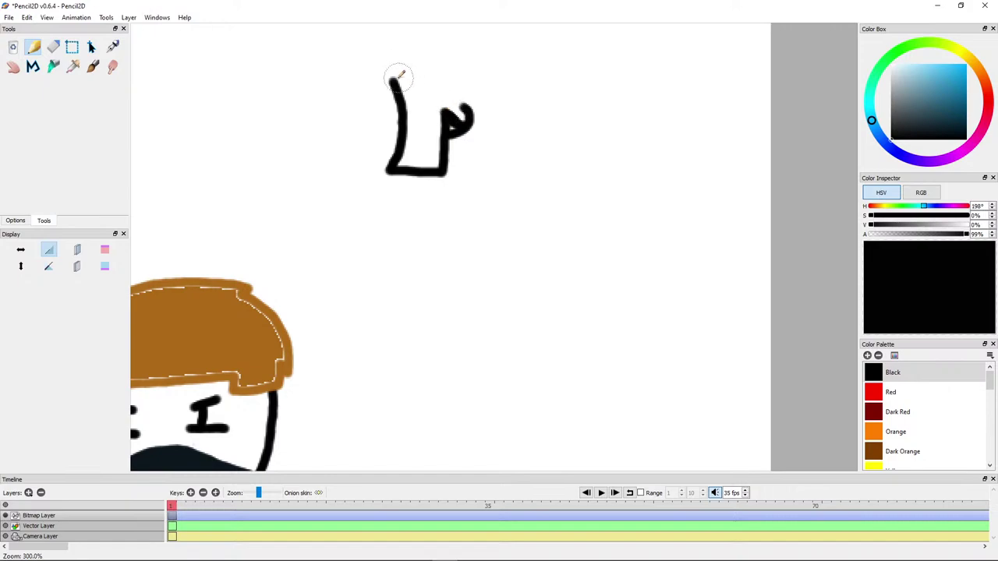
mouse_move(393, 80)
mouse_down()
mouse_move(510, 63)
mouse_move(519, 85)
mouse_move(453, 92)
mouse_move(462, 101)
mouse_move(442, 110)
mouse_move(486, 91)
mouse_move(471, 97)
mouse_move(486, 116)
mouse_move(461, 117)
mouse_move(482, 147)
mouse_up()
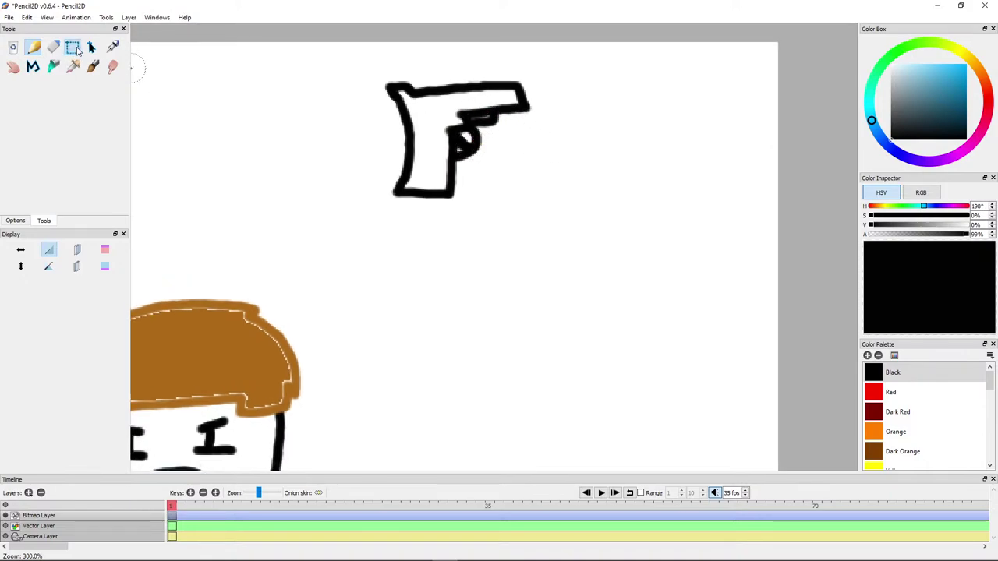
Step: Select the pistol drawing and paste a copy of it below and to the right of the original
click(72, 48)
mouse_move(307, 50)
mouse_down()
mouse_move(334, 55)
mouse_move(559, 219)
mouse_up()
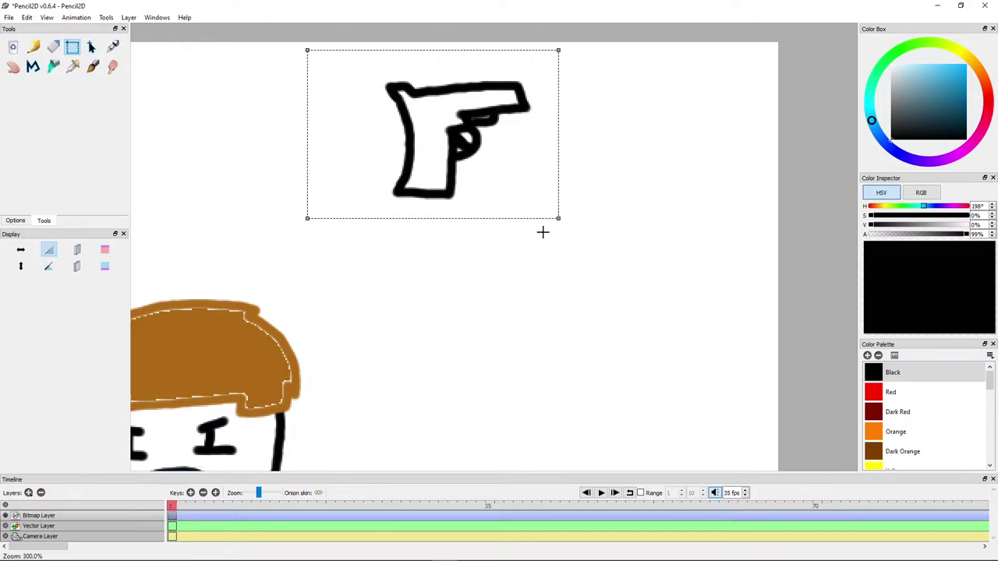
drag(466, 168, 564, 224)
key(ctrl+v)
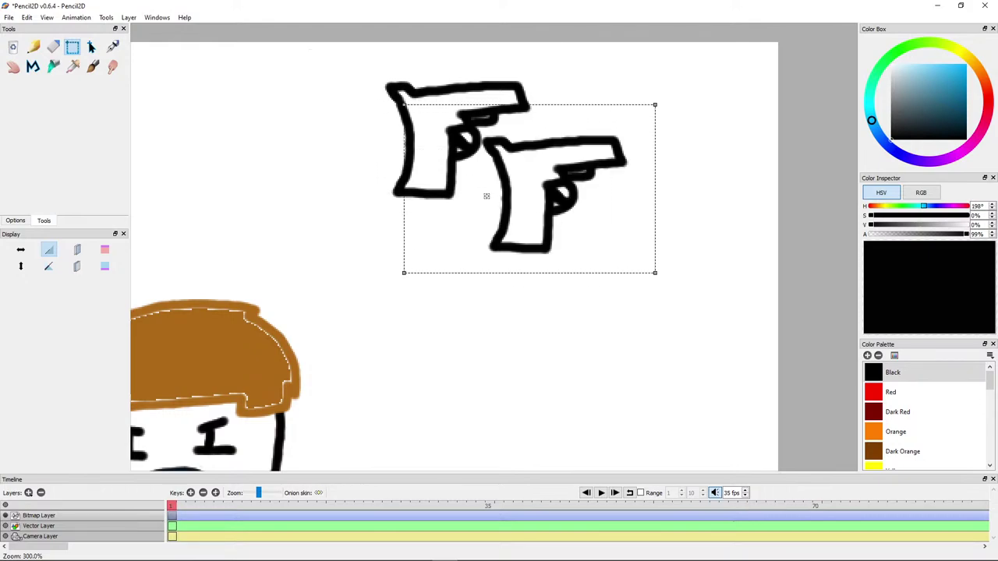
Step: Set the colour to bright blue at 100% saturation and value and pencil branching streaks inside the first pistol's grip and barrel
scroll(403, 152, up, 4)
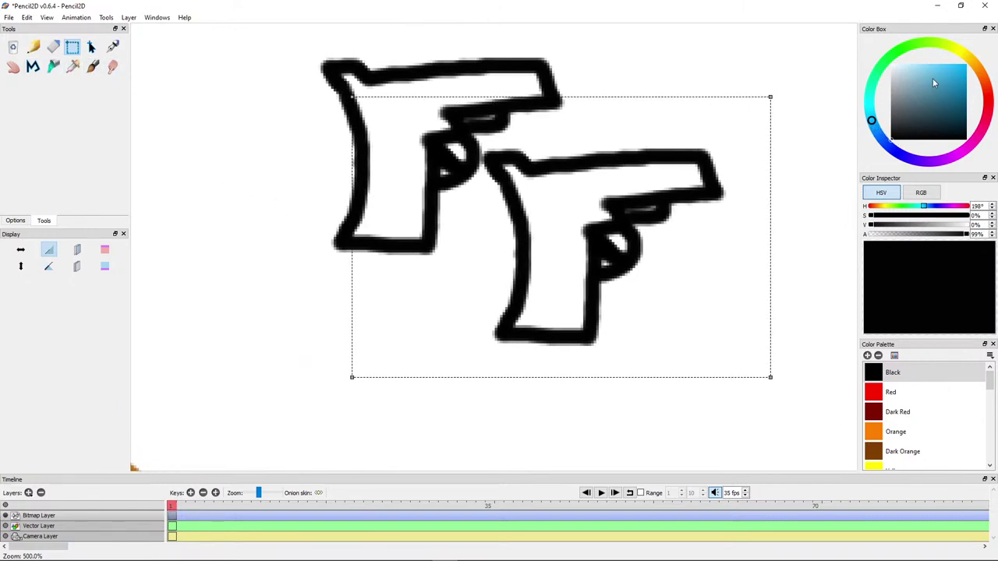
drag(934, 82, 968, 70)
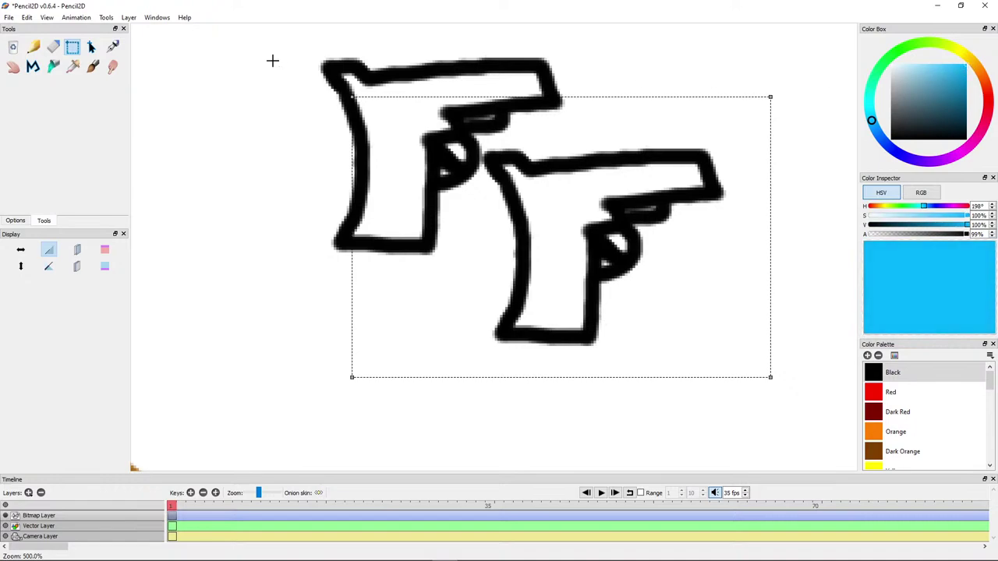
click(35, 47)
scroll(367, 125, up, 3)
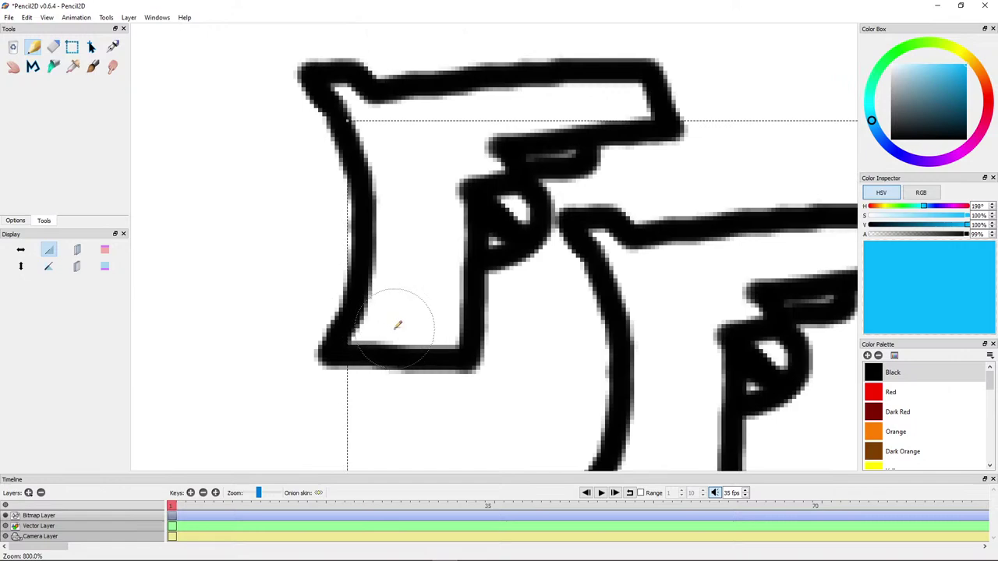
mouse_move(409, 276)
mouse_down()
mouse_move(408, 260)
mouse_move(403, 336)
mouse_move(417, 240)
mouse_move(387, 117)
mouse_move(437, 114)
mouse_move(449, 137)
mouse_move(417, 192)
mouse_move(457, 151)
mouse_move(455, 122)
mouse_move(620, 99)
mouse_up()
mouse_move(421, 209)
mouse_down()
mouse_move(446, 210)
mouse_move(445, 232)
mouse_up()
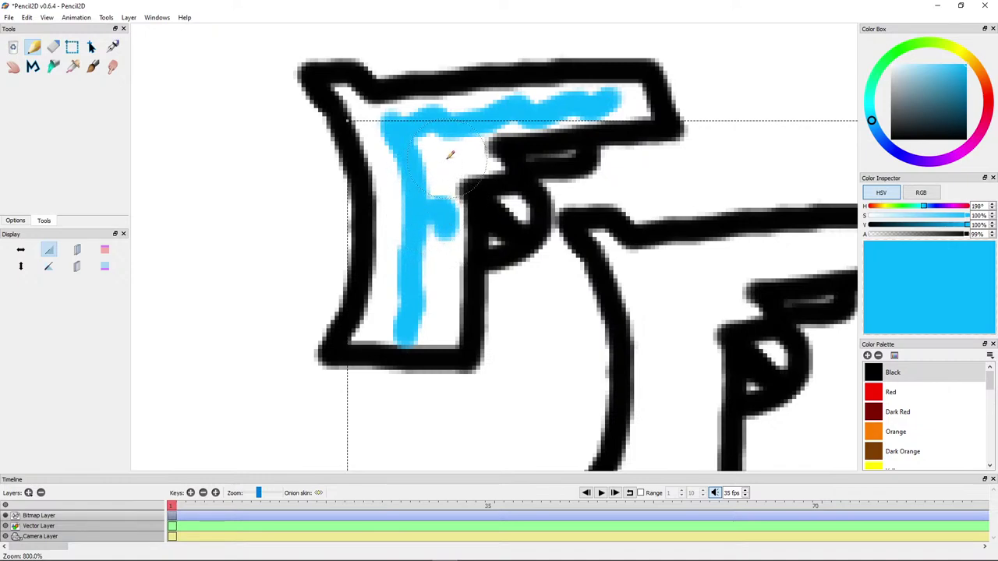
mouse_move(446, 159)
shift+mouse_down()
mouse_move(436, 156)
mouse_move(446, 149)
mouse_move(450, 171)
shift+mouse_up()
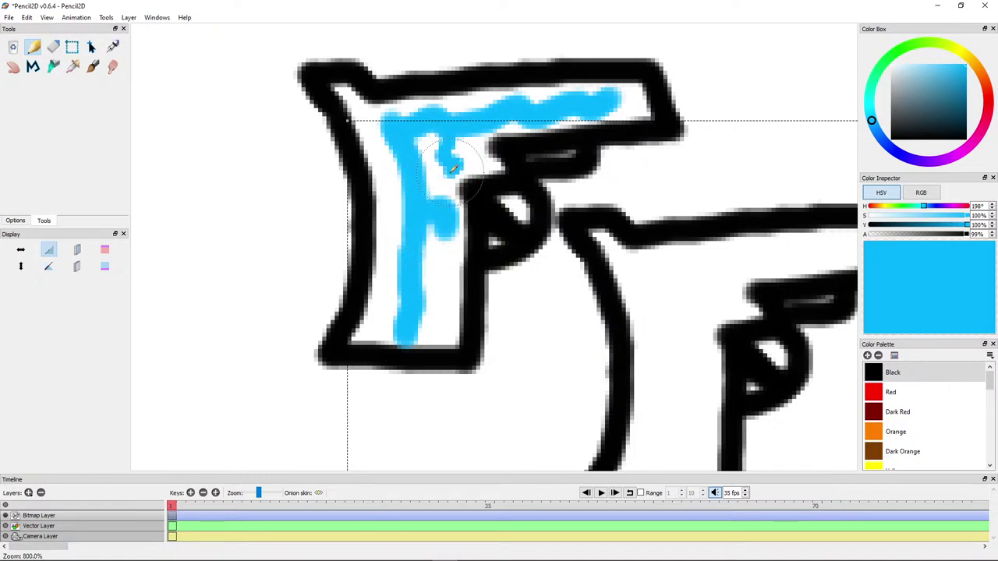
mouse_move(404, 271)
mouse_down()
mouse_move(379, 306)
mouse_move(426, 272)
mouse_move(427, 260)
mouse_move(446, 271)
mouse_move(440, 298)
mouse_up()
drag(433, 213, 426, 196)
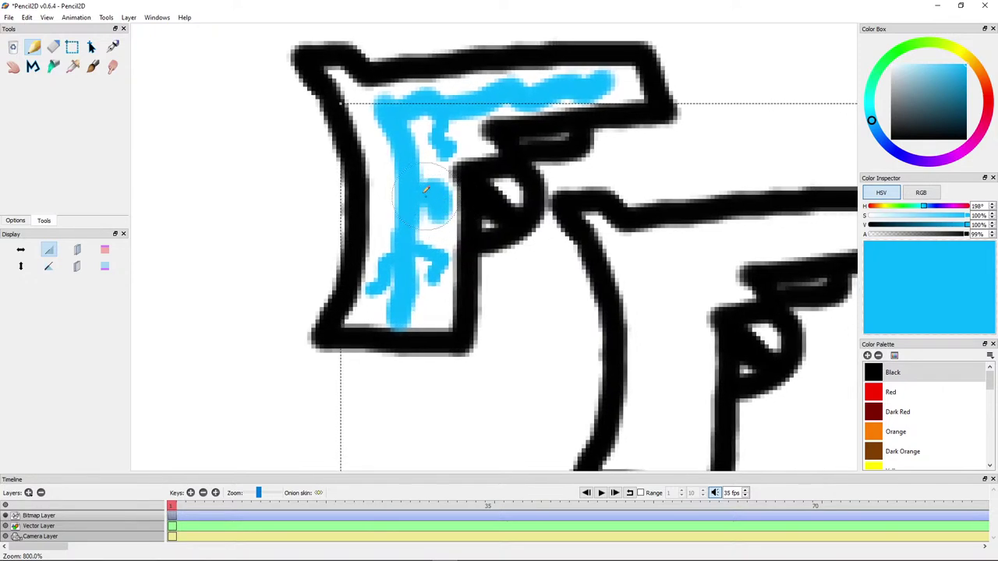
Step: Set the drawing colour to a deep violet with hue 259°, 100% saturation and 65% value
scroll(179, 130, down, 5)
drag(374, 289, 522, 55)
drag(427, 309, 498, 131)
scroll(501, 265, up, 1)
scroll(499, 246, down, 2)
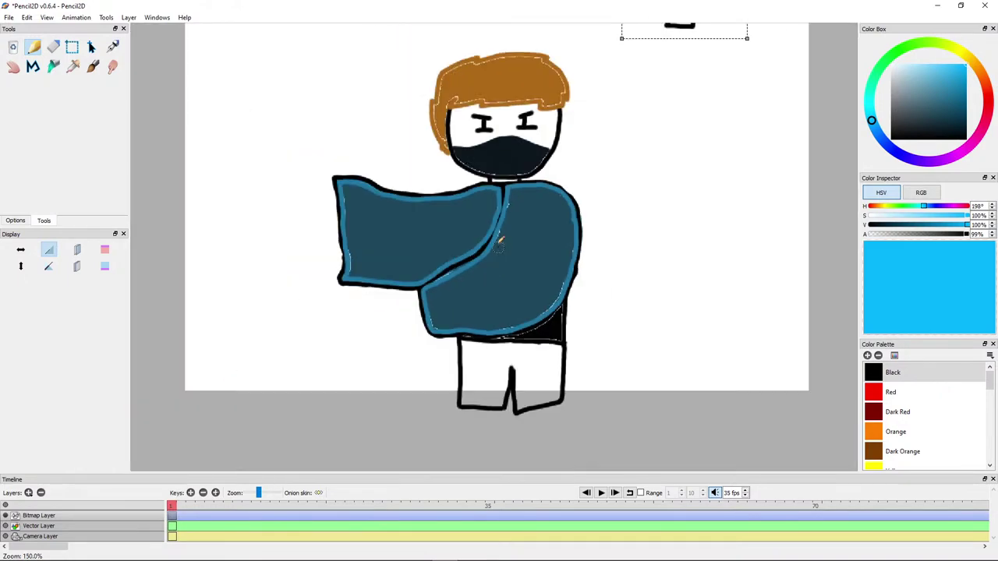
scroll(498, 246, up, 1)
drag(409, 266, 283, 299)
drag(449, 178, 278, 280)
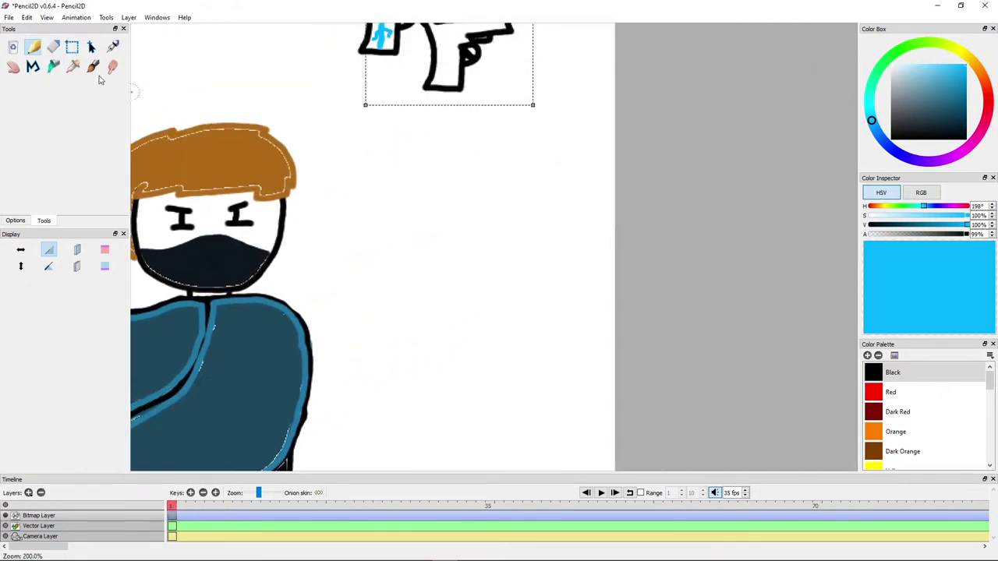
drag(914, 111, 989, 110)
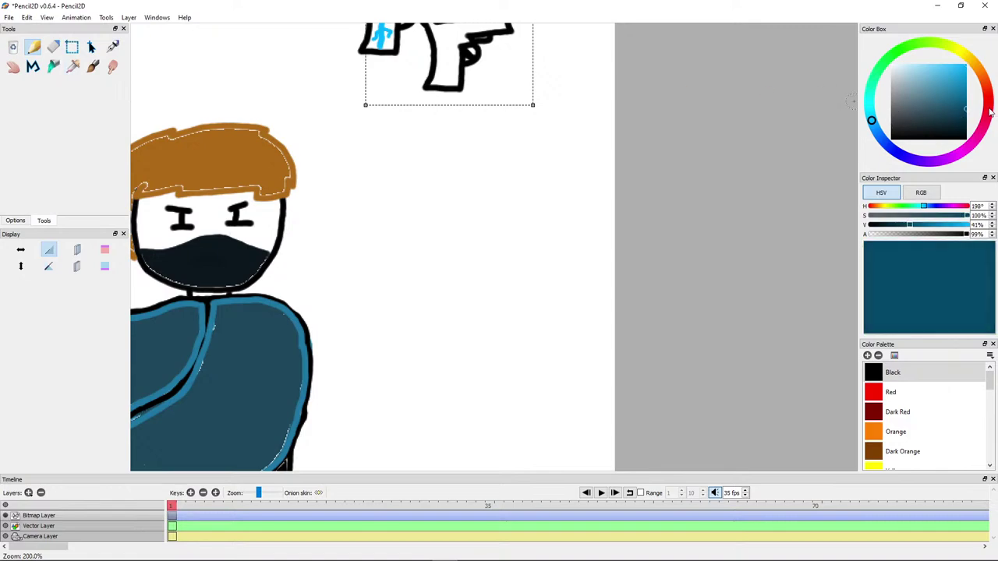
click(906, 159)
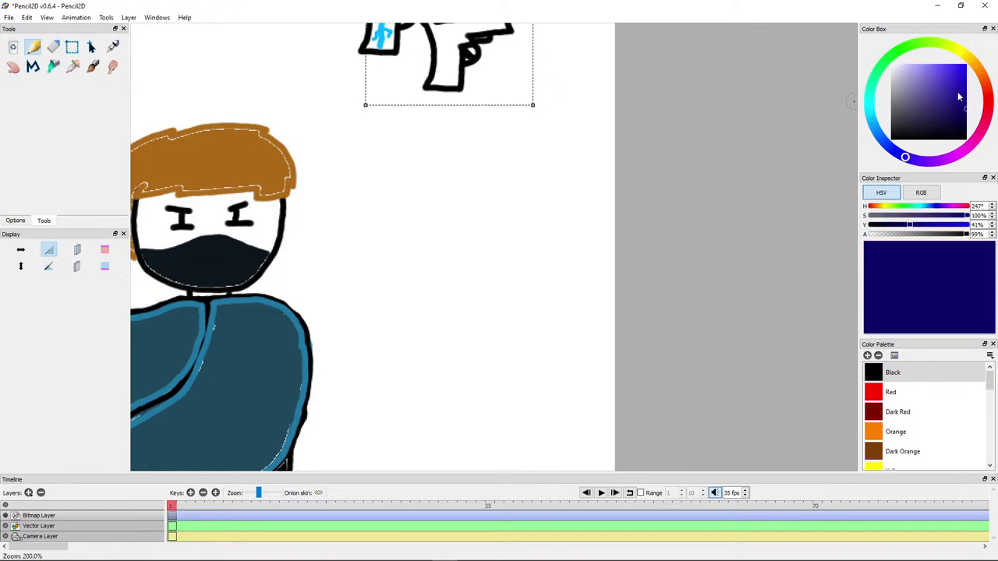
click(967, 66)
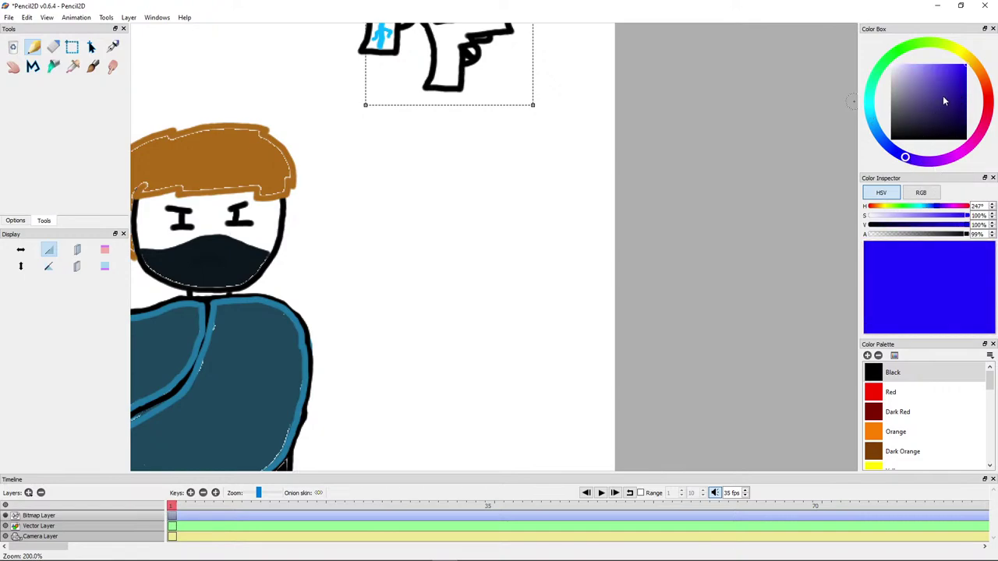
drag(944, 101, 965, 93)
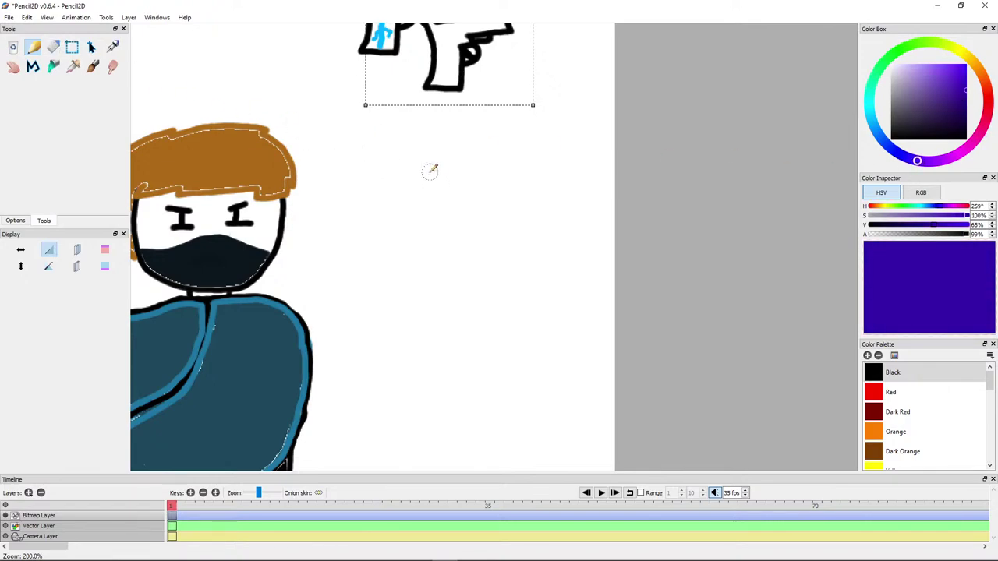
mouse_move(431, 170)
mouse_down()
mouse_move(441, 201)
mouse_move(432, 325)
mouse_up()
key(ctrl+z)
key(ctrl+equal)
mouse_move(393, 95)
mouse_down()
mouse_move(404, 171)
mouse_move(391, 261)
mouse_move(359, 340)
mouse_up()
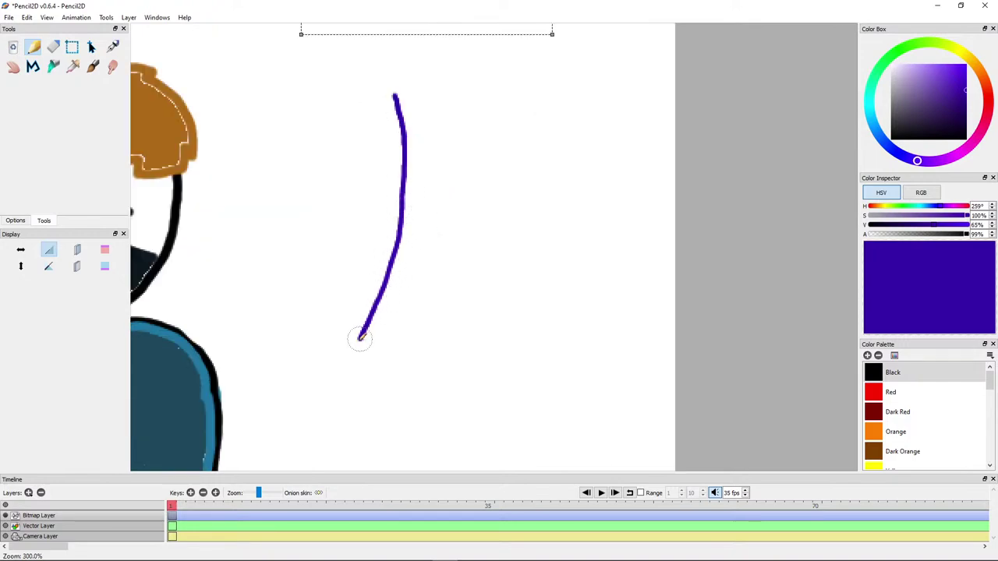
mouse_move(395, 93)
mouse_down()
mouse_move(442, 187)
mouse_move(443, 273)
mouse_up()
key(ctrl+z)
key(ctrl+z)
Step: Pencil a tall, narrow violet sword blade outline with a slanted tip in the blank area below the pistols
drag(400, 93, 396, 344)
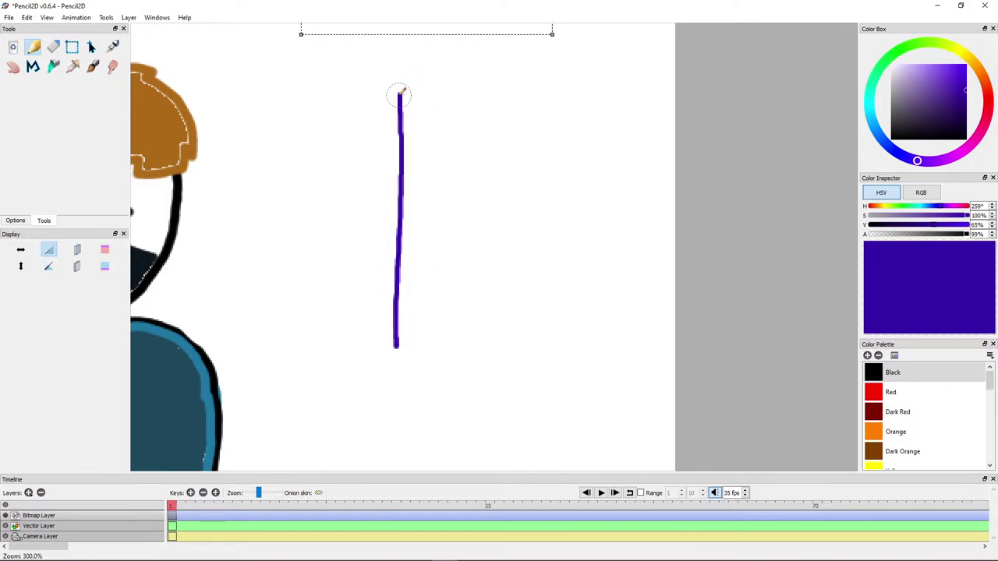
mouse_move(399, 93)
mouse_down()
mouse_move(414, 69)
mouse_move(433, 96)
mouse_move(444, 201)
mouse_up()
scroll(443, 200, down, 3)
scroll(429, 156, up, 6)
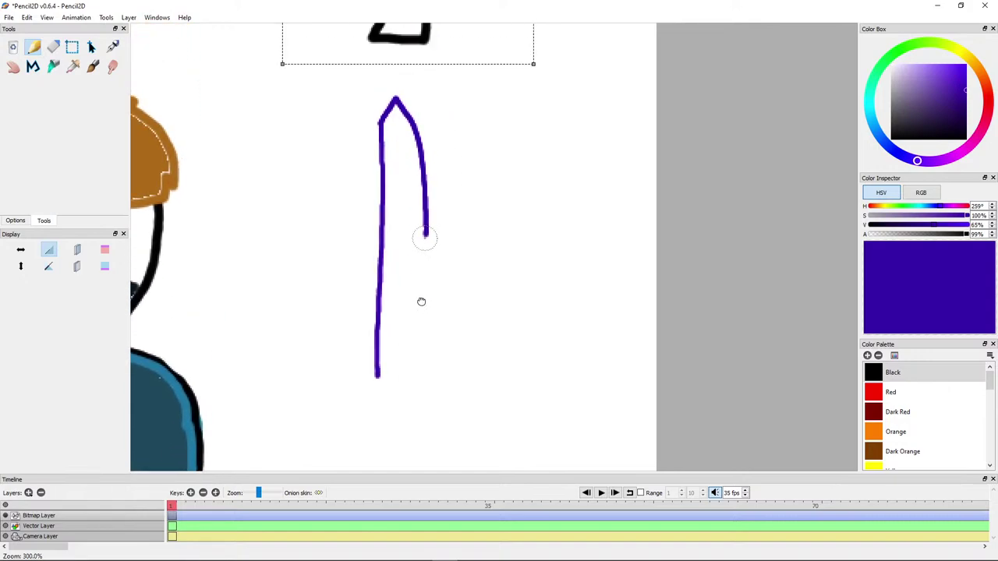
scroll(408, 251, down, 2)
key(ctrl+z)
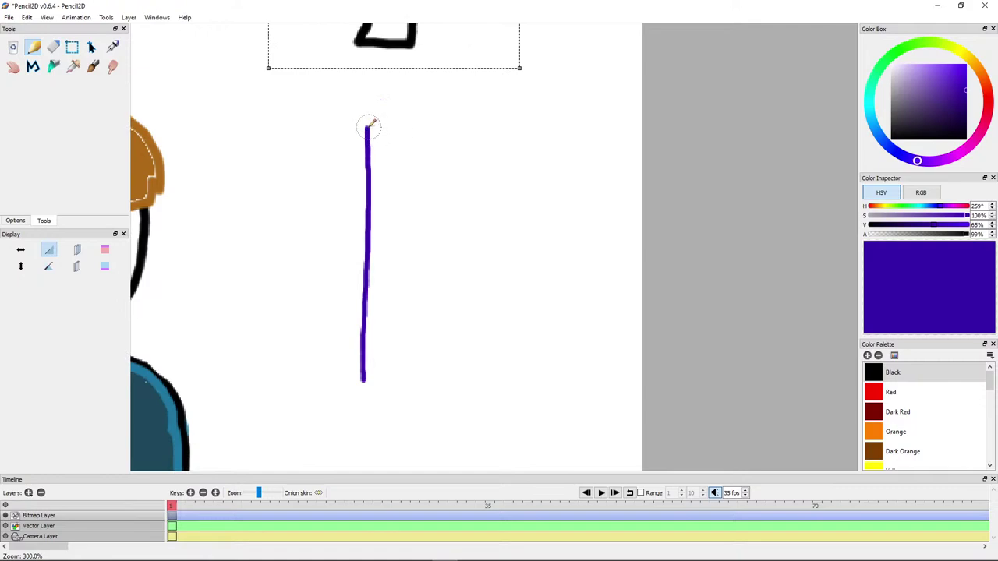
mouse_move(366, 127)
mouse_down()
mouse_move(367, 108)
mouse_move(393, 133)
mouse_move(398, 73)
mouse_move(401, 132)
mouse_move(394, 38)
mouse_move(398, 234)
mouse_move(362, 235)
mouse_up()
scroll(363, 235, down, 1)
scroll(363, 232, up, 2)
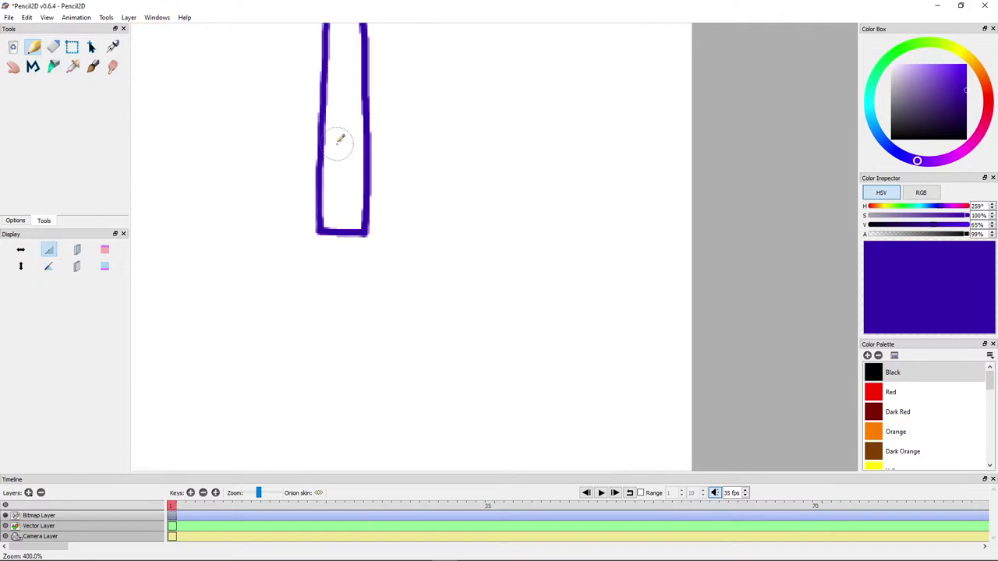
drag(359, 129, 412, 347)
Step: Set the colour to light blue (hue 197°, saturation 100%, value 85%) and pencil a highlight inside the blade's right edge
click(871, 118)
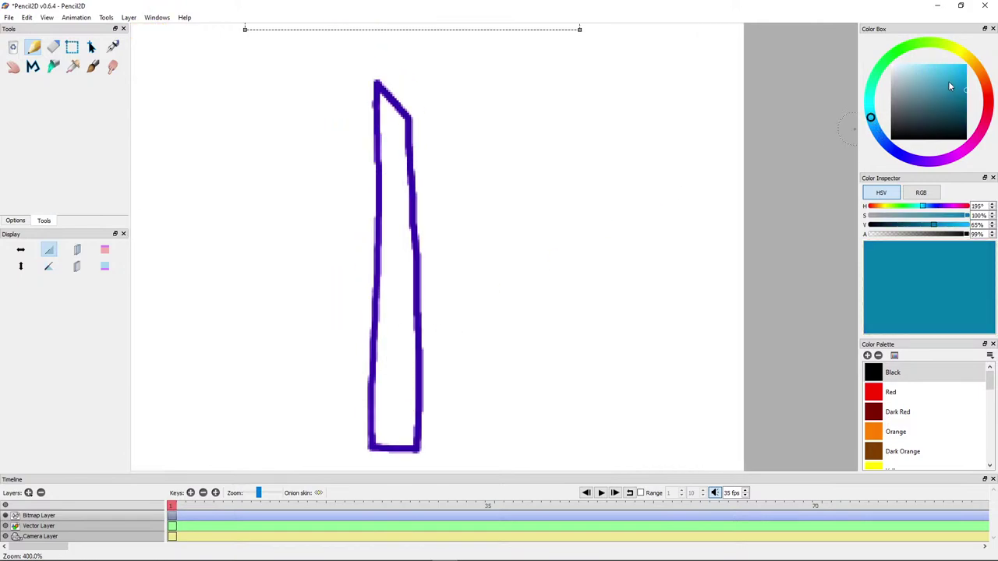
drag(871, 81, 873, 121)
mouse_move(967, 72)
mouse_down()
mouse_move(944, 98)
mouse_move(961, 99)
mouse_move(962, 77)
mouse_move(928, 81)
mouse_move(976, 80)
mouse_up()
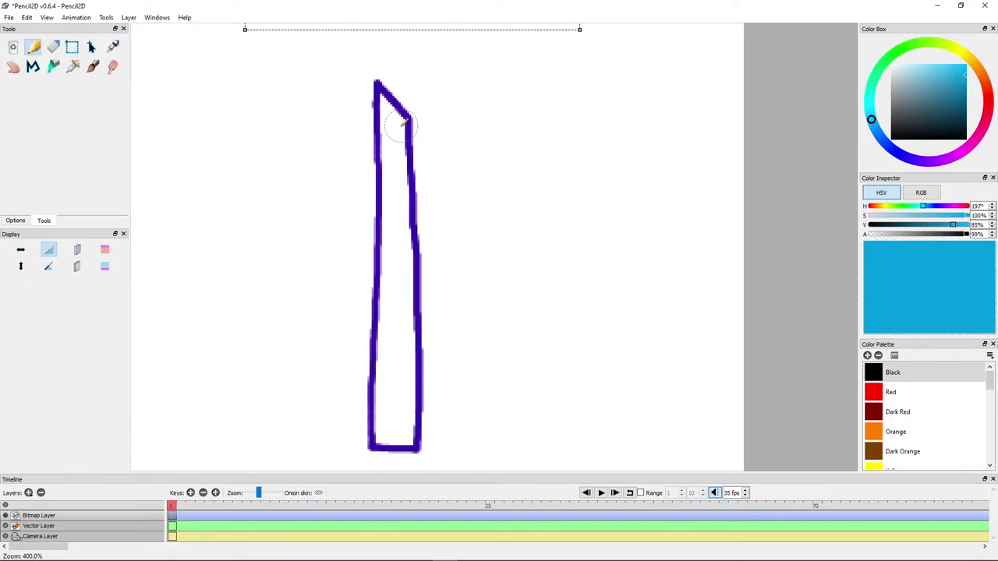
mouse_move(405, 117)
mouse_down()
mouse_move(403, 154)
mouse_move(413, 49)
mouse_move(428, 241)
mouse_up()
scroll(408, 112, down, 3)
scroll(419, 111, down, 4)
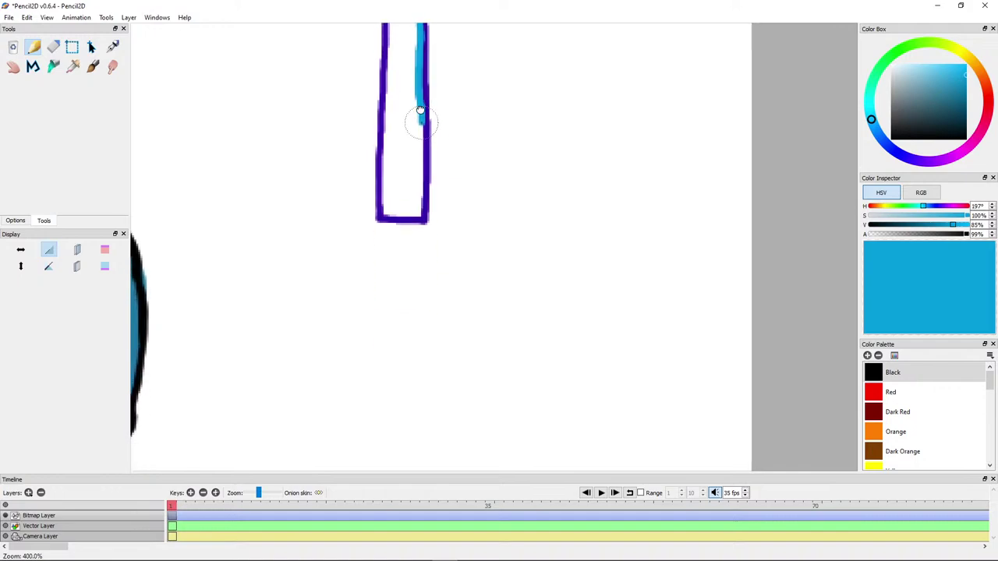
drag(421, 102, 421, 195)
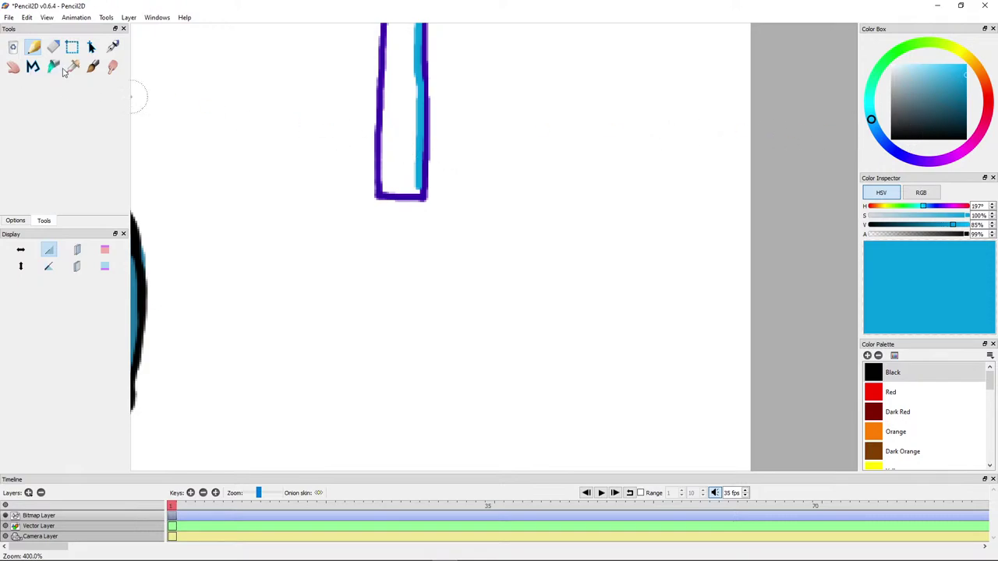
Step: Sample the violet from the sword's outline and bucket-fill the blade's interior with it
click(73, 67)
scroll(283, 127, up, 3)
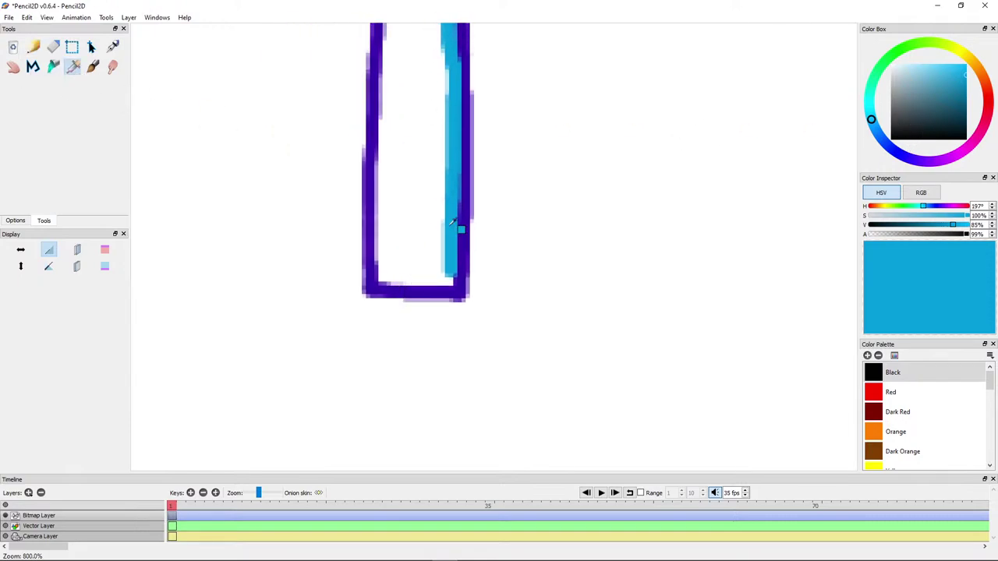
click(469, 208)
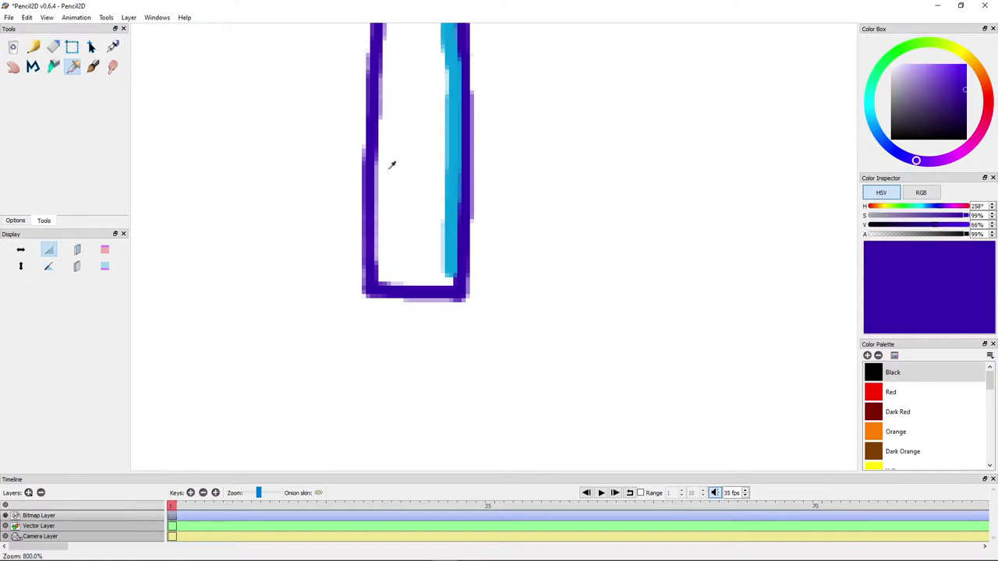
scroll(427, 141, down, 2)
scroll(426, 141, up, 1)
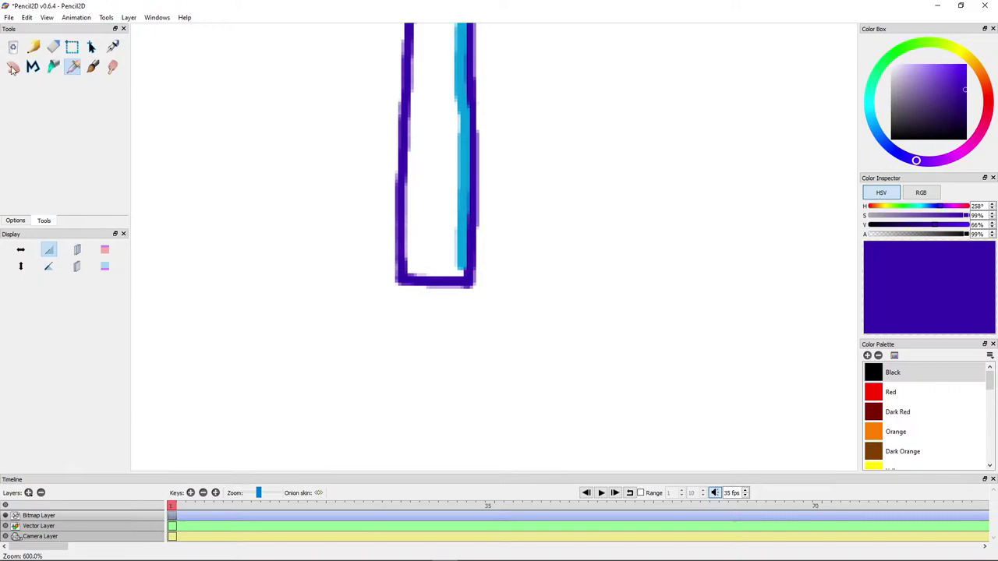
click(53, 66)
click(424, 116)
Step: Set the colour to dark navy (hue 214°, saturation 56%, value 21%) and pencil the sword's oval guard and flared handle outline
click(33, 48)
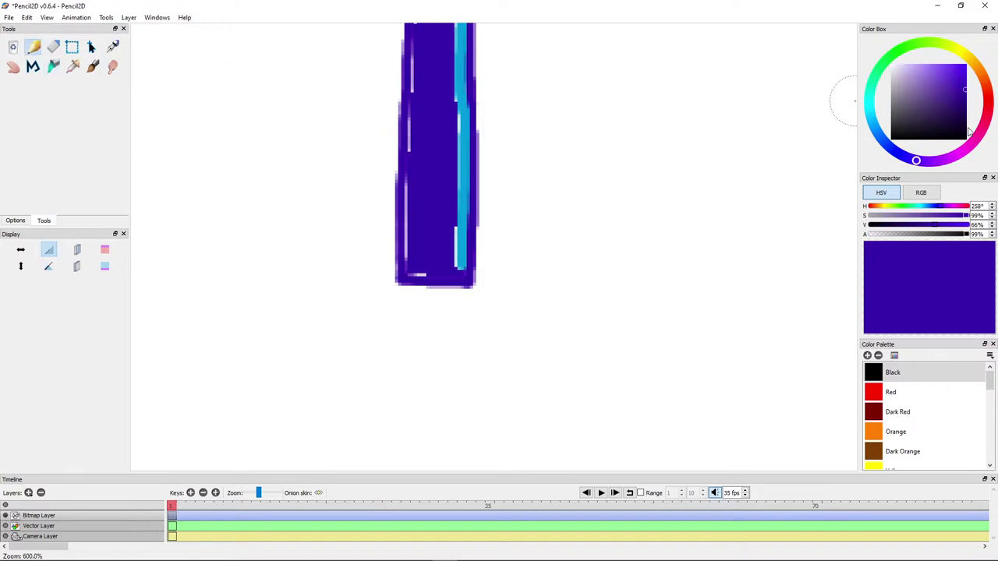
mouse_move(923, 108)
mouse_down()
mouse_move(891, 119)
mouse_move(887, 143)
mouse_up()
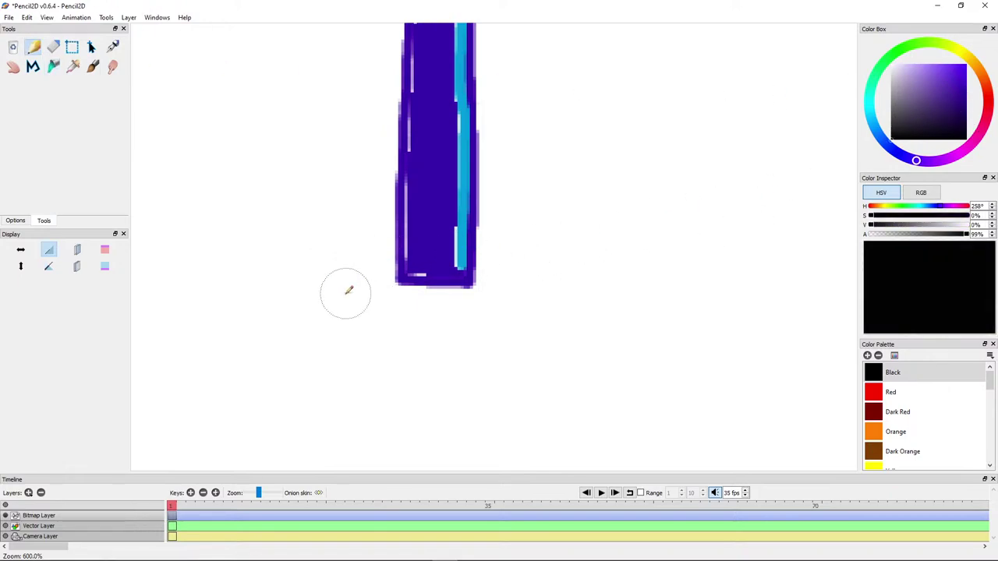
click(873, 130)
drag(942, 111, 934, 126)
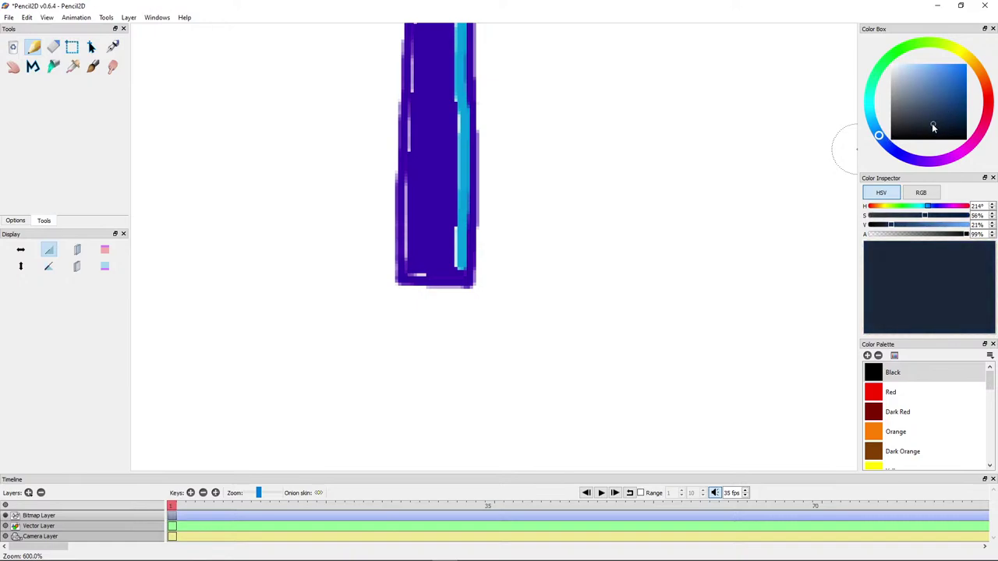
scroll(581, 284, up, 1)
mouse_move(426, 337)
mouse_down()
mouse_move(485, 222)
mouse_move(507, 231)
mouse_up()
mouse_move(362, 190)
mouse_down()
mouse_move(637, 198)
mouse_move(595, 218)
mouse_move(346, 218)
mouse_move(340, 209)
mouse_move(391, 189)
mouse_up()
drag(437, 228, 431, 154)
mouse_move(431, 152)
mouse_down()
mouse_move(411, 312)
mouse_move(386, 379)
mouse_move(503, 380)
mouse_move(536, 282)
mouse_move(539, 154)
mouse_up()
Step: Set the colour to dark red (hue 0°, saturation 100%, value 45%) and scribble it over the handle's interior, leaving the base unpainted
click(988, 101)
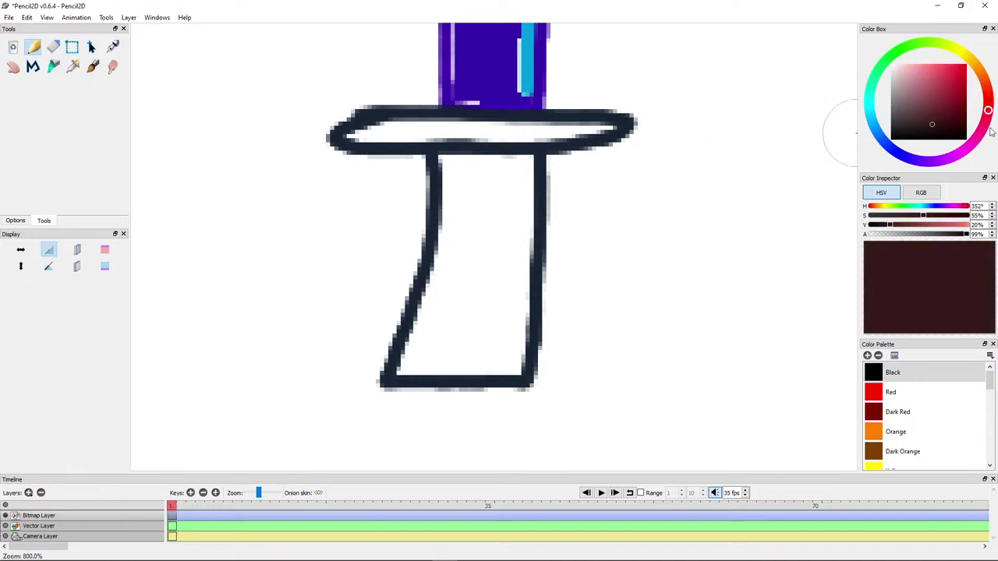
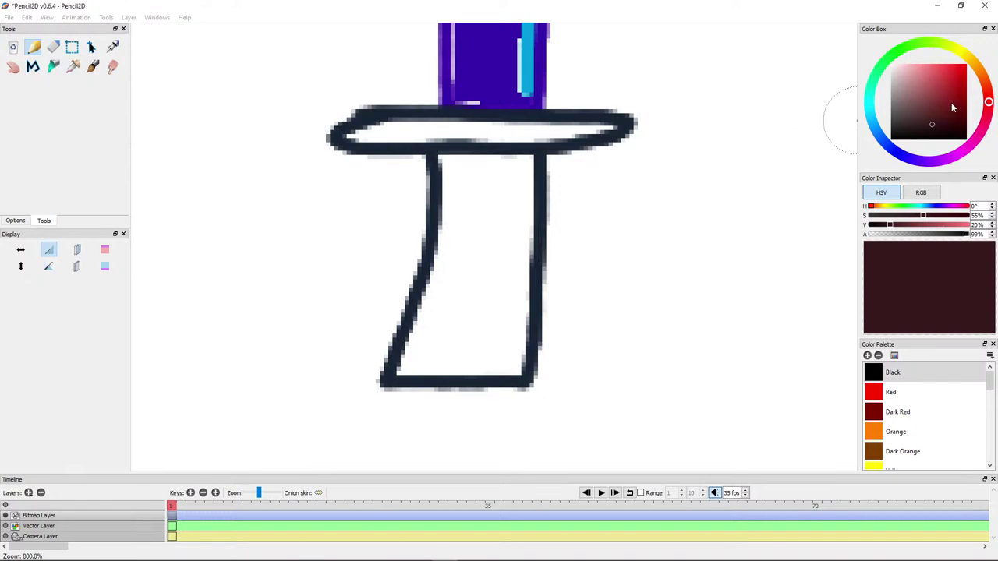
drag(951, 102, 967, 105)
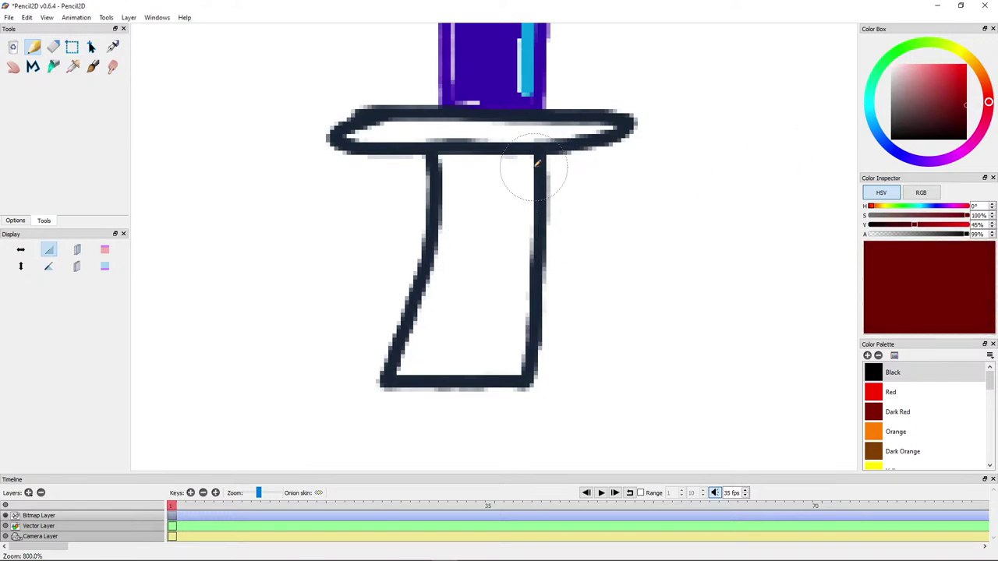
mouse_move(533, 169)
mouse_down()
mouse_move(434, 232)
mouse_move(510, 201)
mouse_move(519, 172)
mouse_move(503, 169)
mouse_move(537, 187)
mouse_move(476, 233)
mouse_move(456, 277)
mouse_move(432, 291)
mouse_move(434, 267)
mouse_move(425, 335)
mouse_move(413, 332)
mouse_move(465, 290)
mouse_move(511, 277)
mouse_move(522, 314)
mouse_move(525, 239)
mouse_move(492, 251)
mouse_move(435, 300)
mouse_up()
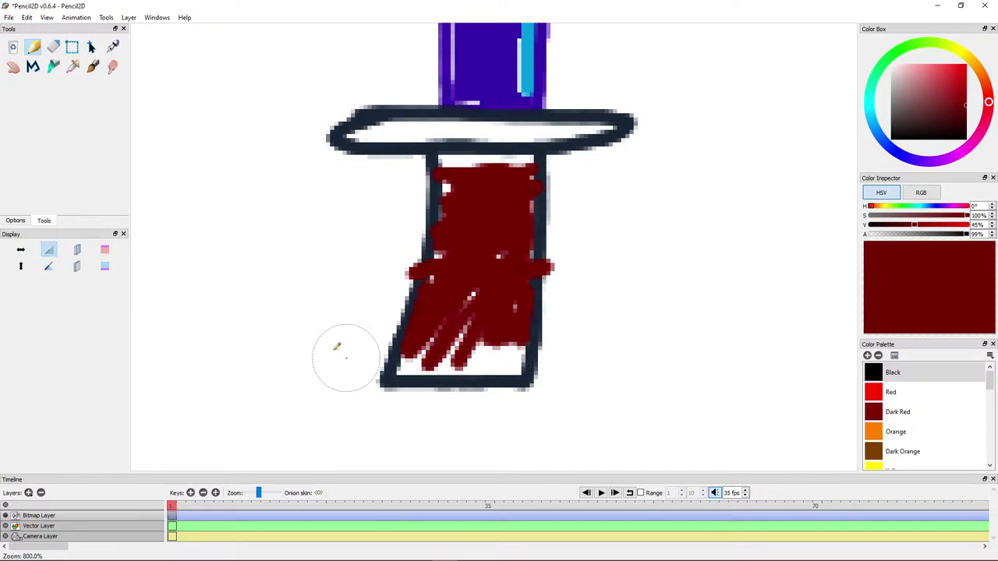
Step: Sample the dark navy from the guard's outline and shade the base of the handle with the pencil
click(73, 66)
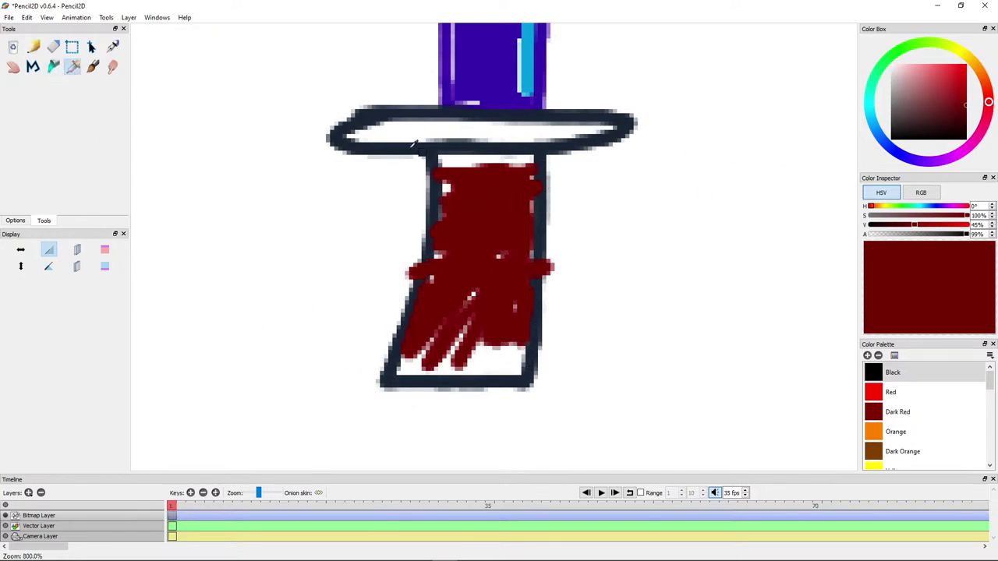
click(422, 153)
click(32, 48)
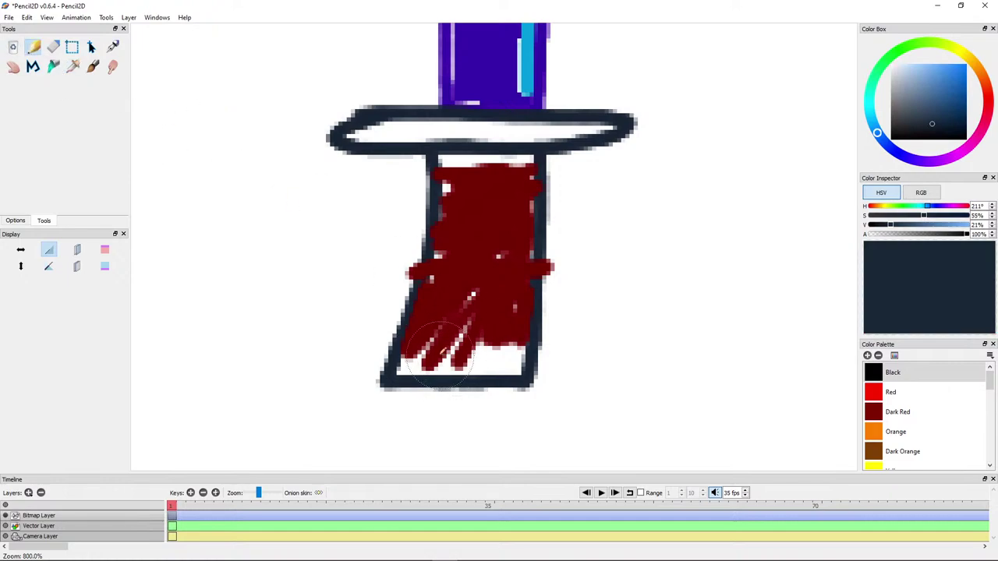
mouse_move(457, 351)
mouse_down()
mouse_move(431, 345)
mouse_move(532, 351)
mouse_move(480, 373)
mouse_move(397, 365)
mouse_move(414, 371)
mouse_move(433, 355)
mouse_up()
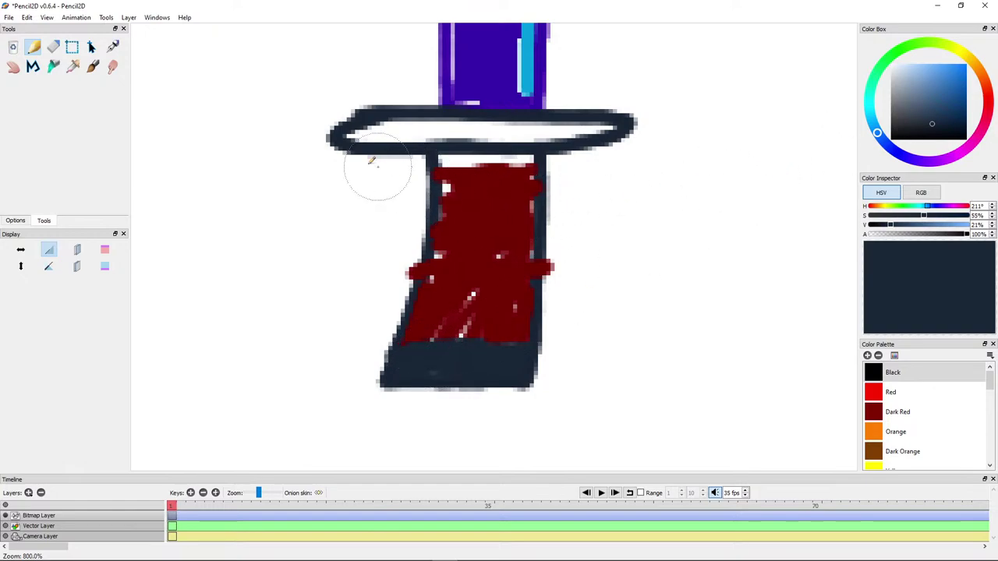
Step: Sample the dark red from the handle and pencil over the white gaps left in its red area
click(72, 67)
click(441, 197)
click(31, 45)
scroll(426, 189, up, 1)
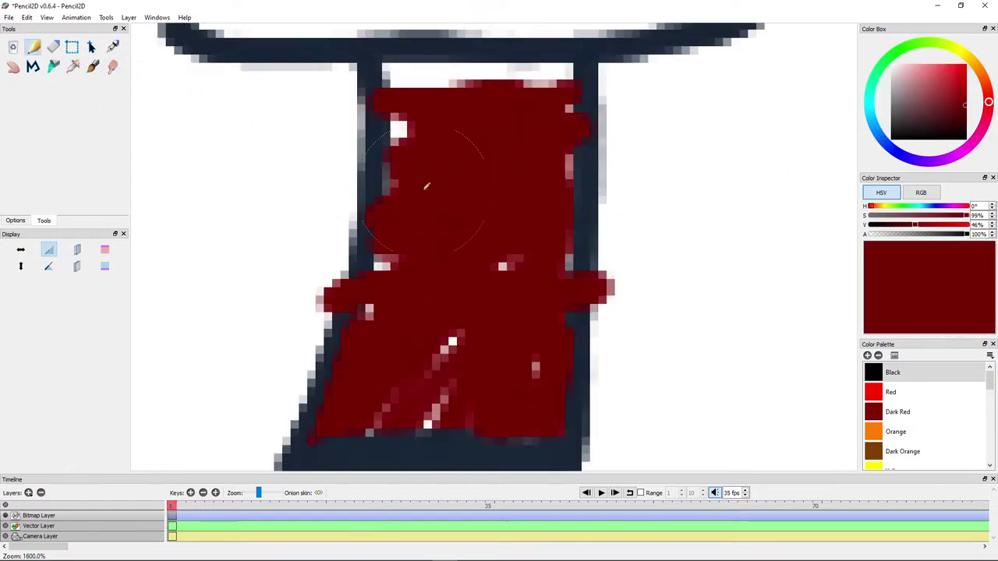
mouse_move(398, 131)
mouse_down()
mouse_move(395, 277)
mouse_move(380, 297)
mouse_move(370, 360)
mouse_move(454, 368)
mouse_move(450, 405)
mouse_move(476, 405)
mouse_move(494, 380)
mouse_move(434, 314)
mouse_move(457, 355)
mouse_move(439, 375)
mouse_move(544, 259)
mouse_move(554, 174)
mouse_up()
Step: Set the colour to black and pencil four slanted wrapping bands across the red handle
drag(908, 117, 849, 180)
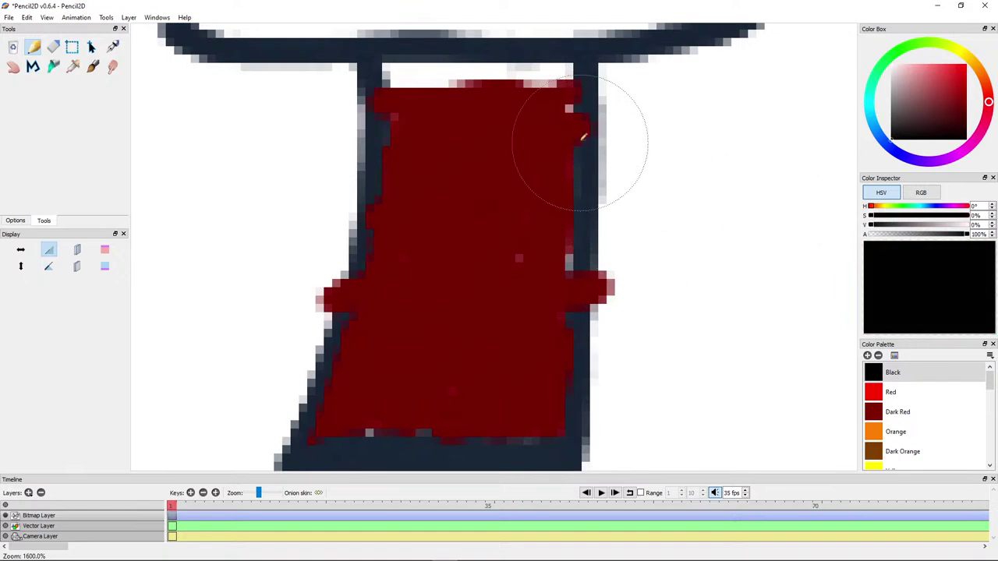
drag(577, 131, 355, 168)
drag(363, 236, 600, 205)
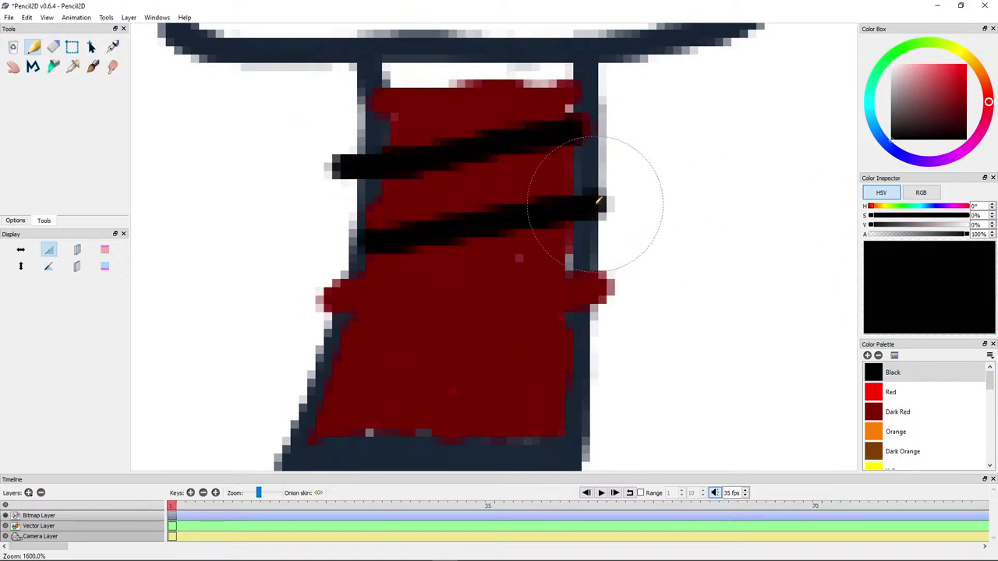
click(575, 271)
drag(576, 271, 339, 338)
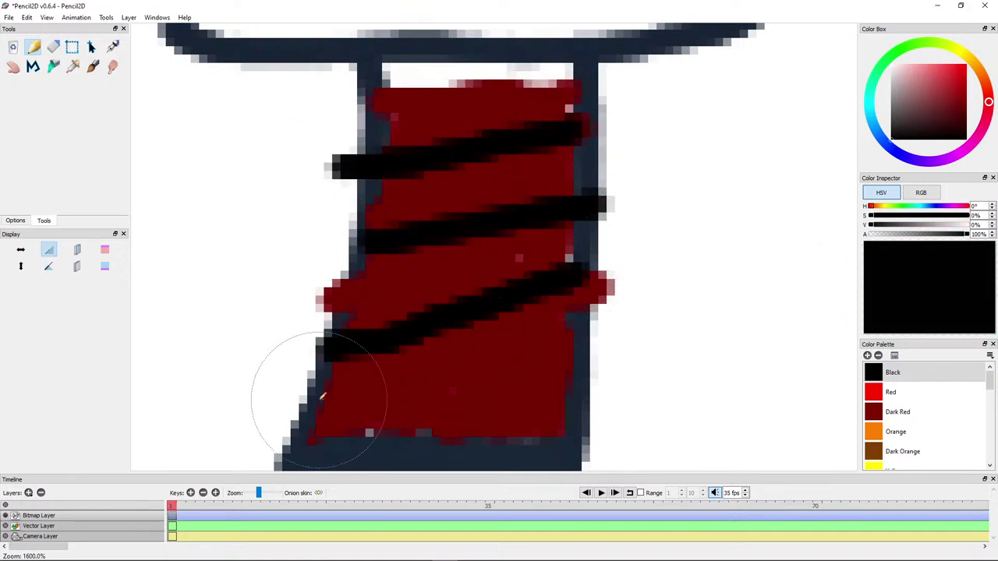
drag(323, 394, 575, 376)
scroll(329, 314, down, 5)
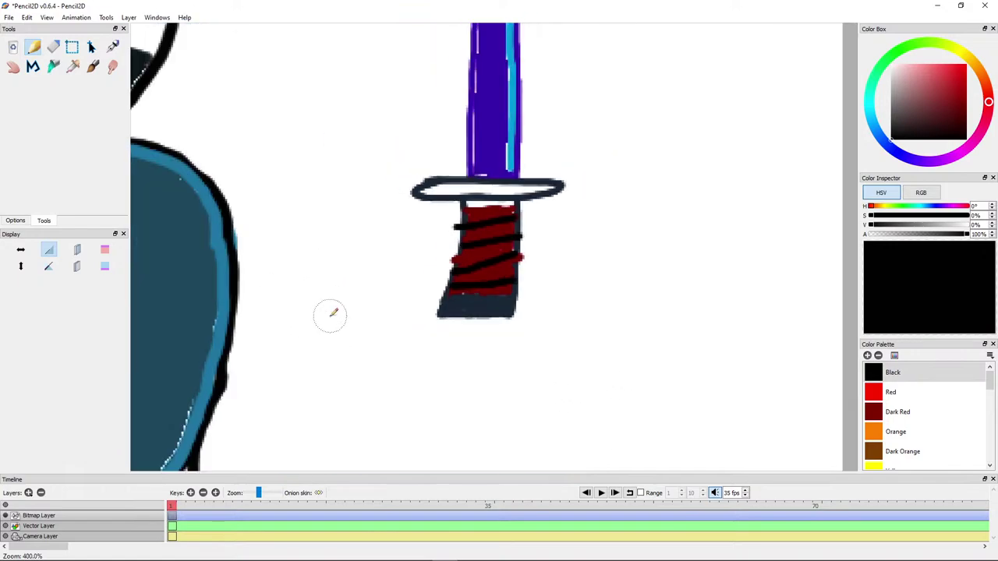
scroll(710, 221, up, 3)
scroll(710, 221, down, 4)
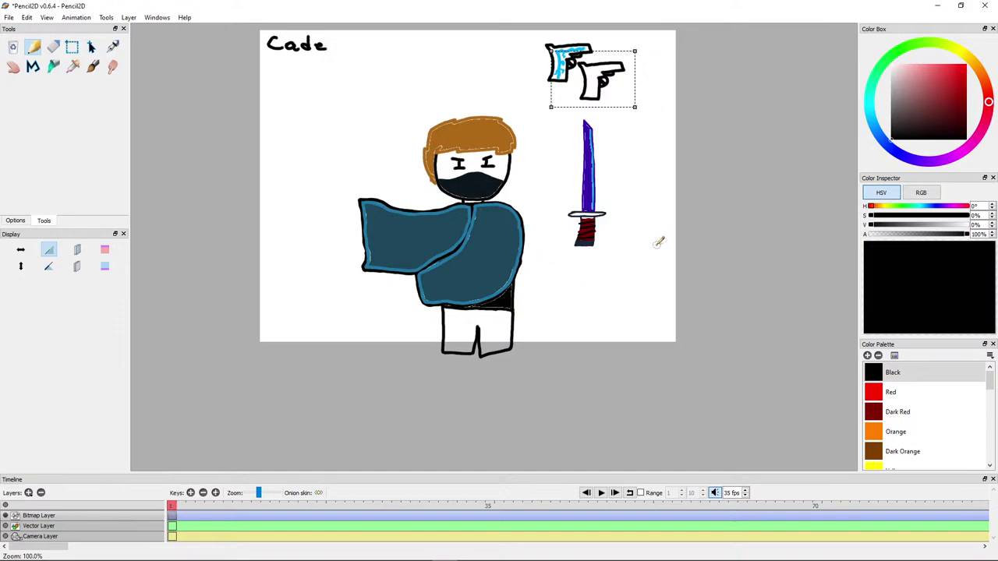
scroll(538, 258, up, 2)
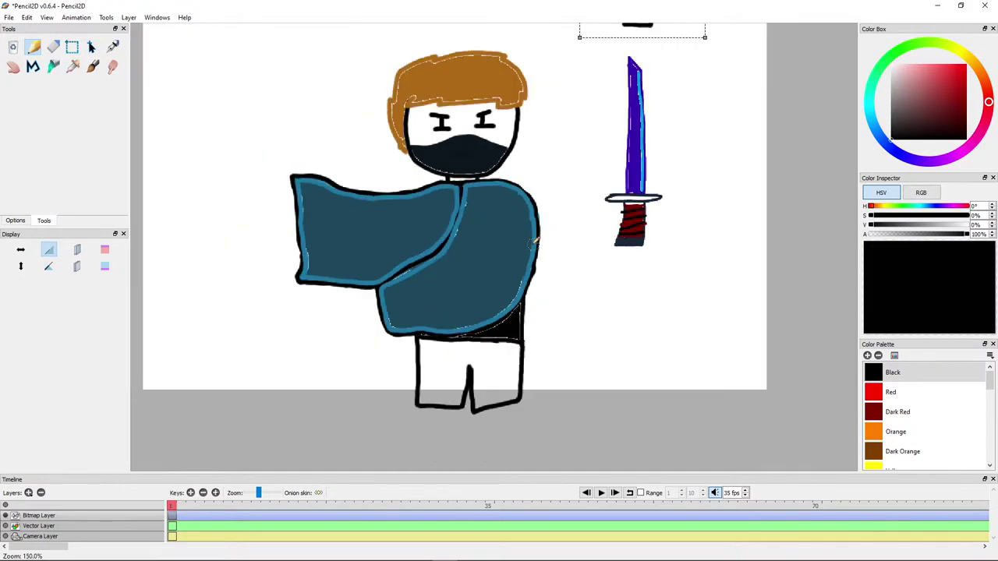
drag(451, 177, 452, 199)
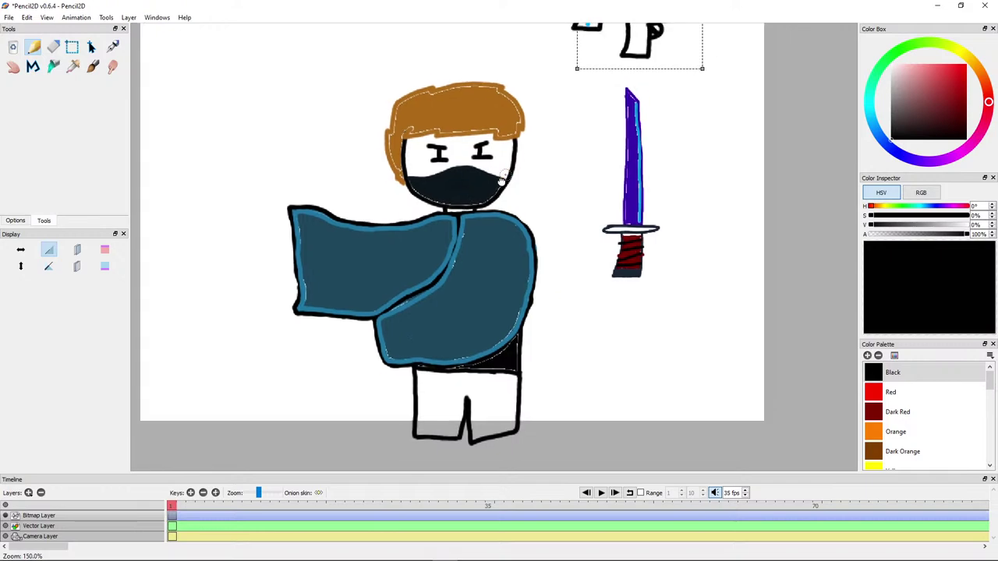
scroll(456, 193, up, 3)
scroll(457, 195, up, 1)
scroll(457, 195, down, 1)
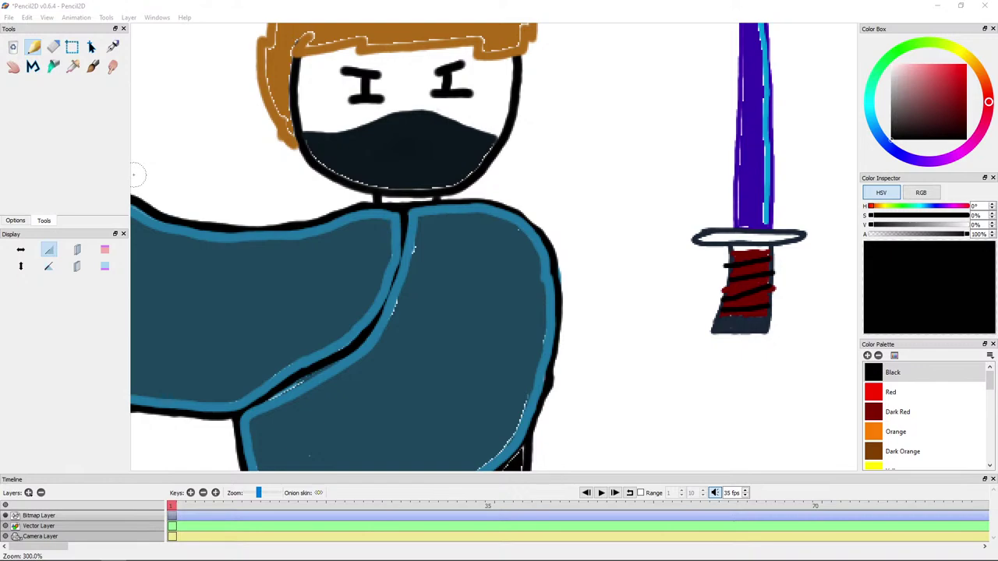
scroll(428, 265, up, 1)
scroll(428, 271, down, 2)
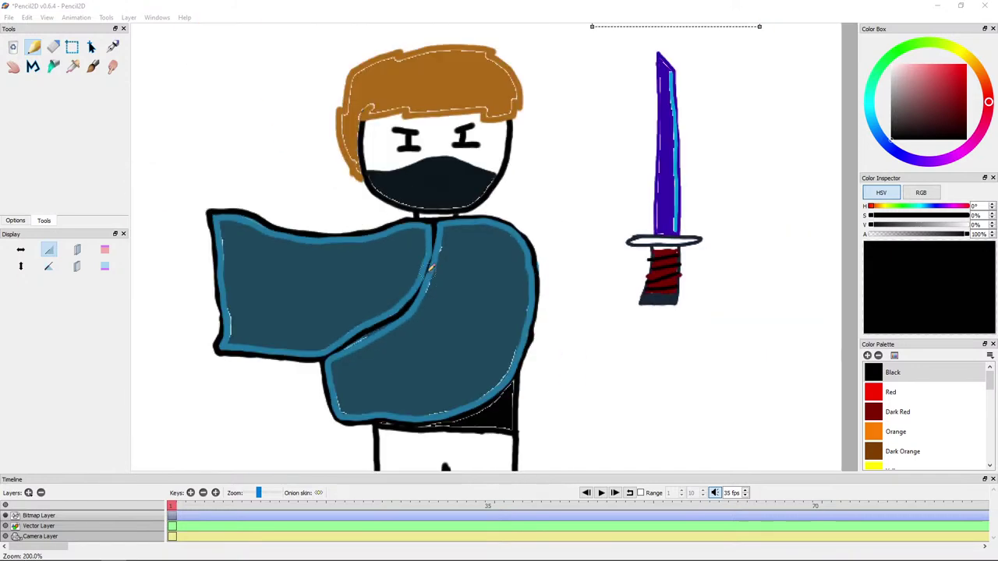
Step: Sample the dark teal from the cape and pencil over the white gaps along the right half's front edge near the centre seam
scroll(428, 271, up, 1)
scroll(430, 269, up, 3)
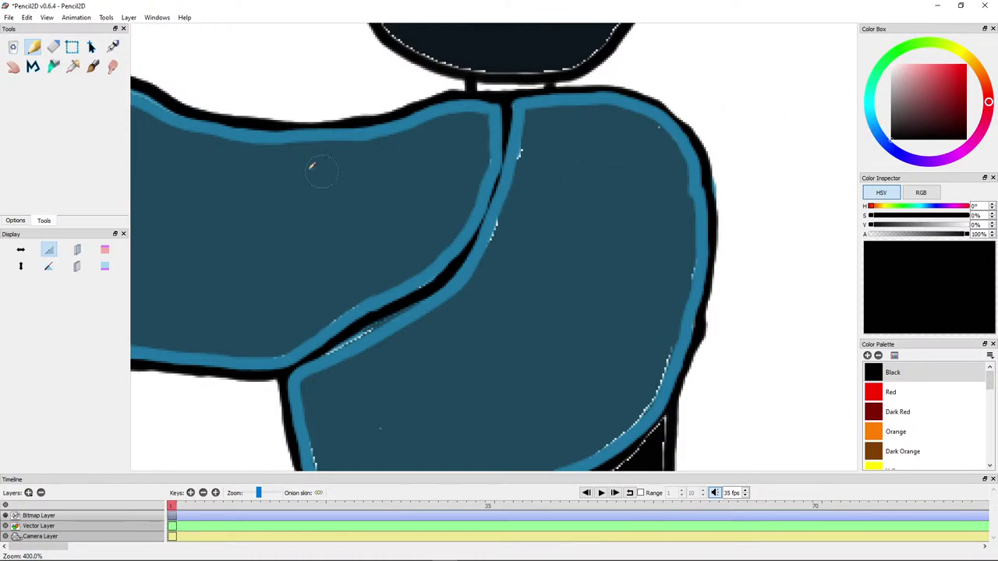
click(72, 67)
click(162, 148)
click(32, 47)
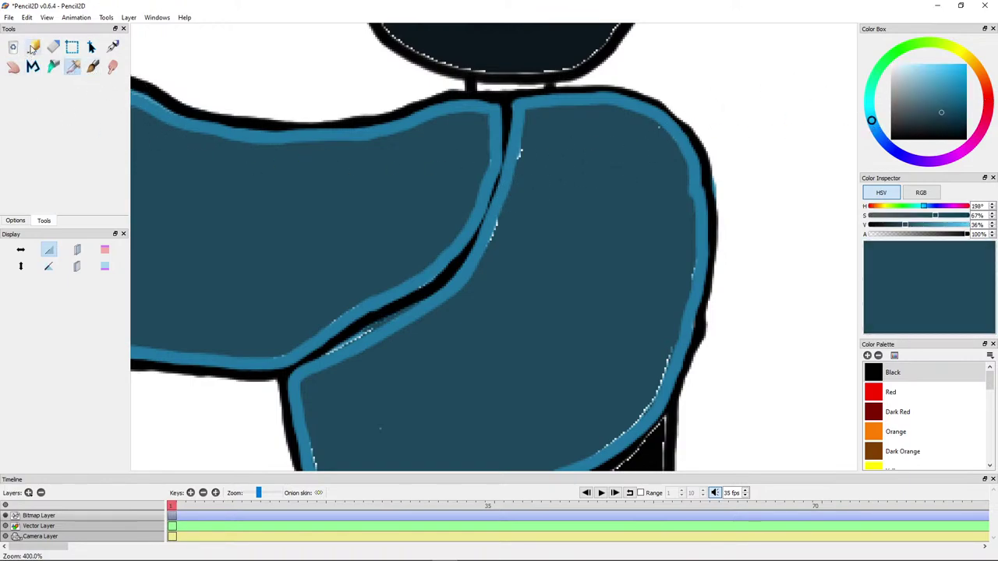
scroll(577, 166, up, 2)
drag(538, 178, 483, 267)
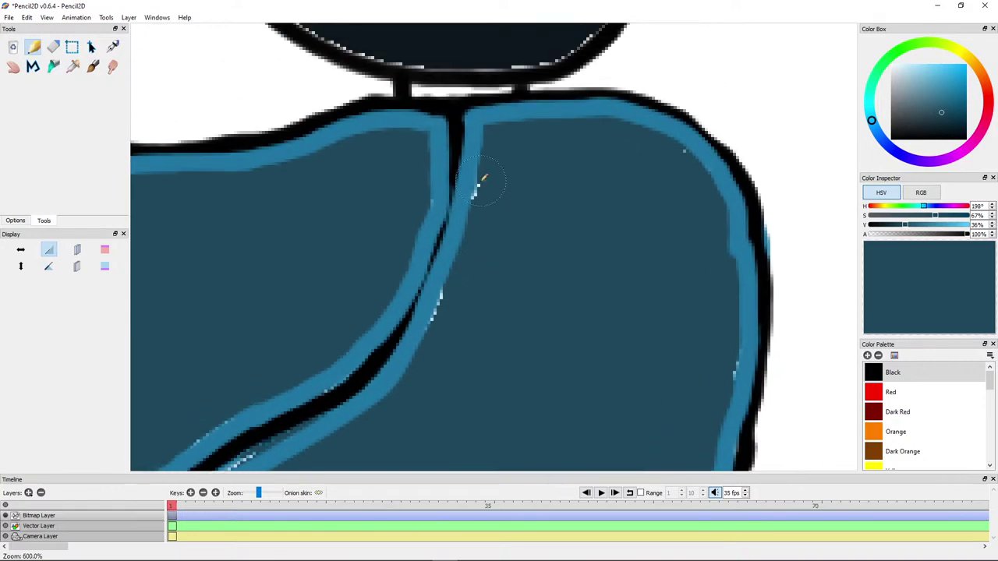
drag(482, 183, 480, 188)
mouse_move(488, 292)
mouse_down()
mouse_move(512, 188)
mouse_move(494, 176)
mouse_move(478, 204)
mouse_move(482, 179)
mouse_move(471, 205)
mouse_up()
drag(399, 340, 492, 233)
Step: Pencil over the light speck at the right shoulder and the white gaps along the cape's outer right border in dark teal
drag(388, 225, 199, 230)
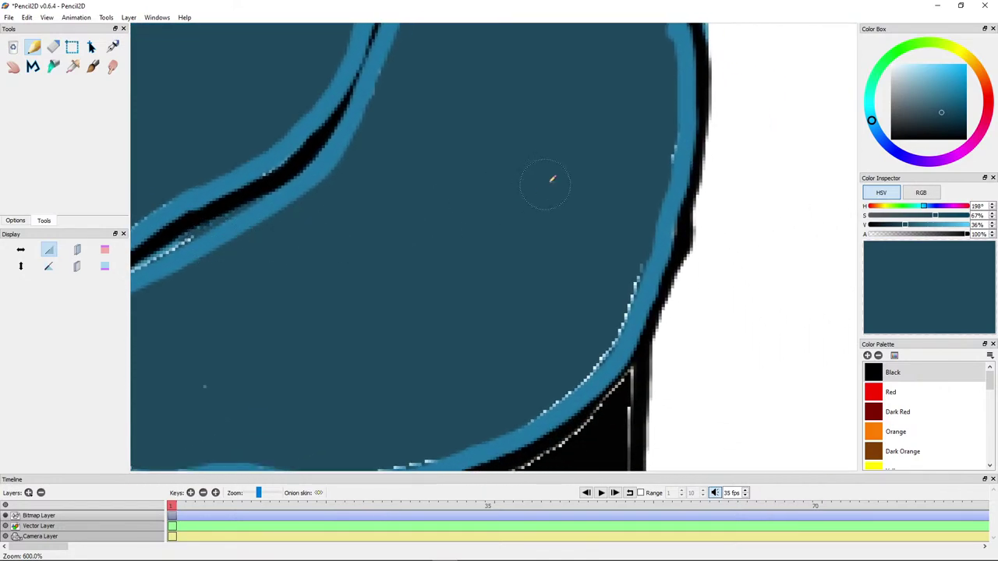
drag(569, 66, 445, 236)
drag(499, 105, 499, 106)
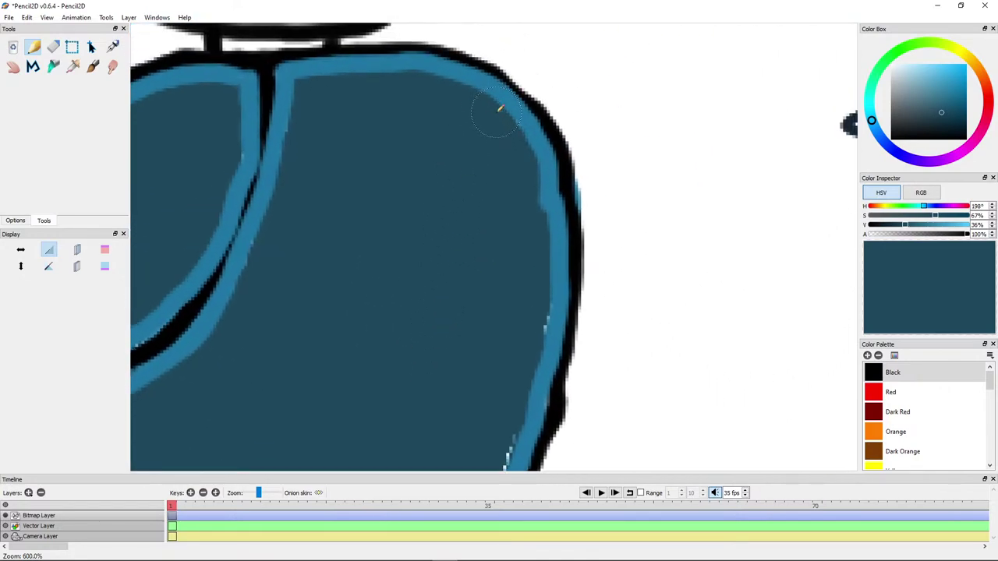
drag(520, 272, 505, 120)
drag(523, 188, 529, 149)
mouse_move(491, 254)
mouse_down()
mouse_move(512, 169)
mouse_move(481, 300)
mouse_move(404, 378)
mouse_move(386, 360)
mouse_move(591, 160)
mouse_up()
scroll(505, 195, up, 1)
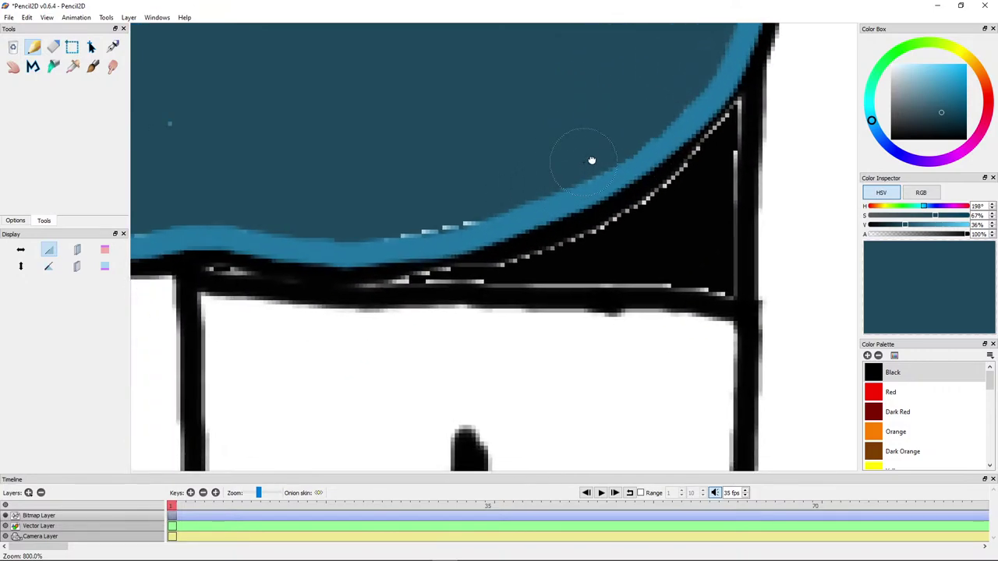
Step: Cover the white gaps along the cape's bottom border and its lower-left corner with dark teal pencil strokes
drag(489, 219, 394, 231)
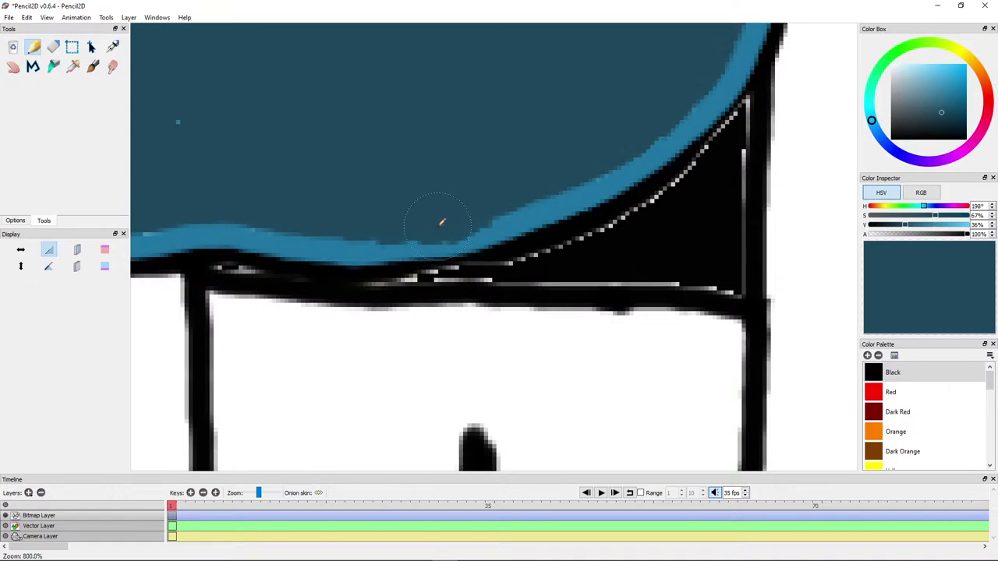
drag(367, 170, 624, 249)
mouse_move(310, 243)
mouse_down()
mouse_move(319, 297)
mouse_move(335, 307)
mouse_up()
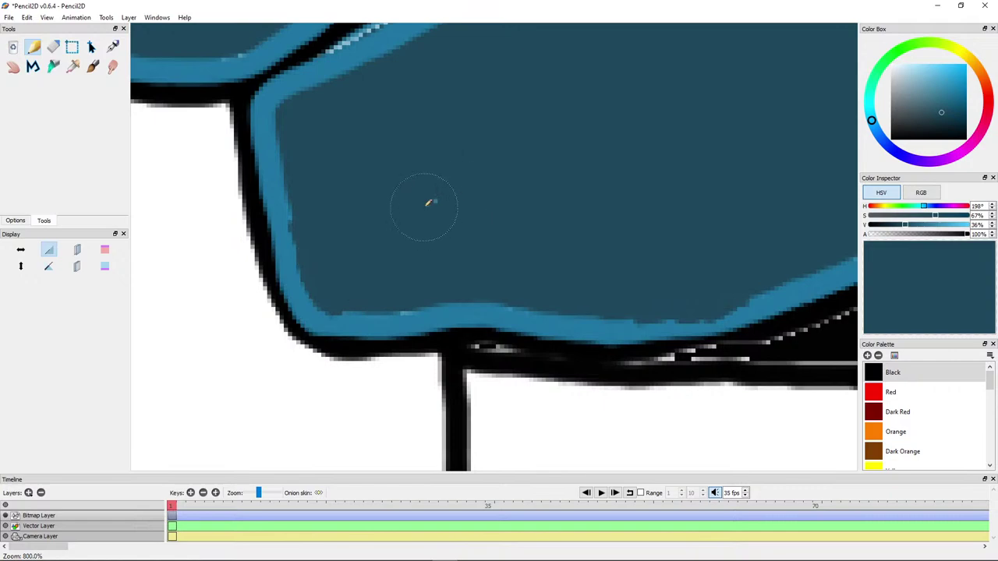
scroll(464, 159, down, 1)
drag(457, 177, 457, 313)
drag(367, 169, 340, 345)
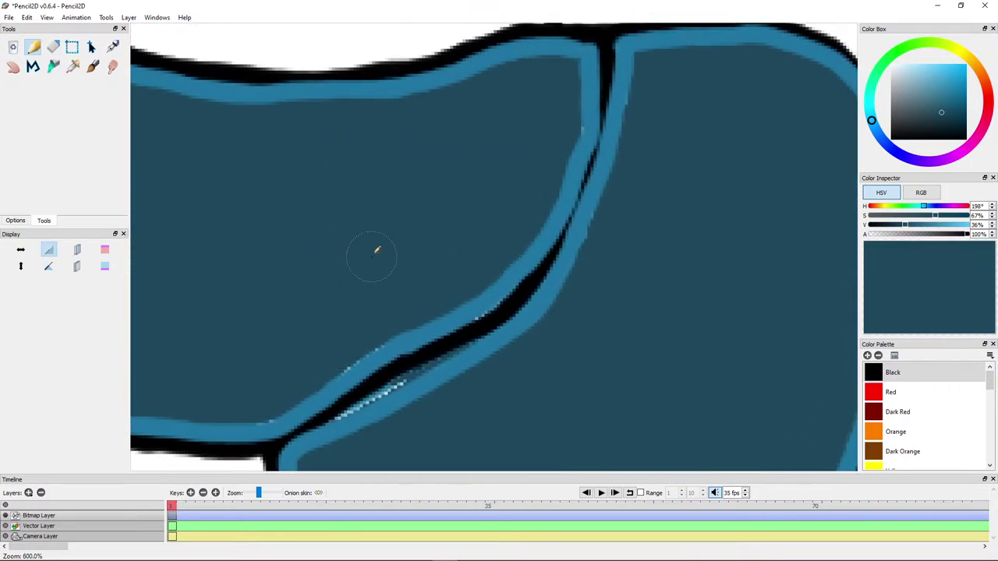
Step: Pencil dark teal over the white gaps along the outer edge of the cape's outstretched left half
drag(452, 239, 746, 258)
scroll(304, 148, up, 3)
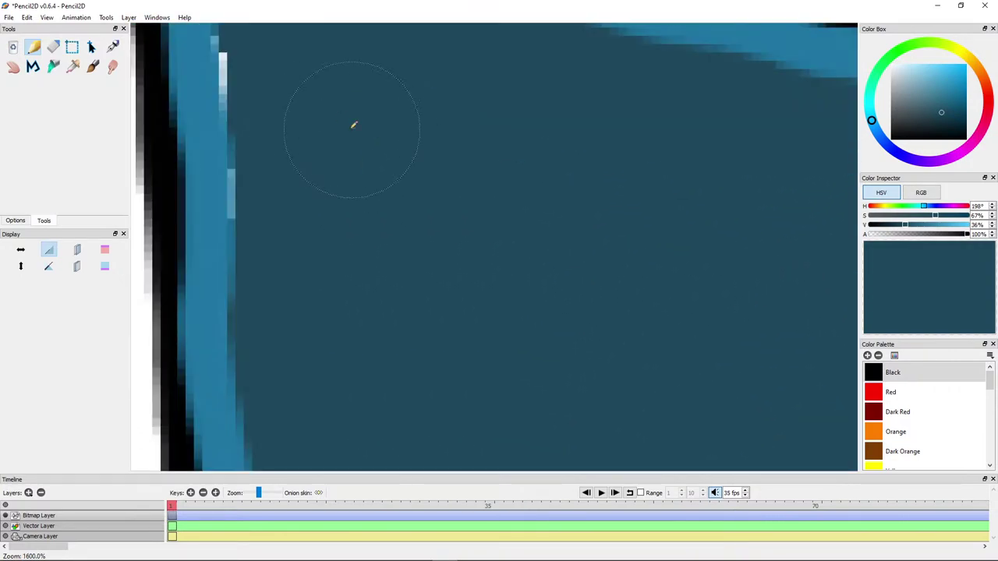
scroll(294, 148, down, 2)
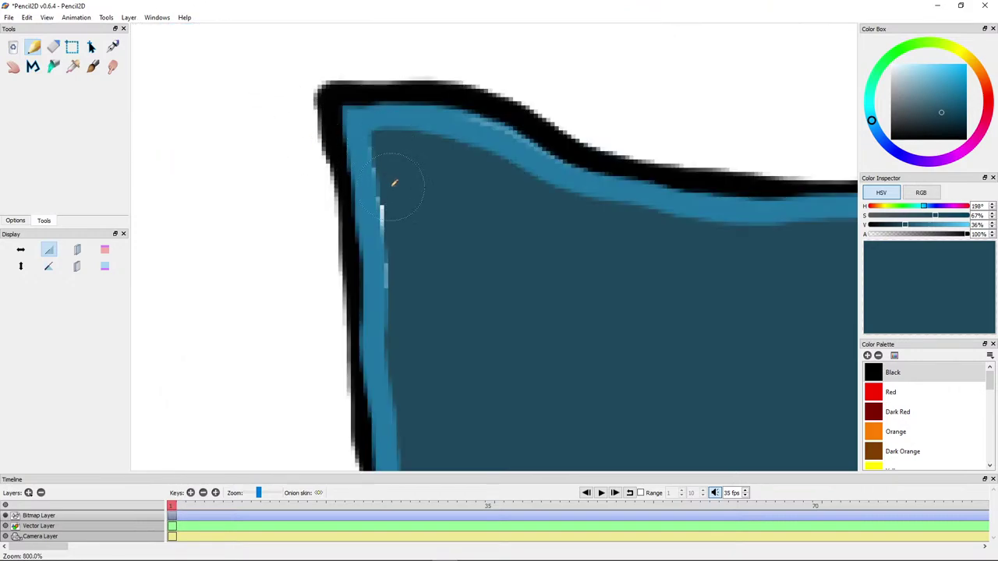
drag(382, 167, 397, 288)
drag(448, 352, 437, 99)
mouse_move(412, 230)
mouse_down()
mouse_move(407, 254)
mouse_move(397, 209)
mouse_move(408, 336)
mouse_up()
Step: Examine the cape's seam, shoulder and lower border, and the whole drawing, for remaining white gaps
scroll(583, 230, down, 3)
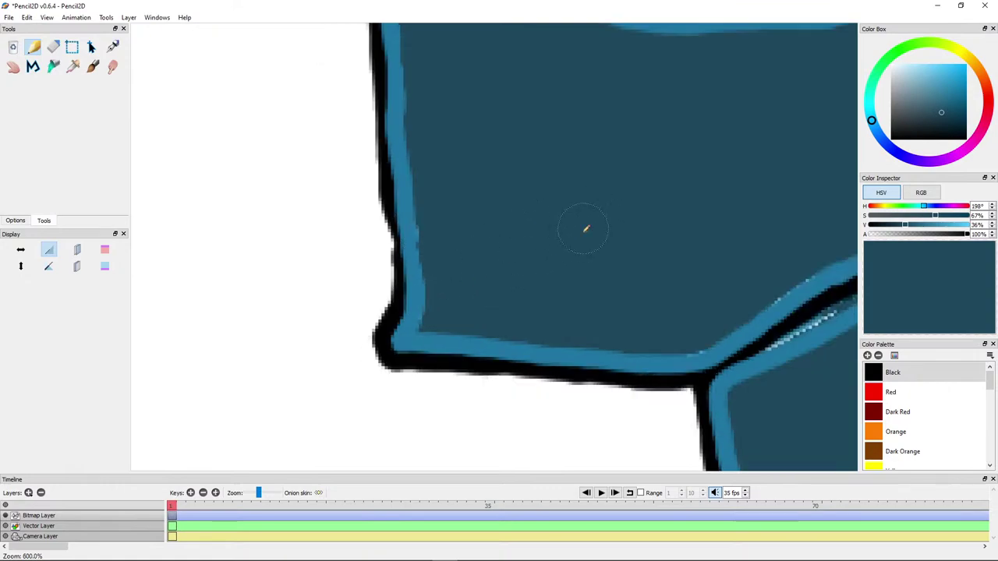
drag(638, 255, 371, 261)
scroll(406, 307, up, 4)
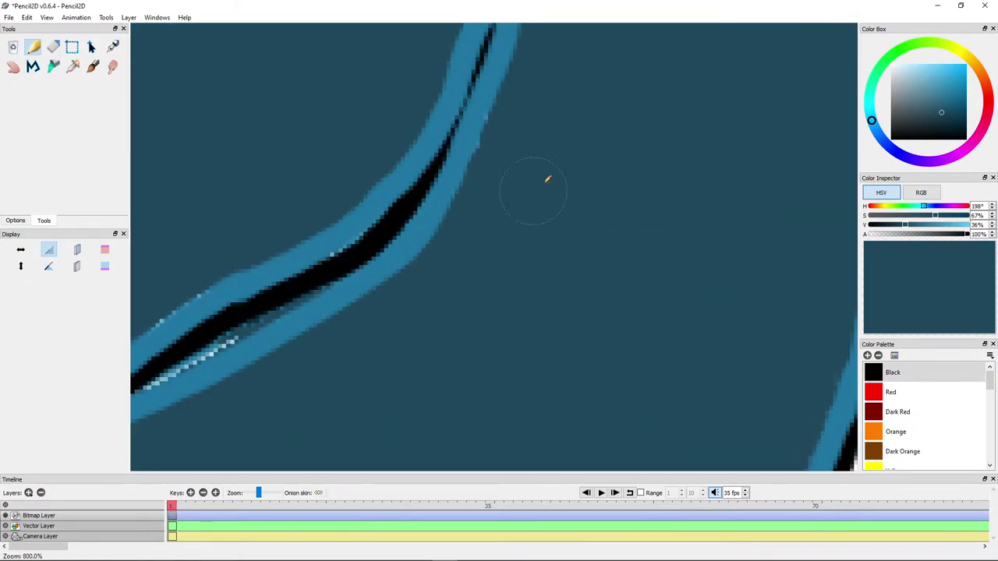
drag(538, 207, 432, 355)
drag(422, 183, 388, 211)
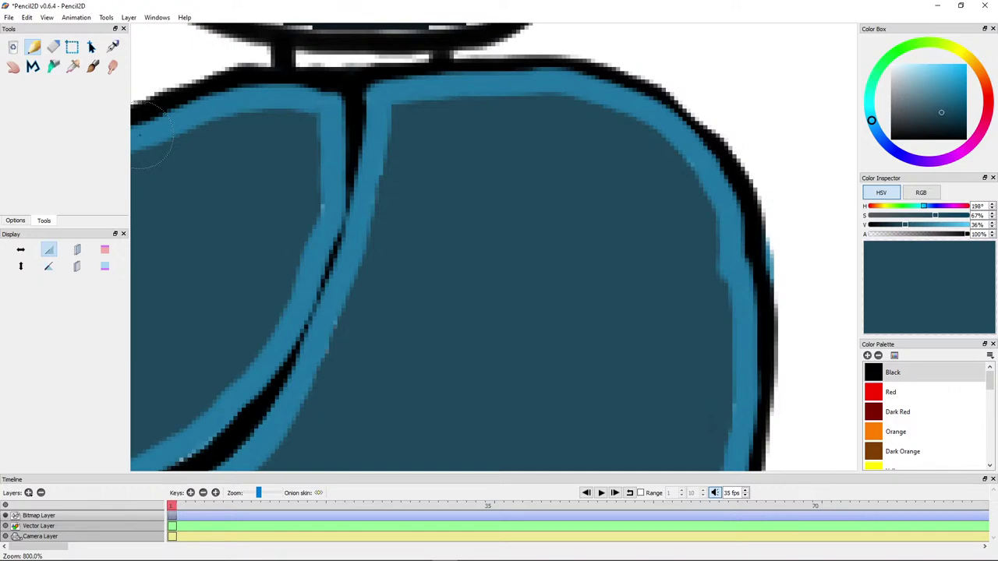
key(alt+Tab)
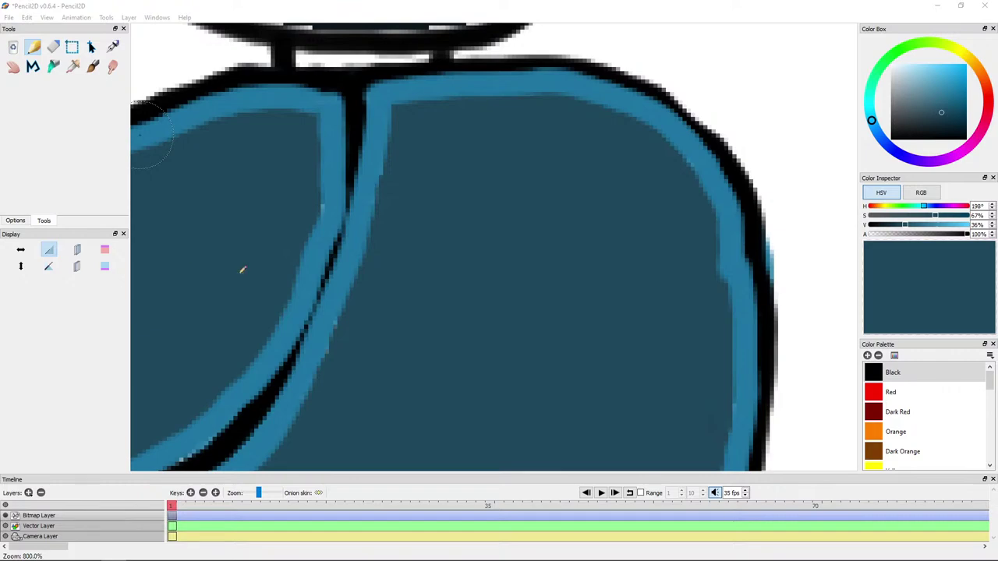
scroll(455, 257, down, 1)
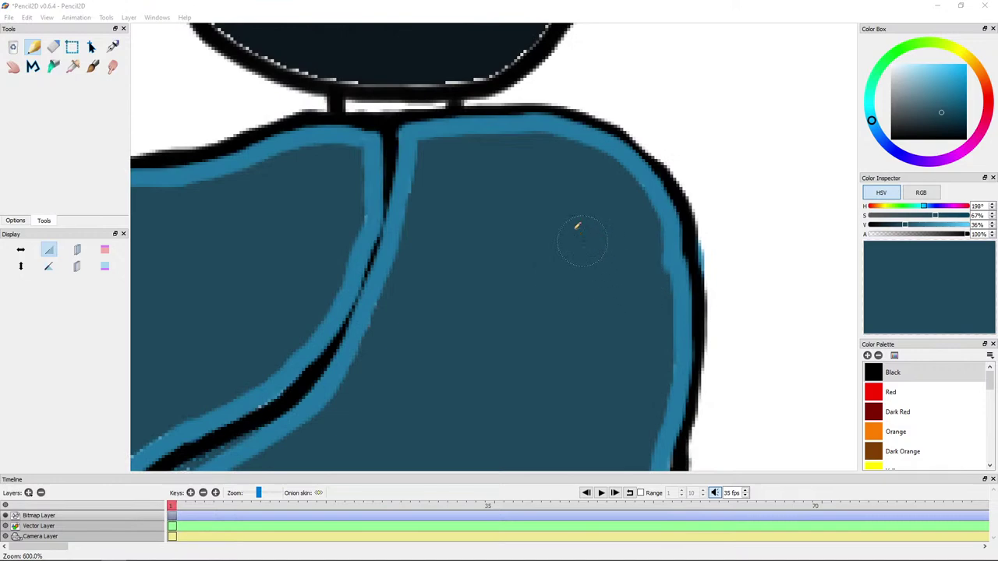
click(483, 297)
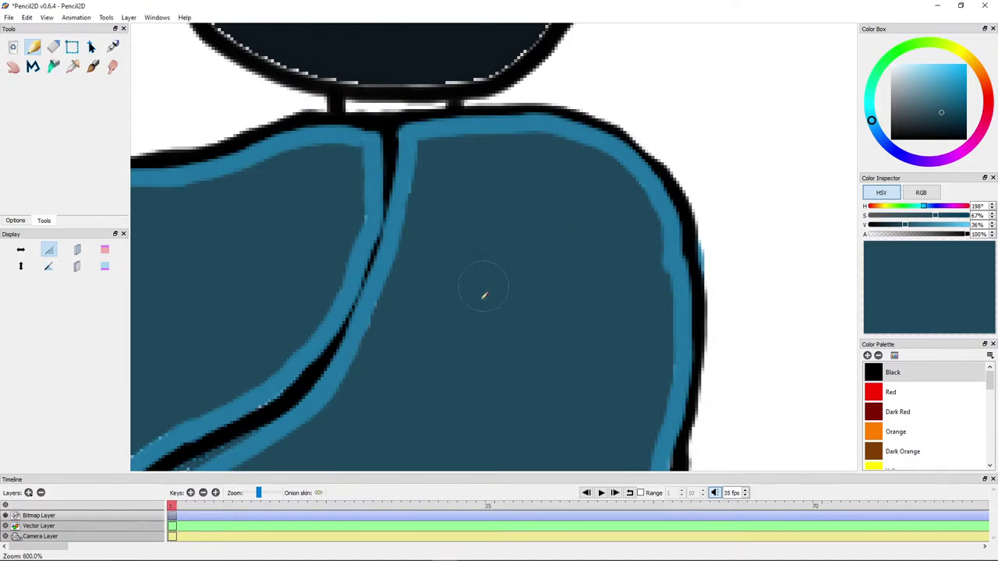
scroll(482, 278, down, 2)
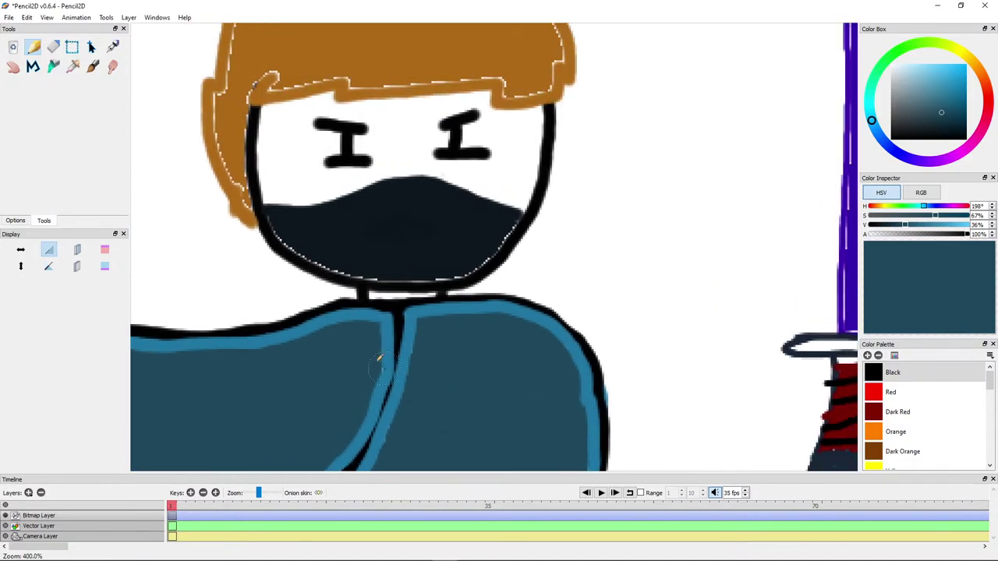
drag(380, 359, 474, 338)
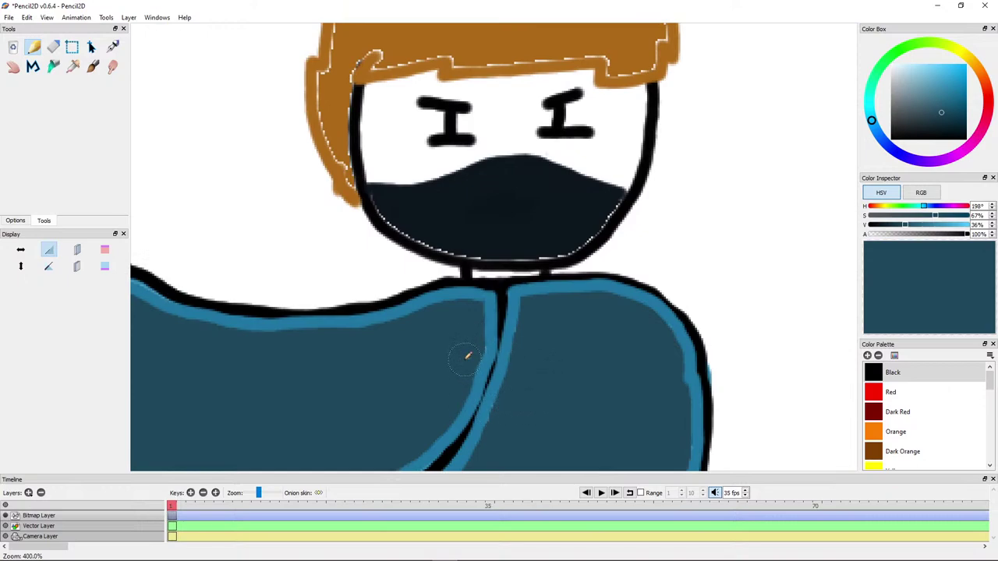
scroll(474, 390, down, 4)
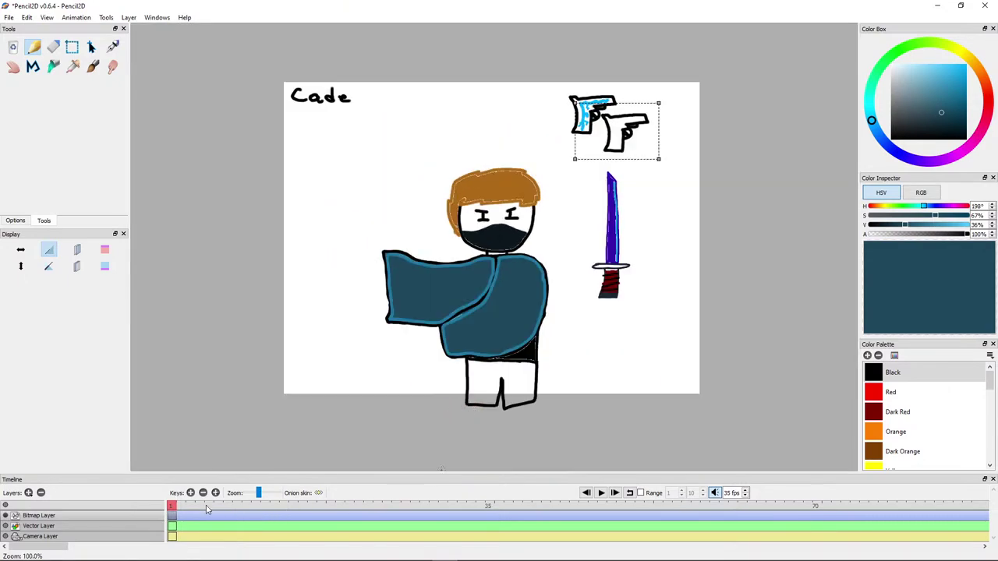
Step: Add a blank keyframe at frame 2 of the bitmap layer and set the drawing colour to black
click(206, 509)
click(178, 507)
click(191, 493)
scroll(290, 363, up, 3)
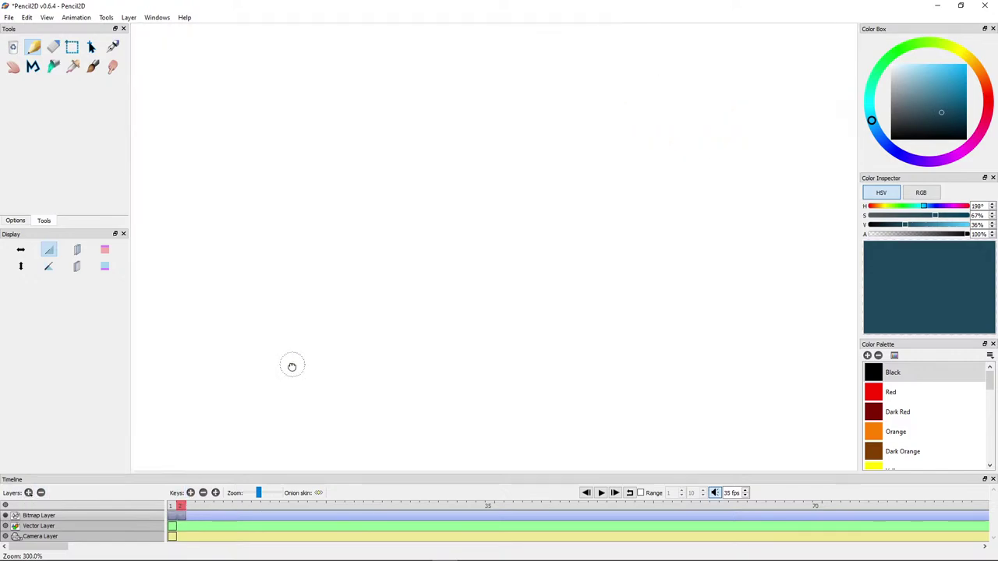
key(ctrl+minus)
key(ctrl+minus)
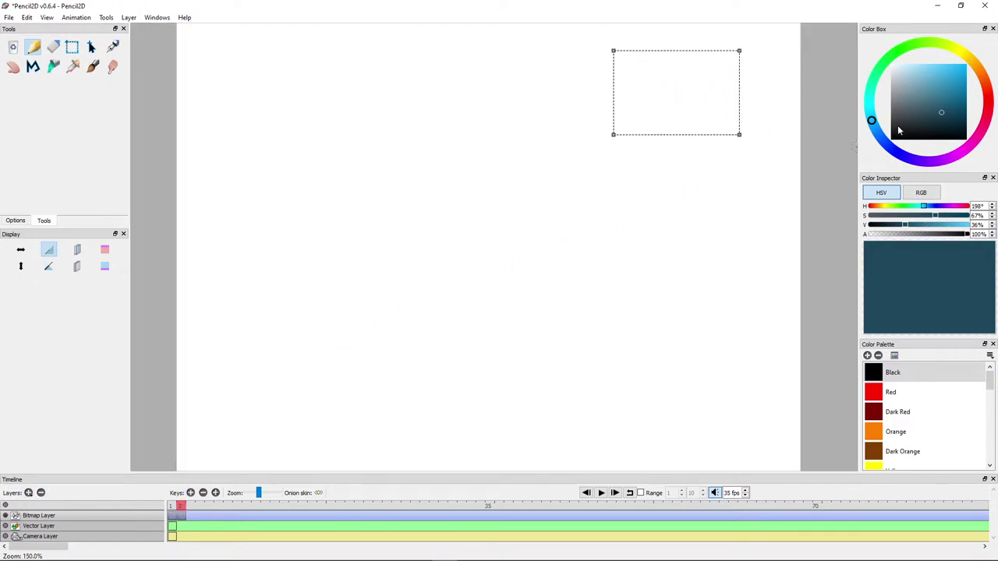
drag(899, 130, 890, 141)
key(ctrl+equal)
key(ctrl+equal)
mouse_move(357, 162)
mouse_down()
mouse_move(339, 254)
mouse_move(373, 337)
mouse_move(425, 343)
mouse_up()
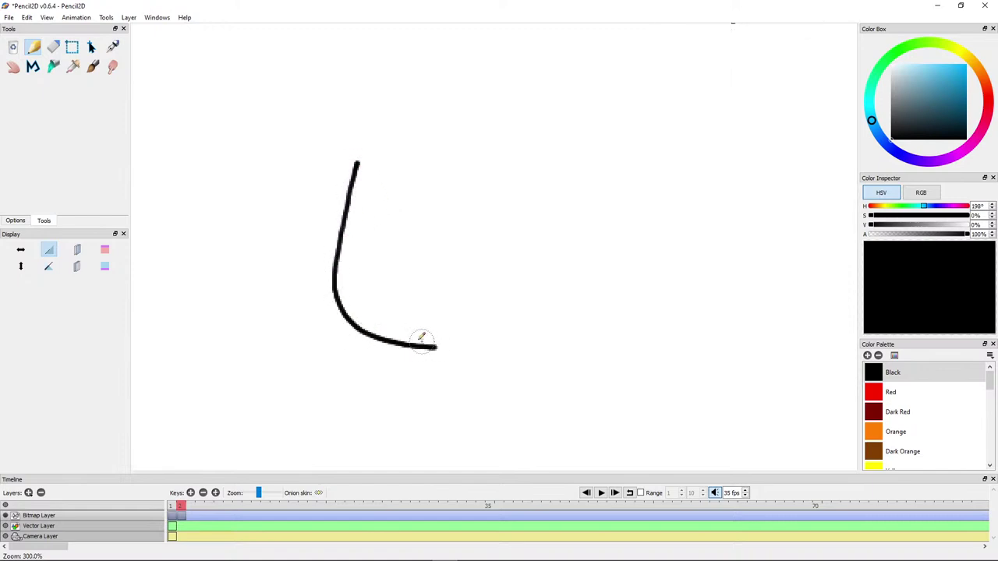
key(ctrl+z)
mouse_move(319, 155)
mouse_down()
mouse_move(307, 227)
mouse_move(362, 306)
mouse_move(460, 294)
mouse_up()
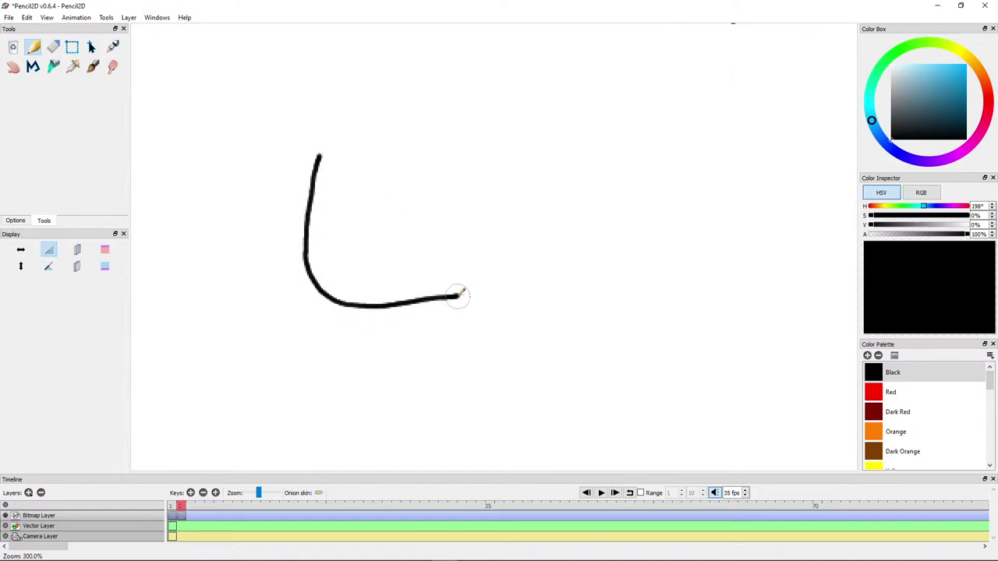
key(ctrl+z)
Step: Pencil a curved black line for the left cheek and chin of a new face on frame 2
mouse_move(333, 156)
mouse_down()
mouse_move(329, 268)
mouse_move(445, 294)
mouse_up()
drag(363, 177, 394, 205)
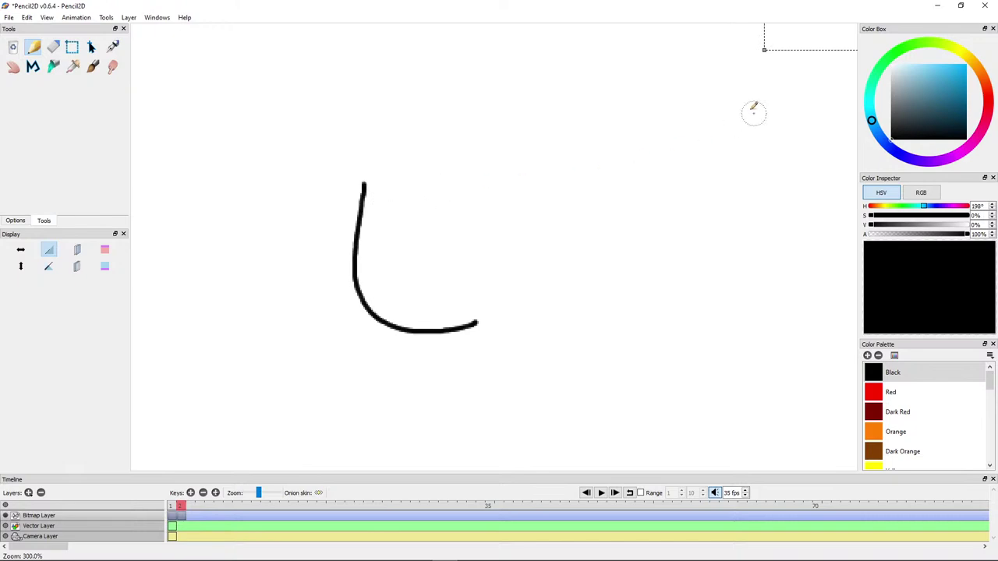
scroll(395, 111, up, 1)
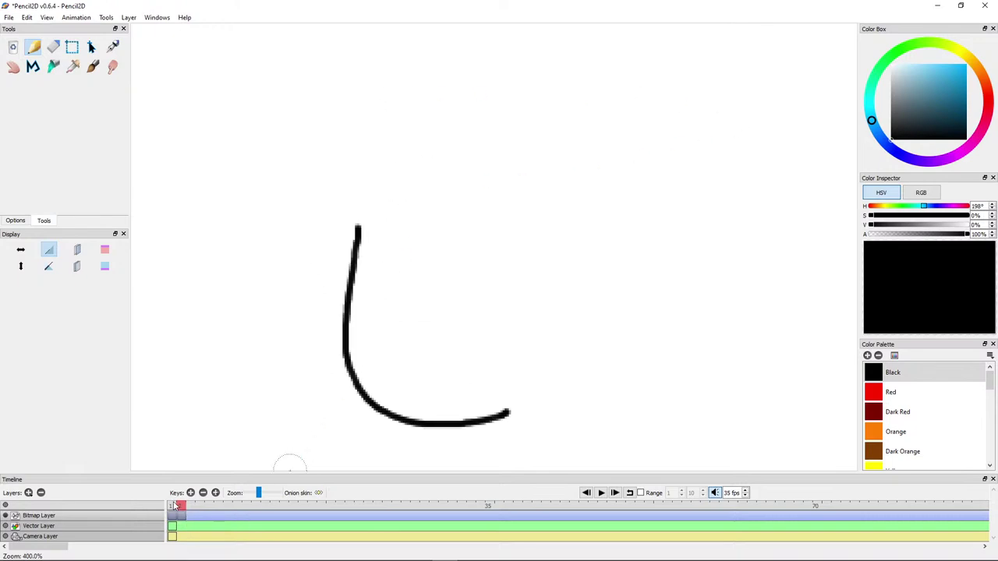
click(173, 506)
click(183, 508)
mouse_move(350, 134)
mouse_down()
mouse_move(377, 115)
mouse_move(432, 113)
mouse_move(421, 126)
mouse_move(466, 178)
mouse_up()
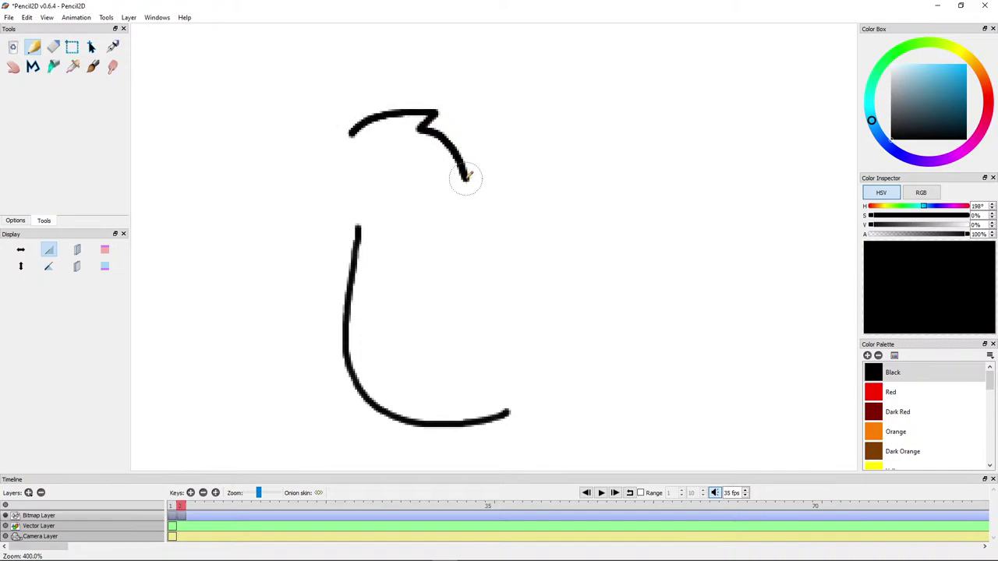
key(ctrl+z)
mouse_move(354, 136)
mouse_down()
mouse_move(415, 125)
mouse_move(484, 131)
mouse_move(495, 137)
mouse_move(472, 145)
mouse_move(498, 181)
mouse_move(481, 181)
mouse_move(491, 213)
mouse_up()
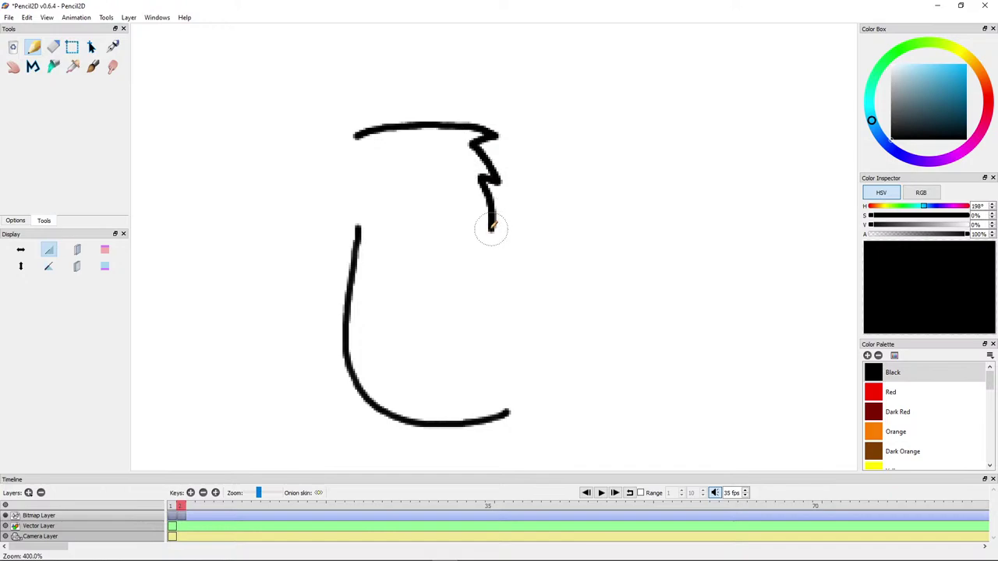
key(ctrl+z)
Step: Pencil a jagged black fringe across the forehead and a curved outline over the top of the hair
mouse_move(382, 134)
mouse_down()
mouse_move(344, 182)
mouse_move(351, 175)
mouse_move(372, 242)
mouse_move(379, 223)
mouse_move(436, 260)
mouse_move(437, 243)
mouse_move(473, 259)
mouse_up()
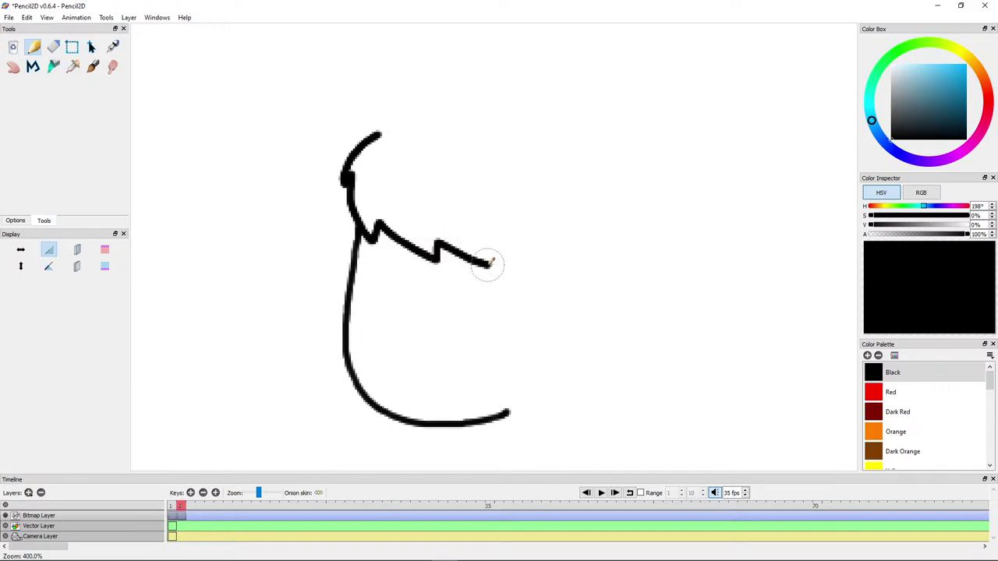
mouse_move(381, 132)
mouse_down()
mouse_move(463, 138)
mouse_move(512, 169)
mouse_up()
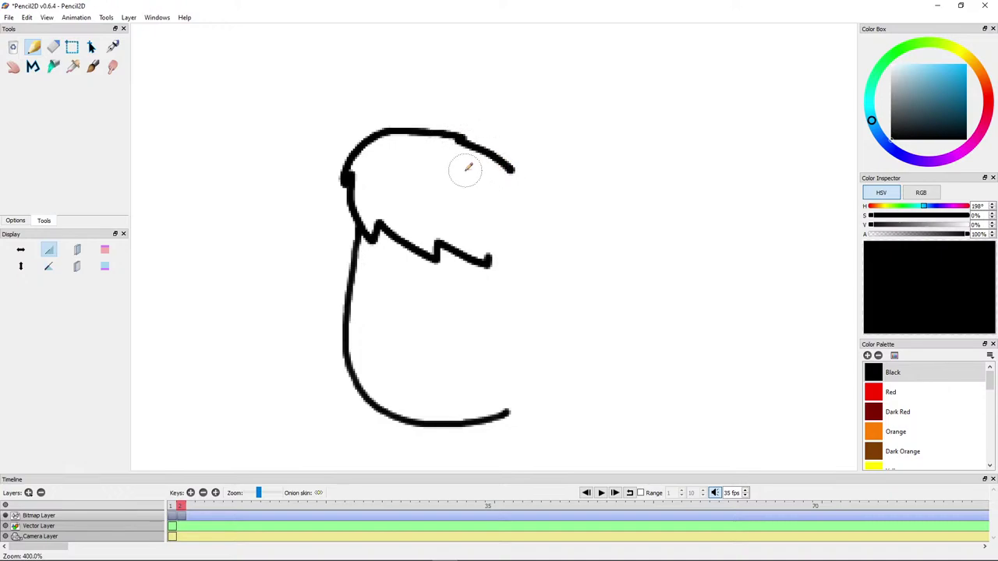
key(ctrl+z)
mouse_move(379, 134)
mouse_down()
mouse_move(479, 124)
mouse_move(465, 134)
mouse_move(520, 146)
mouse_move(578, 186)
mouse_up()
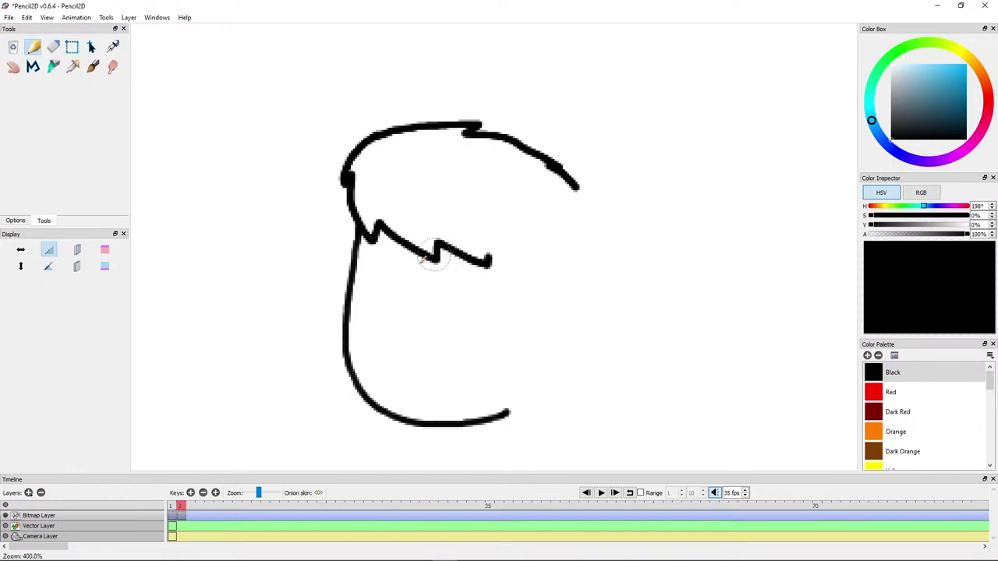
Step: Pencil a pointed sideburn down from the end of the fringe and a rounded ear beside it
drag(446, 290, 454, 206)
scroll(490, 171, up, 2)
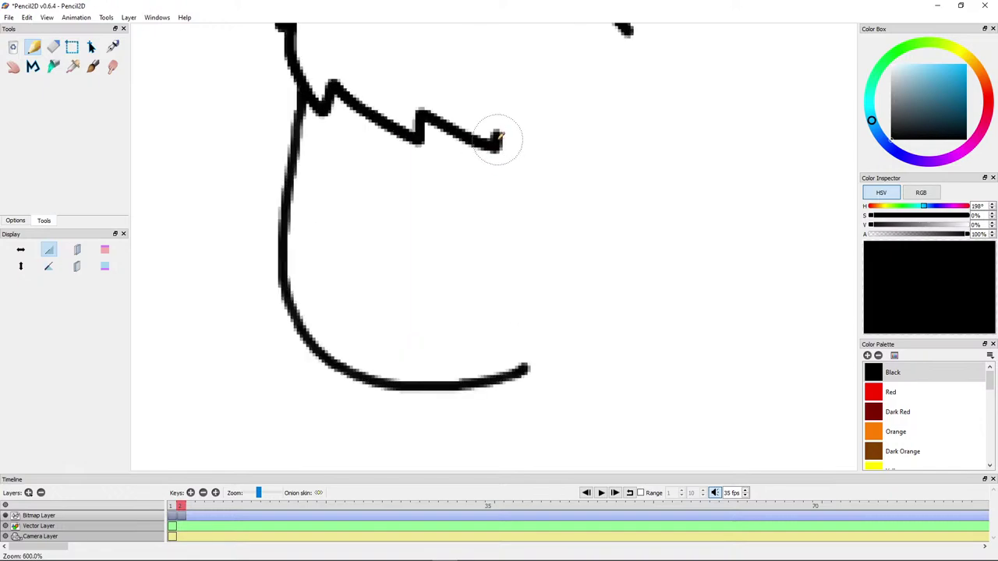
mouse_move(499, 139)
mouse_down()
mouse_move(472, 265)
mouse_move(525, 149)
mouse_move(524, 162)
mouse_move(557, 167)
mouse_move(564, 195)
mouse_move(408, 297)
mouse_up()
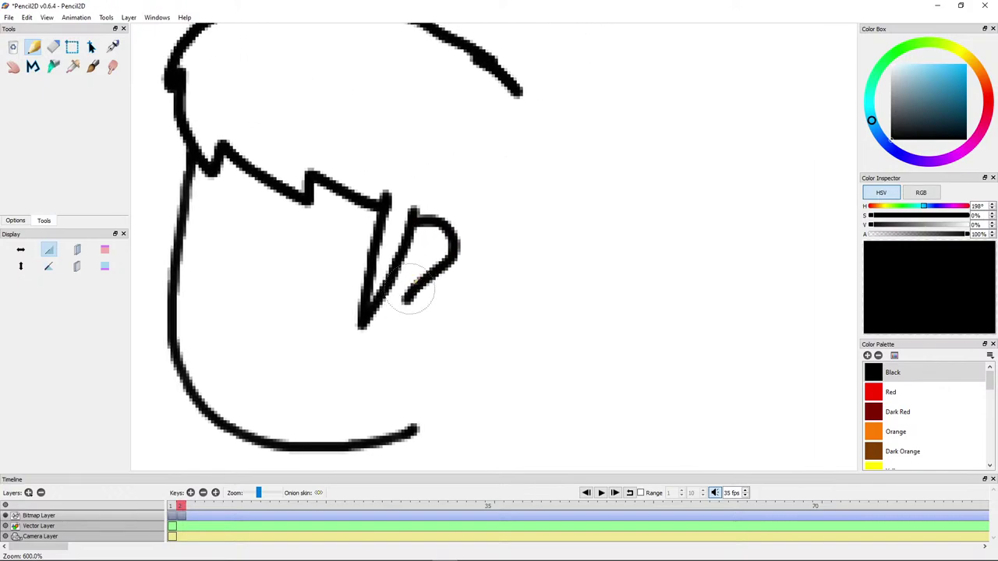
Step: Pencil the inner hair edge from beneath the ear down past the chin, ending in jagged tips
scroll(438, 231, down, 3)
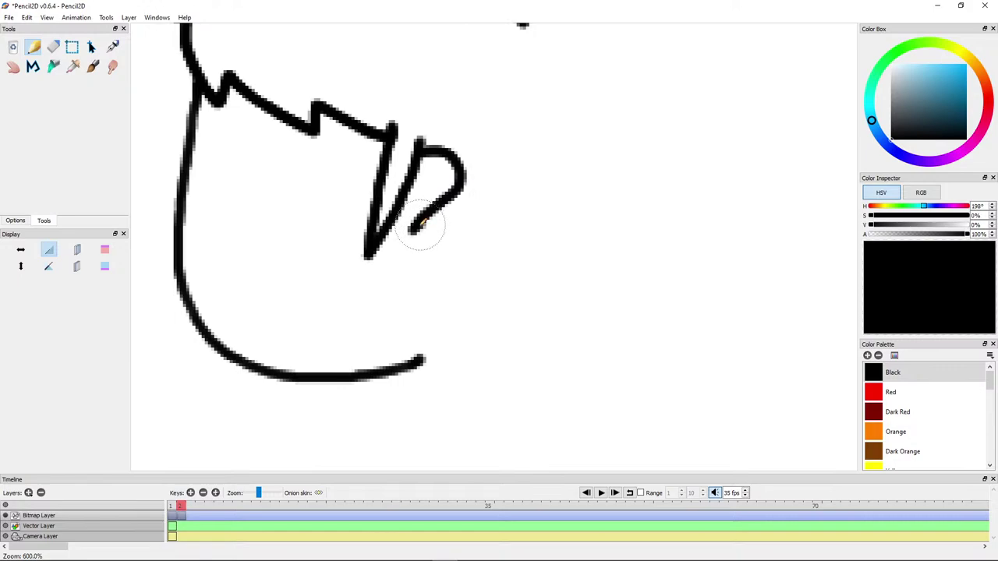
mouse_move(421, 226)
mouse_down()
mouse_move(415, 315)
mouse_move(431, 290)
mouse_move(423, 340)
mouse_move(438, 380)
mouse_move(469, 349)
mouse_move(520, 388)
mouse_up()
key(ctrl+z)
mouse_move(417, 227)
mouse_down()
mouse_move(434, 377)
mouse_move(447, 358)
mouse_move(454, 383)
mouse_move(535, 364)
mouse_up()
key(ctrl+z)
mouse_move(414, 227)
mouse_down()
mouse_move(401, 294)
mouse_move(411, 279)
mouse_move(422, 358)
mouse_move(431, 333)
mouse_move(478, 375)
mouse_up()
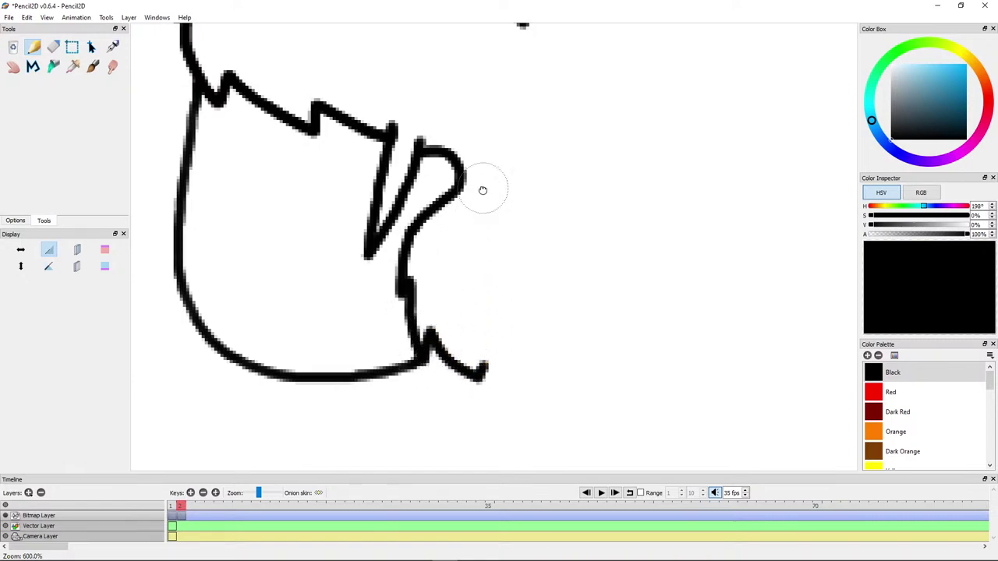
Step: Remove the hair's top outline and redraw it as a jagged black line over the head and down the back to the lower tips
scroll(481, 190, up, 2)
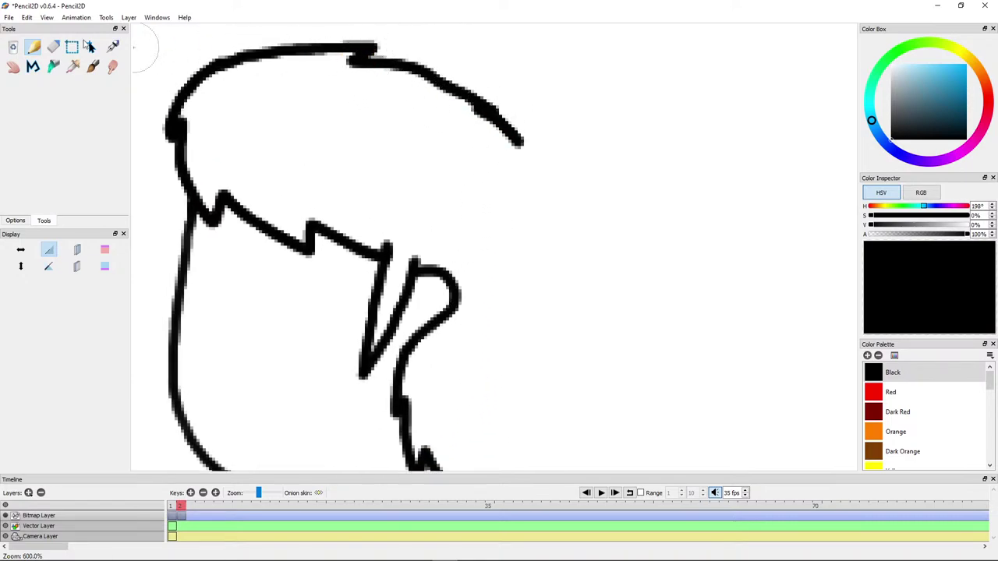
click(52, 46)
mouse_move(463, 79)
mouse_down()
mouse_move(402, 134)
mouse_move(441, 111)
mouse_move(443, 134)
mouse_move(466, 123)
mouse_move(500, 160)
mouse_up()
mouse_move(422, 78)
mouse_down()
mouse_move(296, 73)
mouse_move(234, 59)
mouse_move(352, 34)
mouse_move(454, 40)
mouse_up()
click(32, 47)
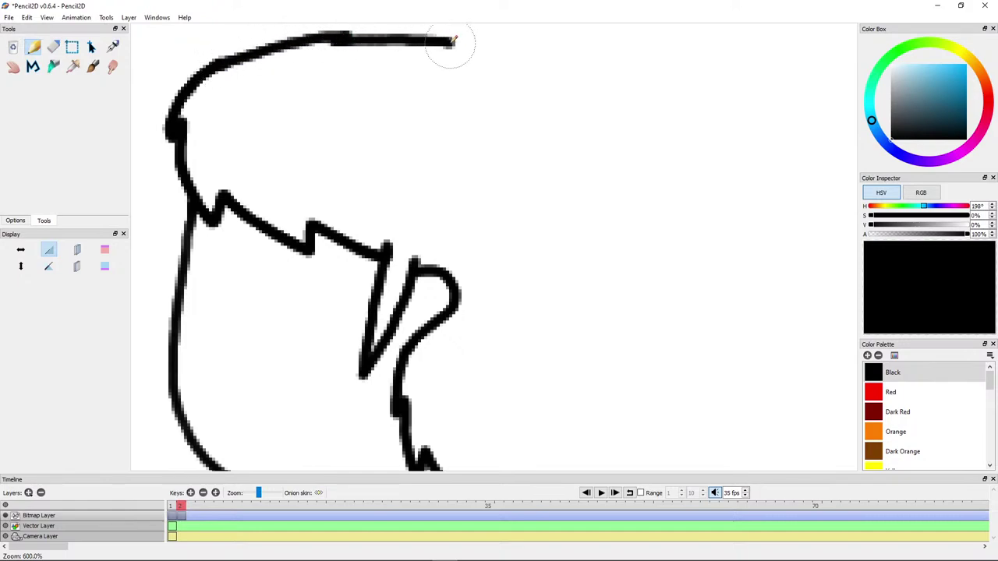
key(ctrl+z)
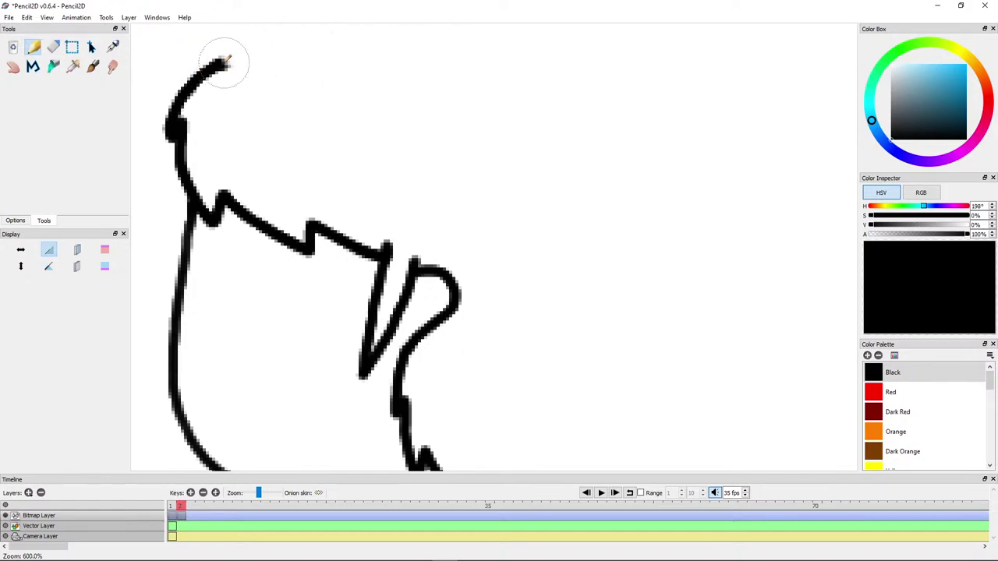
mouse_move(226, 60)
mouse_down()
mouse_move(307, 40)
mouse_move(294, 48)
mouse_move(383, 44)
mouse_move(444, 53)
mouse_move(426, 57)
mouse_move(516, 98)
mouse_move(493, 97)
mouse_move(524, 116)
mouse_move(556, 182)
mouse_move(504, 84)
mouse_move(514, 158)
mouse_move(496, 137)
mouse_move(498, 278)
mouse_move(488, 269)
mouse_move(487, 295)
mouse_move(496, 345)
mouse_move(466, 329)
mouse_move(462, 378)
mouse_move(433, 383)
mouse_up()
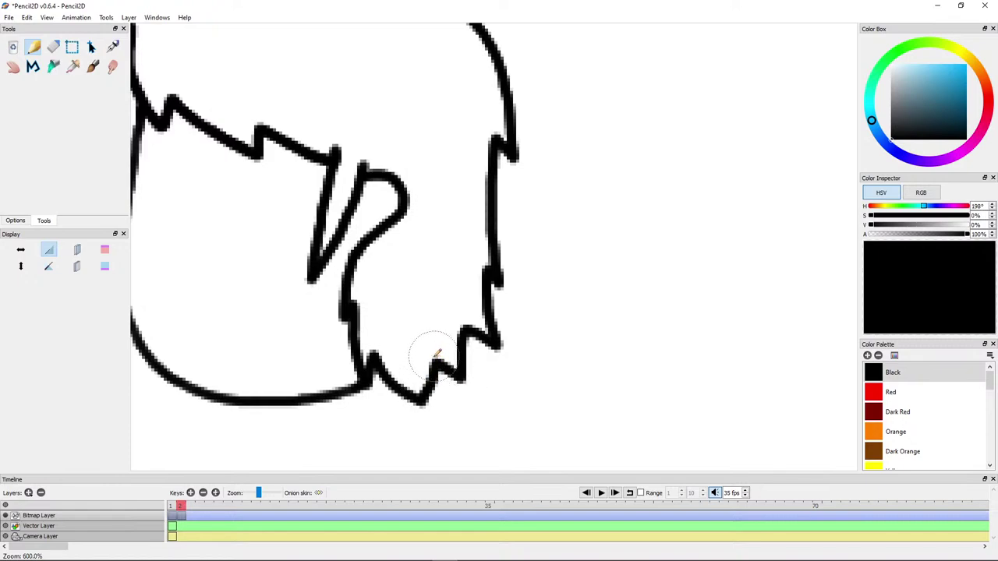
Step: Erase the lower cheek and chin line, keeping only the short stub below the fringe
scroll(434, 357, down, 3)
scroll(408, 300, up, 2)
drag(408, 300, 582, 258)
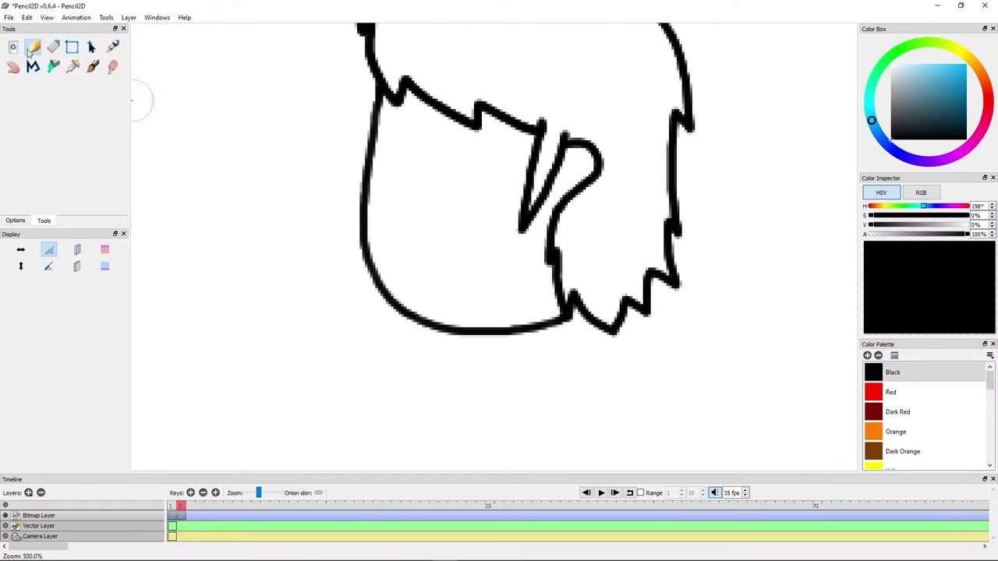
click(51, 47)
mouse_move(336, 156)
mouse_down()
mouse_move(386, 235)
mouse_move(398, 302)
mouse_move(548, 312)
mouse_up()
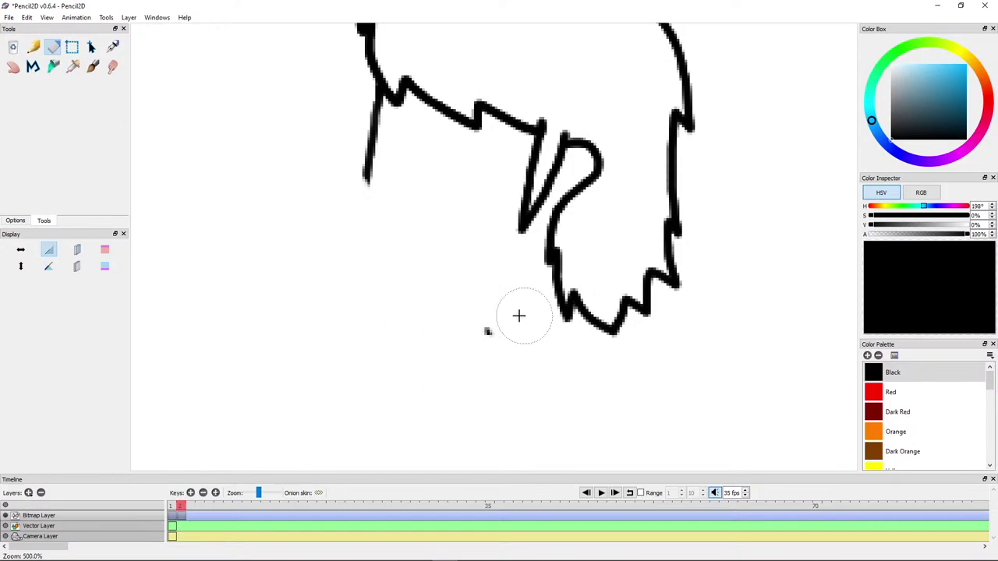
Step: Try to pencil a new cheek and chin line from the remaining stub round to the hair
click(32, 51)
key(ctrl+Up)
key(ctrl+Up)
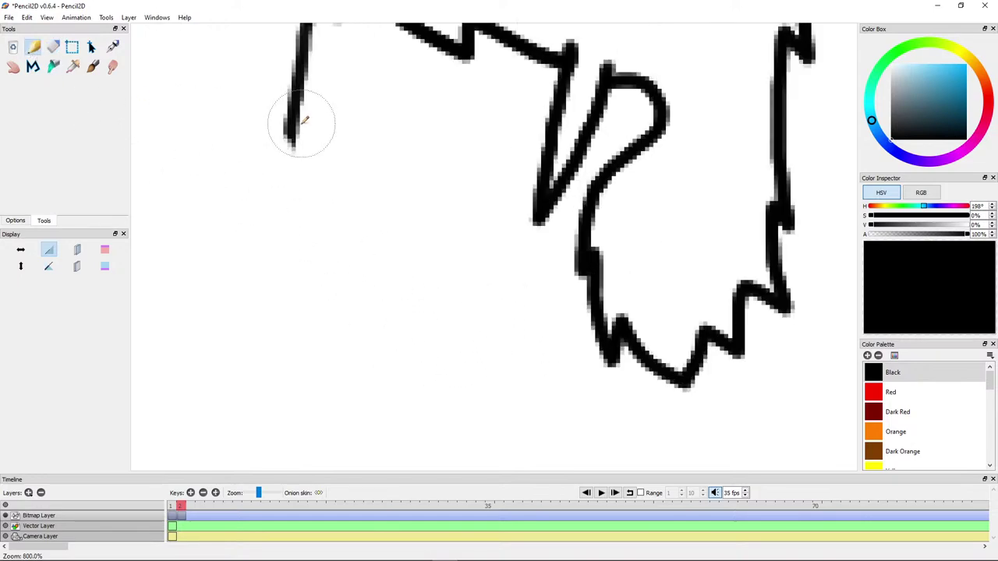
mouse_move(292, 131)
mouse_down()
mouse_move(295, 216)
mouse_move(346, 292)
mouse_move(450, 317)
mouse_move(593, 294)
mouse_up()
key(ctrl+Down)
key(ctrl+Down)
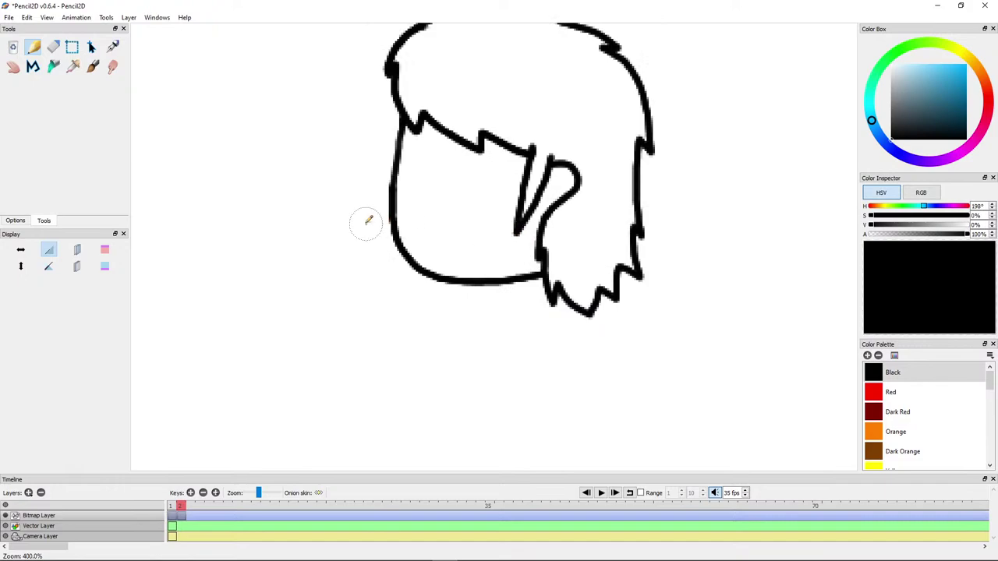
key(ctrl+z)
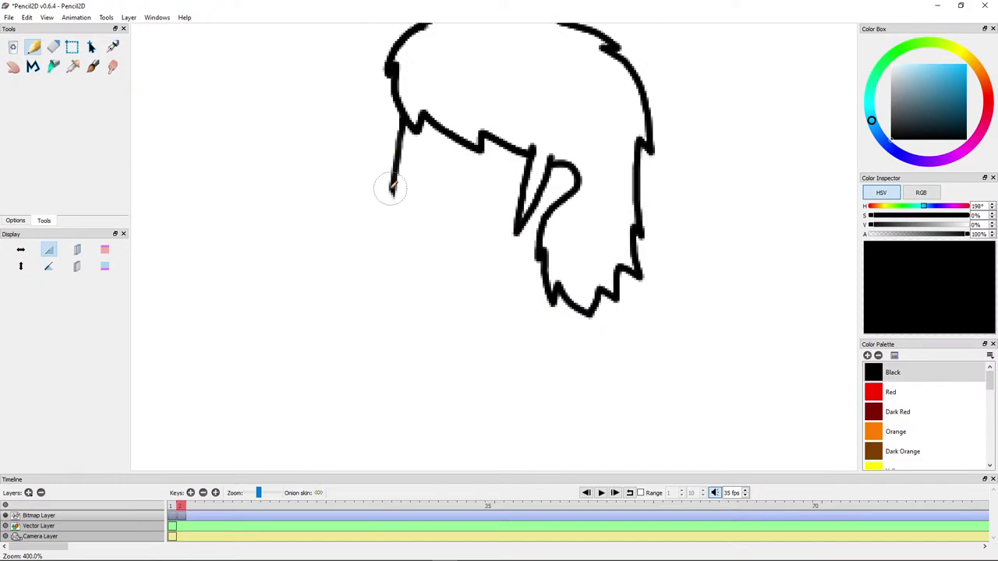
key(ctrl+Up)
key(ctrl+Up)
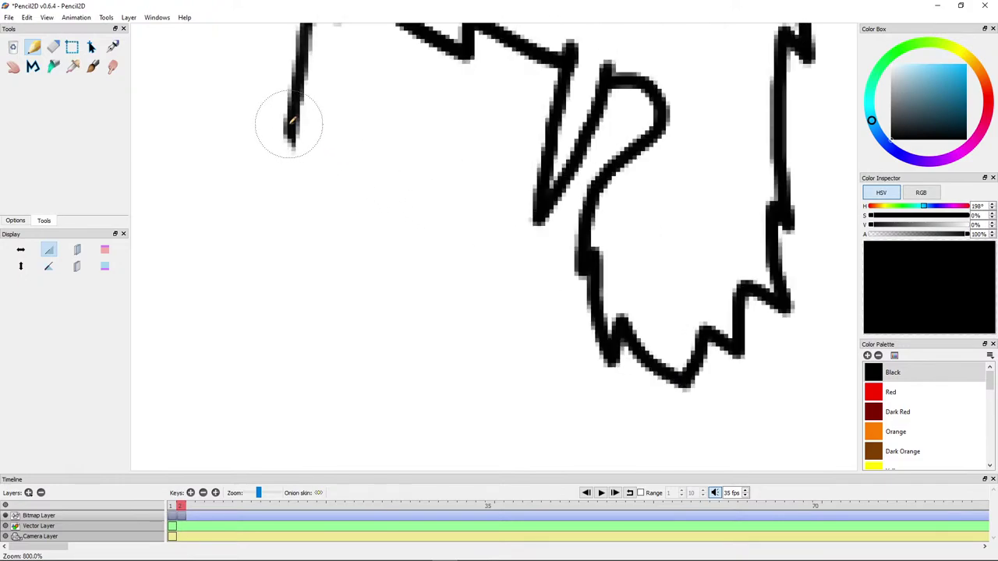
mouse_move(289, 124)
mouse_down()
mouse_move(290, 246)
mouse_move(308, 287)
mouse_move(375, 318)
mouse_move(464, 323)
mouse_move(590, 303)
mouse_up()
key(ctrl+z)
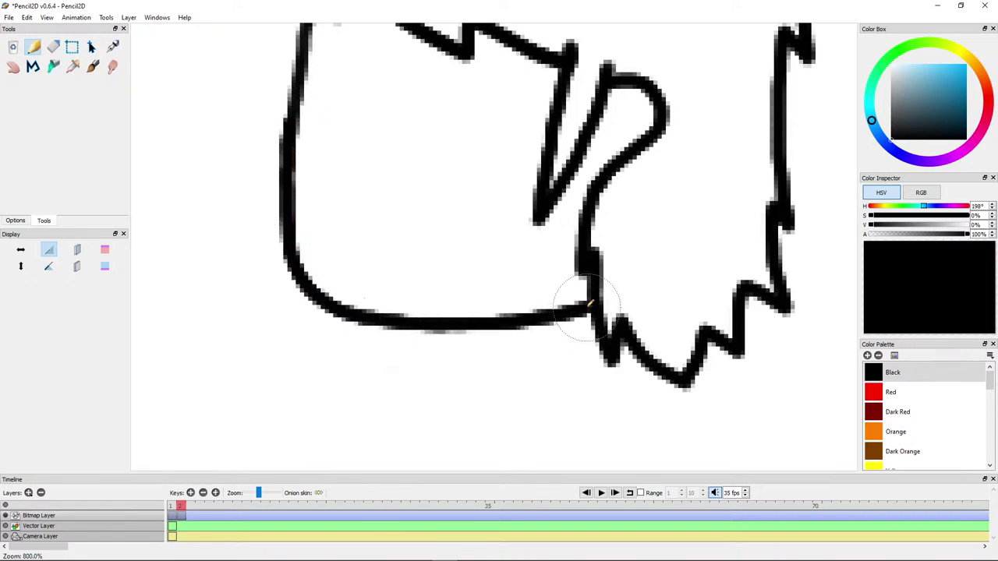
scroll(283, 211, up, 1)
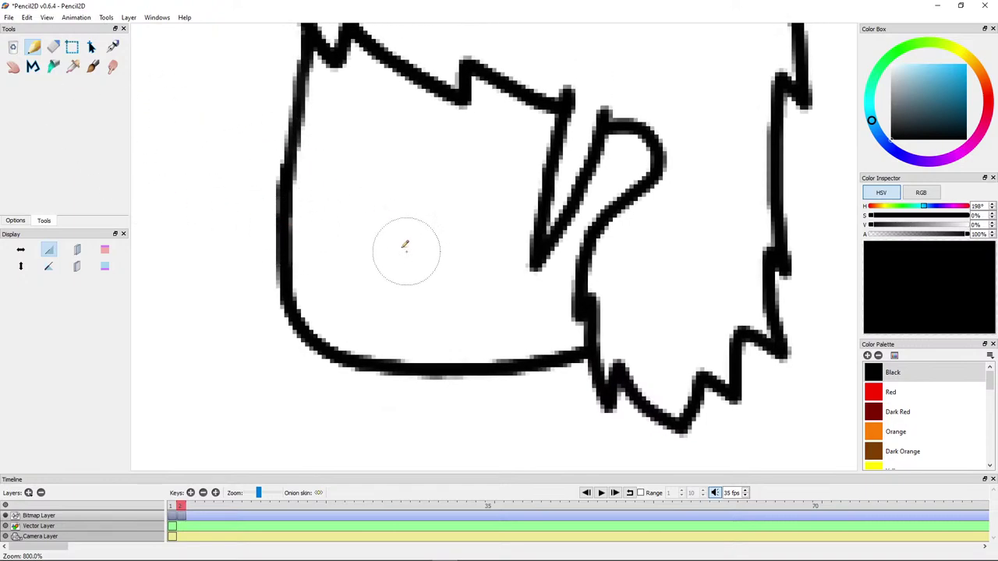
key(ctrl+z)
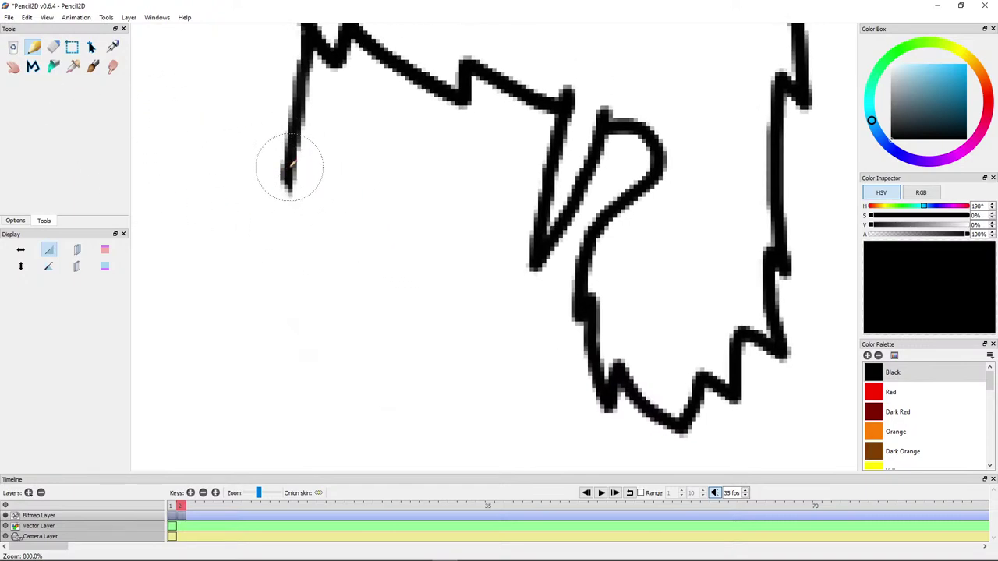
drag(290, 167, 280, 218)
key(ctrl+z)
mouse_move(287, 172)
mouse_down()
mouse_move(288, 304)
mouse_move(331, 342)
mouse_move(381, 350)
mouse_up()
key(ctrl+z)
Step: Erase the cheek stub and pencil a straighter black cheek and rounded chin line from the fringe to the hair below the ear
click(52, 47)
mouse_move(286, 191)
mouse_down()
mouse_move(289, 156)
mouse_move(296, 171)
mouse_move(295, 70)
mouse_up()
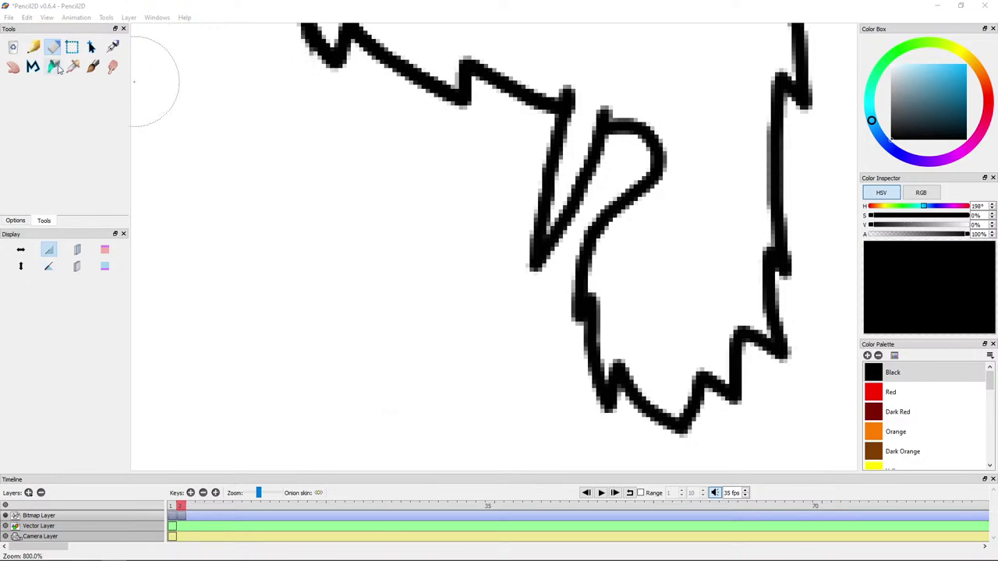
click(36, 48)
mouse_move(306, 35)
mouse_down()
mouse_move(292, 116)
mouse_move(298, 209)
mouse_up()
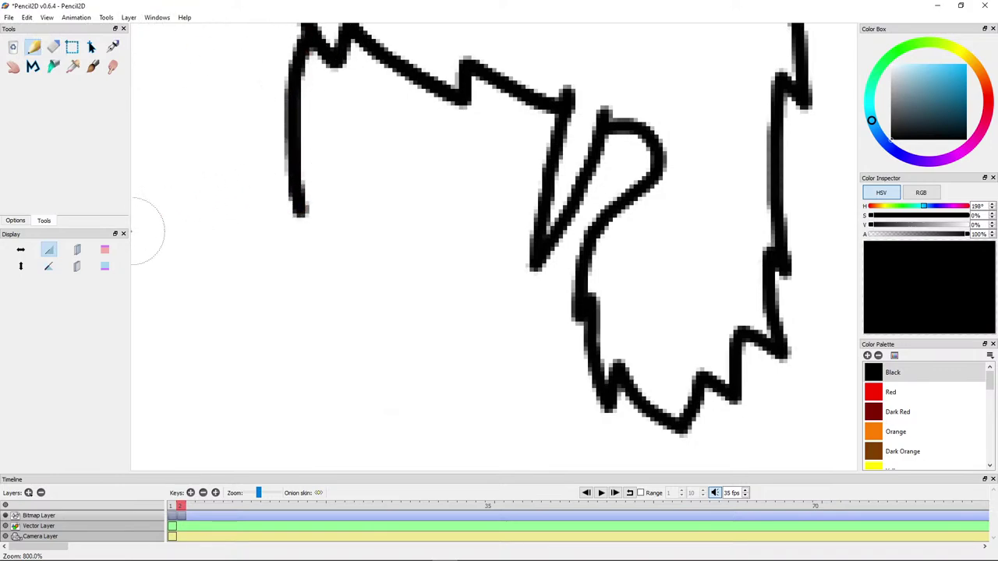
key(ctrl+z)
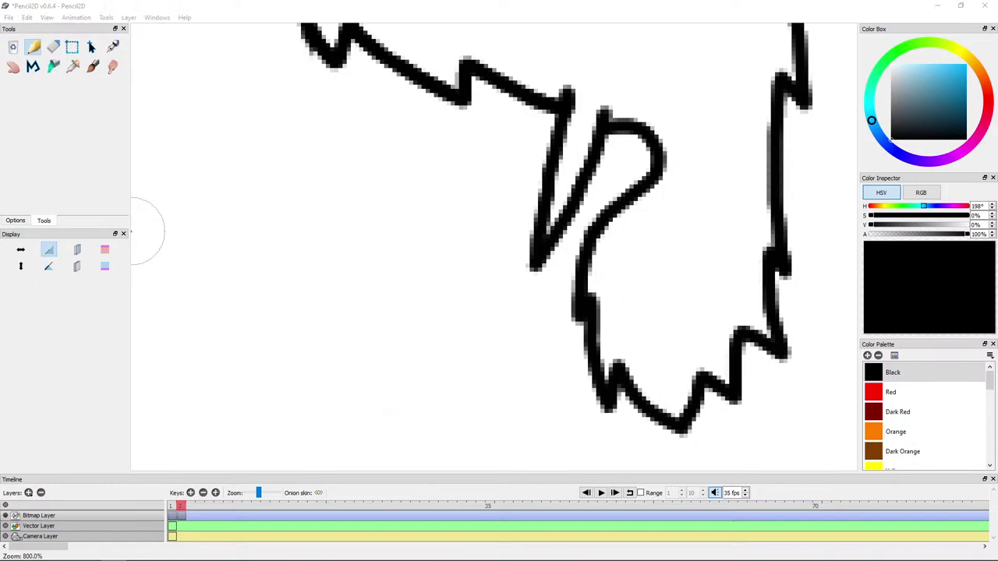
mouse_move(312, 32)
mouse_down()
mouse_move(294, 145)
mouse_move(305, 277)
mouse_move(346, 338)
mouse_up()
key(ctrl+z)
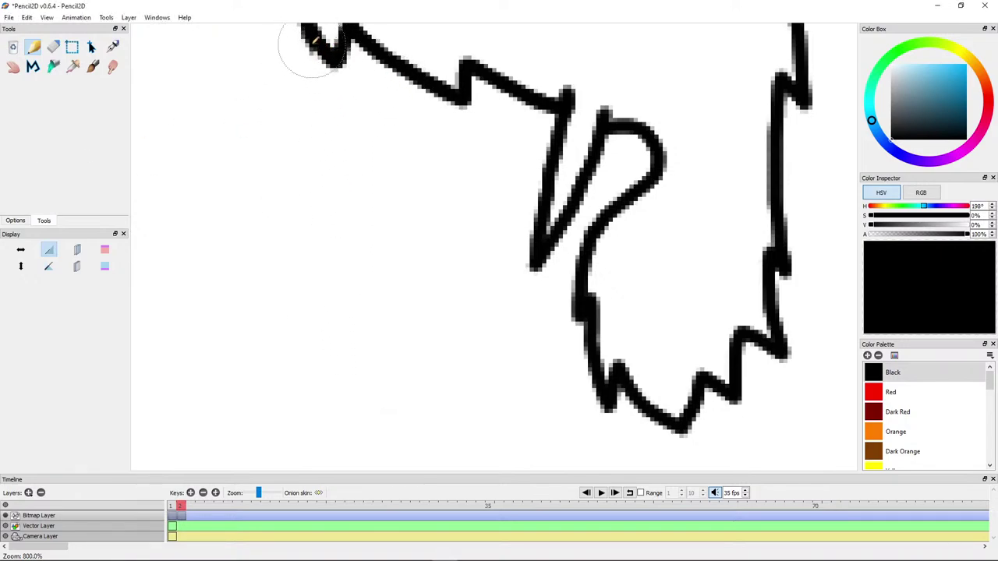
drag(315, 36, 269, 105)
key(ctrl+z)
mouse_move(305, 40)
mouse_down()
mouse_move(279, 202)
mouse_move(281, 265)
mouse_move(303, 322)
mouse_move(372, 376)
mouse_move(445, 394)
mouse_move(588, 379)
mouse_up()
key(ctrl+z)
drag(303, 39, 304, 184)
key(ctrl+z)
mouse_move(305, 34)
mouse_down()
mouse_move(305, 295)
mouse_move(331, 349)
mouse_move(390, 374)
mouse_move(472, 379)
mouse_move(590, 359)
mouse_up()
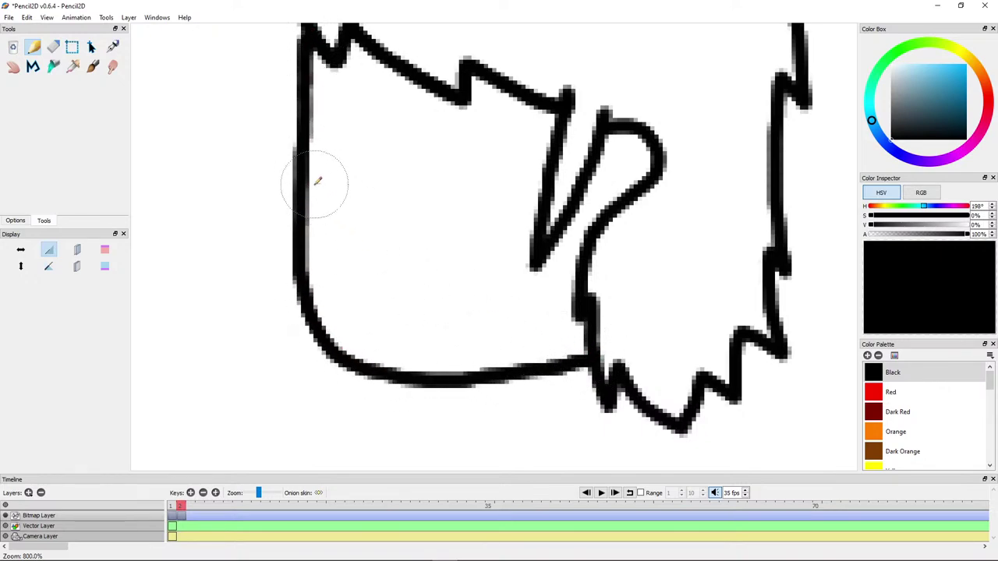
Step: Pencil the mask's curved upper edge from the cheek to the sideburn and an I-shaped eye with a slanted upper stroke above it
mouse_move(310, 179)
mouse_down()
mouse_move(408, 183)
mouse_move(533, 220)
mouse_up()
drag(401, 144, 493, 211)
scroll(492, 211, up, 2)
drag(450, 179, 459, 288)
scroll(451, 300, down, 1)
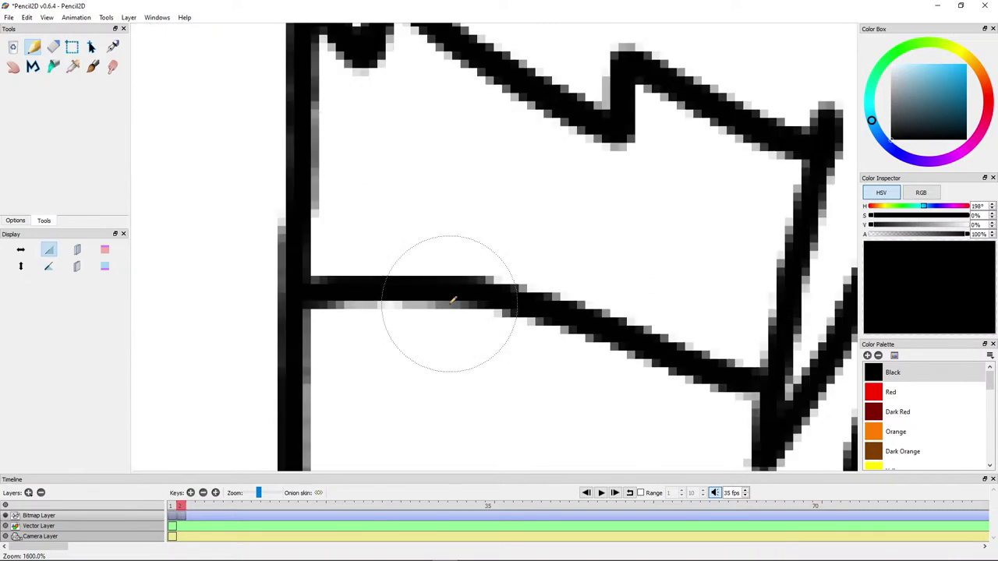
mouse_move(469, 116)
mouse_down()
mouse_move(379, 167)
mouse_move(397, 160)
mouse_move(415, 208)
mouse_move(417, 239)
mouse_move(396, 251)
mouse_move(490, 237)
mouse_up()
scroll(640, 328, down, 4)
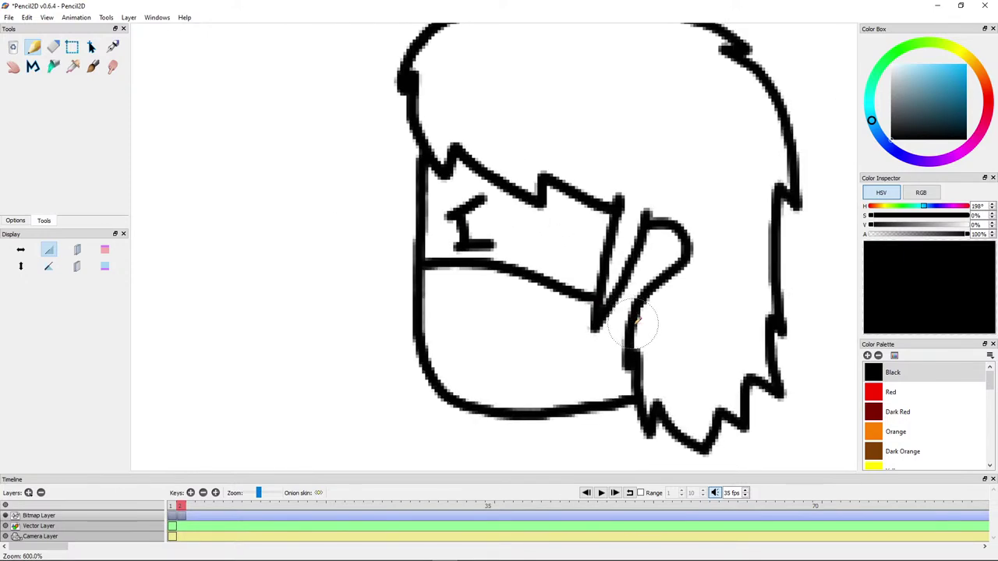
drag(594, 306, 444, 294)
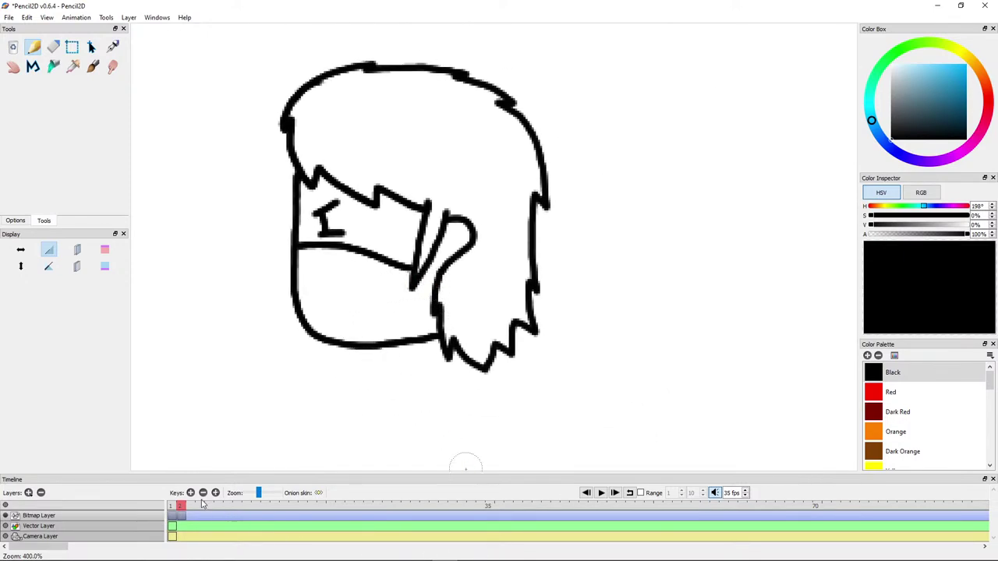
Step: Sample the brown hair colour from the character on frame 1 and fill the hair on frame 2 with it
drag(201, 505, 173, 507)
click(73, 67)
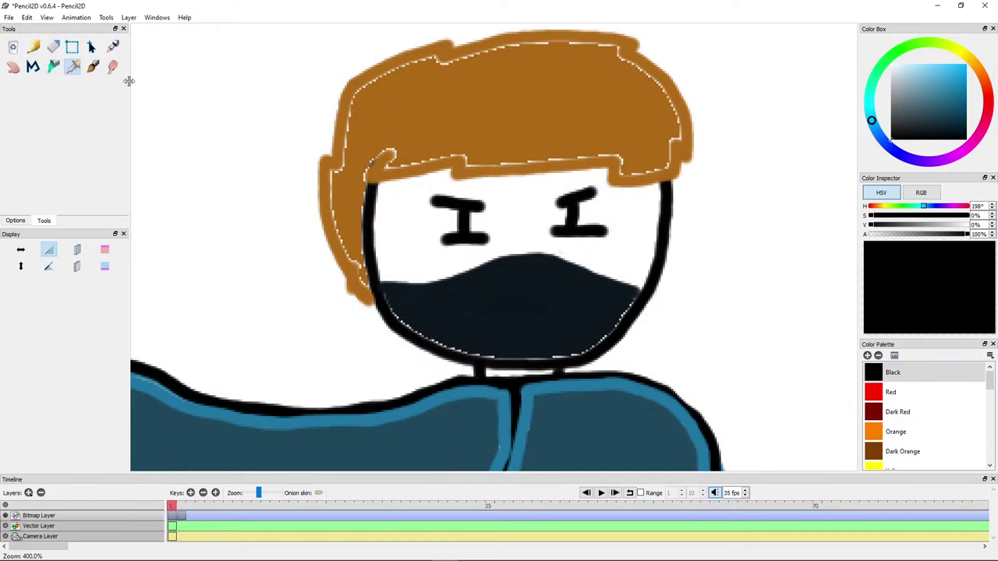
click(403, 147)
click(181, 506)
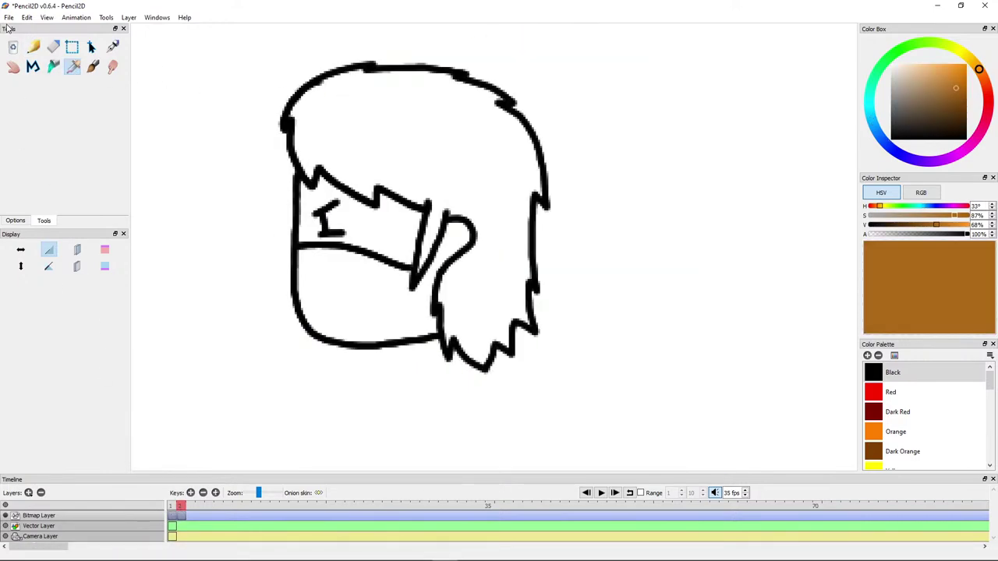
click(474, 195)
Step: Close the gap below the ear with a short black line, and fill the mask with the dark mask colour sampled from frame 1
scroll(441, 281, up, 3)
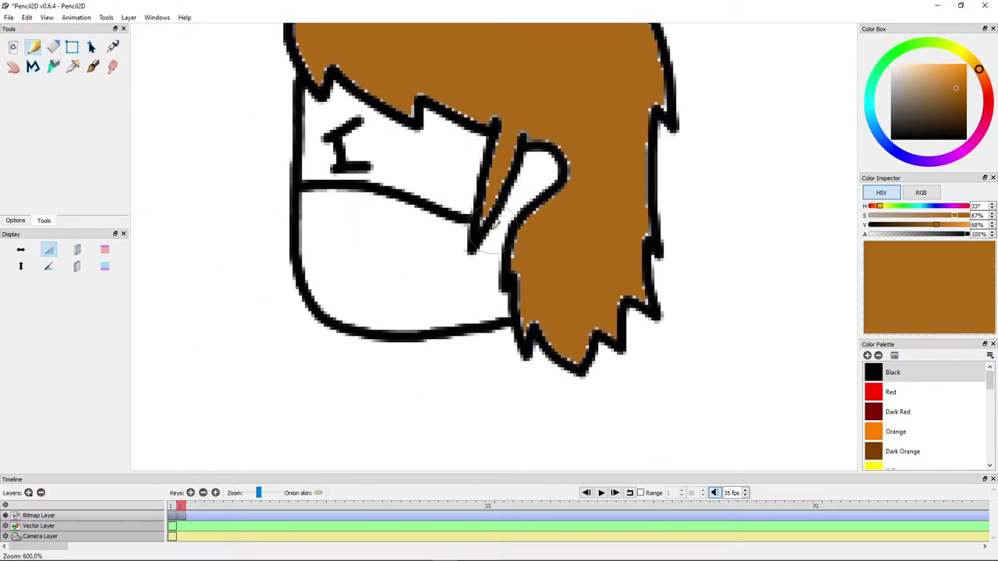
drag(904, 123, 891, 140)
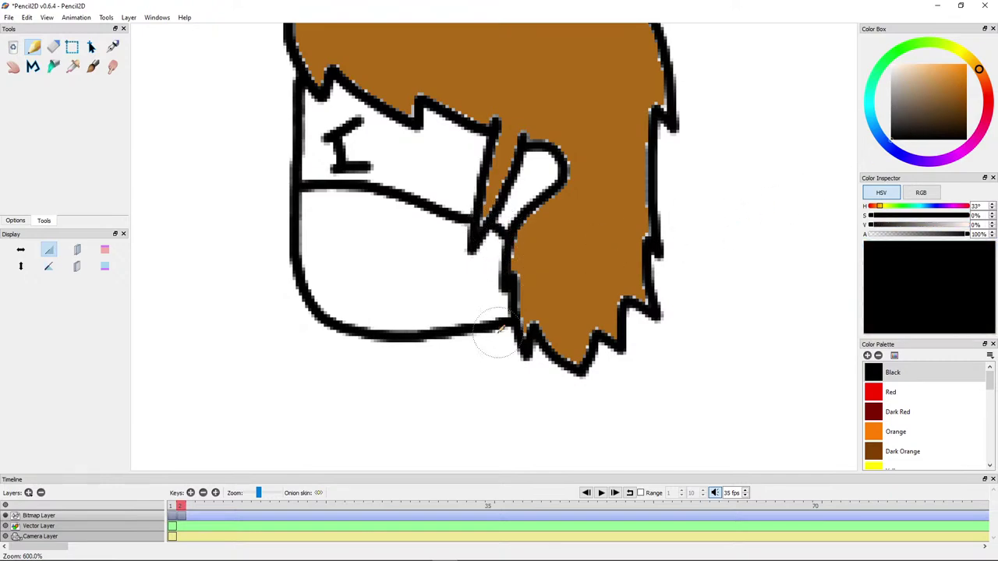
click(173, 506)
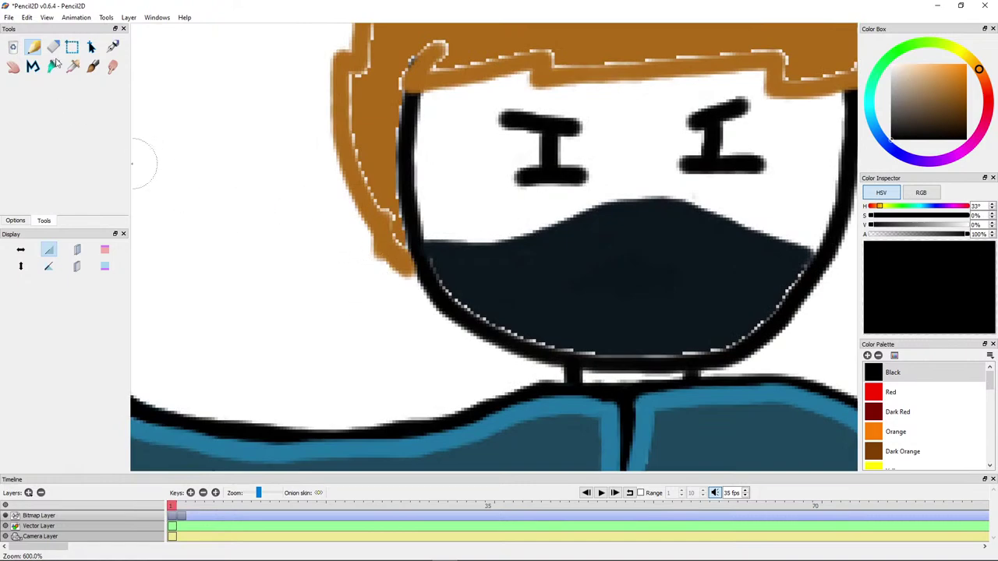
click(72, 66)
click(578, 285)
click(181, 515)
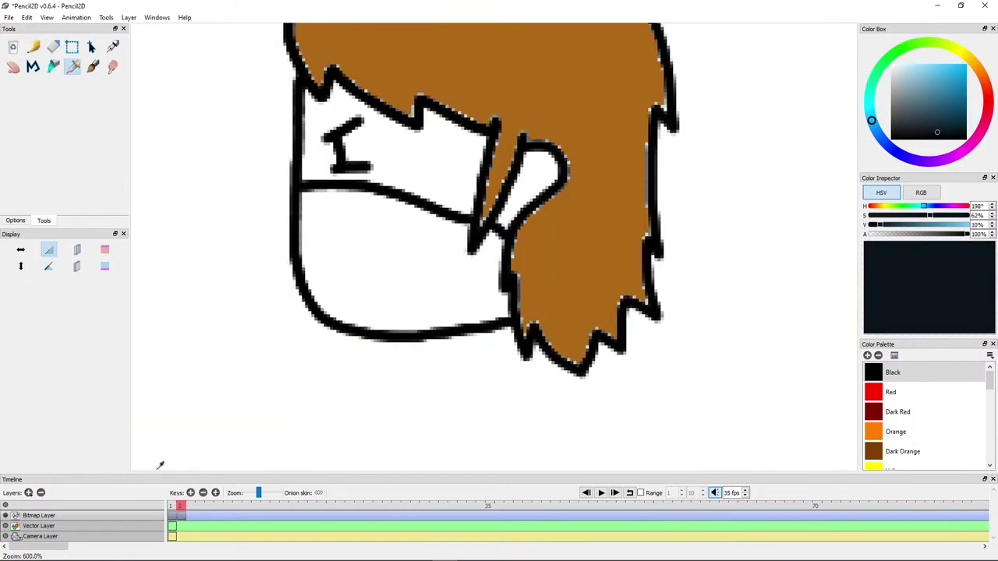
click(411, 268)
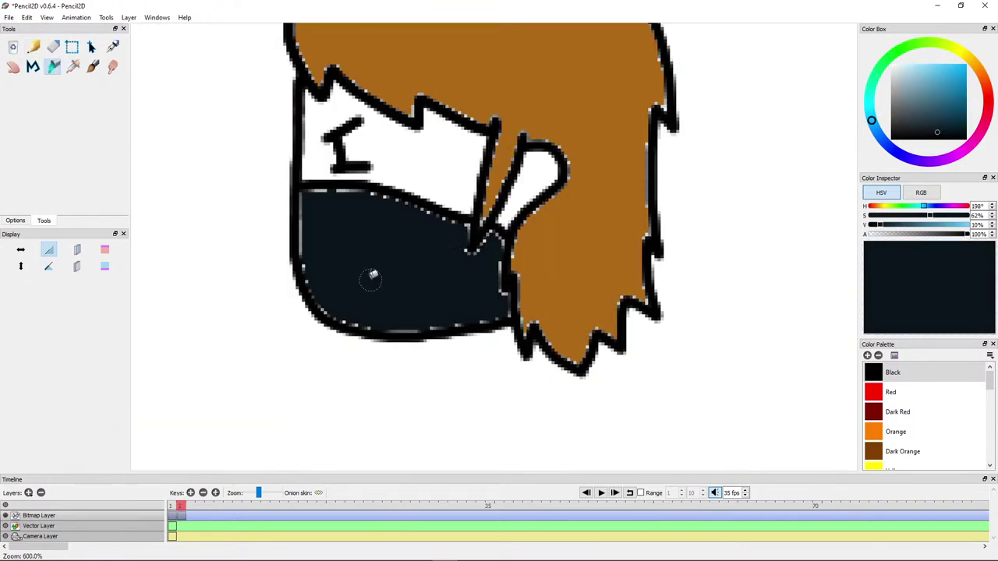
Step: Pencil the handwritten word "Around" beside the character's name at the top of frame 1
scroll(356, 330, down, 4)
scroll(357, 330, up, 4)
click(171, 505)
scroll(290, 207, down, 5)
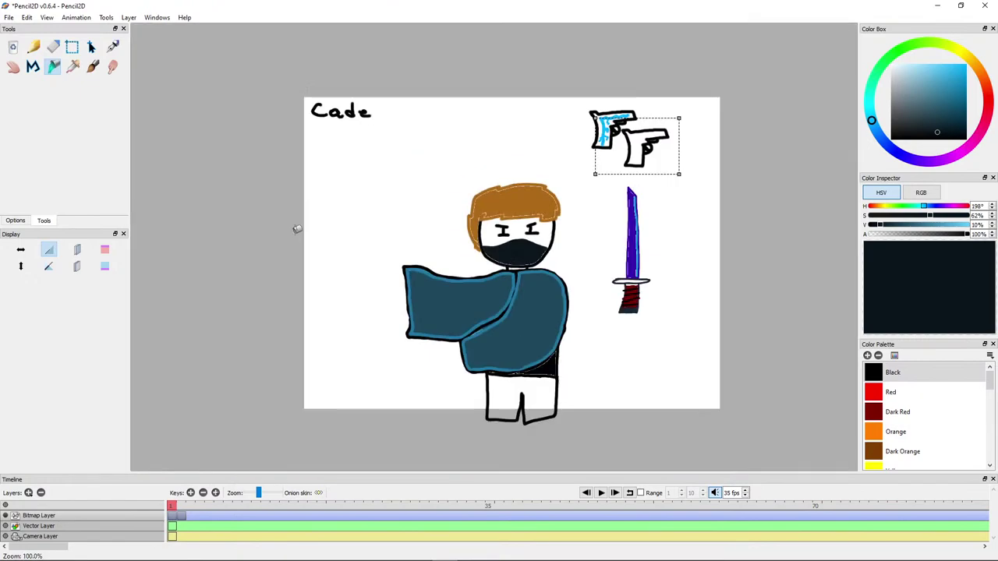
drag(295, 230, 287, 277)
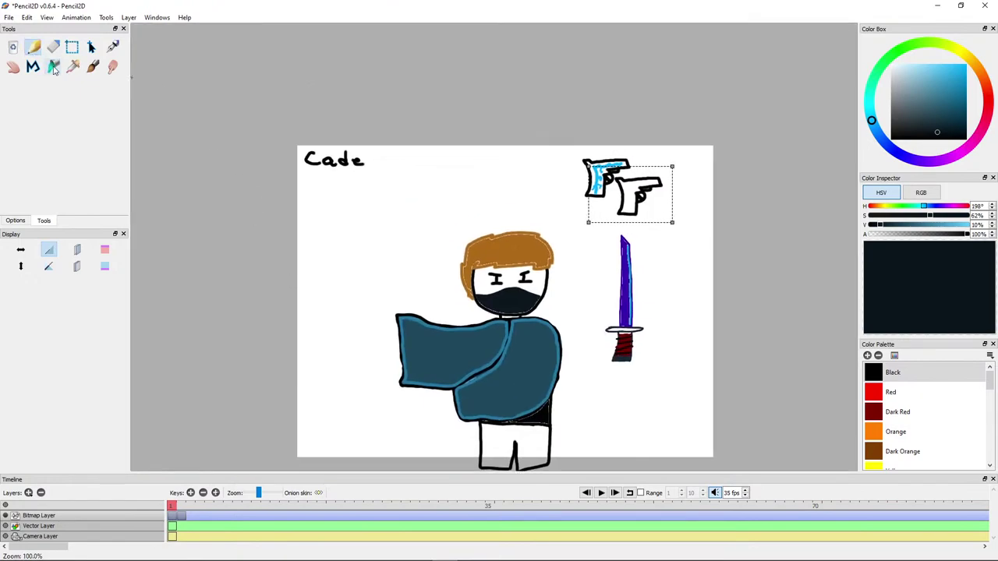
scroll(335, 150, up, 5)
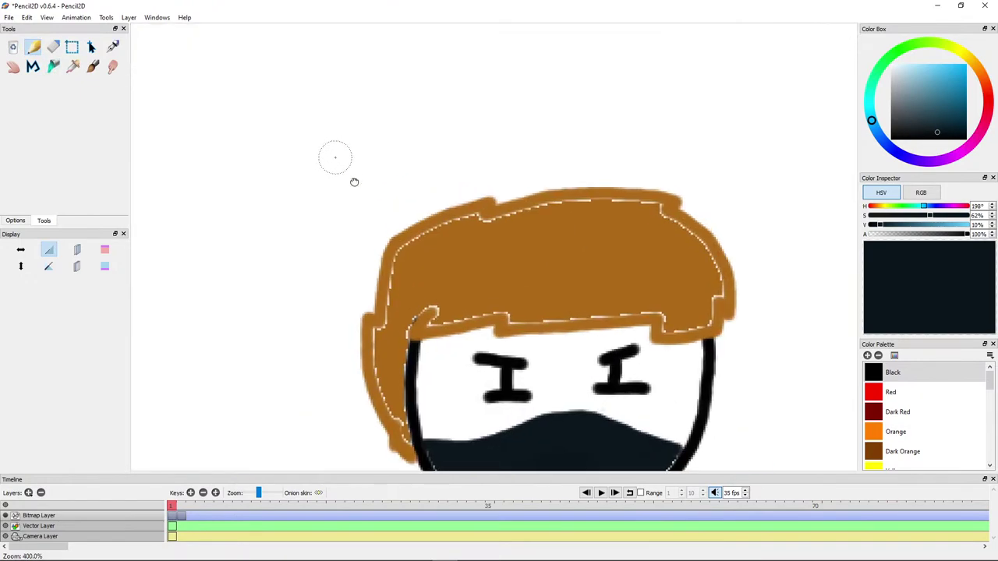
scroll(367, 211, down, 4)
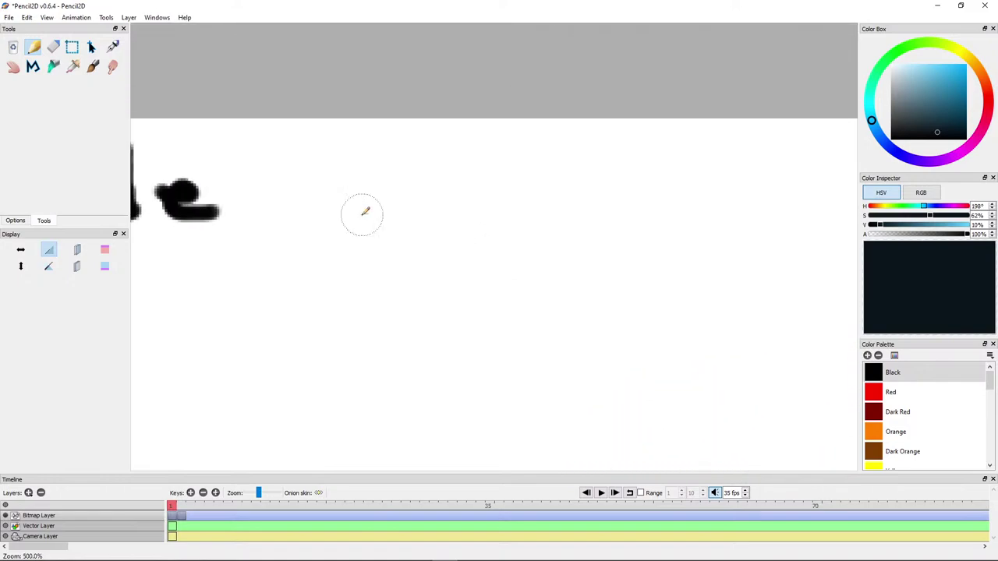
scroll(483, 294, up, 4)
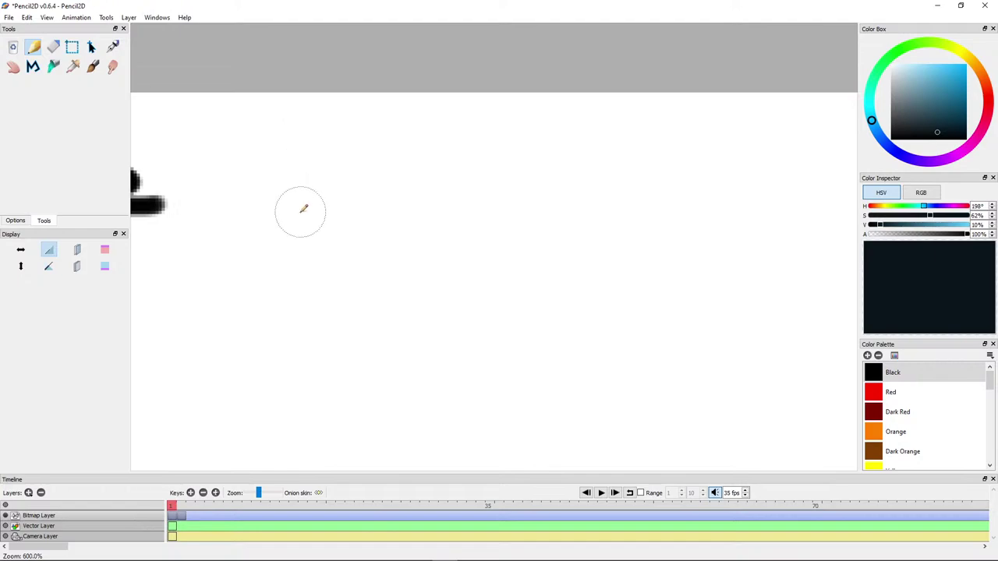
mouse_move(280, 204)
mouse_down()
mouse_move(314, 149)
mouse_move(362, 198)
mouse_up()
mouse_move(314, 161)
mouse_down()
mouse_move(379, 154)
mouse_move(408, 197)
mouse_move(467, 157)
mouse_move(506, 184)
mouse_move(548, 160)
mouse_move(563, 196)
mouse_move(575, 174)
mouse_move(603, 163)
mouse_move(609, 195)
mouse_up()
mouse_move(648, 108)
mouse_down()
mouse_move(652, 201)
mouse_move(488, 208)
mouse_up()
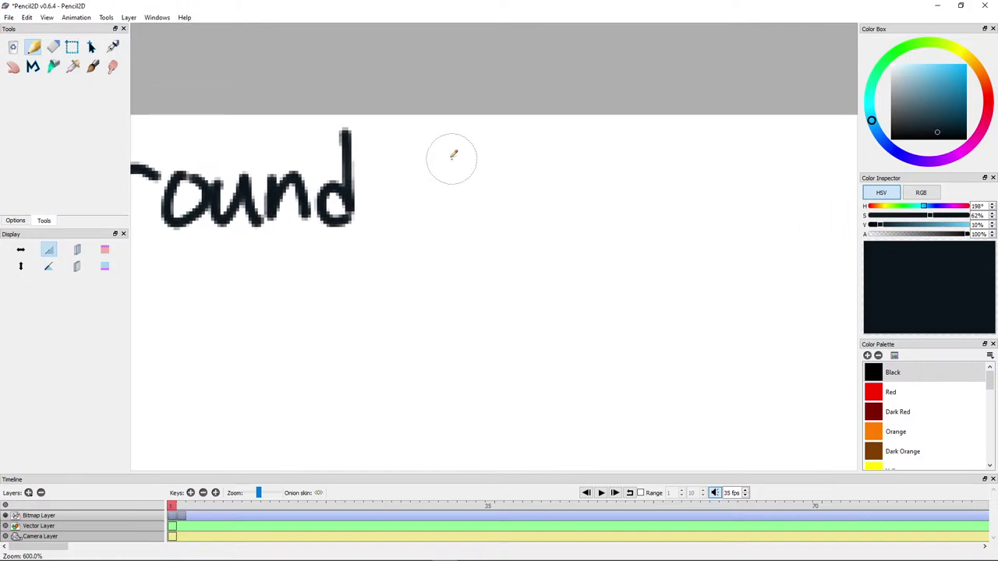
Step: Handwrite "20 yrs old" after "Around" to complete the age note on frame 1
mouse_move(440, 152)
mouse_down()
mouse_move(434, 205)
mouse_move(539, 211)
mouse_up()
mouse_move(592, 136)
mouse_down()
mouse_move(626, 141)
mouse_move(554, 213)
mouse_move(437, 223)
mouse_up()
mouse_move(504, 182)
mouse_down()
mouse_move(523, 216)
mouse_move(512, 251)
mouse_up()
mouse_move(567, 202)
mouse_down()
mouse_move(612, 209)
mouse_move(627, 187)
mouse_move(587, 227)
mouse_up()
drag(650, 217, 512, 217)
mouse_move(619, 189)
mouse_down()
mouse_move(572, 220)
mouse_move(605, 181)
mouse_up()
drag(643, 153, 633, 224)
drag(683, 142, 680, 225)
drag(675, 195, 676, 222)
drag(584, 238, 844, 194)
drag(408, 229, 647, 219)
Step: Check the system date and handwrite "June" below the character's name on frame 1
scroll(453, 236, down, 4)
drag(337, 250, 553, 186)
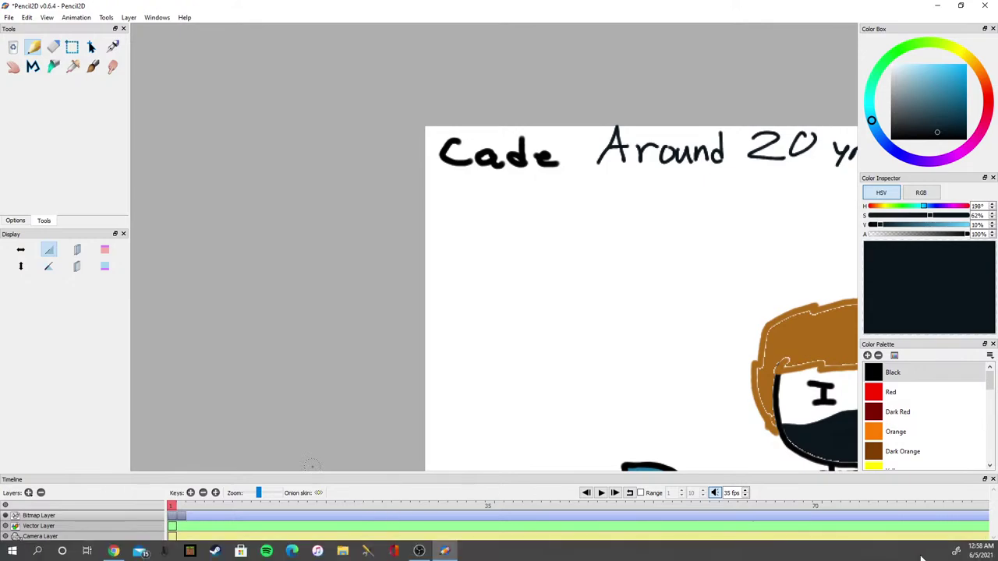
mouse_move(979, 555)
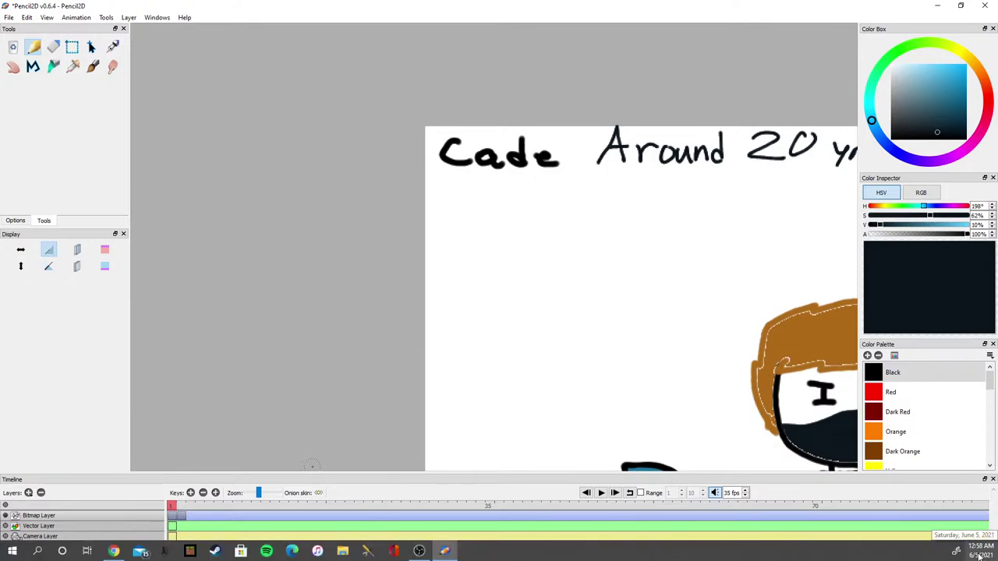
scroll(575, 281, up, 3)
mouse_move(331, 187)
mouse_down()
mouse_move(350, 248)
mouse_move(327, 282)
mouse_move(405, 195)
mouse_up()
mouse_move(374, 240)
mouse_down()
mouse_move(414, 256)
mouse_move(425, 290)
mouse_up()
mouse_move(439, 260)
mouse_down()
mouse_move(493, 287)
mouse_move(559, 290)
mouse_up()
drag(624, 272, 371, 277)
Step: Handwrite "5th, 2021" after "June" to complete the date, redoing the first stroke of the 5
mouse_move(453, 197)
mouse_down()
mouse_move(424, 202)
mouse_move(408, 243)
mouse_up()
key(ctrl+z)
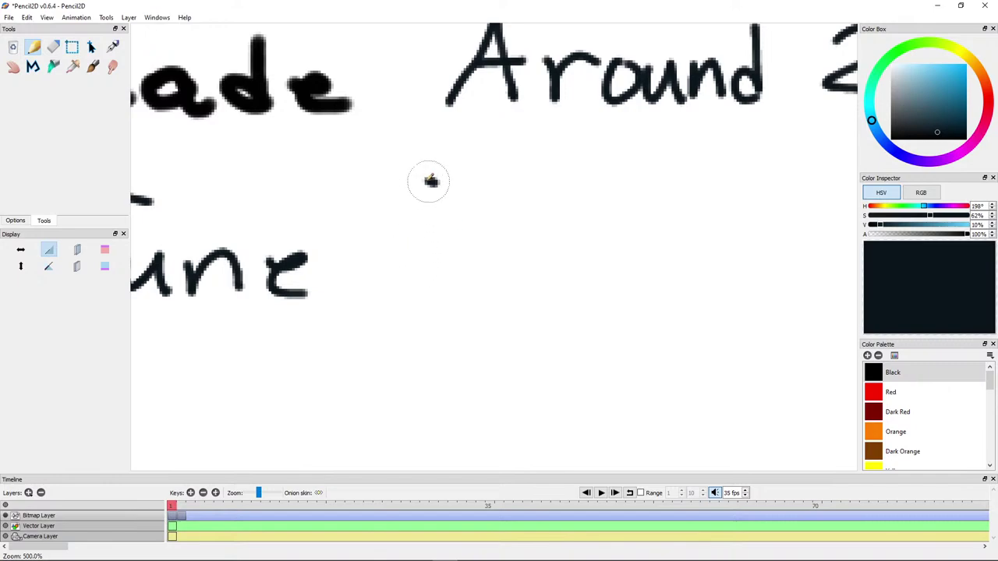
mouse_move(437, 180)
mouse_down()
mouse_move(364, 237)
mouse_move(424, 260)
mouse_move(373, 272)
mouse_move(462, 197)
mouse_move(515, 218)
mouse_up()
scroll(499, 209, right, 5)
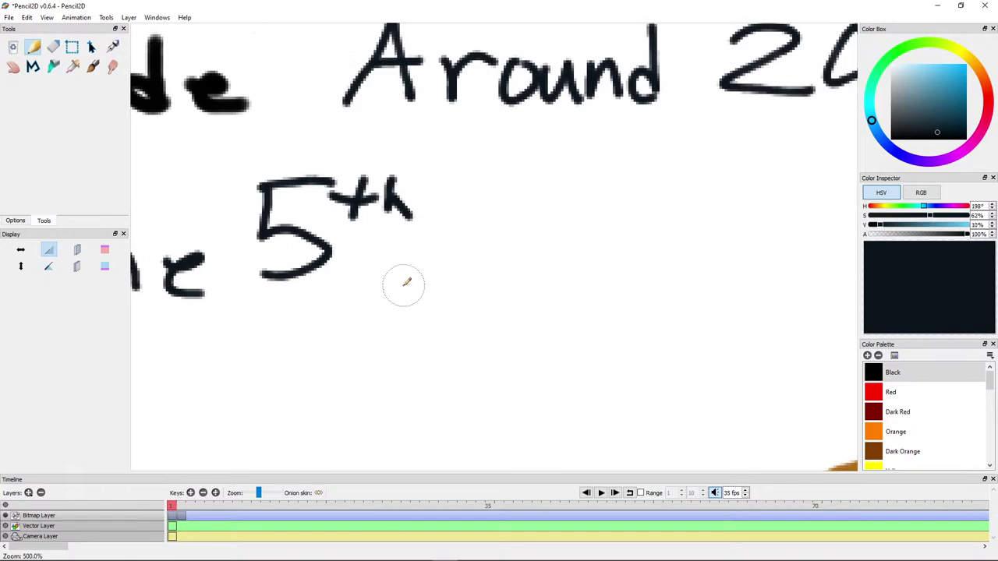
mouse_move(404, 284)
mouse_down()
mouse_move(619, 192)
mouse_move(541, 241)
mouse_move(461, 252)
mouse_move(422, 293)
mouse_up()
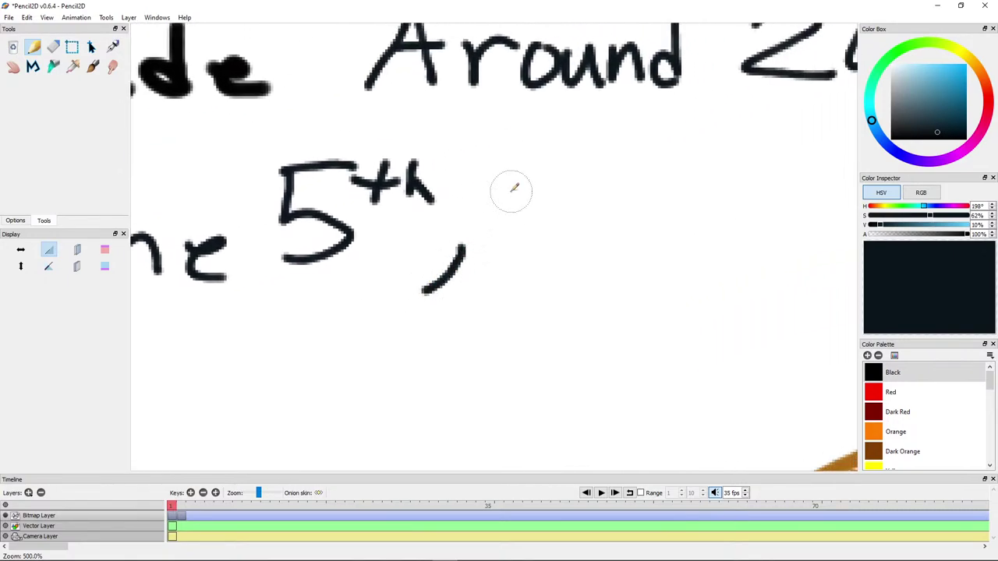
mouse_move(511, 172)
mouse_down()
mouse_move(552, 259)
mouse_move(597, 257)
mouse_up()
mouse_move(669, 187)
mouse_down()
mouse_move(630, 241)
mouse_move(667, 184)
mouse_up()
mouse_move(683, 193)
mouse_down()
mouse_move(708, 234)
mouse_move(760, 248)
mouse_up()
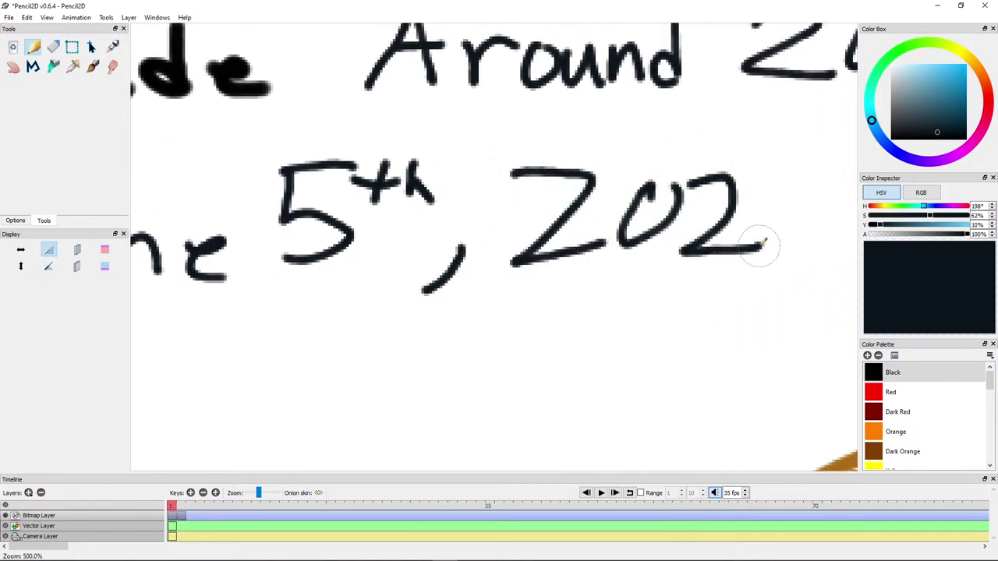
drag(786, 166, 785, 238)
Step: Examine the character, weapons and handwritten notes on frame 1
scroll(546, 406, down, 5)
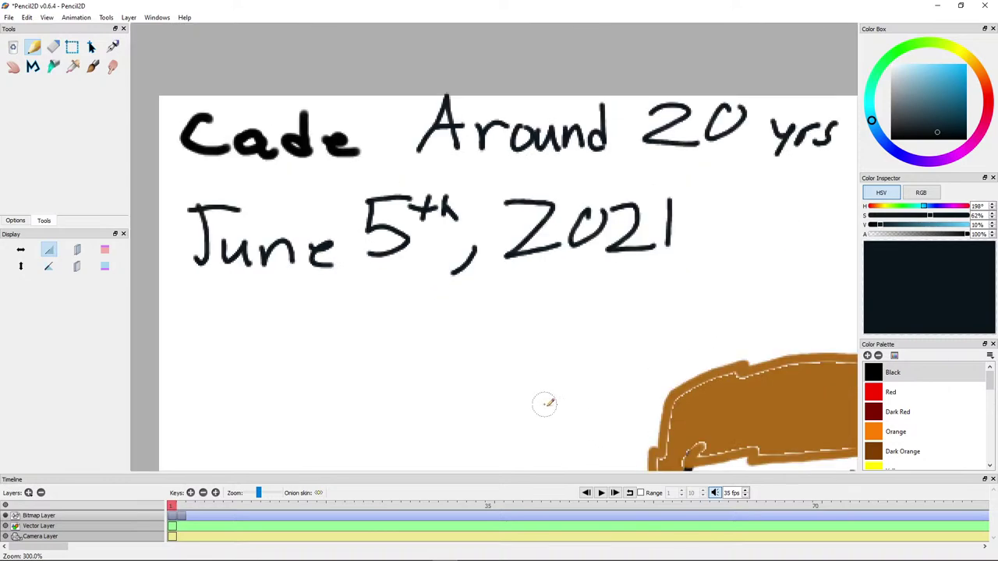
scroll(403, 357, down, 2)
scroll(383, 342, up, 3)
scroll(342, 310, down, 2)
drag(554, 396, 498, 325)
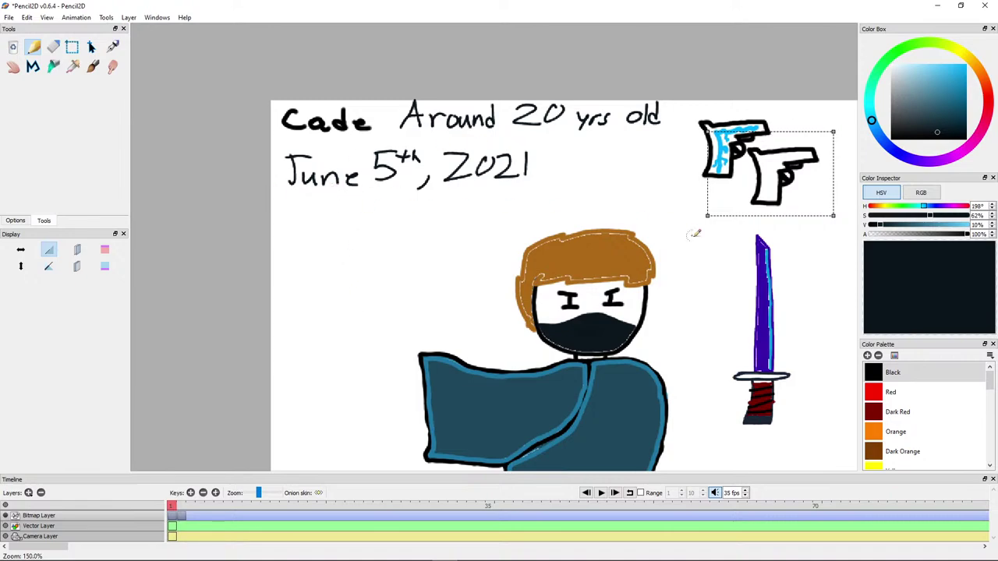
drag(539, 376, 408, 225)
drag(433, 352, 423, 401)
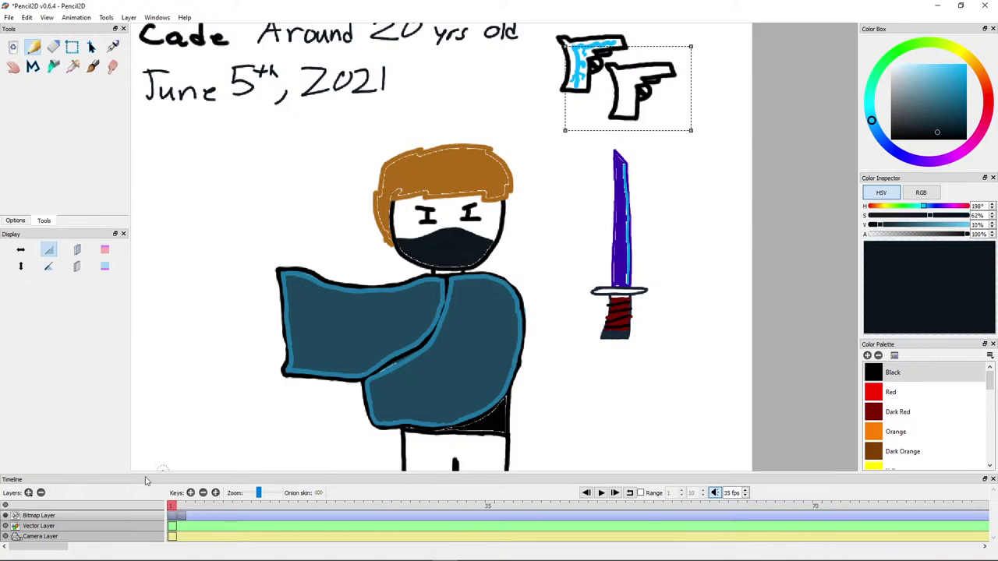
Step: On frame 2, set the colour to pure black and pencil a short, narrow neck outline beneath the masked chin
click(181, 509)
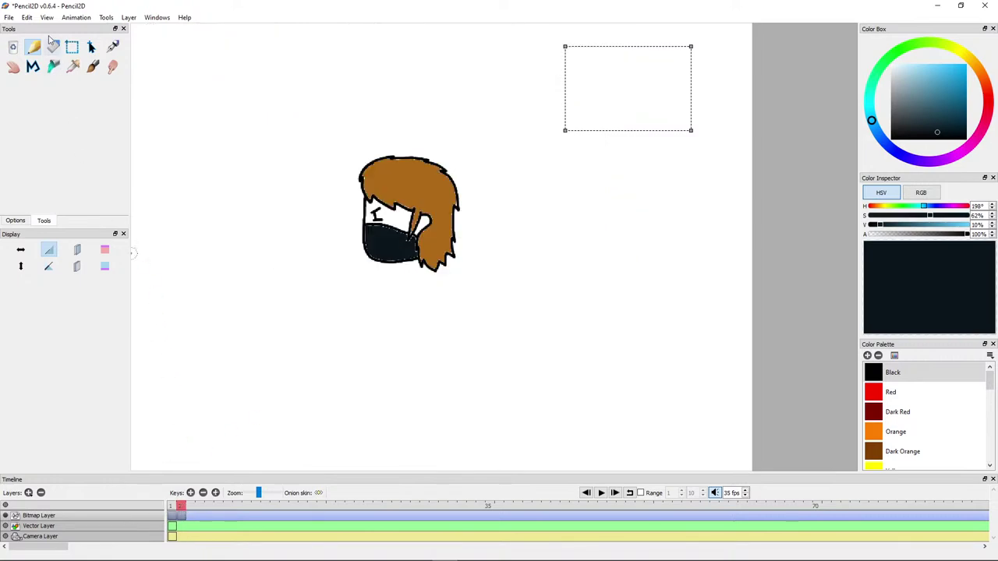
drag(900, 134, 890, 139)
scroll(223, 312, up, 7)
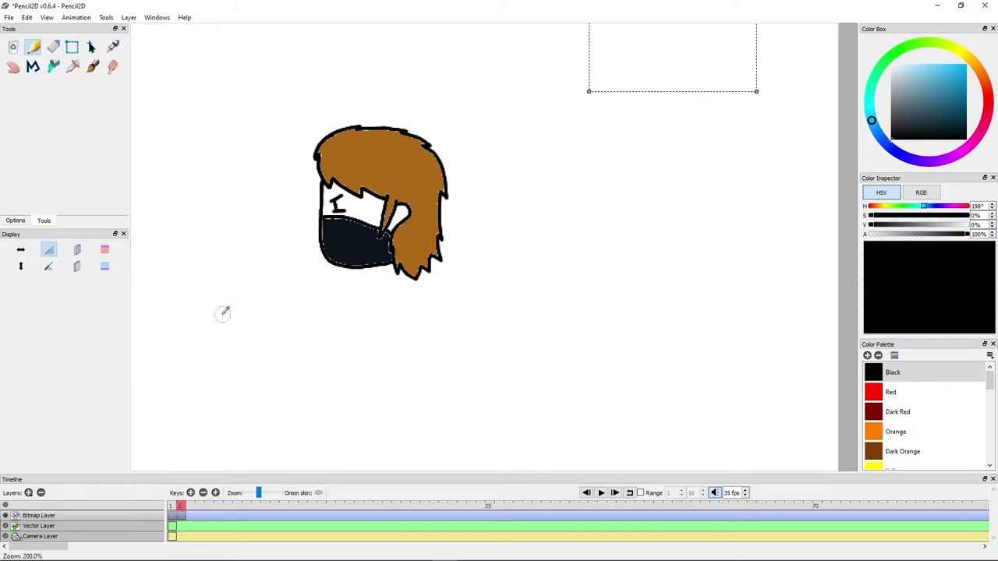
mouse_move(337, 183)
mouse_down()
mouse_move(332, 176)
mouse_move(332, 198)
mouse_move(433, 199)
mouse_move(455, 168)
mouse_up()
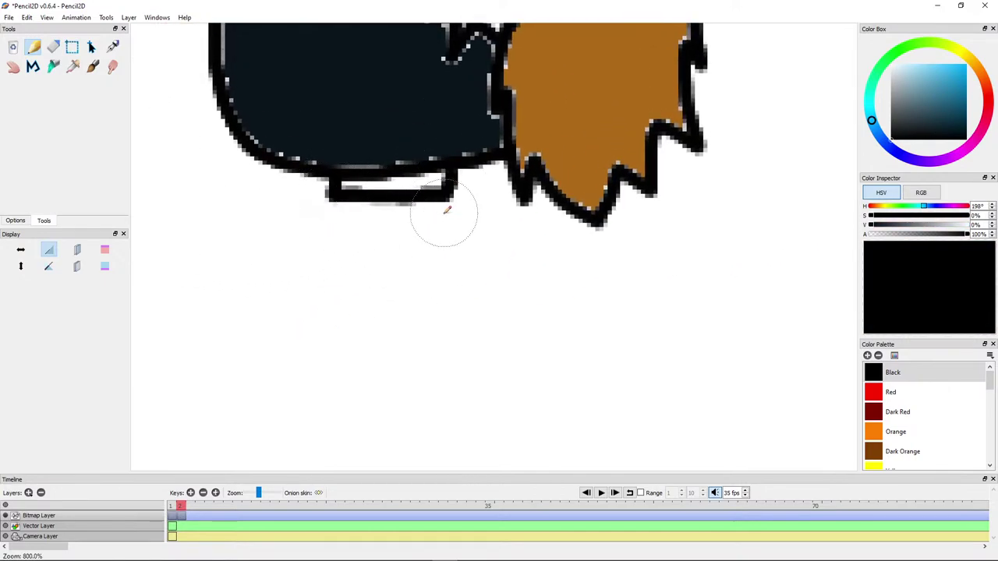
Step: Compare the body with the frame 1 drawing and sketch the character's curved black shoulder outline below the neck on frame 2
scroll(367, 167, down, 5)
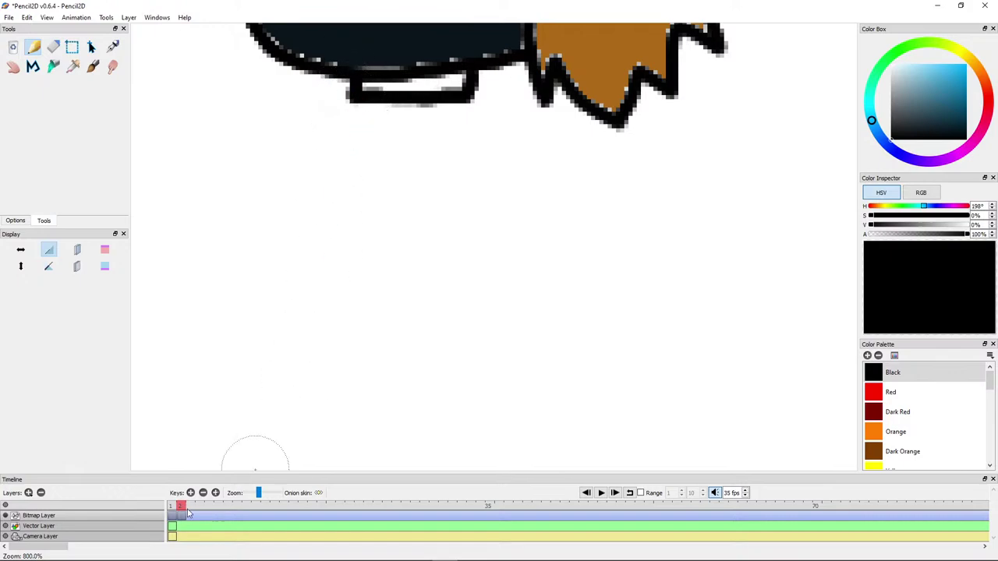
scroll(255, 455, down, 6)
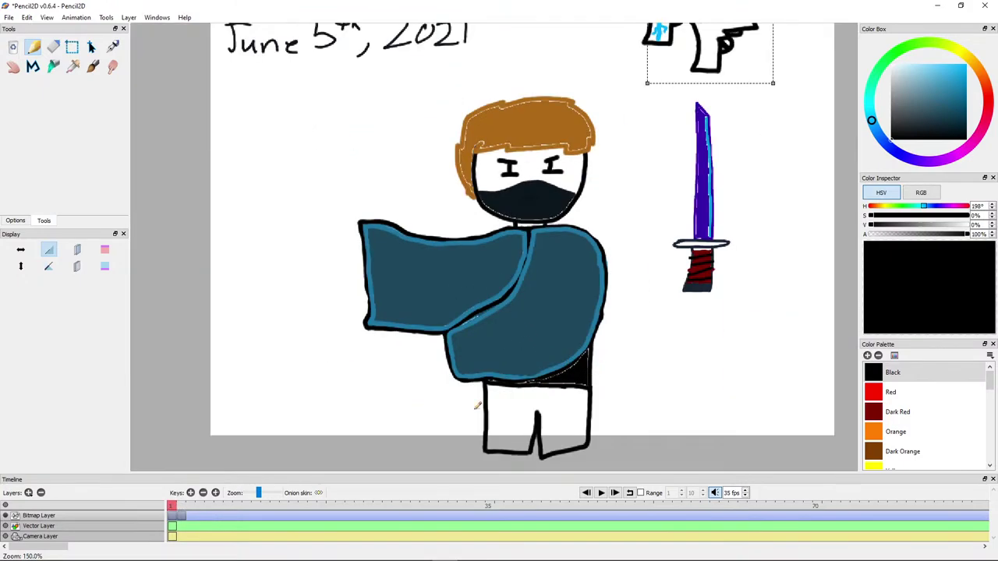
click(182, 507)
scroll(415, 164, up, 8)
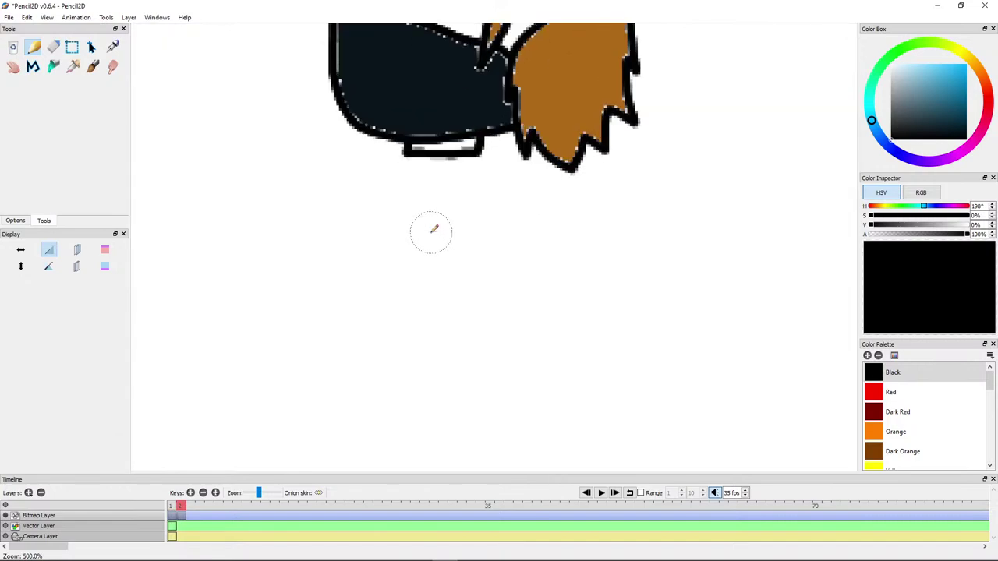
scroll(391, 175, down, 1)
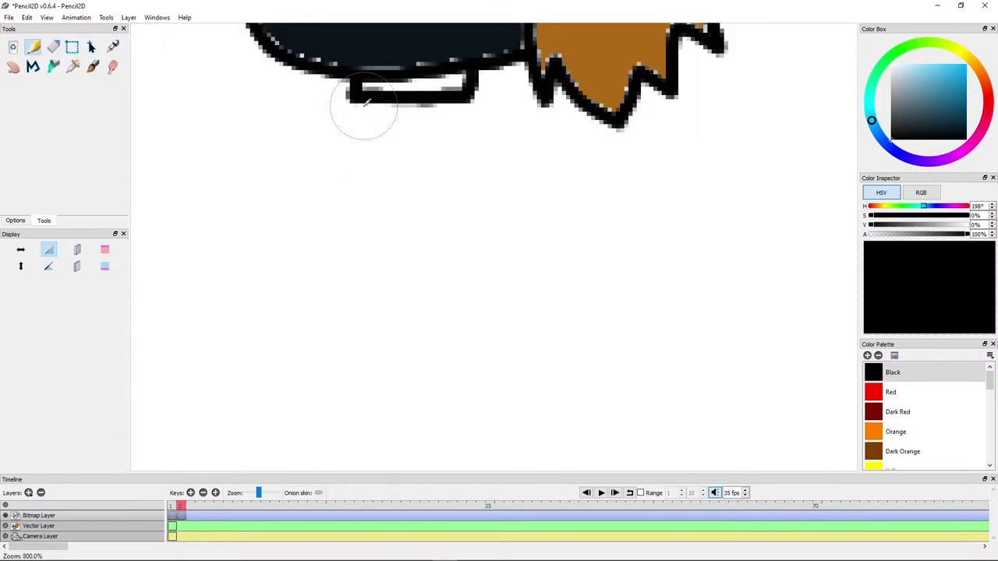
scroll(357, 117, down, 1)
mouse_move(394, 141)
mouse_down()
mouse_move(400, 97)
mouse_move(383, 82)
mouse_move(354, 91)
mouse_move(321, 138)
mouse_move(310, 199)
mouse_up()
mouse_move(480, 78)
mouse_down()
mouse_move(531, 97)
mouse_move(545, 126)
mouse_move(550, 205)
mouse_move(501, 103)
mouse_up()
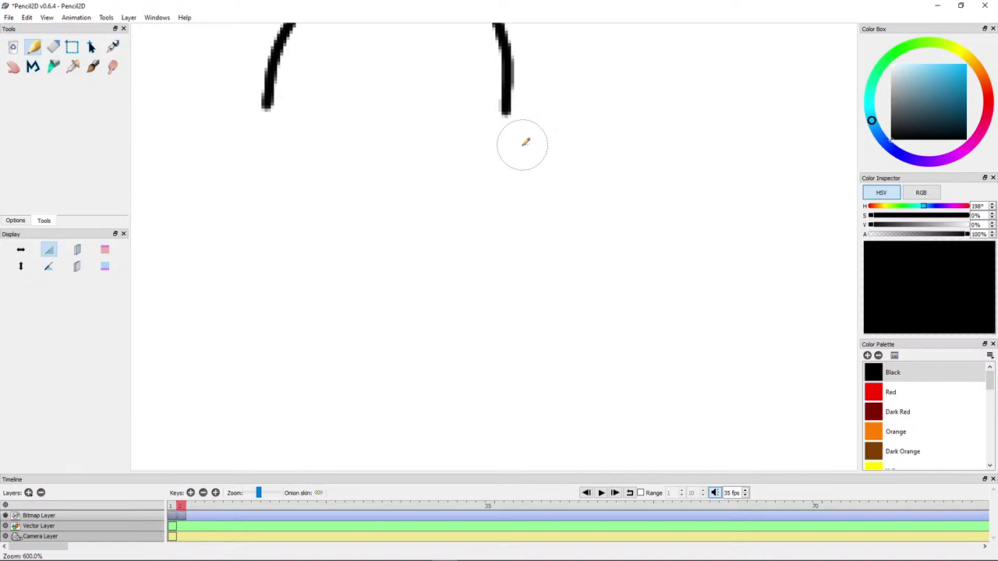
drag(320, 275, 307, 240)
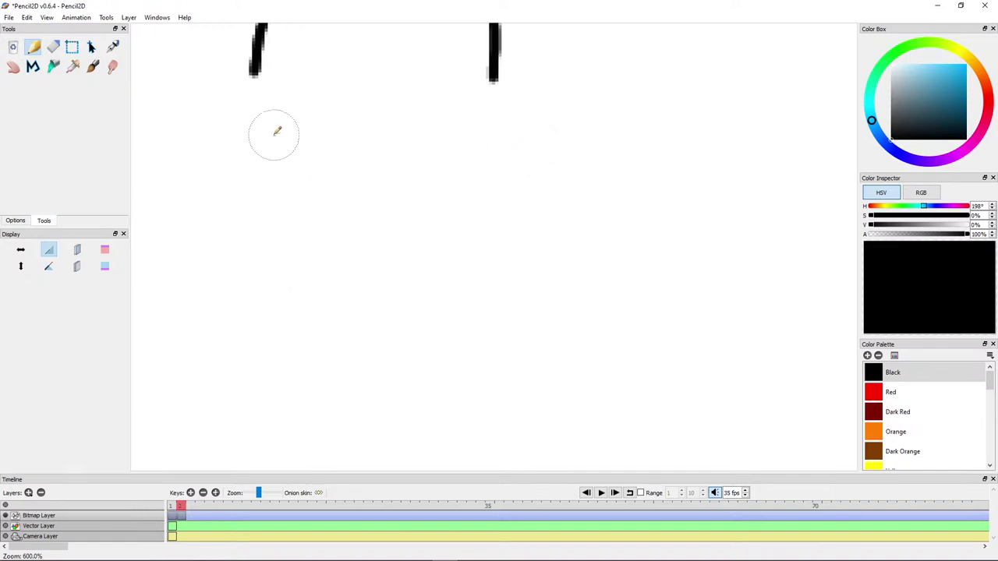
scroll(269, 139, down, 1)
mouse_move(267, 176)
mouse_down()
mouse_move(270, 240)
mouse_move(274, 166)
mouse_move(268, 179)
mouse_up()
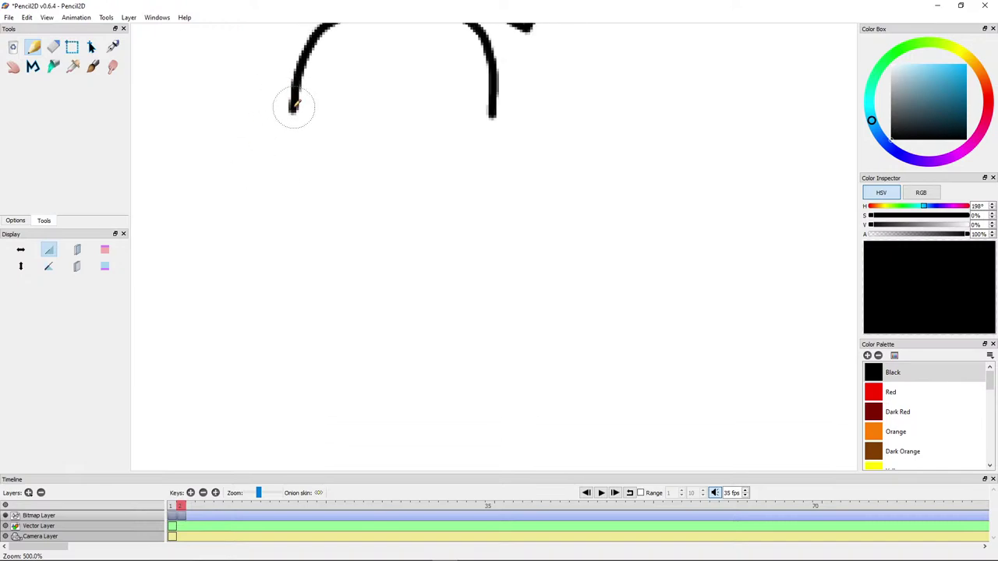
Step: Extend both shoulder lines down into the torso's sides and close the torso outline with a flat bottom edge
mouse_move(294, 107)
mouse_down()
mouse_move(290, 263)
mouse_move(288, 178)
mouse_move(289, 222)
mouse_up()
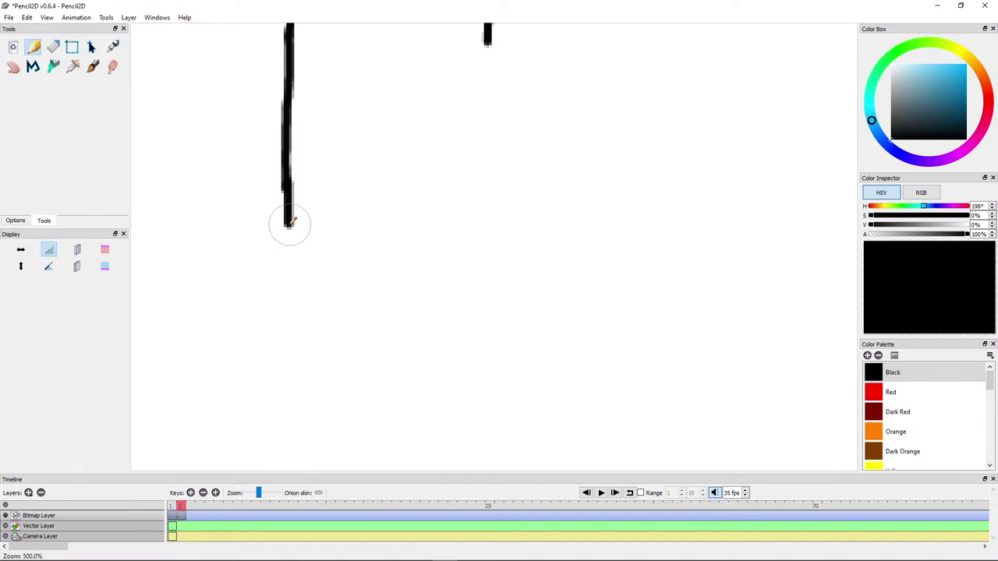
drag(290, 223, 424, 223)
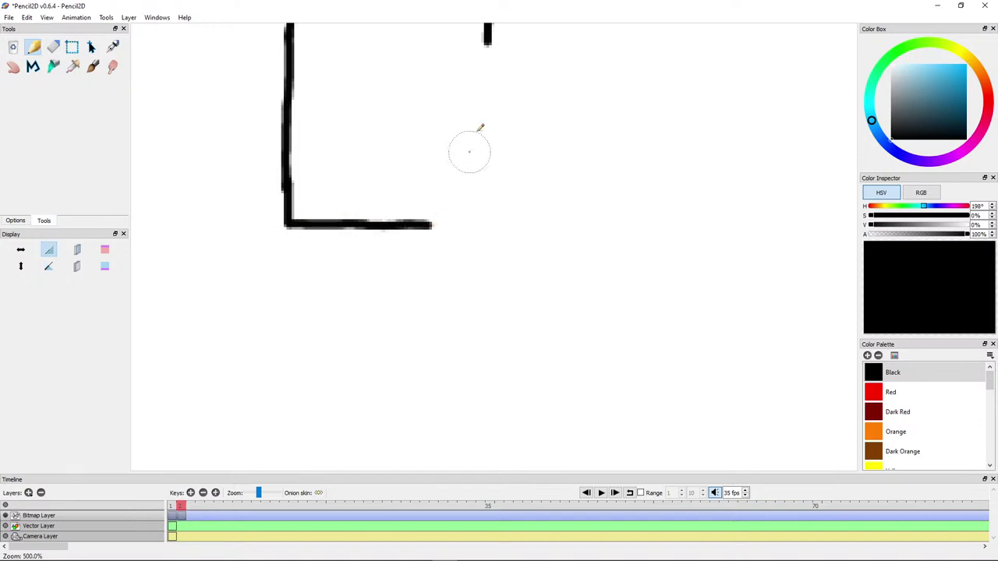
mouse_move(470, 151)
mouse_down()
mouse_move(466, 270)
mouse_move(452, 184)
mouse_up()
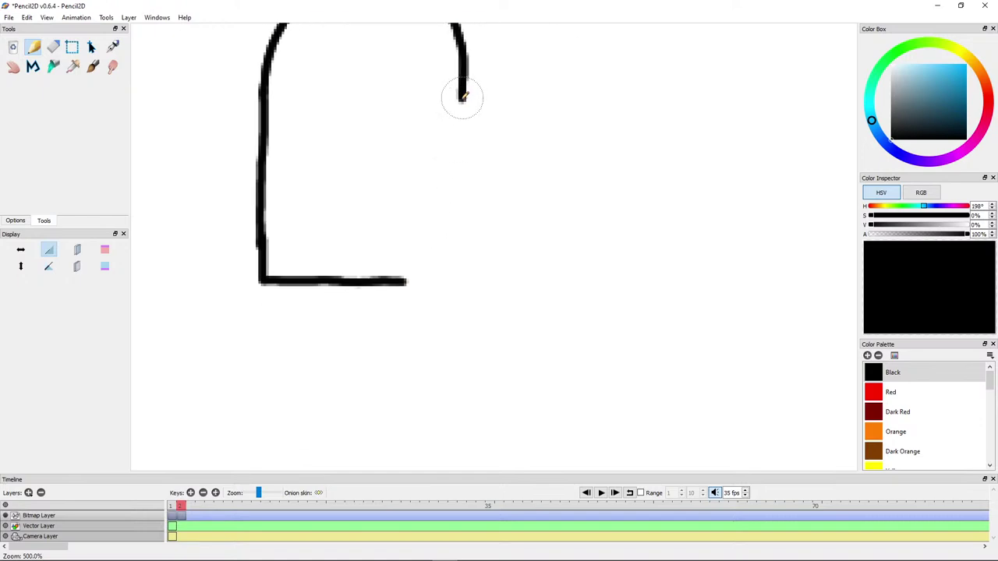
mouse_move(462, 97)
mouse_down()
mouse_move(464, 282)
mouse_move(397, 281)
mouse_up()
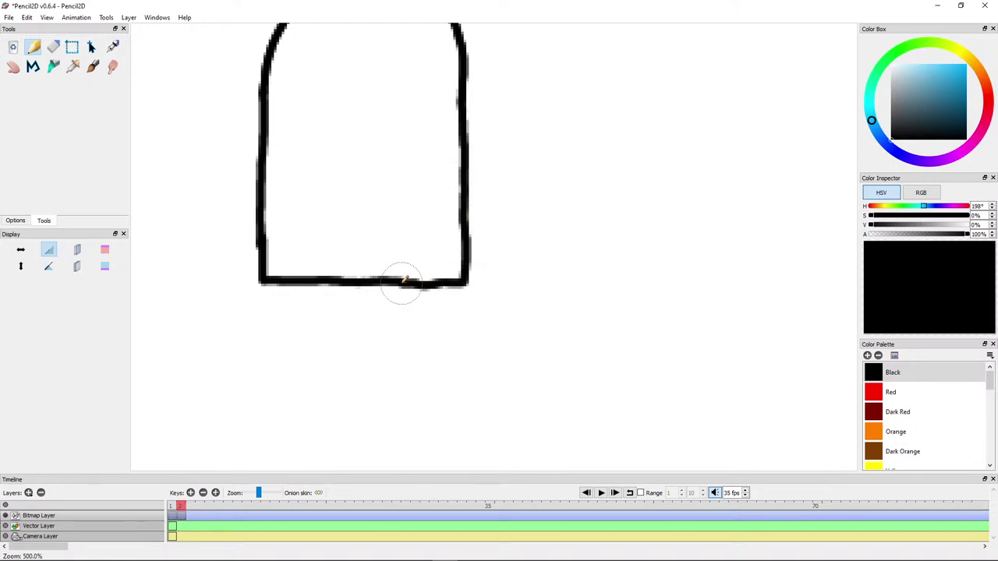
Step: Erase the bottom edge of the torso and switch back to the Pencil tool
scroll(397, 249, up, 4)
scroll(398, 269, down, 4)
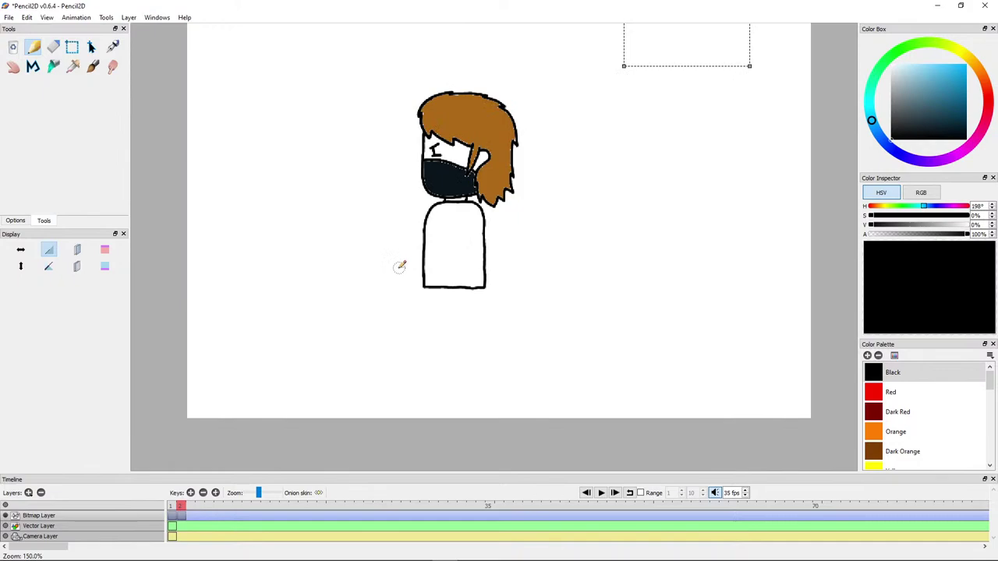
scroll(396, 241, up, 4)
scroll(396, 241, down, 4)
scroll(395, 241, up, 3)
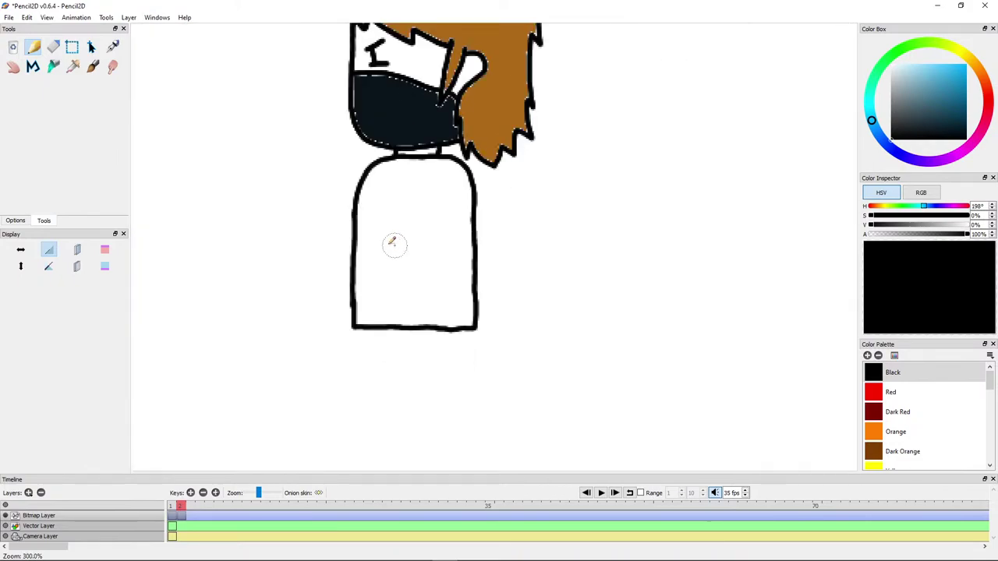
click(53, 47)
mouse_move(330, 345)
mouse_down()
mouse_move(328, 337)
mouse_move(358, 374)
mouse_move(385, 377)
mouse_move(446, 344)
mouse_up()
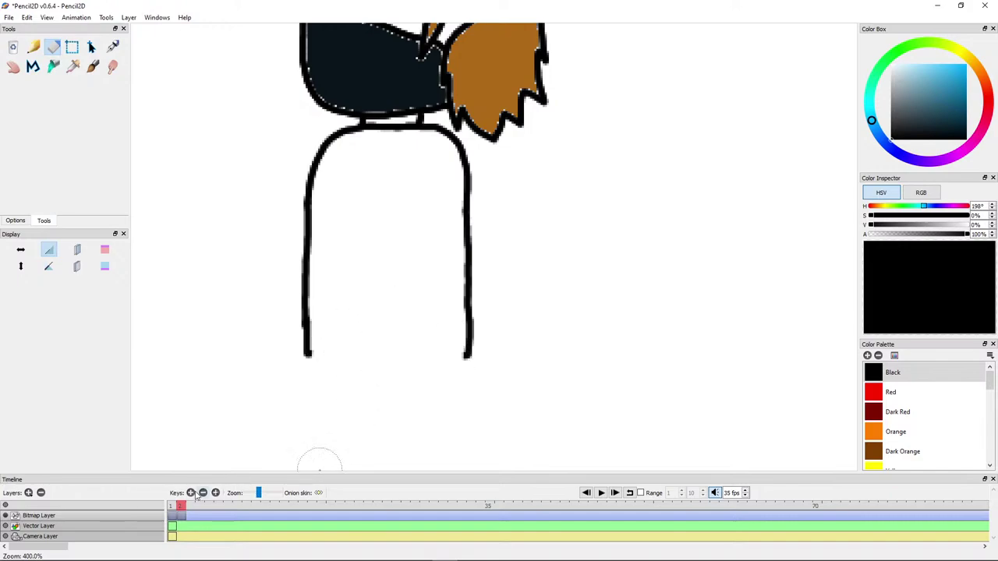
key(n)
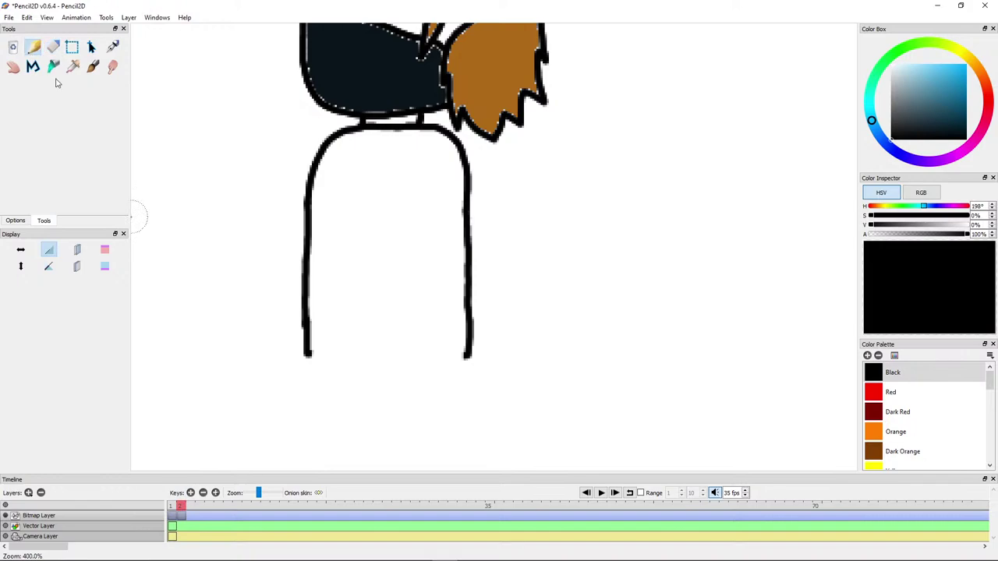
scroll(398, 227, down, 3)
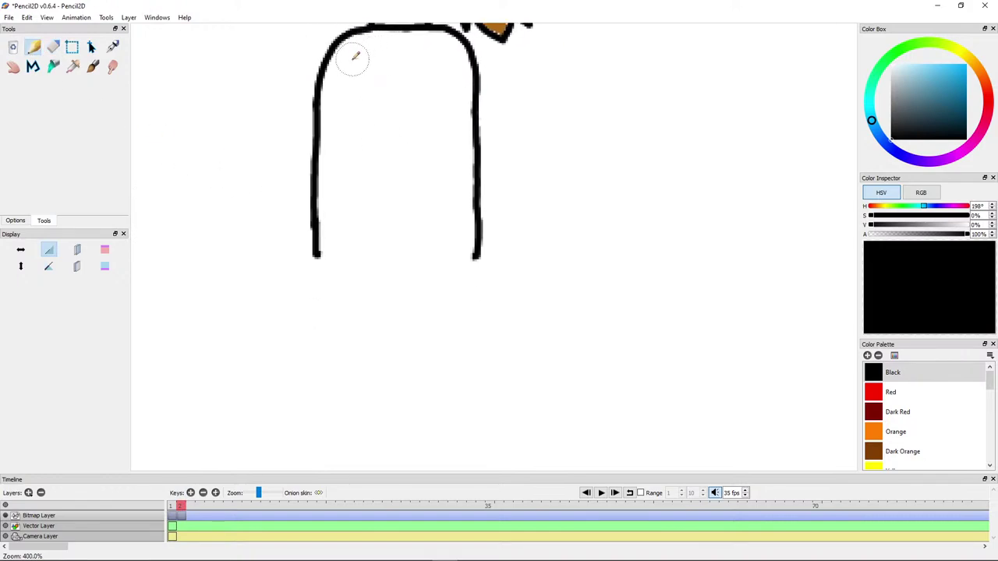
scroll(404, 116, up, 2)
scroll(395, 127, down, 1)
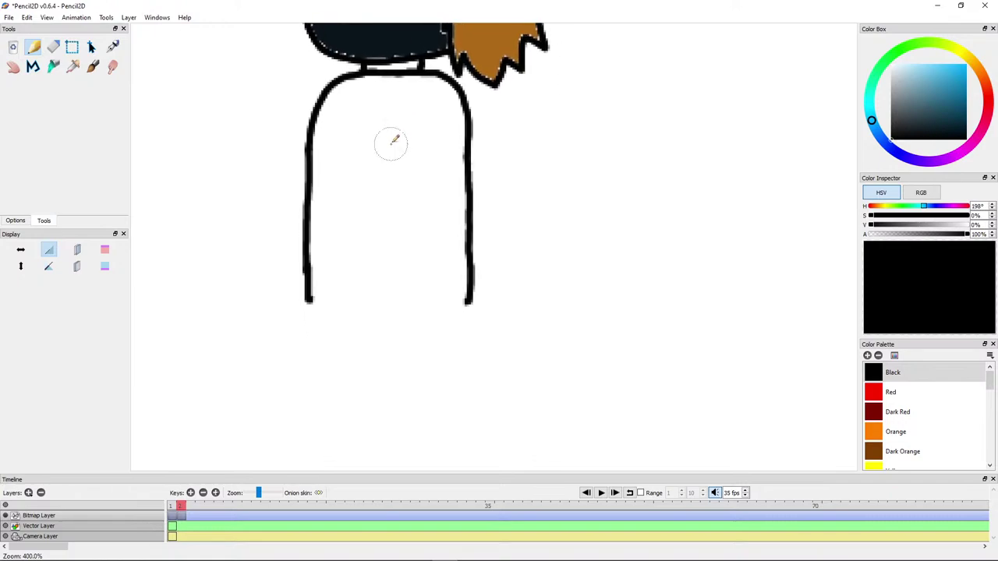
drag(350, 94, 336, 261)
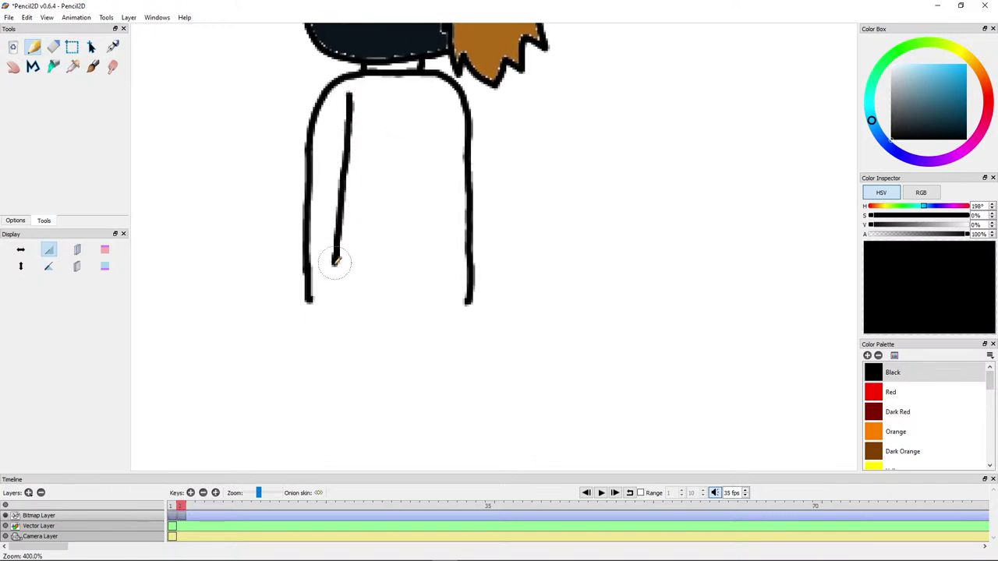
drag(432, 97, 429, 245)
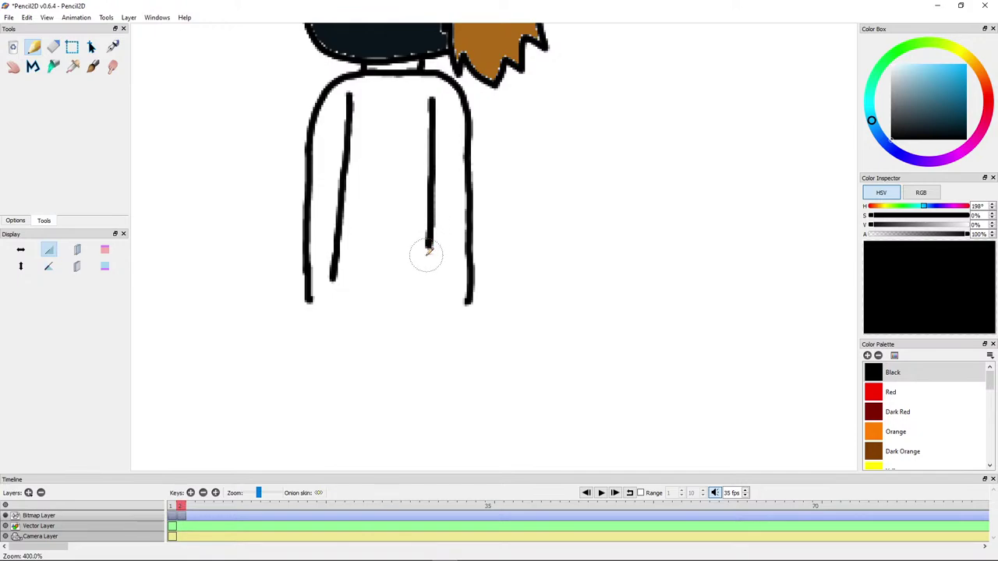
key(ctrl+z)
scroll(417, 172, up, 1)
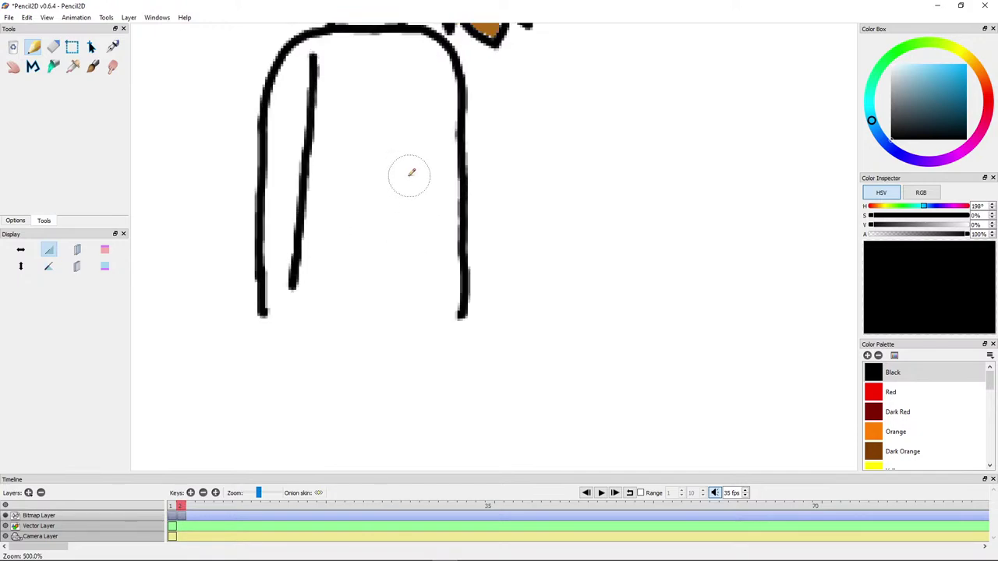
key(ctrl+z)
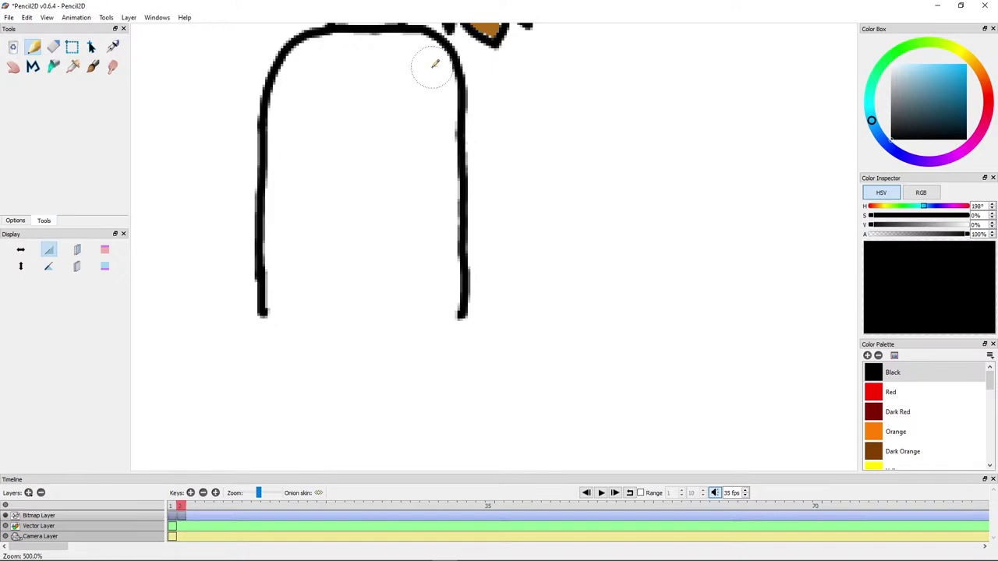
mouse_move(431, 67)
mouse_down()
mouse_move(427, 219)
mouse_move(392, 357)
mouse_up()
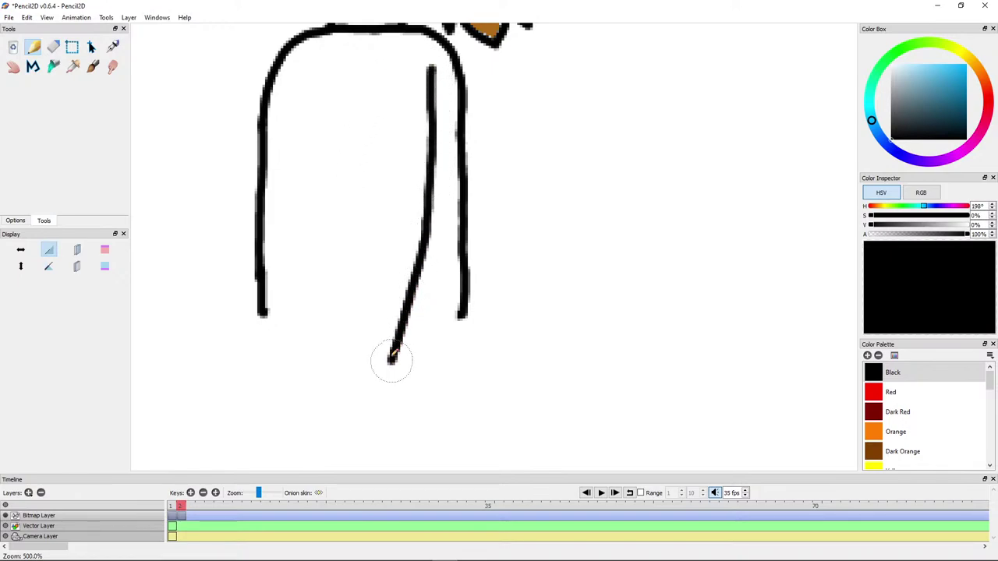
key(ctrl+z)
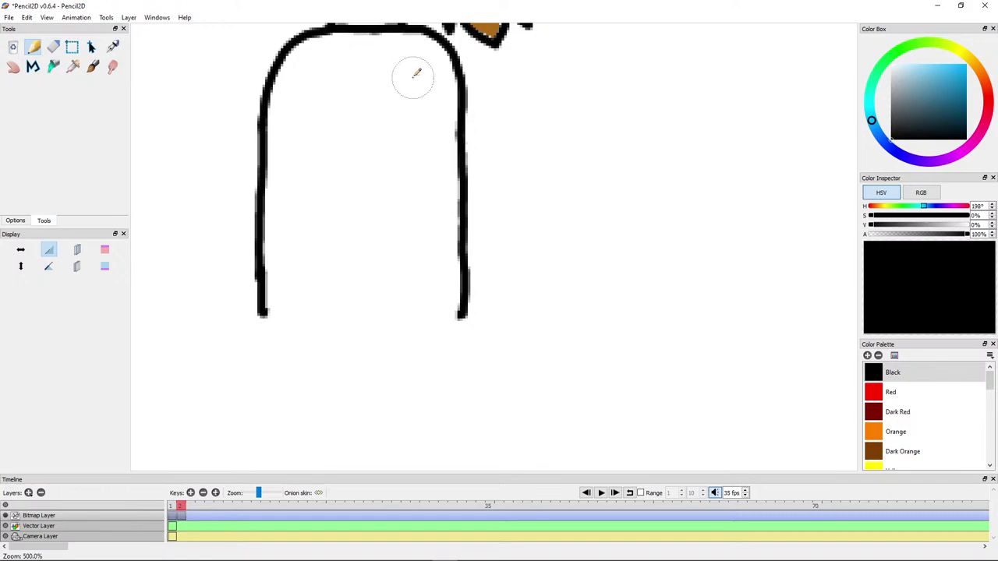
Step: Draw the arm inside the torso as two long lines slanting down to the left, joined by a short bottom edge
mouse_move(424, 64)
mouse_down()
mouse_move(408, 261)
mouse_move(390, 325)
mouse_up()
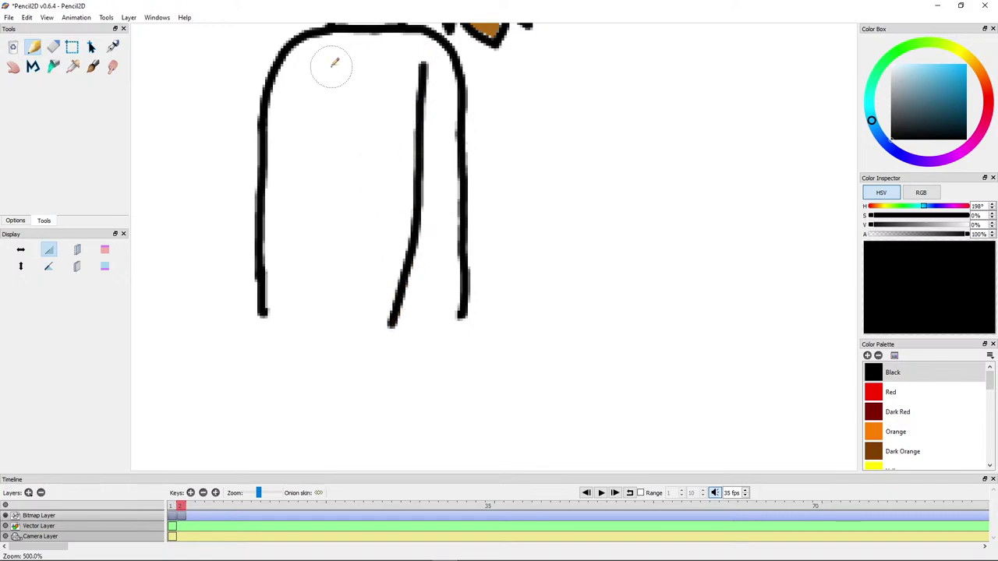
drag(332, 64, 291, 307)
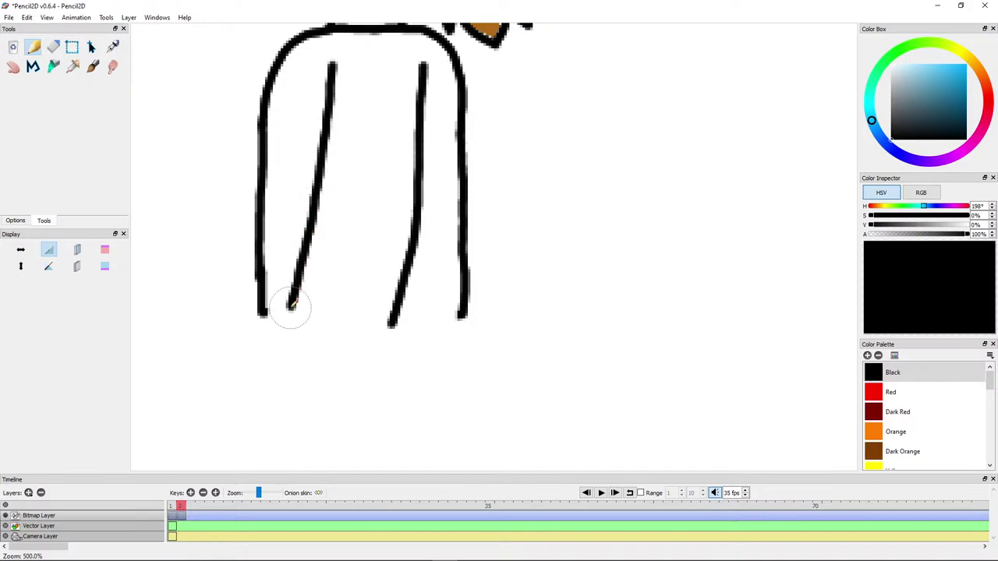
key(ctrl+z)
mouse_move(349, 64)
mouse_down()
mouse_move(317, 316)
mouse_move(391, 322)
mouse_up()
drag(343, 185, 341, 247)
scroll(341, 245, up, 1)
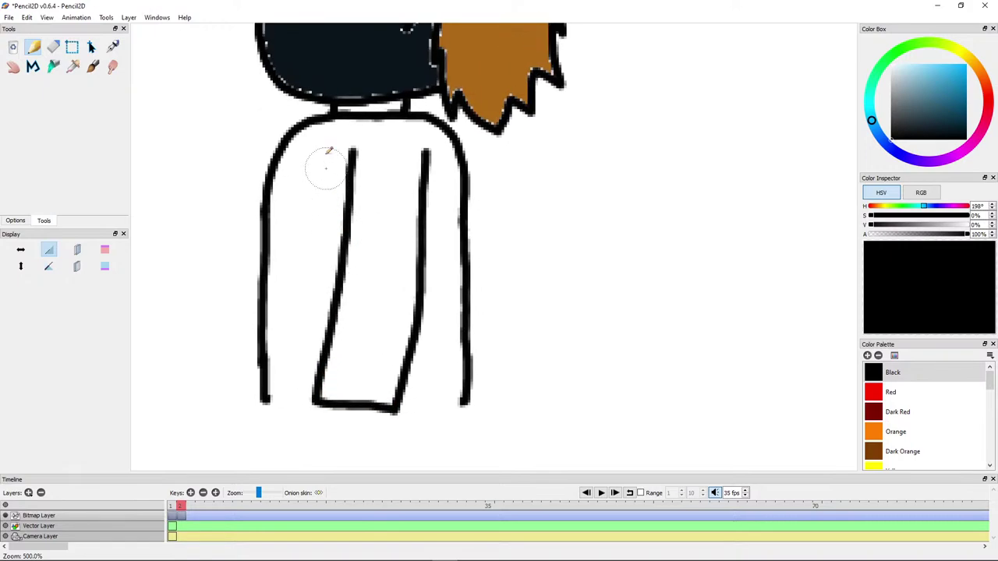
drag(329, 117, 302, 166)
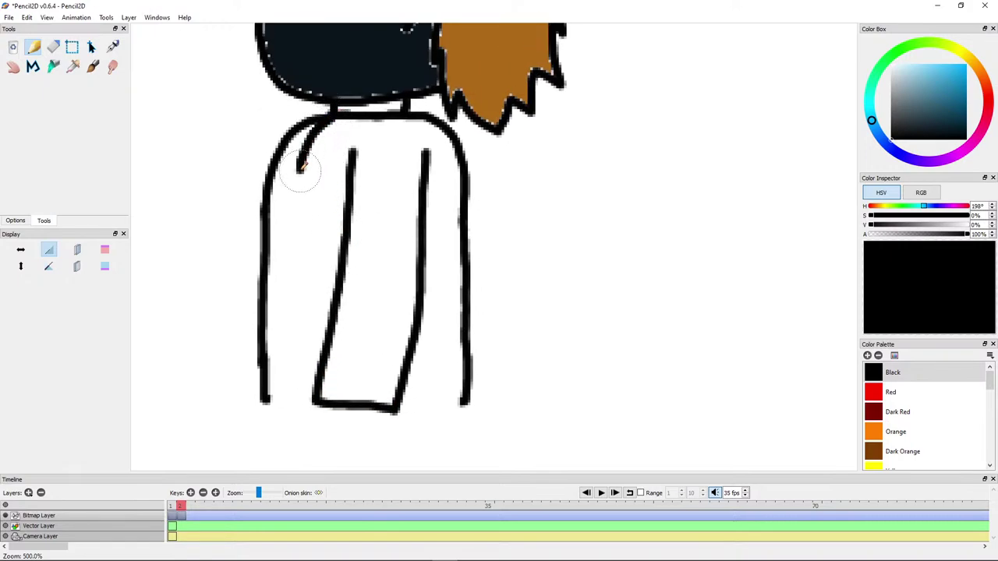
key(ctrl+z)
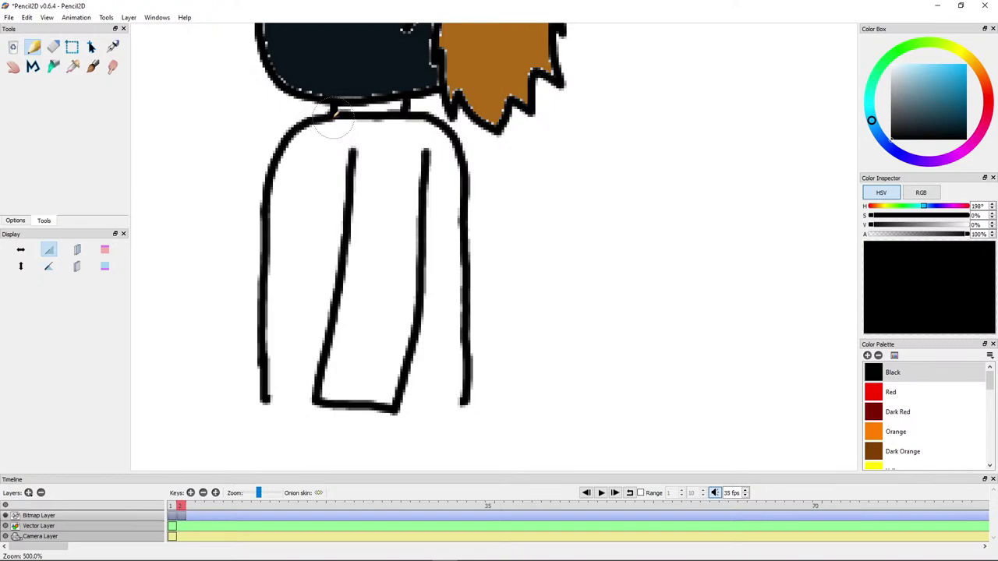
drag(332, 116, 289, 244)
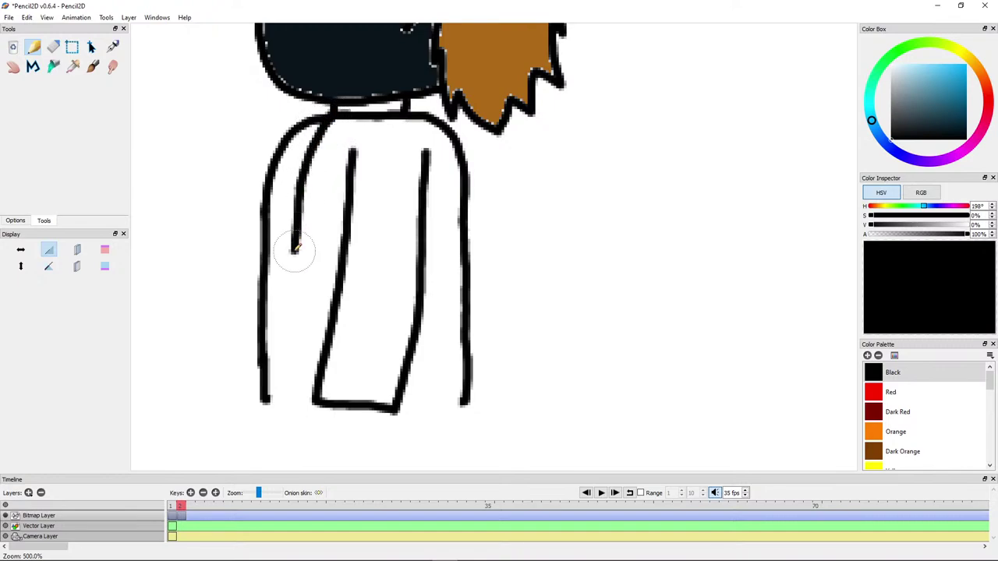
key(ctrl+z)
Step: Draw a narrower left side for the torso, curving from the base of the neck down to the bottom of the original side
mouse_move(325, 118)
mouse_down()
mouse_move(305, 160)
mouse_move(287, 259)
mouse_up()
scroll(287, 259, down, 3)
scroll(290, 146, down, 2)
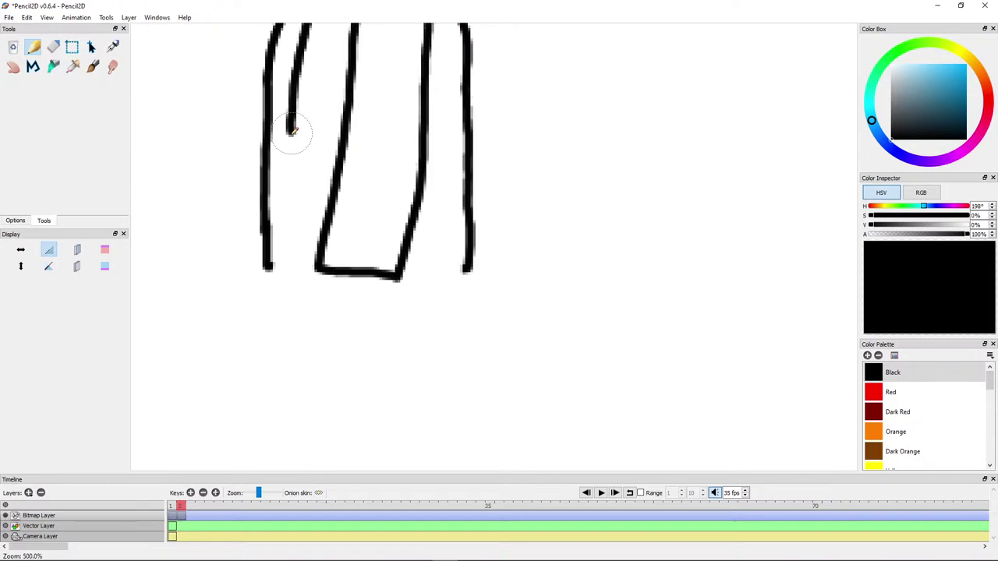
drag(289, 127, 290, 261)
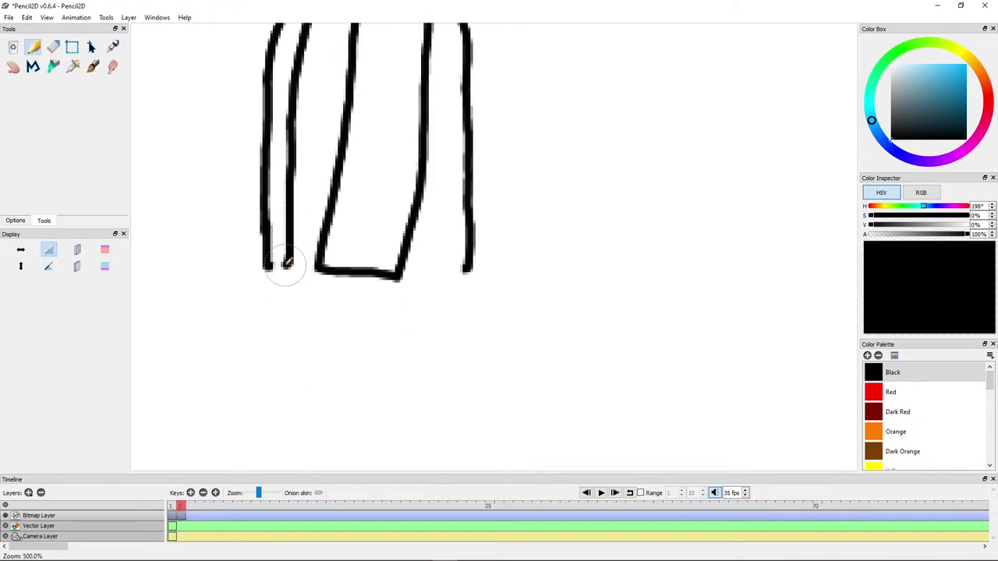
Step: Erase the torso's outer left line and the arm's right line, and switch back to the Pencil tool
scroll(293, 223, up, 3)
click(56, 54)
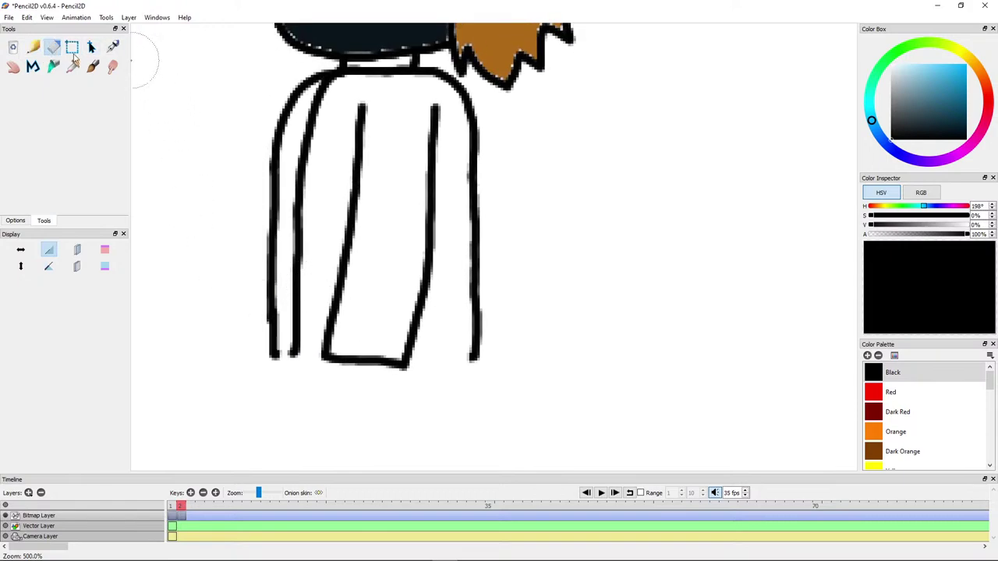
mouse_move(299, 79)
mouse_down()
mouse_move(308, 79)
mouse_move(278, 100)
mouse_move(263, 260)
mouse_move(269, 248)
mouse_move(266, 368)
mouse_up()
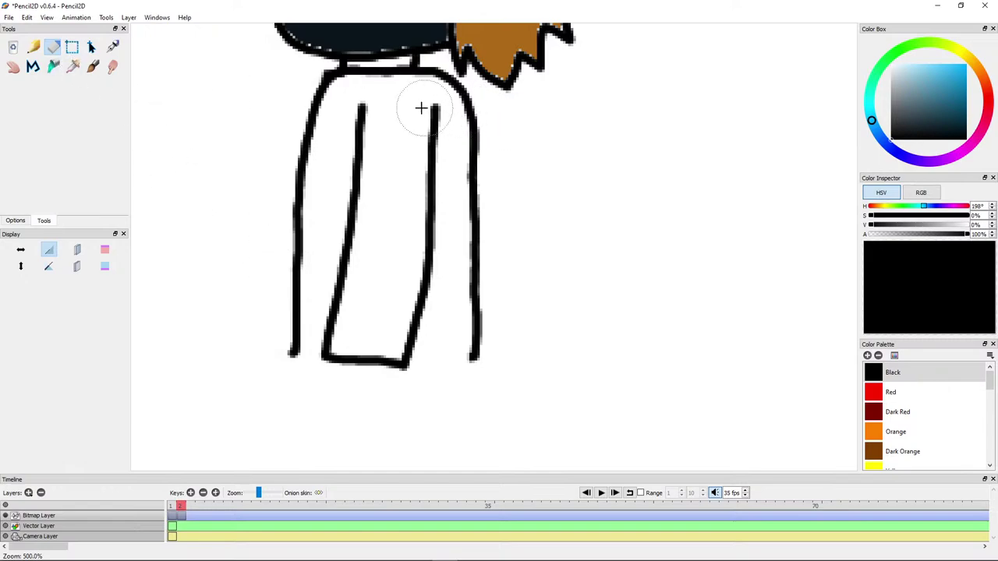
mouse_move(423, 107)
mouse_down()
mouse_move(432, 130)
mouse_move(421, 305)
mouse_move(399, 359)
mouse_up()
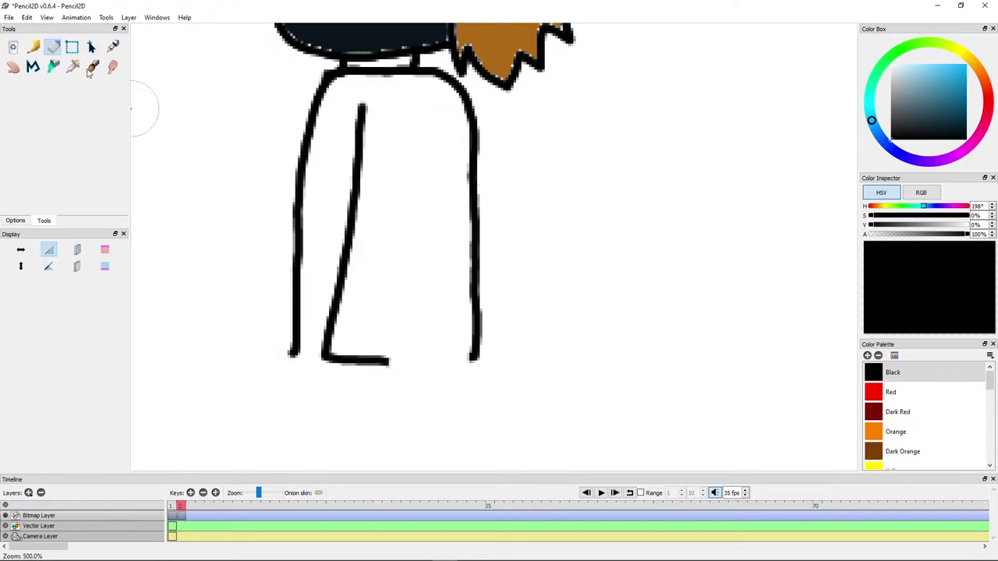
click(35, 48)
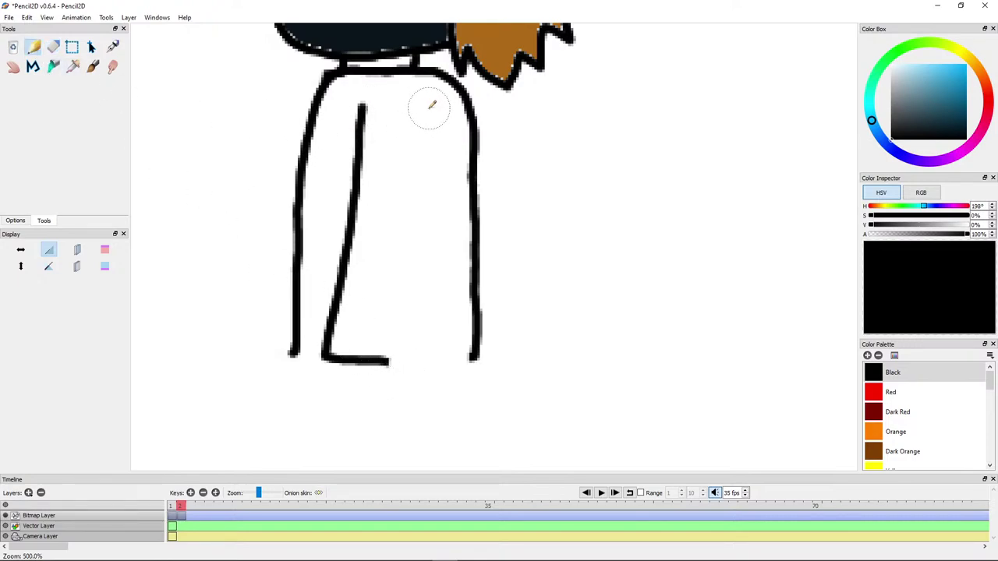
Step: Draw the arm's right line inside the torso, slanting down to the end of the arm's short bottom edge
drag(428, 106, 390, 355)
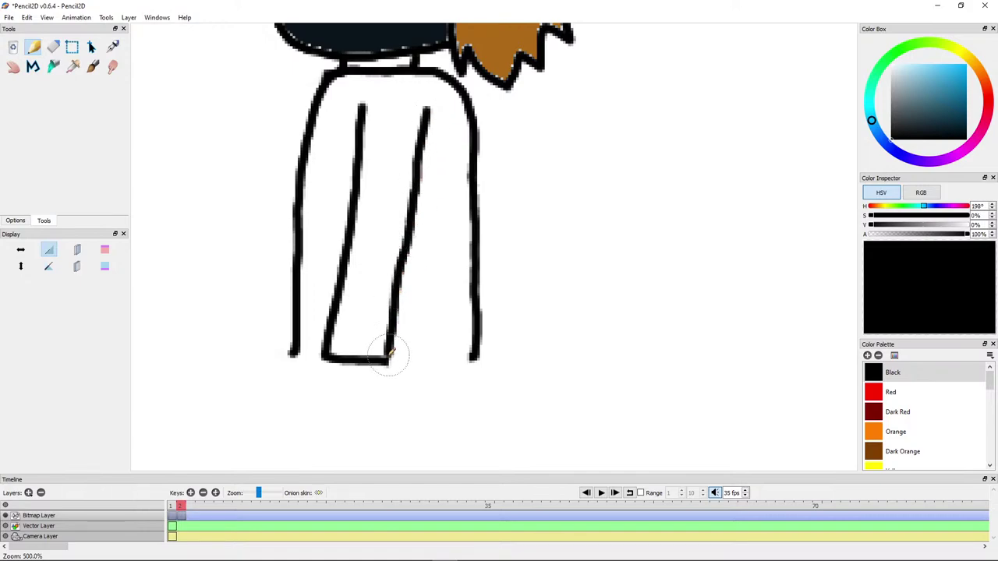
key(minus)
scroll(388, 152, up, 1)
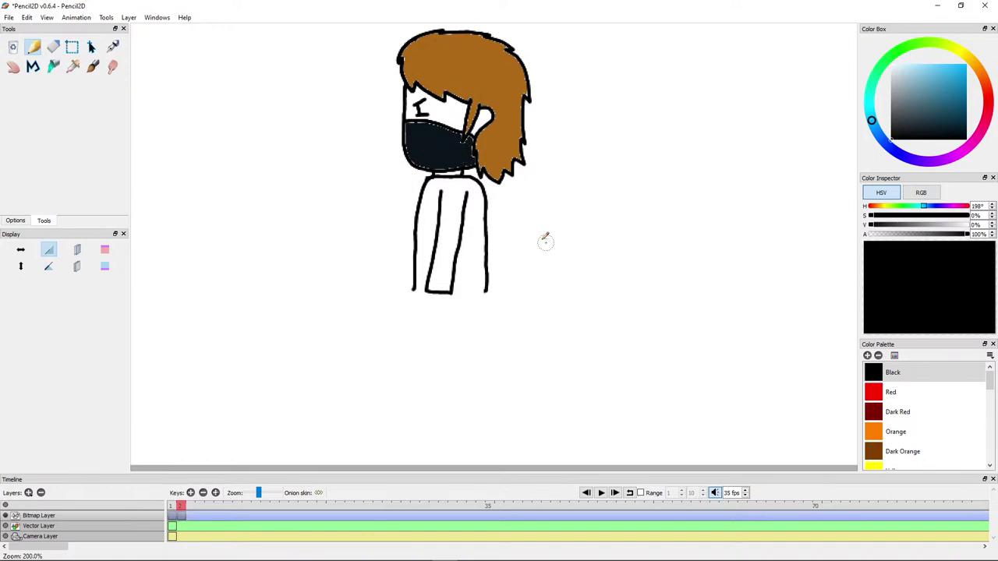
scroll(494, 212, up, 5)
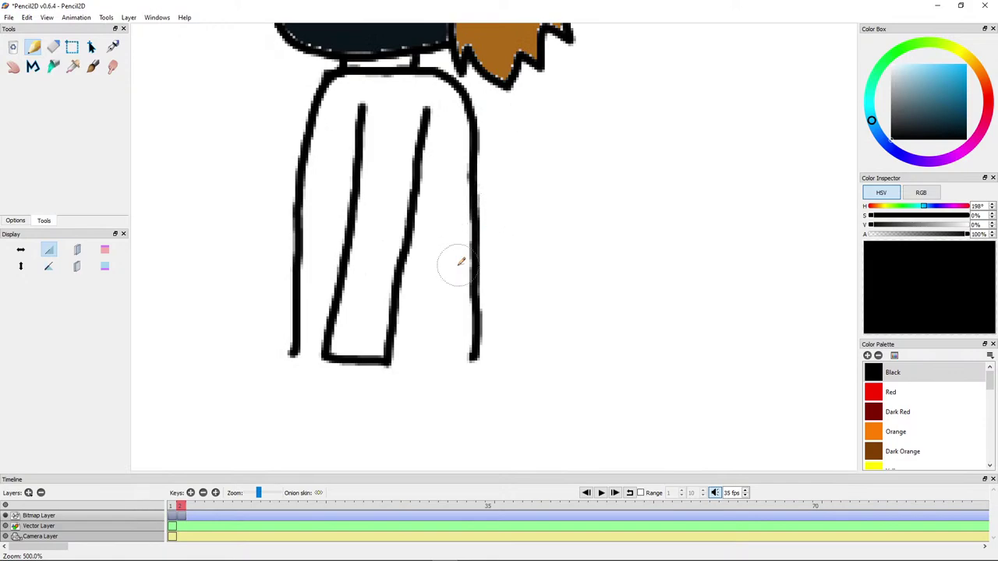
scroll(346, 185, down, 4)
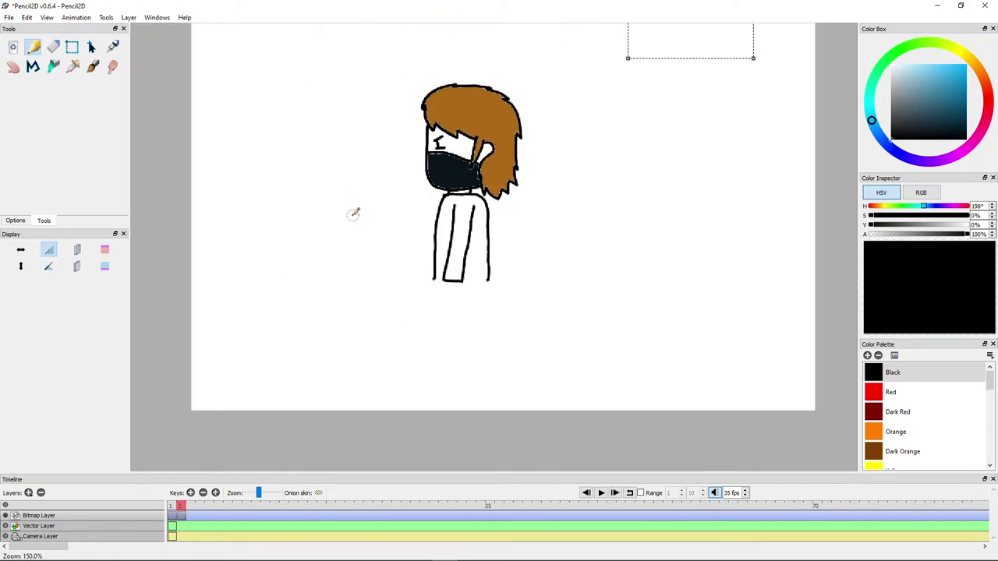
scroll(353, 215, up, 3)
scroll(355, 208, down, 3)
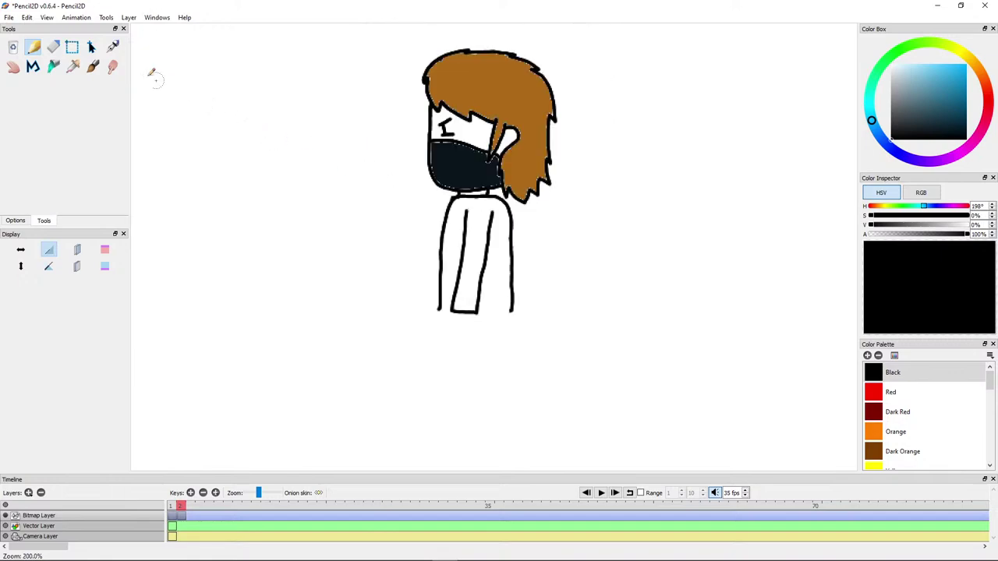
Step: Erase the whole torso and arm below the neck's base line and switch back to the Pencil tool
click(56, 47)
scroll(538, 308, up, 3)
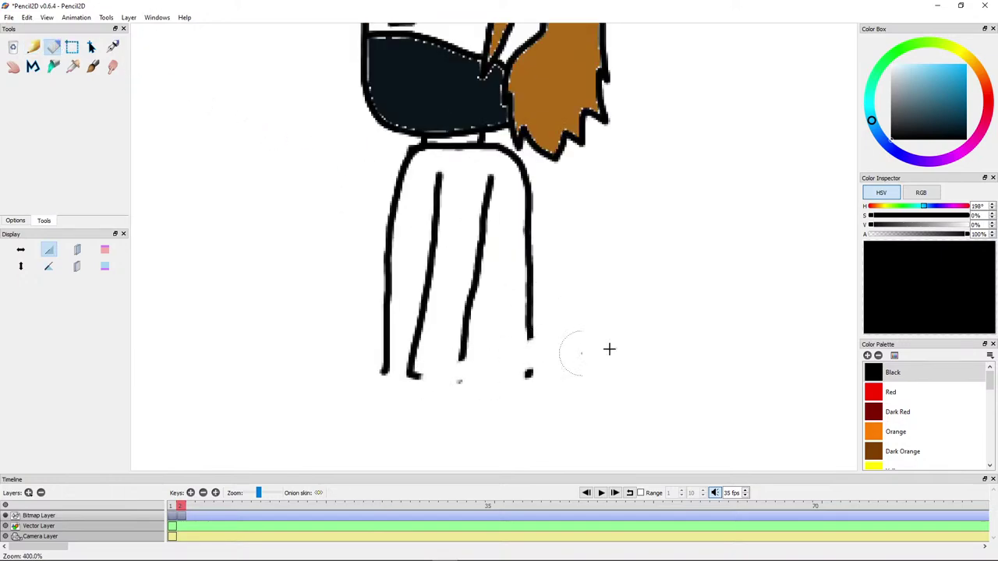
mouse_move(496, 346)
mouse_down()
mouse_move(249, 364)
mouse_move(249, 315)
mouse_move(438, 307)
mouse_move(338, 335)
mouse_move(367, 258)
mouse_move(548, 267)
mouse_move(516, 206)
mouse_up()
mouse_move(463, 233)
mouse_down()
mouse_move(510, 199)
mouse_move(508, 173)
mouse_move(528, 179)
mouse_move(501, 154)
mouse_move(516, 163)
mouse_move(490, 192)
mouse_move(453, 188)
mouse_move(458, 177)
mouse_move(444, 170)
mouse_move(425, 186)
mouse_move(411, 161)
mouse_up()
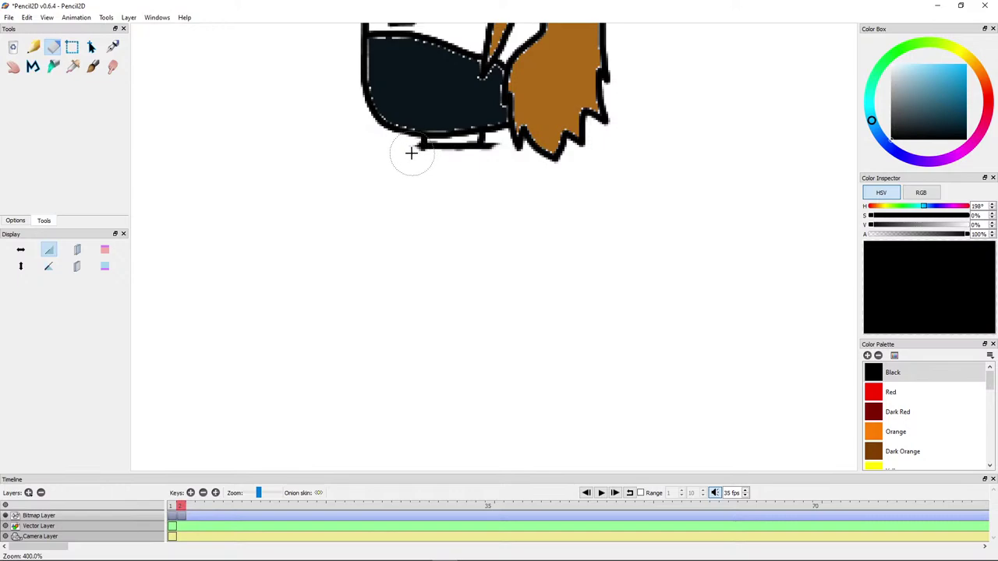
key(n)
Step: Draw a wider torso below the neck with rounded shoulders, nearly vertical sides and a straight bottom edge
scroll(491, 147, up, 1)
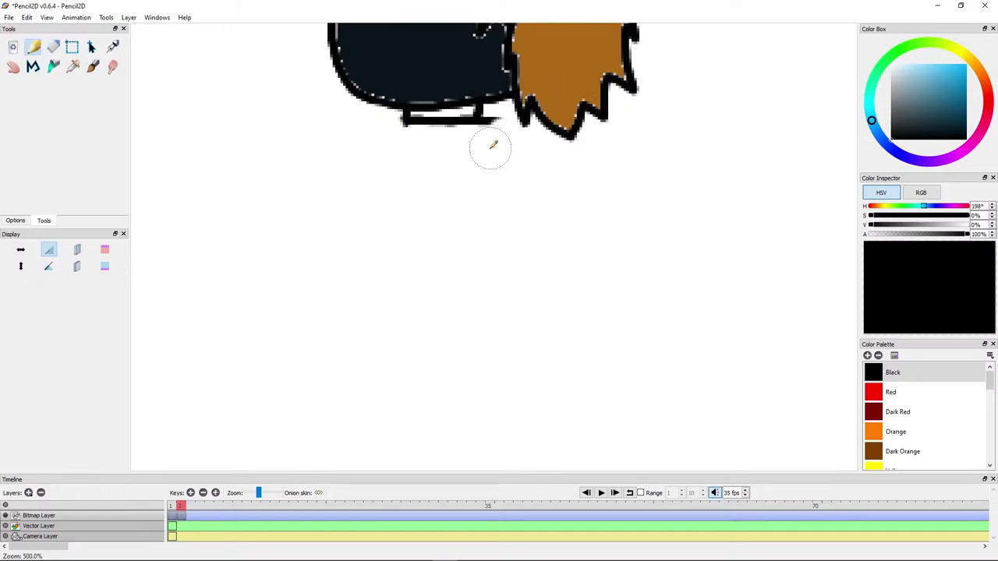
mouse_move(490, 116)
mouse_down()
mouse_move(544, 146)
mouse_move(560, 191)
mouse_up()
drag(475, 177, 462, 120)
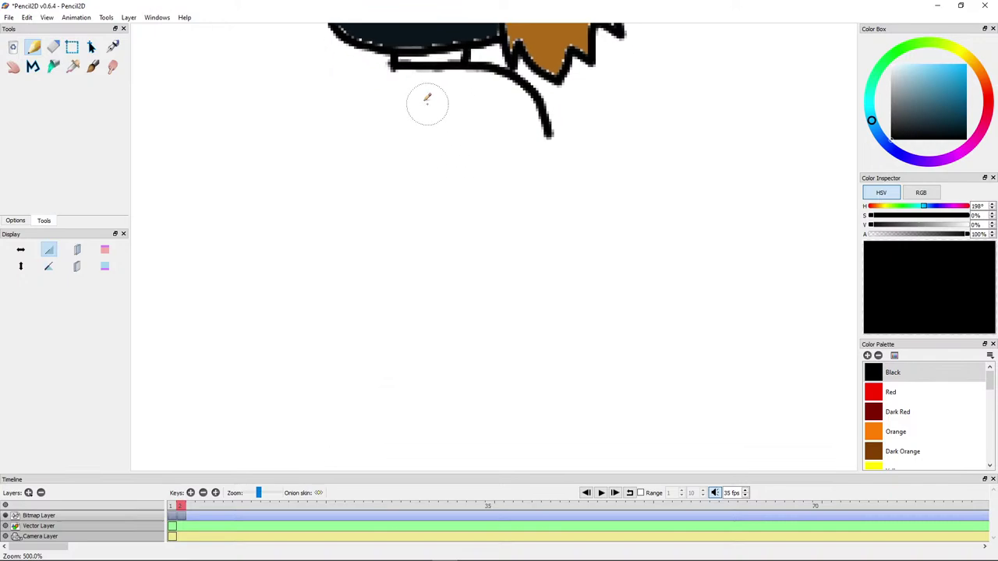
mouse_move(392, 66)
mouse_down()
mouse_move(355, 75)
mouse_move(329, 105)
mouse_move(318, 200)
mouse_up()
scroll(319, 200, down, 3)
drag(309, 105, 300, 258)
scroll(332, 239, up, 3)
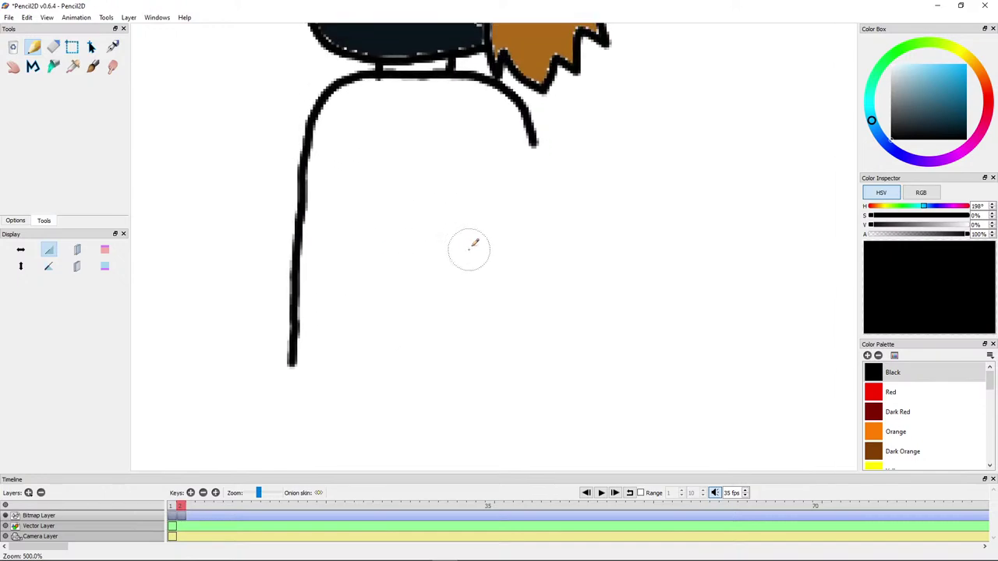
drag(533, 147, 532, 328)
mouse_move(292, 362)
mouse_down()
mouse_move(520, 369)
mouse_move(534, 367)
mouse_move(535, 332)
mouse_up()
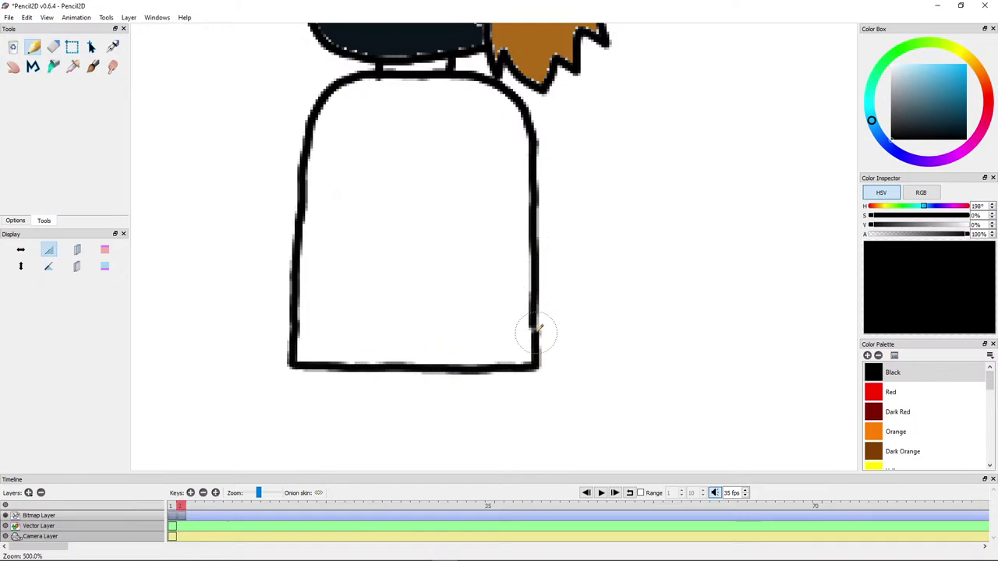
Step: Try a single arm line inside the wide torso, slanting down to the left from below the neck
scroll(483, 265, up, 3)
scroll(471, 279, down, 1)
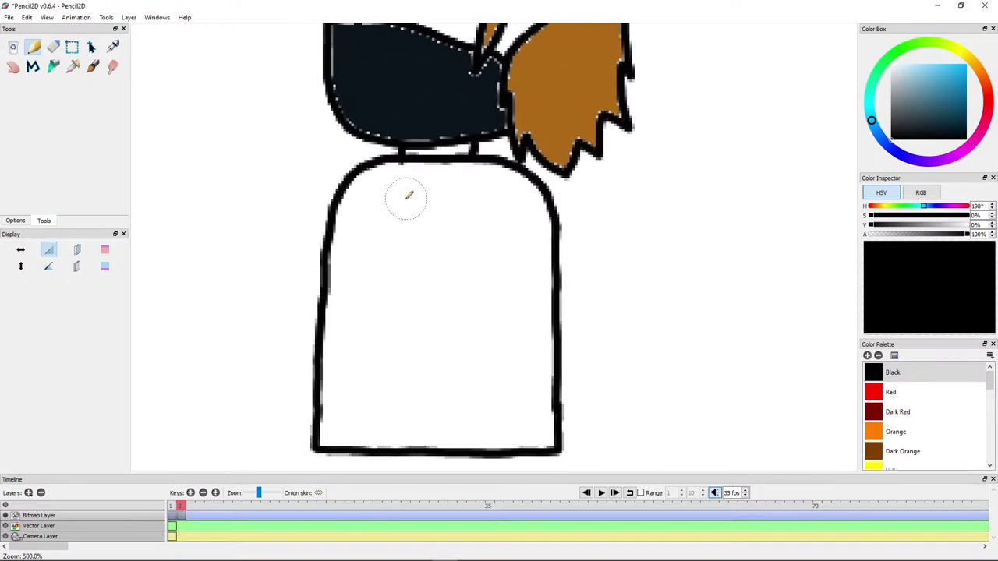
drag(405, 187, 370, 350)
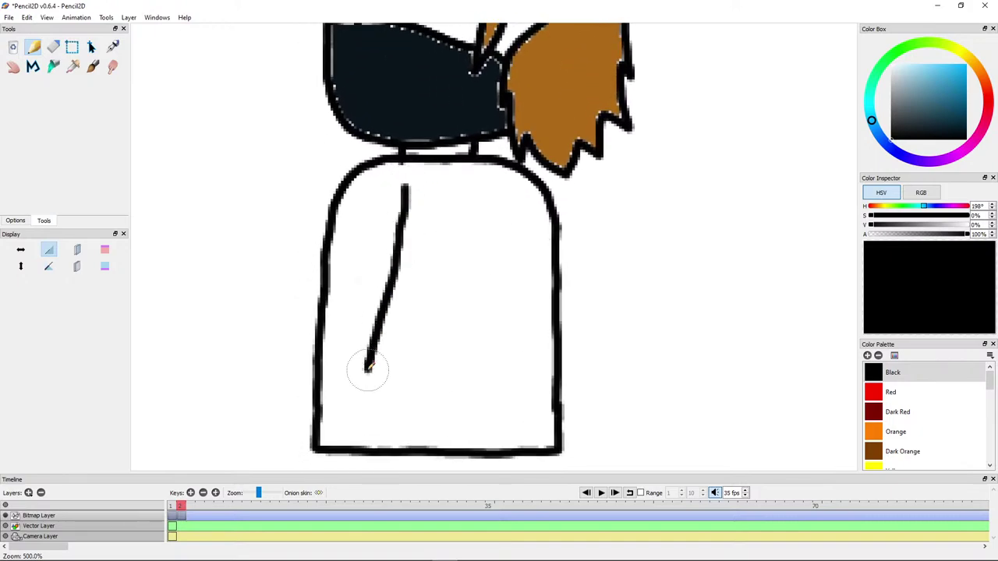
scroll(381, 319, down, 5)
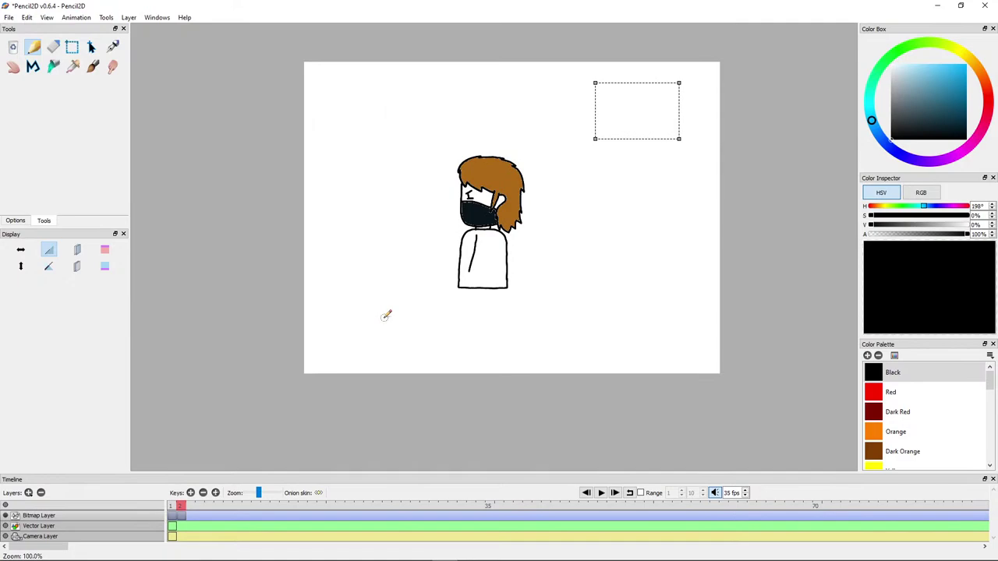
scroll(386, 315, up, 5)
Step: Undo the arm line and all strokes of the wide torso back to the neck's base line
key(ctrl+z)
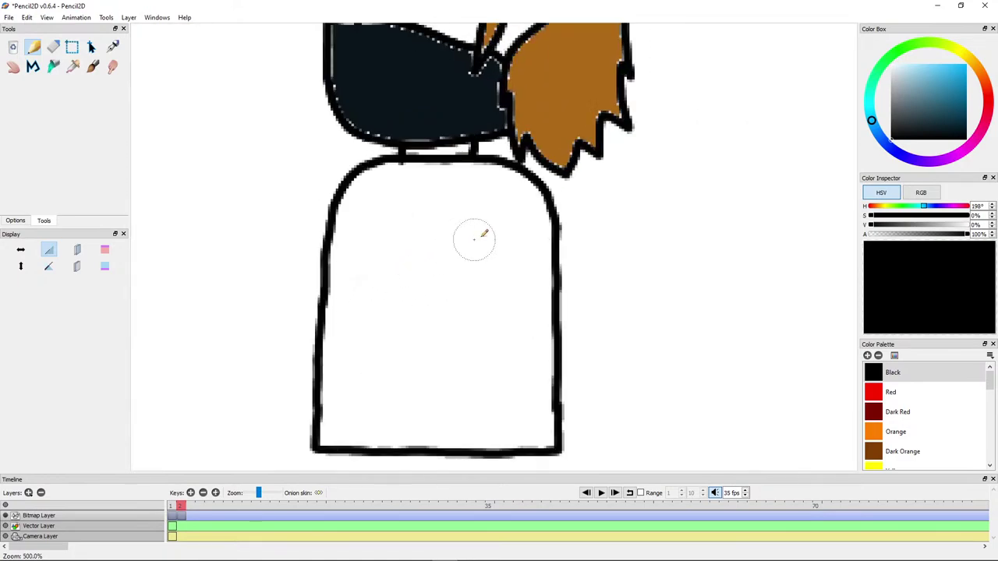
key(ctrl+z)
key(ctrl+z)
key(ctrl+z)
key(ctrl+z)
key(ctrl+z)
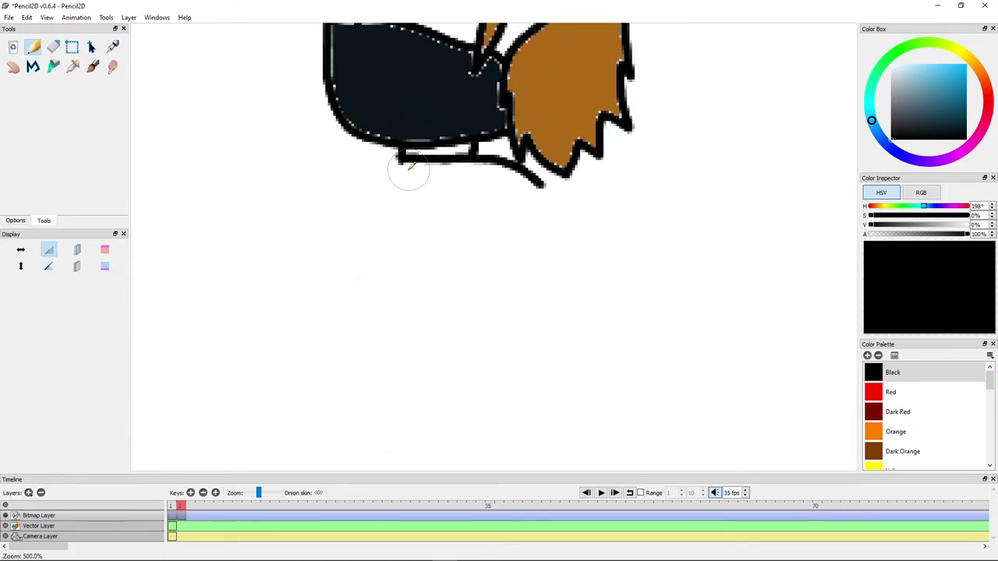
key(ctrl+z)
mouse_move(412, 199)
mouse_down()
mouse_move(412, 89)
mouse_move(409, 134)
mouse_move(379, 67)
mouse_up()
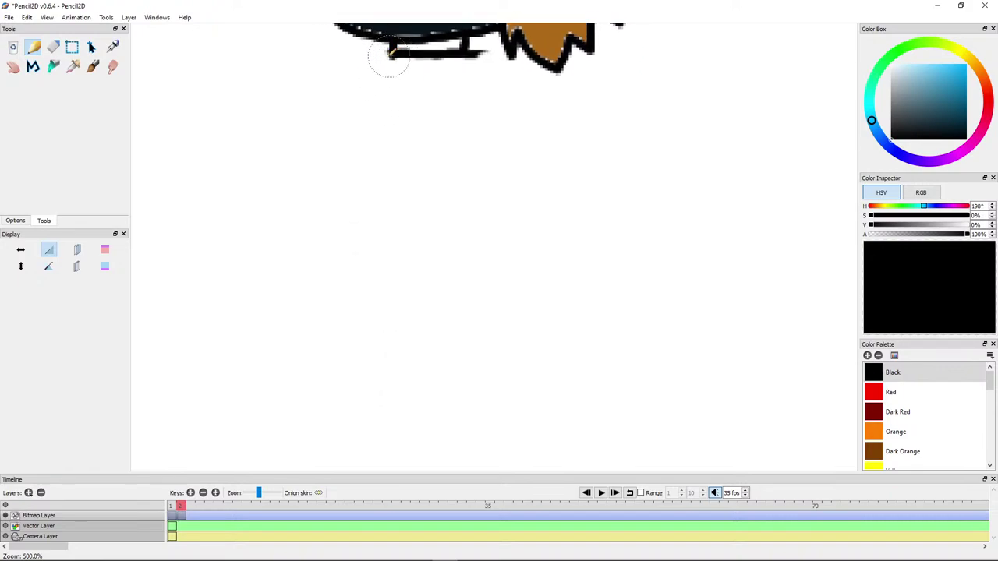
scroll(389, 56, down, 3)
mouse_move(468, 176)
mouse_down()
mouse_move(446, 185)
mouse_move(419, 243)
mouse_move(476, 230)
mouse_move(508, 273)
mouse_up()
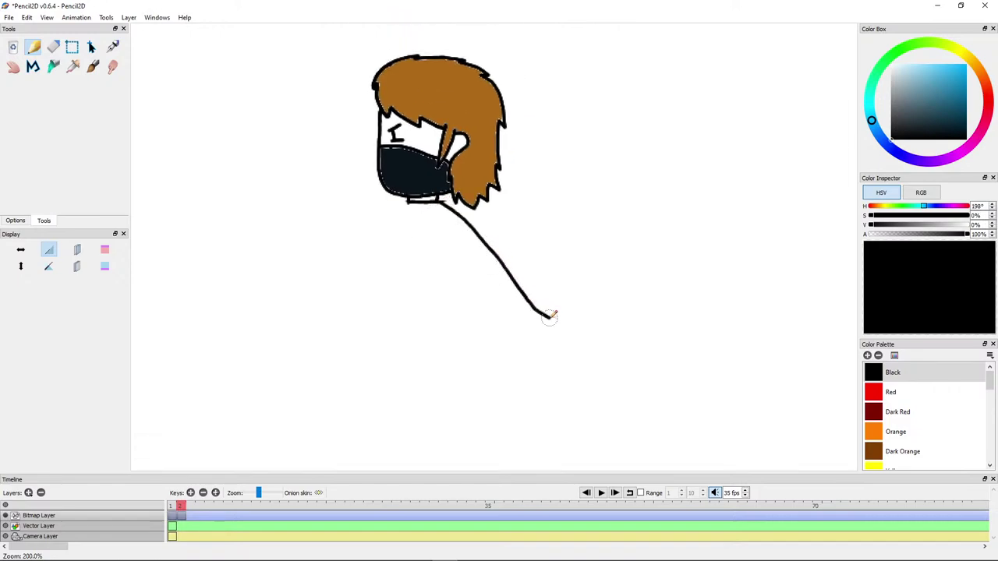
drag(550, 318, 553, 318)
key(ctrl+z)
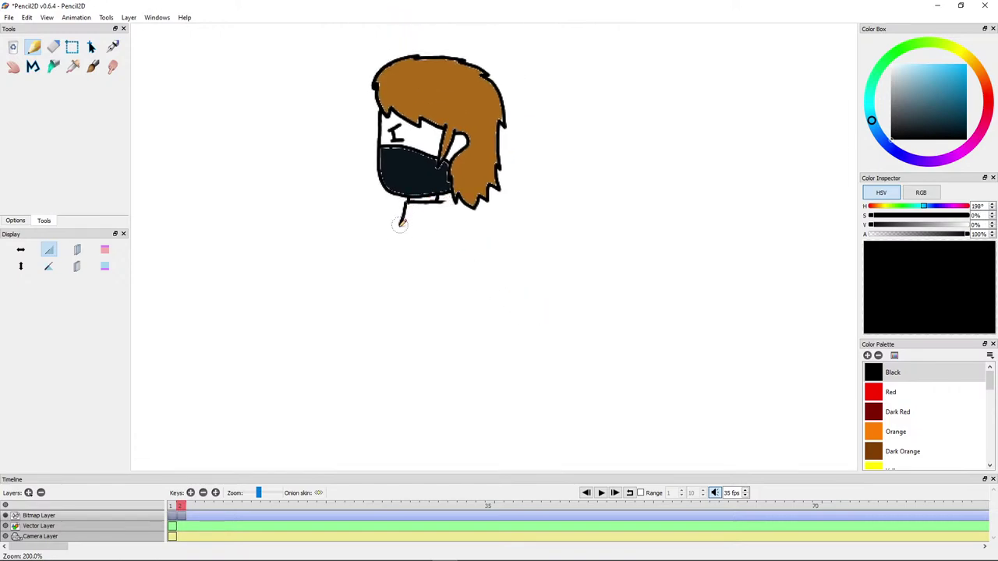
Step: Draw a large cape outline from both ends of the neck's base line, billowing down to the right with wavy edges
key(ctrl+z)
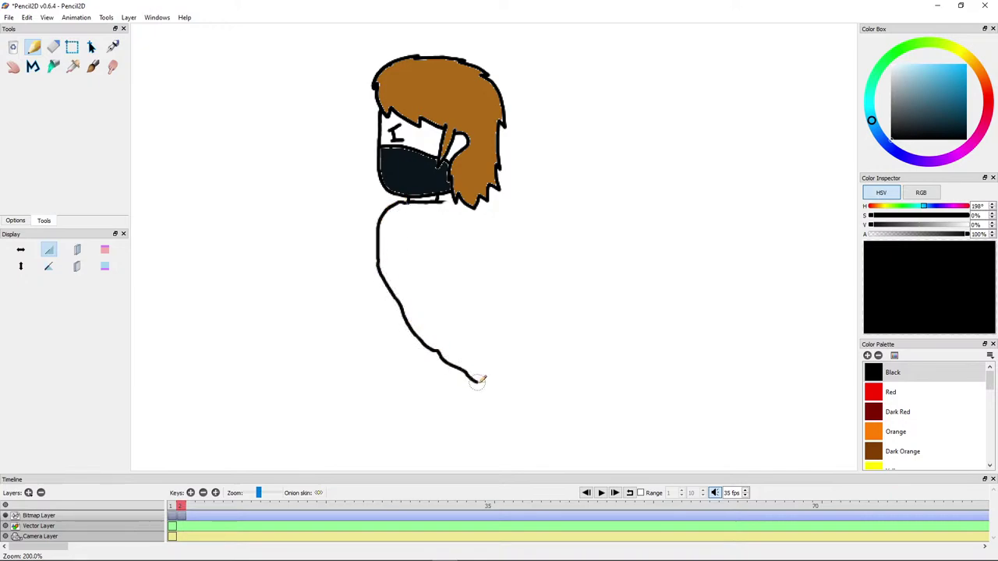
mouse_move(444, 202)
mouse_down()
mouse_move(513, 228)
mouse_move(569, 294)
mouse_up()
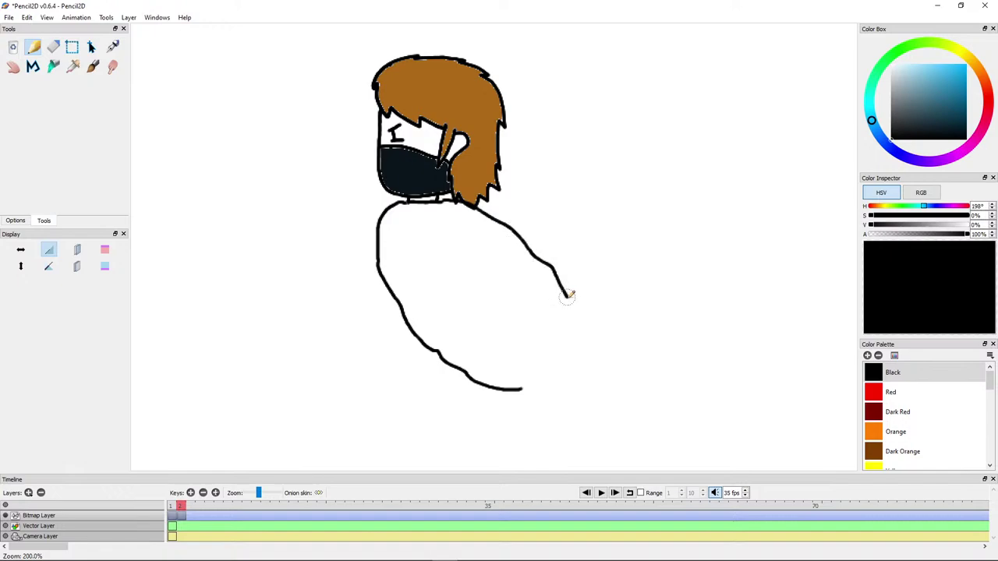
scroll(437, 245, up, 3)
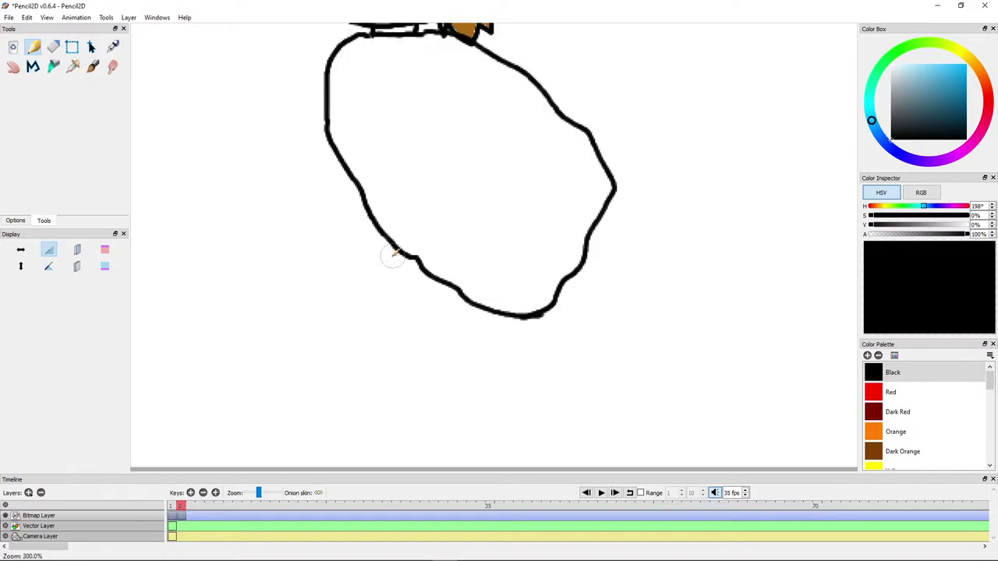
Step: Draw the torso's lower corner sticking out left of the cape with a vertical side and a straight bottom edge
drag(347, 257, 460, 266)
mouse_move(332, 114)
mouse_down()
mouse_move(325, 259)
mouse_move(364, 257)
mouse_move(398, 273)
mouse_move(376, 195)
mouse_up()
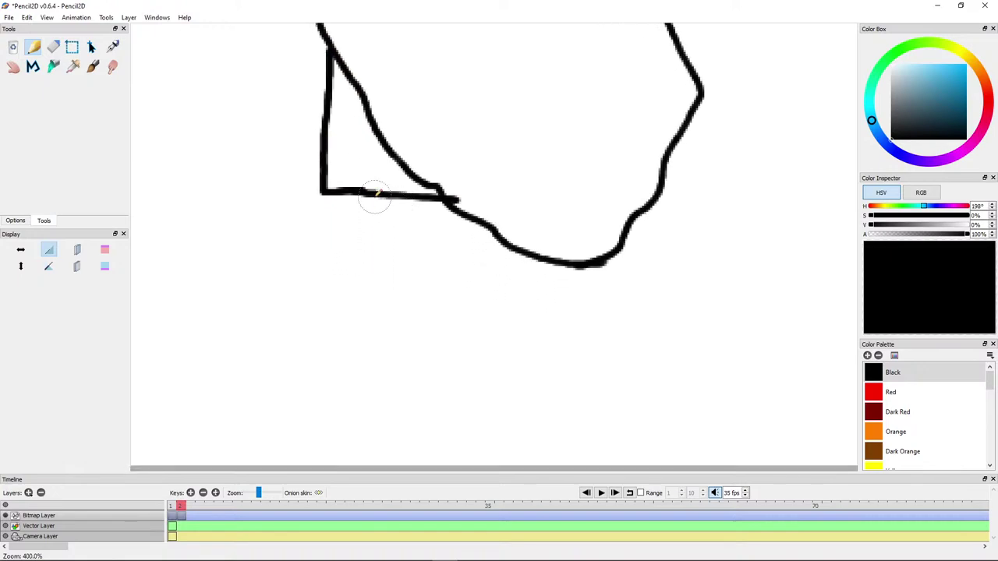
mouse_move(329, 93)
mouse_down()
mouse_move(346, 297)
mouse_move(365, 331)
mouse_move(381, 283)
mouse_up()
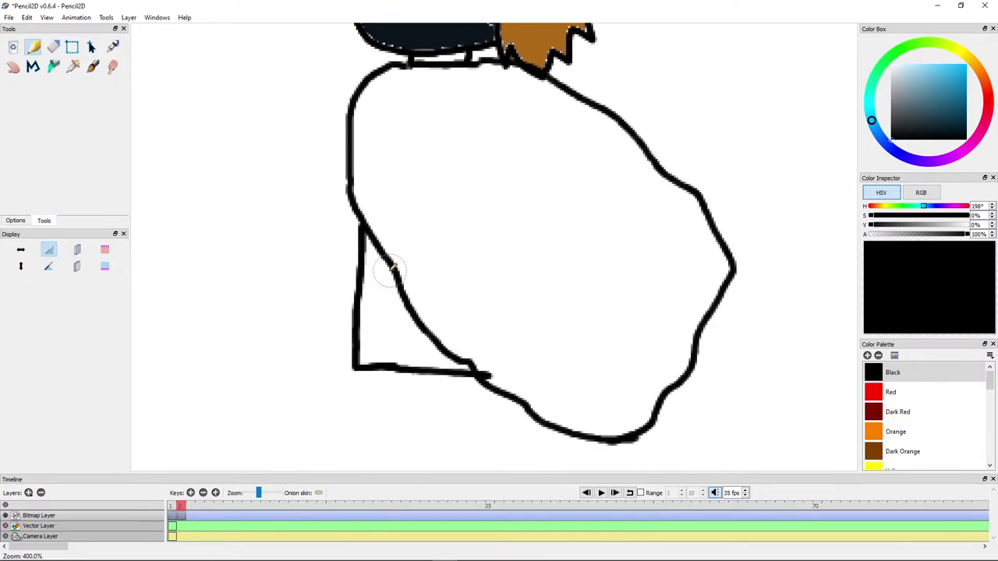
Step: Draw an outstretched sleeve extending horizontally left from the cape's upper left edge, closed by a short slanted cuff
mouse_move(367, 209)
mouse_down()
mouse_move(385, 165)
mouse_move(467, 162)
mouse_move(445, 140)
mouse_move(371, 150)
mouse_up()
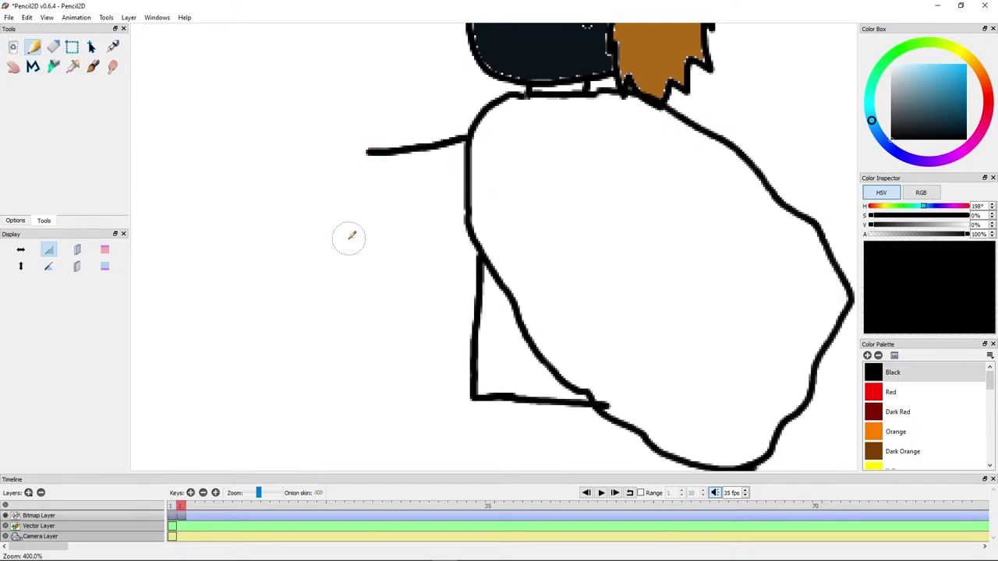
key(ctrl+z)
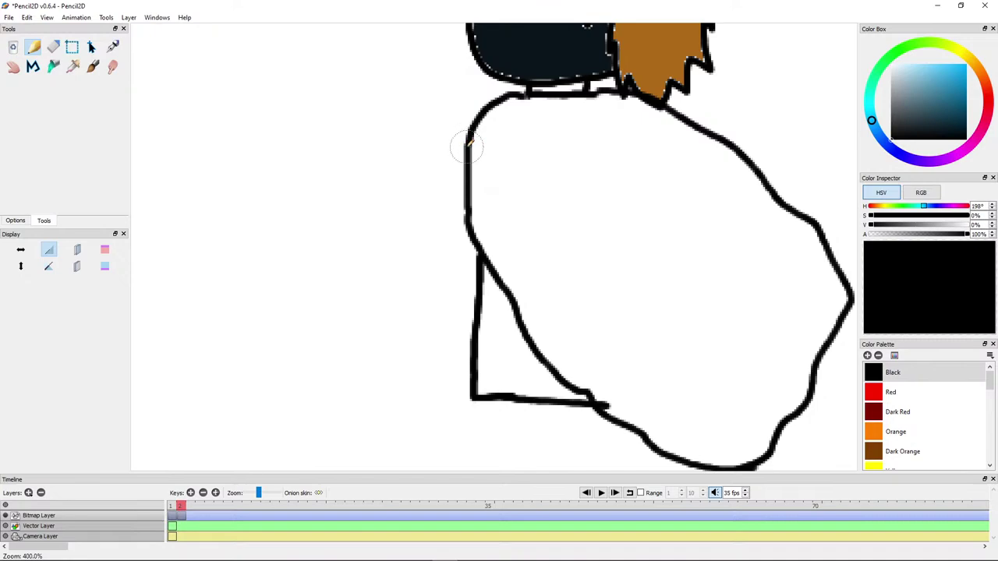
drag(468, 144, 435, 155)
mouse_move(436, 154)
mouse_down()
mouse_move(273, 152)
mouse_move(264, 199)
mouse_move(390, 199)
mouse_up()
key(ctrl+z)
mouse_move(434, 156)
mouse_down()
mouse_move(290, 154)
mouse_move(275, 207)
mouse_move(362, 202)
mouse_up()
key(ctrl+z)
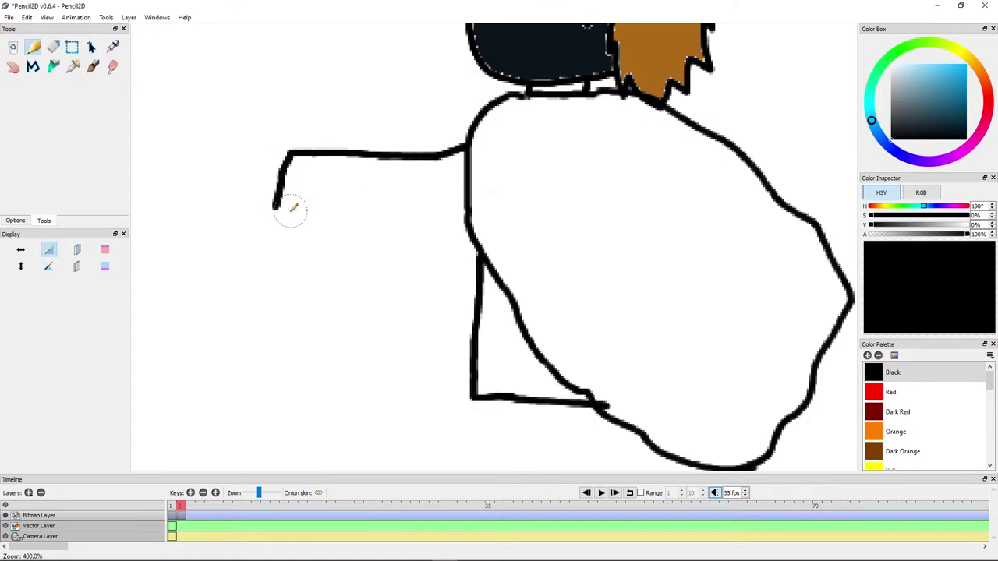
mouse_move(276, 205)
mouse_down()
mouse_move(431, 206)
mouse_move(463, 195)
mouse_up()
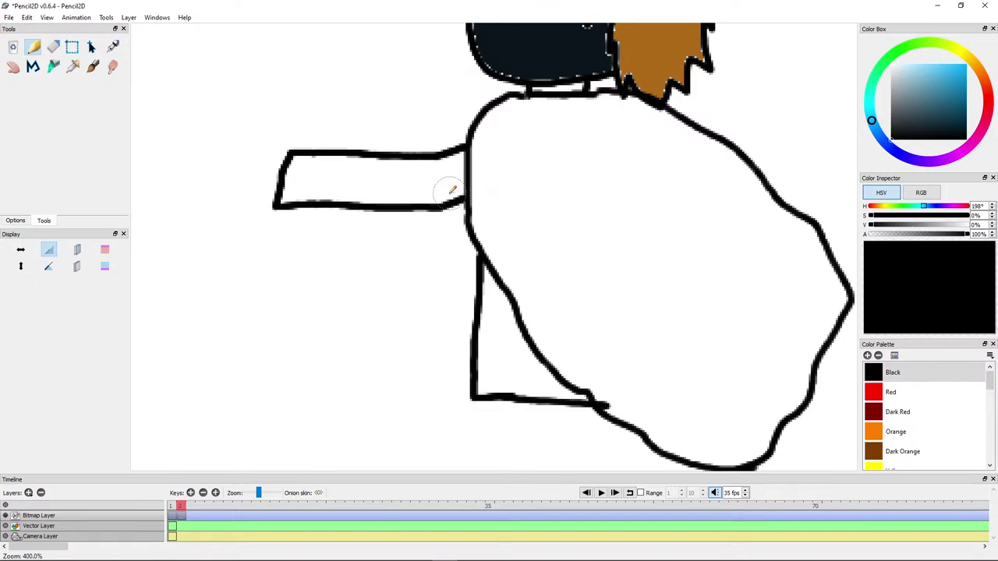
Step: Draw a small rounded hand on the cuff at the sleeve's left end
scroll(312, 167, up, 1)
drag(294, 193, 588, 323)
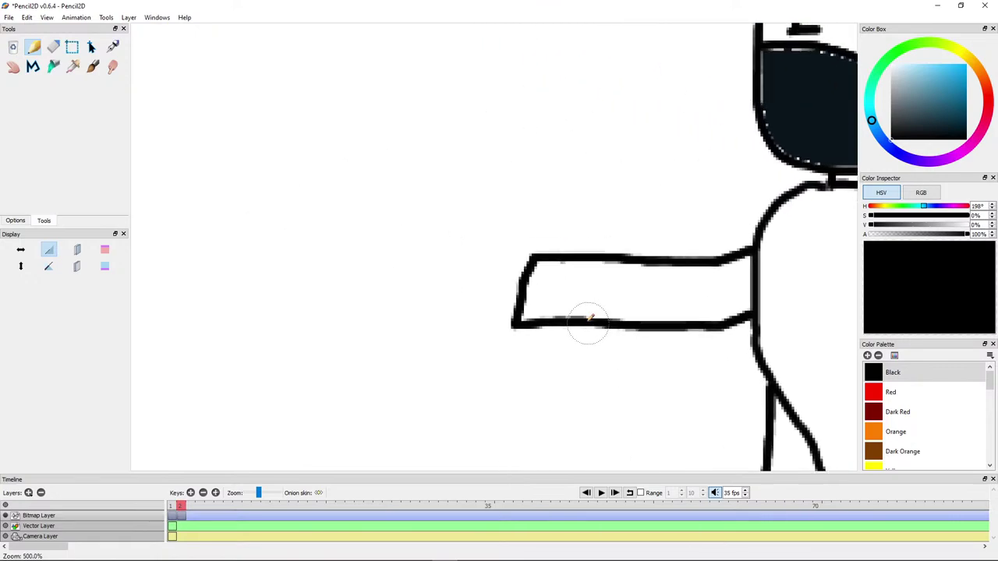
mouse_move(529, 258)
mouse_down()
mouse_move(480, 256)
mouse_move(469, 273)
mouse_move(476, 299)
mouse_move(512, 310)
mouse_up()
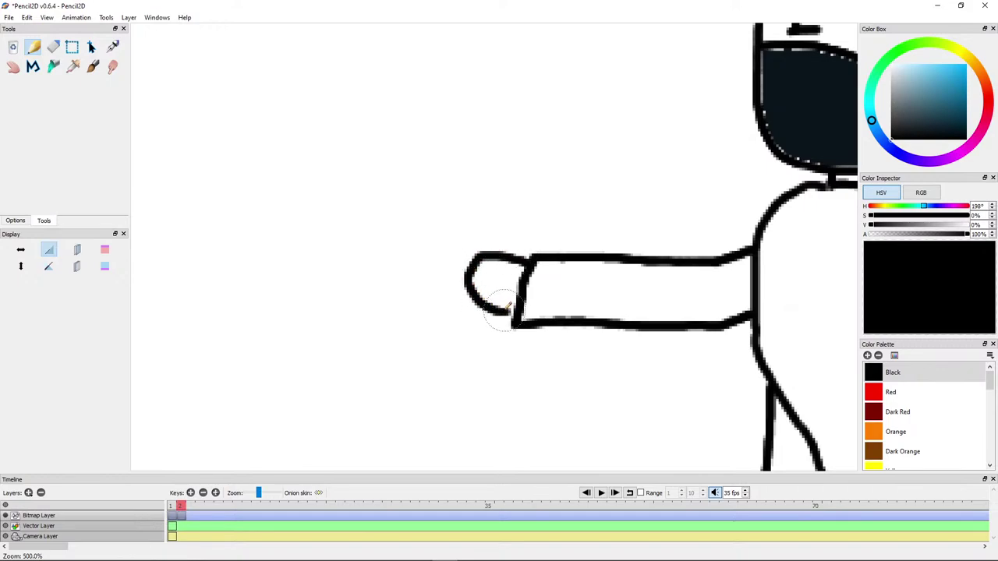
key(ctrl+z)
mouse_move(531, 266)
mouse_down()
mouse_move(508, 260)
mouse_move(486, 276)
mouse_move(491, 298)
mouse_move(512, 309)
mouse_up()
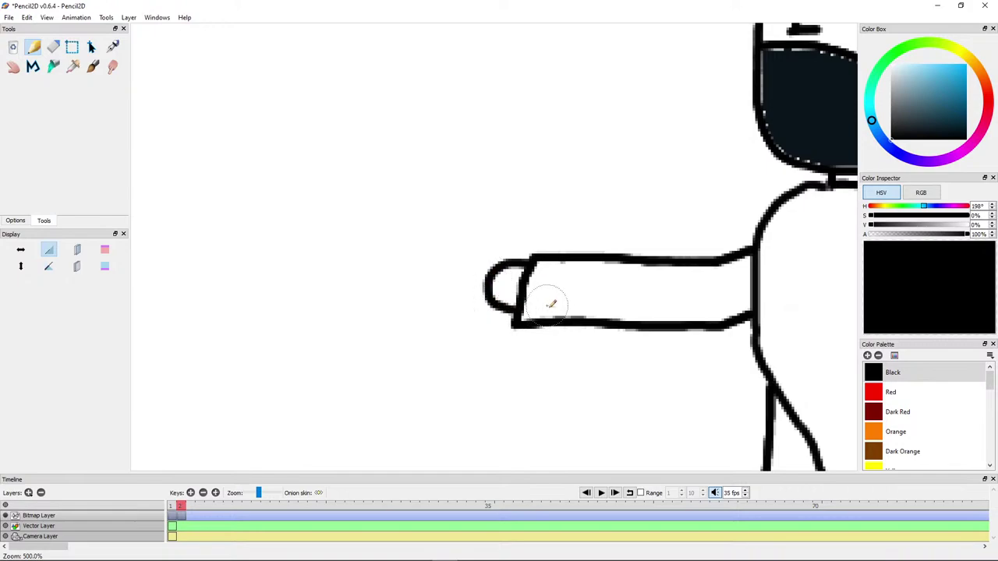
Step: Draw a thin sword handle extending left from the hand to a narrow upright guard, and return to frame 2 after viewing frame 1
key(ctrl+minus)
drag(551, 337, 442, 246)
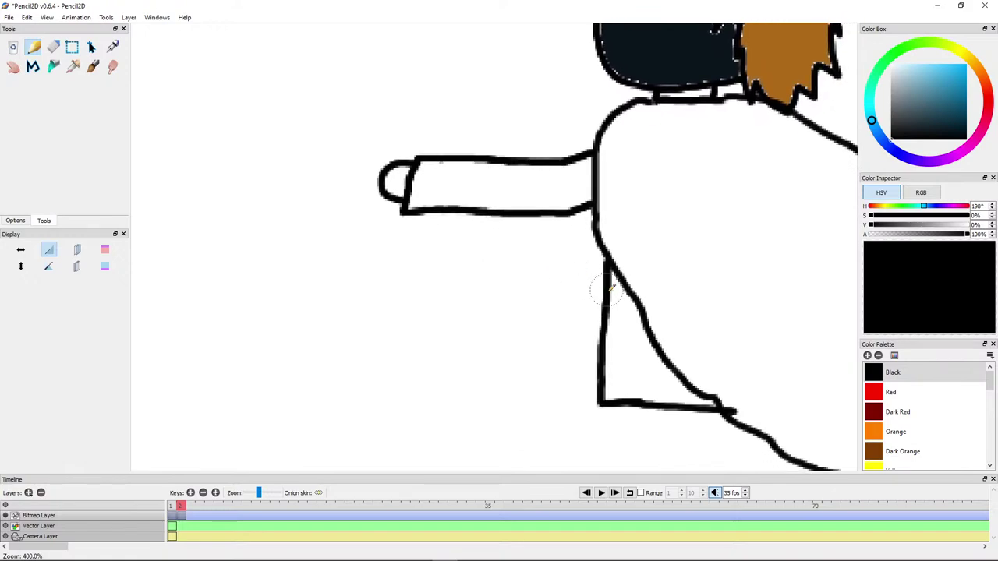
drag(607, 290, 569, 281)
drag(373, 226, 586, 301)
scroll(511, 249, up, 2)
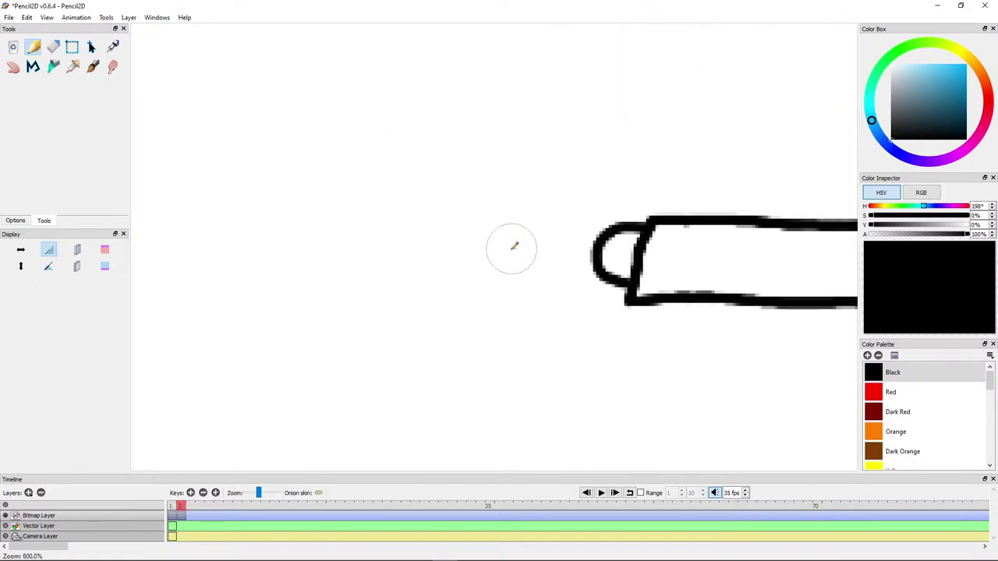
key(ctrl+minus)
mouse_move(503, 247)
mouse_down()
mouse_move(478, 251)
mouse_move(474, 308)
mouse_move(462, 214)
mouse_move(480, 241)
mouse_move(566, 250)
mouse_up()
drag(485, 272, 569, 267)
drag(444, 261, 542, 254)
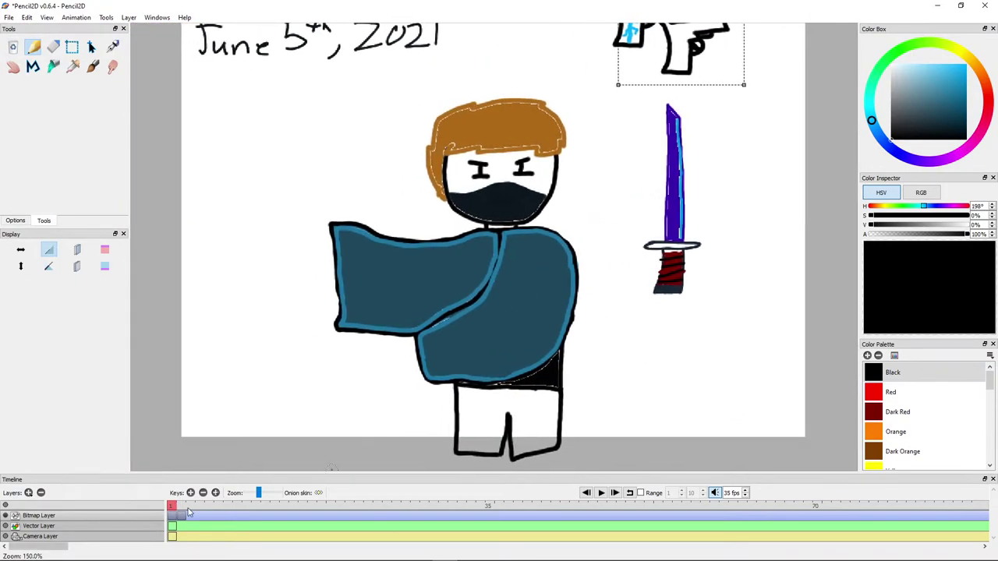
click(181, 507)
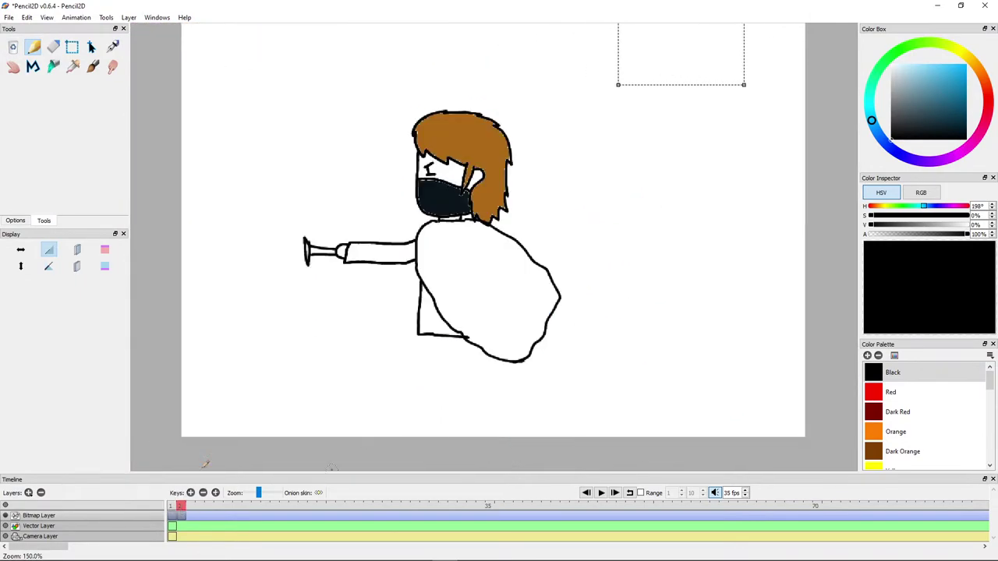
Step: Draw a long, narrow, straight sword blade extending left from the guard and ending in a slanted tip
mouse_move(298, 307)
mouse_down()
mouse_move(421, 265)
mouse_move(485, 291)
mouse_move(599, 290)
mouse_move(605, 305)
mouse_up()
scroll(473, 288, up, 4)
mouse_move(636, 212)
mouse_down()
mouse_move(401, 225)
mouse_move(207, 218)
mouse_move(223, 259)
mouse_move(258, 262)
mouse_move(639, 251)
mouse_move(392, 291)
mouse_up()
scroll(633, 270, down, 6)
scroll(330, 342, up, 4)
drag(331, 342, 707, 327)
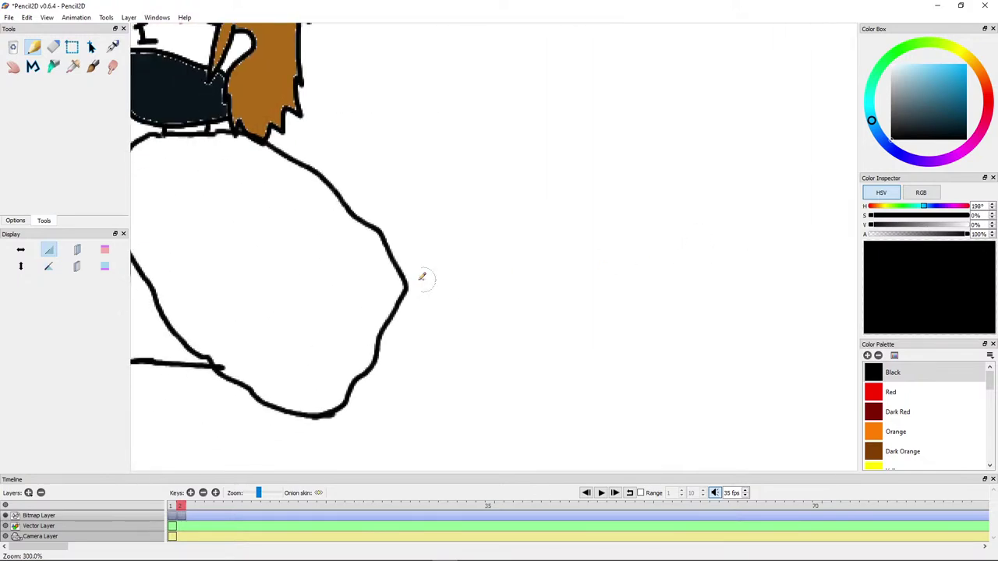
drag(424, 279, 677, 245)
scroll(427, 335, down, 1)
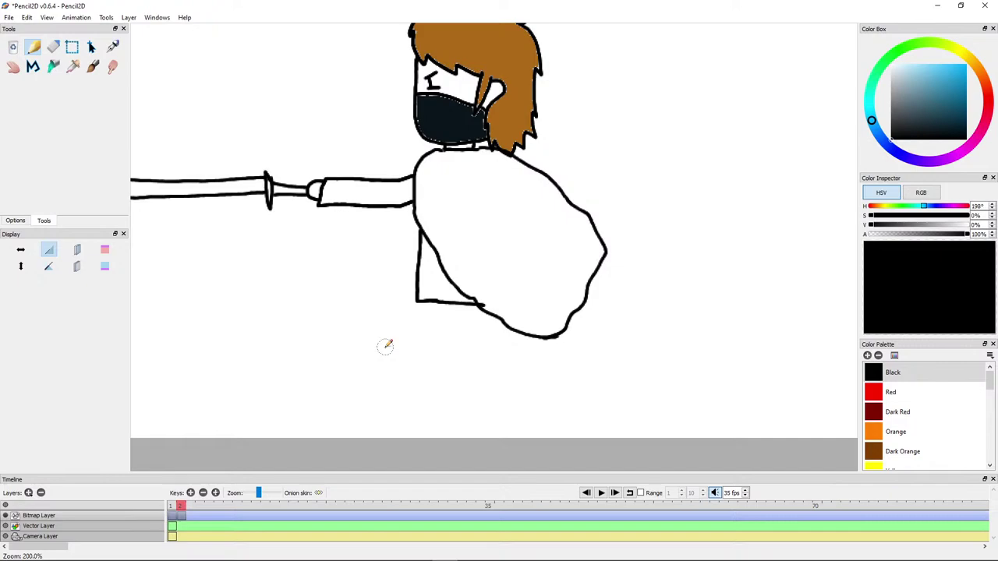
Step: Draw the front leg's two side lines running down from beneath the torso's bottom edge
scroll(427, 342, up, 1)
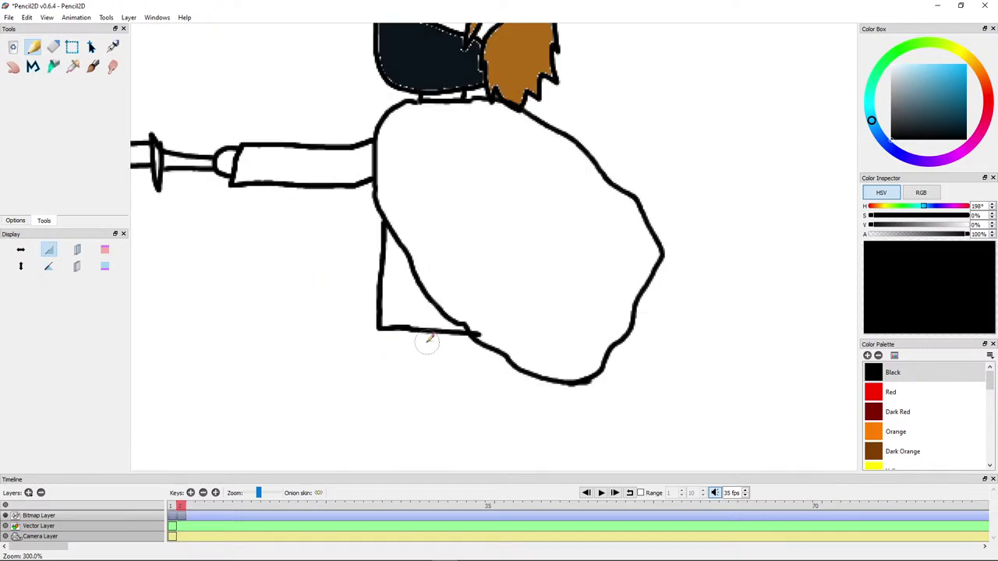
drag(428, 342, 468, 178)
scroll(418, 318, up, 1)
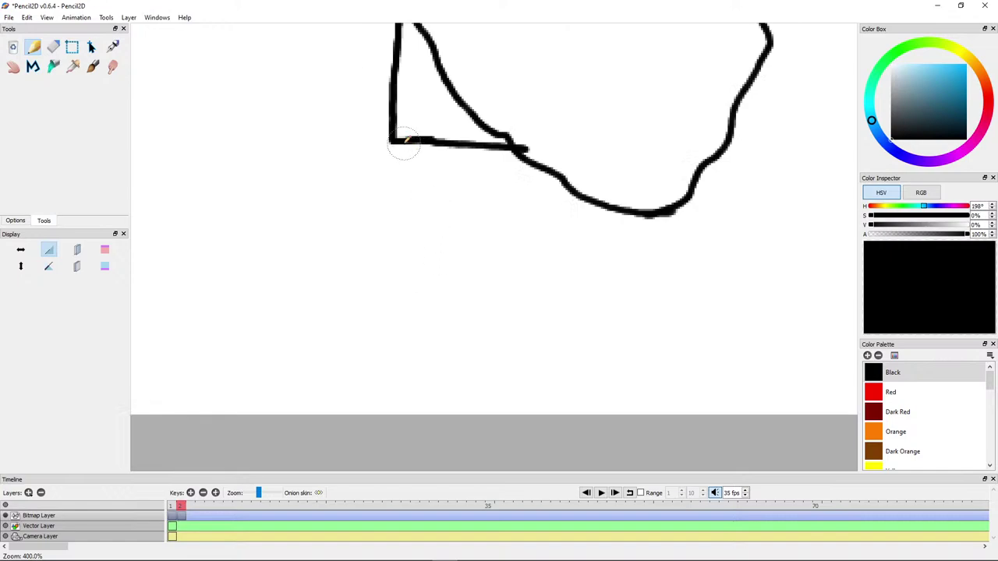
drag(403, 142, 383, 231)
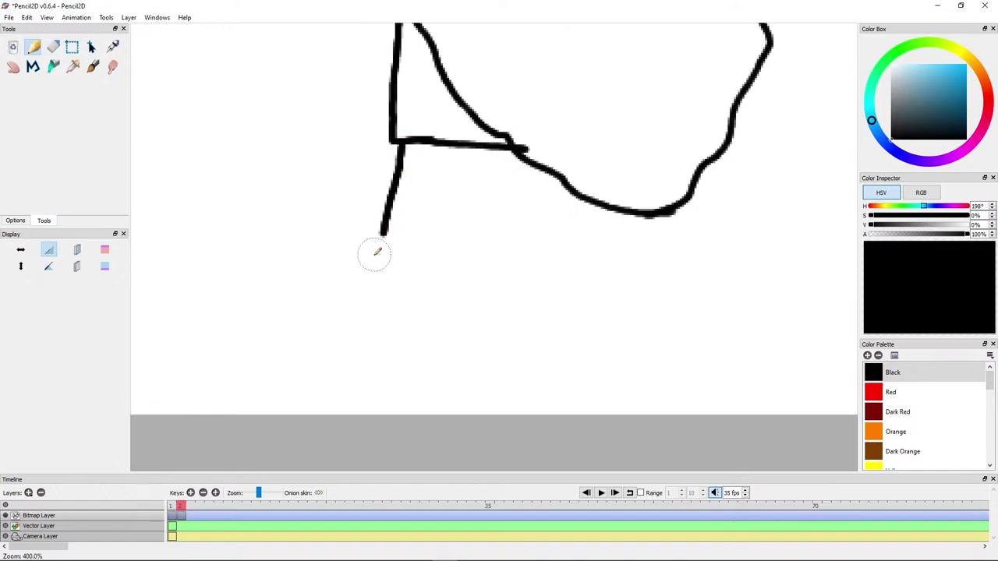
key(ctrl+z)
mouse_move(408, 143)
mouse_down()
mouse_move(384, 272)
mouse_move(356, 215)
mouse_move(345, 234)
mouse_up()
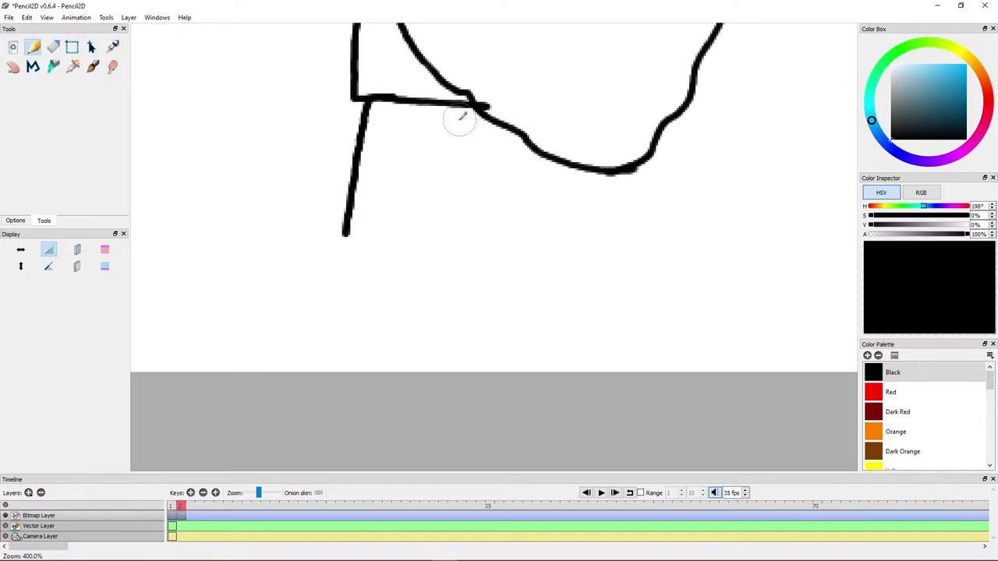
mouse_move(446, 150)
mouse_down()
mouse_move(421, 240)
mouse_move(414, 365)
mouse_up()
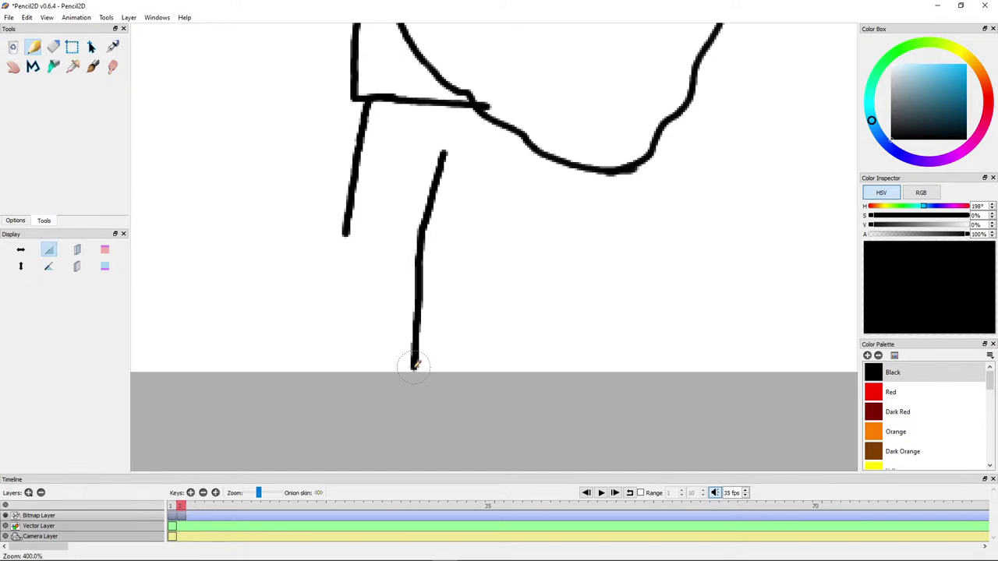
drag(345, 232, 341, 366)
Step: Draw the rear leg's inner line beside the front leg and its outer line down from the cape's lower edge
drag(436, 186, 430, 270)
key(ctrl+z)
drag(441, 169, 432, 377)
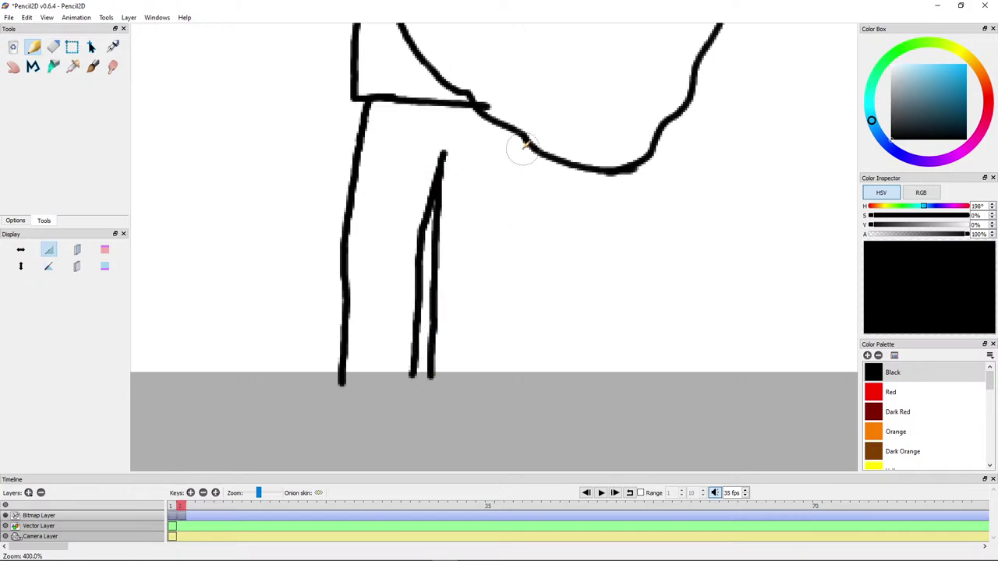
drag(534, 144, 522, 205)
drag(515, 269, 506, 397)
scroll(520, 245, down, 5)
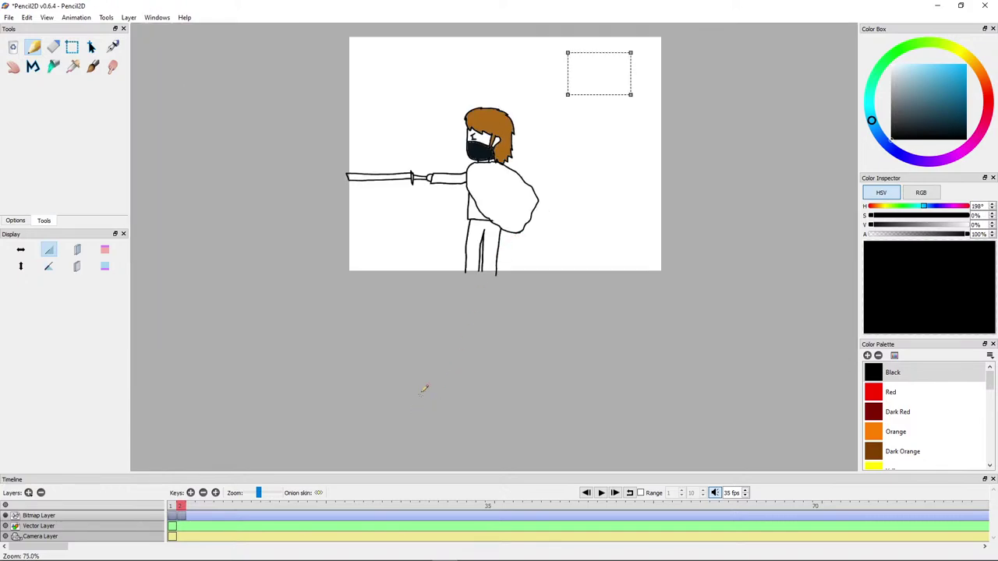
scroll(441, 234, up, 5)
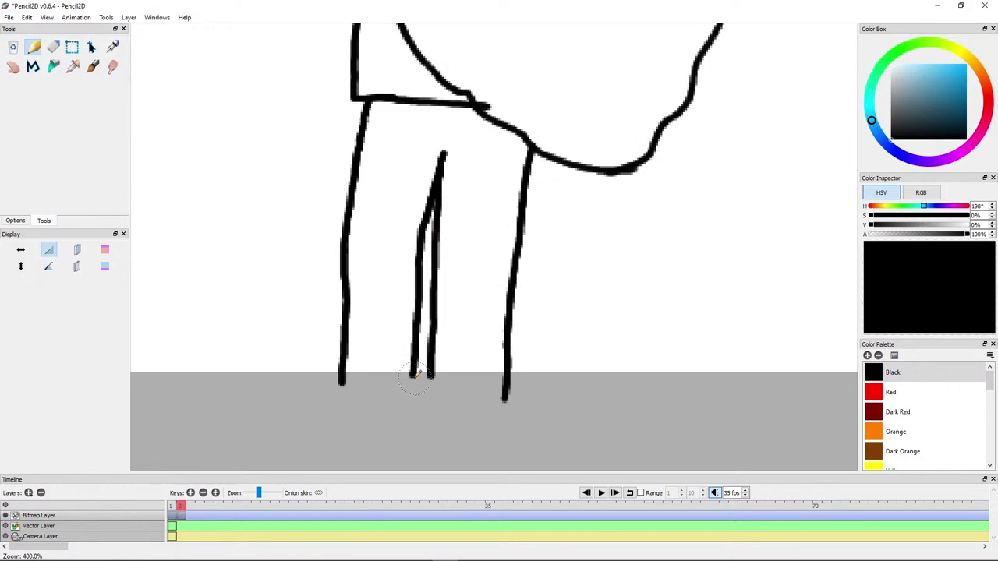
Step: Close the bottoms of both legs with short horizontal hem lines
mouse_move(411, 374)
mouse_down()
mouse_move(406, 387)
mouse_move(350, 382)
mouse_up()
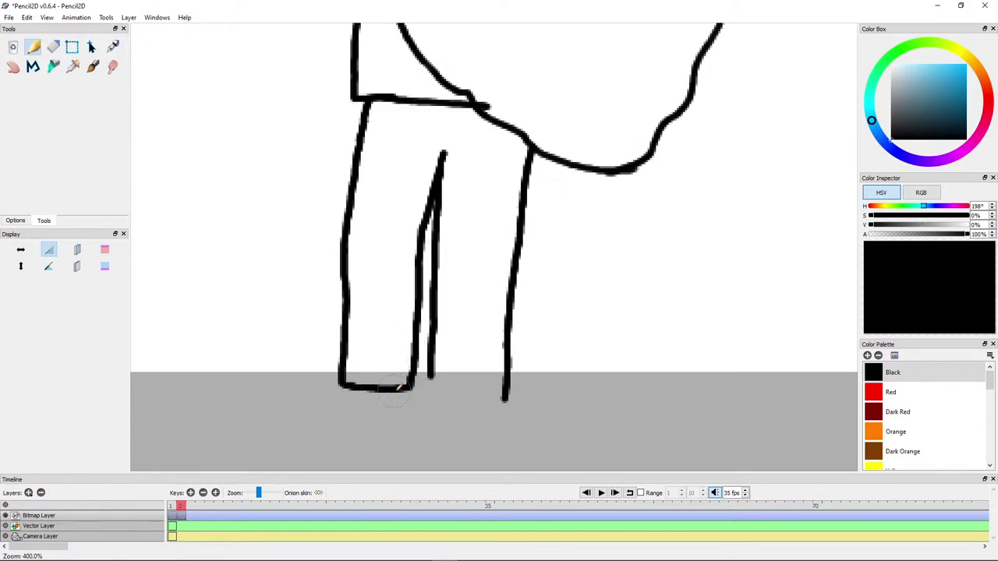
mouse_move(431, 373)
mouse_down()
mouse_move(428, 390)
mouse_move(507, 397)
mouse_up()
scroll(386, 274, down, 6)
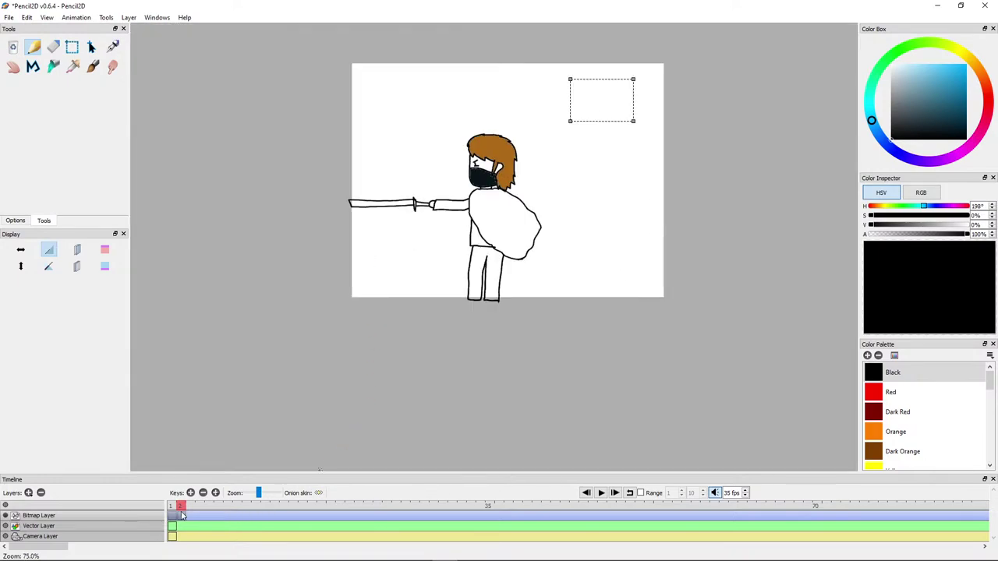
Step: View frame 1, switch to Chrome, search Google Images for gunvolt, and open the full-body Azure Striker Wiki picture
click(173, 506)
drag(416, 364, 352, 402)
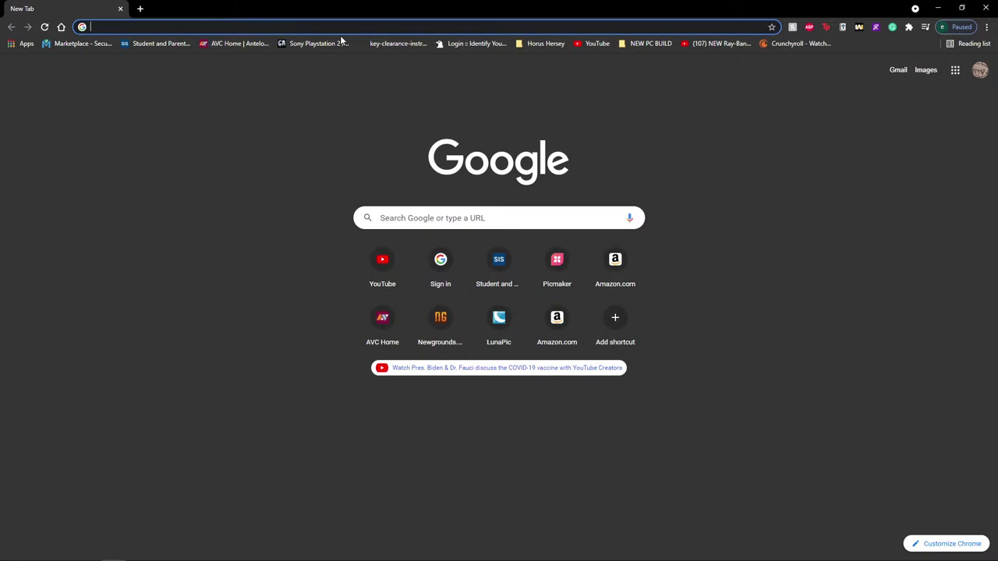
text(gunvolt)
key(Return)
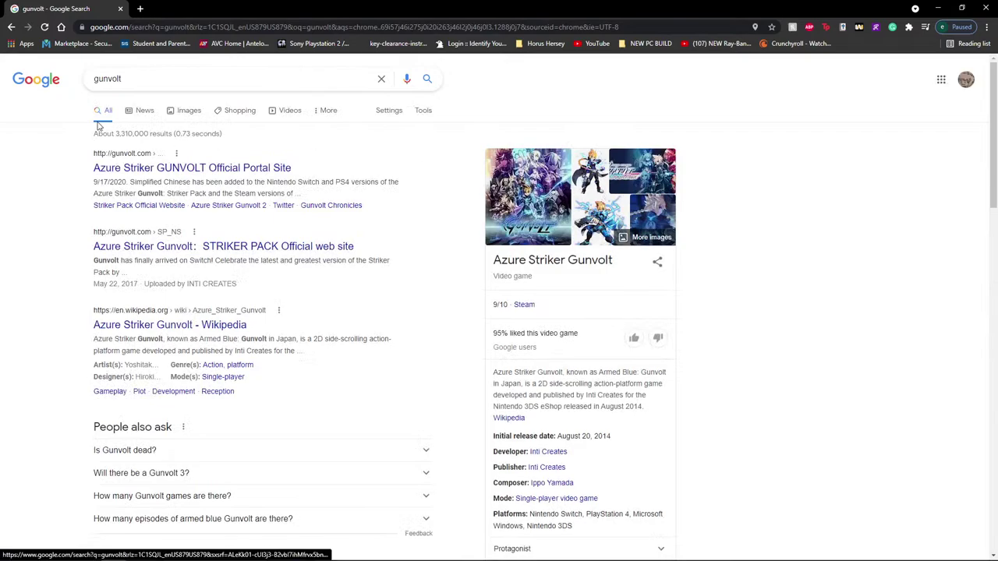
click(189, 111)
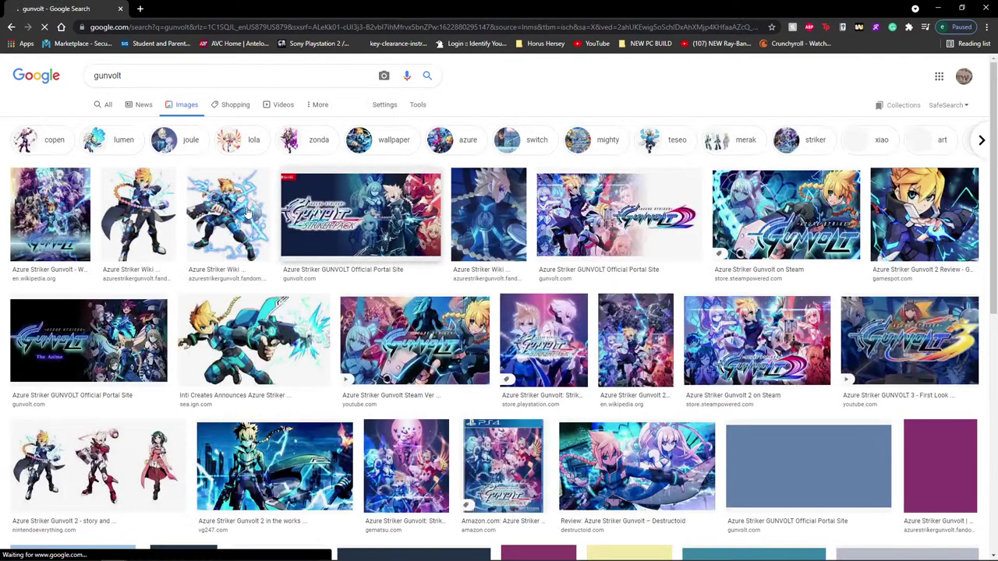
click(152, 214)
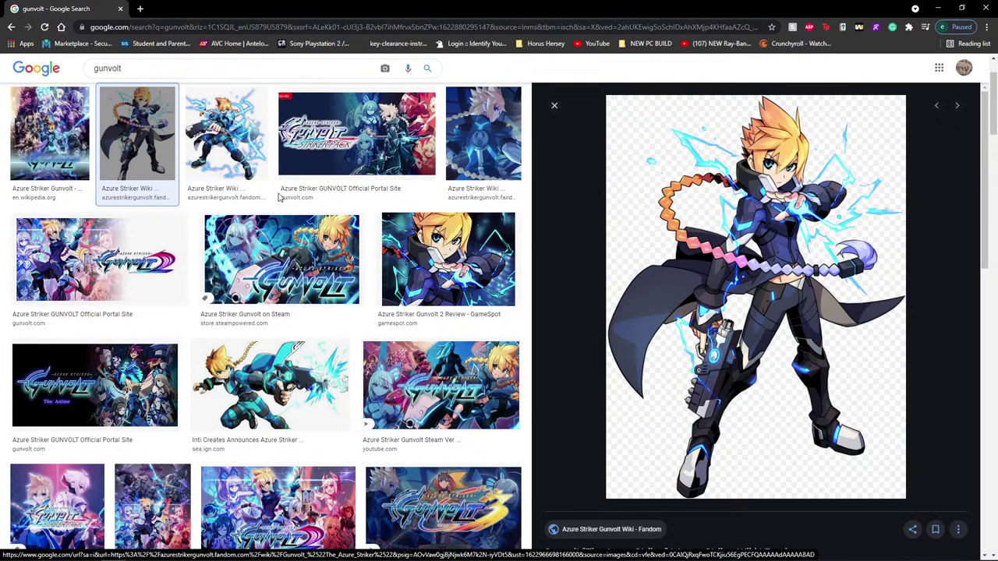
Step: Place the reference picture's window beside Pencil2D and compare its outfit and pose with the character on frame 1
mouse_move(657, 4)
mouse_down()
mouse_move(102, 36)
mouse_move(55, 4)
mouse_move(61, 27)
mouse_up()
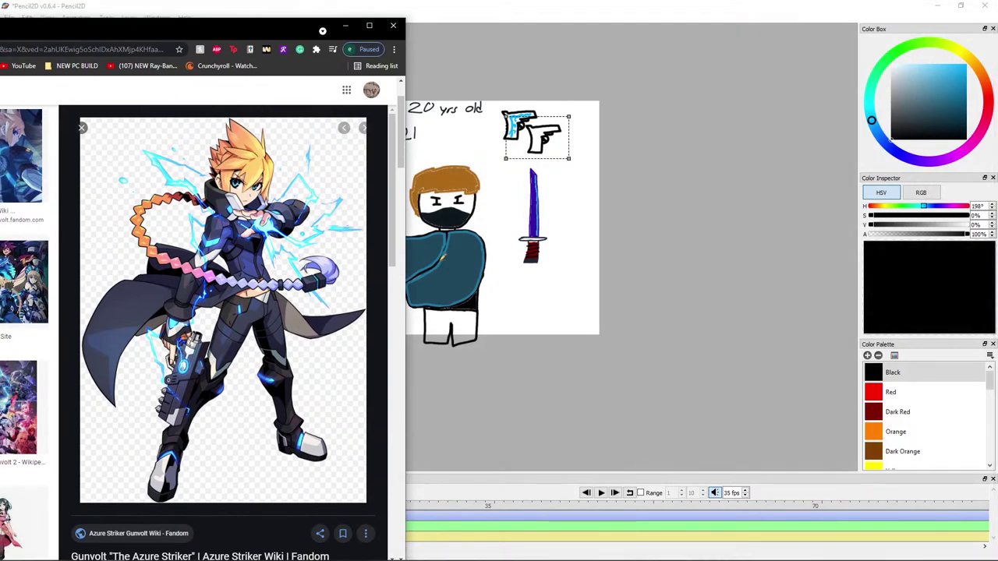
scroll(519, 184, up, 2)
scroll(468, 227, down, 1)
drag(442, 248, 538, 221)
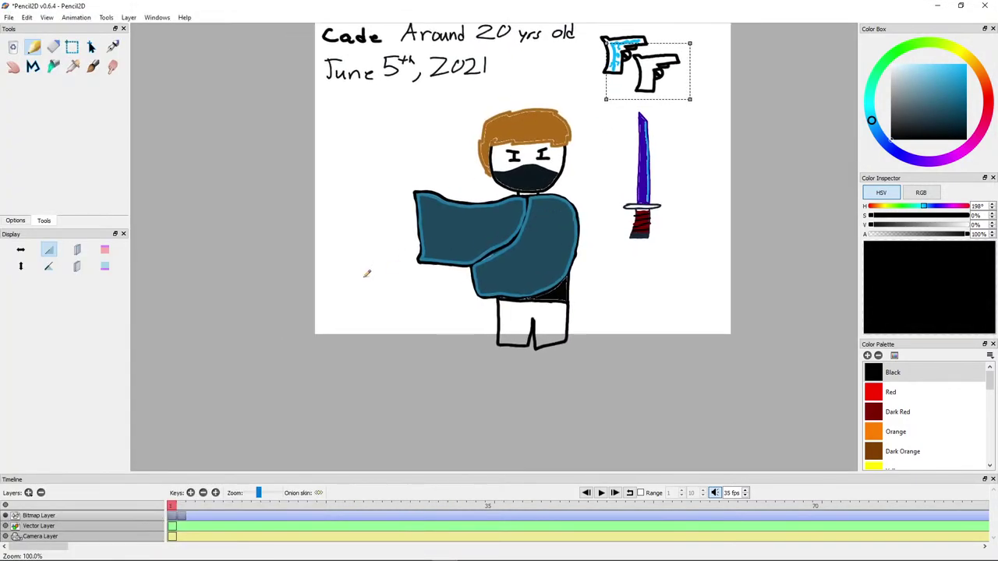
key(alt+Tab)
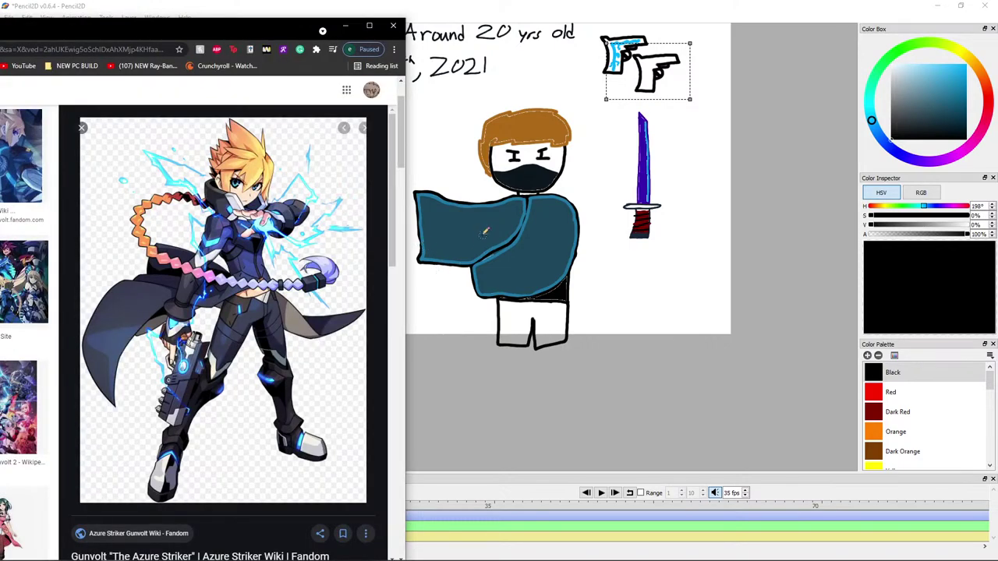
scroll(486, 227, up, 4)
mouse_move(484, 217)
mouse_down()
mouse_move(474, 398)
mouse_move(436, 492)
mouse_up()
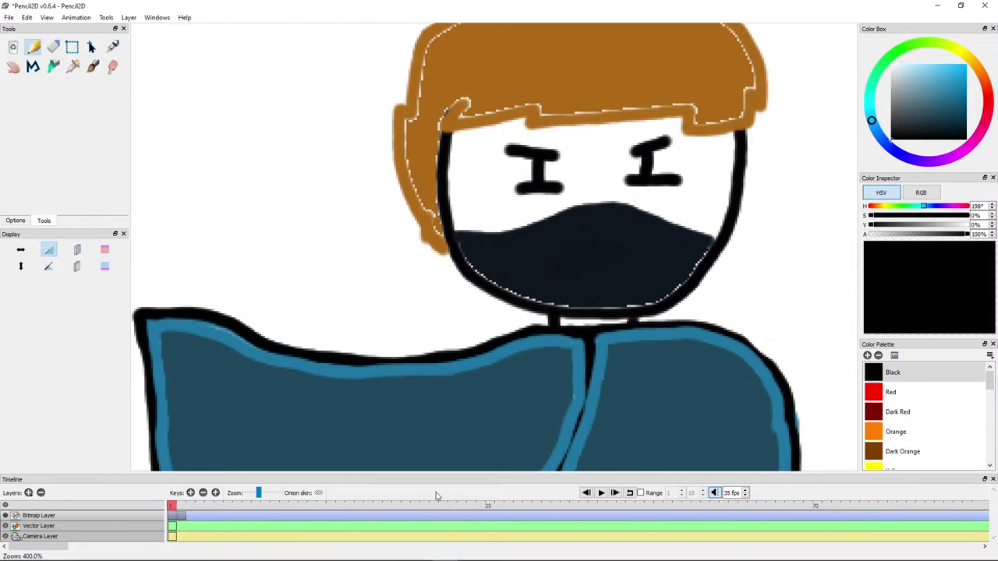
key(alt+Tab)
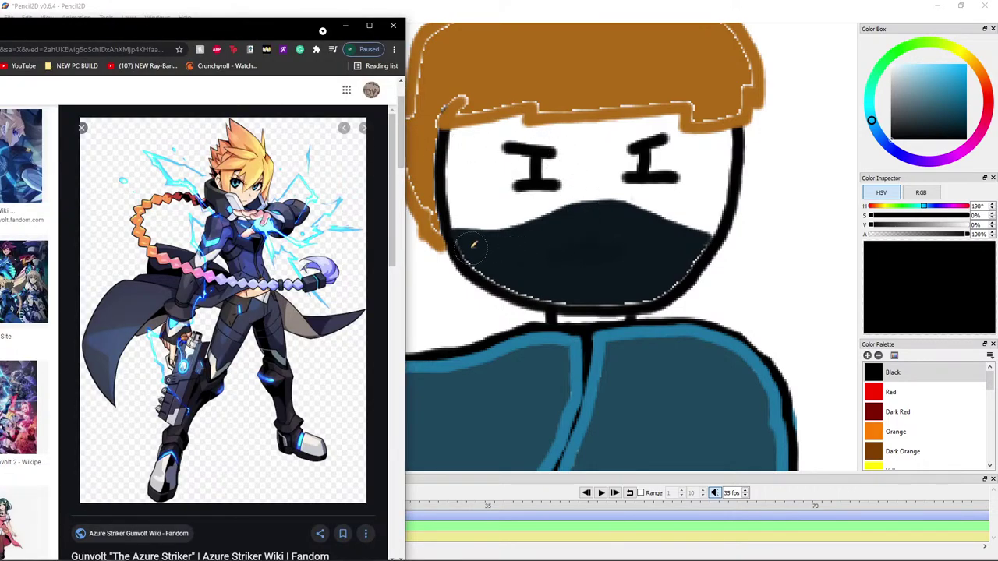
click(411, 289)
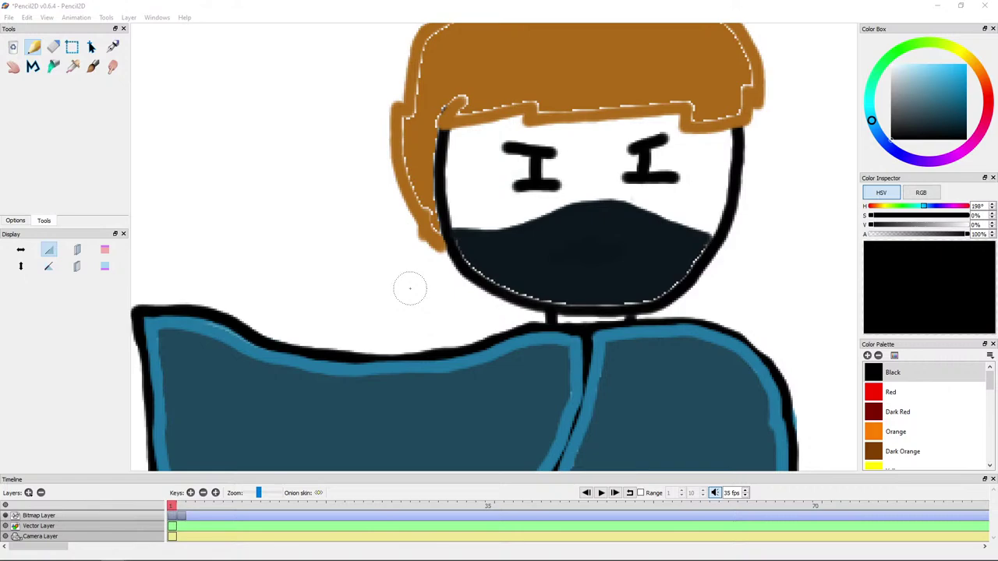
Step: Return to frame 2, select the area with the sword and outstretched arm, and delete it
scroll(357, 260, down, 2)
scroll(457, 252, down, 2)
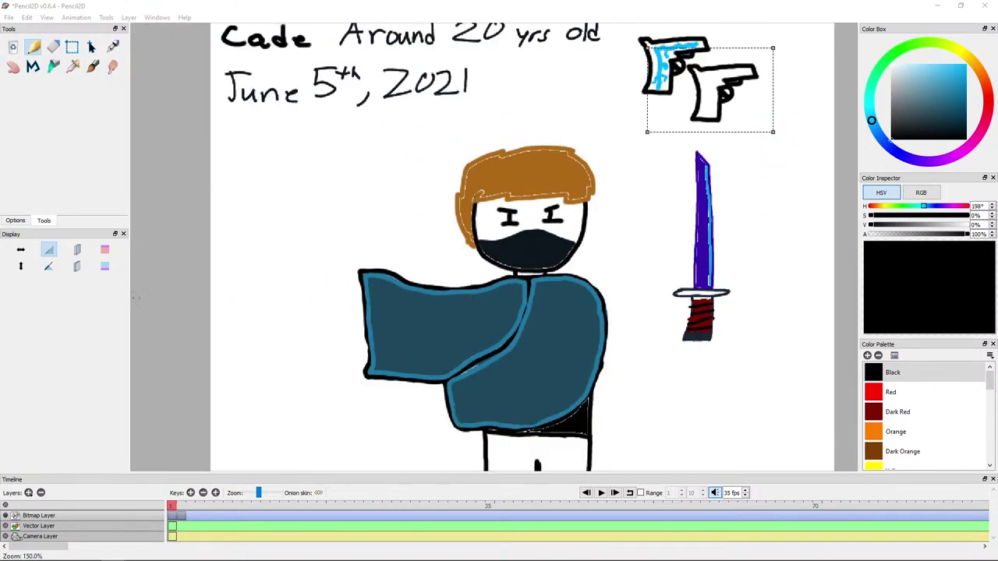
click(182, 506)
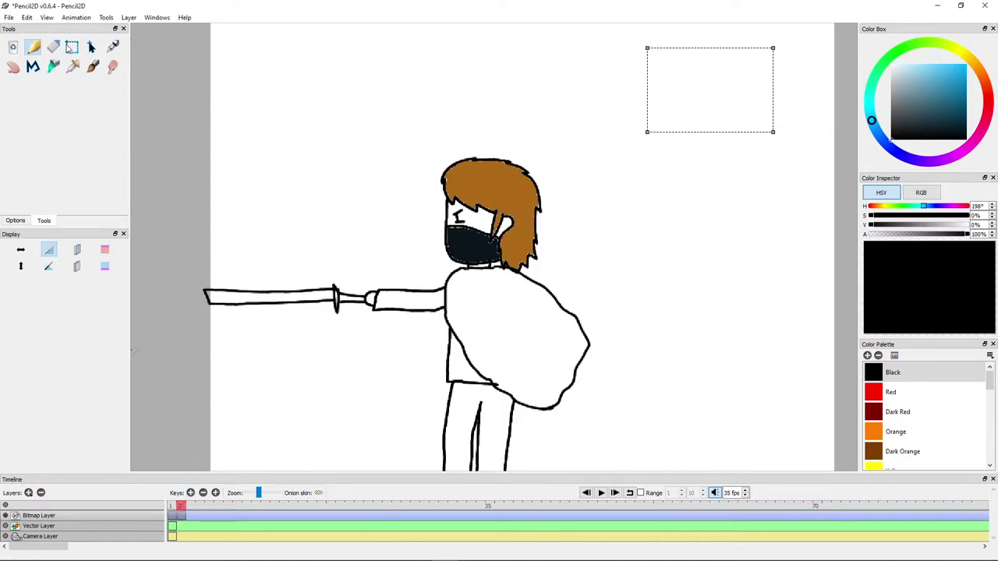
click(71, 46)
drag(187, 181, 439, 417)
key(Delete)
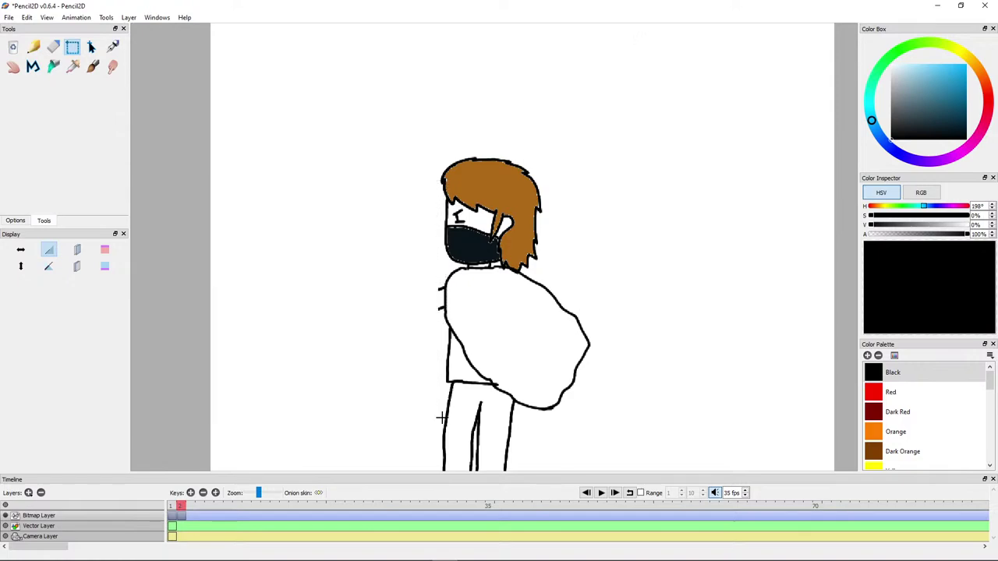
Step: Select and delete the leftover sleeve stubs along the cape's left edge
scroll(498, 331, up, 5)
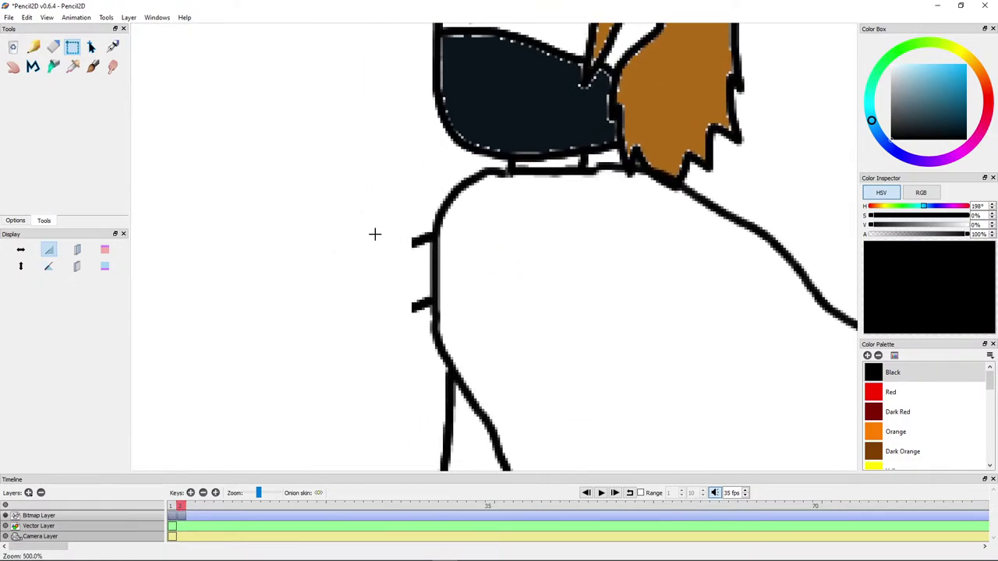
drag(385, 225, 433, 350)
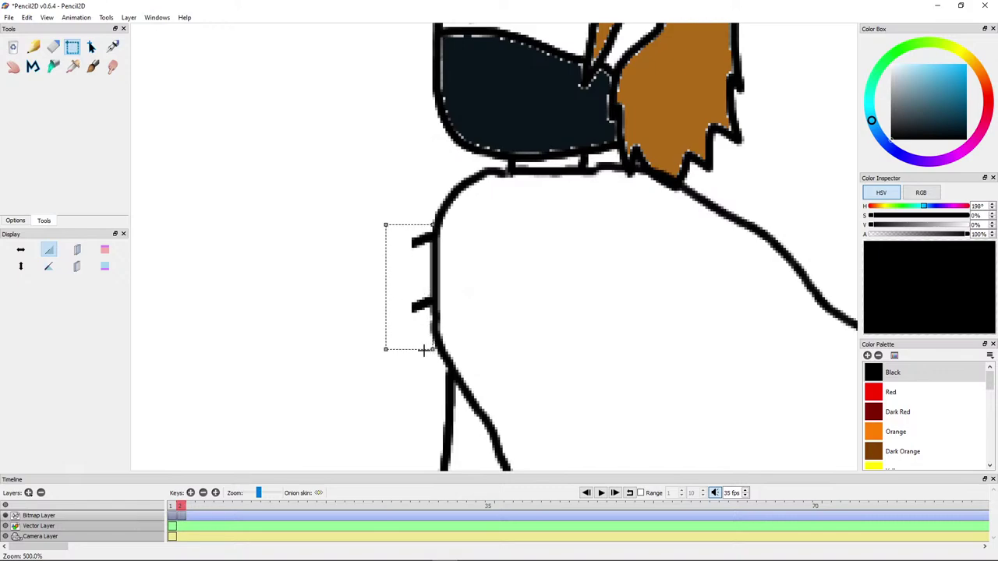
key(Delete)
scroll(430, 347, down, 3)
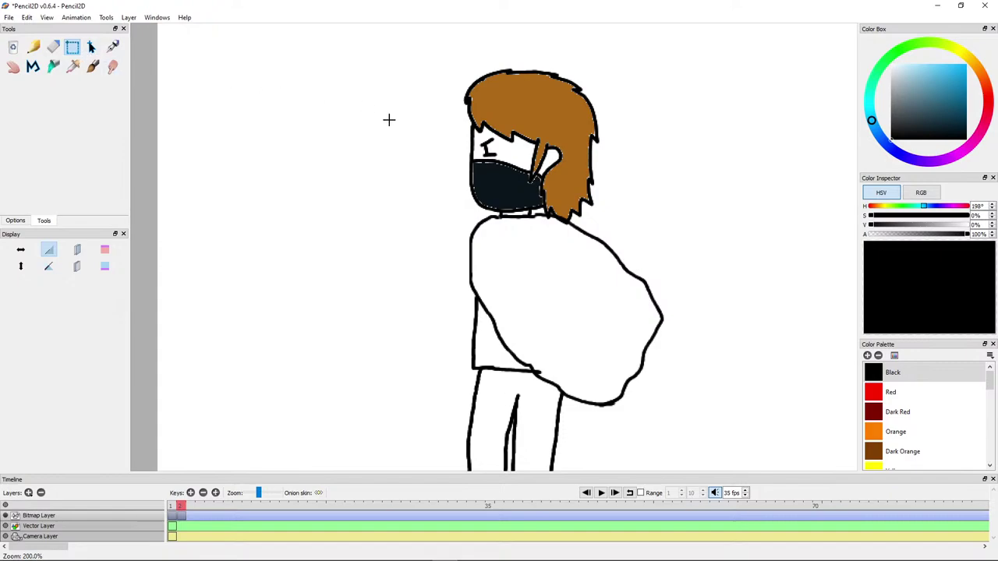
Step: Delete the rest of the side-view character from frame 2, including the legs, and remove that frame's key
mouse_move(380, 75)
mouse_down()
mouse_move(412, 102)
mouse_move(416, 91)
mouse_up()
mouse_move(427, 45)
mouse_down()
mouse_move(428, 61)
mouse_move(527, 198)
mouse_move(591, 238)
mouse_move(629, 294)
mouse_move(653, 450)
mouse_up()
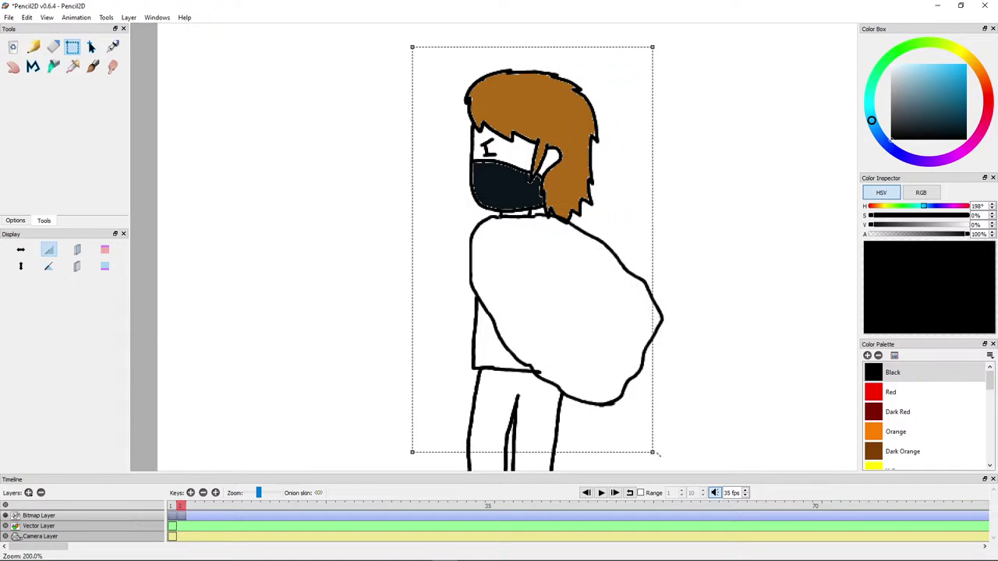
scroll(650, 374, down, 4)
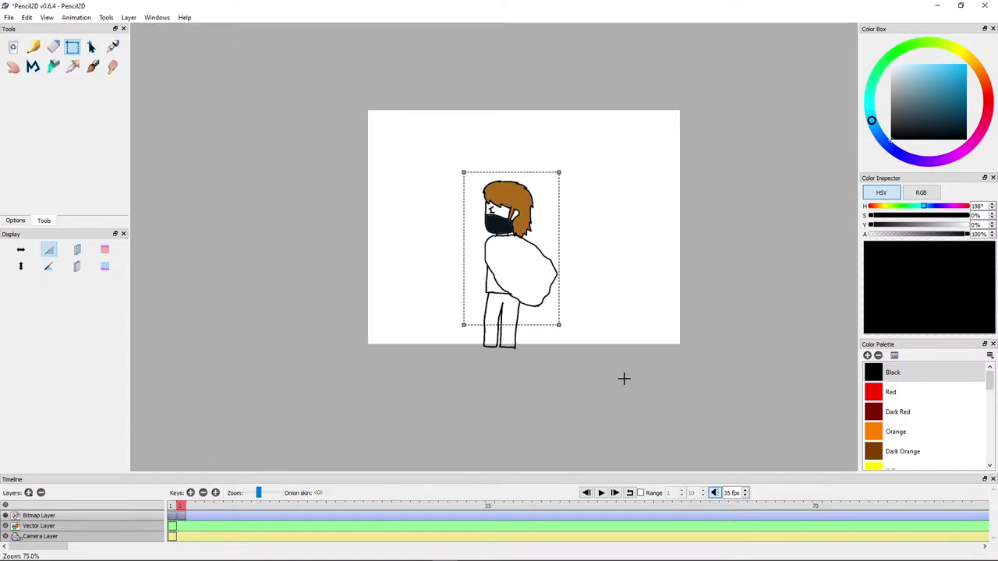
key(Delete)
drag(538, 353, 459, 308)
key(Delete)
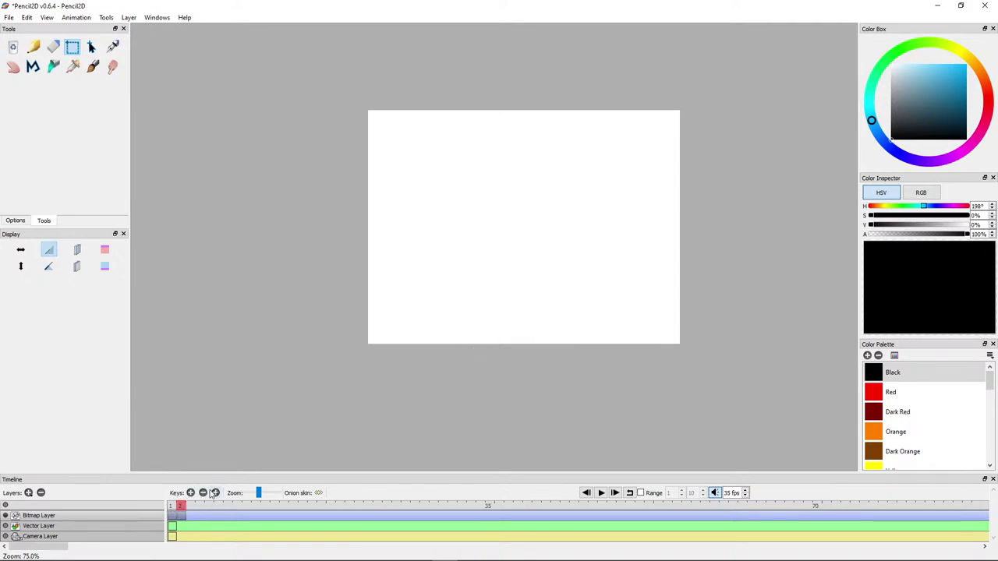
Step: Go to frame 1 and delete the handwritten character name in the canvas's upper left corner
click(173, 505)
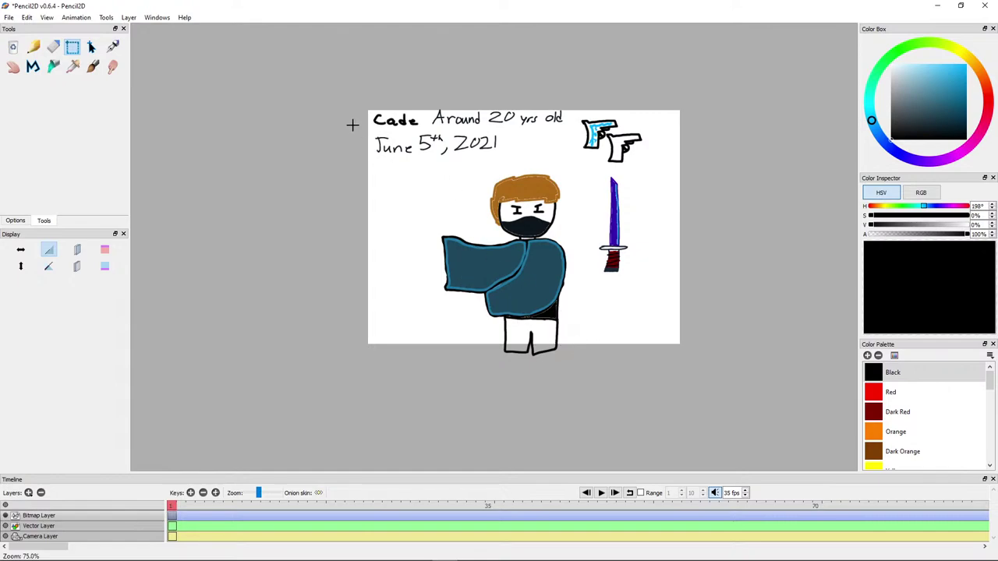
scroll(352, 124, up, 4)
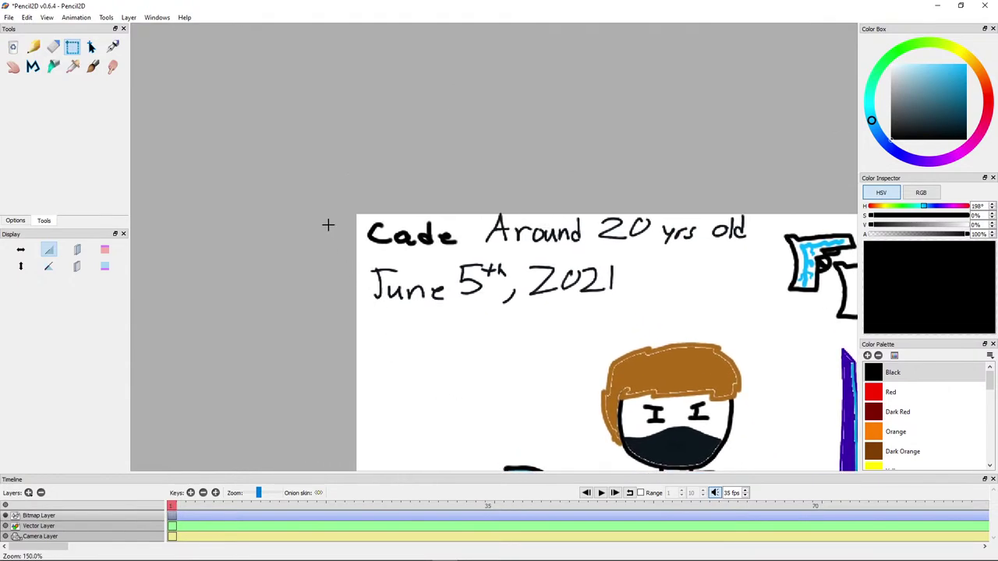
drag(342, 213, 469, 256)
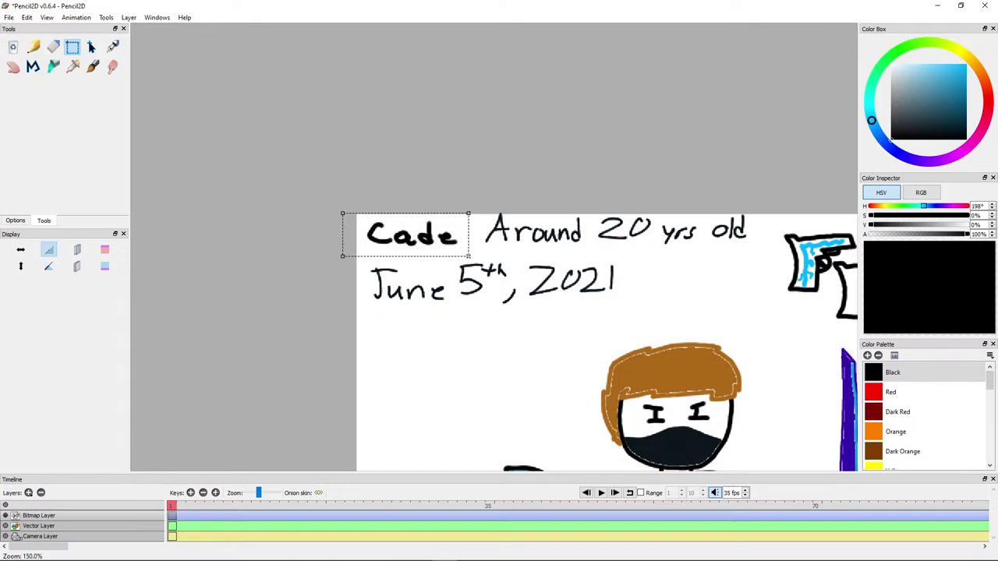
key(Delete)
Step: Select the two pistols above the sword on frame 1 and delete them
drag(596, 290, 319, 311)
drag(490, 236, 641, 350)
key(Delete)
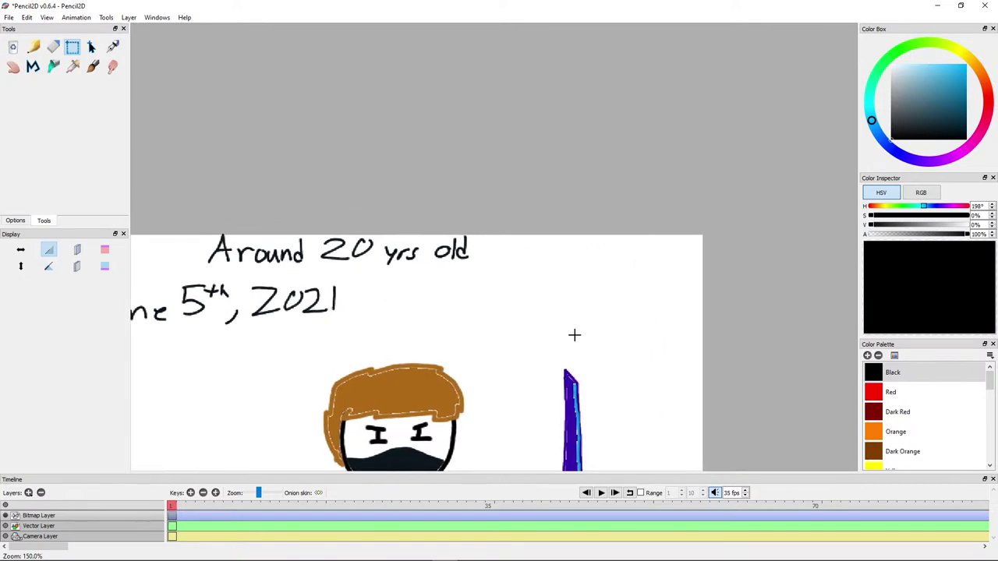
Step: Select the masked character together with the sword on frame 1 and delete them
scroll(553, 338, down, 5)
scroll(515, 333, up, 3)
drag(514, 334, 492, 278)
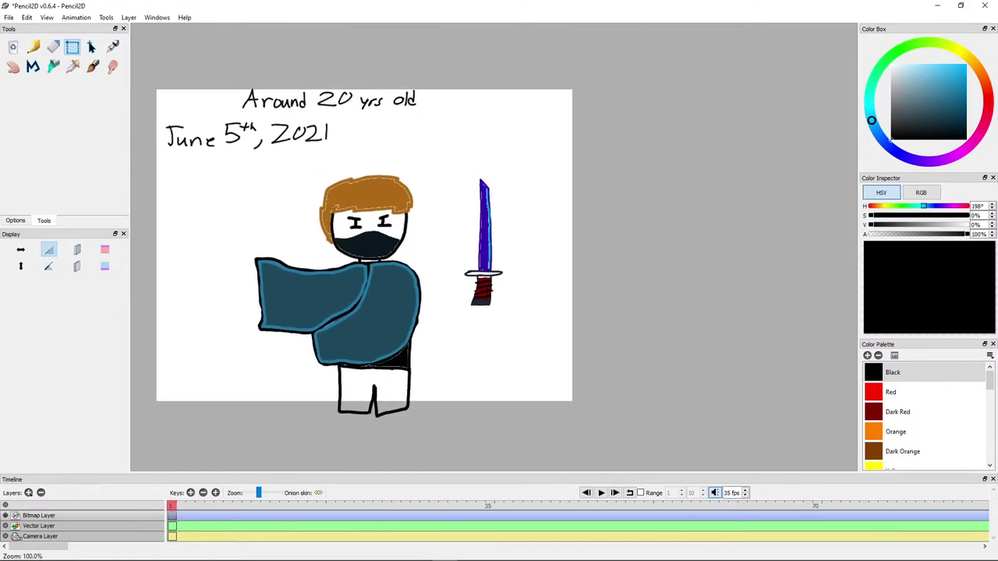
drag(532, 432, 219, 166)
key(Delete)
Step: Select and delete the handwritten date below the age note
drag(323, 197, 410, 264)
mouse_move(447, 237)
mouse_down()
mouse_move(334, 195)
mouse_move(234, 193)
mouse_up()
key(Delete)
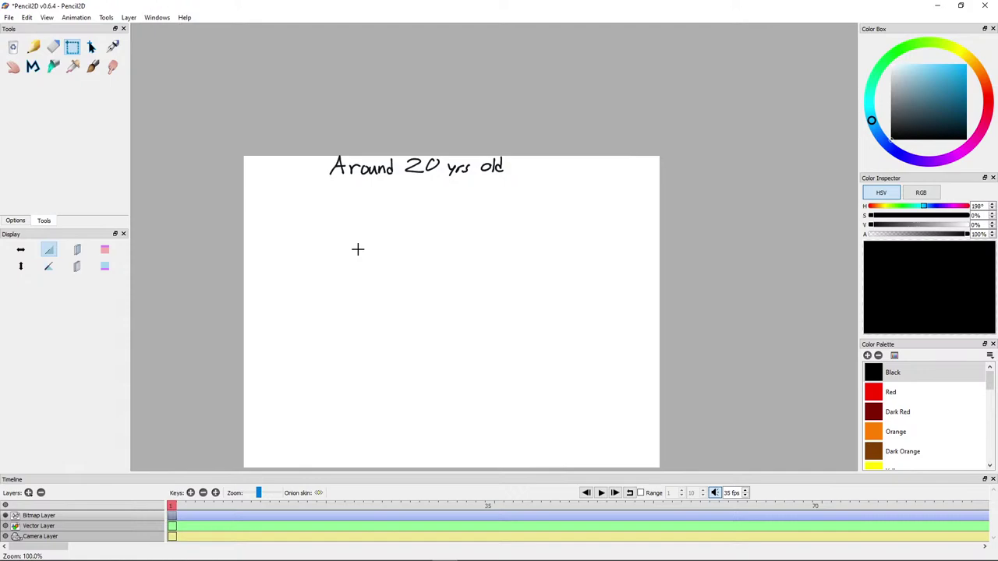
Step: Handwrite "Hi-tech" in black with the Pencil tool, below and left of the age note
click(34, 47)
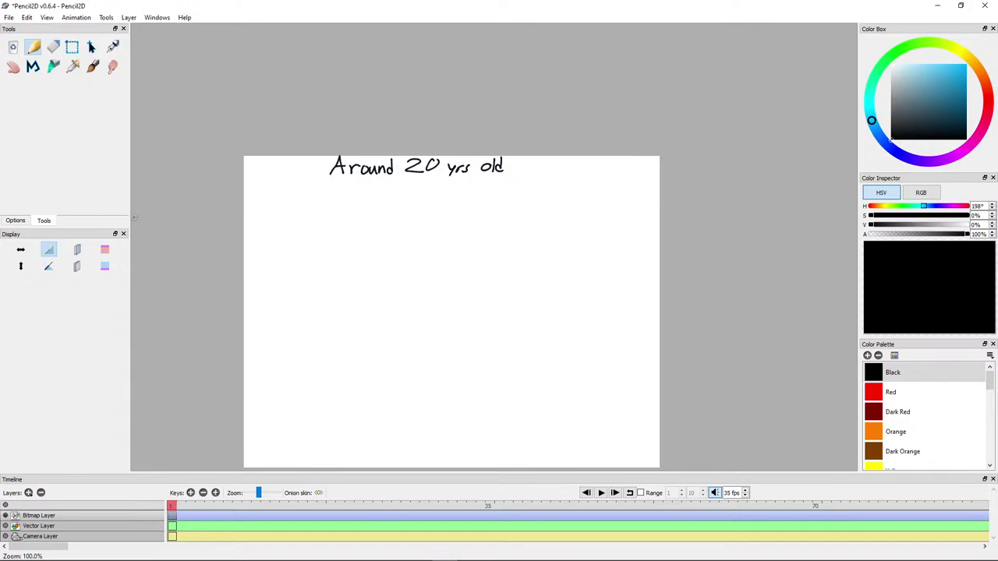
key(alt+Tab)
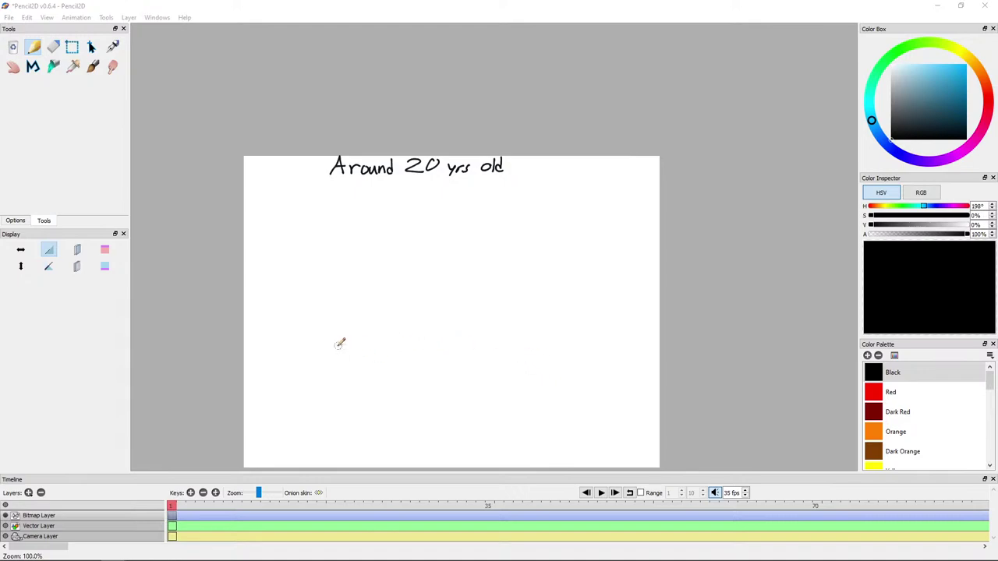
scroll(341, 343, up, 1)
drag(324, 337, 405, 361)
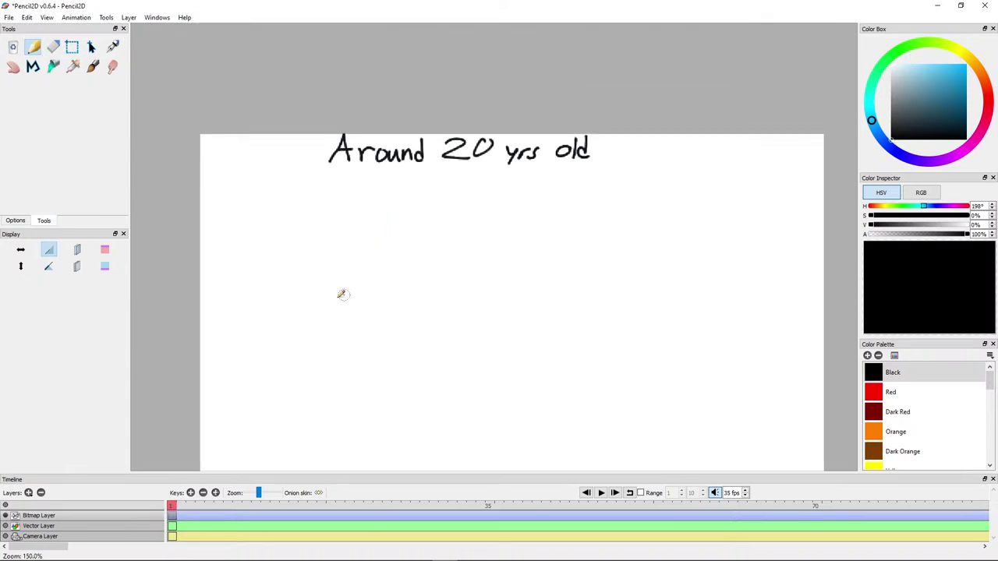
scroll(327, 300, up, 2)
drag(316, 309, 457, 334)
scroll(434, 323, down, 1)
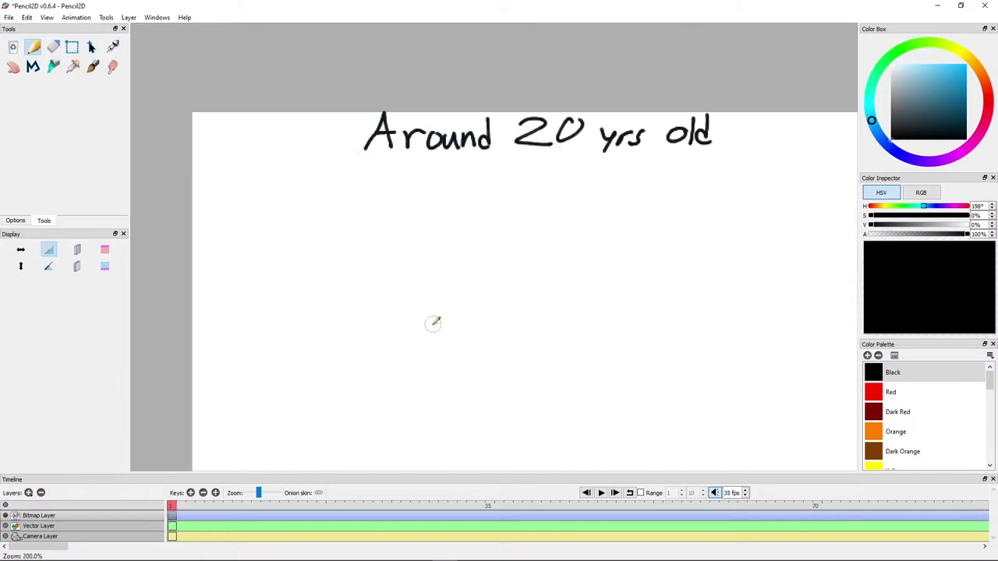
scroll(396, 317, up, 1)
drag(274, 283, 381, 265)
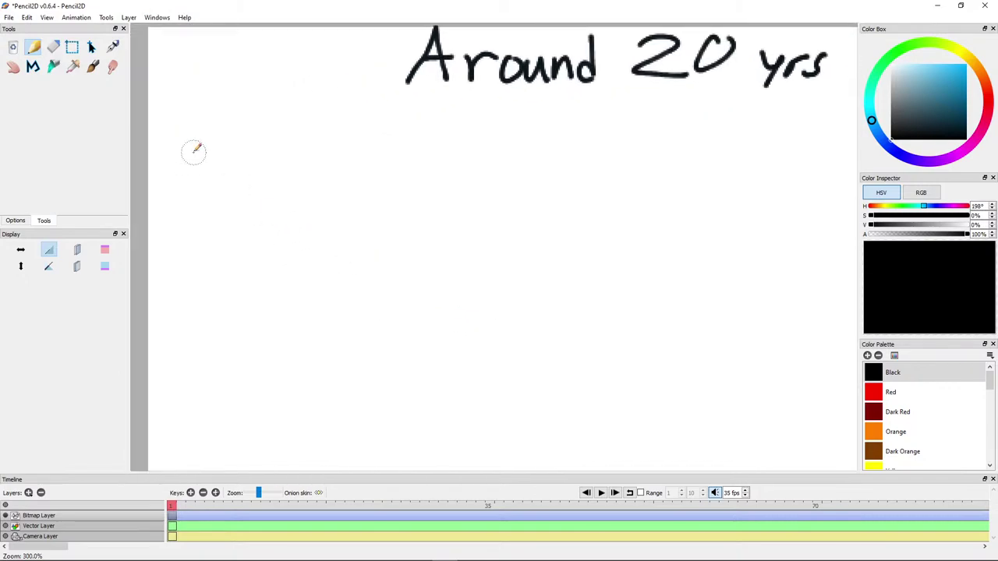
mouse_move(192, 148)
mouse_down()
mouse_move(191, 191)
mouse_move(190, 179)
mouse_move(210, 170)
mouse_move(226, 204)
mouse_up()
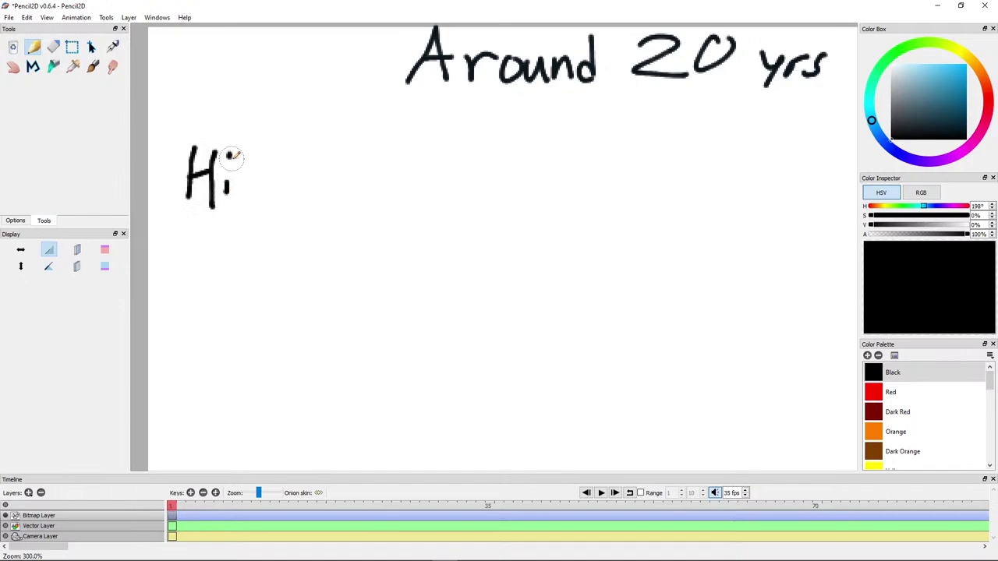
click(225, 161)
mouse_move(255, 145)
mouse_down()
mouse_move(256, 204)
mouse_move(275, 173)
mouse_move(297, 187)
mouse_move(319, 199)
mouse_up()
drag(334, 144, 353, 195)
drag(233, 183, 245, 184)
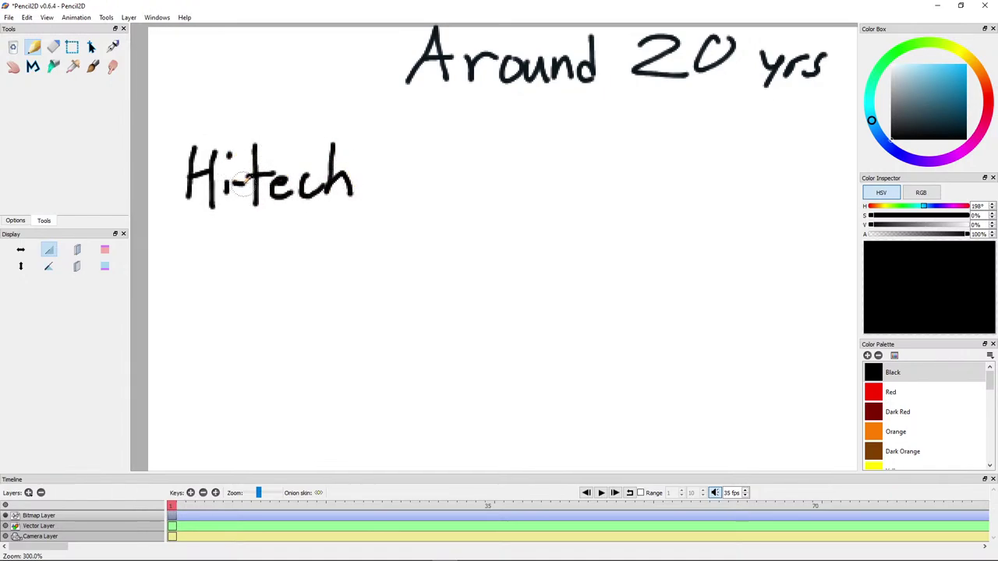
Step: Sketch a small curved arm with a rounded end piece below "Hi-tech", plus a short vertical mark beside it
drag(515, 263, 441, 145)
drag(257, 195, 441, 200)
mouse_move(309, 173)
mouse_down()
mouse_move(314, 210)
mouse_move(349, 220)
mouse_move(344, 259)
mouse_move(396, 256)
mouse_move(390, 237)
mouse_move(354, 215)
mouse_move(295, 195)
mouse_move(304, 233)
mouse_move(370, 251)
mouse_up()
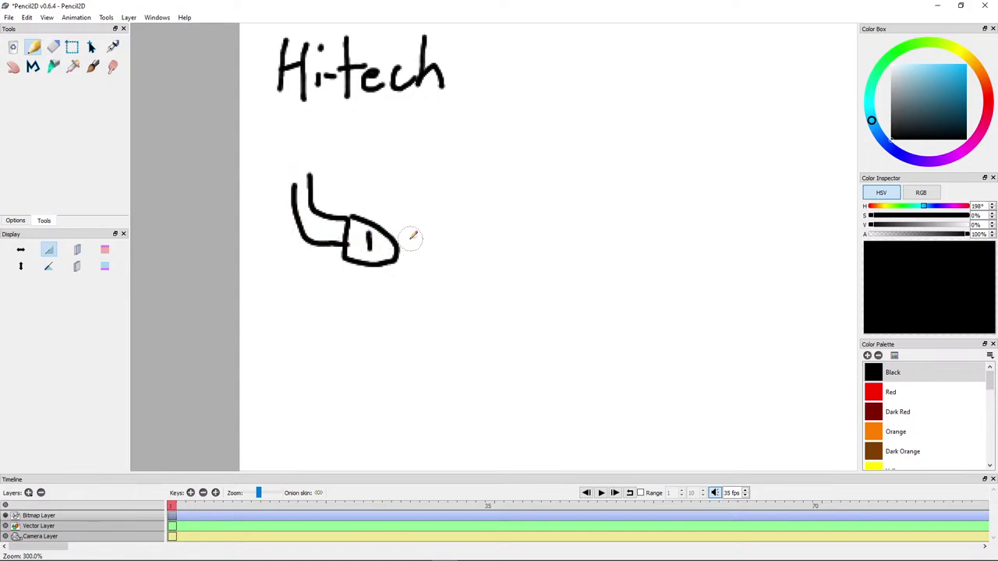
drag(435, 231, 441, 251)
key(ctrl+z)
key(ctrl+z)
drag(311, 180, 315, 200)
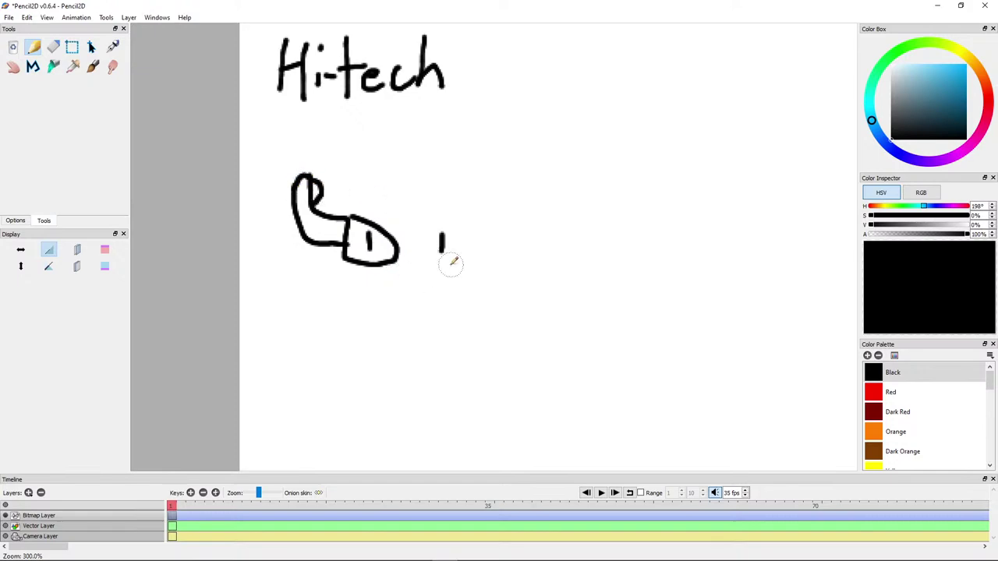
mouse_move(453, 261)
mouse_down()
mouse_move(436, 202)
mouse_move(410, 184)
mouse_up()
drag(432, 138, 388, 222)
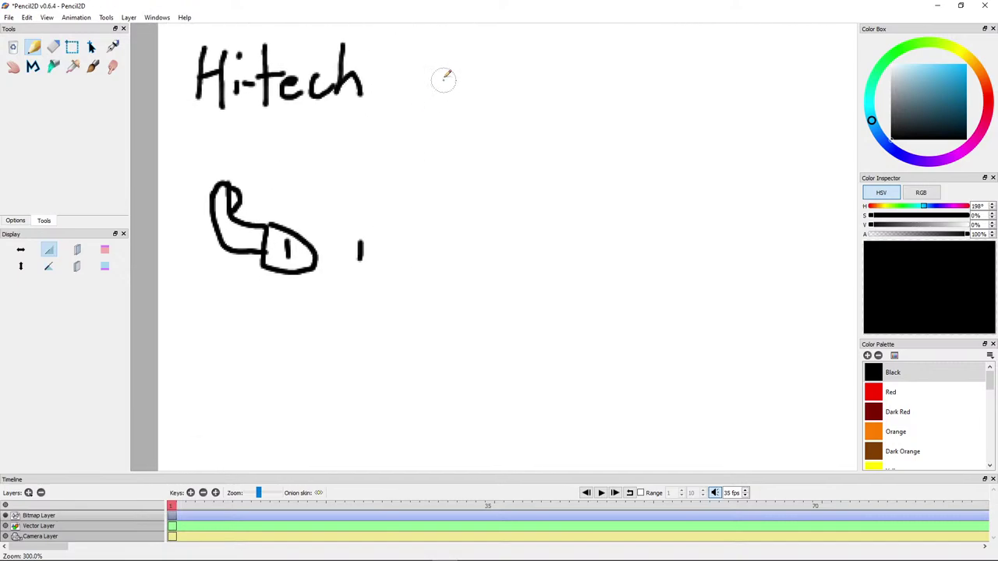
drag(444, 79, 443, 81)
drag(522, 89, 523, 176)
key(ctrl+z)
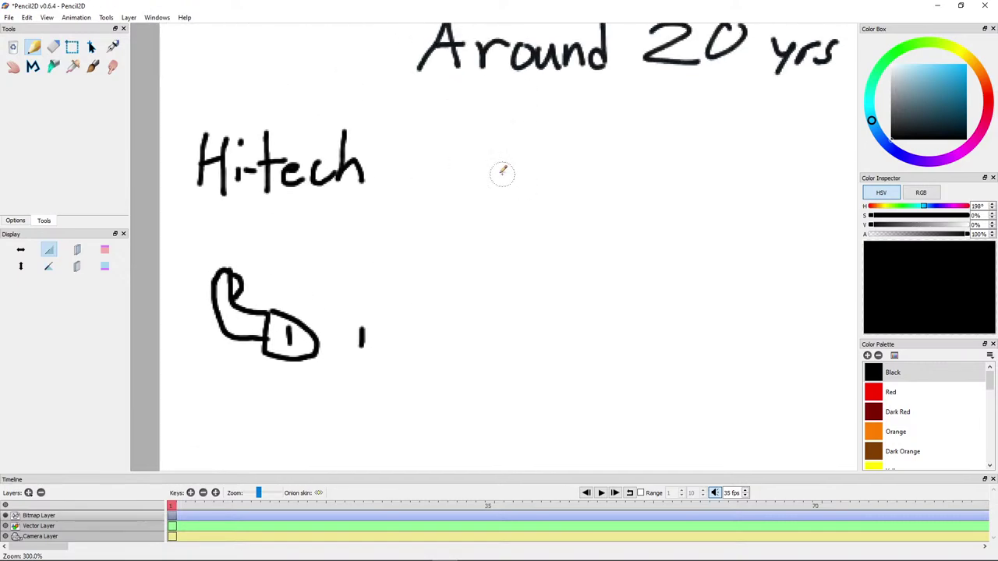
mouse_move(457, 142)
mouse_down()
mouse_move(436, 180)
mouse_move(492, 117)
mouse_move(466, 112)
mouse_move(491, 131)
mouse_up()
key(ctrl+z)
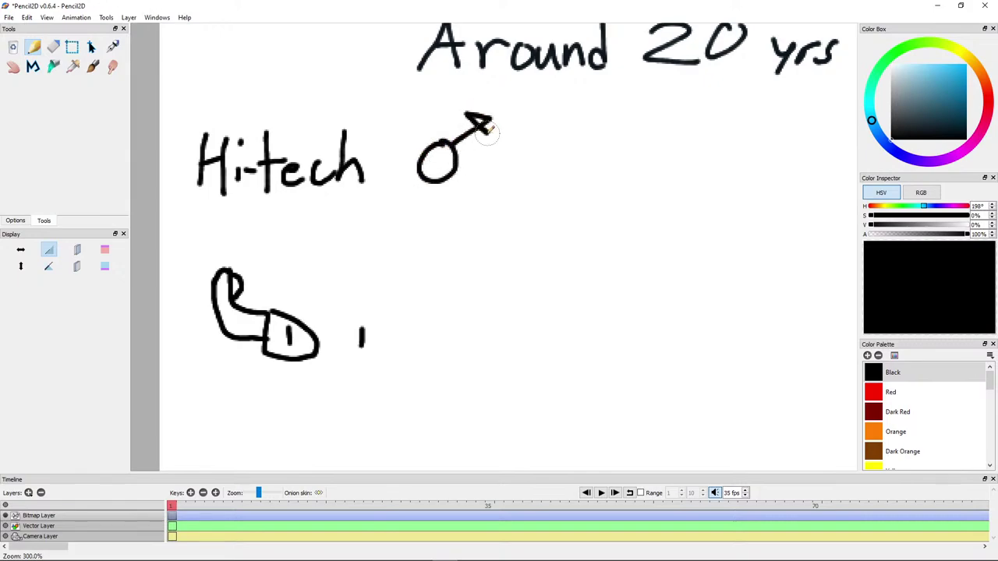
key(ctrl+z)
key(ctrl+z)
key(ctrl+z)
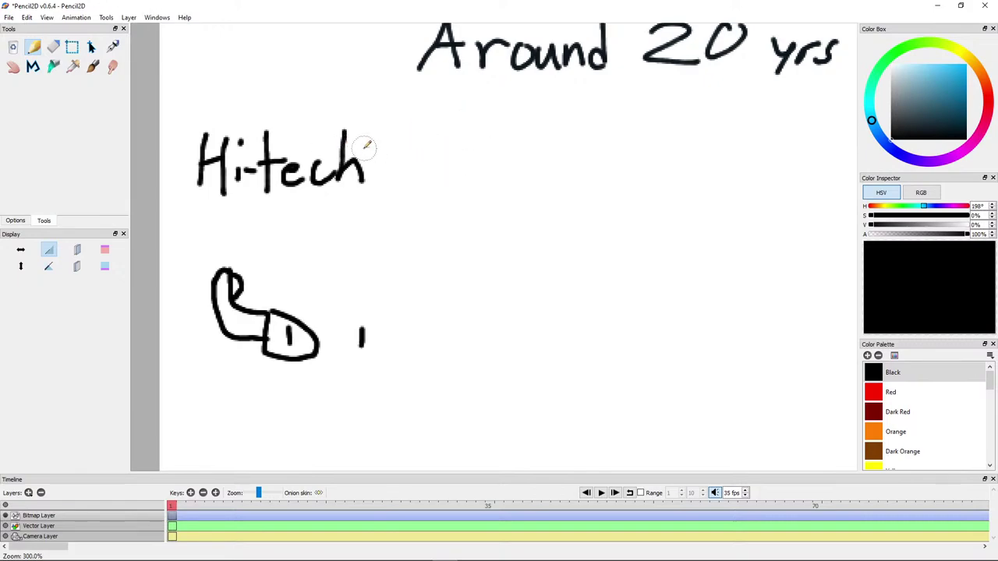
scroll(362, 150, down, 4)
scroll(457, 356, up, 5)
scroll(457, 357, down, 6)
scroll(446, 366, up, 5)
mouse_move(441, 351)
mouse_down()
mouse_move(350, 205)
mouse_move(261, 348)
mouse_up()
drag(247, 284, 371, 229)
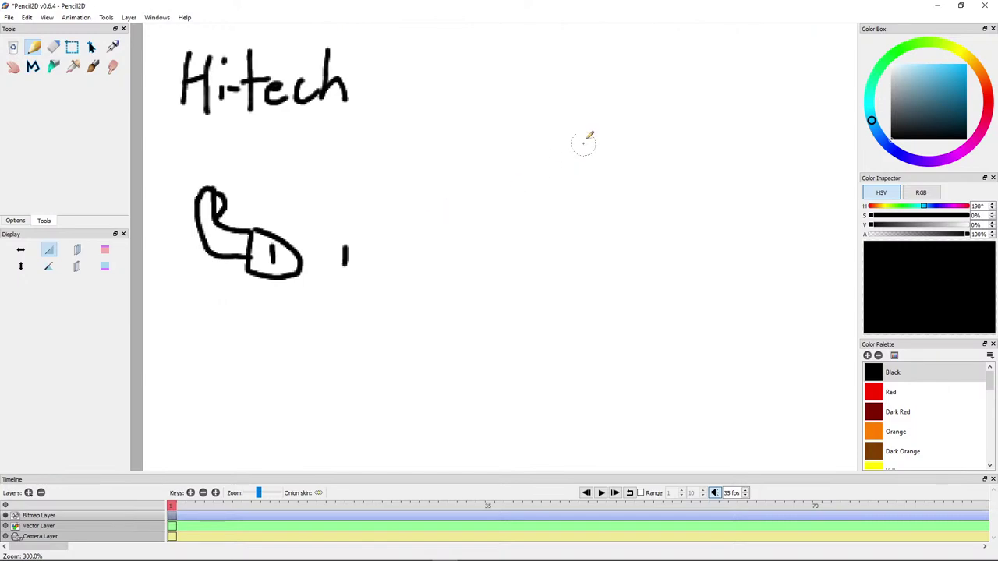
mouse_move(584, 140)
mouse_down()
mouse_move(528, 213)
mouse_move(335, 192)
mouse_move(371, 193)
mouse_move(671, 114)
mouse_move(423, 321)
mouse_move(403, 285)
mouse_move(296, 337)
mouse_move(597, 183)
mouse_move(375, 287)
mouse_move(513, 205)
mouse_up()
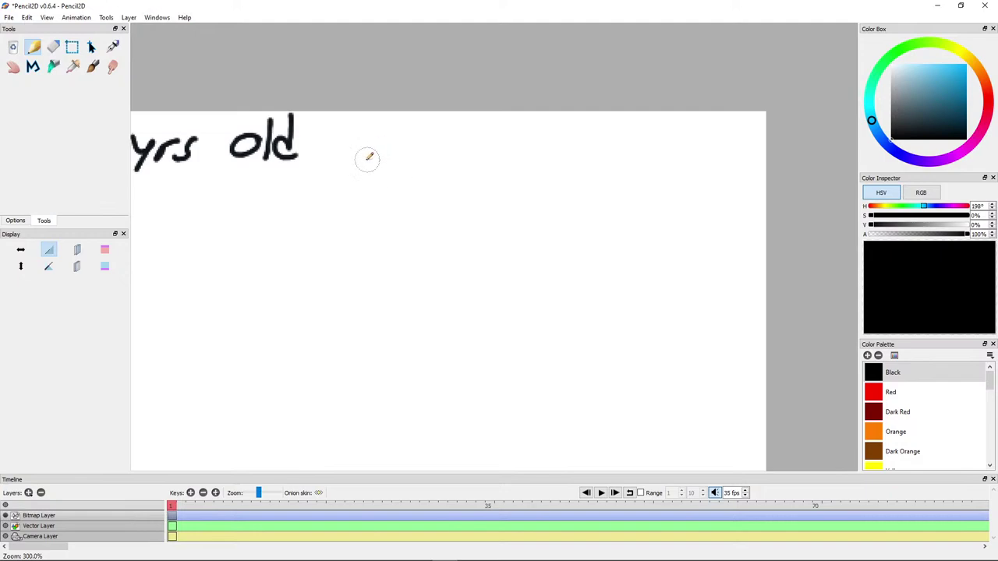
mouse_move(355, 249)
mouse_down()
mouse_move(435, 316)
mouse_move(250, 245)
mouse_move(456, 194)
mouse_move(489, 214)
mouse_up()
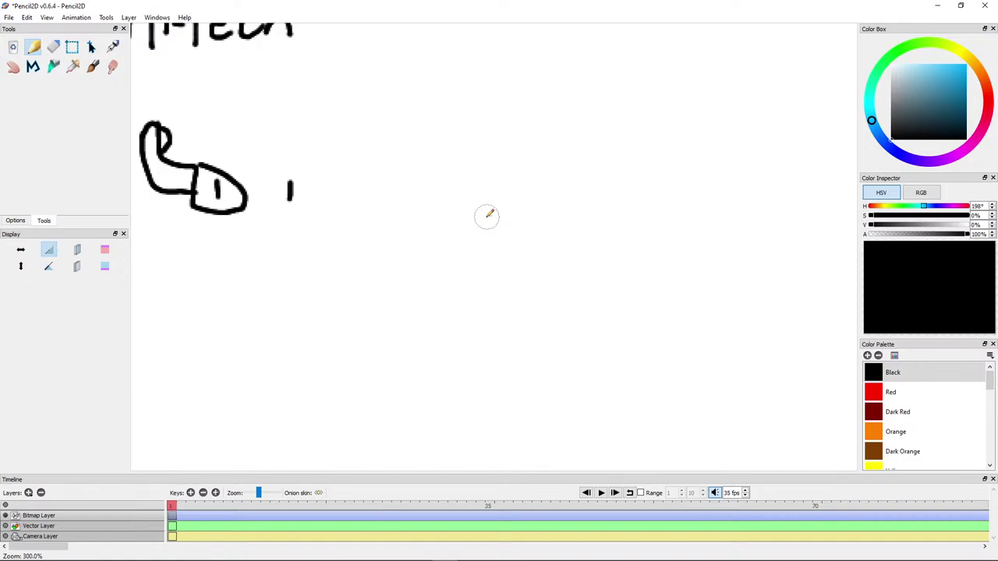
drag(485, 216, 418, 223)
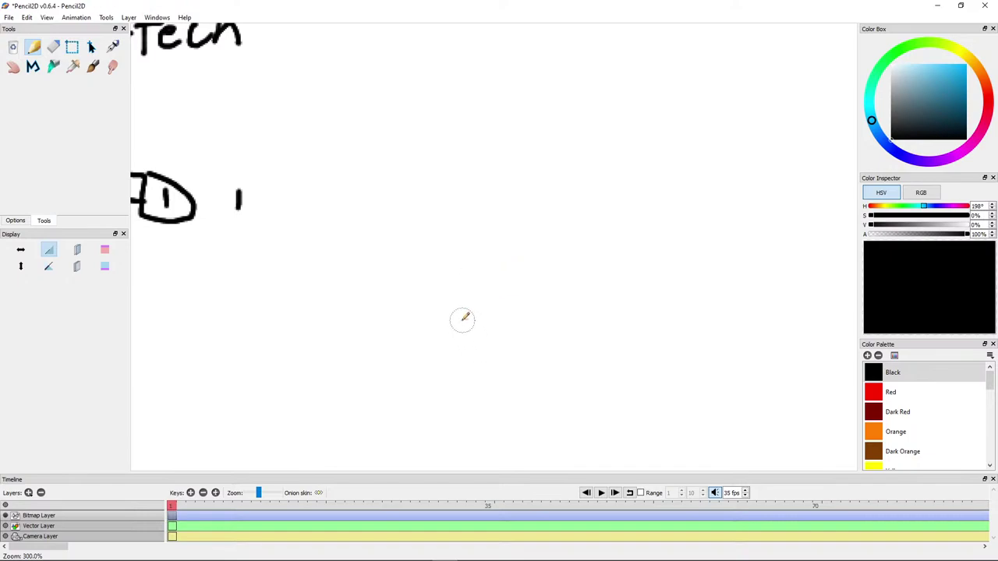
Step: Draw a small black stick figure in the empty area far to the right of the curved arm sketch
mouse_move(413, 200)
mouse_down()
mouse_move(422, 247)
mouse_move(461, 134)
mouse_move(465, 187)
mouse_up()
mouse_move(418, 135)
mouse_down()
mouse_move(626, 177)
mouse_move(625, 145)
mouse_move(616, 162)
mouse_move(644, 176)
mouse_up()
key(ctrl+z)
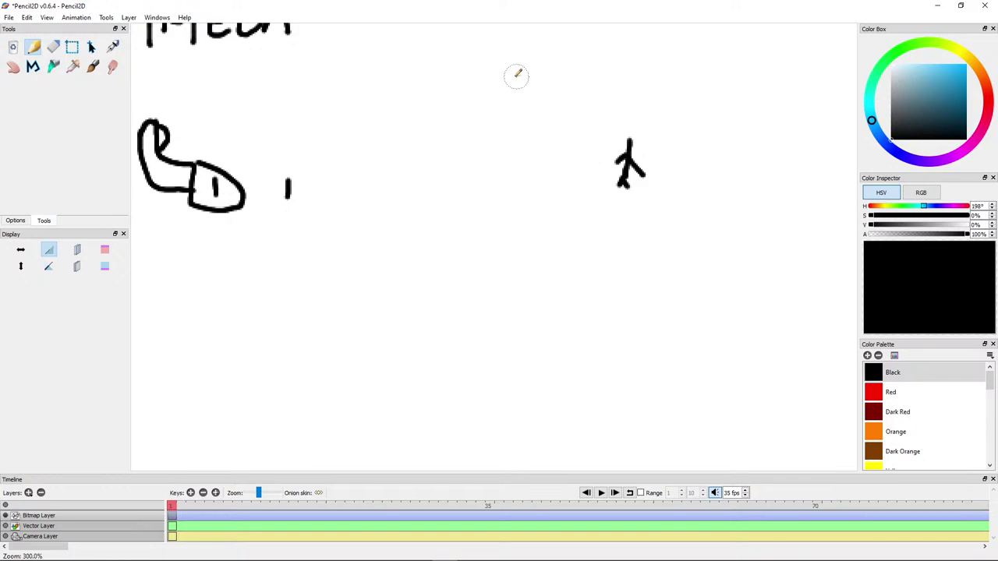
Step: Draw an outstretched arm with a fist, up and left of the stick figure, holding a second stick figure
mouse_move(516, 76)
mouse_down()
mouse_move(442, 91)
mouse_move(443, 104)
mouse_move(519, 85)
mouse_move(524, 68)
mouse_up()
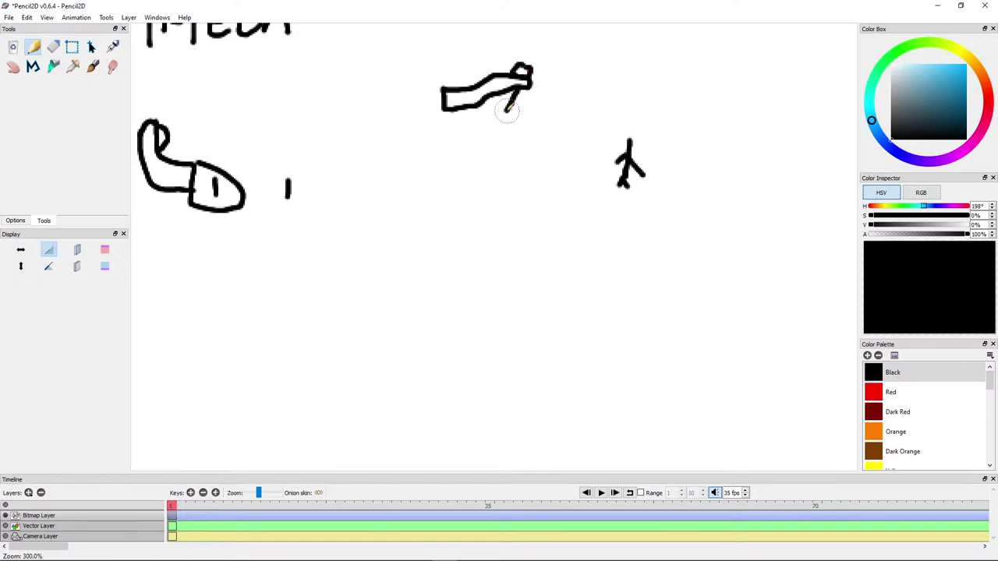
drag(505, 115, 518, 119)
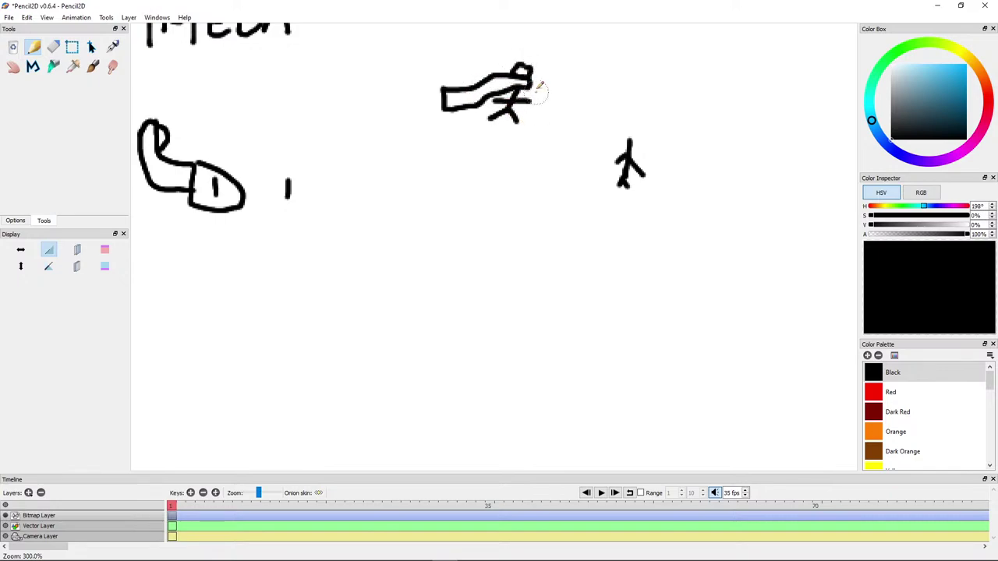
mouse_move(517, 63)
mouse_down()
mouse_move(473, 137)
mouse_move(569, 70)
mouse_move(466, 76)
mouse_up()
key(ctrl+z)
Step: Draw a short black ground line under the separate stick figure
scroll(486, 149, up, 3)
drag(486, 149, 421, 371)
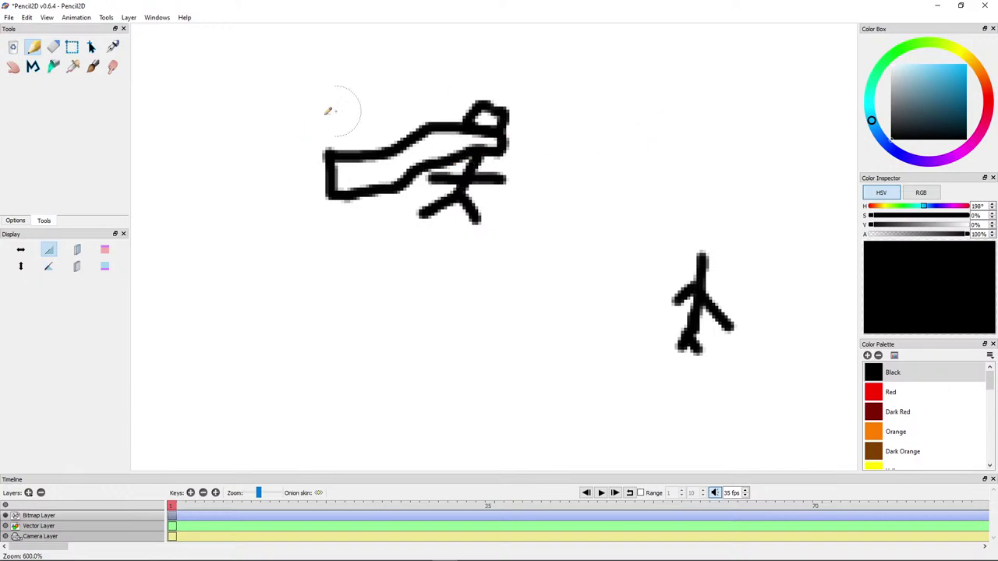
scroll(484, 232, right, 6)
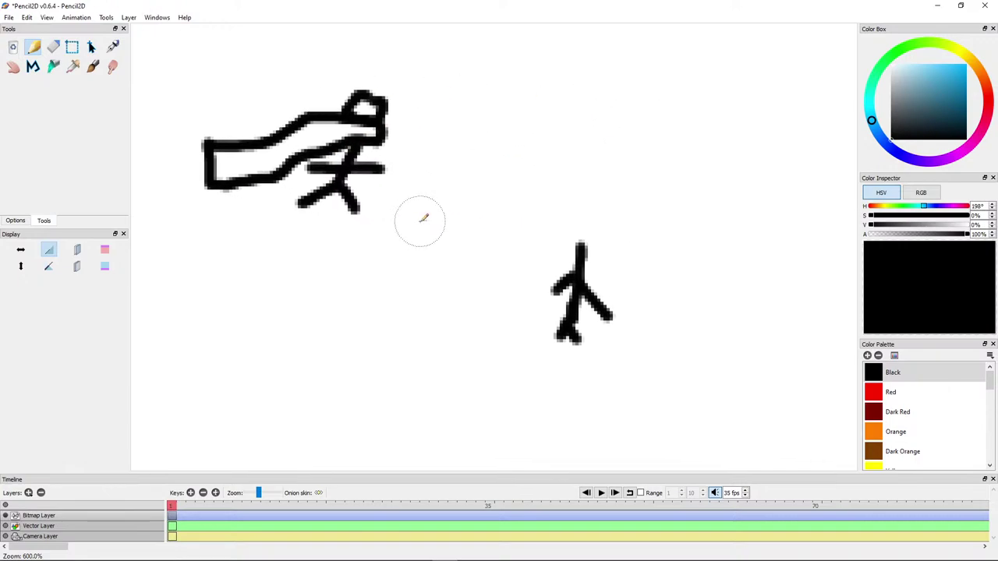
drag(422, 190, 396, 132)
drag(516, 353, 635, 340)
Step: Draw a wide, open-topped black pit below the arm, joining its right wall to the ground line
scroll(474, 296, down, 1)
scroll(390, 288, left, 3)
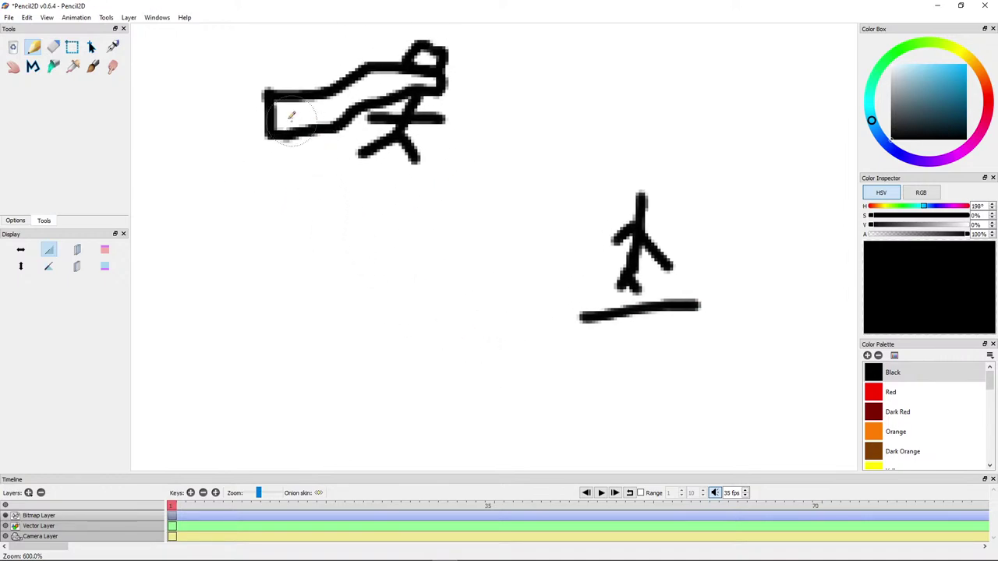
scroll(288, 239, down, 2)
scroll(272, 264, down, 5)
scroll(271, 265, left, 2)
mouse_move(258, 172)
mouse_down()
mouse_move(263, 203)
mouse_move(318, 256)
mouse_move(562, 254)
mouse_move(638, 242)
mouse_move(653, 154)
mouse_up()
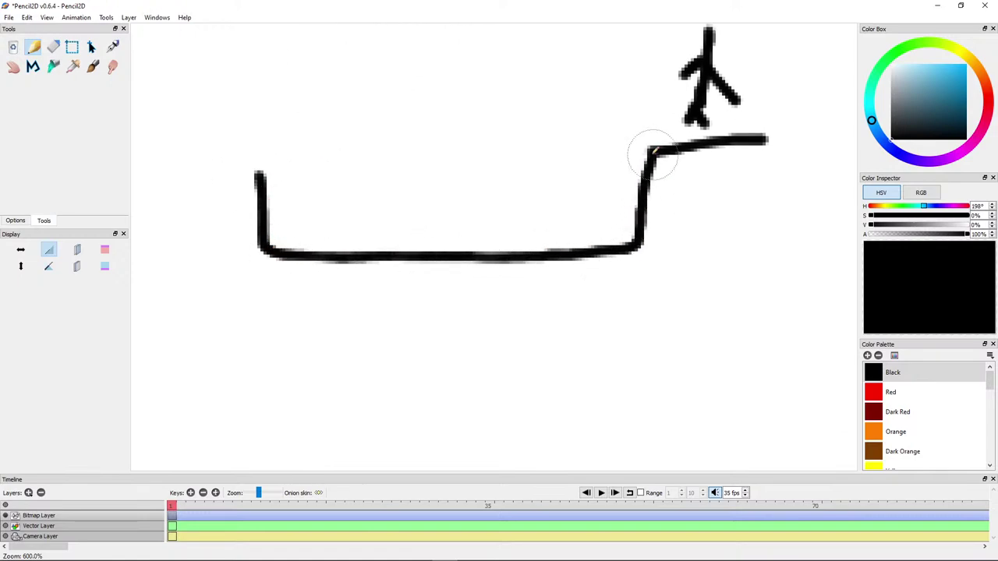
Step: Choose a red color, draw a wavy surface line across the pit, and fill the area below it with red
click(989, 94)
click(962, 75)
mouse_move(270, 205)
mouse_down()
mouse_move(529, 203)
mouse_move(609, 207)
mouse_move(636, 207)
mouse_up()
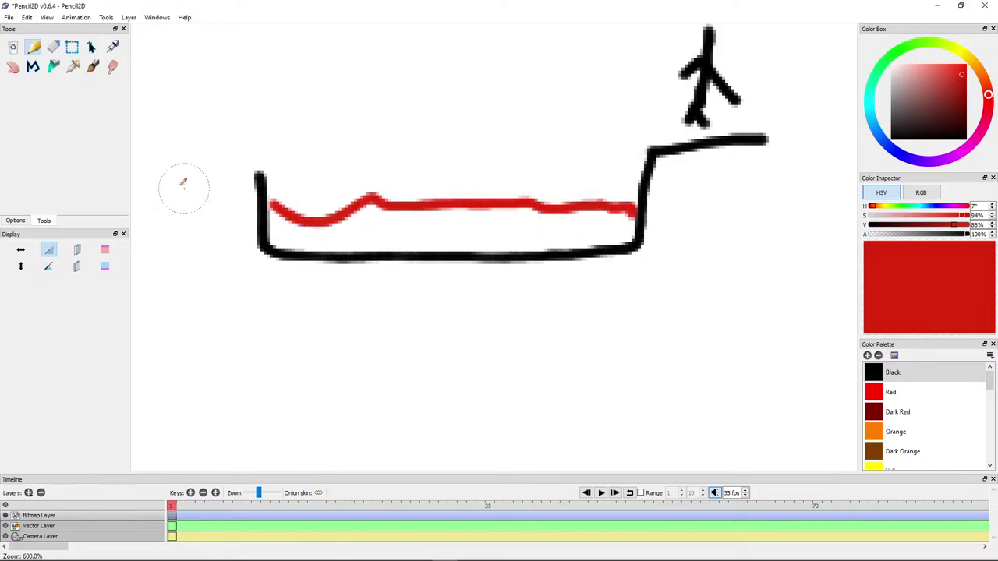
click(53, 66)
click(427, 222)
scroll(482, 236, up, 3)
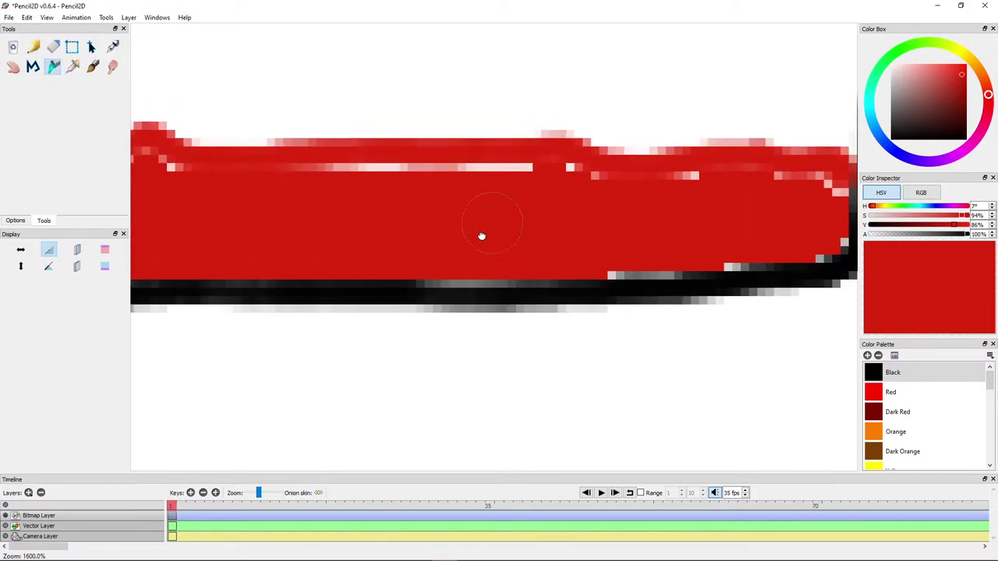
scroll(482, 235, down, 4)
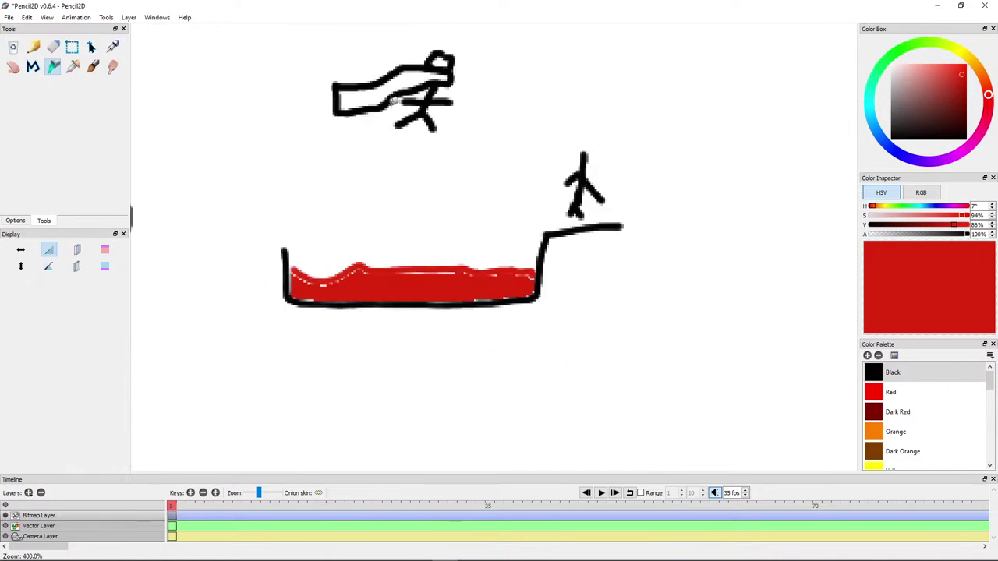
Step: Draw a red crosshair over the stick figure on the ledge and a red arrow from the hand toward it
click(34, 48)
drag(572, 107, 573, 141)
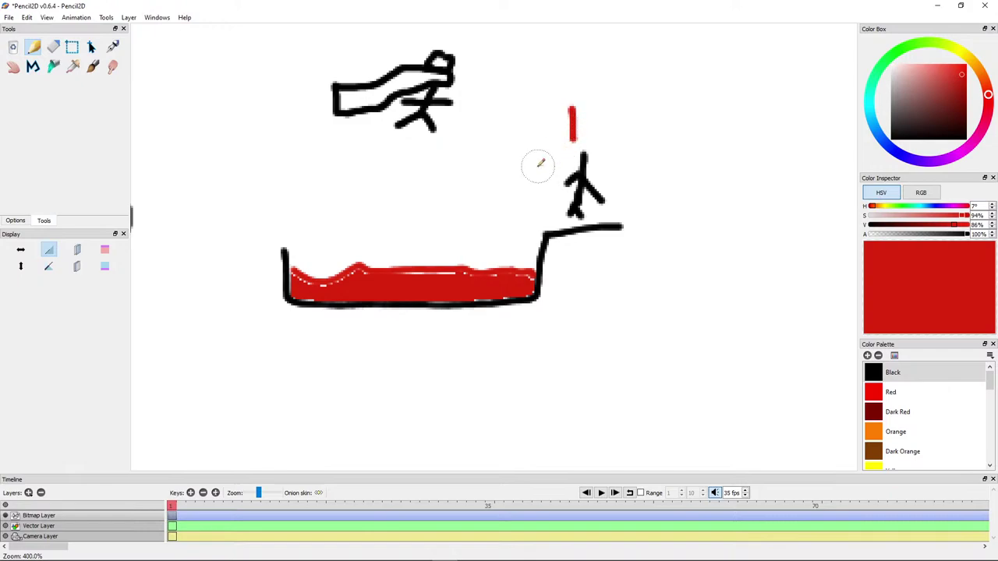
drag(511, 171, 545, 172)
drag(654, 172, 609, 174)
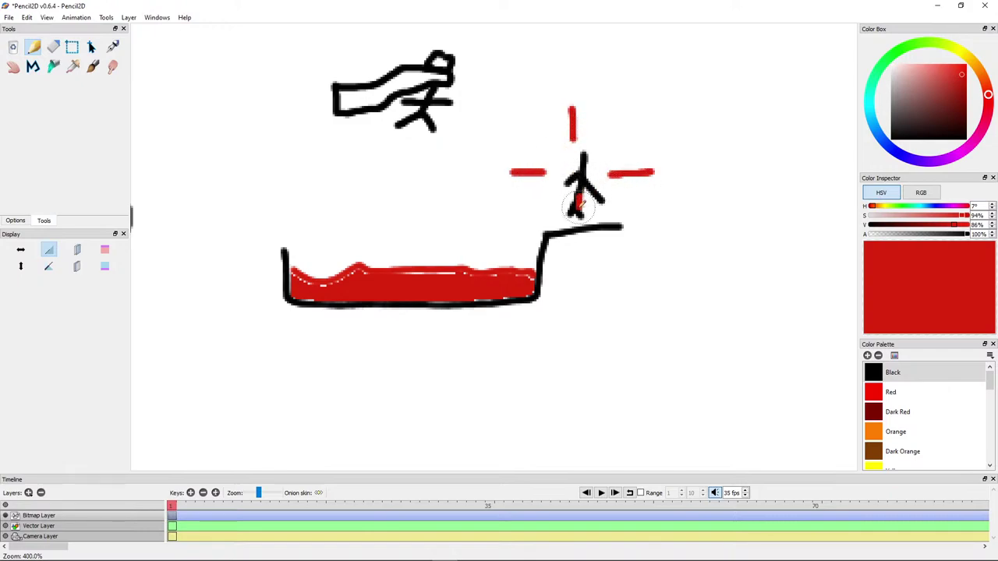
mouse_move(577, 206)
mouse_down()
mouse_move(582, 164)
mouse_move(572, 152)
mouse_move(597, 165)
mouse_move(571, 156)
mouse_move(580, 191)
mouse_up()
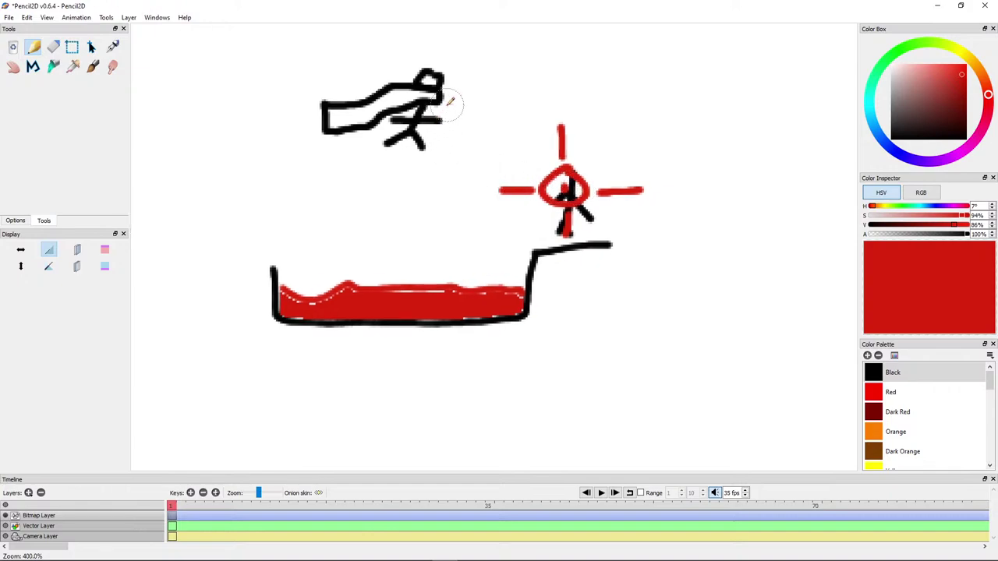
mouse_move(448, 105)
mouse_down()
mouse_move(527, 158)
mouse_move(502, 156)
mouse_move(527, 131)
mouse_move(530, 157)
mouse_move(515, 144)
mouse_move(517, 160)
mouse_move(398, 229)
mouse_up()
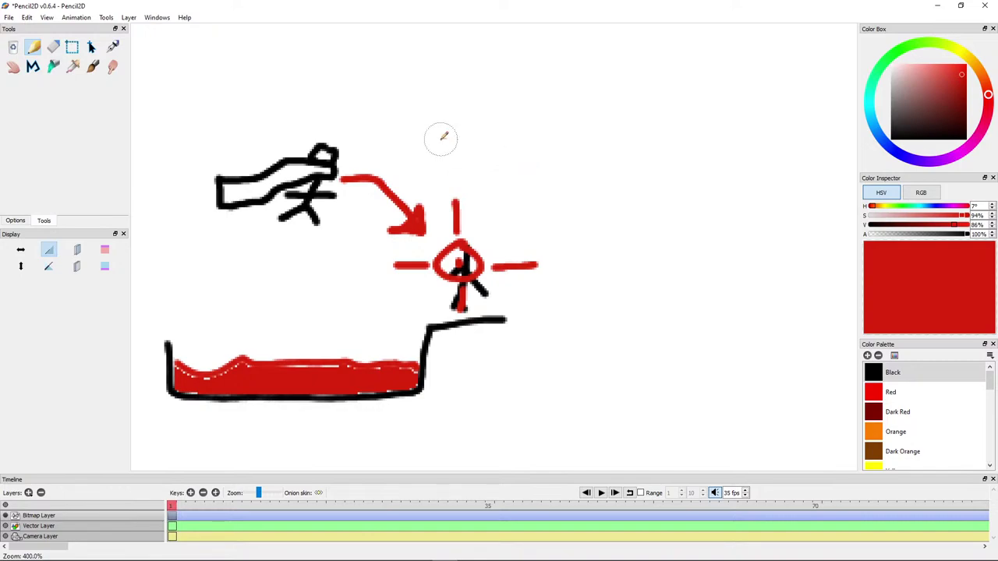
drag(446, 139, 561, 139)
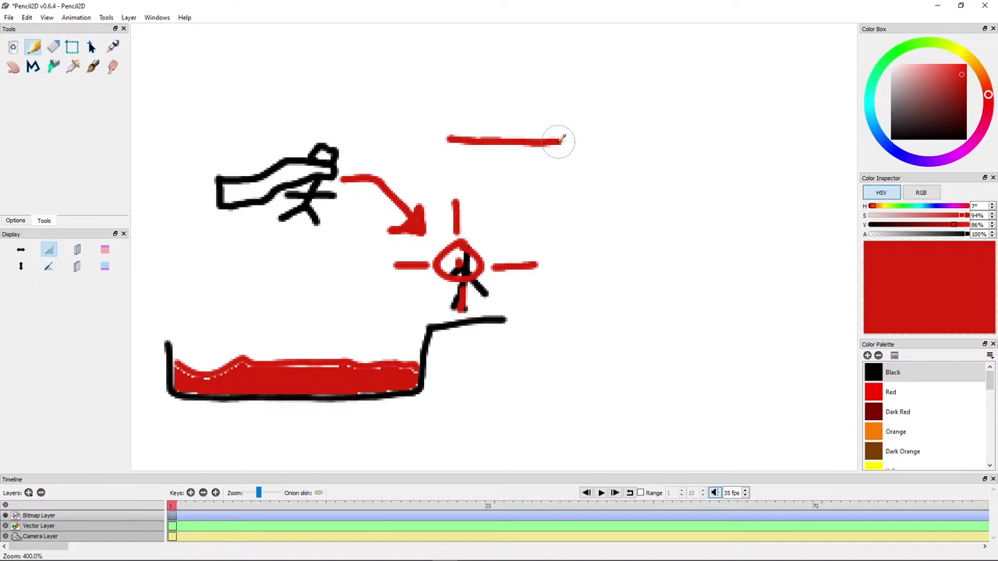
key(ctrl+z)
drag(455, 142, 602, 158)
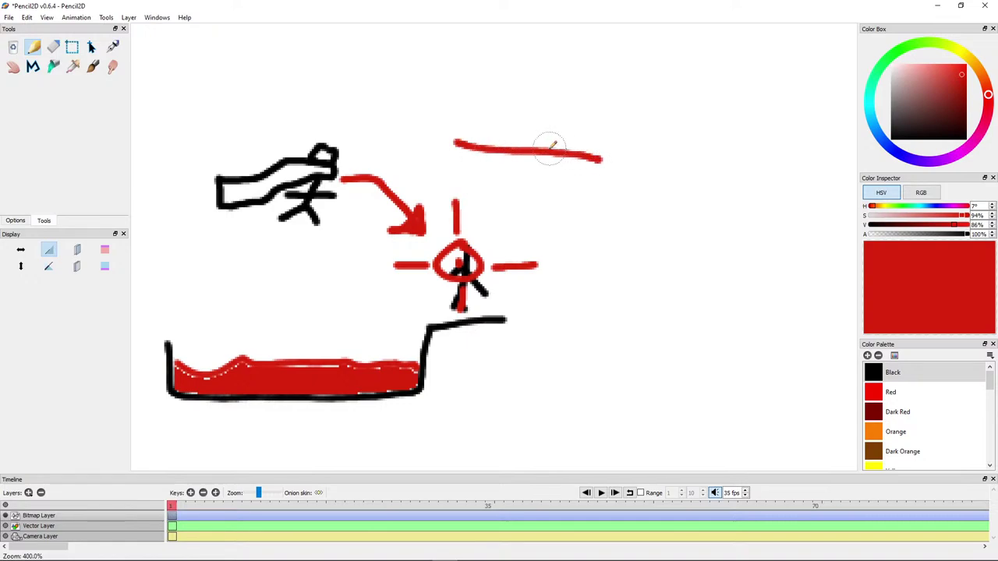
key(ctrl+z)
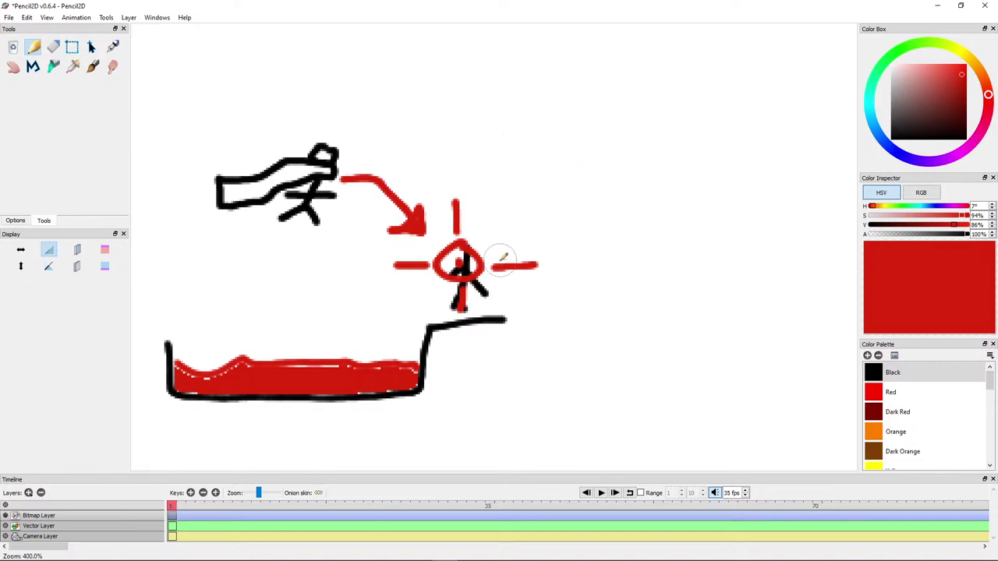
Step: Select the arm holding the stick figure and place a copy just above the red-filled pit
drag(392, 281, 426, 215)
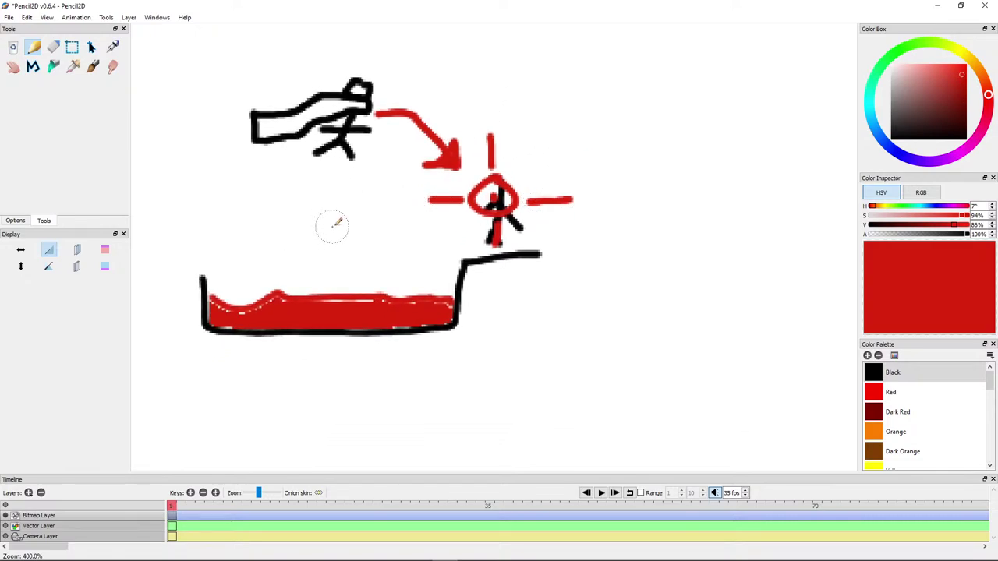
mouse_move(334, 223)
mouse_down()
mouse_move(441, 111)
mouse_move(405, 152)
mouse_up()
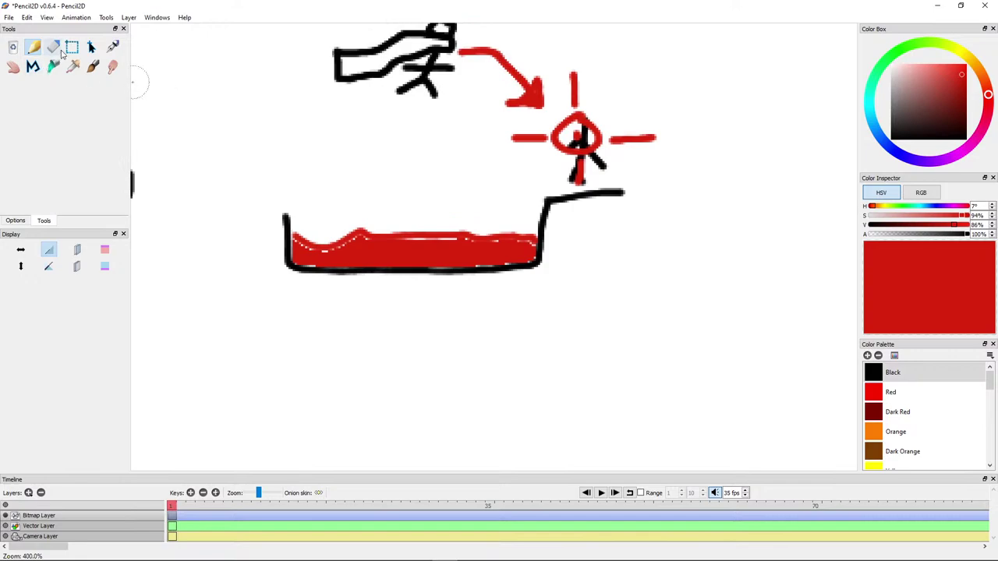
click(72, 47)
scroll(229, 107, up, 2)
mouse_move(284, 54)
mouse_down()
mouse_move(317, 96)
mouse_move(419, 154)
mouse_move(459, 164)
mouse_up()
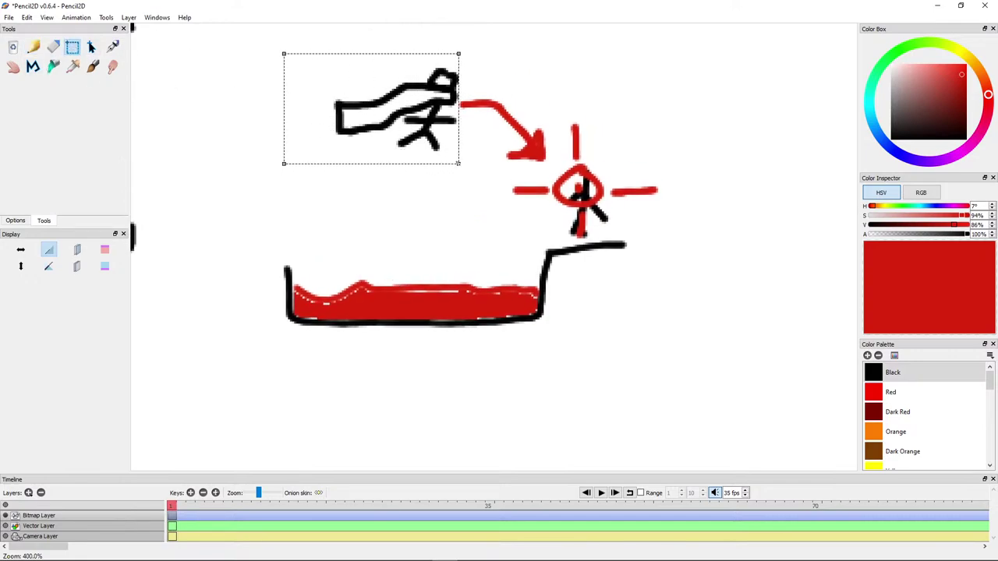
drag(391, 113, 409, 232)
key(ctrl+v)
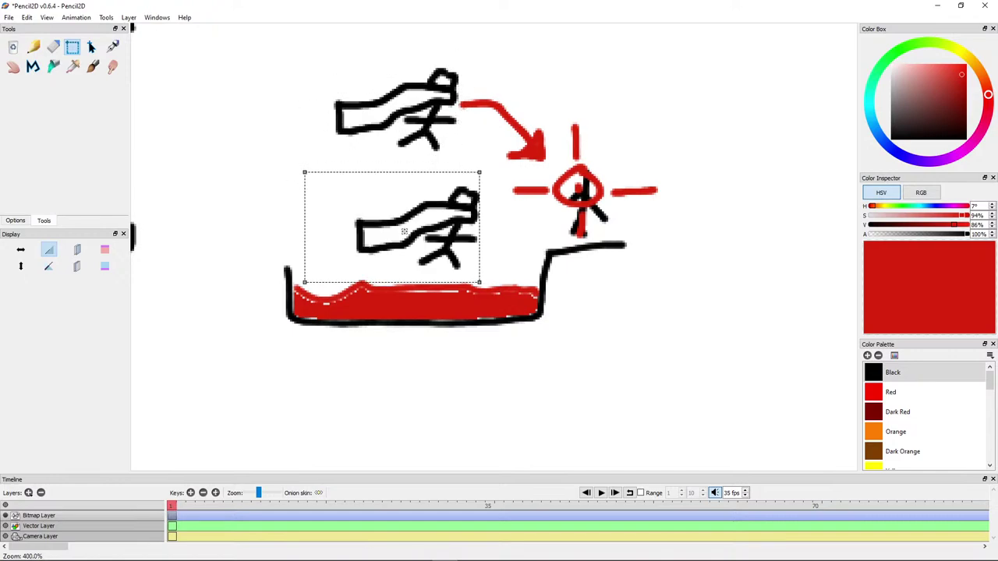
Step: Erase the original upper arm and the red arrow beside it
click(53, 48)
mouse_move(409, 86)
mouse_down()
mouse_move(452, 49)
mouse_move(403, 89)
mouse_move(388, 127)
mouse_move(420, 162)
mouse_move(421, 135)
mouse_move(408, 160)
mouse_move(453, 159)
mouse_move(446, 131)
mouse_move(448, 144)
mouse_move(351, 116)
mouse_up()
mouse_move(523, 93)
mouse_down()
mouse_move(473, 105)
mouse_move(504, 102)
mouse_move(517, 119)
mouse_move(542, 123)
mouse_move(521, 152)
mouse_up()
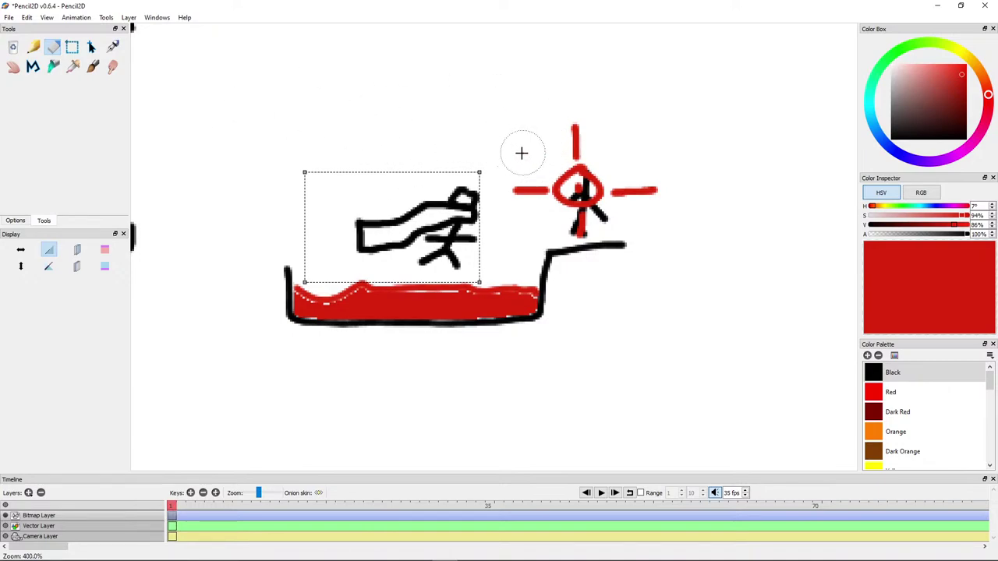
Step: Draw a red arrow from the copied hand to the crosshair and a red line continuing diagonally upward past it
click(39, 48)
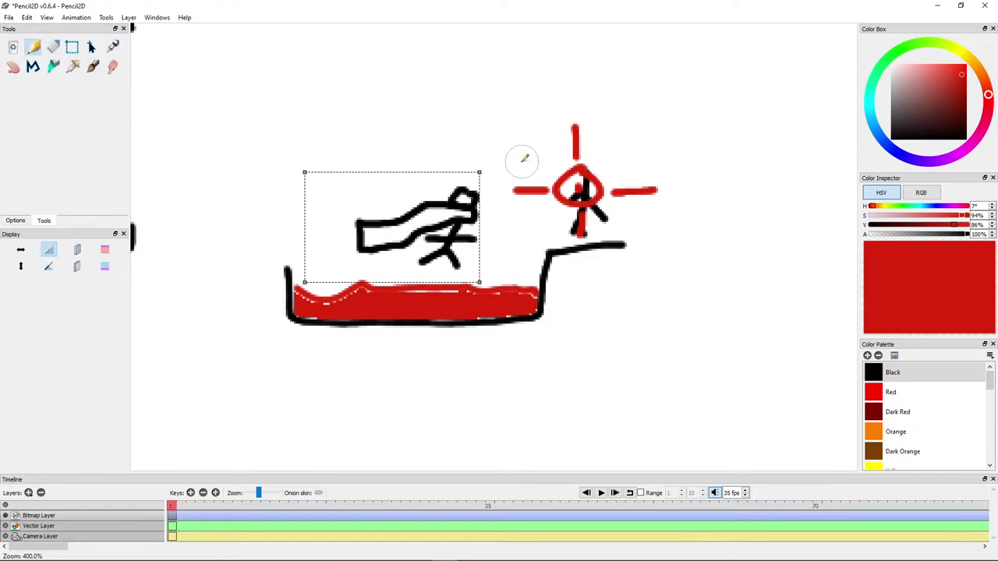
mouse_move(494, 235)
mouse_down()
mouse_move(550, 213)
mouse_move(533, 215)
mouse_move(556, 211)
mouse_up()
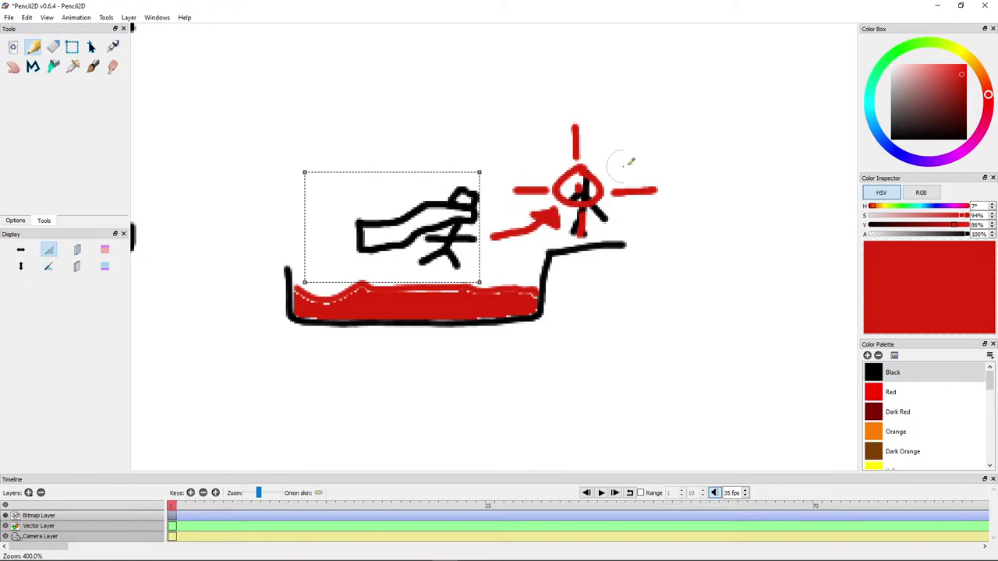
drag(623, 166, 433, 241)
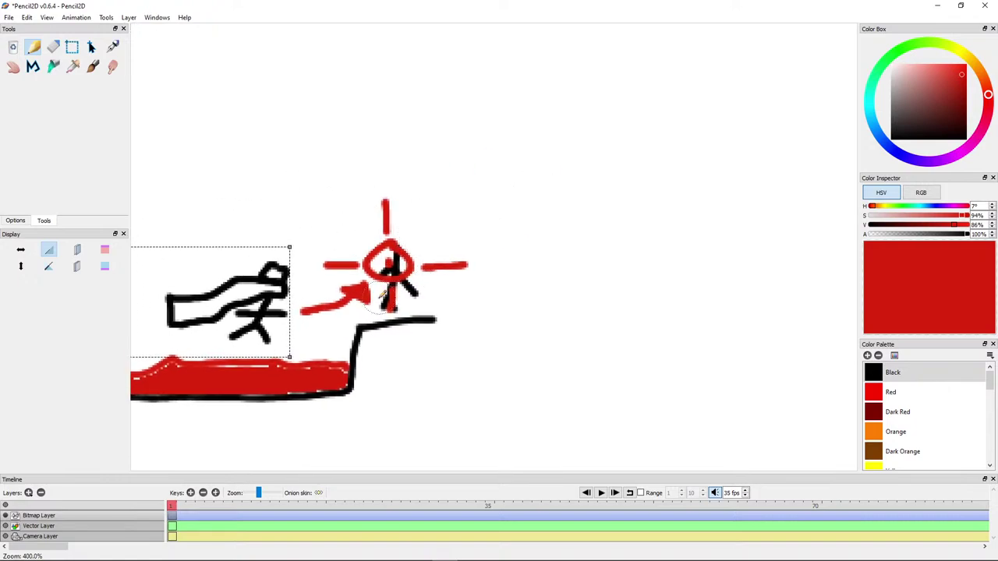
drag(376, 291, 515, 206)
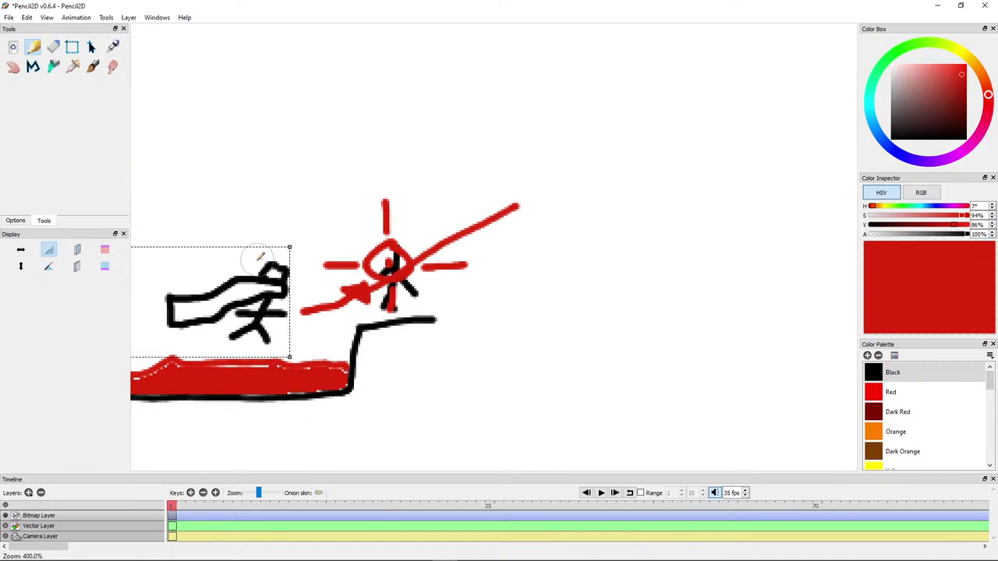
Step: Place another copy of the arm with its stick figure at the upper end of the red diagonal line
click(72, 47)
mouse_move(218, 288)
mouse_down()
mouse_move(630, 164)
mouse_move(606, 155)
mouse_up()
key(ctrl+v)
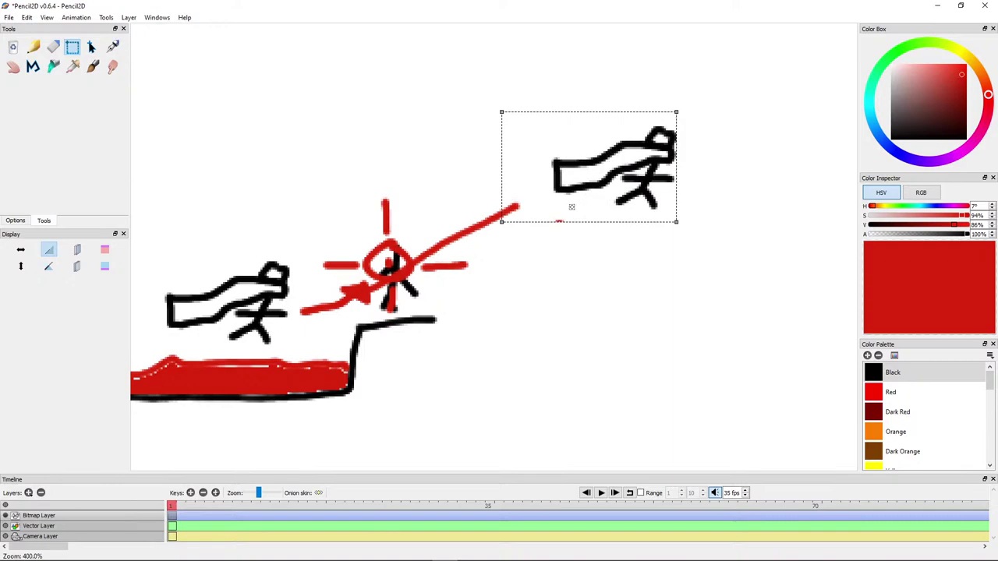
Step: Draw red ground and path lines from the separate stick figure across the pit toward the upper arm copy
click(52, 48)
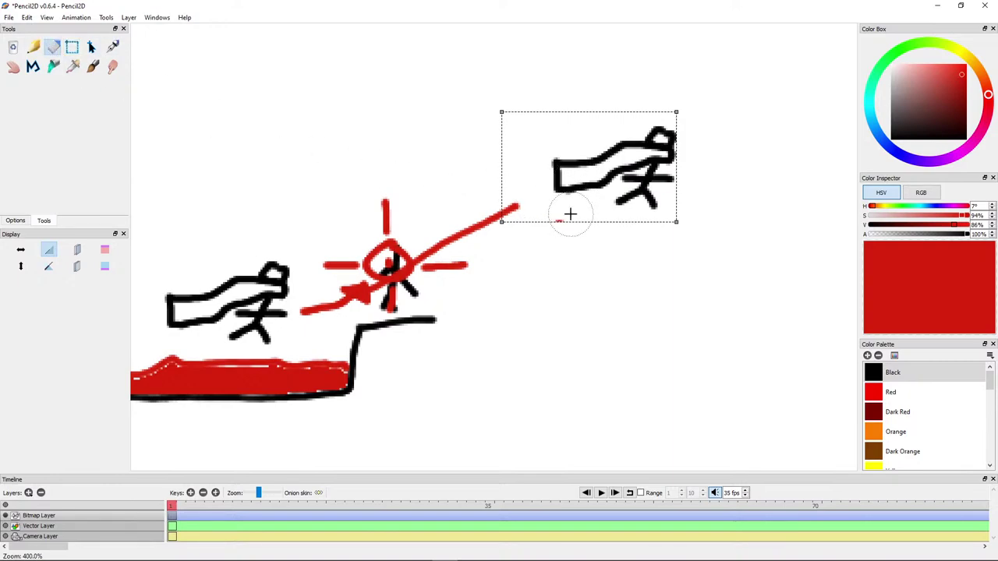
mouse_move(247, 288)
mouse_down()
mouse_move(507, 165)
mouse_move(569, 152)
mouse_up()
click(33, 47)
drag(292, 200, 429, 203)
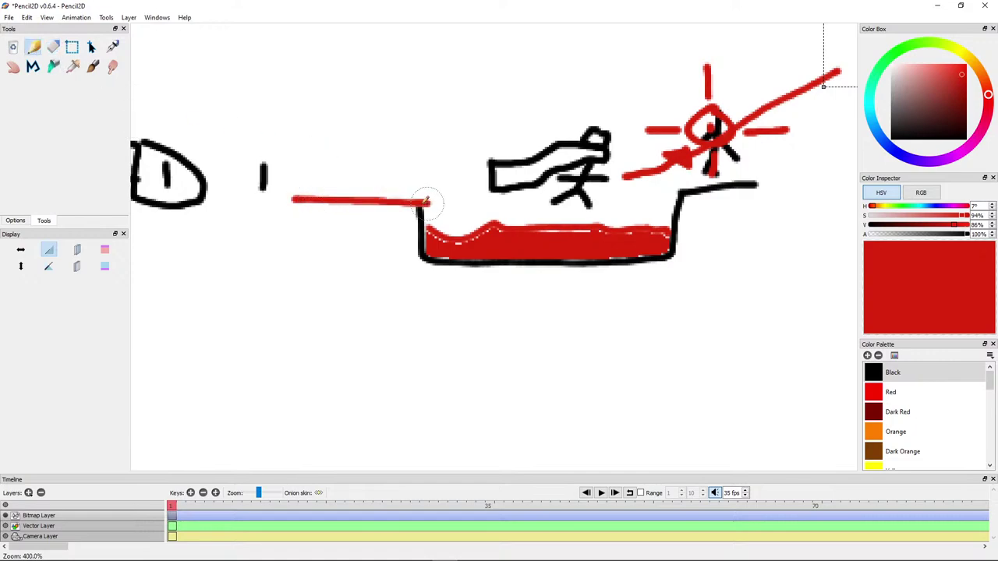
mouse_move(228, 99)
mouse_down()
mouse_move(251, 81)
mouse_move(336, 133)
mouse_move(407, 100)
mouse_move(493, 104)
mouse_move(522, 132)
mouse_up()
drag(562, 183, 372, 252)
drag(429, 240, 677, 102)
drag(677, 102, 344, 200)
Step: Draw a red pointed shape and a tall narrow red wall beside the upper arm copy
drag(529, 81, 508, 269)
mouse_move(516, 149)
mouse_down()
mouse_move(482, 126)
mouse_move(559, 24)
mouse_move(582, 19)
mouse_up()
scroll(450, 187, right, 4)
scroll(450, 187, up, 4)
scroll(418, 232, right, 4)
scroll(419, 231, down, 5)
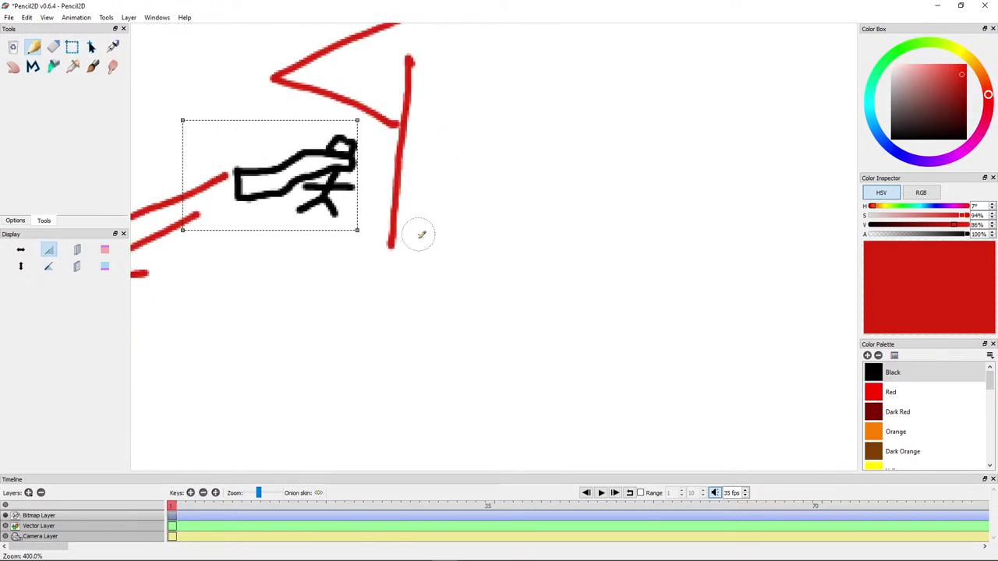
mouse_move(390, 242)
mouse_down()
mouse_move(450, 125)
mouse_move(461, 74)
mouse_up()
key(1)
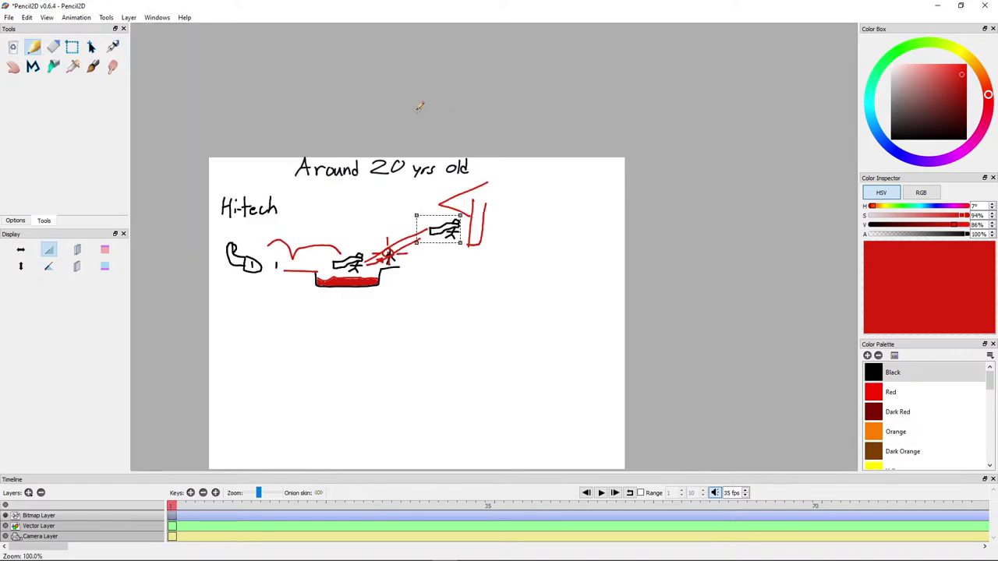
Step: Undo the red path and wall lines, both arm copies and the red arrow
key(ctrl+z)
key(ctrl+z)
key(ctrl+z)
key(ctrl+z)
key(ctrl+z)
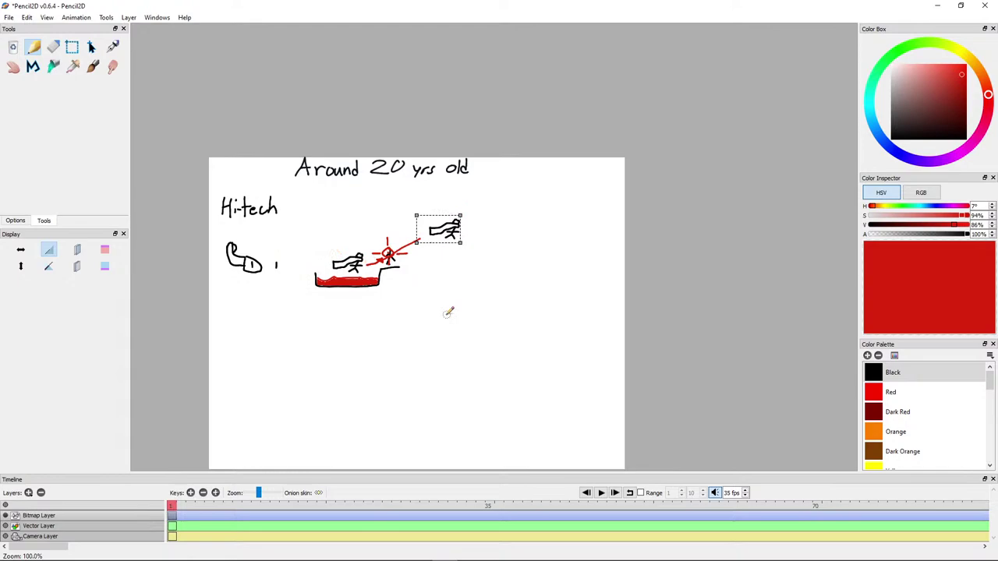
key(ctrl+z)
key(ctrl+z)
key(ctrl+z)
key(ctrl+z)
key(ctrl+z)
key(ctrl+z)
key(ctrl+z)
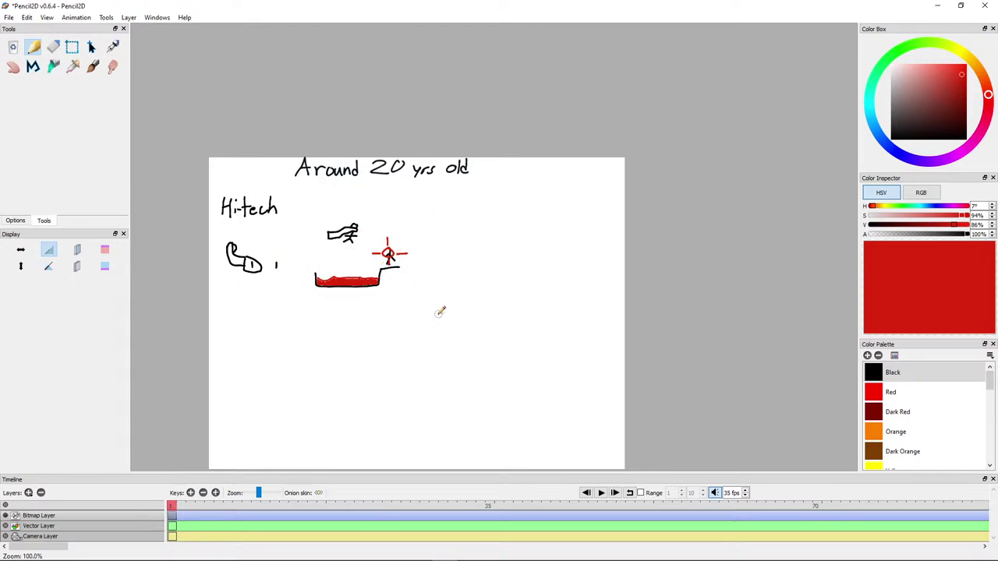
key(ctrl+z)
Step: Erase the pit, crosshair, arm and stick figure sketches below the Hi-tech heading, and set the drawing color to black
click(53, 49)
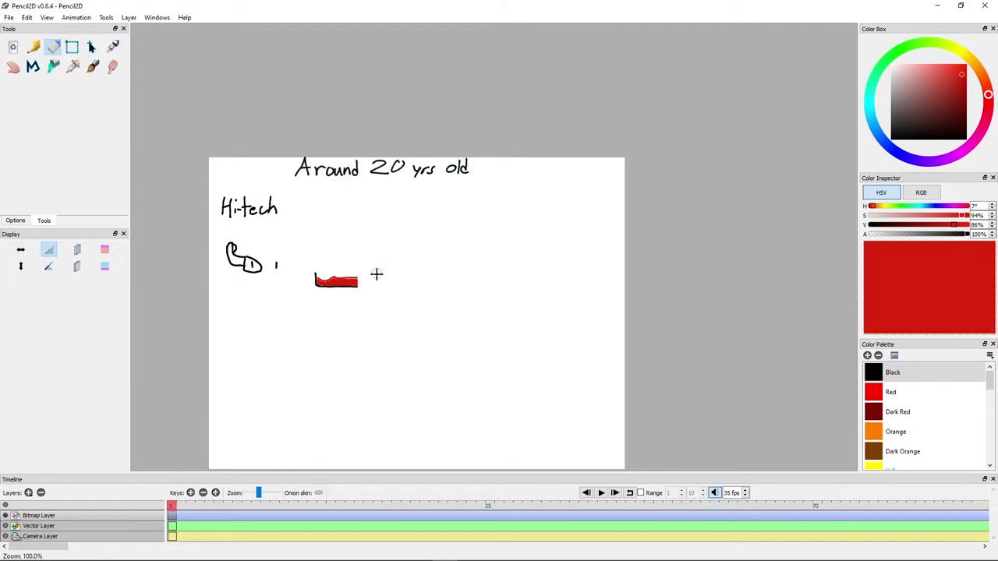
mouse_move(376, 273)
mouse_down()
mouse_move(334, 289)
mouse_move(309, 282)
mouse_move(357, 282)
mouse_up()
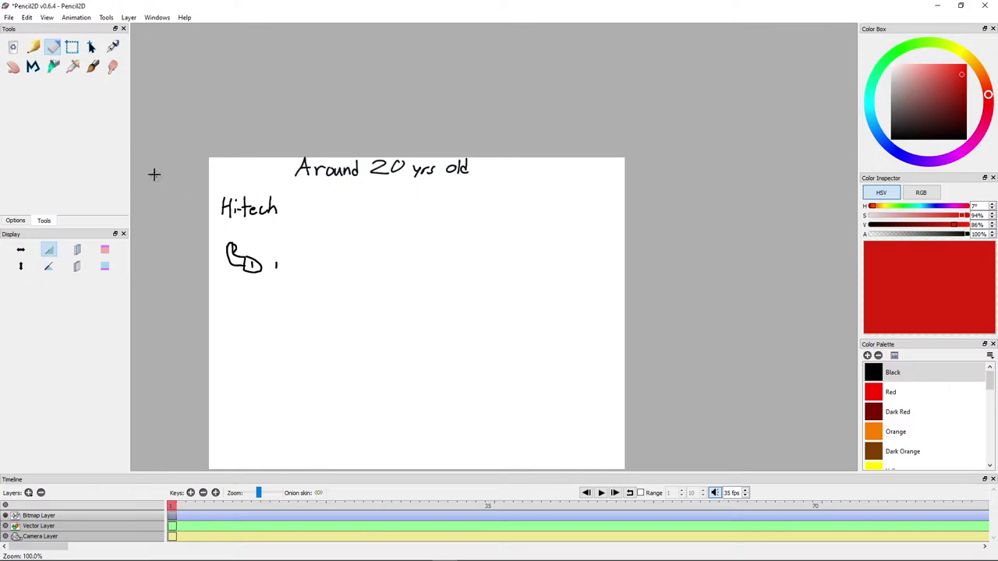
click(33, 48)
drag(927, 134, 779, 195)
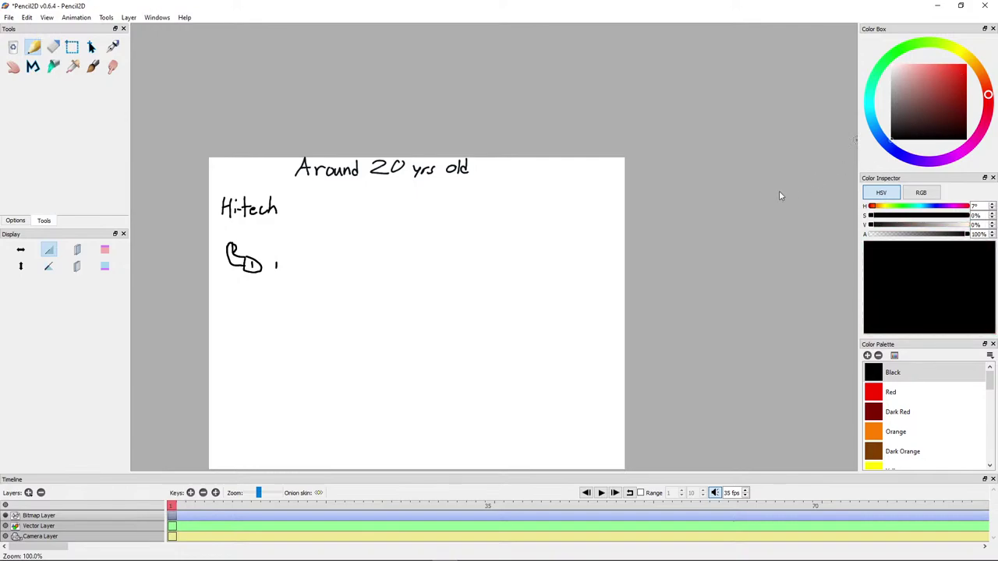
scroll(534, 236, up, 4)
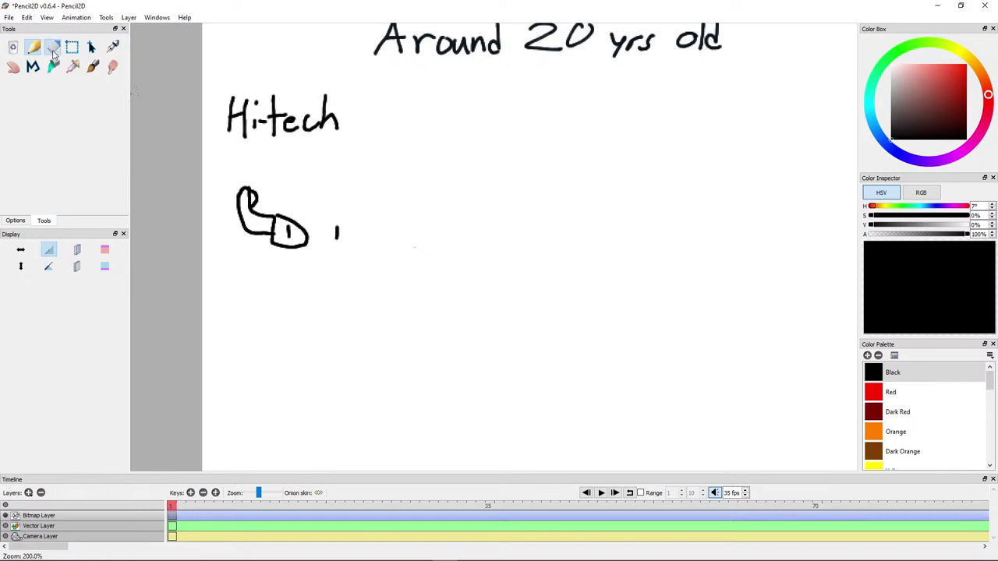
click(53, 52)
mouse_move(341, 227)
mouse_down()
mouse_move(274, 212)
mouse_move(281, 206)
mouse_move(298, 234)
mouse_move(324, 239)
mouse_move(354, 226)
mouse_move(303, 217)
mouse_move(251, 217)
mouse_up()
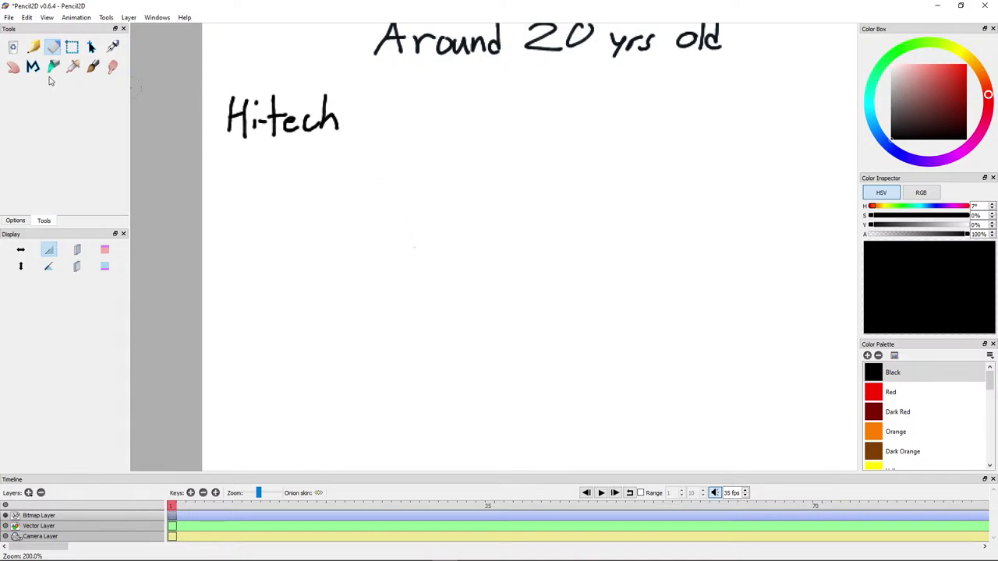
Step: Draw a wide black rectangle below the Hi-tech heading with a small box at its left end and two wavy lines inside
click(33, 48)
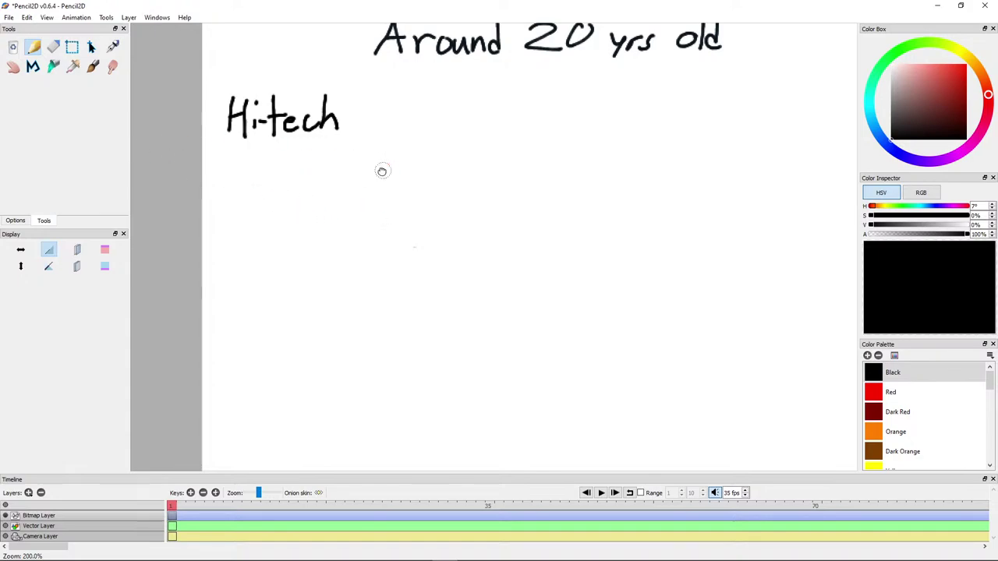
mouse_move(382, 171)
mouse_down()
mouse_move(330, 181)
mouse_move(319, 214)
mouse_move(693, 211)
mouse_move(679, 116)
mouse_move(337, 115)
mouse_up()
mouse_move(397, 135)
mouse_down()
mouse_move(400, 164)
mouse_move(335, 178)
mouse_move(330, 141)
mouse_move(577, 158)
mouse_up()
drag(455, 168, 619, 185)
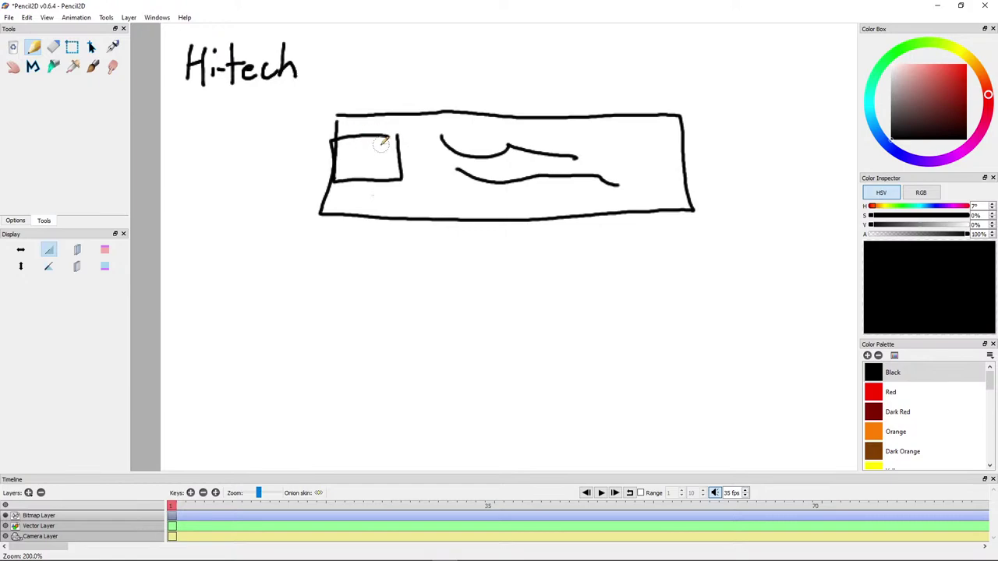
Step: Erase the two wavy lines, the wide rectangle and the small box below the heading
click(53, 47)
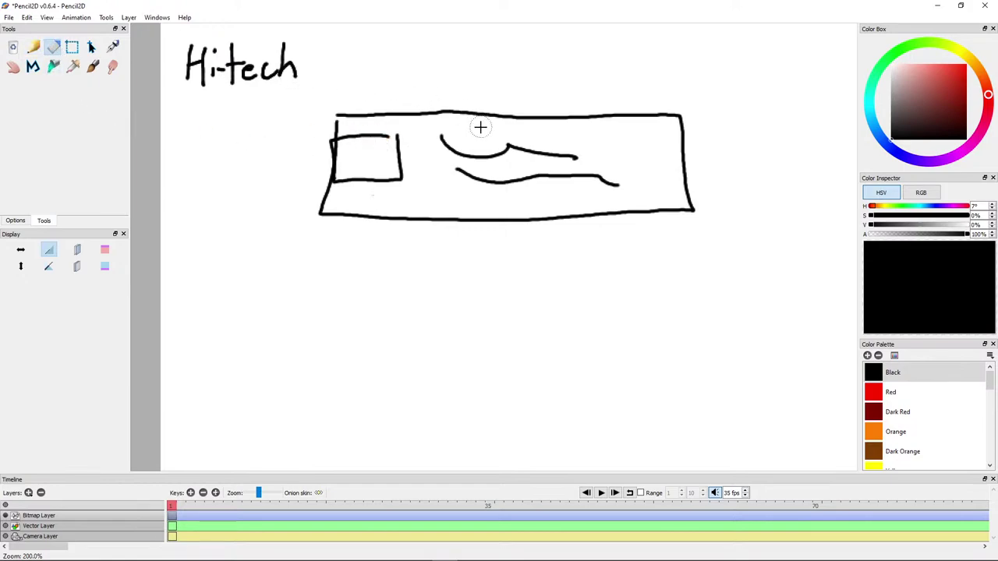
mouse_move(581, 173)
mouse_down()
mouse_move(621, 187)
mouse_move(461, 179)
mouse_up()
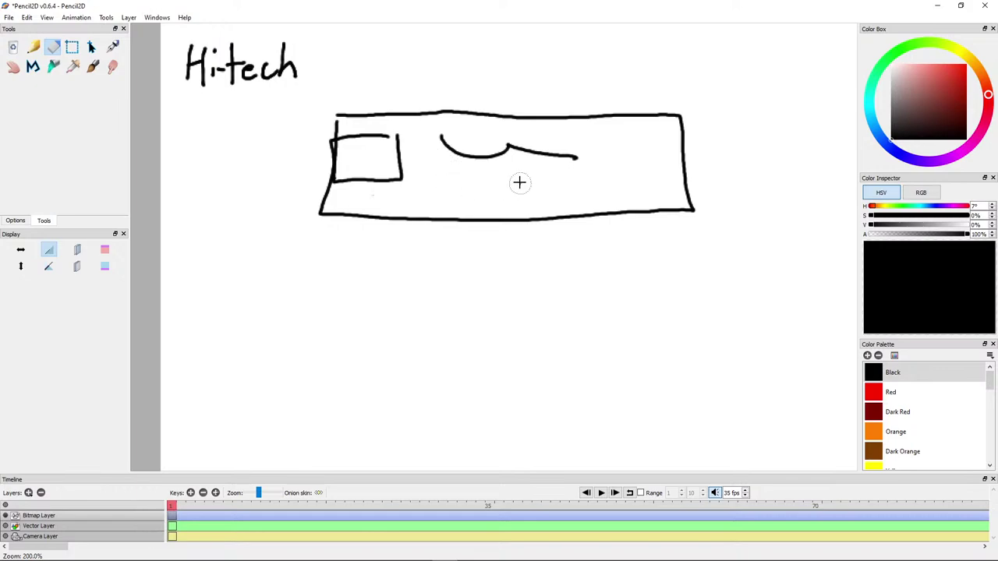
mouse_move(584, 163)
mouse_down()
mouse_move(464, 143)
mouse_move(471, 152)
mouse_move(446, 150)
mouse_move(442, 140)
mouse_move(537, 167)
mouse_up()
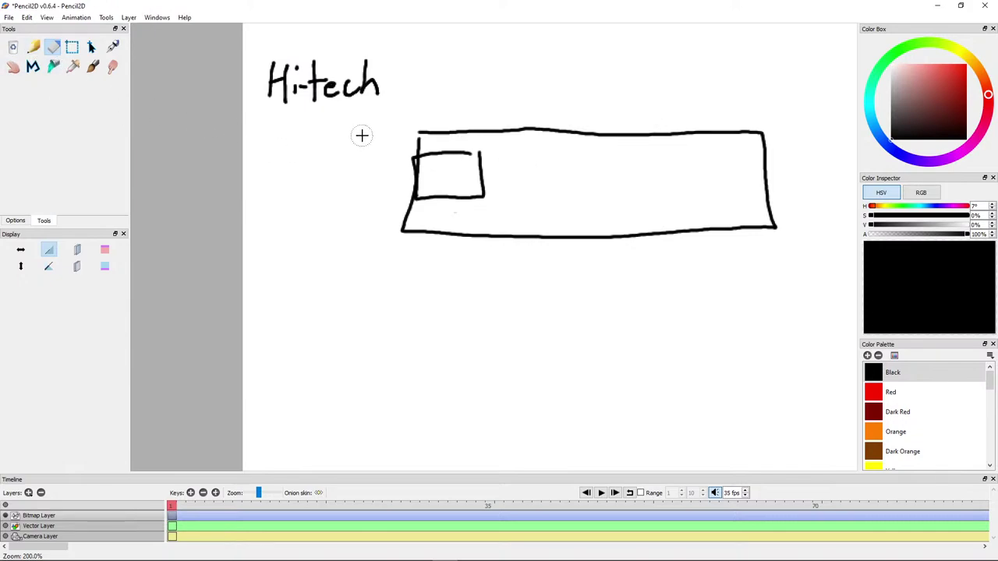
mouse_move(419, 140)
mouse_down()
mouse_move(433, 199)
mouse_move(426, 129)
mouse_move(564, 137)
mouse_move(372, 131)
mouse_move(680, 126)
mouse_move(582, 136)
mouse_move(783, 137)
mouse_move(764, 133)
mouse_move(770, 239)
mouse_move(744, 229)
mouse_up()
mouse_move(616, 228)
mouse_down()
mouse_move(764, 225)
mouse_move(344, 235)
mouse_move(573, 230)
mouse_move(491, 213)
mouse_up()
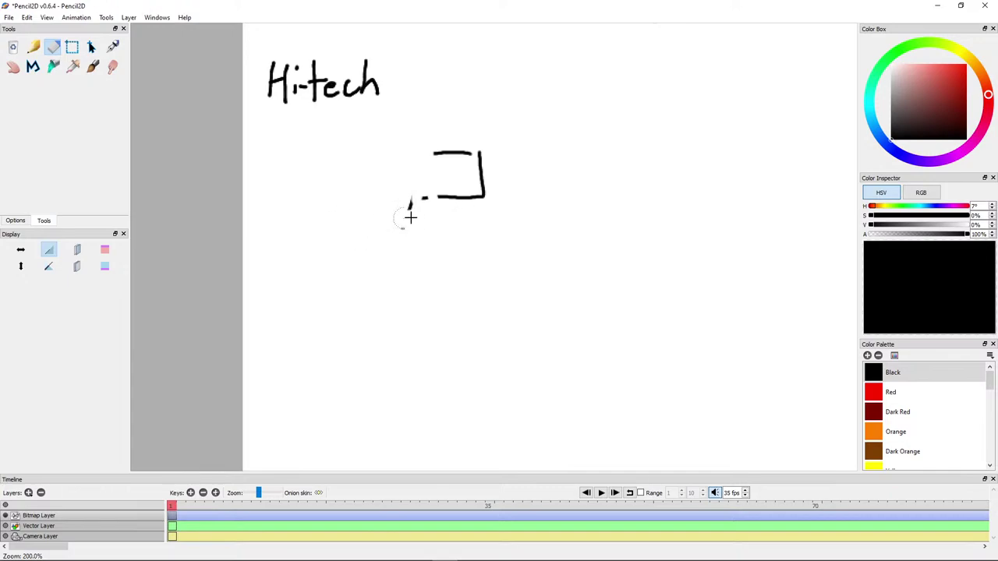
mouse_move(410, 218)
mouse_down()
mouse_move(525, 194)
mouse_move(526, 182)
mouse_move(462, 150)
mouse_move(477, 149)
mouse_move(461, 157)
mouse_move(488, 157)
mouse_move(441, 137)
mouse_up()
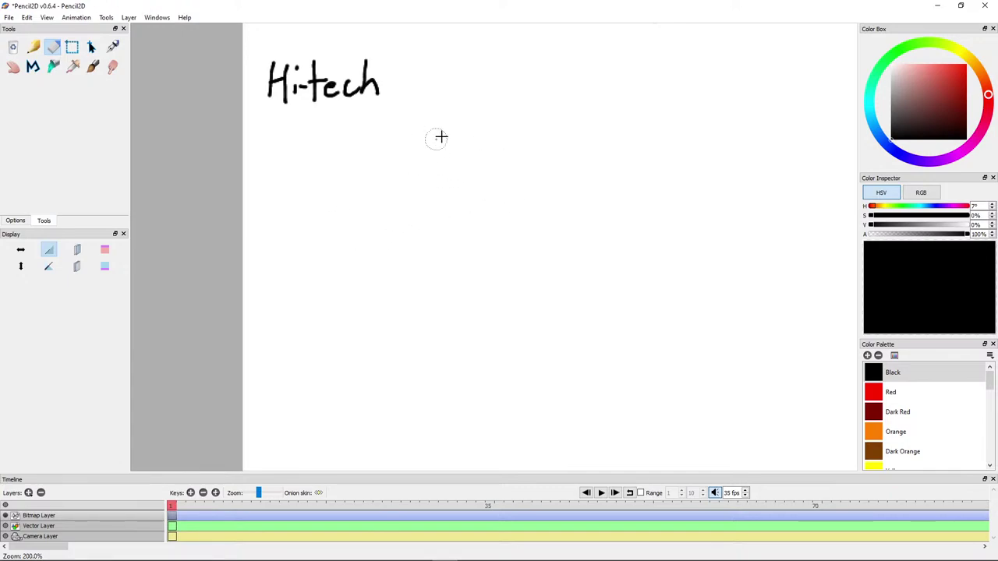
Step: Draw a spiky hair outline in orange-brown (hue 31°) below the Hi-tech heading, and set the drawing color back to black
click(984, 79)
mouse_move(959, 84)
mouse_down()
mouse_move(953, 103)
mouse_move(962, 85)
mouse_up()
click(981, 70)
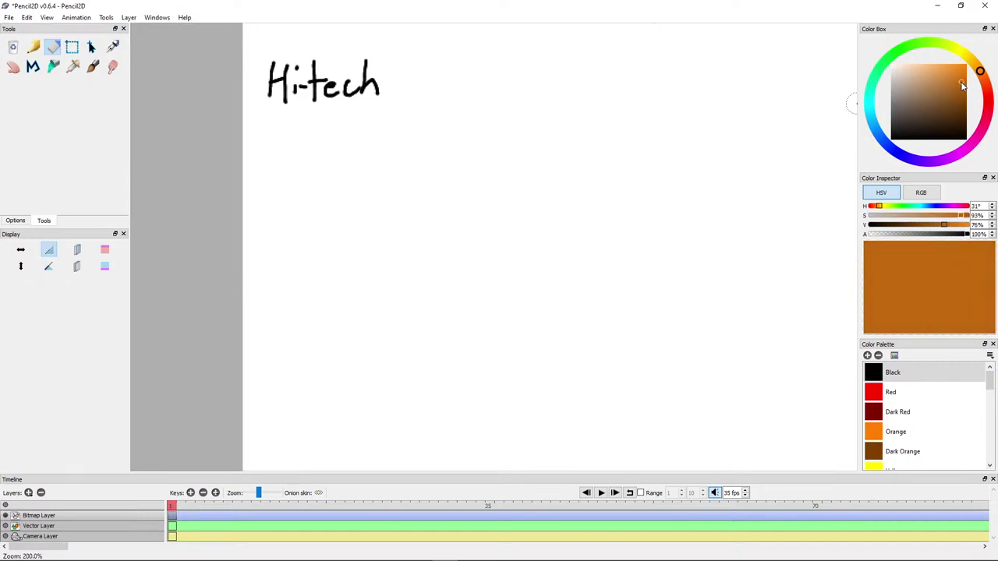
click(36, 49)
scroll(411, 186, up, 2)
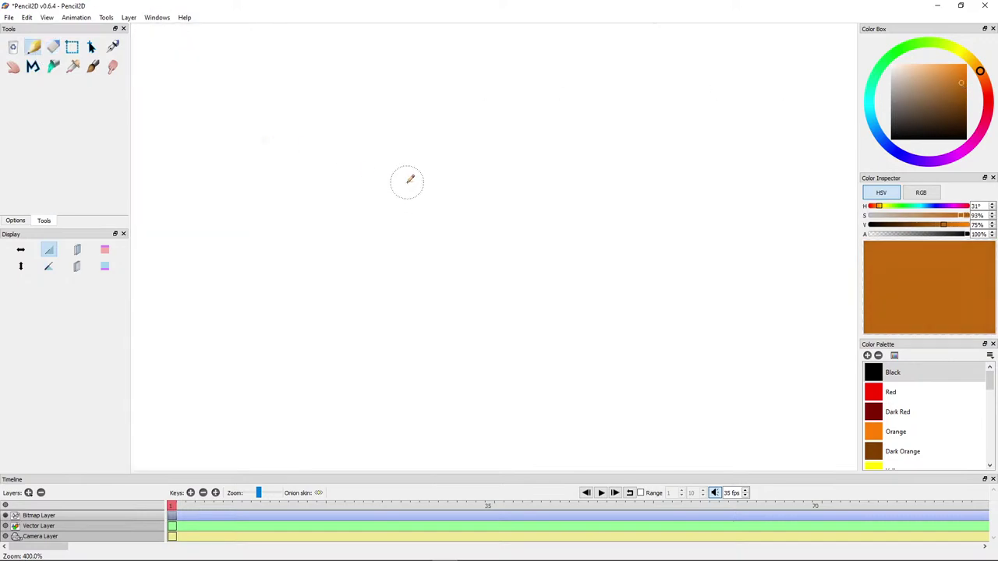
drag(332, 201, 334, 240)
key(ctrl+minus)
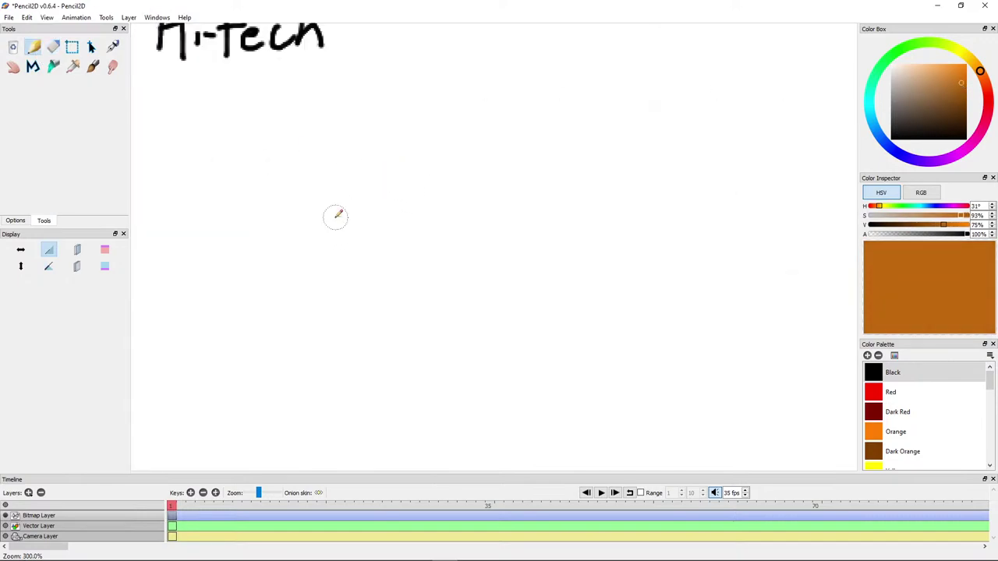
mouse_move(383, 211)
mouse_down()
mouse_move(373, 155)
mouse_move(413, 180)
mouse_move(414, 158)
mouse_move(429, 171)
mouse_move(441, 207)
mouse_move(382, 206)
mouse_move(340, 187)
mouse_move(346, 203)
mouse_move(306, 222)
mouse_up()
drag(376, 245, 386, 216)
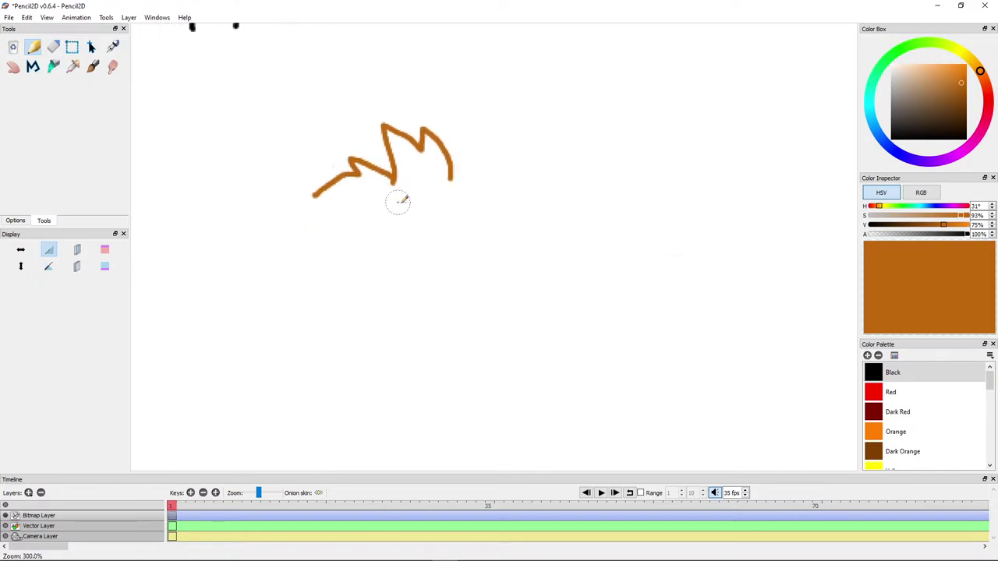
drag(907, 138, 891, 140)
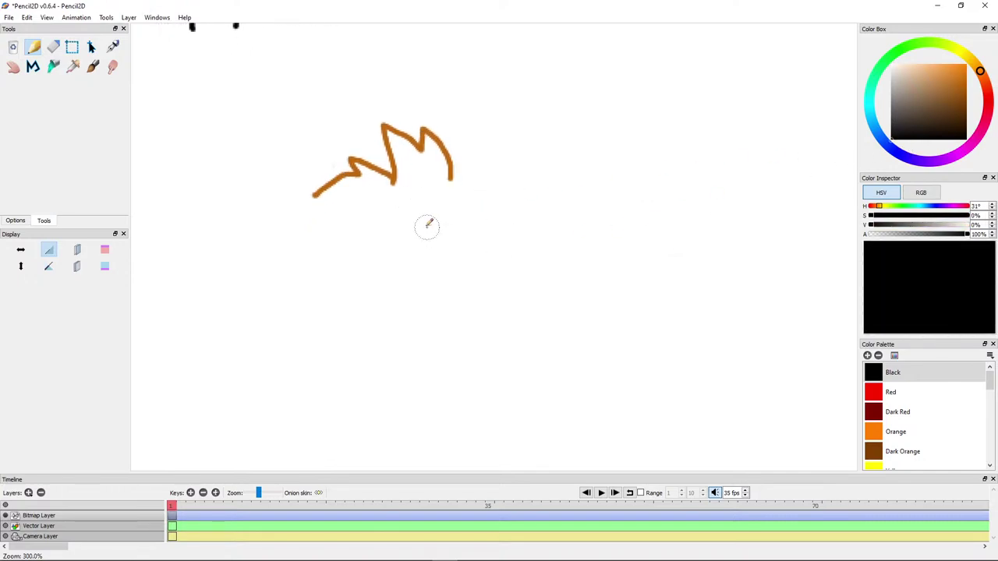
drag(431, 213, 360, 239)
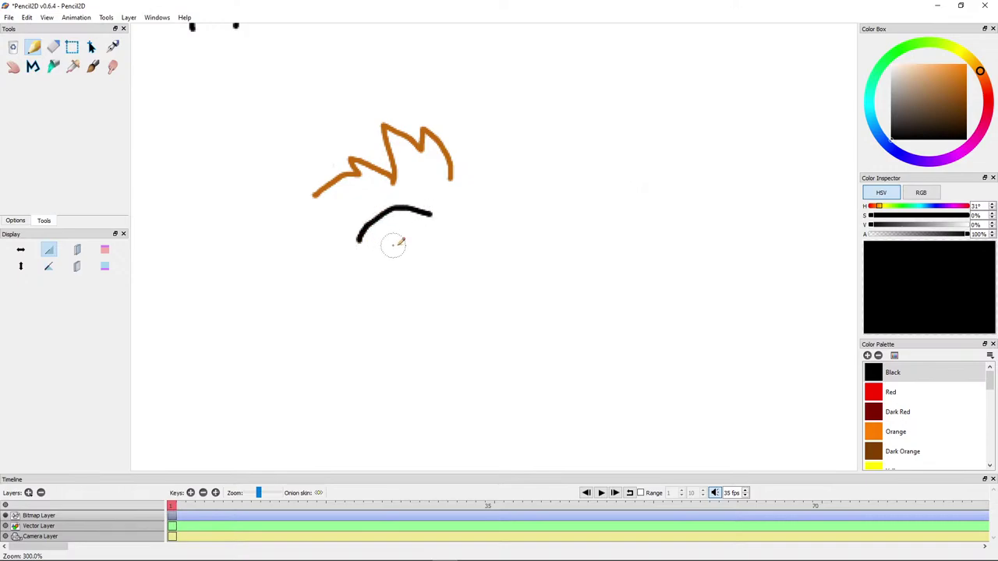
key(ctrl+z)
drag(446, 207, 439, 250)
key(ctrl+z)
mouse_move(451, 212)
mouse_down()
mouse_move(460, 285)
mouse_move(393, 293)
mouse_move(461, 258)
mouse_move(390, 290)
mouse_up()
key(ctrl+z)
key(ctrl+z)
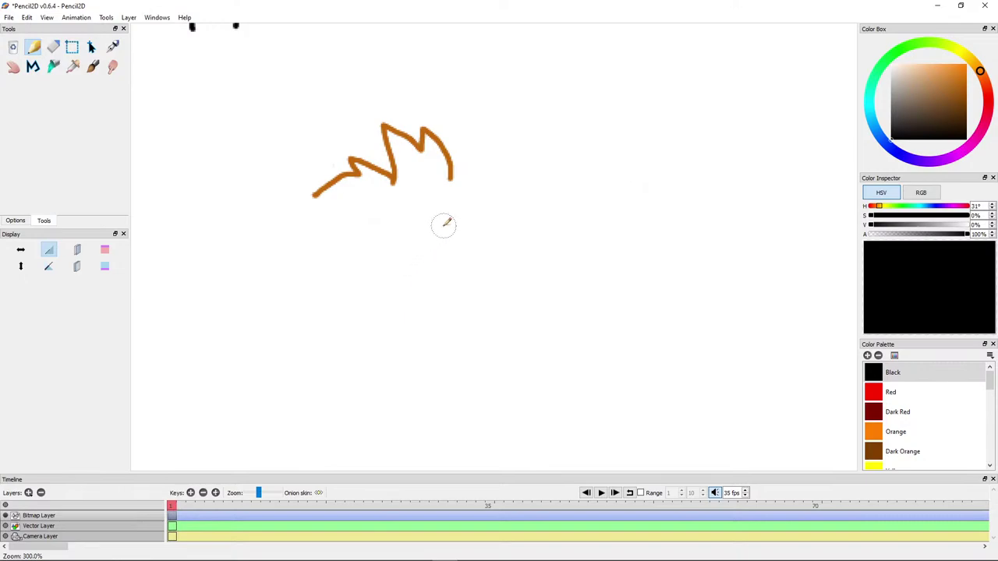
mouse_move(452, 215)
mouse_down()
mouse_move(447, 256)
mouse_move(379, 286)
mouse_up()
key(ctrl+z)
Step: Draw a black curved jawline below the hair and an open, slanted smiling mouth with a teeth line inside
mouse_move(446, 199)
mouse_down()
mouse_move(444, 248)
mouse_move(366, 284)
mouse_up()
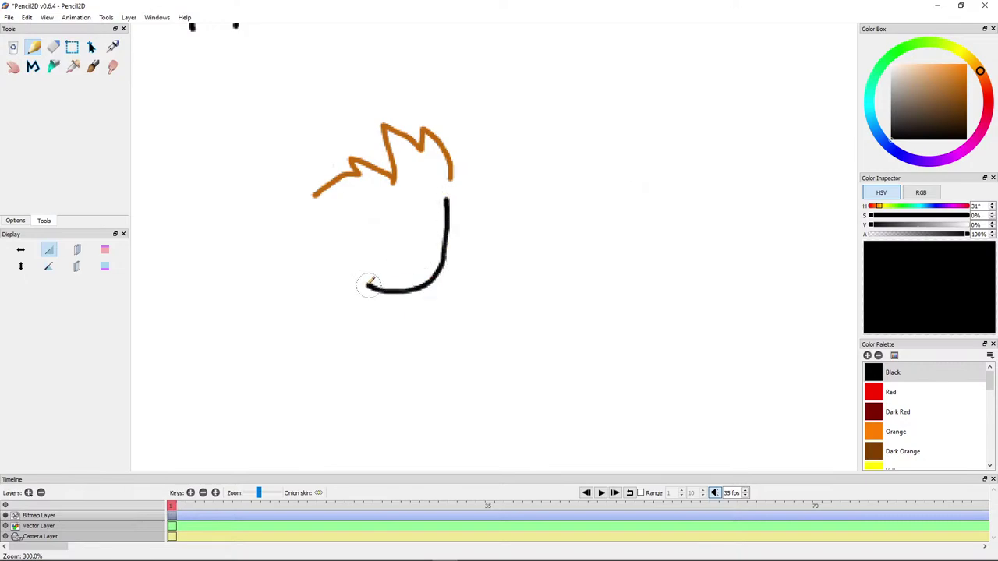
scroll(399, 224, up, 2)
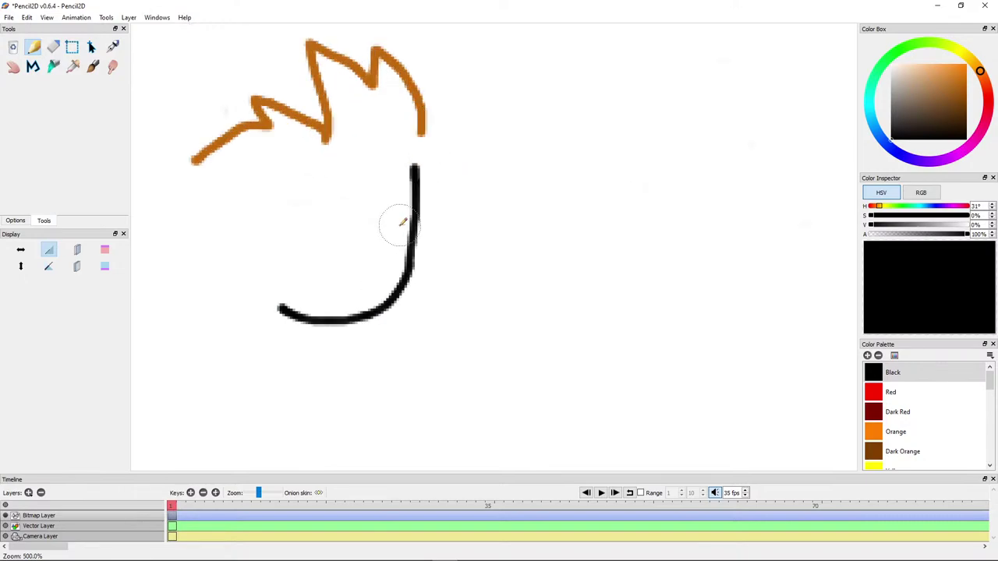
mouse_move(473, 285)
mouse_down()
mouse_move(406, 271)
mouse_move(413, 296)
mouse_move(431, 305)
mouse_move(467, 290)
mouse_move(414, 287)
mouse_move(449, 293)
mouse_move(432, 274)
mouse_move(417, 306)
mouse_move(446, 280)
mouse_move(436, 304)
mouse_up()
key(ctrl+z)
key(ctrl+z)
key(ctrl+z)
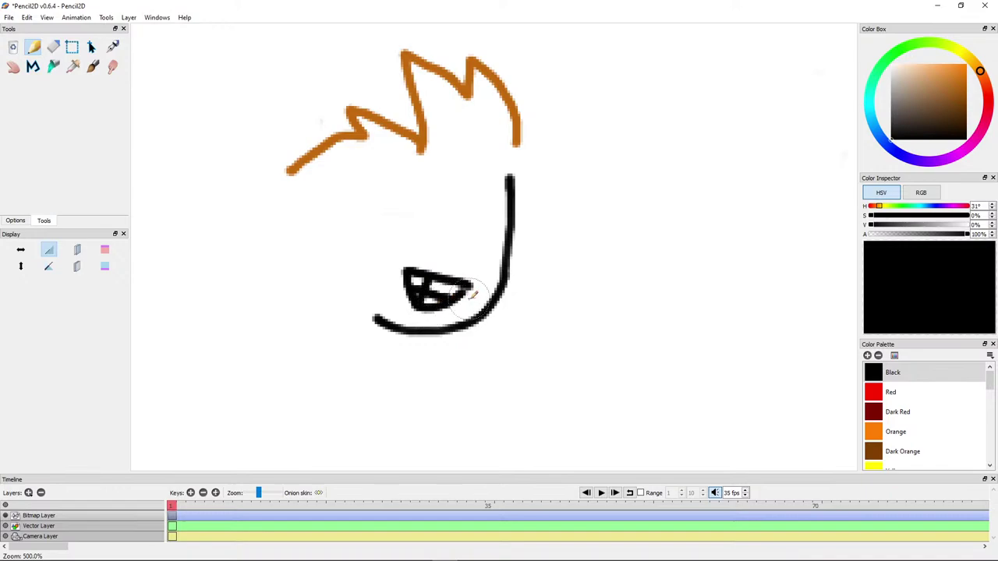
Step: Draw two black eyes with eyebrows on the face between the hair and the mouth
scroll(443, 218, up, 2)
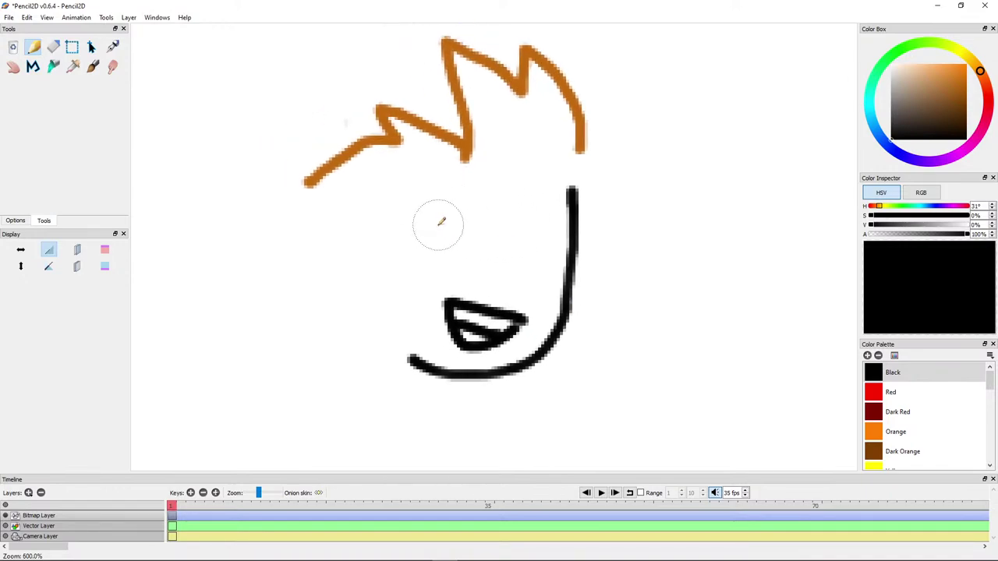
mouse_move(431, 224)
mouse_down()
mouse_move(481, 234)
mouse_move(466, 232)
mouse_move(450, 269)
mouse_up()
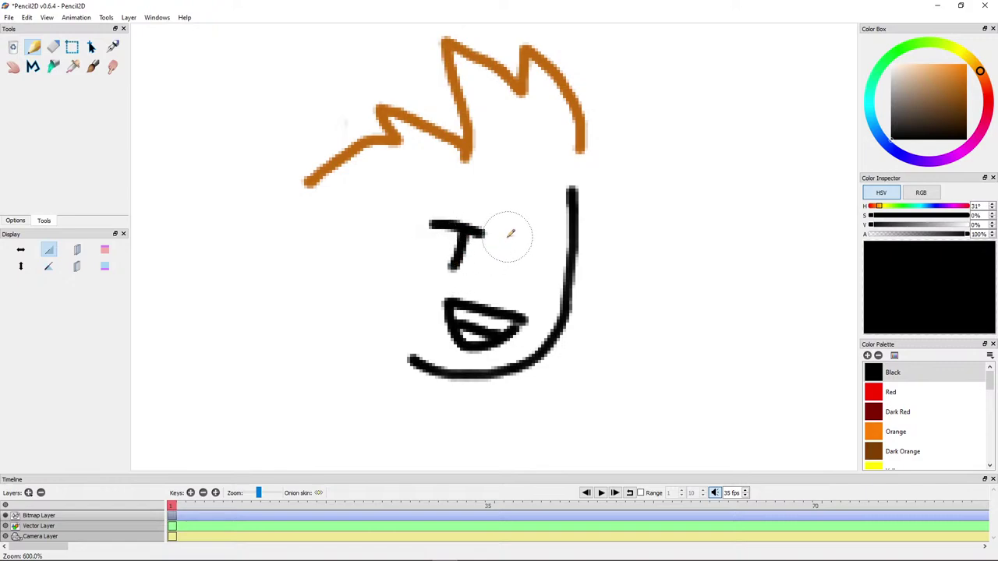
mouse_move(507, 235)
mouse_down()
mouse_move(555, 241)
mouse_move(532, 284)
mouse_move(524, 265)
mouse_move(522, 276)
mouse_up()
key(ctrl+z)
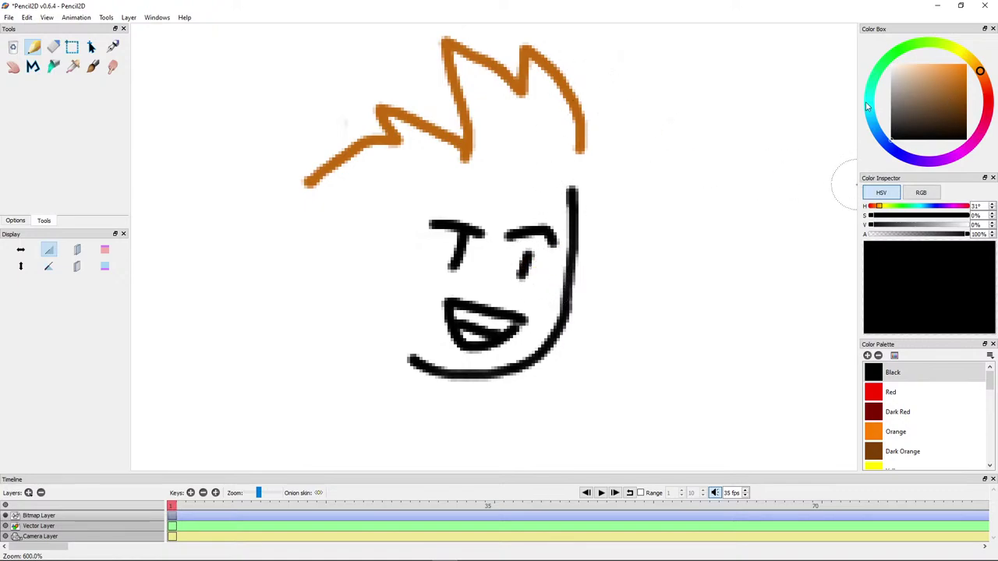
Step: Sample the orange-brown hair color and close the hair outline with a jagged fringe across the forehead
click(73, 66)
click(471, 137)
click(33, 47)
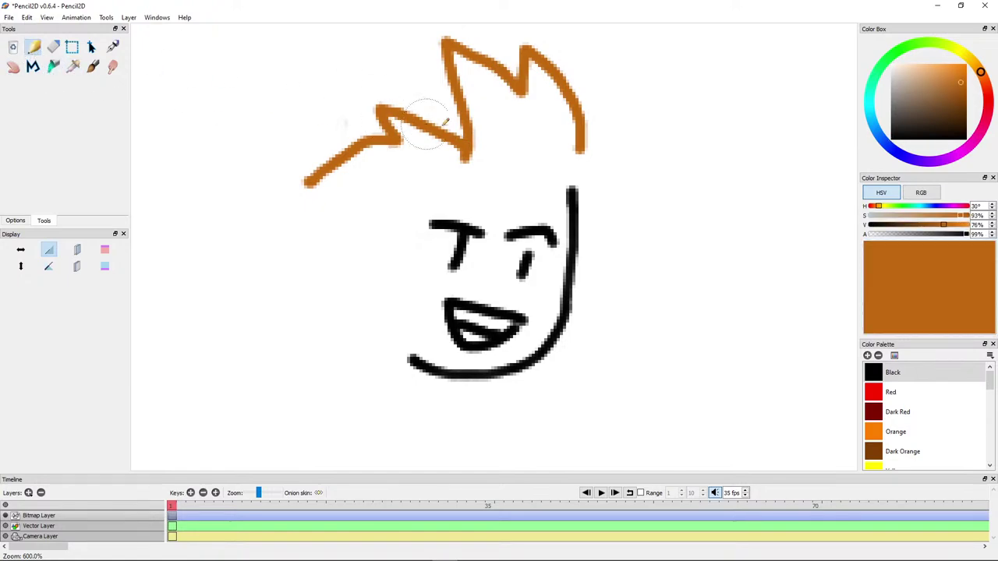
mouse_move(583, 147)
mouse_down()
mouse_move(598, 149)
mouse_move(601, 200)
mouse_up()
mouse_move(308, 181)
mouse_down()
mouse_move(443, 185)
mouse_move(444, 197)
mouse_move(572, 186)
mouse_move(560, 207)
mouse_move(602, 199)
mouse_up()
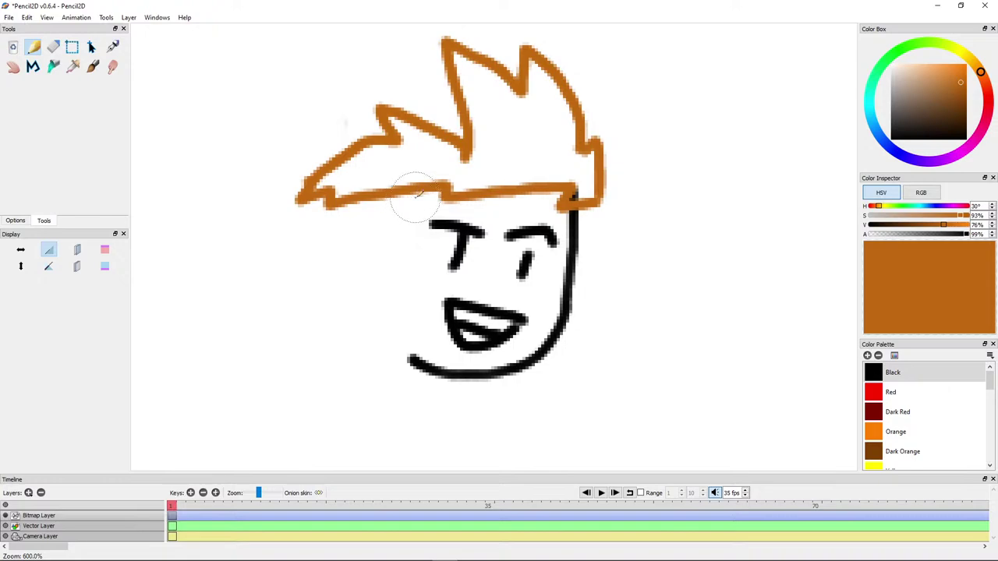
Step: Draw a pointed orange-brown sideburn below the fringe and a black curved ear beside it
mouse_move(417, 190)
mouse_down()
mouse_move(397, 267)
mouse_move(399, 197)
mouse_move(393, 215)
mouse_move(371, 202)
mouse_move(371, 223)
mouse_move(389, 245)
mouse_up()
click(893, 138)
key(ctrl+z)
mouse_move(386, 209)
mouse_down()
mouse_move(358, 239)
mouse_move(375, 266)
mouse_move(388, 218)
mouse_move(367, 233)
mouse_move(381, 269)
mouse_up()
key(ctrl+z)
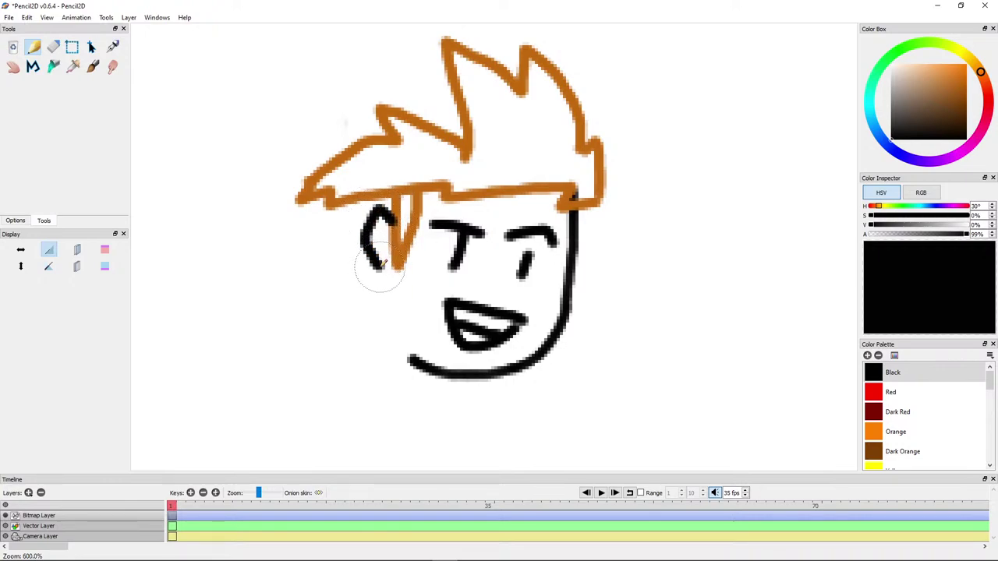
Step: Outline the long back hair behind the ear in the sampled orange-brown, and add extra spikes along the back of the head
click(72, 66)
click(417, 244)
click(33, 47)
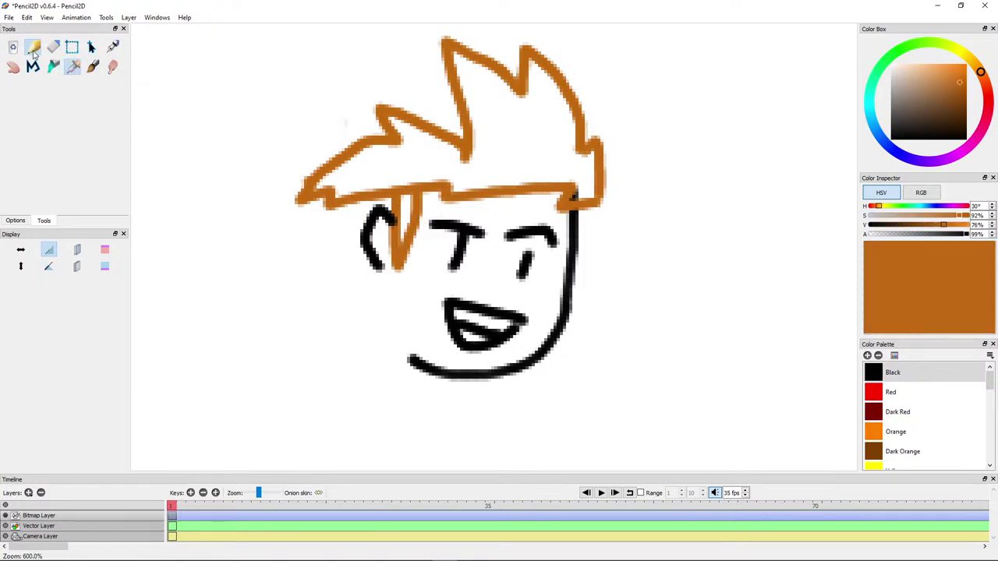
mouse_move(380, 268)
mouse_down()
mouse_move(399, 350)
mouse_move(377, 331)
mouse_move(379, 352)
mouse_move(326, 322)
mouse_up()
key(ctrl+z)
mouse_move(379, 266)
mouse_down()
mouse_move(398, 350)
mouse_move(393, 359)
mouse_move(379, 350)
mouse_move(379, 373)
mouse_move(338, 346)
mouse_move(315, 323)
mouse_up()
mouse_move(304, 263)
mouse_down()
mouse_move(319, 195)
mouse_move(300, 276)
mouse_up()
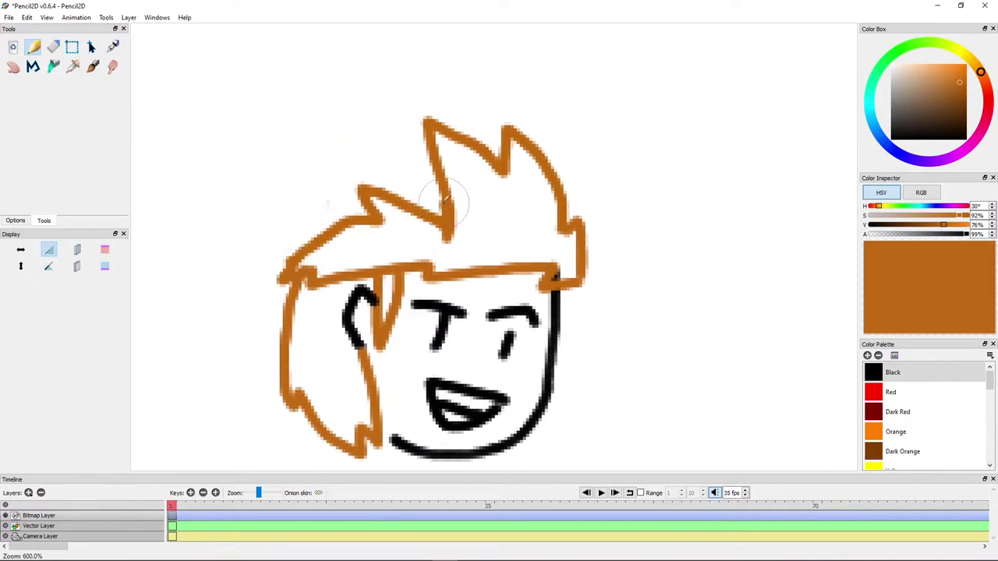
mouse_move(444, 202)
mouse_down()
mouse_move(403, 160)
mouse_move(404, 184)
mouse_move(342, 178)
mouse_move(344, 202)
mouse_move(298, 223)
mouse_move(283, 245)
mouse_up()
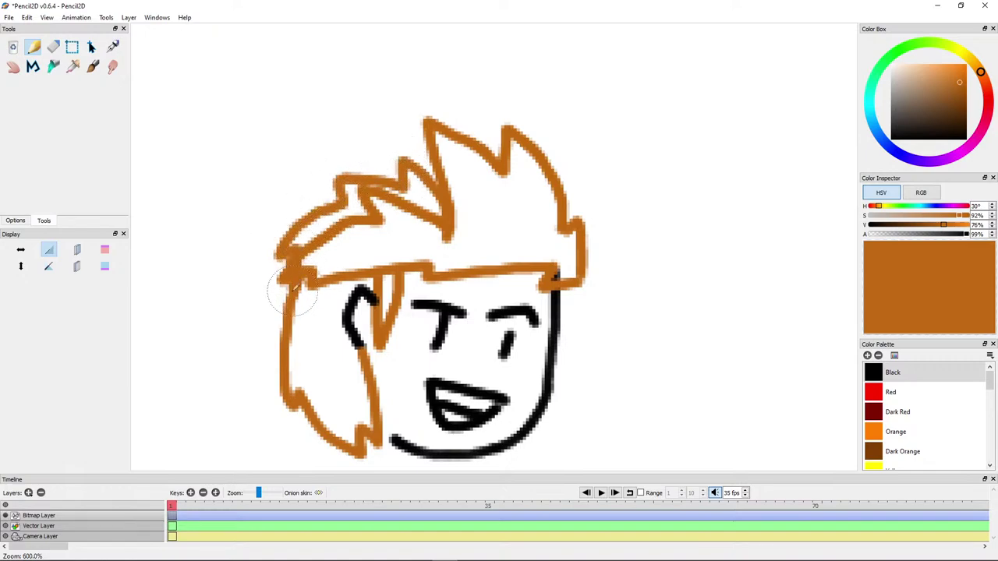
Step: Erase stray edges where the hair outlines meet at the back, and thin the inner strand line
click(52, 47)
scroll(323, 185, up, 8)
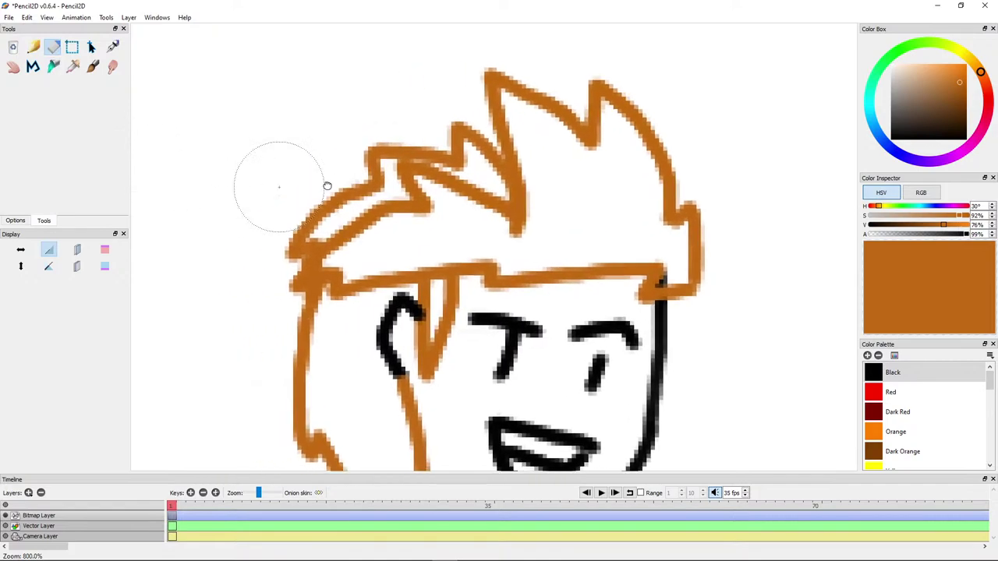
drag(281, 320, 260, 350)
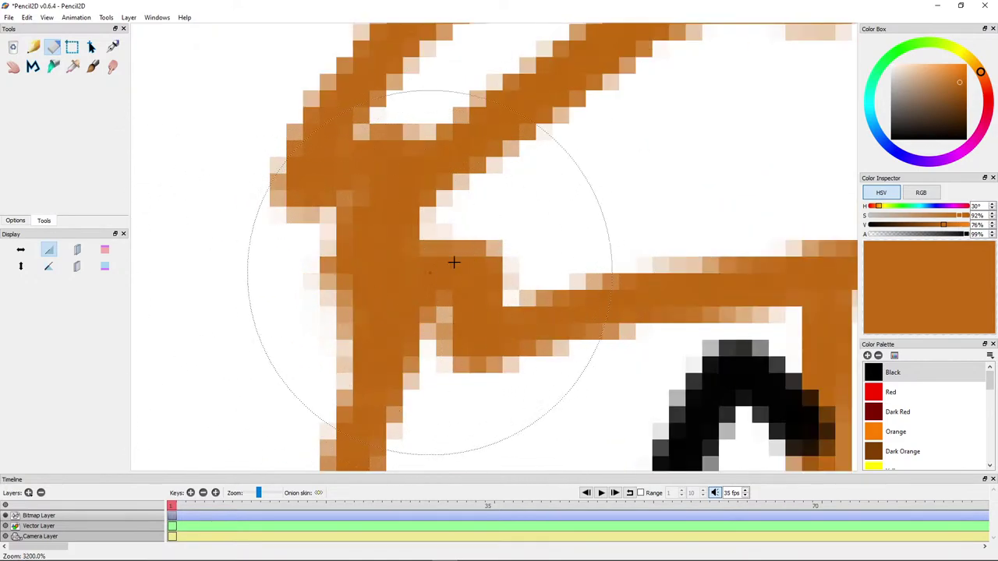
scroll(454, 263, down, 3)
scroll(494, 285, up, 1)
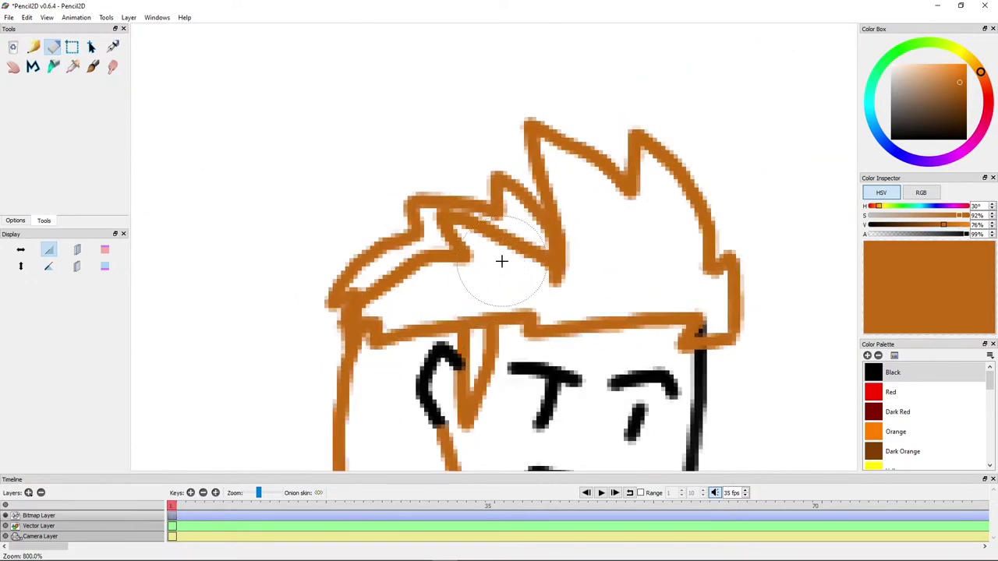
drag(502, 261, 518, 260)
Step: Fill the top hair, back hair and sideburn with the orange-brown color
click(52, 66)
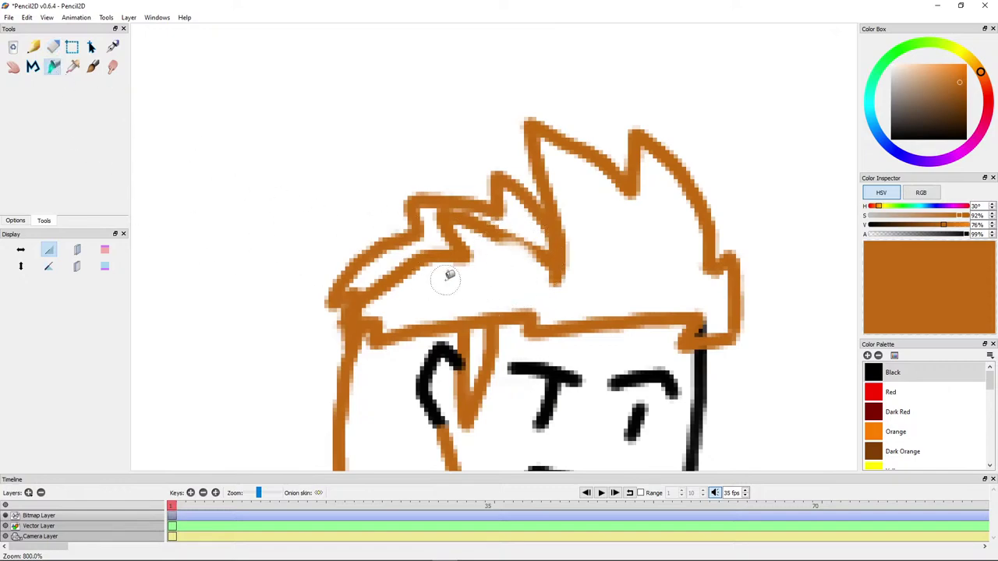
click(447, 276)
click(394, 258)
drag(418, 306, 428, 212)
click(414, 312)
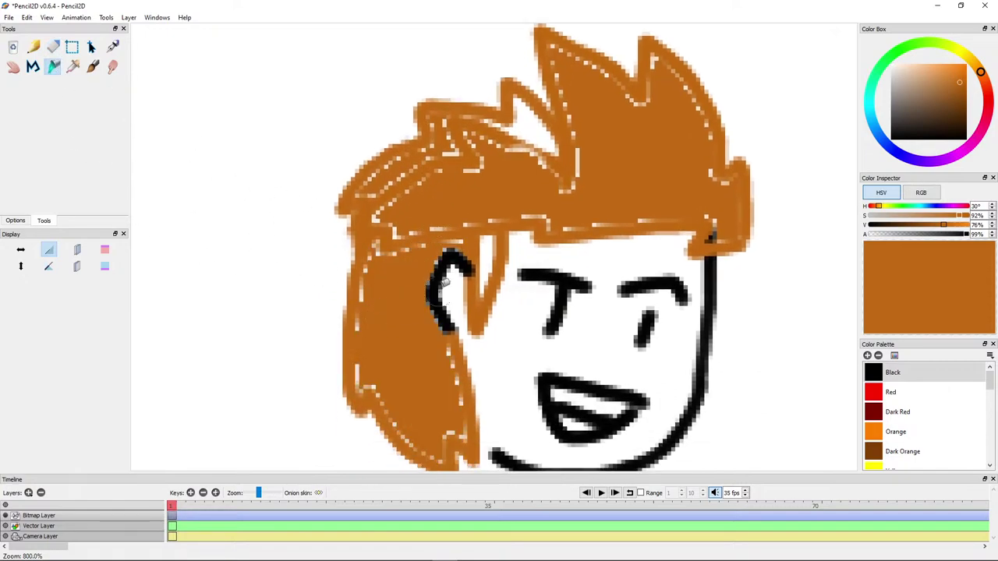
click(488, 260)
scroll(489, 285, down, 3)
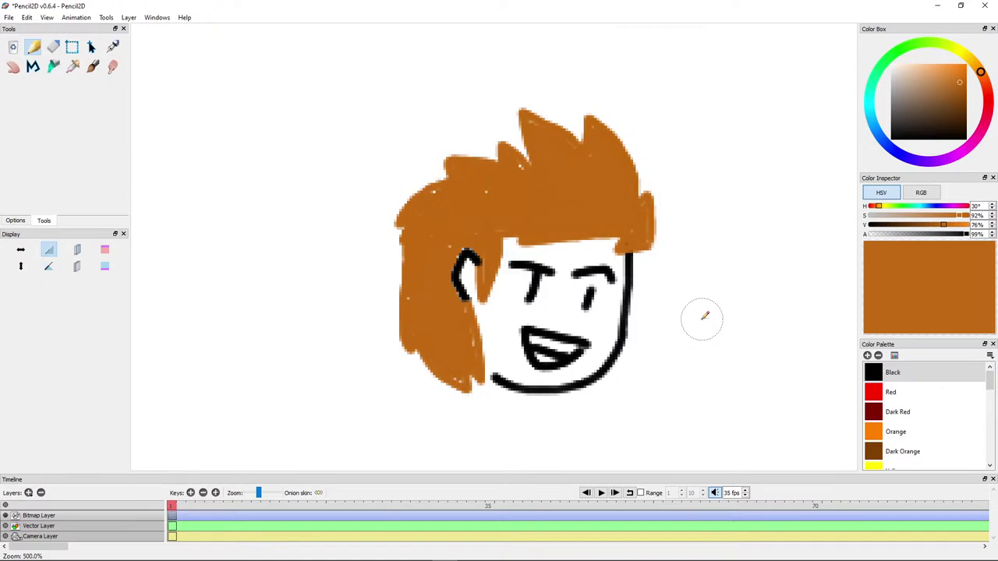
Step: Erase both eyes and eyebrows from the face
scroll(624, 328, up, 3)
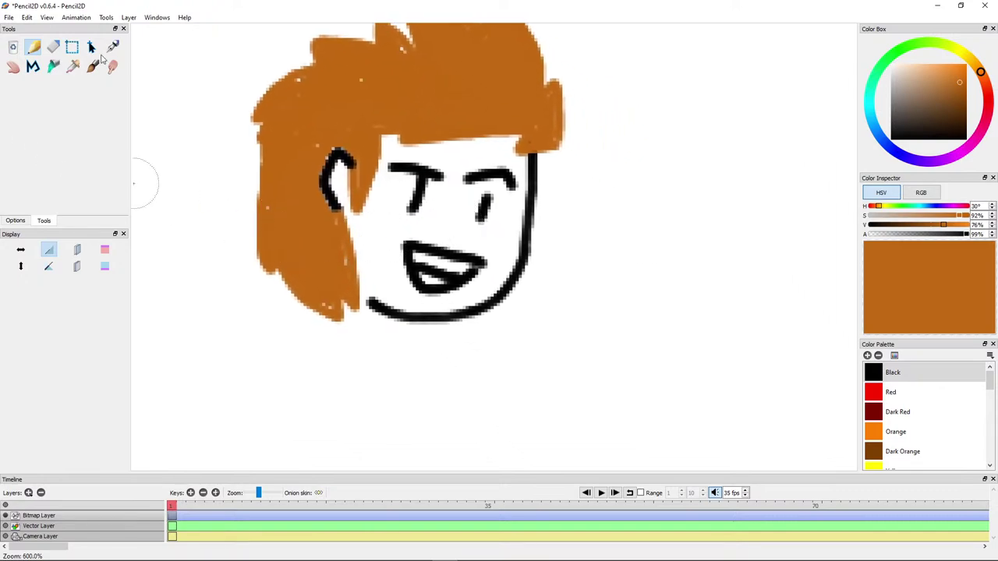
click(52, 49)
scroll(442, 187, up, 4)
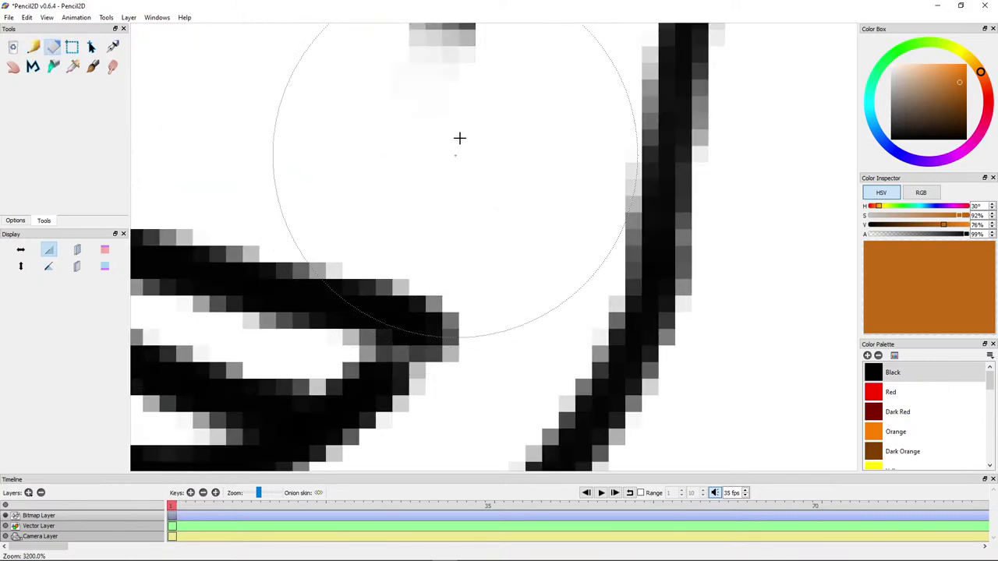
scroll(449, 117, down, 1)
mouse_move(472, 160)
mouse_down()
mouse_move(470, 138)
mouse_move(488, 171)
mouse_move(470, 249)
mouse_up()
mouse_move(469, 160)
mouse_down()
mouse_move(470, 210)
mouse_move(489, 151)
mouse_move(499, 182)
mouse_move(409, 165)
mouse_move(404, 174)
mouse_move(400, 161)
mouse_move(267, 238)
mouse_move(287, 203)
mouse_move(259, 273)
mouse_move(296, 159)
mouse_move(243, 156)
mouse_move(219, 164)
mouse_up()
Step: Switch to the Pencil tool and set the drawing color to black
click(33, 47)
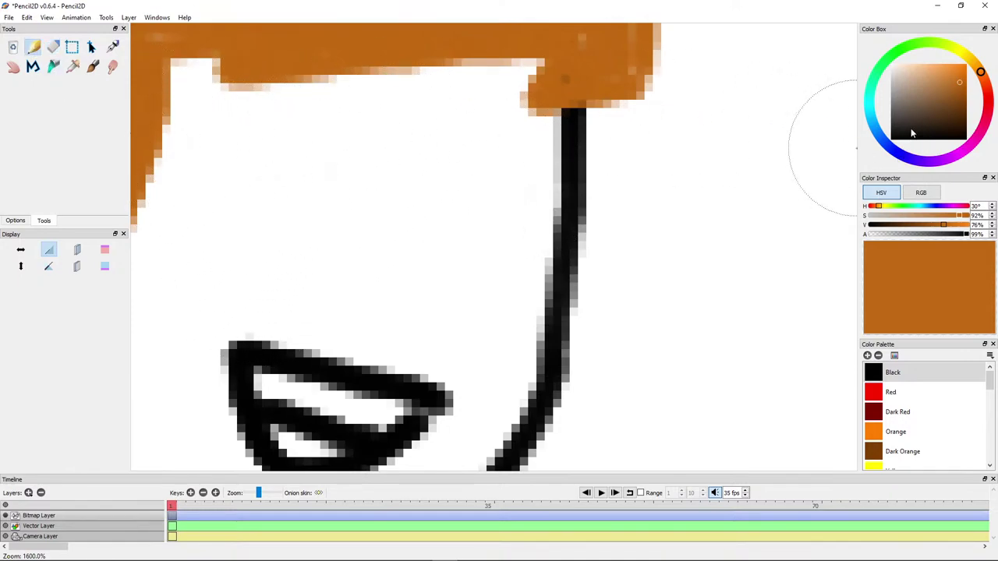
drag(909, 130, 891, 140)
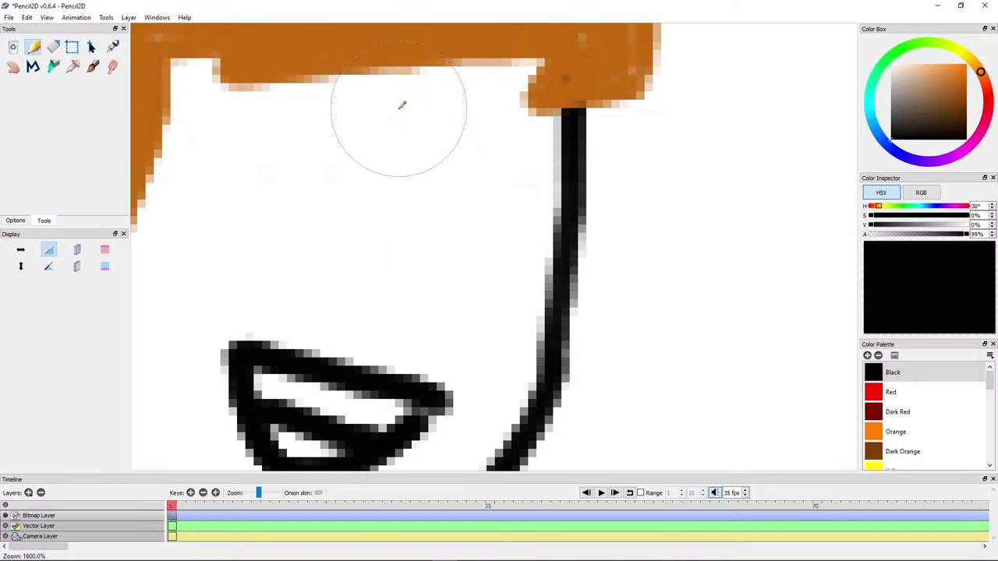
mouse_move(392, 104)
mouse_down()
mouse_move(441, 167)
mouse_move(441, 136)
mouse_up()
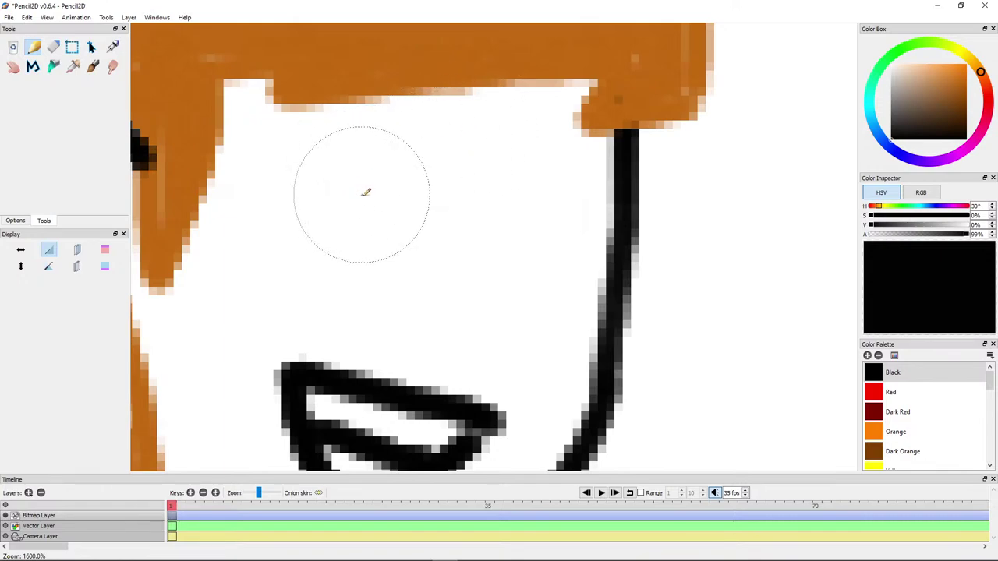
mouse_move(367, 237)
mouse_down()
mouse_move(373, 228)
mouse_move(323, 213)
mouse_up()
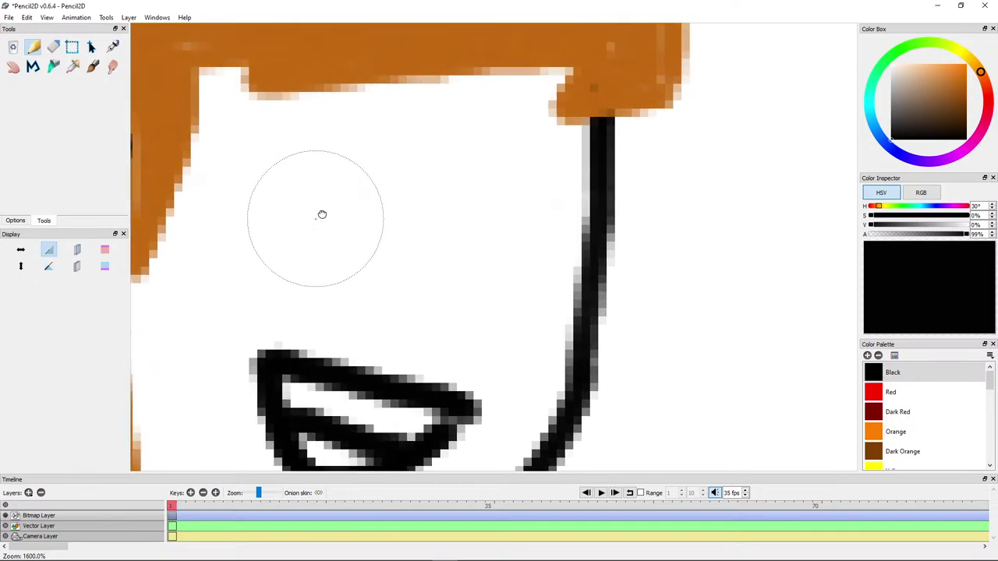
scroll(323, 214, down, 4)
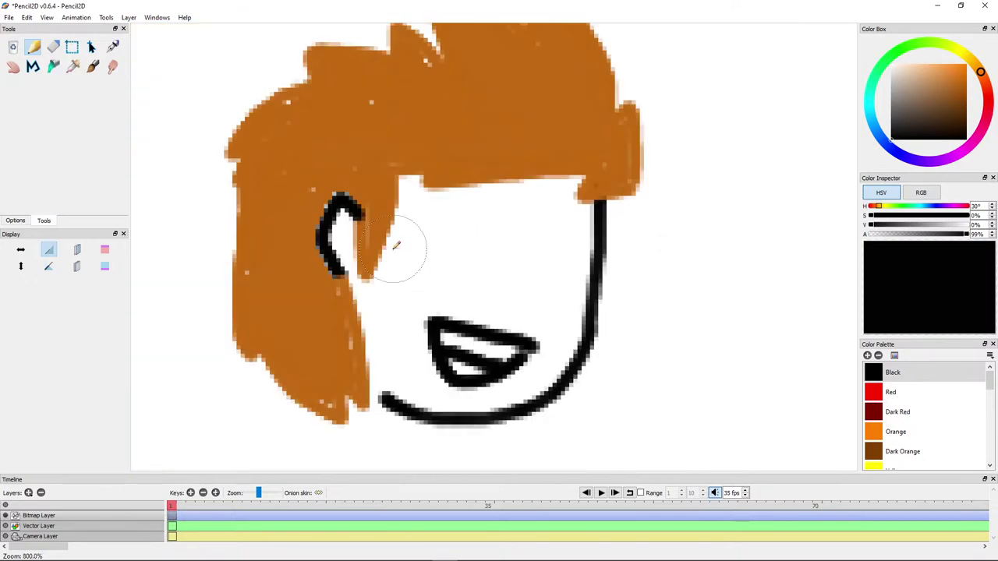
scroll(413, 232, up, 4)
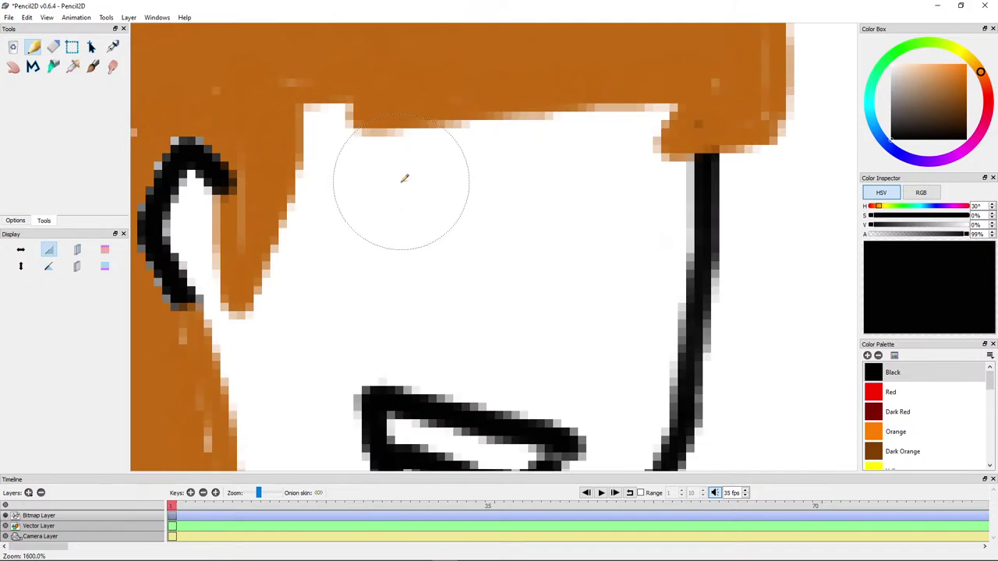
Step: Write the character name "Cade" in black above the Hi-tech heading
scroll(402, 182, down, 5)
drag(350, 201, 566, 325)
drag(495, 211, 450, 361)
scroll(436, 204, up, 2)
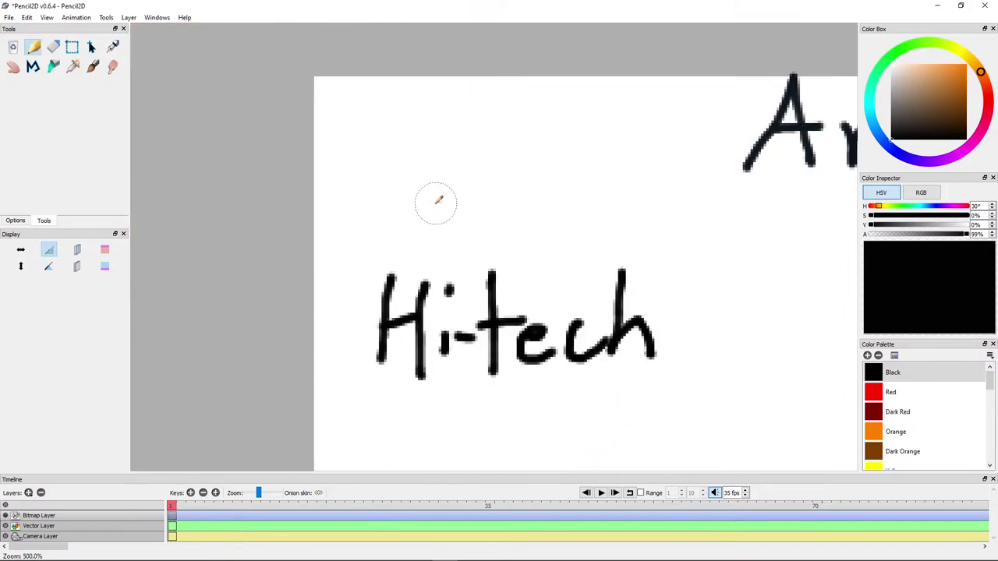
scroll(421, 204, up, 2)
mouse_move(395, 169)
mouse_down()
mouse_move(364, 167)
mouse_move(382, 236)
mouse_up()
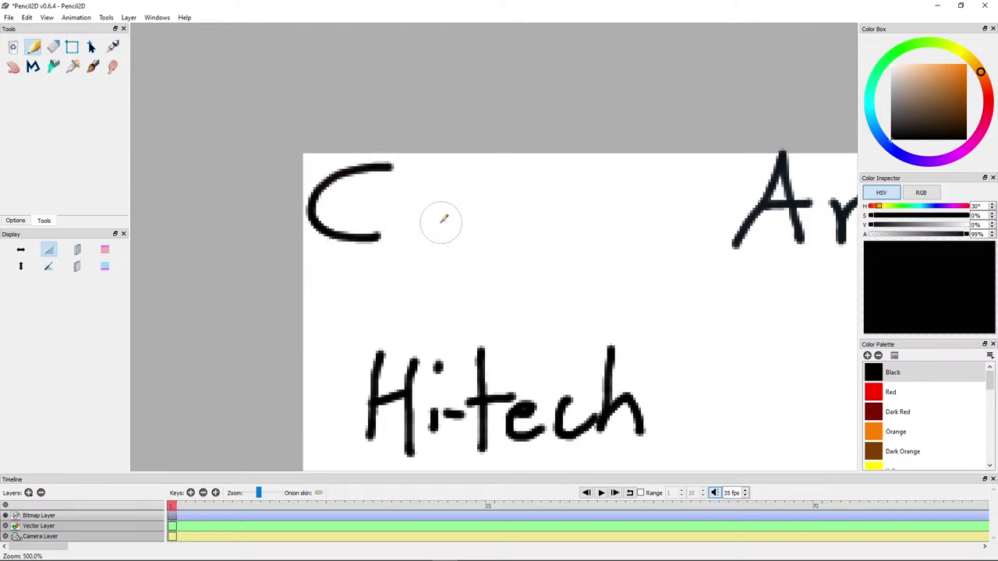
drag(442, 220, 454, 229)
mouse_move(507, 170)
mouse_down()
mouse_move(499, 217)
mouse_move(466, 211)
mouse_move(558, 218)
mouse_up()
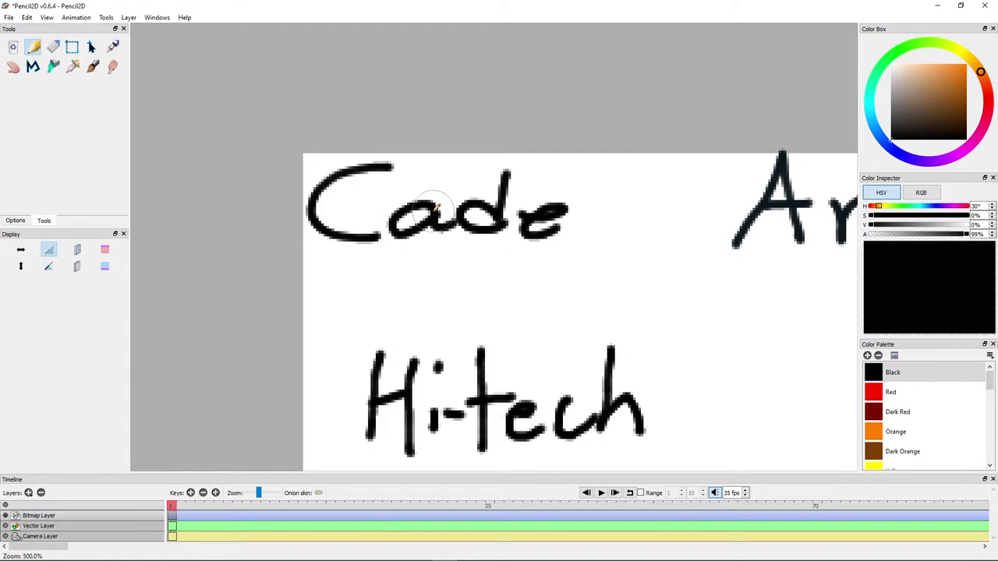
scroll(608, 308, down, 2)
drag(587, 381, 379, 197)
drag(460, 419, 466, 239)
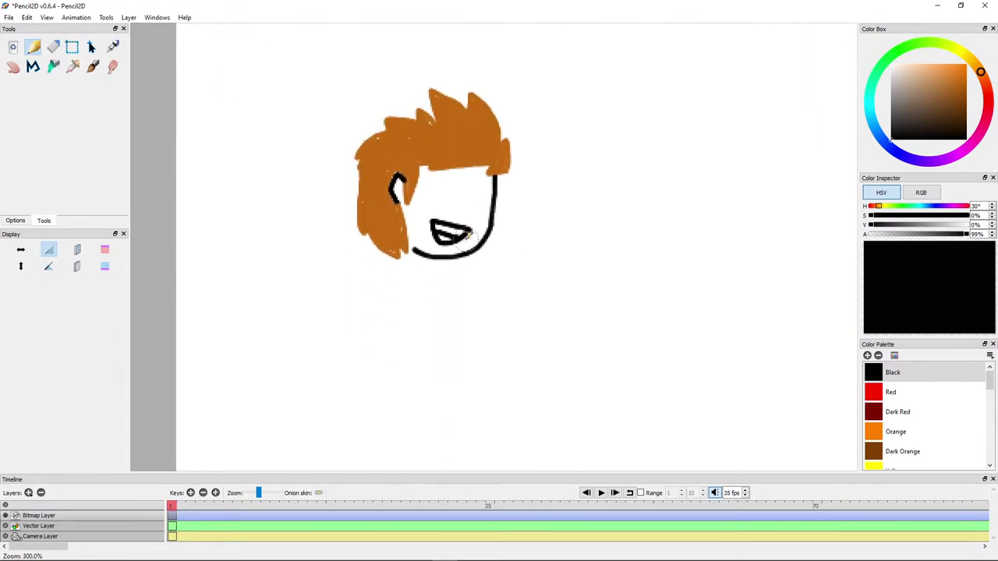
scroll(437, 262, up, 2)
scroll(437, 265, up, 6)
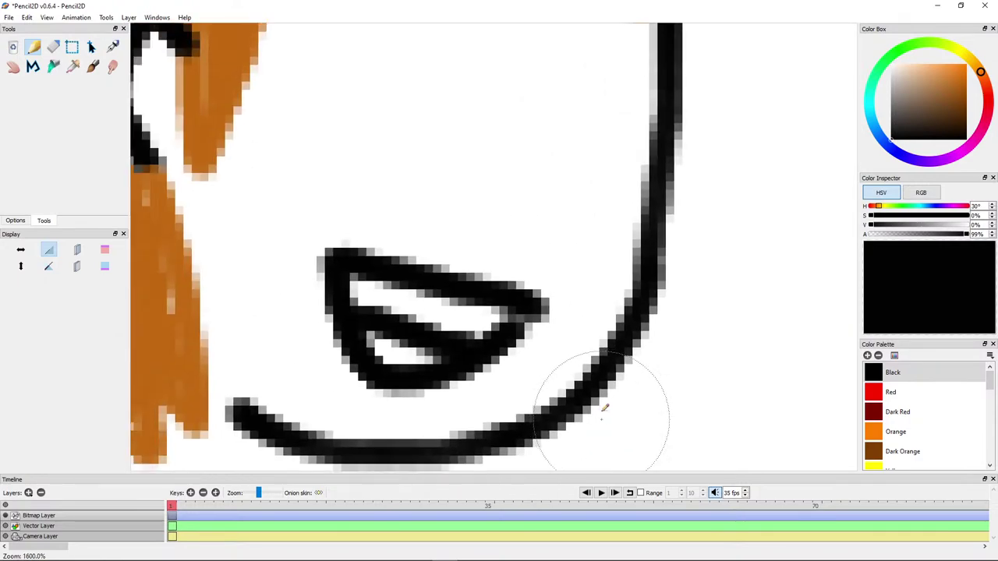
scroll(449, 288, up, 1)
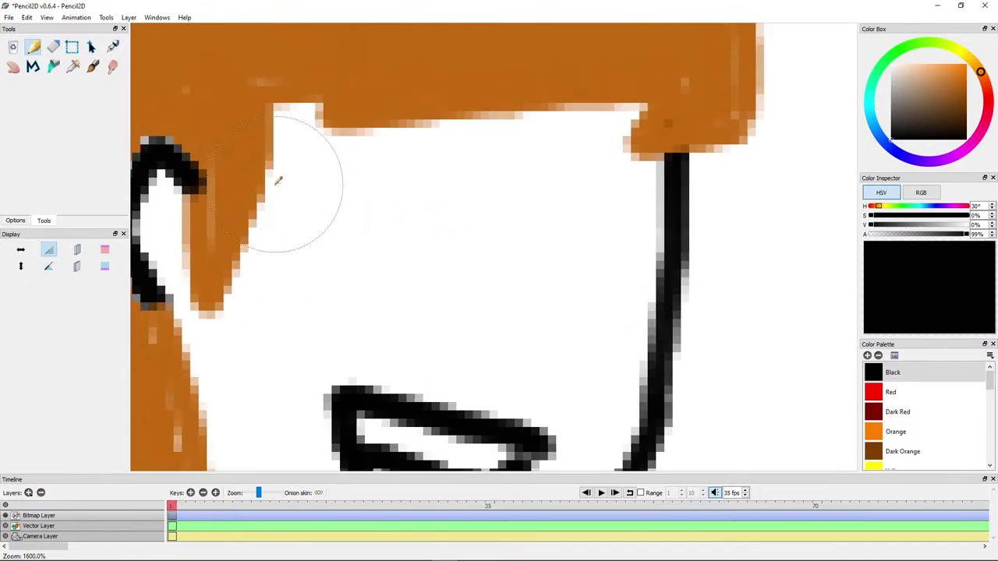
mouse_move(275, 184)
mouse_down()
mouse_move(409, 168)
mouse_move(427, 178)
mouse_move(393, 242)
mouse_move(392, 204)
mouse_up()
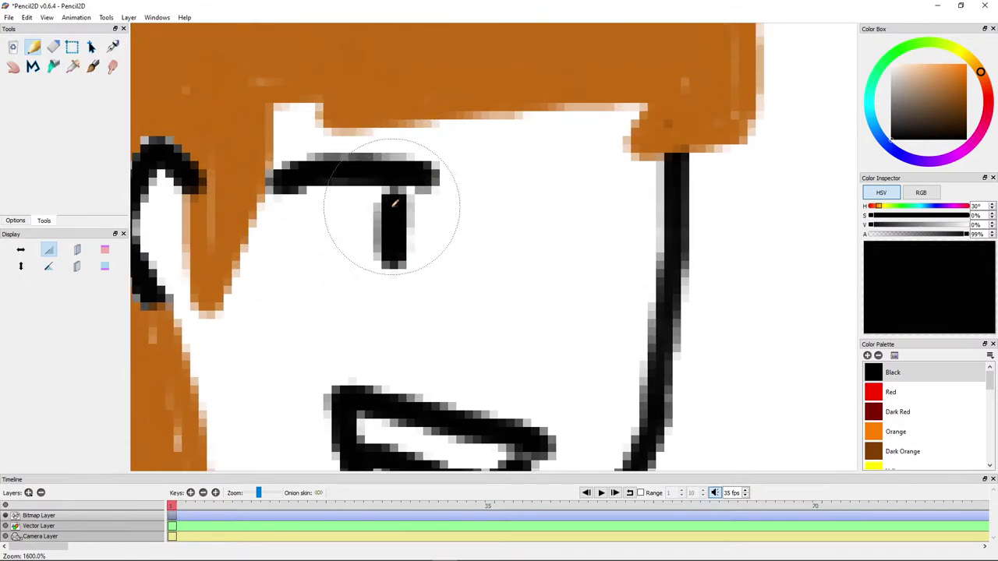
key(ctrl+z)
key(ctrl+z)
key(ctrl+z)
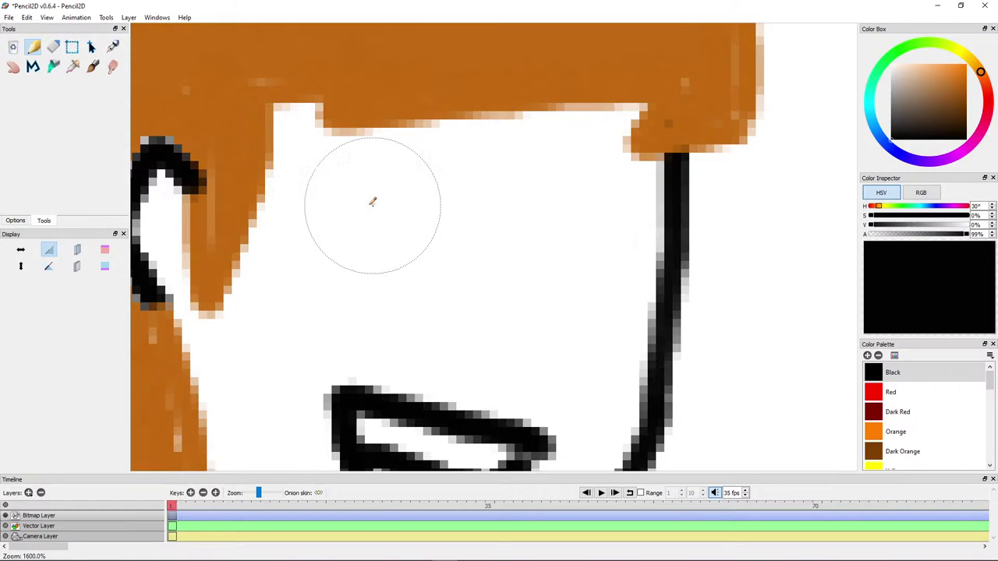
click(323, 185)
mouse_move(328, 182)
mouse_down()
mouse_move(367, 175)
mouse_move(435, 194)
mouse_move(409, 200)
mouse_move(403, 259)
mouse_move(406, 221)
mouse_up()
mouse_move(481, 203)
mouse_down()
mouse_move(546, 183)
mouse_move(598, 194)
mouse_move(609, 204)
mouse_move(581, 206)
mouse_move(571, 240)
mouse_move(575, 206)
mouse_move(567, 273)
mouse_up()
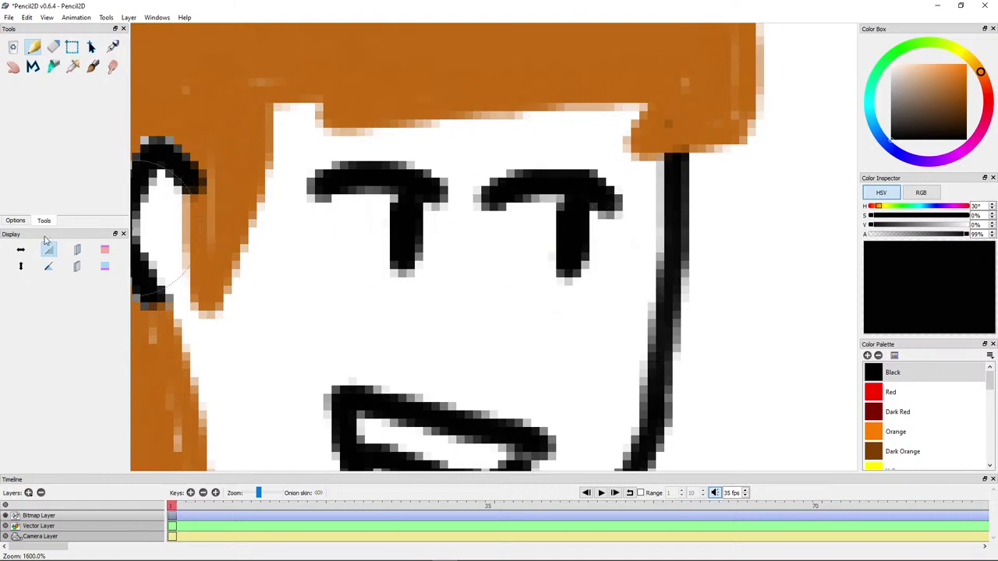
drag(336, 269, 479, 269)
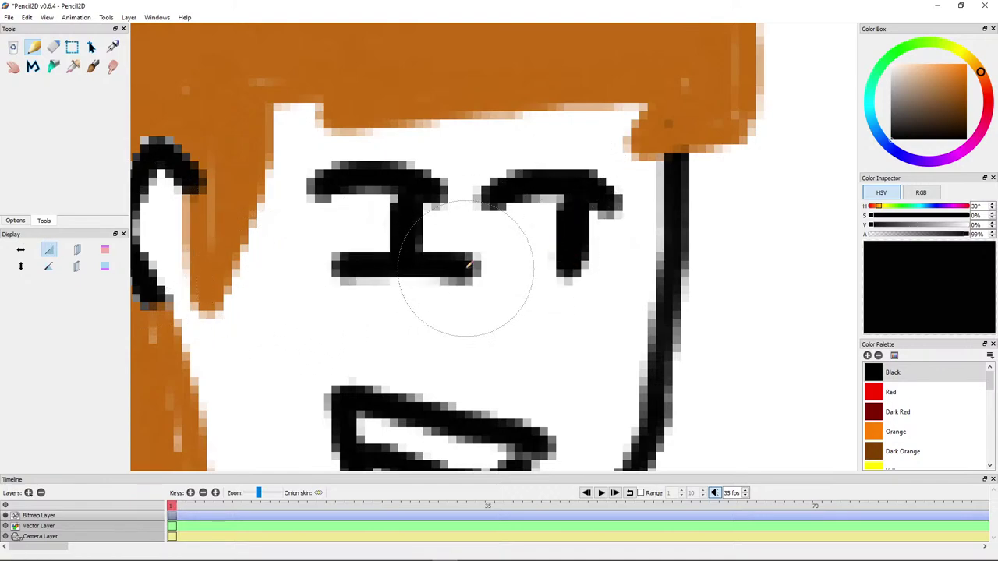
drag(542, 274, 602, 269)
key(ctrl+z)
key(ctrl+z)
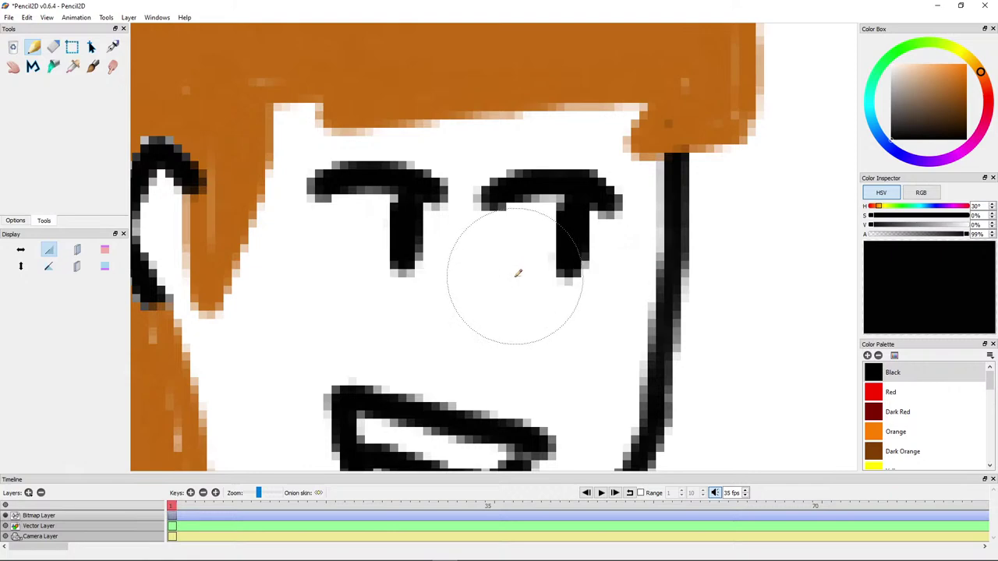
drag(429, 287, 313, 321)
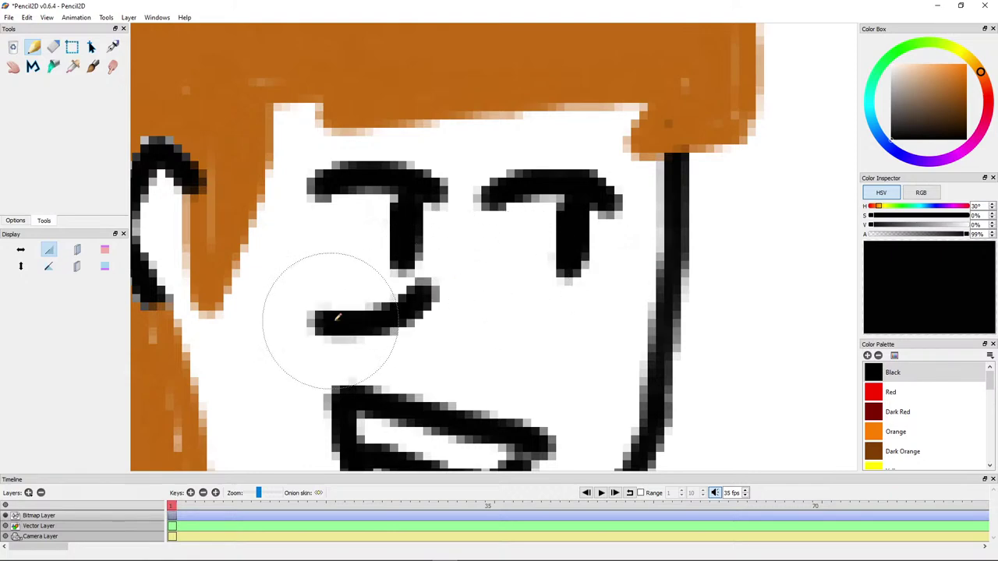
drag(498, 290, 616, 340)
scroll(584, 331, down, 3)
scroll(557, 327, up, 6)
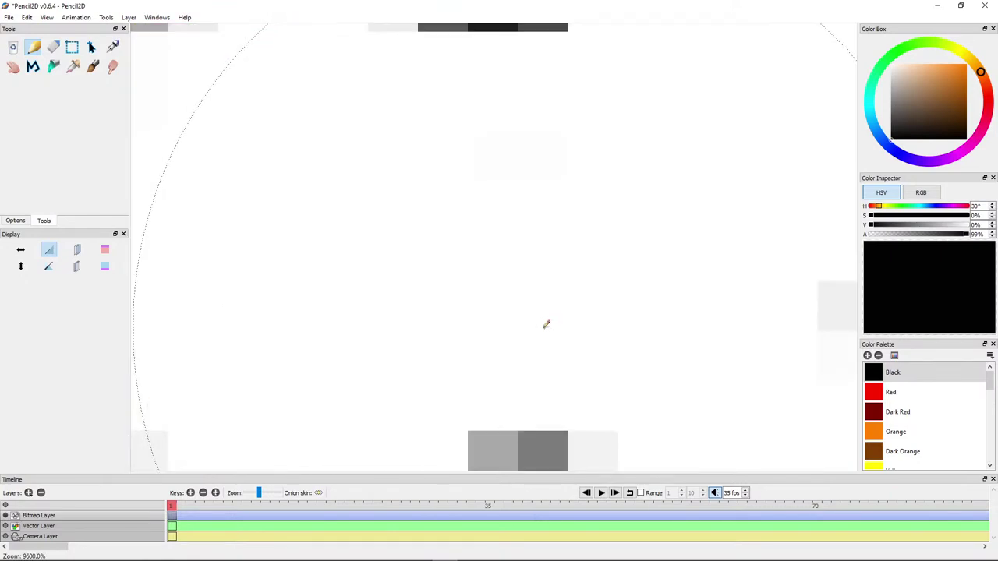
scroll(531, 328, down, 3)
key(ctrl+z)
key(ctrl+z)
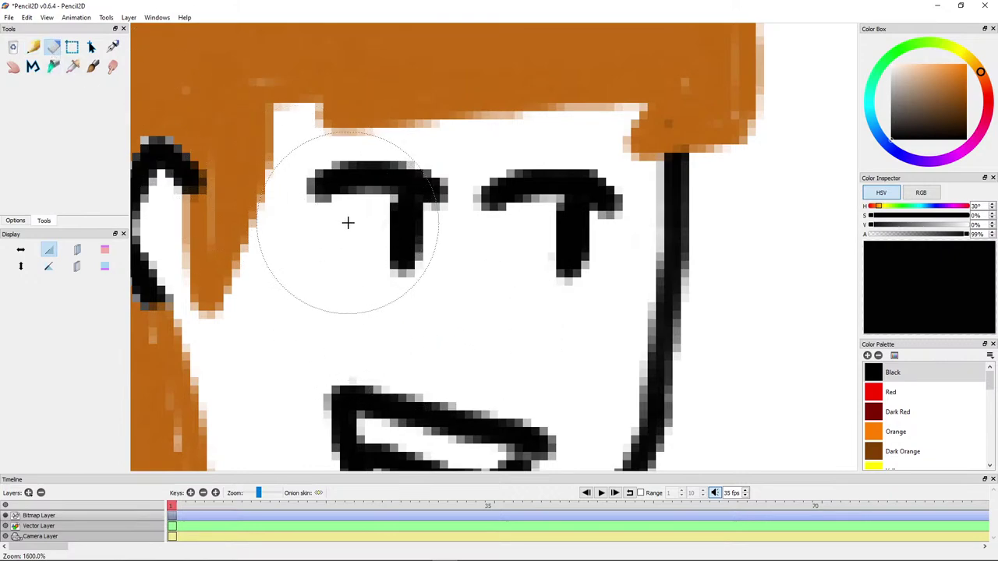
key(ctrl+z)
key(ctrl+z)
key(ctrl+z)
key(ctrl+z)
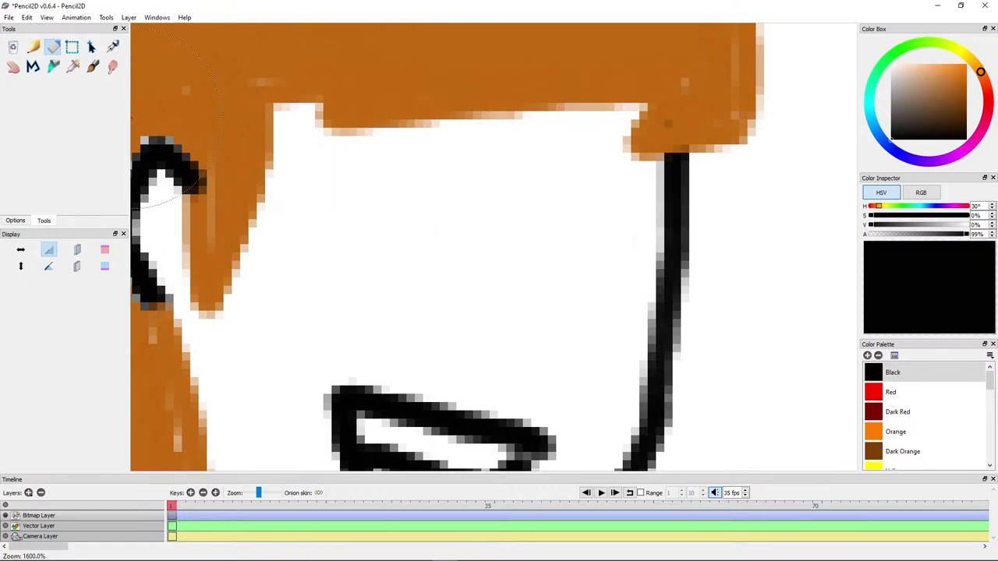
Step: Draw two arched black eyebrows and two T-shaped eyes with flat upper lids and short vertical pupils
mouse_move(293, 173)
mouse_down()
mouse_move(387, 153)
mouse_move(439, 168)
mouse_move(574, 159)
mouse_move(648, 186)
mouse_up()
key(ctrl+z)
mouse_move(510, 167)
mouse_down()
mouse_move(552, 156)
mouse_move(597, 187)
mouse_up()
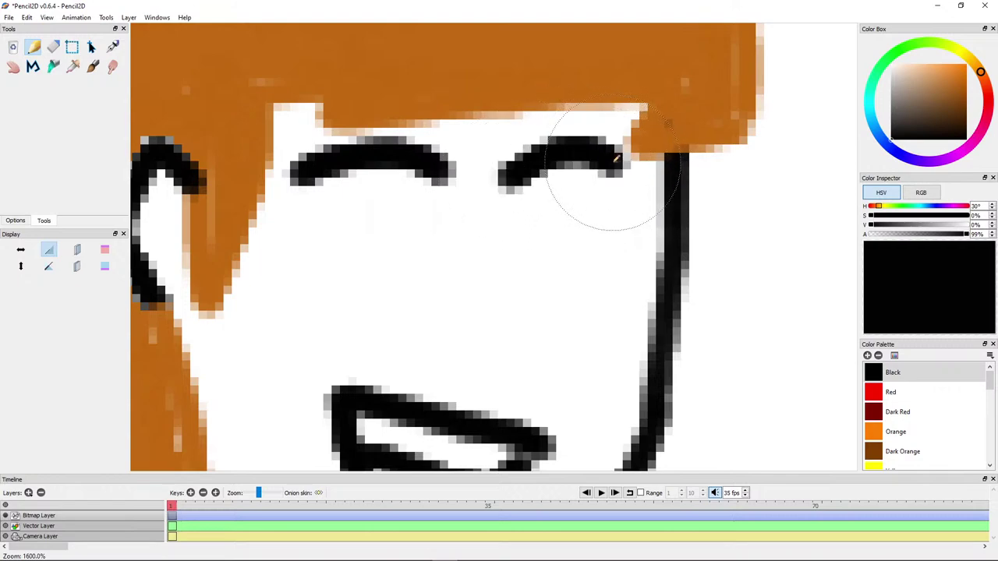
key(ctrl+z)
mouse_move(496, 173)
mouse_down()
mouse_move(582, 162)
mouse_move(620, 188)
mouse_up()
mouse_move(524, 220)
mouse_down()
mouse_move(581, 220)
mouse_move(561, 230)
mouse_move(558, 276)
mouse_up()
mouse_move(327, 212)
mouse_down()
mouse_move(436, 212)
mouse_move(407, 214)
mouse_move(412, 267)
mouse_up()
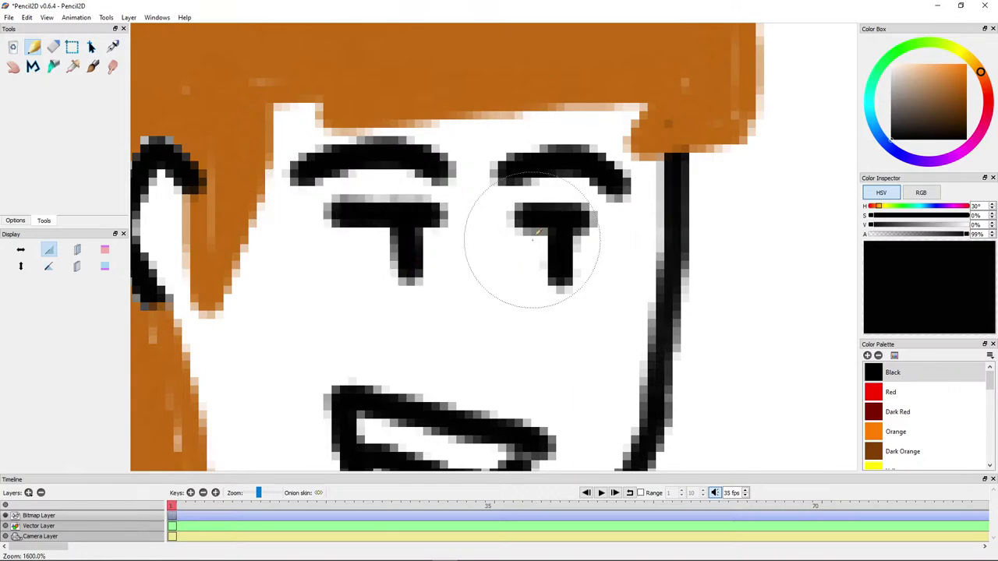
drag(501, 216, 583, 216)
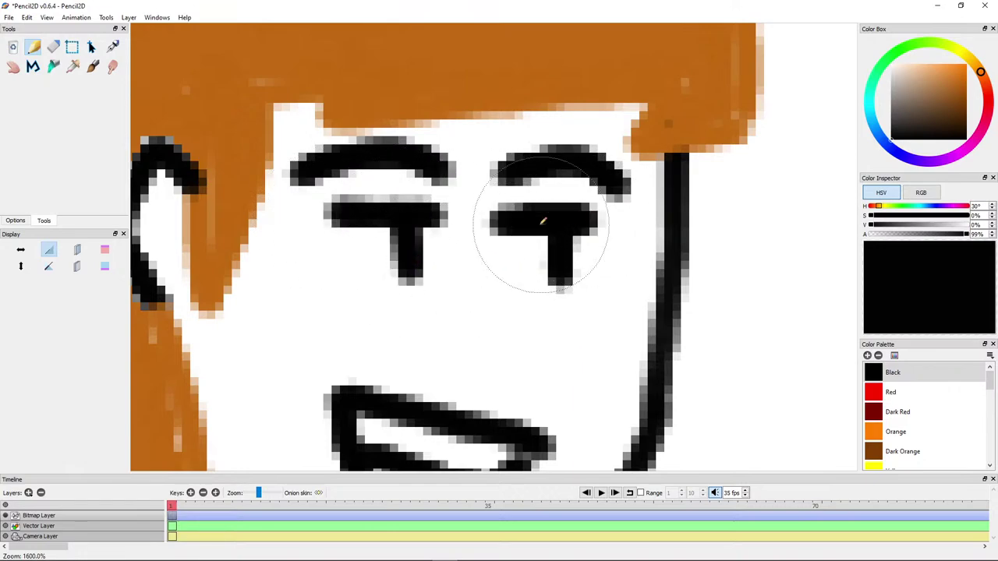
Step: Erase the open mouth from the face without touching the chin line
scroll(507, 238, down, 3)
click(52, 47)
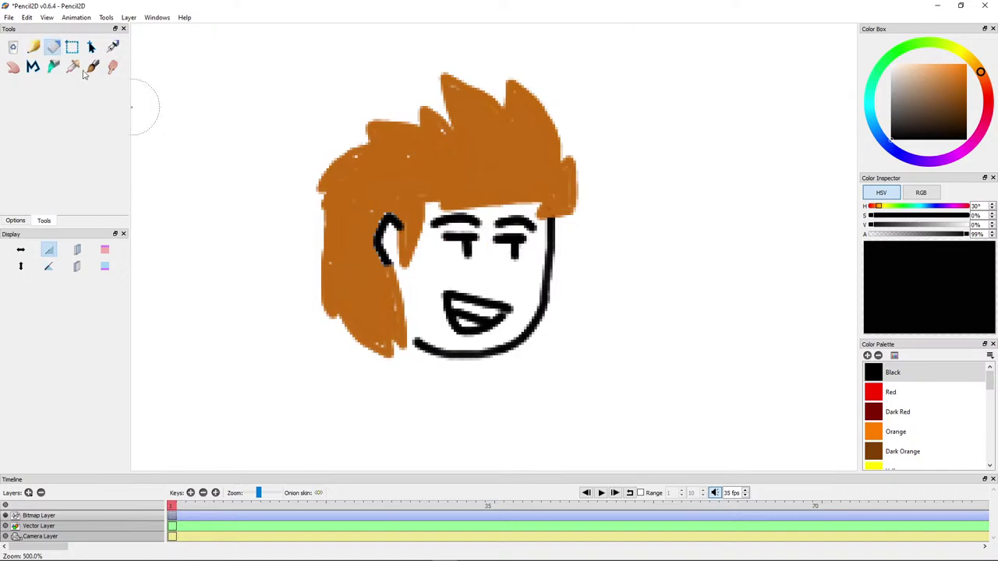
scroll(490, 343, up, 5)
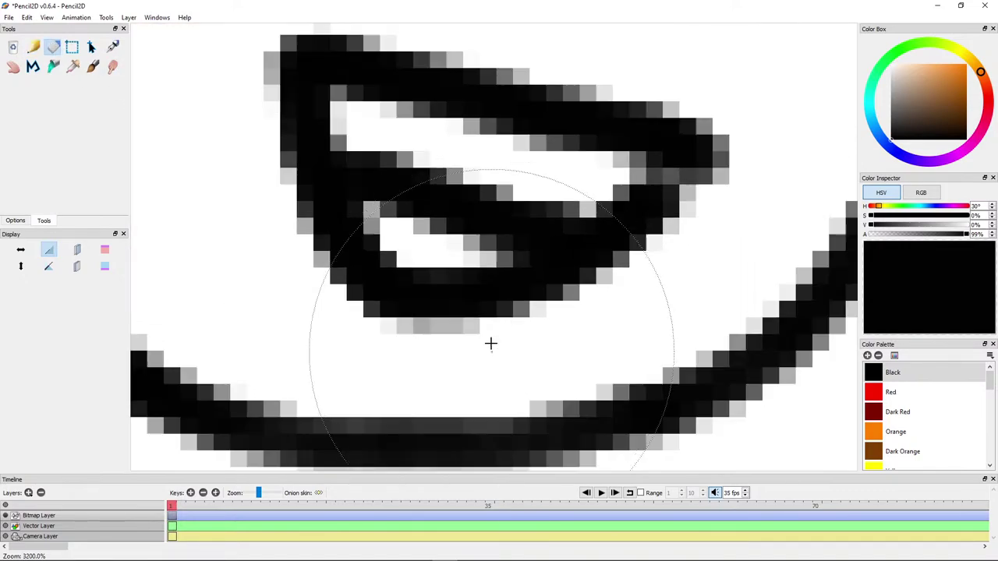
mouse_move(490, 343)
mouse_down()
mouse_move(398, 279)
mouse_move(613, 139)
mouse_move(693, 146)
mouse_move(672, 138)
mouse_move(616, 189)
mouse_move(556, 190)
mouse_move(347, 250)
mouse_move(305, 116)
mouse_up()
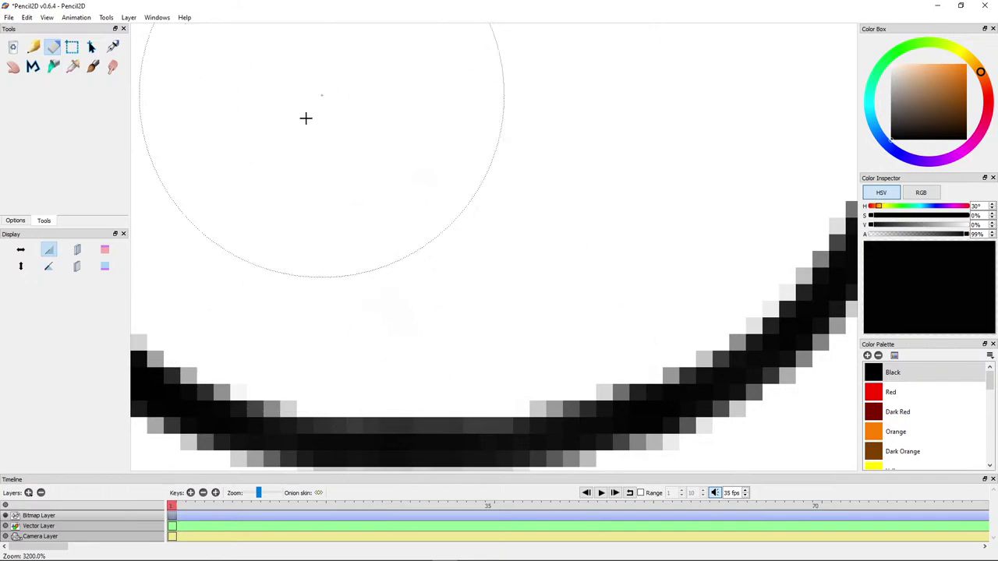
Step: Draw a short, slightly curved closed mouth in black with the Pencil just above the chin
scroll(312, 206, down, 5)
click(34, 48)
scroll(495, 248, up, 3)
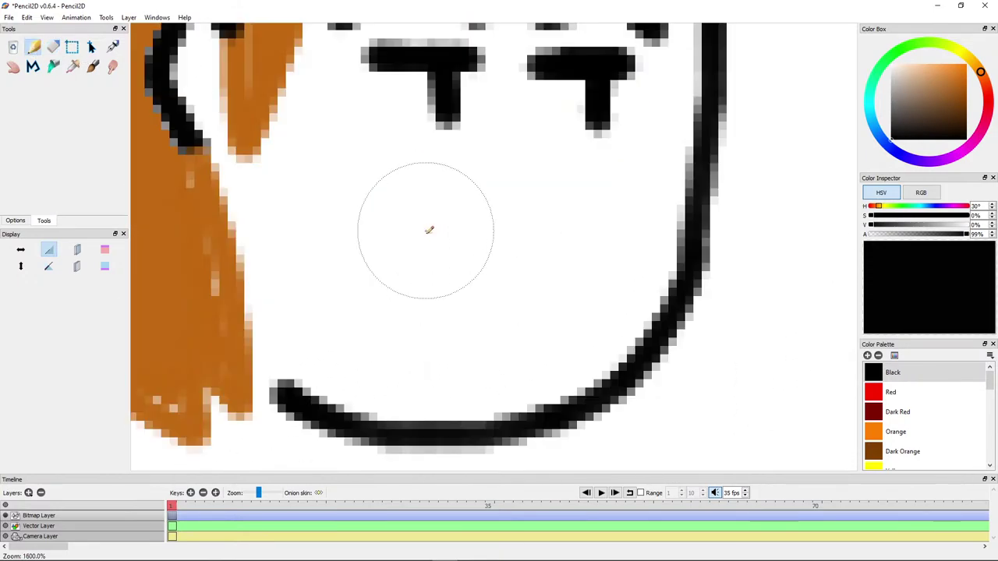
mouse_move(399, 282)
mouse_down()
mouse_move(491, 325)
mouse_move(571, 309)
mouse_up()
key(ctrl+z)
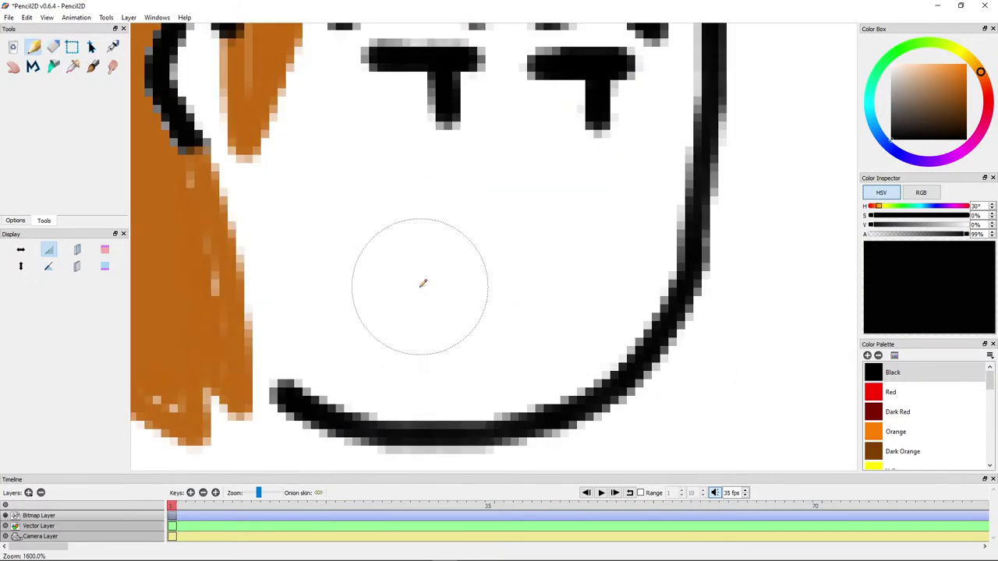
mouse_move(414, 282)
mouse_down()
mouse_move(454, 309)
mouse_move(520, 313)
mouse_up()
scroll(522, 315, down, 3)
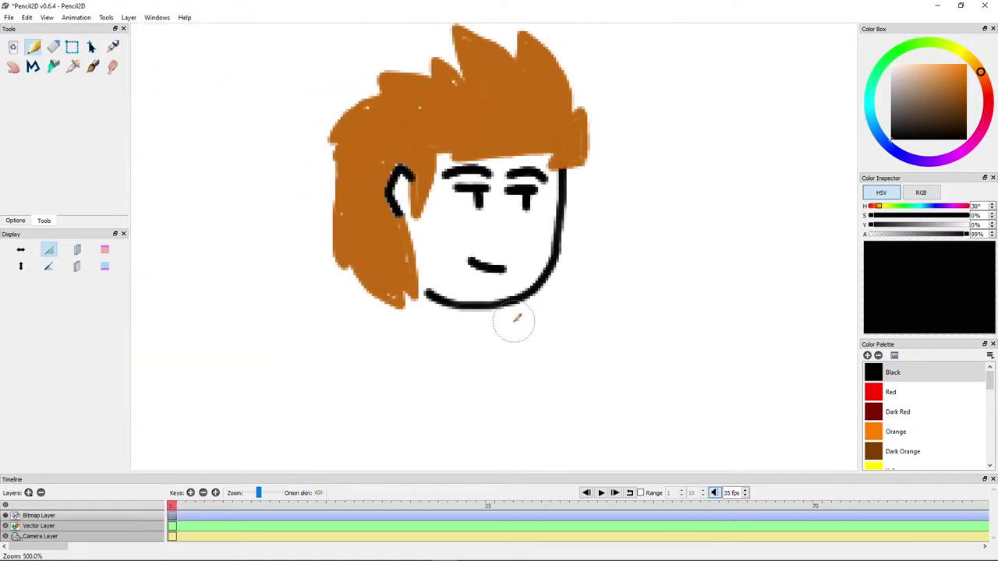
Step: Outline the orange-brown hair in black around the fringe, sideburn, ear, lower back tips and the top spikes
scroll(513, 317, down, 1)
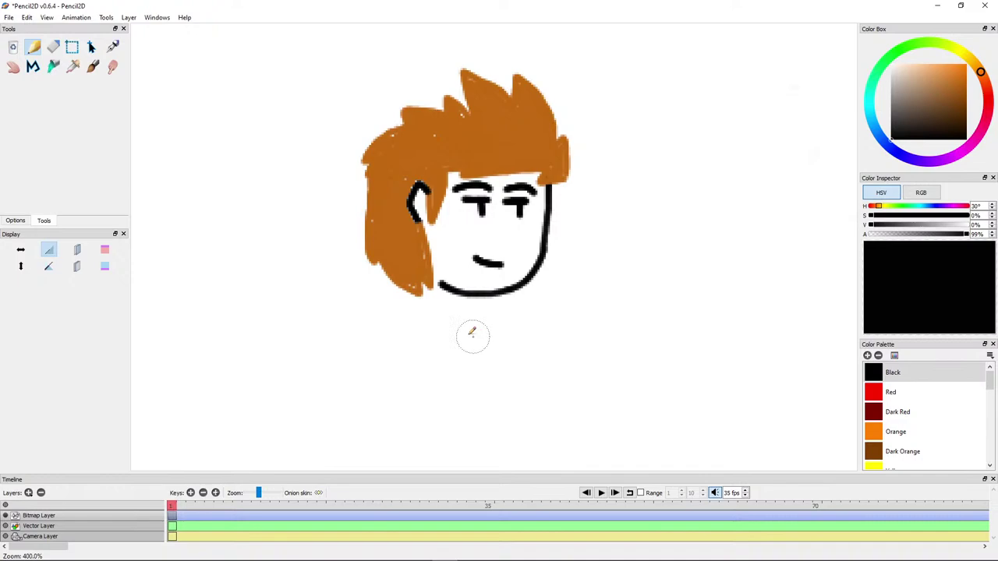
scroll(485, 134, up, 3)
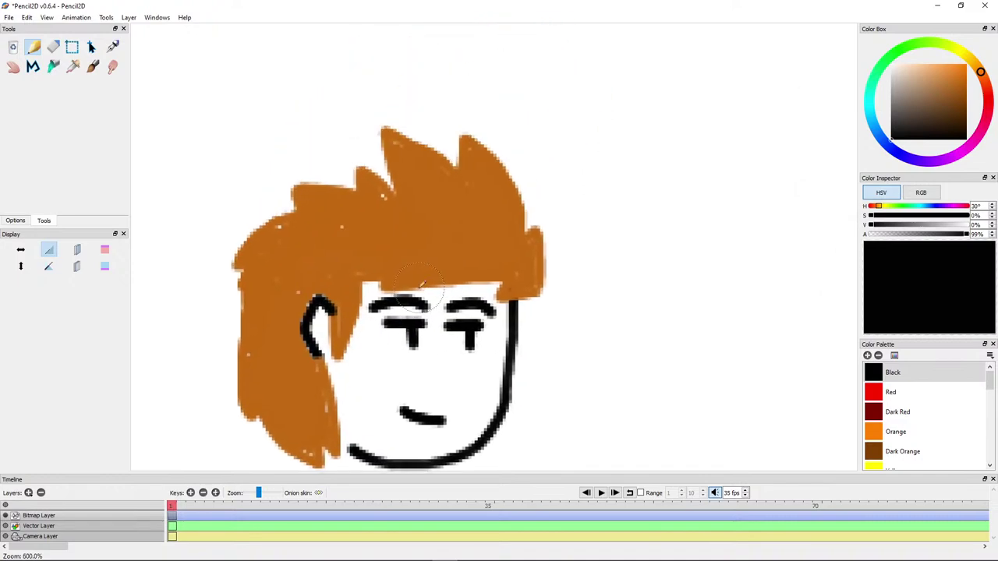
mouse_move(446, 141)
mouse_down()
mouse_move(453, 91)
mouse_move(506, 134)
mouse_move(533, 182)
mouse_move(539, 225)
mouse_move(555, 217)
mouse_move(562, 305)
mouse_move(500, 316)
mouse_move(509, 290)
mouse_move(338, 301)
mouse_move(346, 281)
mouse_move(322, 281)
mouse_move(316, 309)
mouse_move(343, 174)
mouse_up()
mouse_move(343, 174)
mouse_down()
mouse_move(317, 259)
mouse_move(308, 189)
mouse_move(305, 258)
mouse_move(312, 207)
mouse_move(301, 181)
mouse_move(323, 266)
mouse_move(322, 307)
mouse_move(306, 296)
mouse_move(304, 326)
mouse_move(265, 313)
mouse_move(220, 251)
mouse_move(205, 263)
mouse_move(201, 213)
mouse_up()
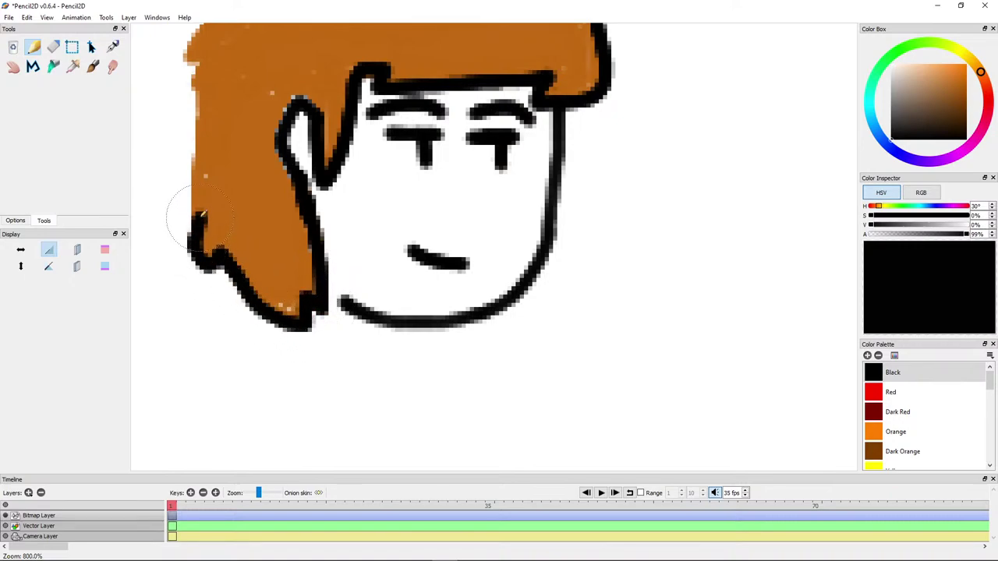
drag(247, 137, 231, 367)
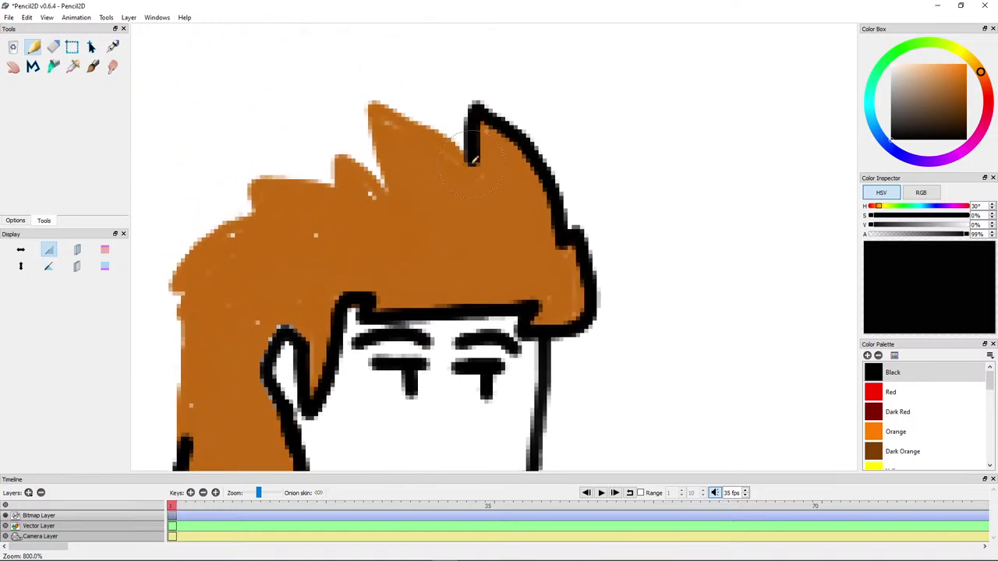
mouse_move(474, 160)
mouse_down()
mouse_move(425, 121)
mouse_move(378, 102)
mouse_move(381, 185)
mouse_move(341, 149)
mouse_move(335, 184)
mouse_move(248, 178)
mouse_move(246, 200)
mouse_move(252, 214)
mouse_move(288, 158)
mouse_move(347, 112)
mouse_move(297, 127)
mouse_move(255, 168)
mouse_up()
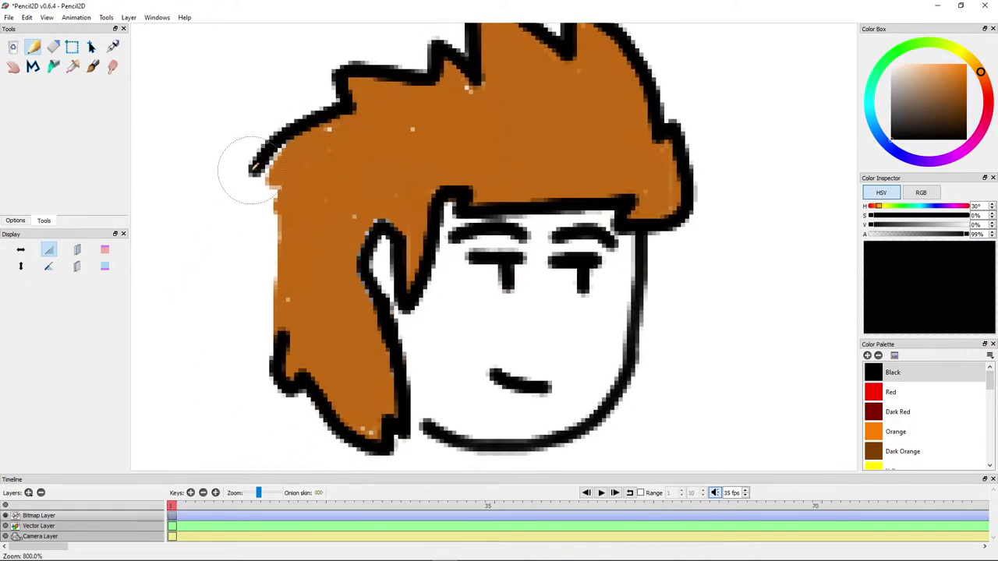
Step: Redraw the back hair outline as a jagged black line from the rear top spike to the lower back tips
key(ctrl+z)
mouse_move(348, 106)
mouse_down()
mouse_move(290, 130)
mouse_move(250, 168)
mouse_move(282, 177)
mouse_move(268, 214)
mouse_move(271, 258)
mouse_up()
drag(281, 247, 281, 335)
key(ctrl+z)
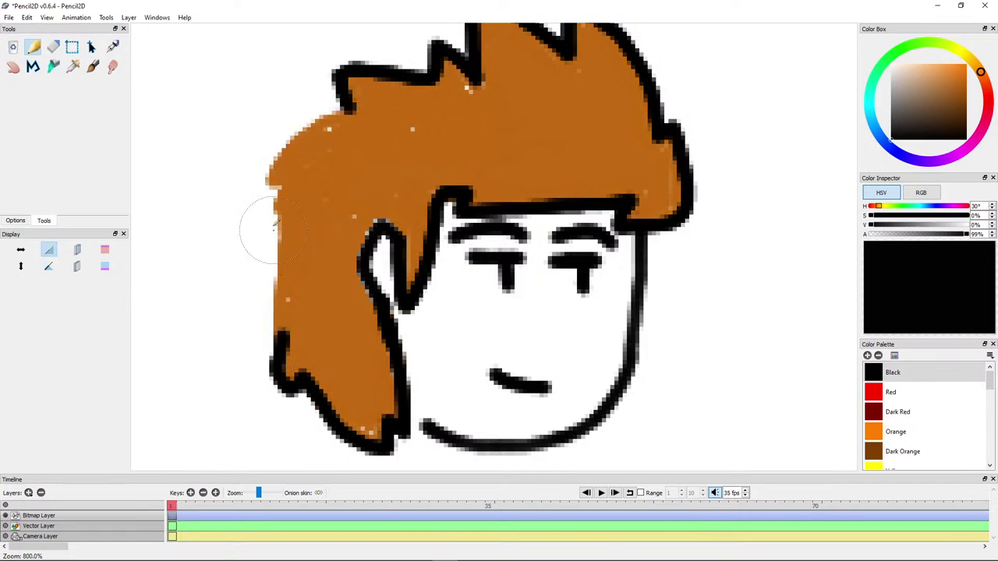
mouse_move(344, 114)
mouse_down()
mouse_move(320, 120)
mouse_move(265, 170)
mouse_move(274, 181)
mouse_move(261, 250)
mouse_move(277, 255)
mouse_move(263, 335)
mouse_move(277, 333)
mouse_up()
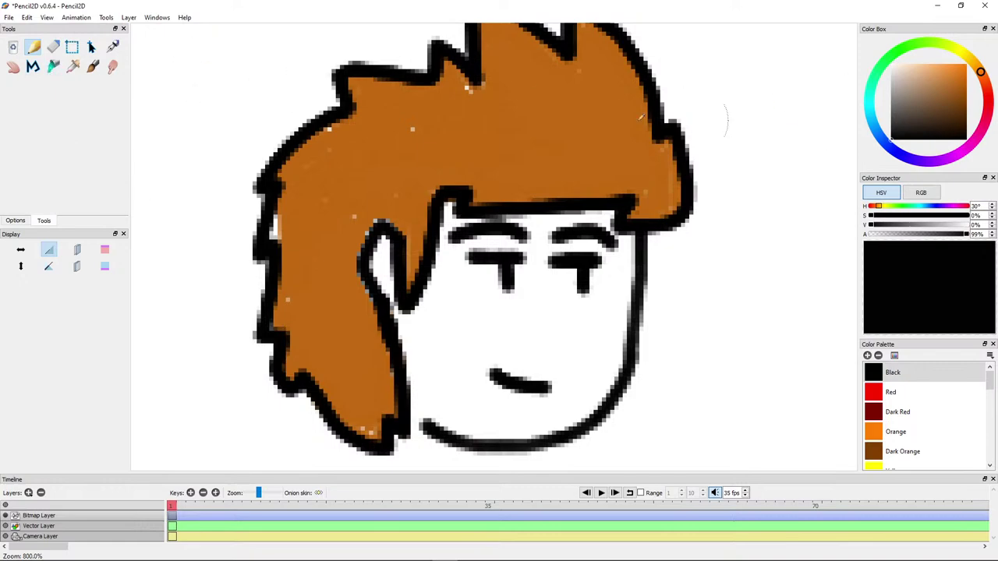
Step: Sample the hair's orange-brown color and fill the white gap inside the back outline with the Pencil
click(71, 69)
click(412, 187)
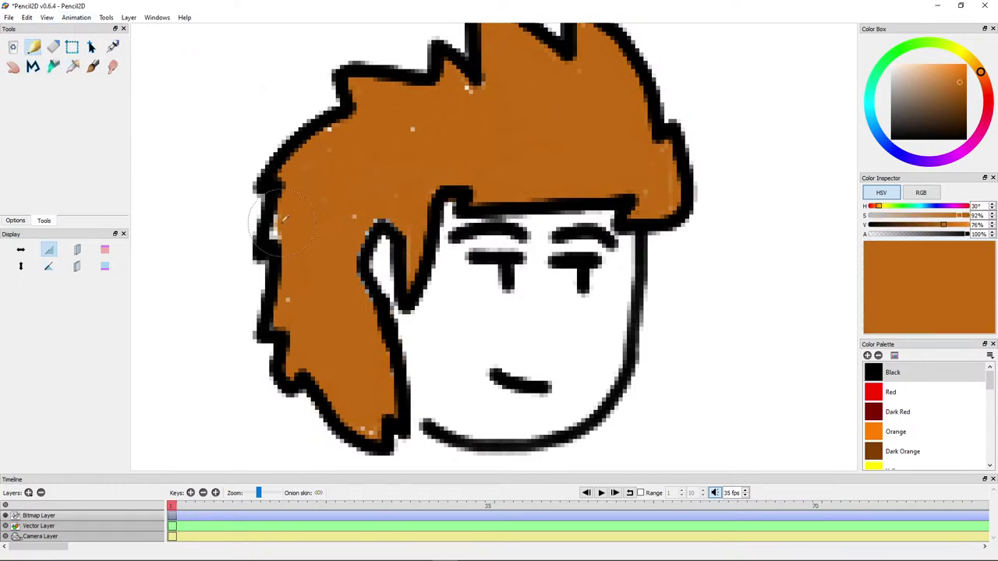
scroll(501, 326, down, 5)
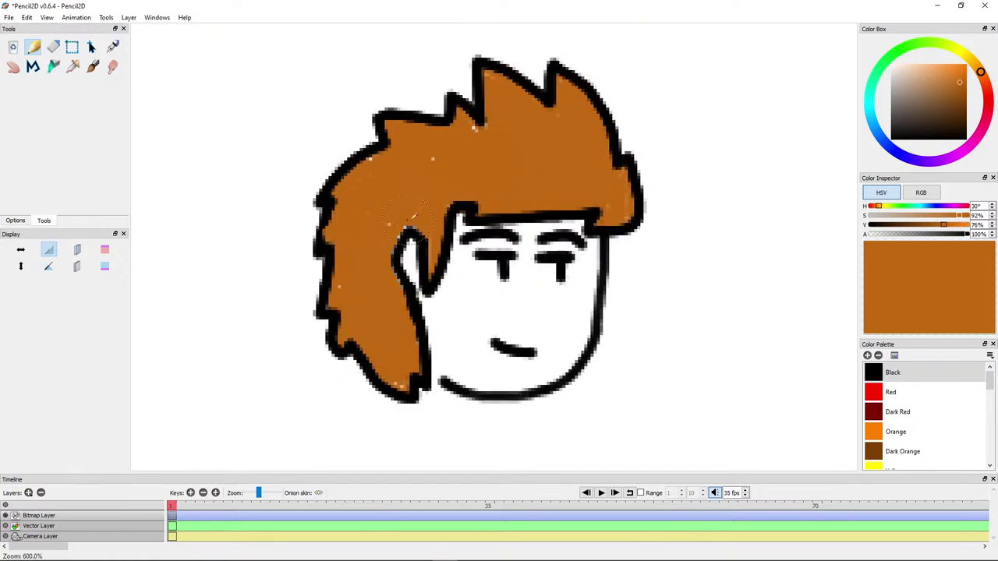
scroll(484, 329, down, 3)
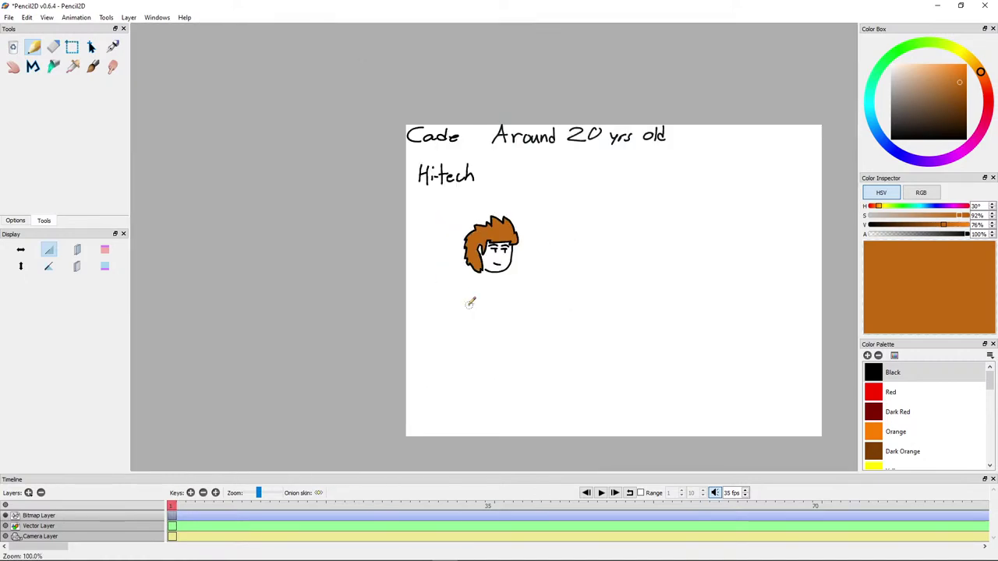
scroll(491, 310, up, 5)
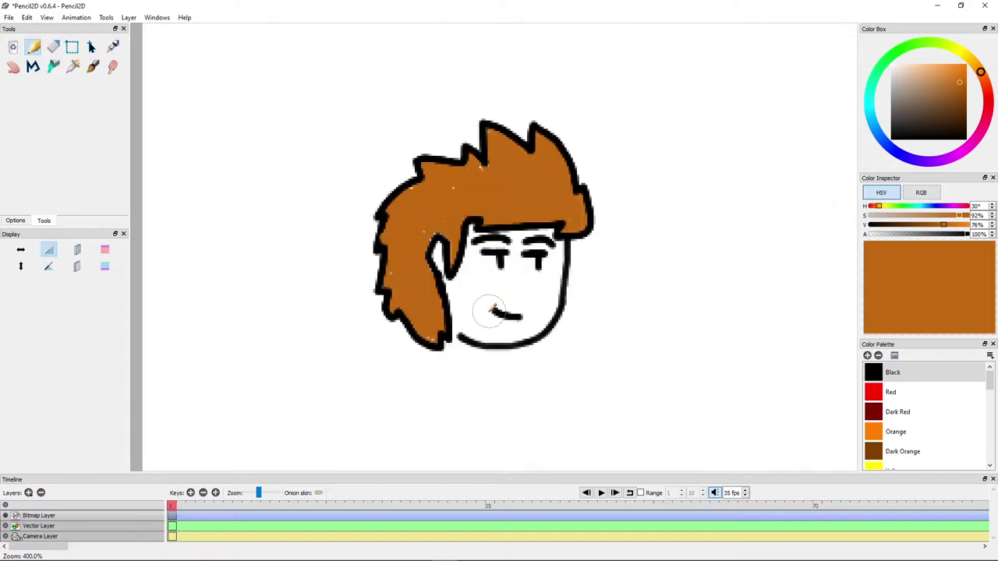
Step: Set the color to black and close the gap between the lower back hair and the jawline with the Pencil
drag(921, 119, 801, 201)
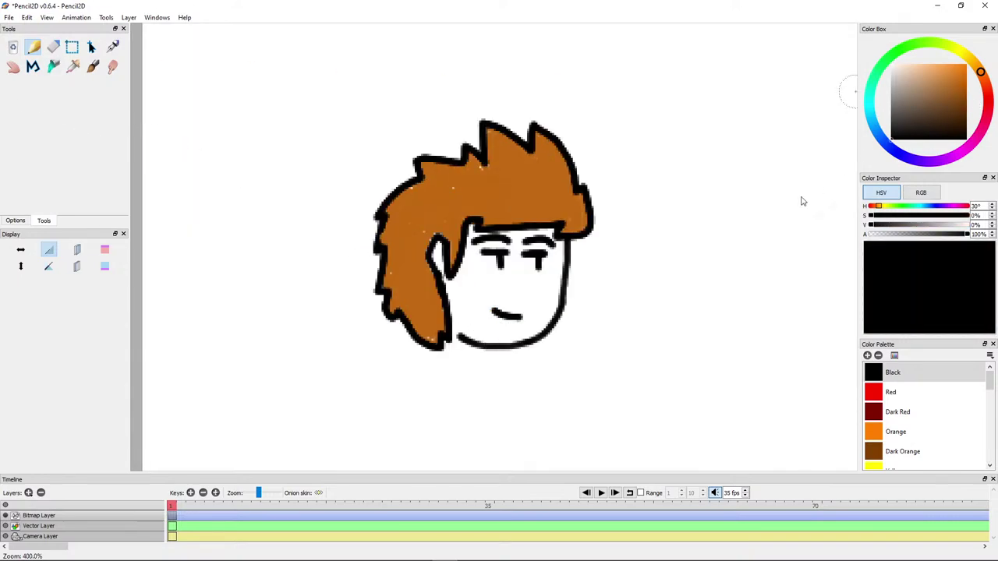
scroll(537, 356, up, 4)
drag(513, 334, 484, 142)
scroll(483, 143, down, 8)
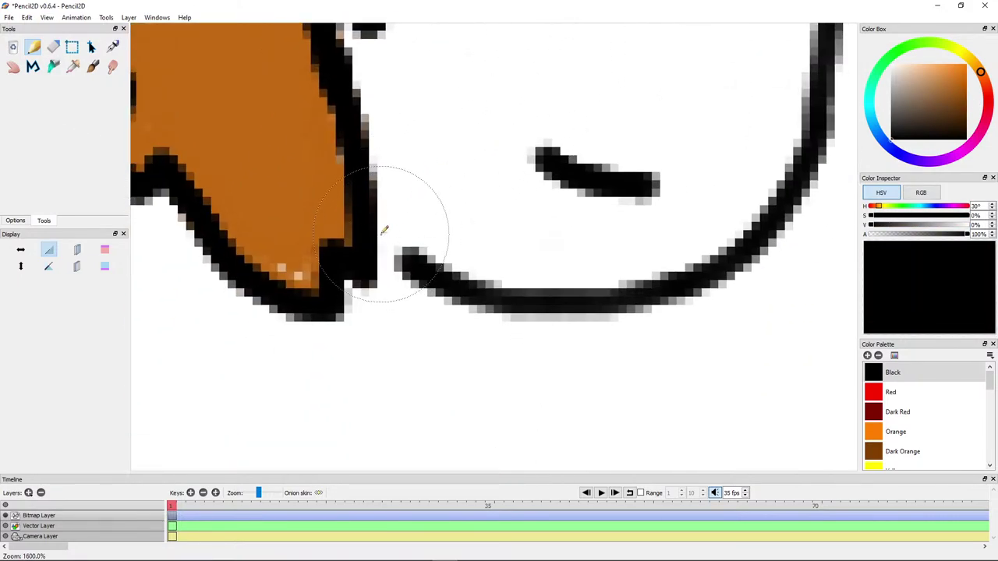
Step: Check the system date and handwrite "June" in black below the "Around 20 yrs old" note
scroll(524, 234, up, 4)
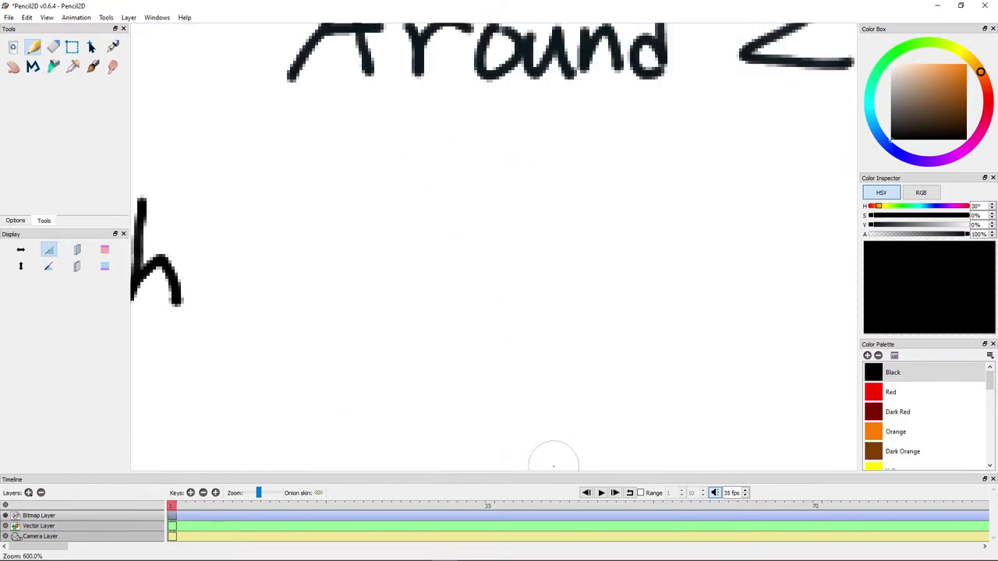
click(981, 554)
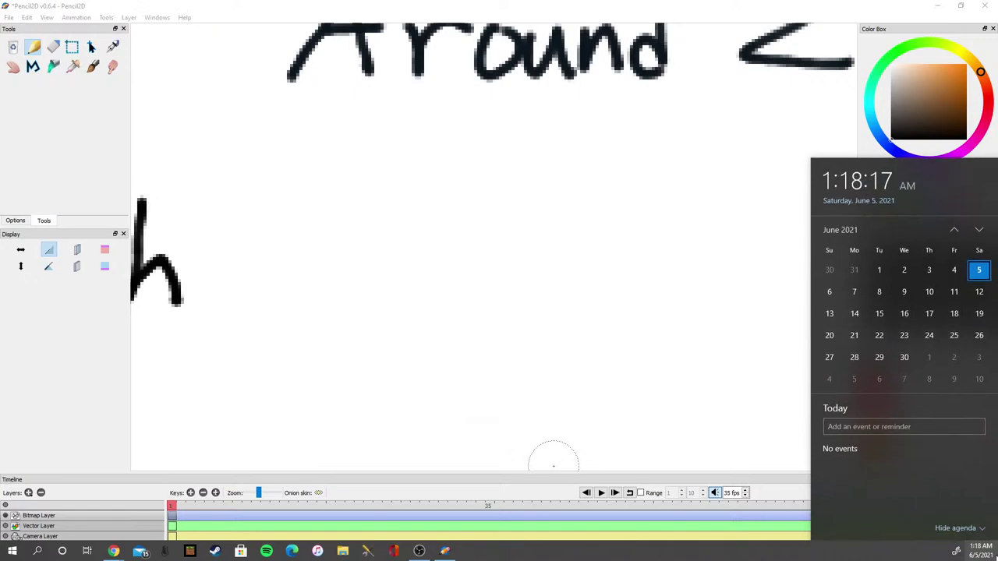
click(334, 148)
drag(335, 152, 301, 267)
drag(276, 164, 396, 163)
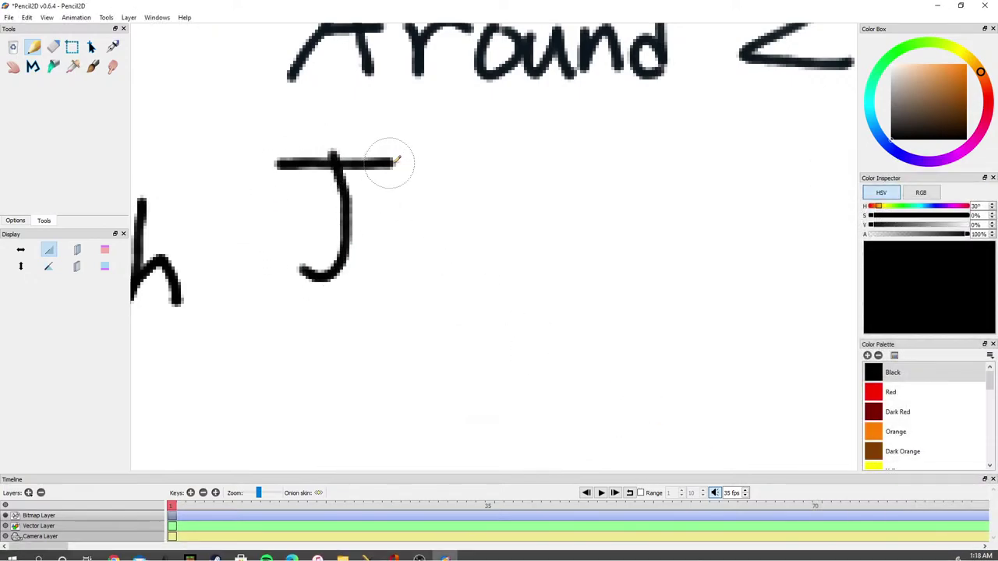
mouse_move(381, 230)
mouse_down()
mouse_move(387, 262)
mouse_move(437, 272)
mouse_up()
mouse_move(452, 228)
mouse_down()
mouse_move(514, 269)
mouse_move(588, 277)
mouse_move(466, 317)
mouse_up()
scroll(461, 111, right, 3)
scroll(461, 112, down, 3)
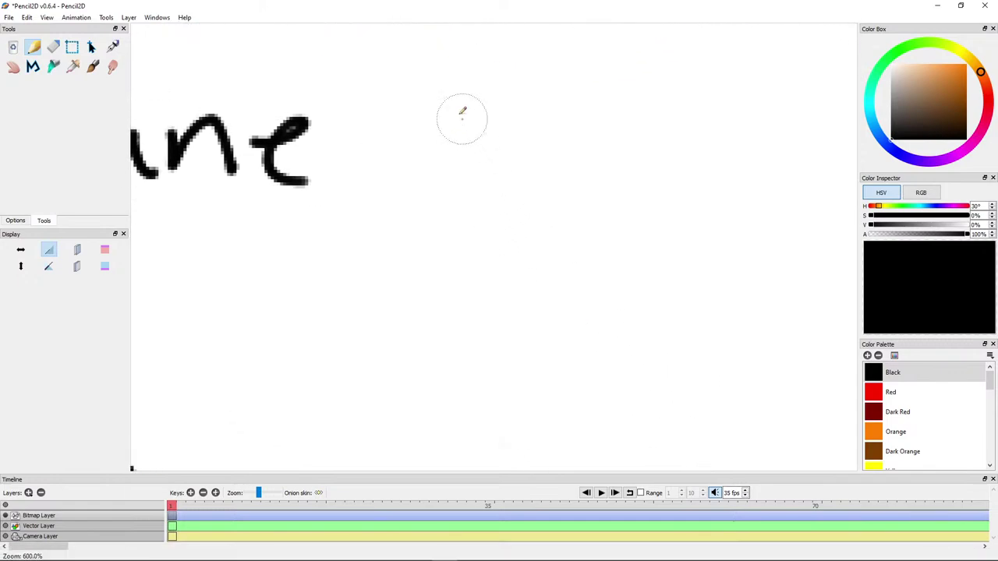
Step: Handwrite "5th, 2021" in black after "June", with a raised "th"
scroll(463, 142, up, 2)
mouse_move(464, 142)
mouse_down()
mouse_move(416, 143)
mouse_move(430, 197)
mouse_move(411, 248)
mouse_up()
mouse_move(499, 142)
mouse_down()
mouse_move(499, 195)
mouse_move(546, 166)
mouse_up()
mouse_move(536, 138)
mouse_down()
mouse_move(545, 173)
mouse_move(578, 193)
mouse_up()
drag(590, 251, 515, 308)
mouse_move(638, 145)
mouse_down()
mouse_move(617, 263)
mouse_move(722, 254)
mouse_up()
mouse_move(760, 184)
mouse_down()
mouse_move(728, 217)
mouse_move(752, 164)
mouse_up()
scroll(591, 212, right, 3)
scroll(507, 195, right, 2)
scroll(508, 195, up, 1)
drag(505, 195, 609, 300)
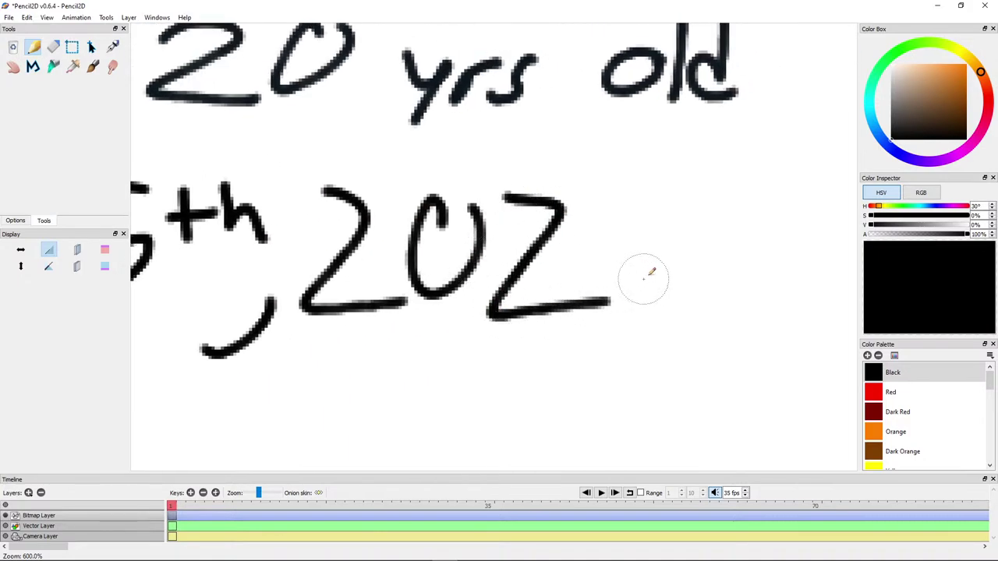
drag(638, 191, 633, 318)
Step: Draw a short rectangular neck in black under the character's chin, redoing the first stroke
scroll(583, 351, down, 3)
drag(365, 427, 588, 245)
scroll(531, 301, up, 1)
scroll(499, 327, up, 1)
drag(432, 390, 522, 283)
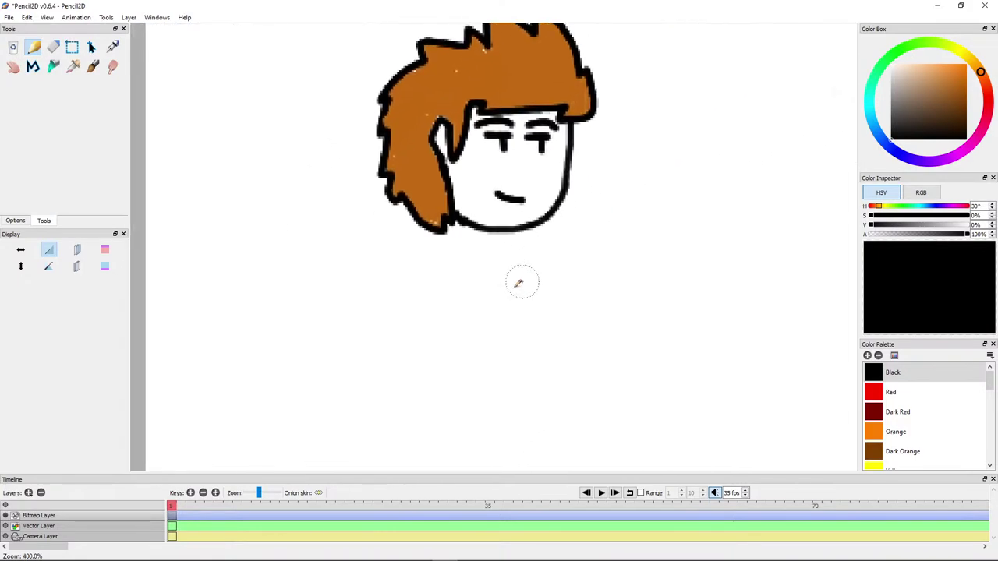
scroll(507, 292, up, 2)
mouse_move(455, 209)
mouse_down()
mouse_move(450, 240)
mouse_move(508, 237)
mouse_up()
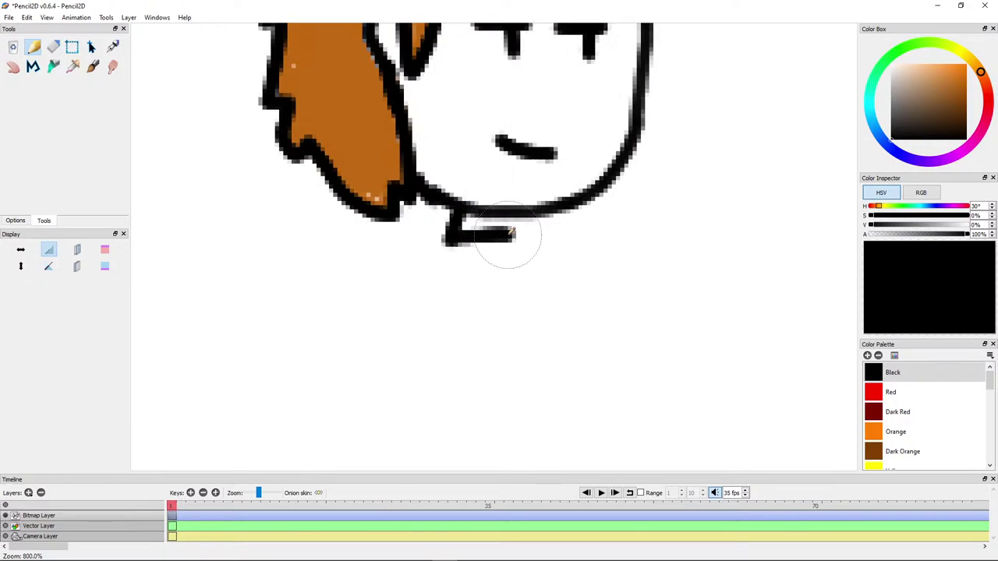
key(ctrl+z)
mouse_move(455, 209)
mouse_down()
mouse_move(455, 236)
mouse_move(529, 234)
mouse_move(528, 219)
mouse_up()
scroll(539, 242, down, 4)
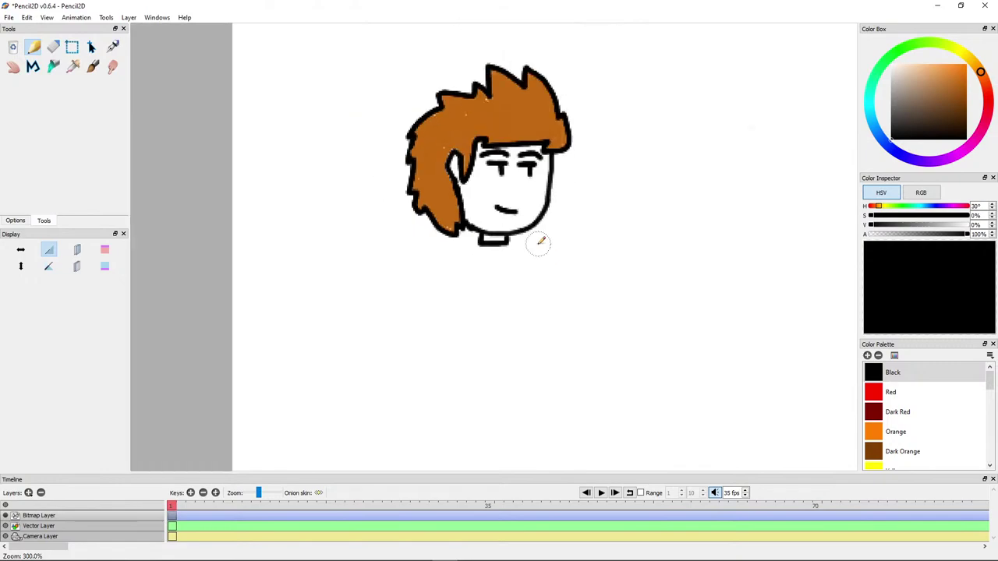
scroll(541, 239, up, 1)
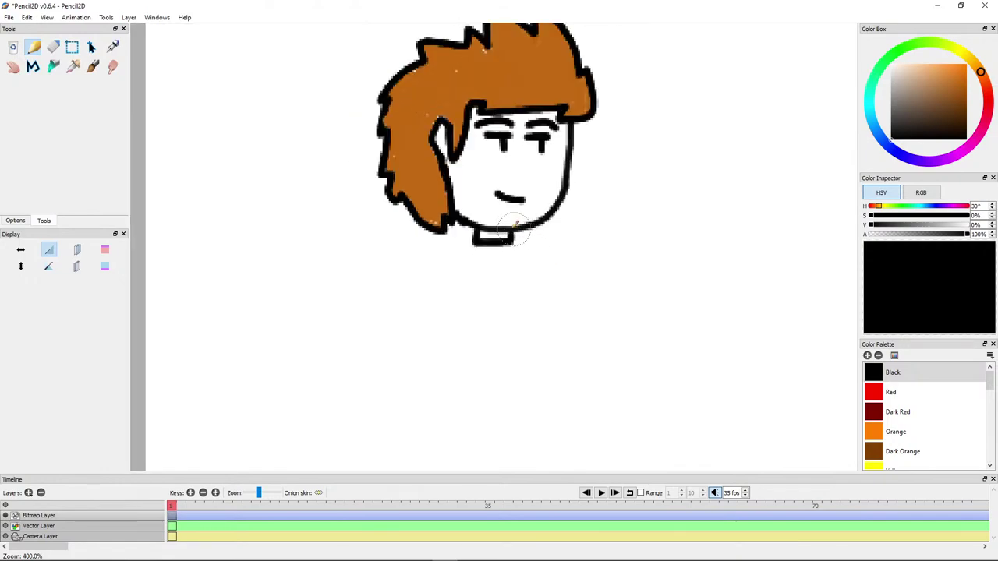
Step: Outline a long black jacket below the neck with rounded shoulders, a bottom hem and a narrow front opening
drag(515, 226, 465, 282)
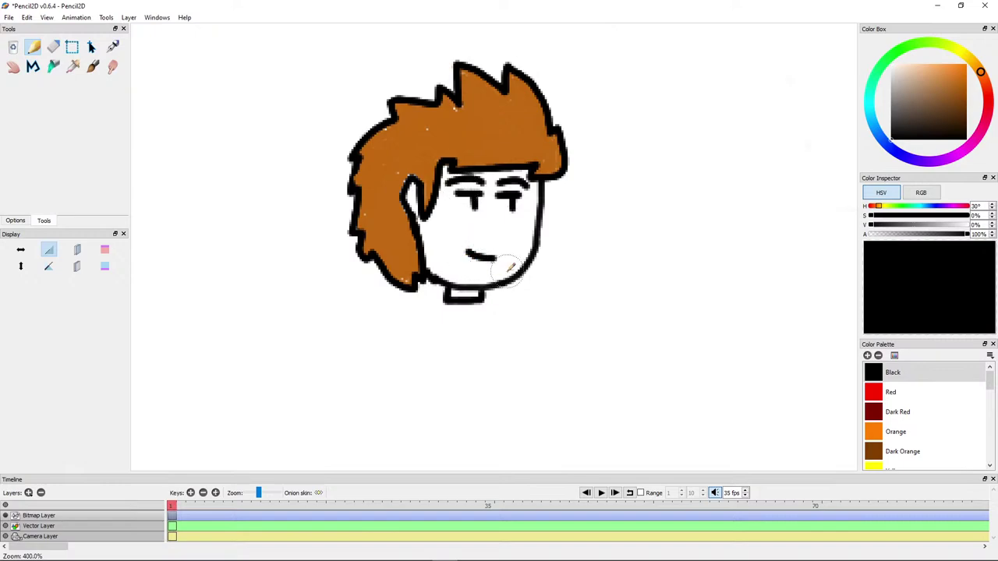
scroll(479, 316, up, 2)
drag(484, 312, 517, 229)
scroll(504, 242, down, 2)
scroll(511, 292, up, 1)
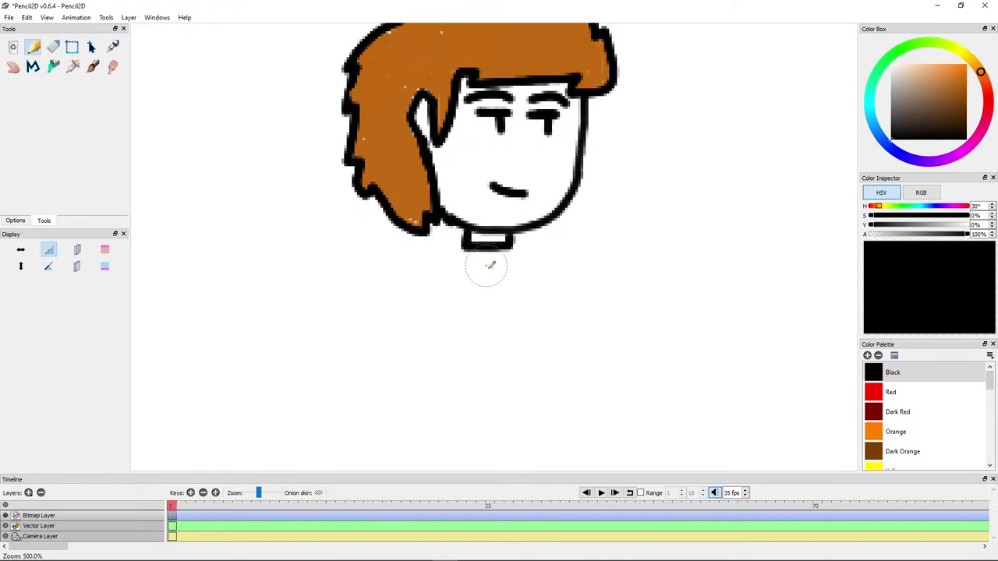
scroll(490, 303, up, 2)
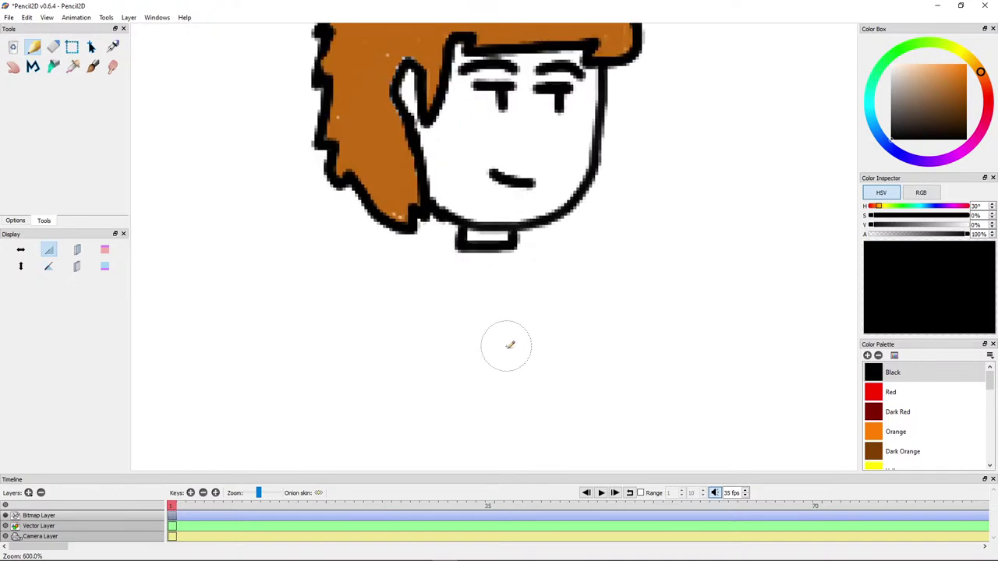
drag(524, 371, 510, 143)
mouse_move(496, 82)
mouse_down()
mouse_move(511, 246)
mouse_move(505, 348)
mouse_up()
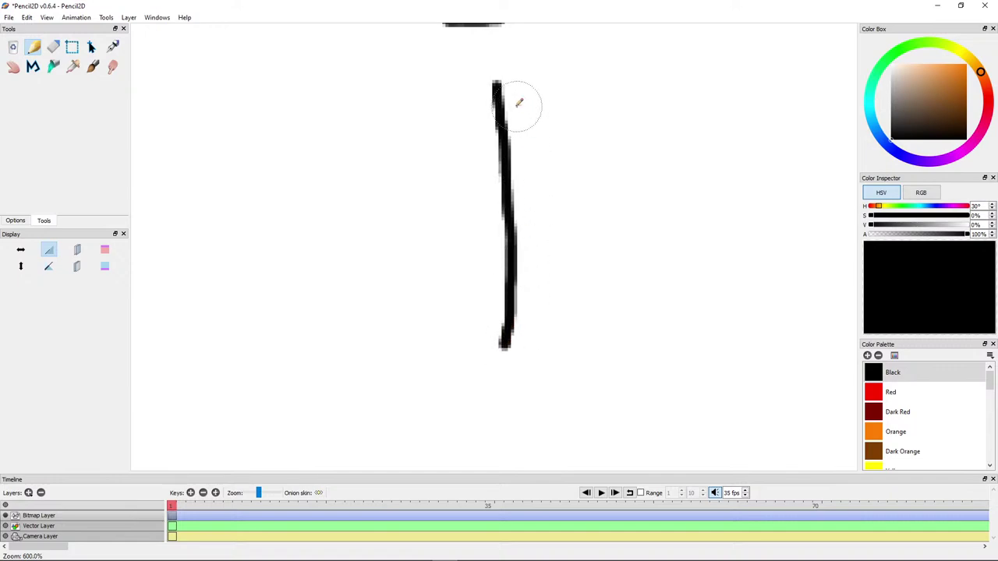
mouse_move(505, 92)
mouse_down()
mouse_move(527, 351)
mouse_move(512, 447)
mouse_up()
mouse_move(437, 104)
mouse_down()
mouse_move(385, 121)
mouse_move(351, 191)
mouse_move(340, 429)
mouse_move(496, 426)
mouse_up()
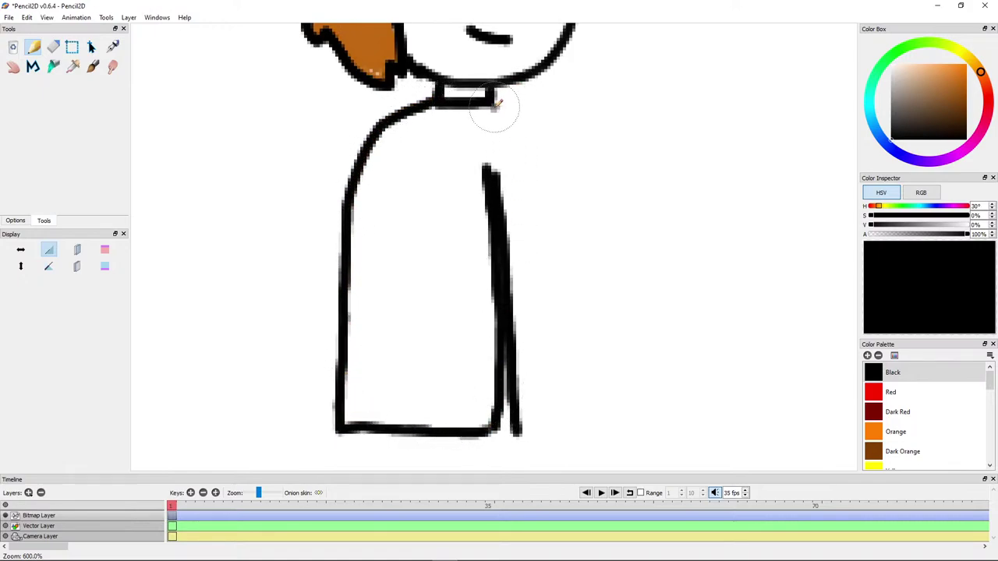
mouse_move(494, 104)
mouse_down()
mouse_move(535, 122)
mouse_move(563, 272)
mouse_move(568, 378)
mouse_move(557, 415)
mouse_move(518, 435)
mouse_up()
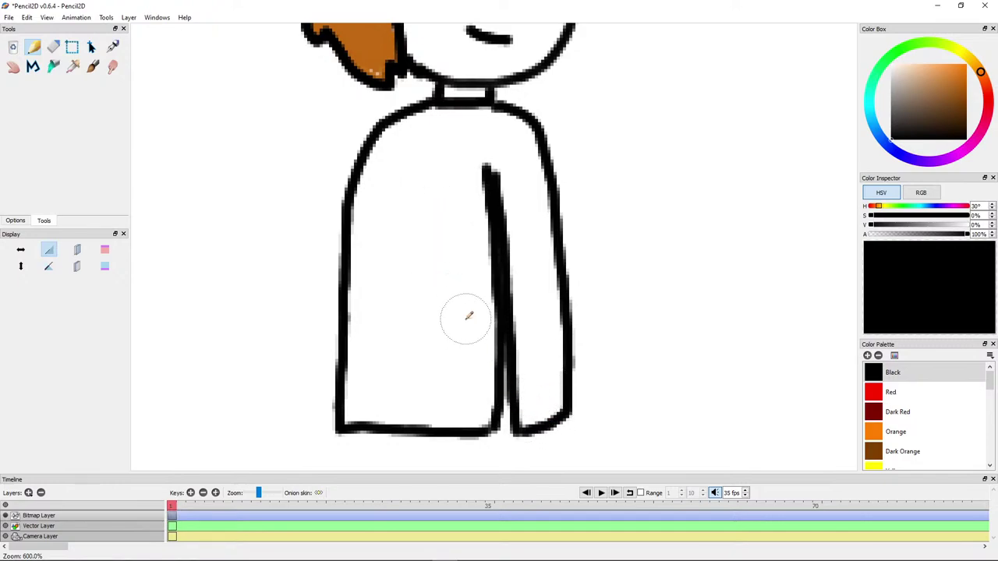
Step: Draw the near sleeve on the jacket as two long black lines ending in a cuff and a small pointed hand
mouse_move(444, 187)
mouse_down()
mouse_move(447, 364)
mouse_move(413, 383)
mouse_move(403, 380)
mouse_move(390, 177)
mouse_up()
scroll(457, 330, down, 3)
drag(473, 316, 421, 350)
drag(547, 275, 539, 314)
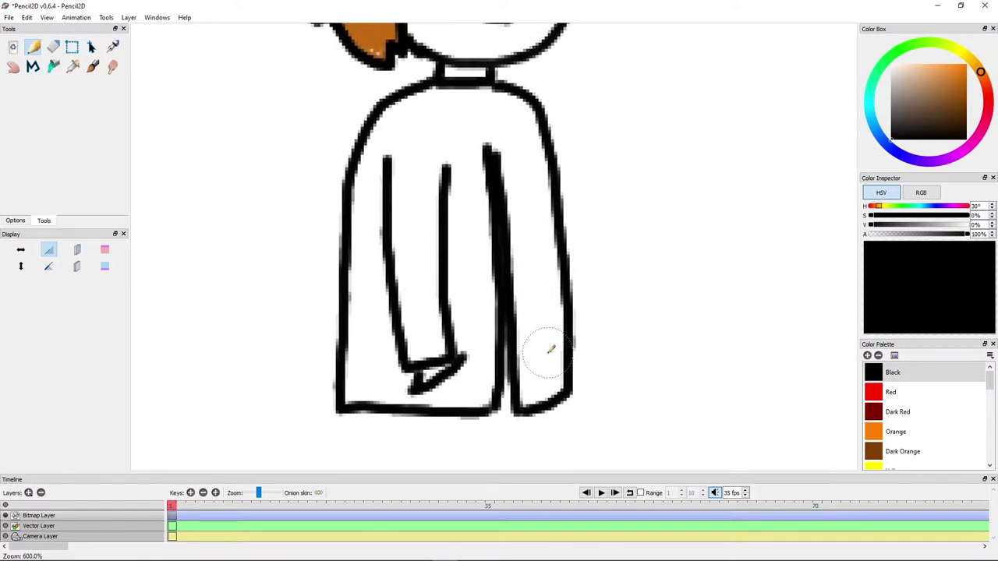
Step: Draw two straight trouser legs in black below the jacket hem, split by a line running up between them
scroll(552, 291, down, 7)
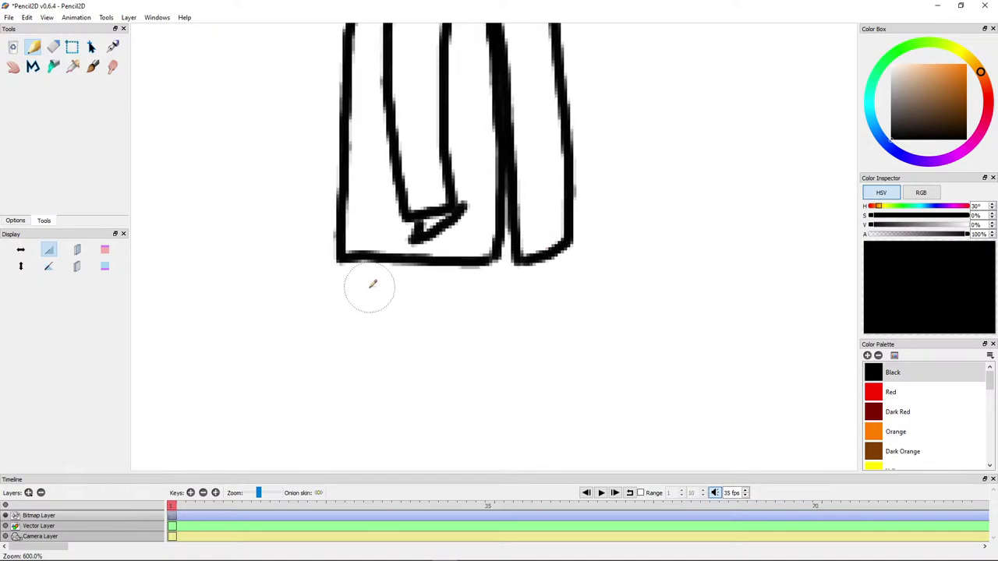
drag(380, 260, 369, 401)
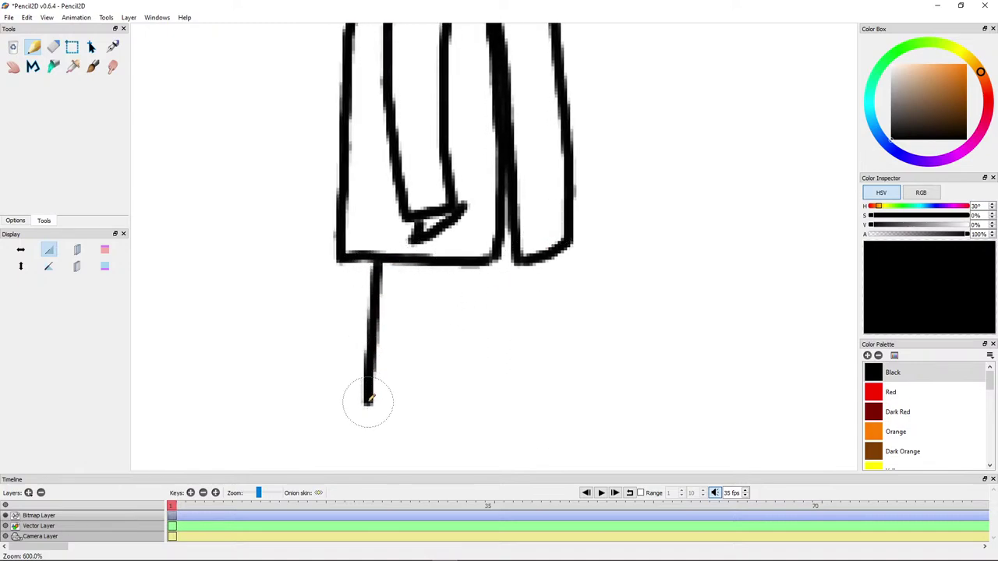
scroll(372, 245, down, 7)
mouse_move(371, 245)
mouse_down()
mouse_move(355, 366)
mouse_move(449, 370)
mouse_move(472, 185)
mouse_up()
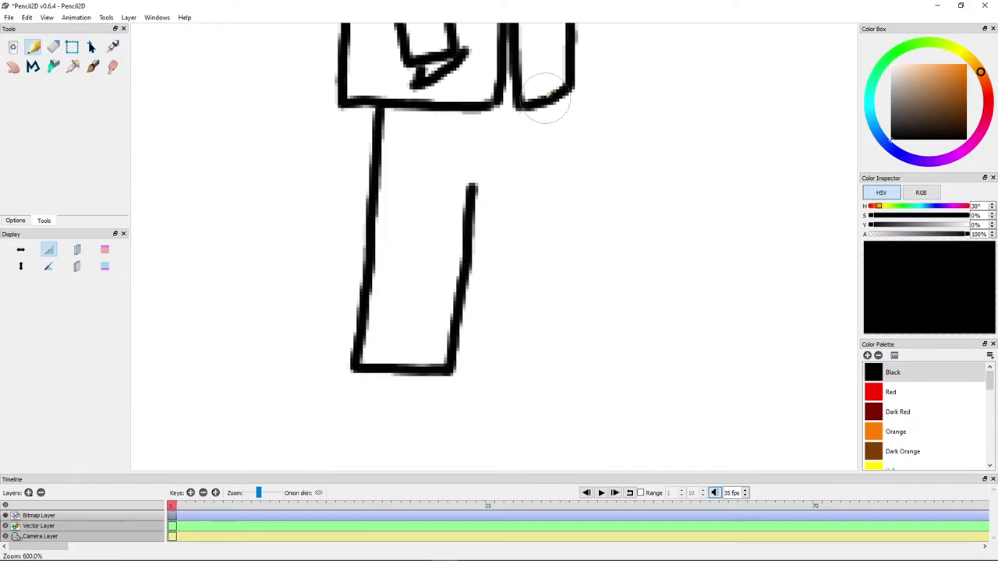
mouse_move(550, 103)
mouse_down()
mouse_move(542, 355)
mouse_move(482, 363)
mouse_move(474, 236)
mouse_move(497, 236)
mouse_move(477, 318)
mouse_move(574, 322)
mouse_move(560, 294)
mouse_up()
scroll(499, 237, down, 3)
Step: Draw a black shoe outline under each trouser leg, with the toes pointing the way the face looks
mouse_move(544, 256)
mouse_down()
mouse_move(543, 282)
mouse_move(570, 317)
mouse_up()
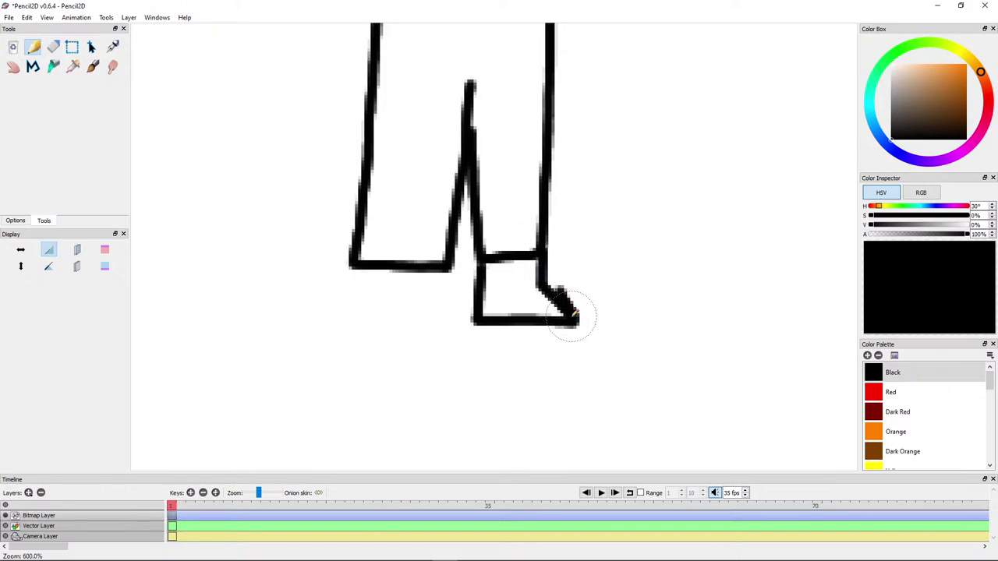
mouse_move(372, 266)
mouse_down()
mouse_move(375, 326)
mouse_move(451, 326)
mouse_up()
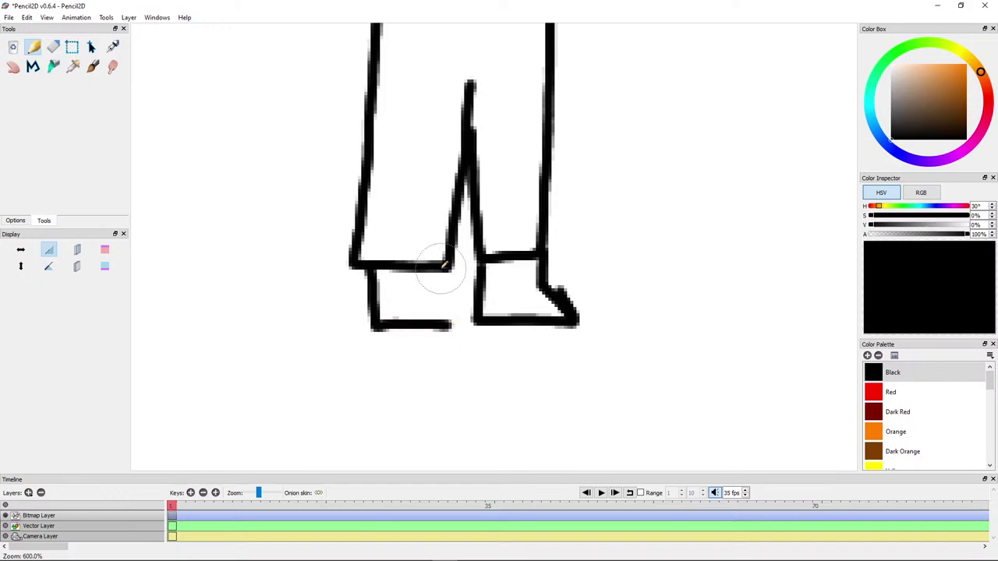
mouse_move(444, 266)
mouse_down()
mouse_move(435, 285)
mouse_move(451, 320)
mouse_up()
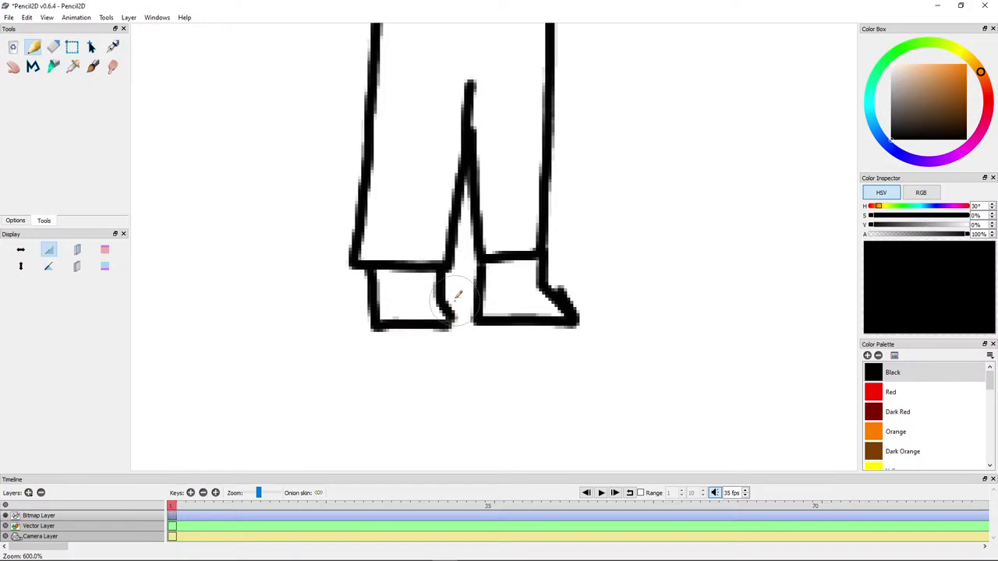
Step: Set the color to dark navy (hue 213°, saturation 66%, value 24%) and fill the jacket with the Bucket
scroll(457, 294, up, 3)
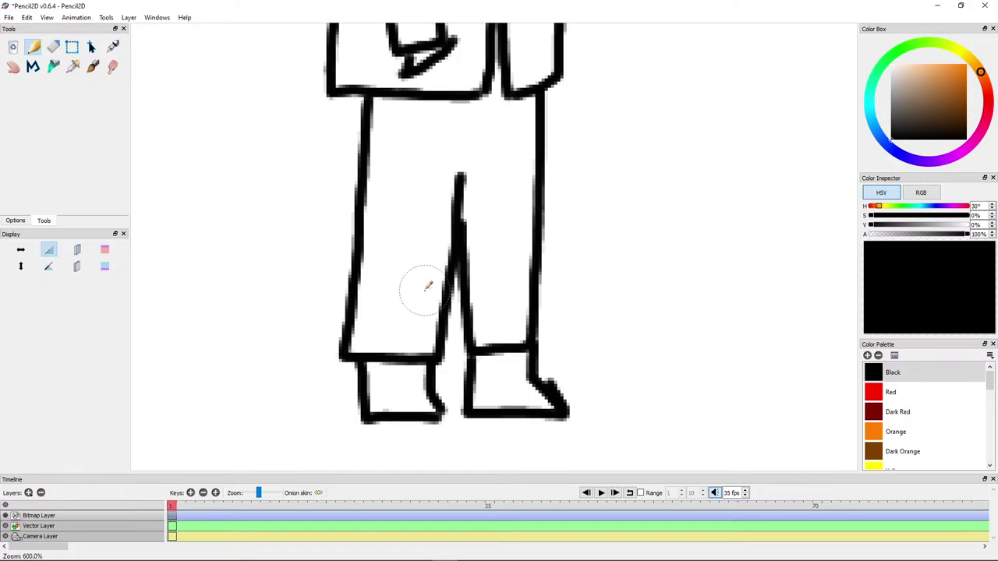
scroll(413, 350, up, 8)
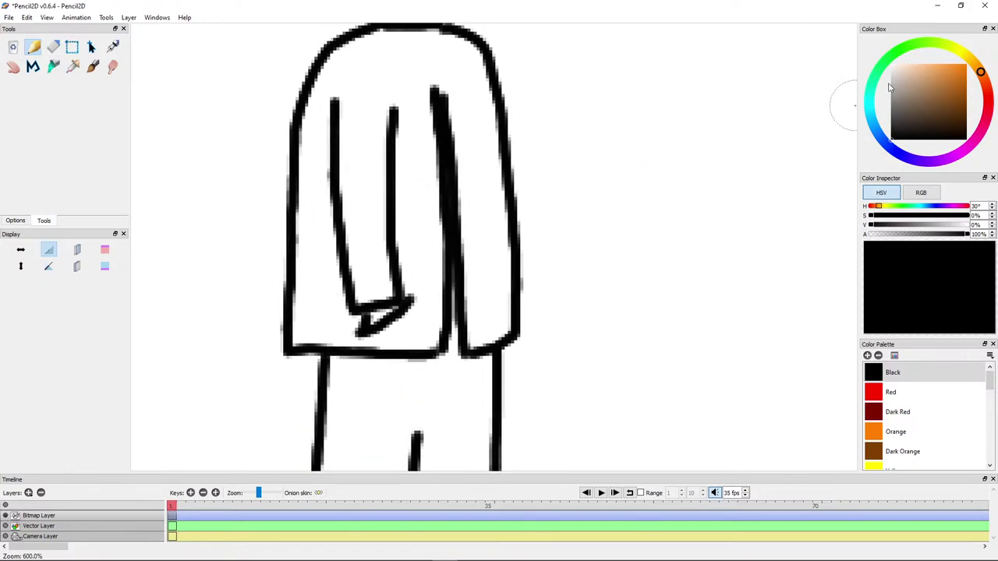
drag(902, 153, 879, 135)
drag(939, 98, 941, 122)
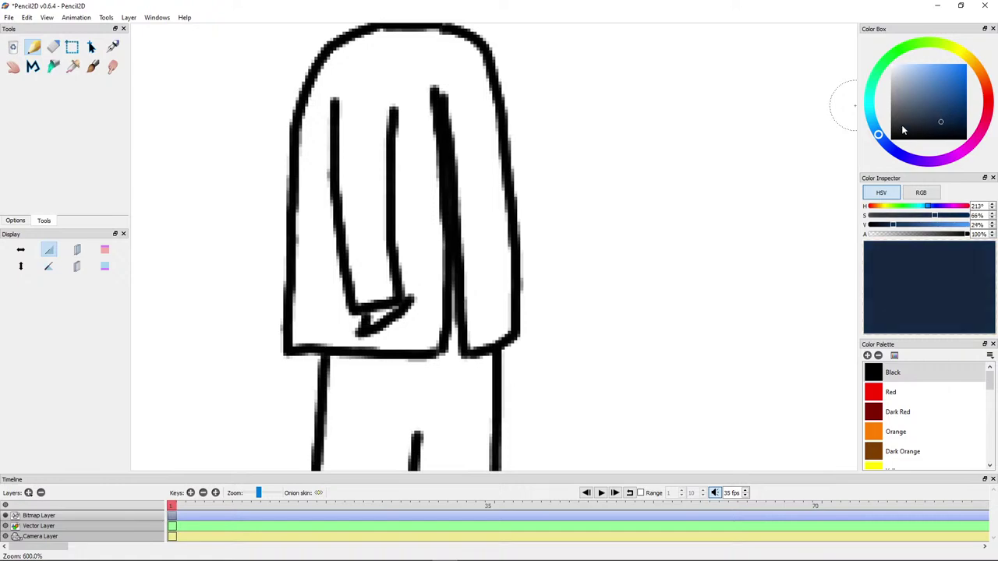
click(53, 67)
click(373, 93)
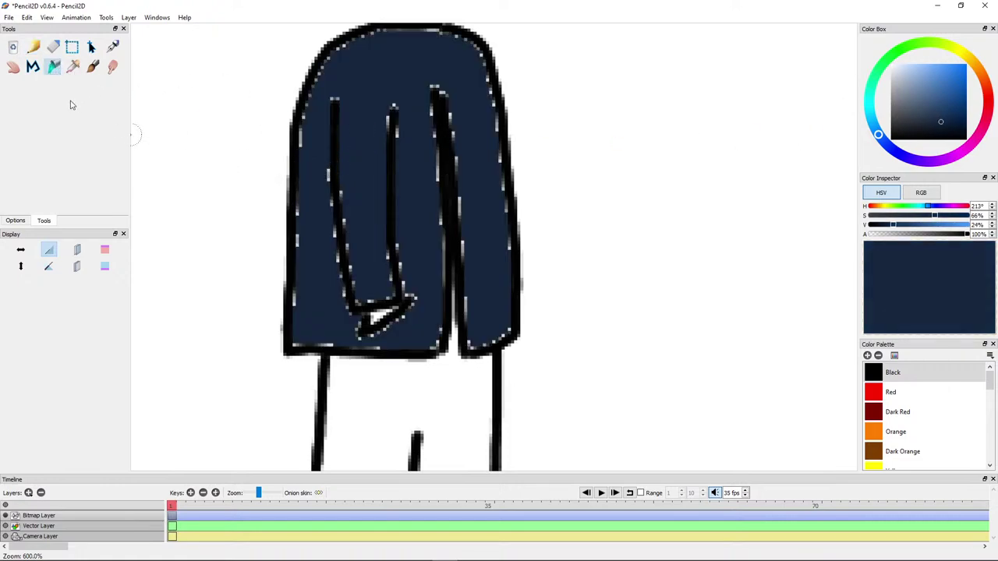
Step: Trim the jacket's front opening and bottom hem with the Pencil in bright blue (hue 213°, saturation 100%, value 66%)
drag(957, 99, 975, 96)
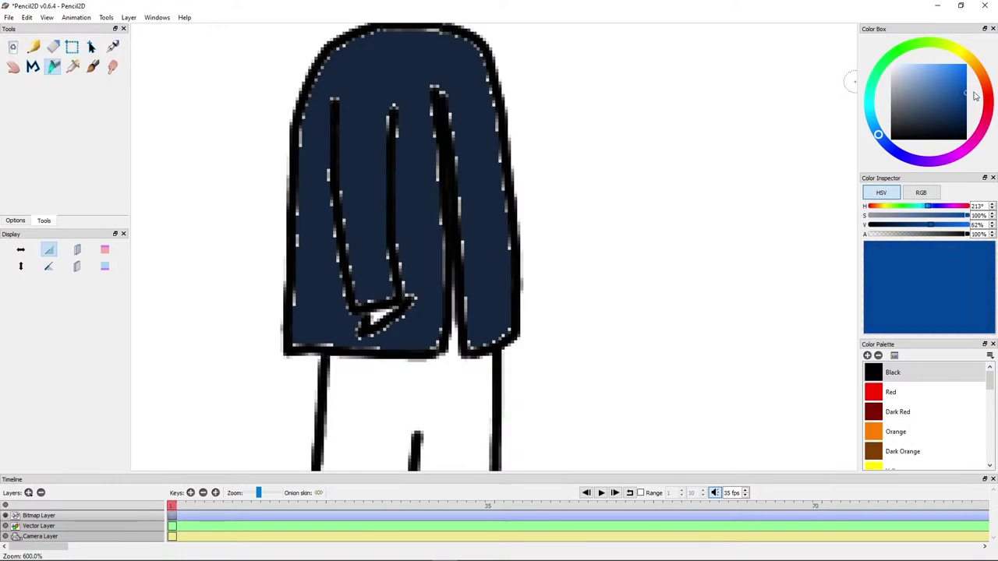
click(34, 46)
scroll(357, 190, up, 2)
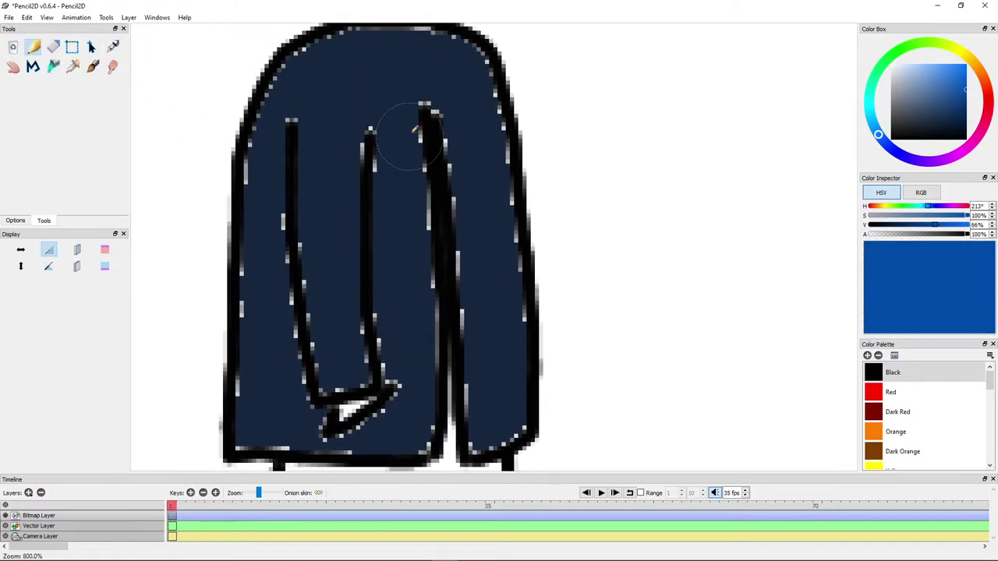
mouse_move(417, 109)
mouse_down()
mouse_move(423, 195)
mouse_move(415, 96)
mouse_up()
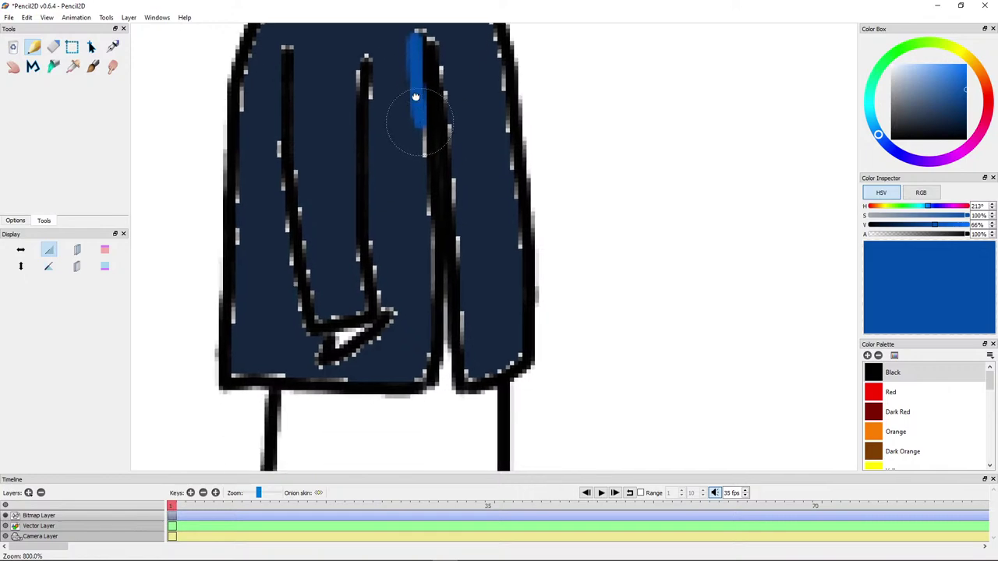
mouse_move(414, 55)
mouse_down()
mouse_move(422, 304)
mouse_move(394, 321)
mouse_move(222, 320)
mouse_up()
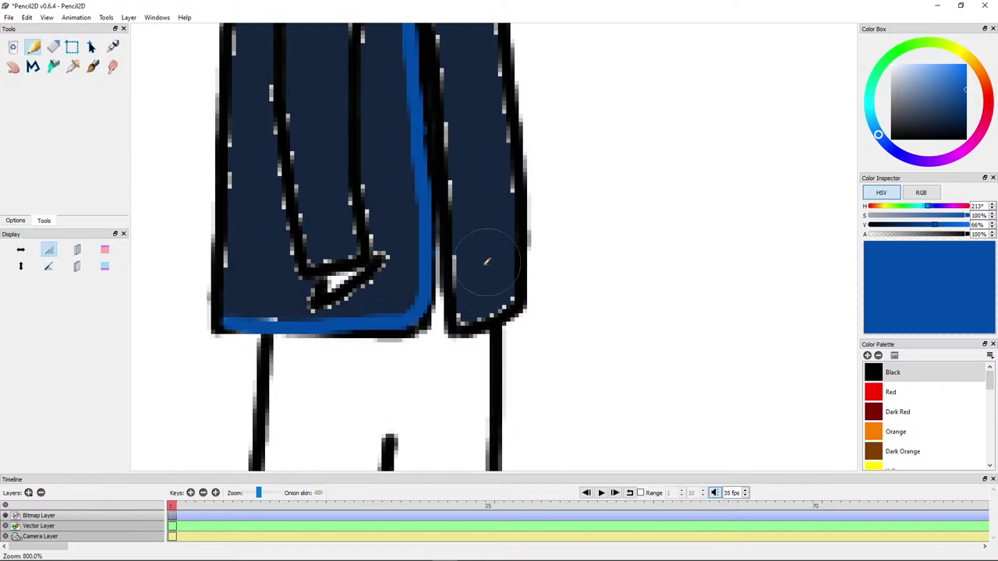
drag(487, 262, 426, 340)
mouse_move(354, 68)
mouse_down()
mouse_move(363, 52)
mouse_move(377, 91)
mouse_move(400, 392)
mouse_move(415, 399)
mouse_move(453, 379)
mouse_up()
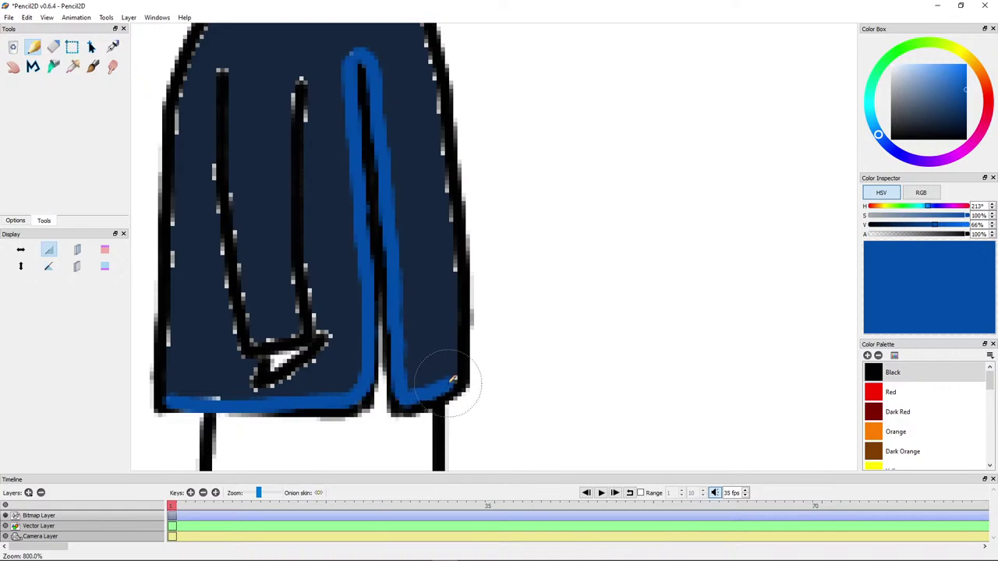
scroll(405, 343, up, 3)
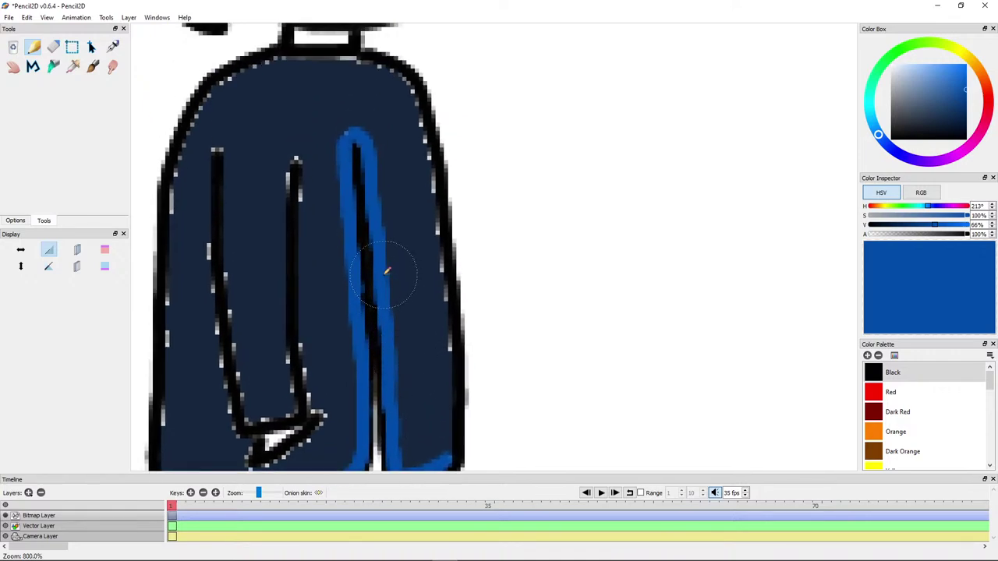
scroll(375, 207, down, 2)
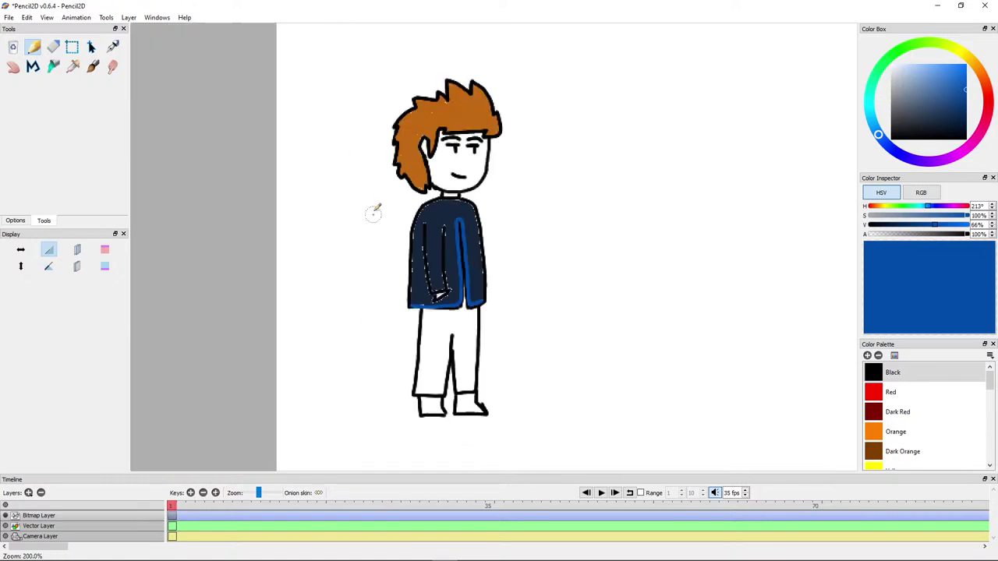
scroll(375, 206, down, 1)
scroll(377, 207, up, 1)
scroll(377, 206, up, 1)
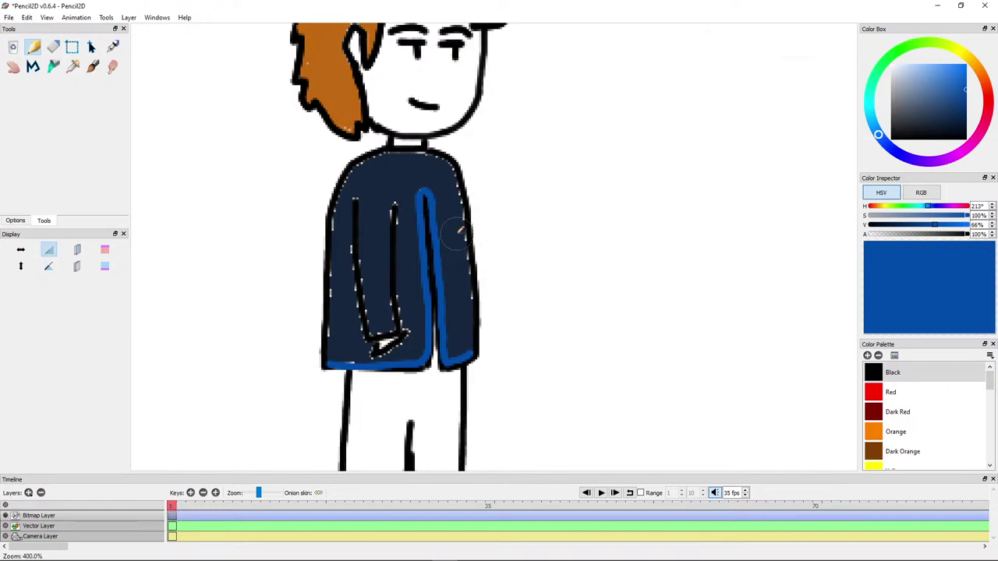
drag(394, 178, 430, 232)
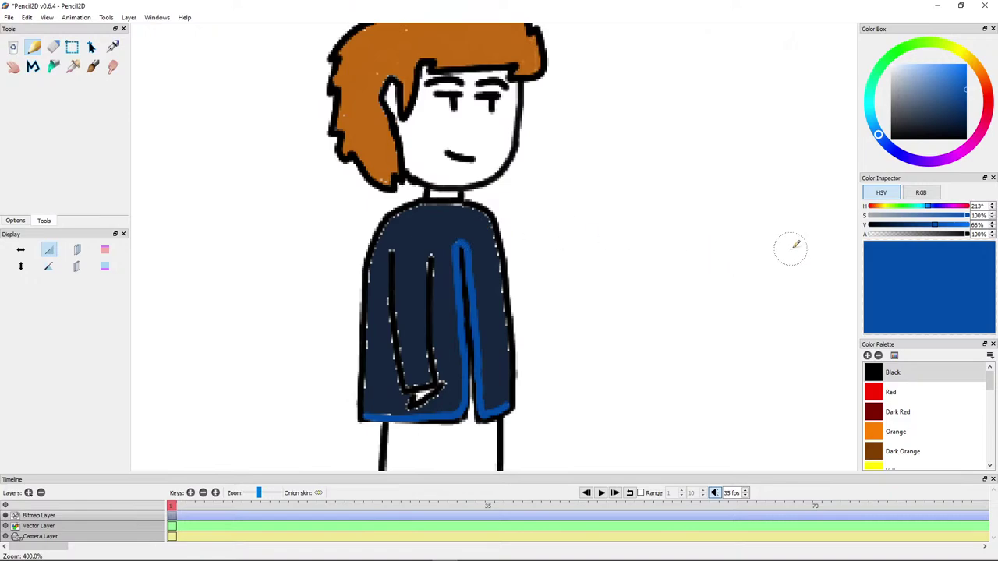
scroll(445, 316, down, 3)
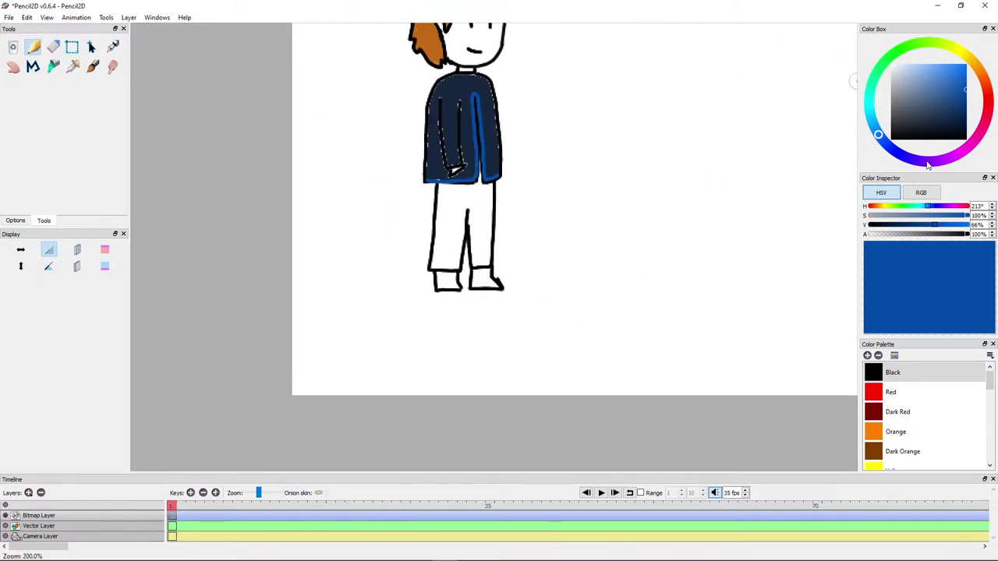
Step: Set the color to dark purple (hue 292°, saturation 97%, value 26%) and paint the soles of both shoes with the Pencil
click(983, 71)
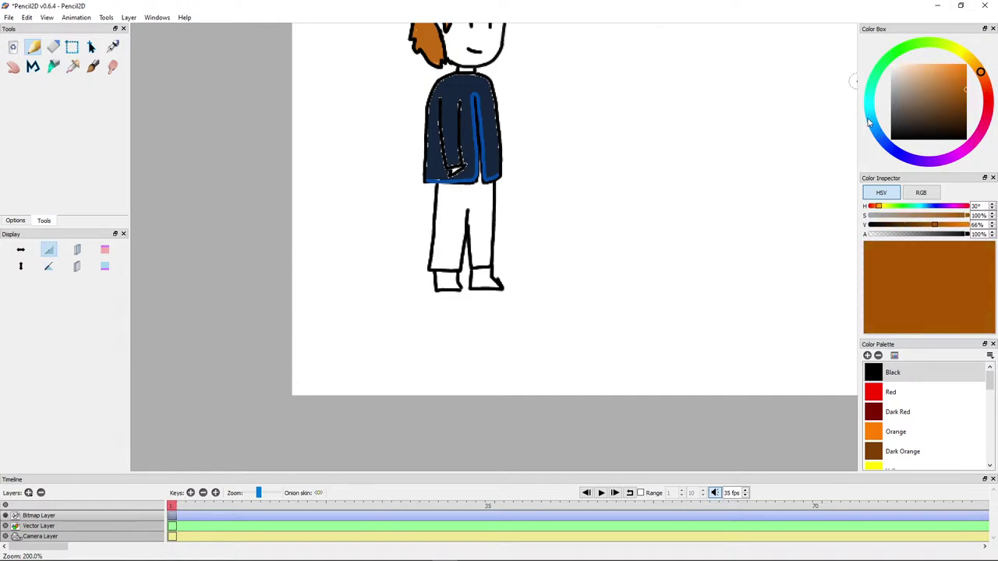
click(952, 158)
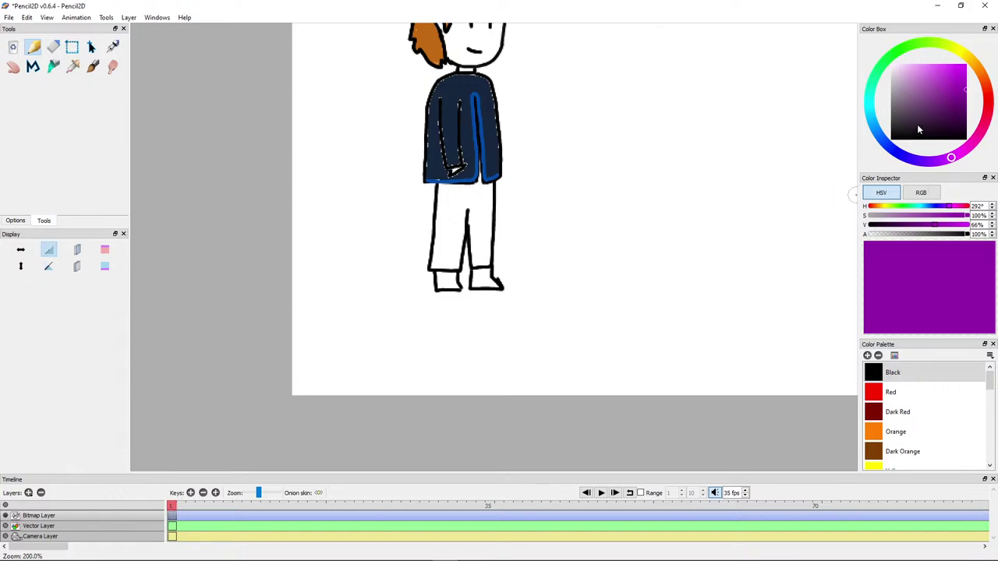
drag(918, 130, 963, 119)
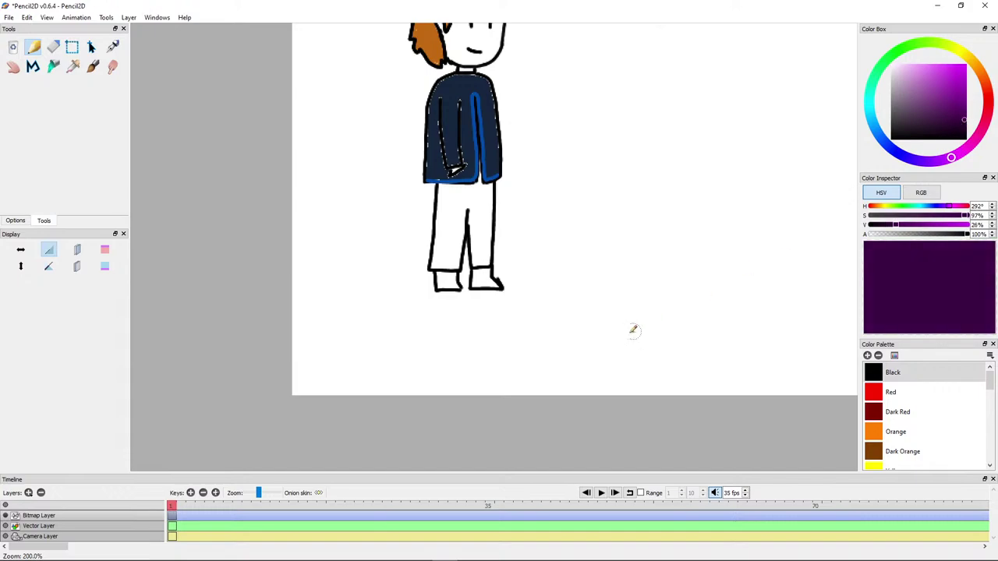
scroll(633, 330, up, 2)
scroll(329, 289, up, 2)
scroll(265, 295, up, 2)
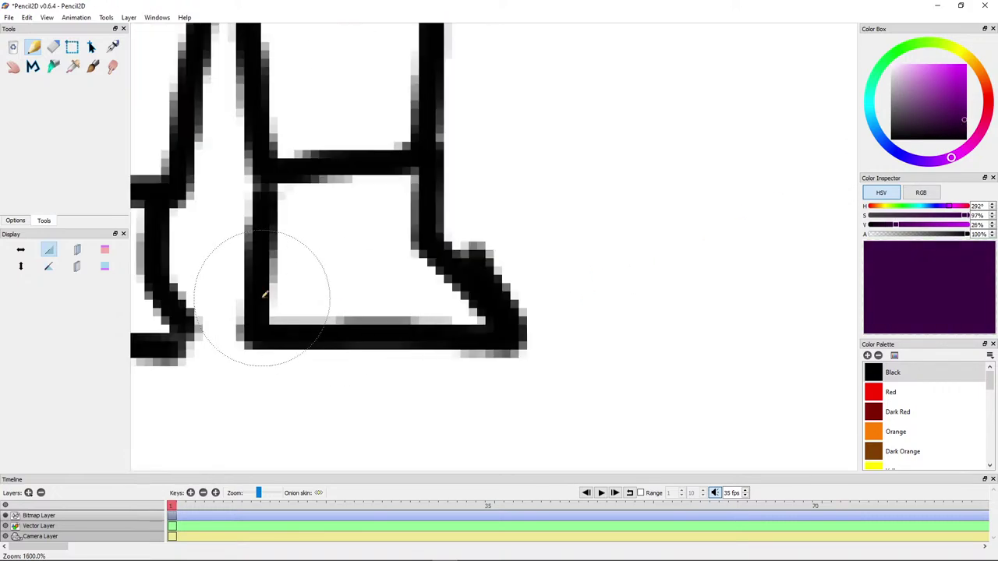
drag(262, 298, 465, 297)
drag(346, 305, 709, 270)
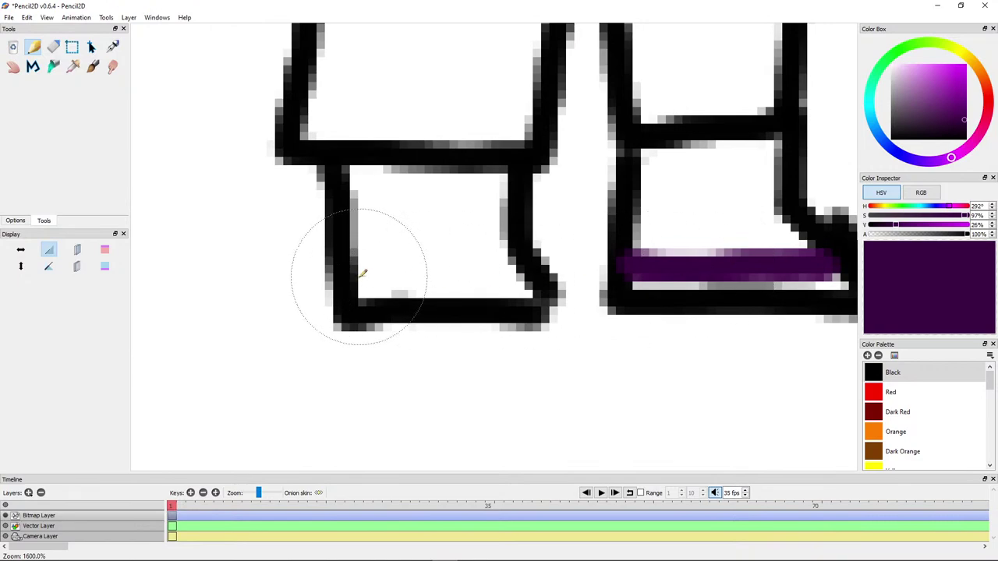
mouse_move(361, 273)
mouse_down()
mouse_move(462, 263)
mouse_move(517, 273)
mouse_move(519, 283)
mouse_move(376, 291)
mouse_move(529, 293)
mouse_up()
mouse_move(643, 292)
mouse_down()
mouse_move(555, 296)
mouse_move(748, 281)
mouse_up()
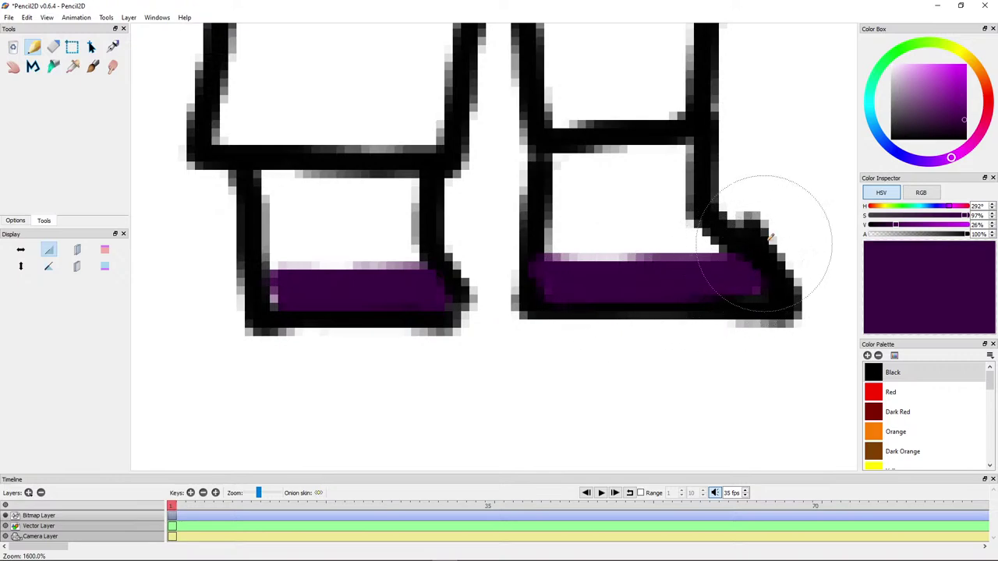
Step: Fill the white upper part of both shoes with black using the Bucket
click(53, 67)
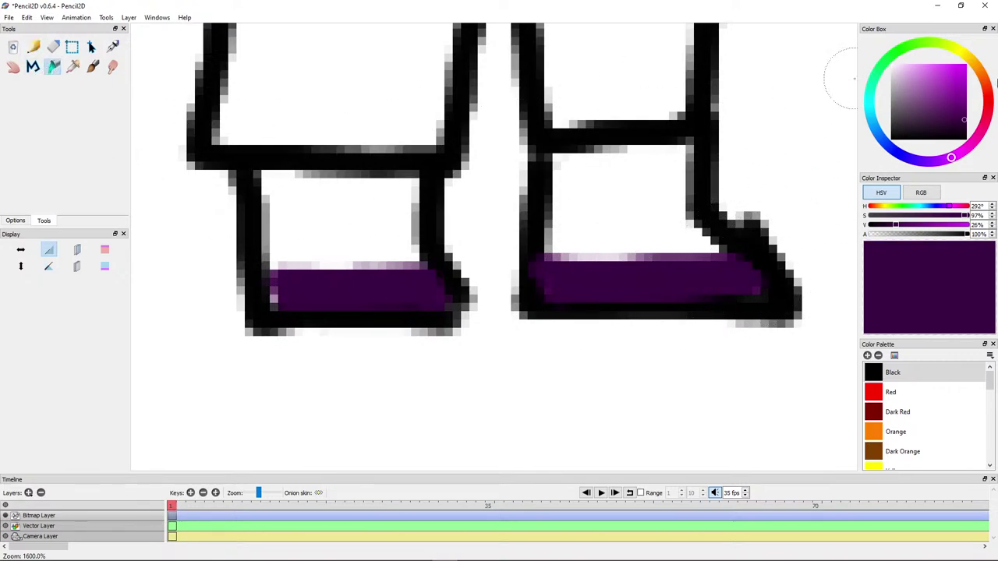
click(932, 137)
click(632, 190)
click(402, 198)
scroll(433, 192, down, 5)
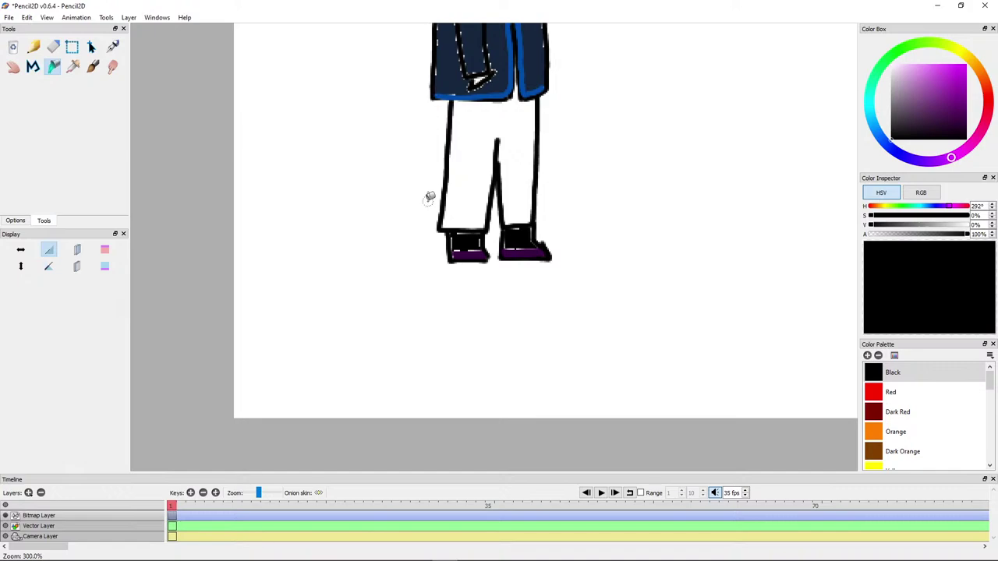
Step: Fill the trousers with deep blue (hue 240°, saturation 100%, value 33%) using the Bucket
scroll(505, 234, up, 2)
scroll(508, 173, down, 2)
scroll(509, 173, down, 1)
scroll(499, 189, down, 3)
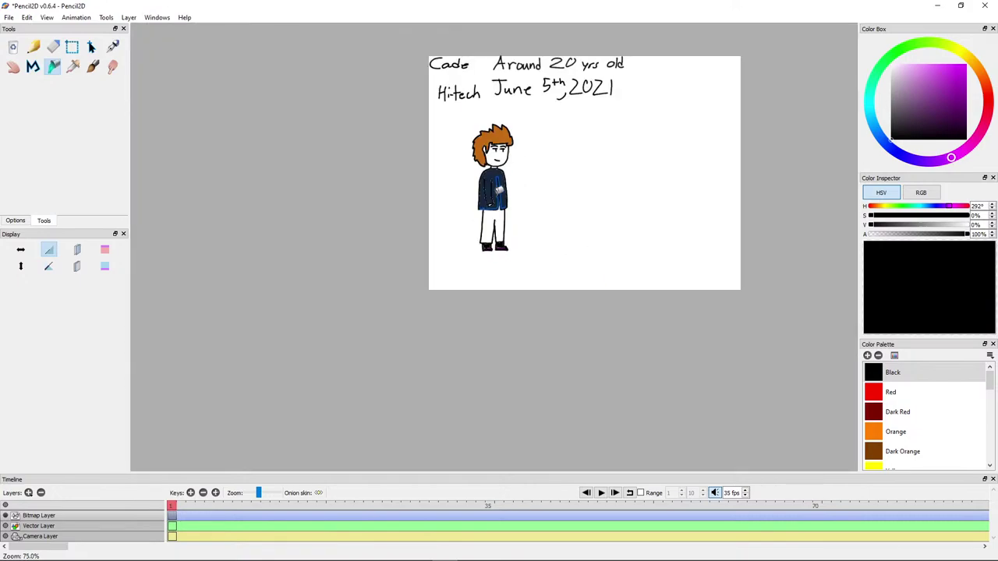
scroll(498, 189, up, 6)
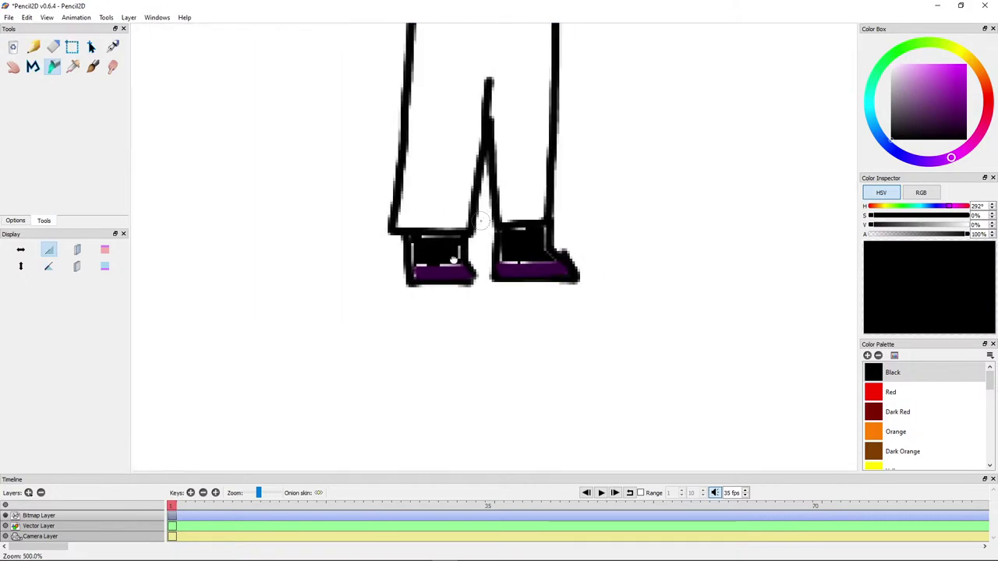
drag(376, 282, 403, 328)
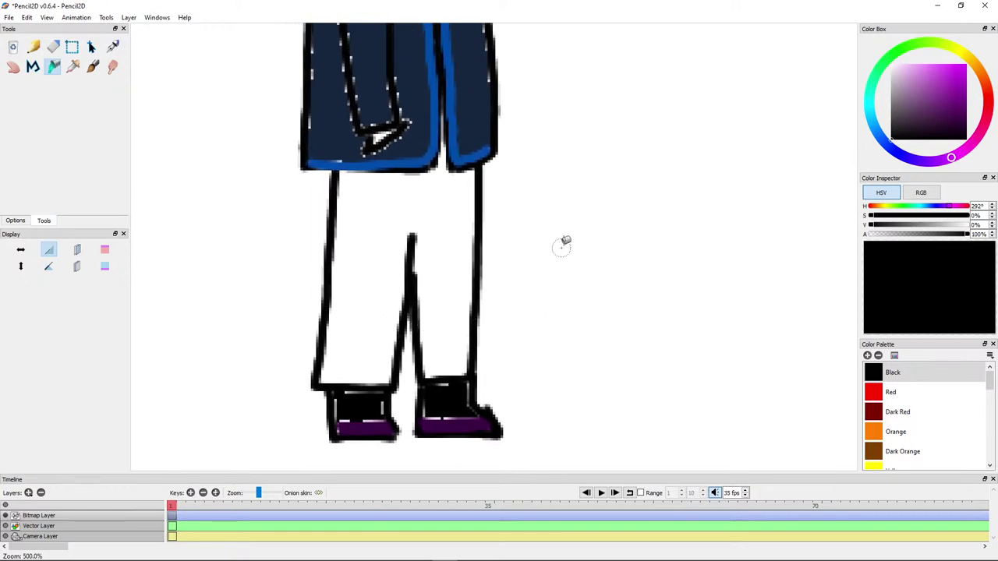
click(901, 154)
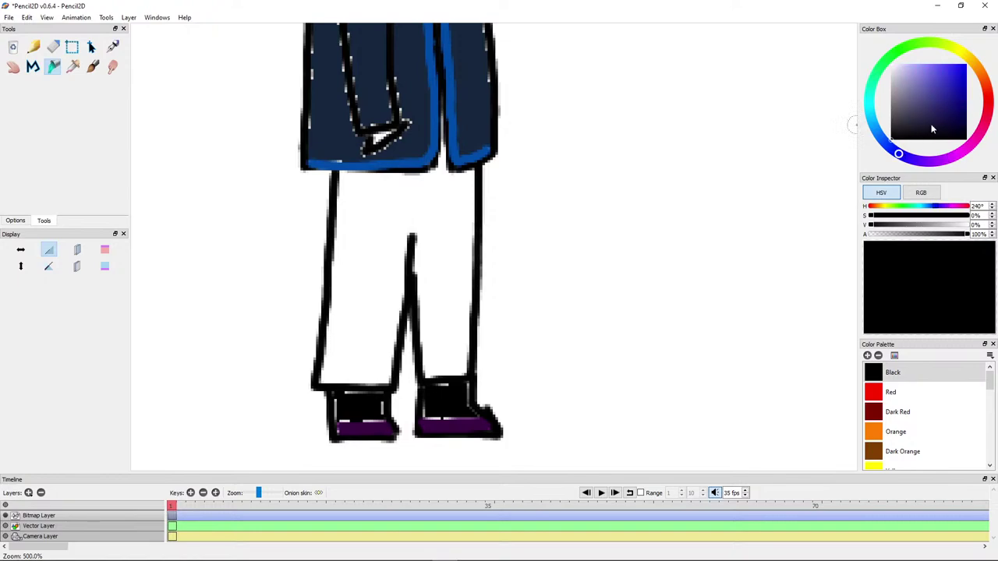
drag(934, 119, 967, 116)
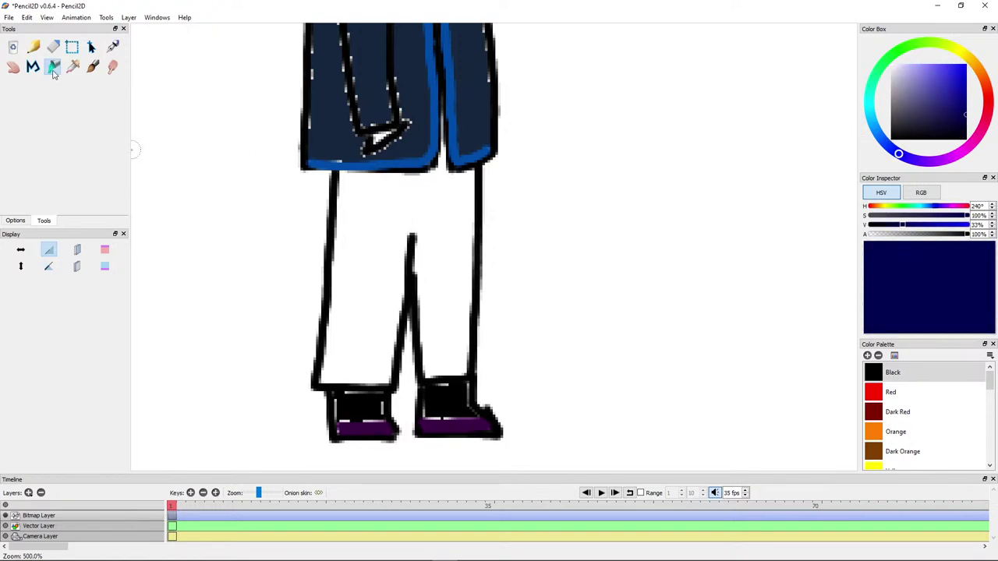
click(53, 69)
click(369, 207)
scroll(369, 207, down, 4)
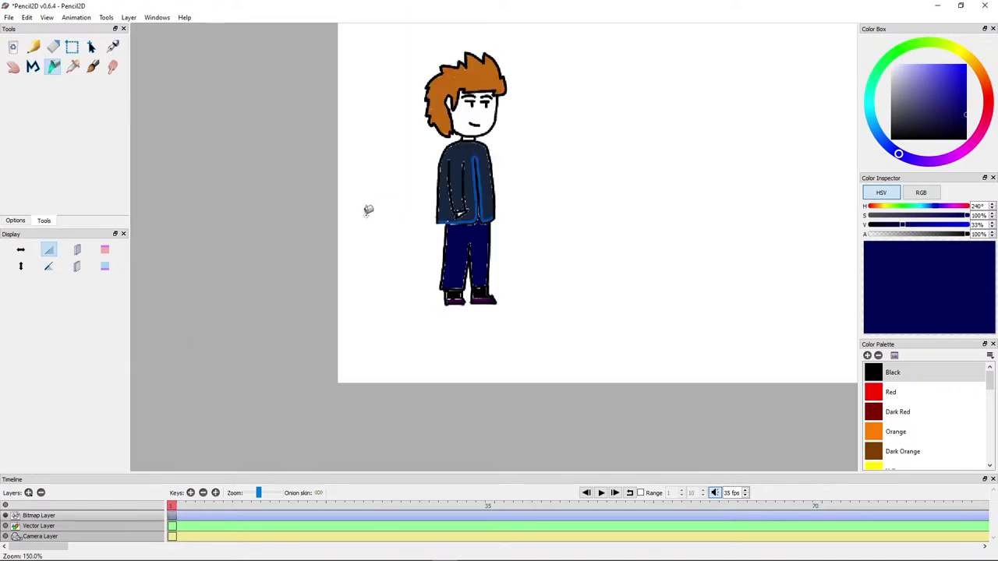
Step: Recolor the trousers with a muted indigo (hue 230°, saturation 56%, value 25%)
click(890, 150)
mouse_move(963, 115)
mouse_down()
mouse_move(928, 129)
mouse_move(933, 121)
mouse_up()
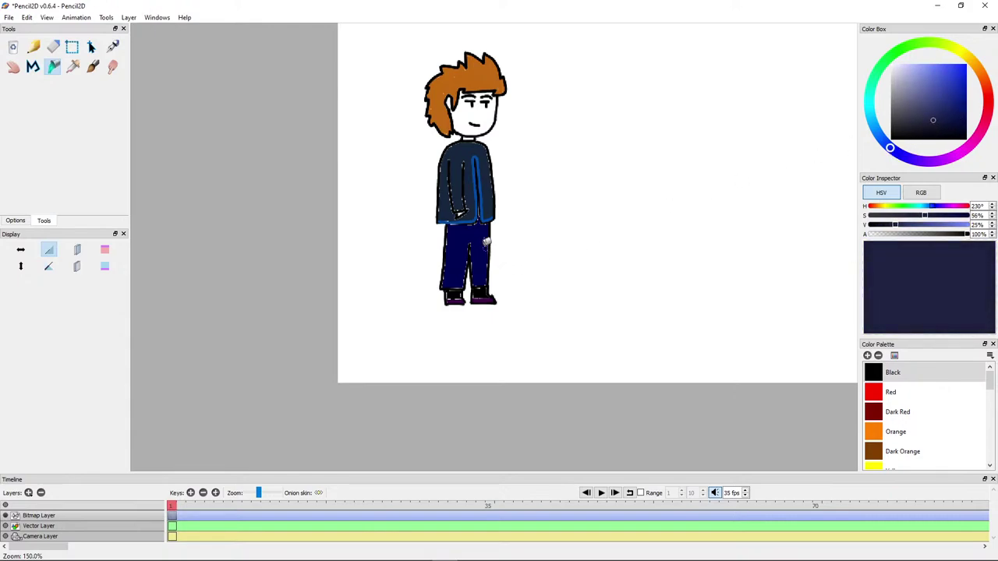
click(484, 248)
scroll(487, 245, up, 3)
scroll(488, 243, up, 2)
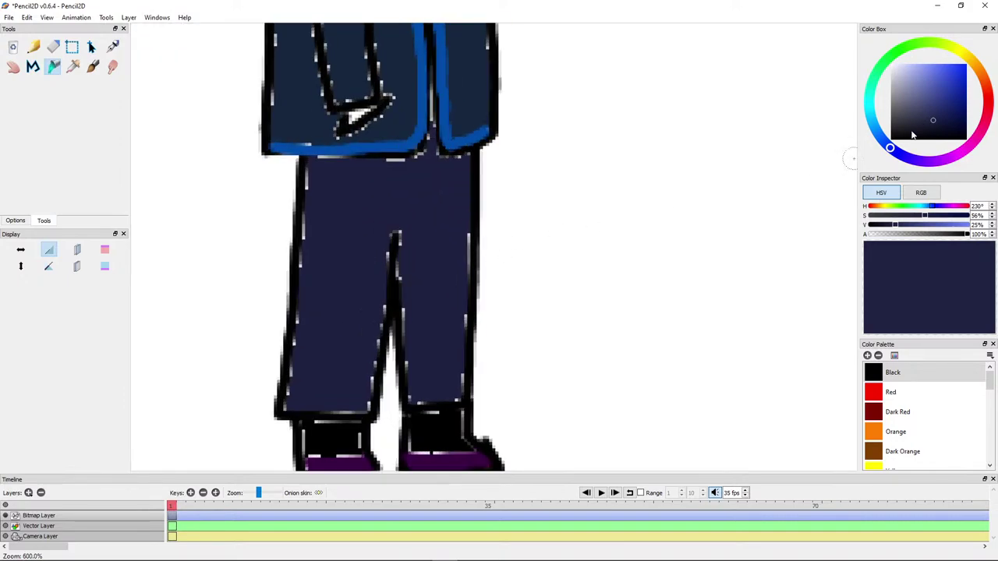
Step: Refill the trousers with a very dark navy (hue 216°, saturation 80%, value 18%)
click(879, 137)
click(951, 126)
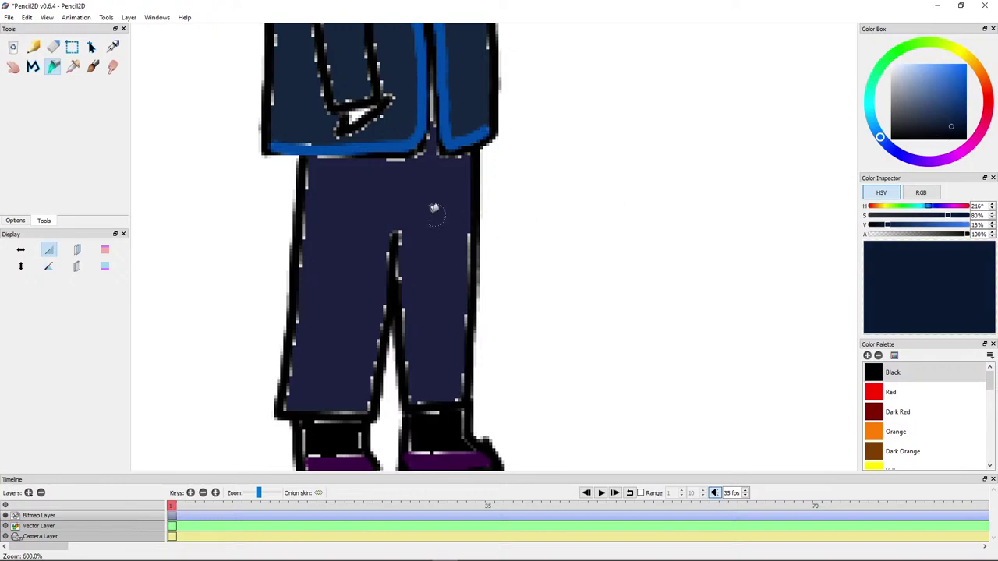
click(434, 208)
Step: Change the trousers' fill to a lighter blue (hue 208°, saturation 88%, value 39%) and check it against the jacket
click(876, 130)
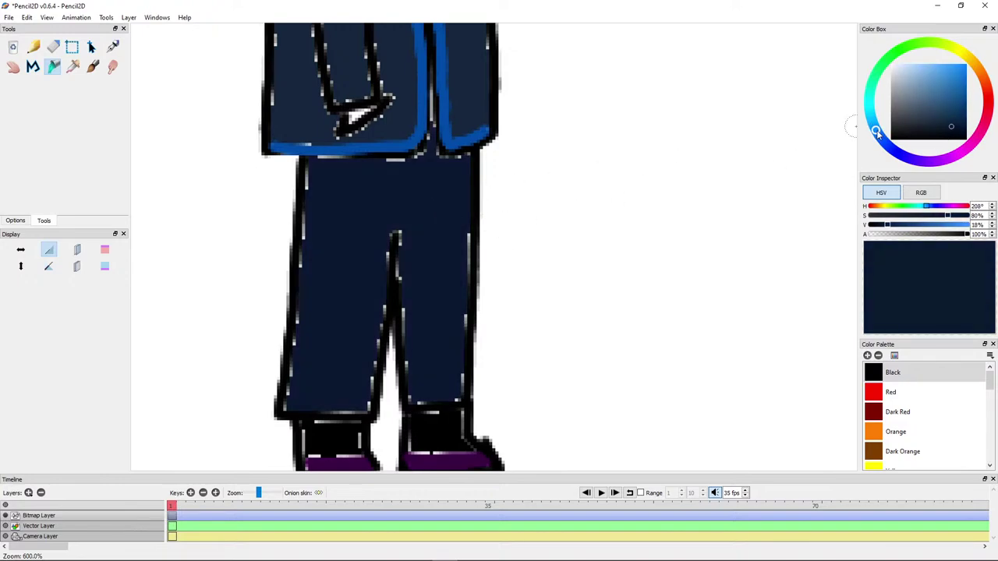
click(956, 109)
click(452, 212)
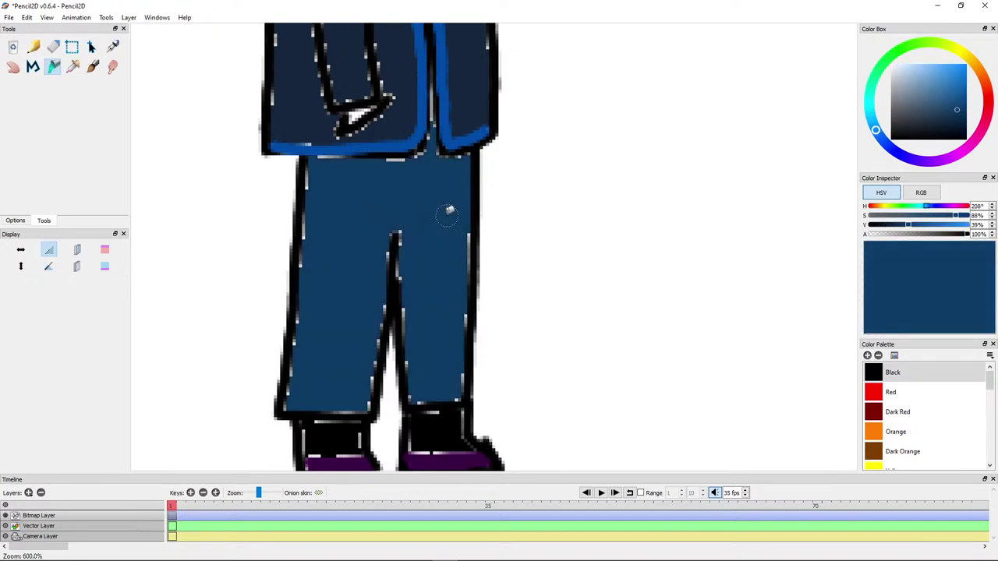
key(ctrl+Down)
key(ctrl+Down)
key(ctrl+Down)
key(ctrl+Down)
key(ctrl+Up)
key(ctrl+Up)
key(ctrl+Up)
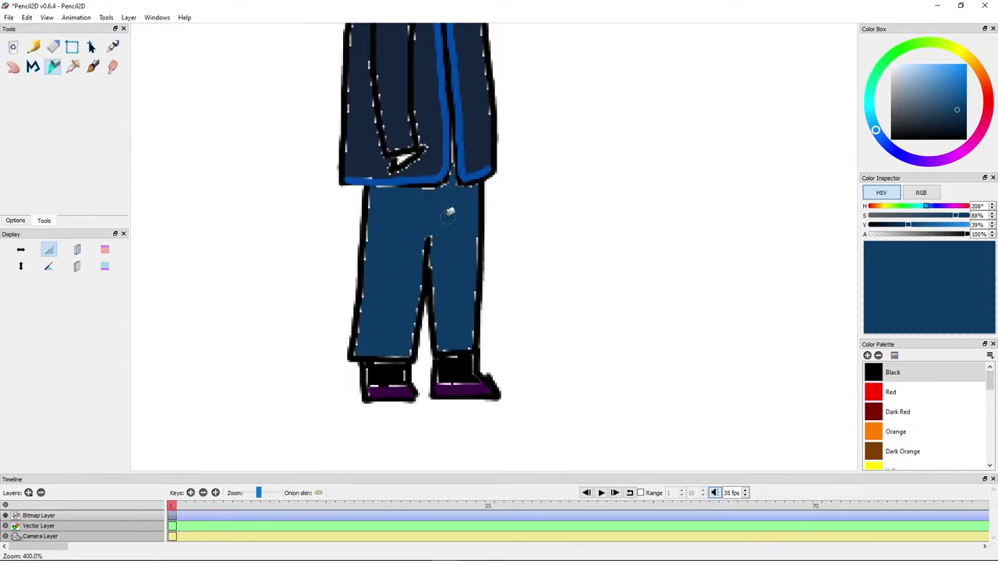
key(ctrl+Down)
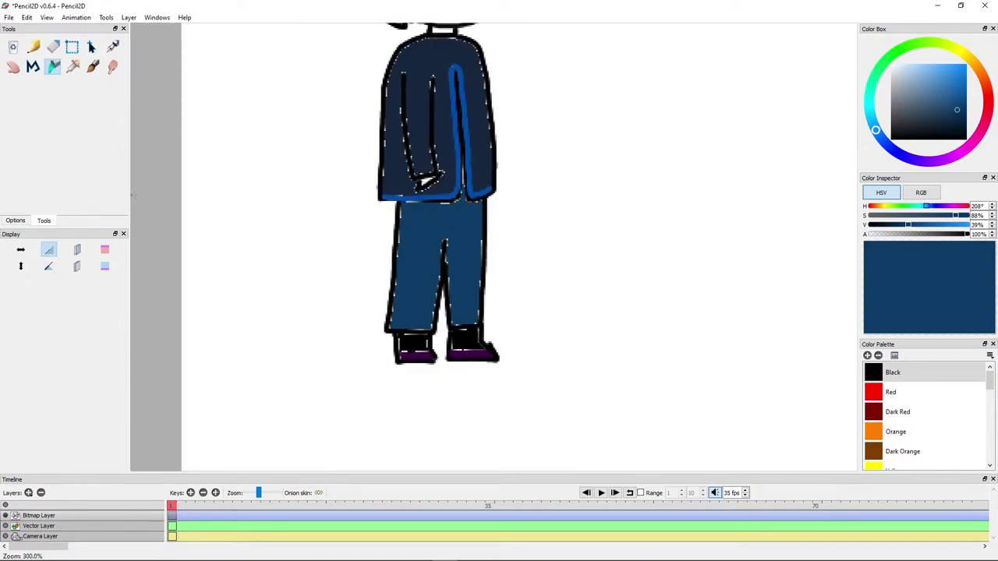
Step: Switch to Chrome's image results for "blue pokemon lets go" and enlarge the full-body drawing of the three trainers
key(ctrl+s)
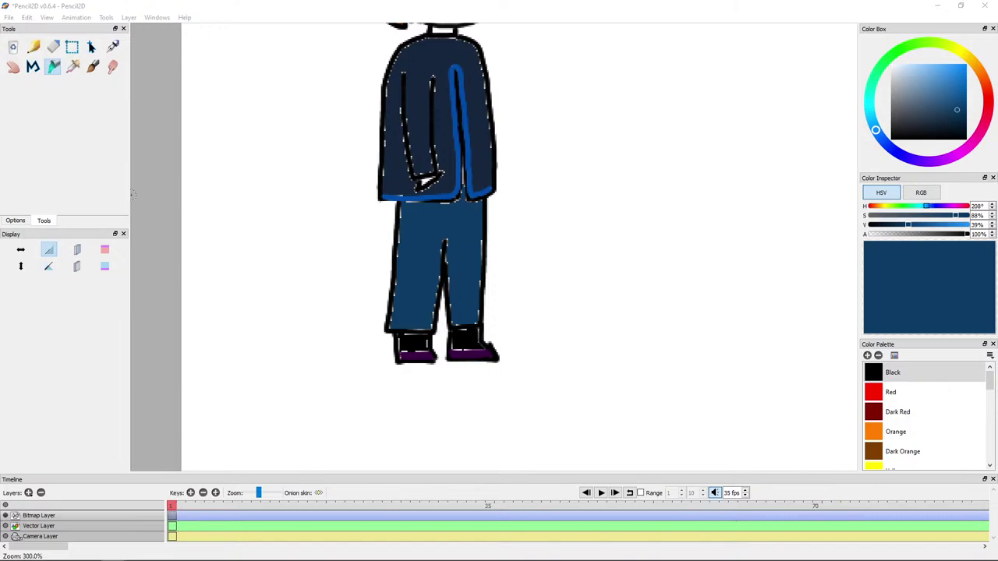
mouse_move(0, 47)
mouse_down()
mouse_move(0, 23)
mouse_move(454, 4)
mouse_move(450, 22)
mouse_move(449, 0)
mouse_up()
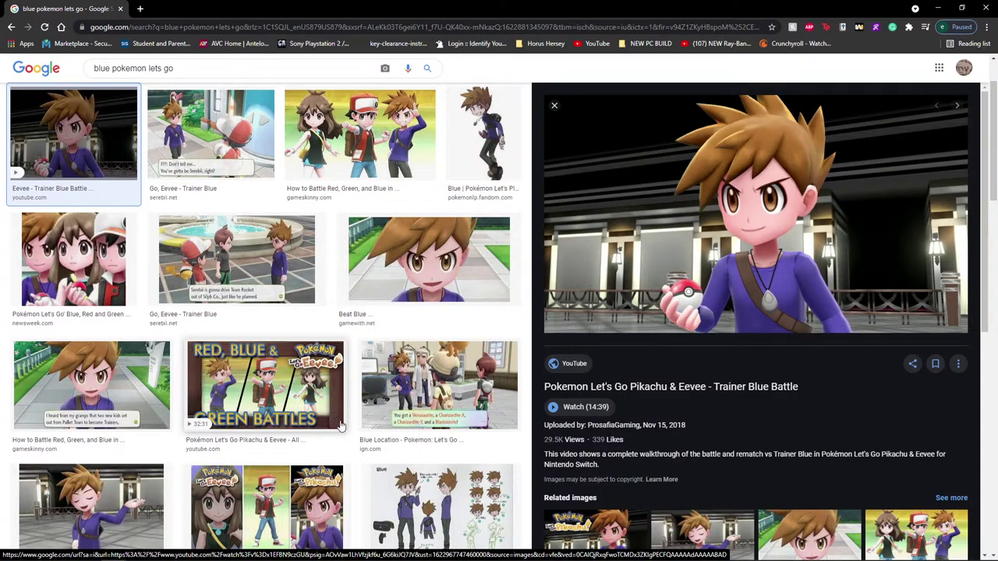
scroll(288, 404, down, 2)
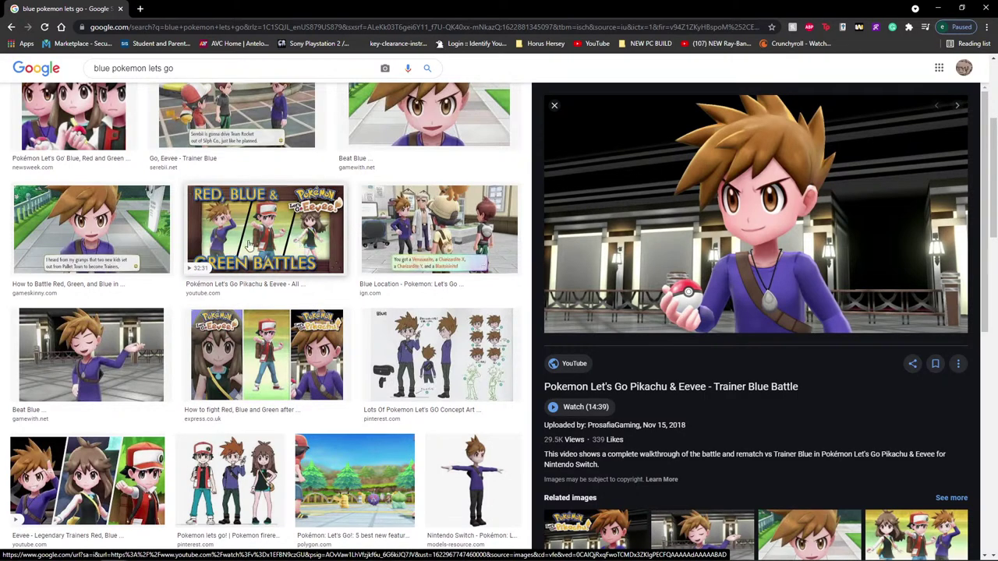
scroll(265, 257, up, 1)
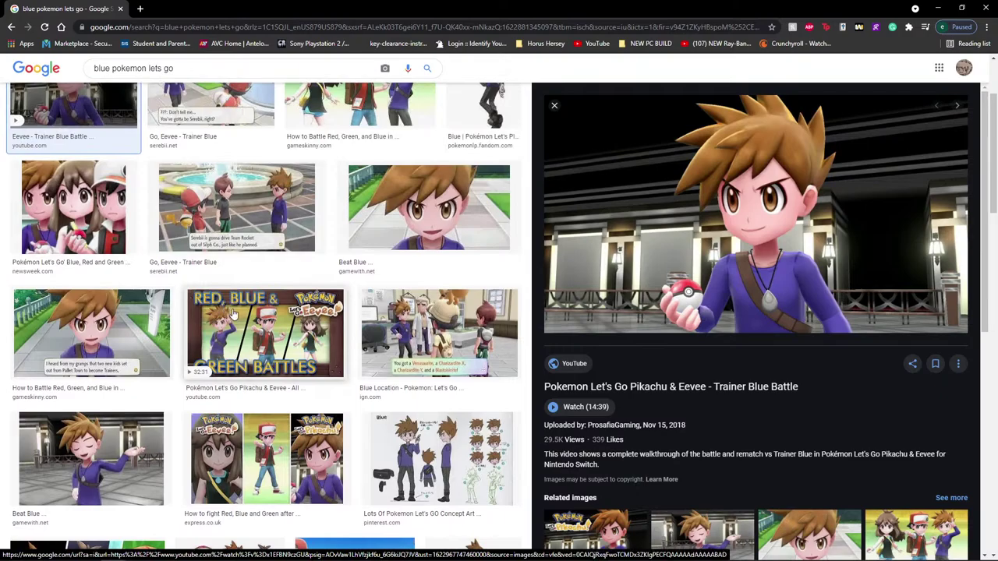
scroll(265, 336, down, 3)
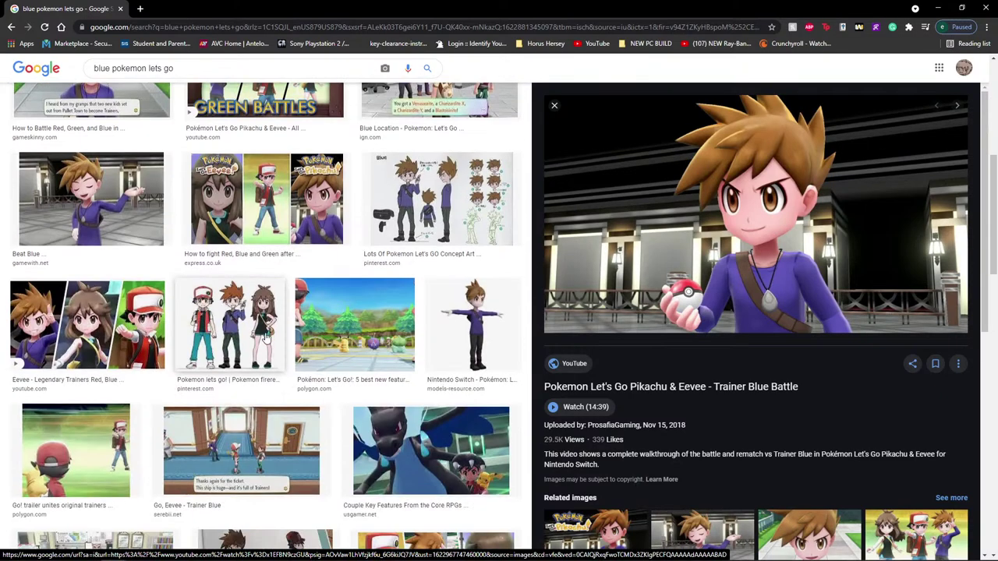
click(265, 335)
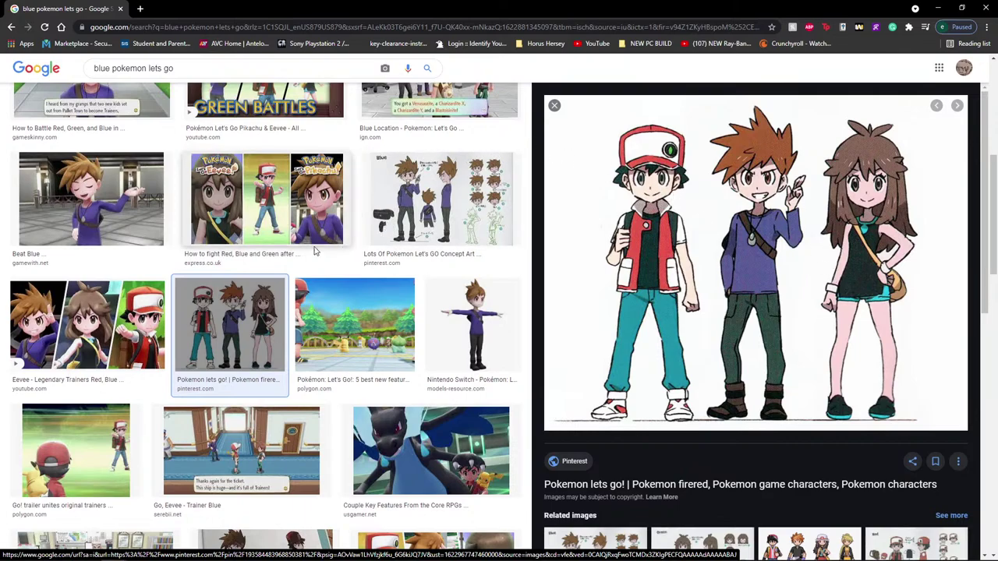
scroll(316, 261, up, 2)
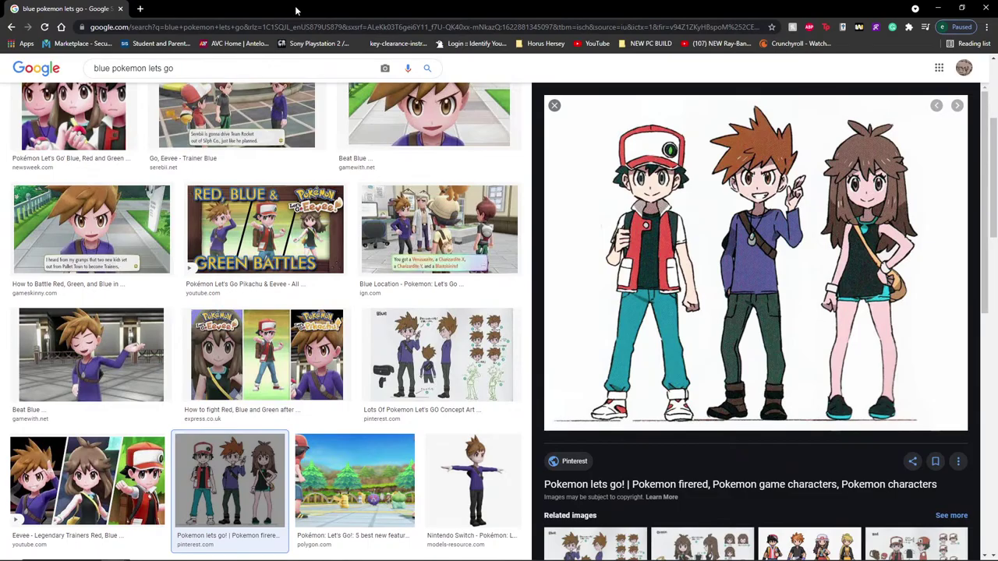
Step: Move the browser window out of the way, return to Pencil2D and view the whole colored character
mouse_move(327, 7)
mouse_down()
mouse_move(234, 77)
mouse_move(95, 60)
mouse_move(113, 60)
mouse_up()
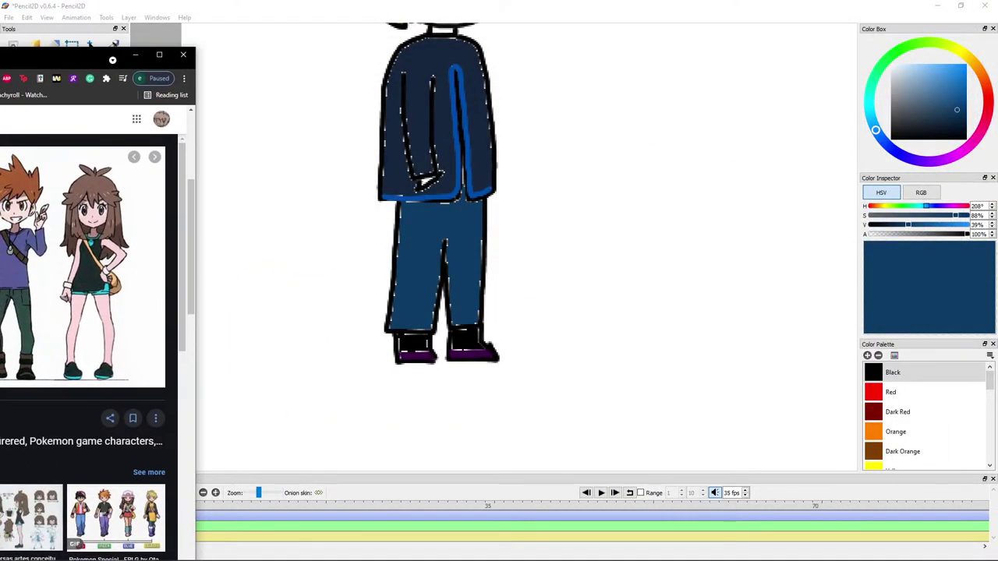
drag(112, 60, 293, 55)
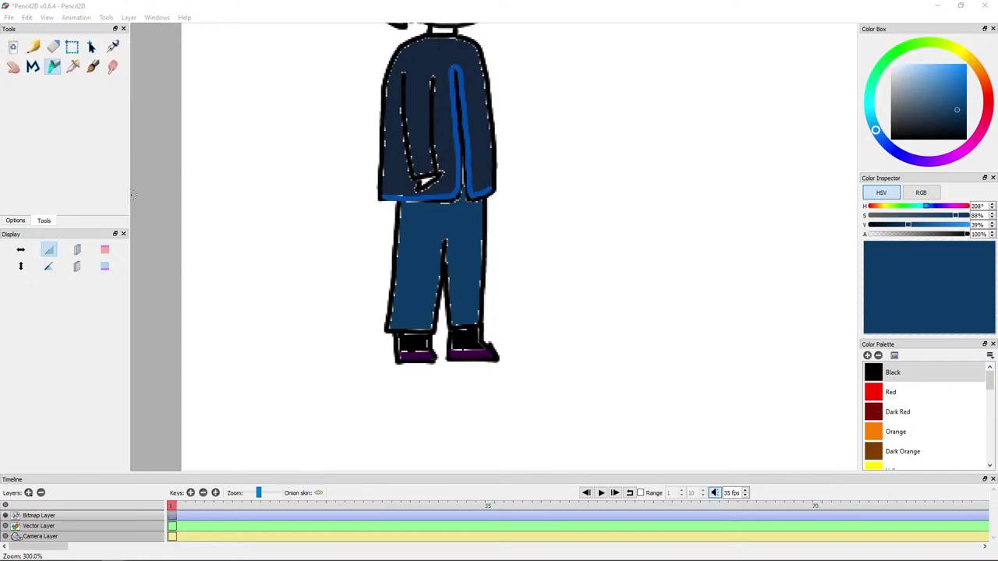
scroll(657, 258, down, 5)
scroll(646, 258, up, 2)
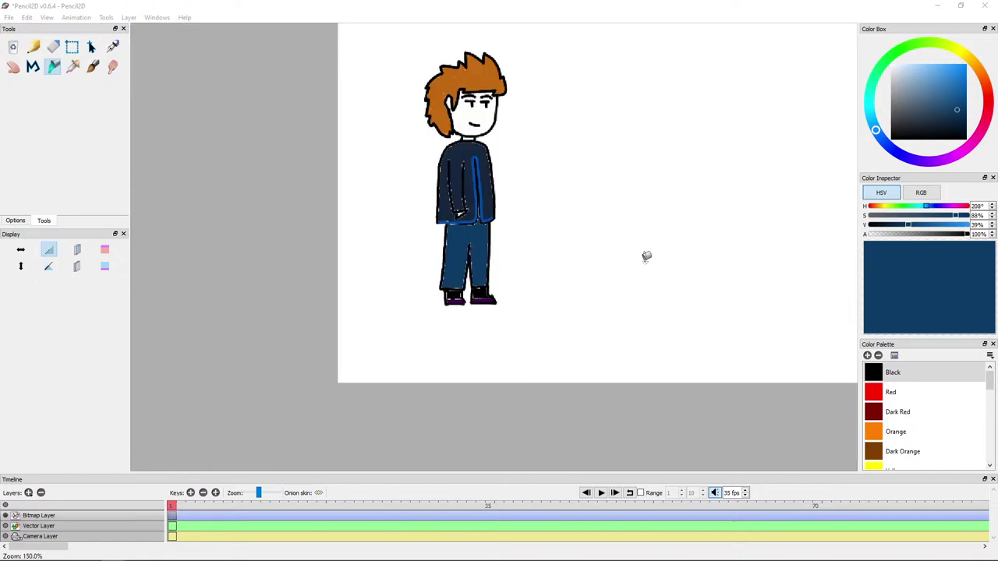
drag(584, 247, 577, 261)
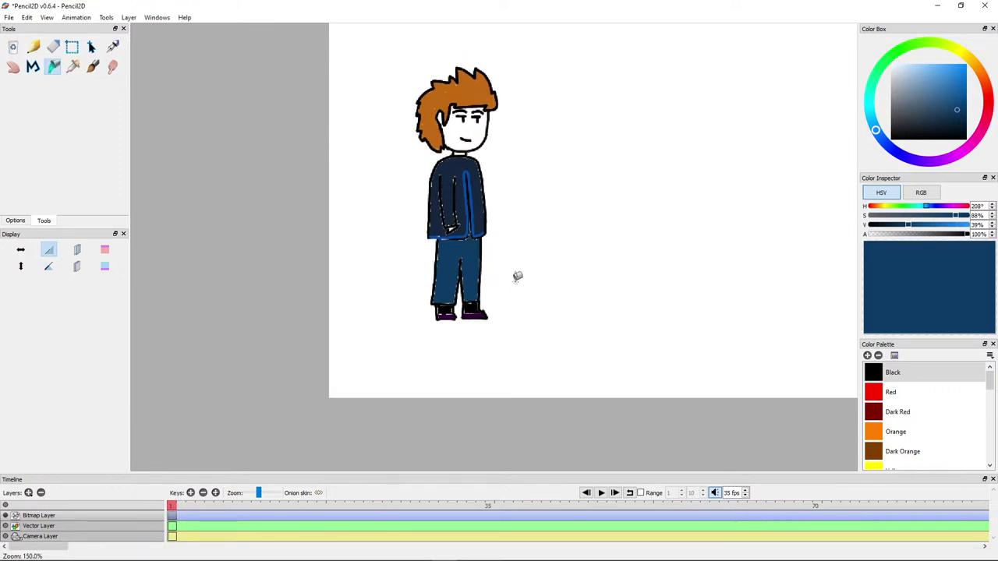
Step: Switch to the Pencil tool and set the drawing color to black (saturation 0%, value 0%)
drag(518, 276, 492, 465)
scroll(507, 283, up, 2)
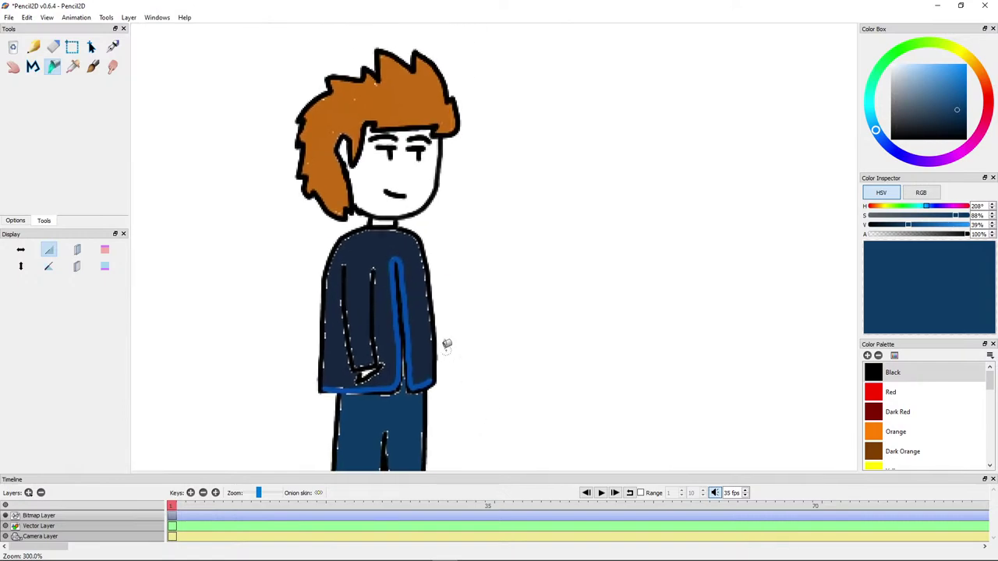
drag(445, 348, 446, 381)
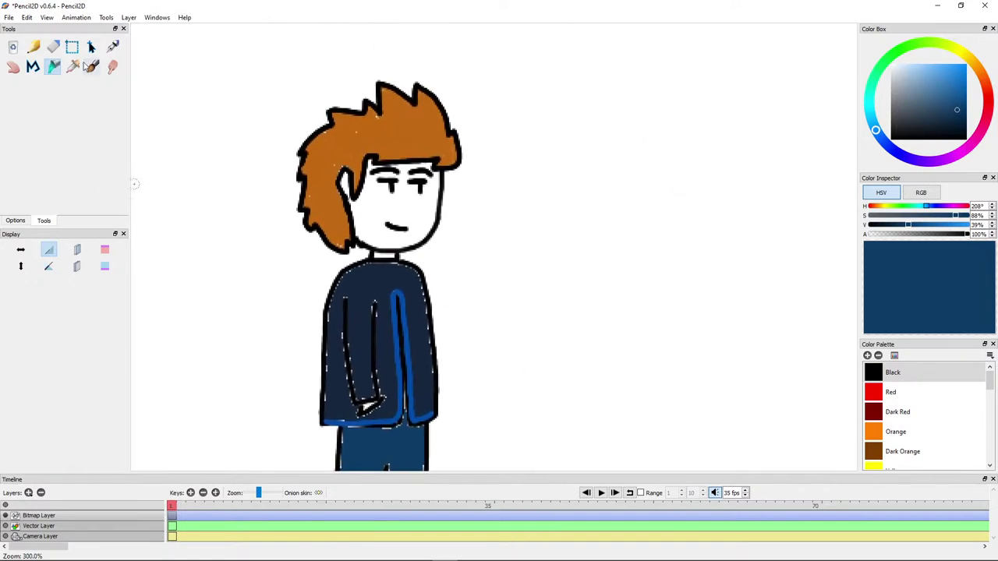
click(33, 47)
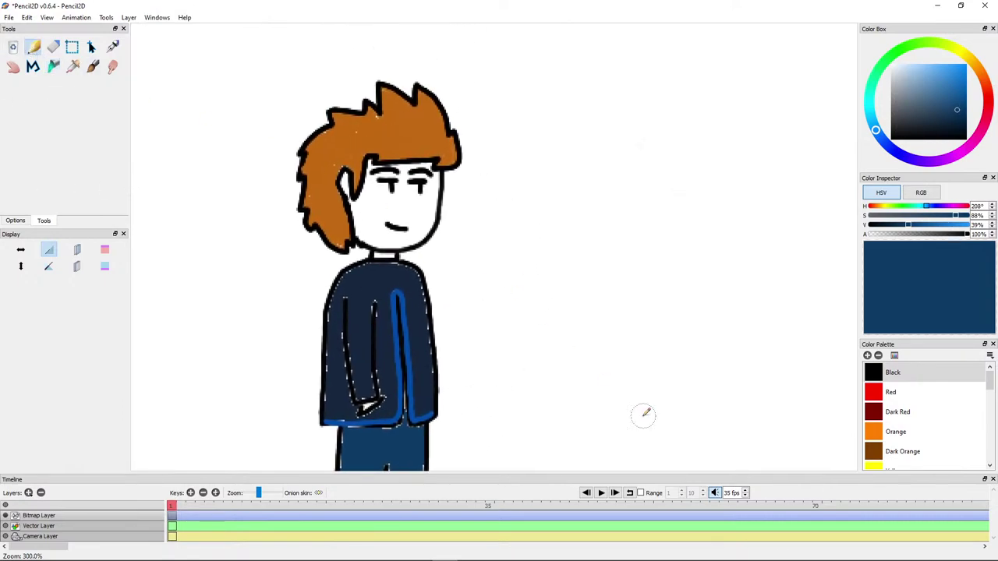
click(916, 143)
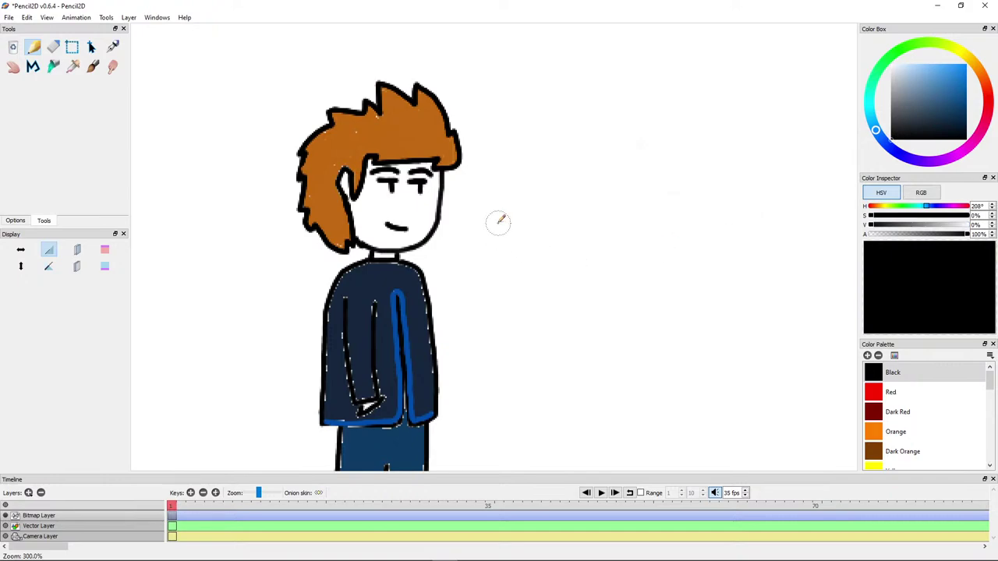
Step: Examine the colored character closely from the hair and face down to the jacket, trousers and shoes
scroll(512, 222, up, 2)
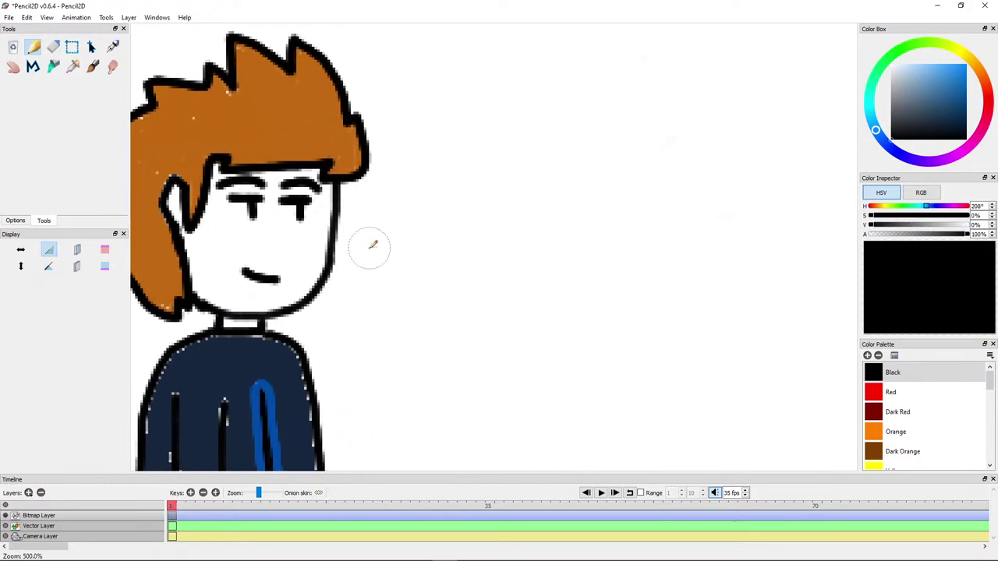
drag(369, 248, 392, 223)
drag(273, 207, 530, 229)
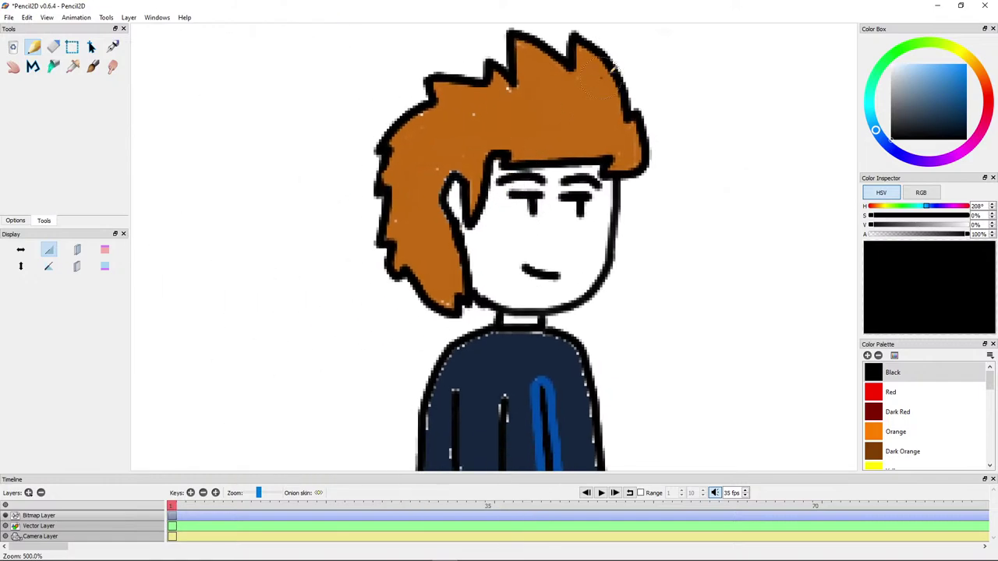
scroll(592, 78, up, 2)
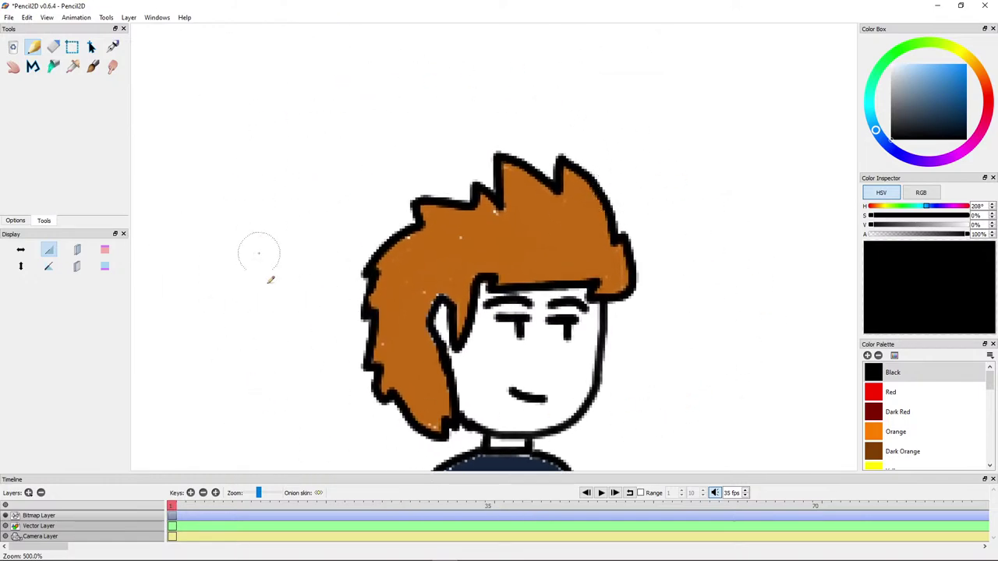
scroll(606, 392, down, 5)
scroll(608, 379, up, 2)
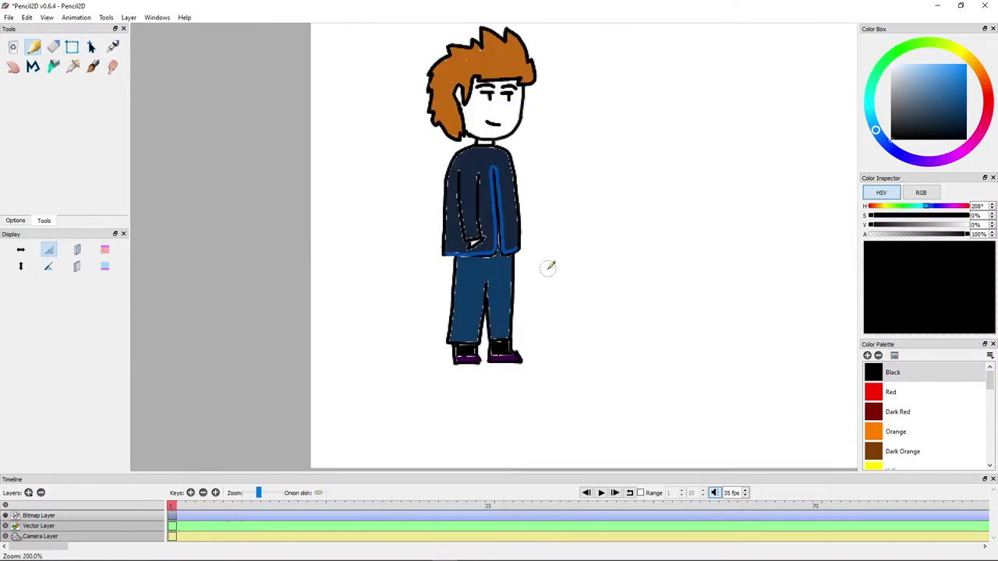
scroll(549, 266, up, 2)
scroll(546, 261, down, 2)
scroll(489, 195, up, 1)
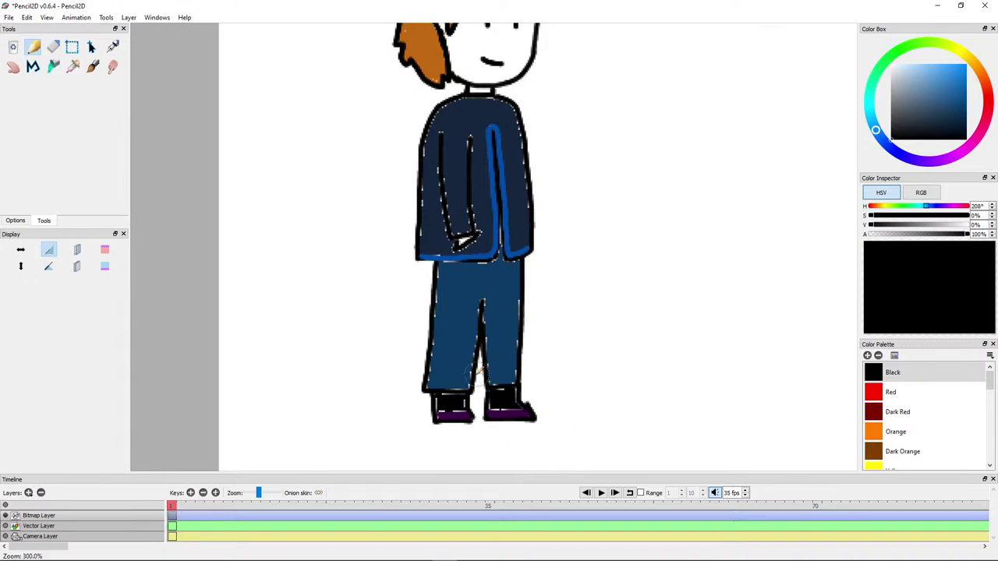
scroll(470, 239, down, 2)
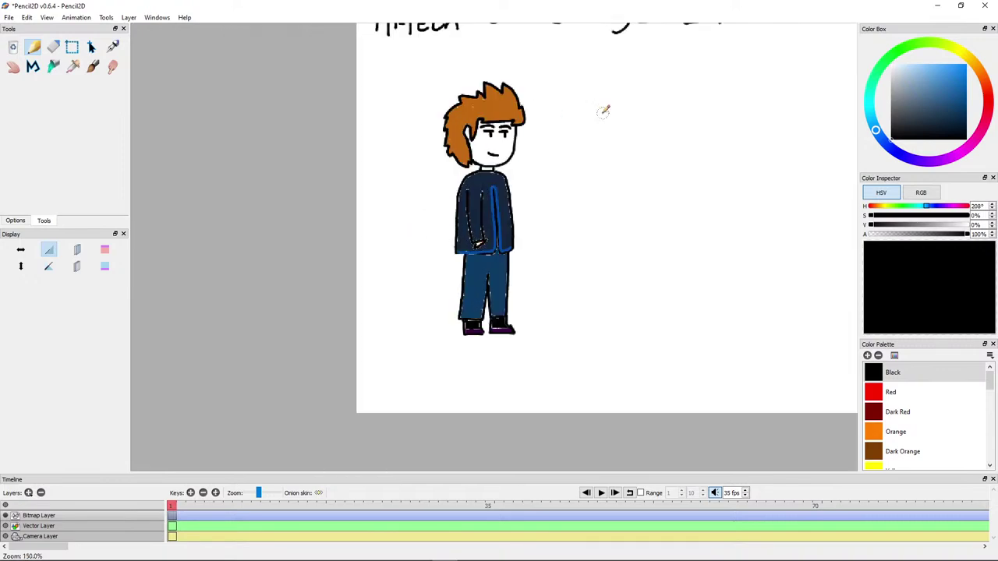
Step: Sketch a spiky black hair outline in the blank area beside the finished character's head
scroll(582, 152, up, 2)
drag(532, 68, 423, 392)
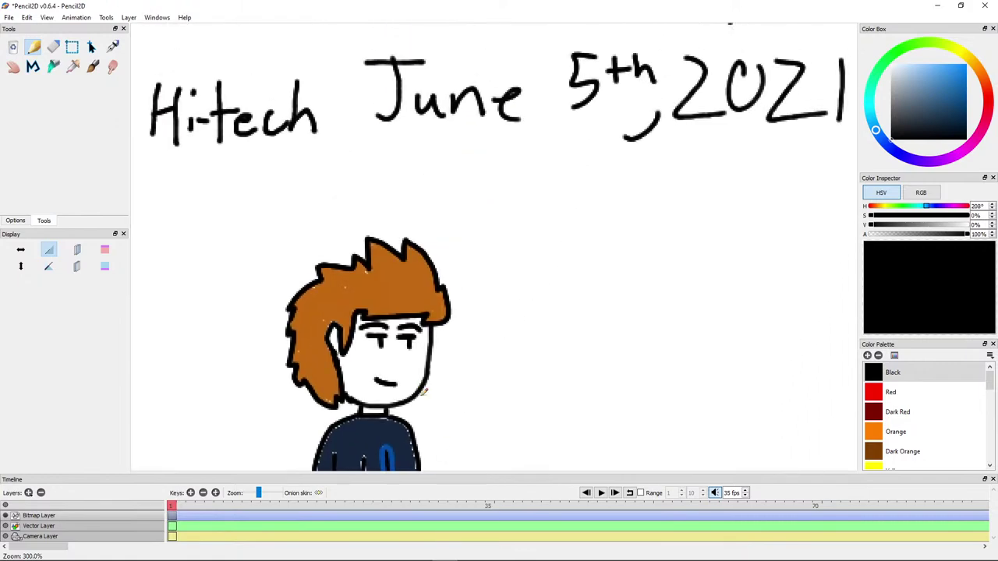
scroll(493, 312, up, 2)
mouse_move(611, 308)
mouse_down()
mouse_move(661, 240)
mouse_move(639, 244)
mouse_move(676, 211)
mouse_move(753, 190)
mouse_move(751, 172)
mouse_move(825, 223)
mouse_move(841, 248)
mouse_up()
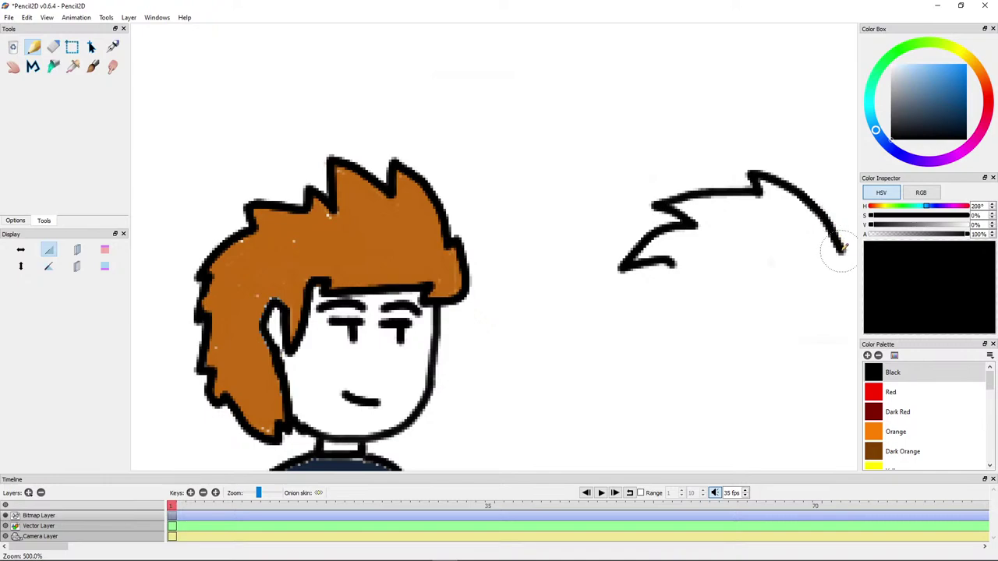
Step: Erase the partial hair outline beside the character, leaving the colored figure untouched
drag(745, 271, 639, 173)
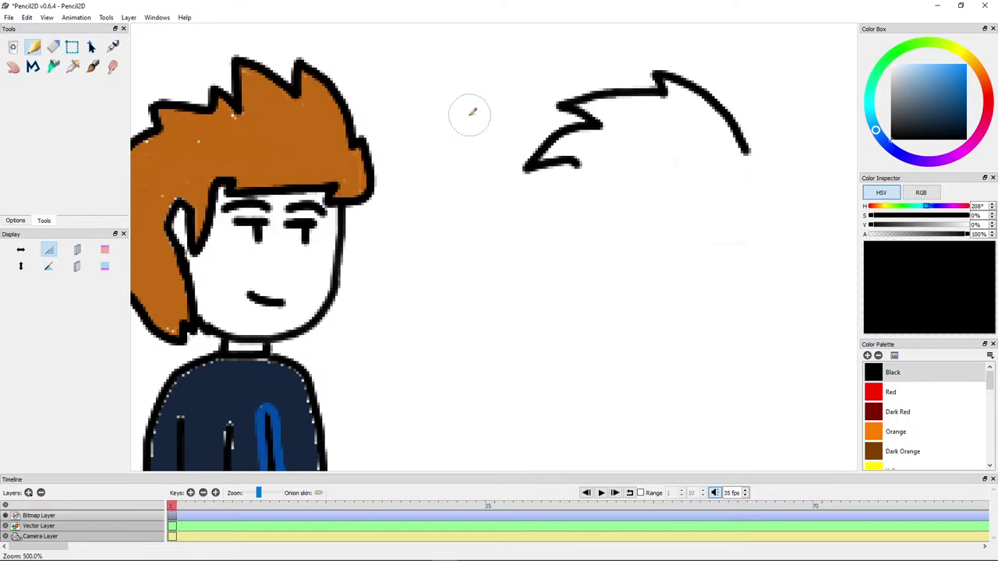
click(52, 46)
mouse_move(598, 180)
mouse_down()
mouse_move(600, 124)
mouse_move(588, 124)
mouse_move(620, 90)
mouse_move(594, 84)
mouse_move(585, 88)
mouse_move(674, 97)
mouse_move(802, 180)
mouse_move(694, 82)
mouse_move(715, 85)
mouse_move(733, 198)
mouse_up()
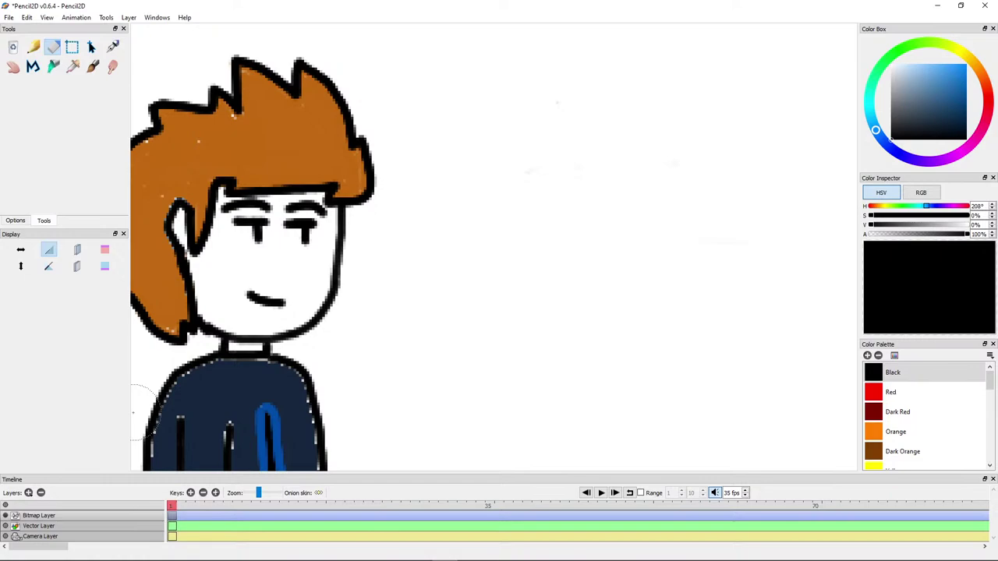
Step: View the whole page with the notes and the full character at 100% zoom
key(alt+Tab)
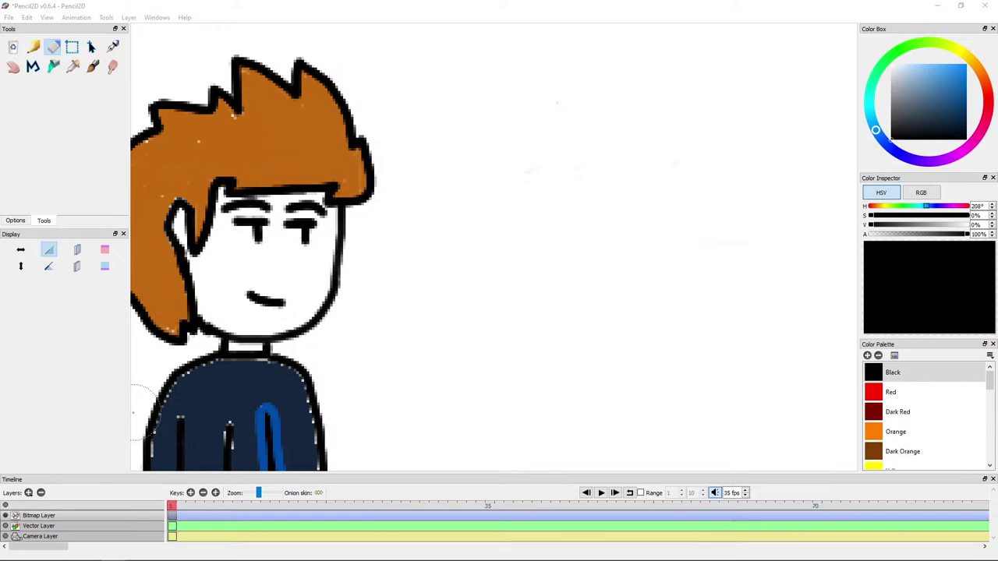
key(ctrl+1)
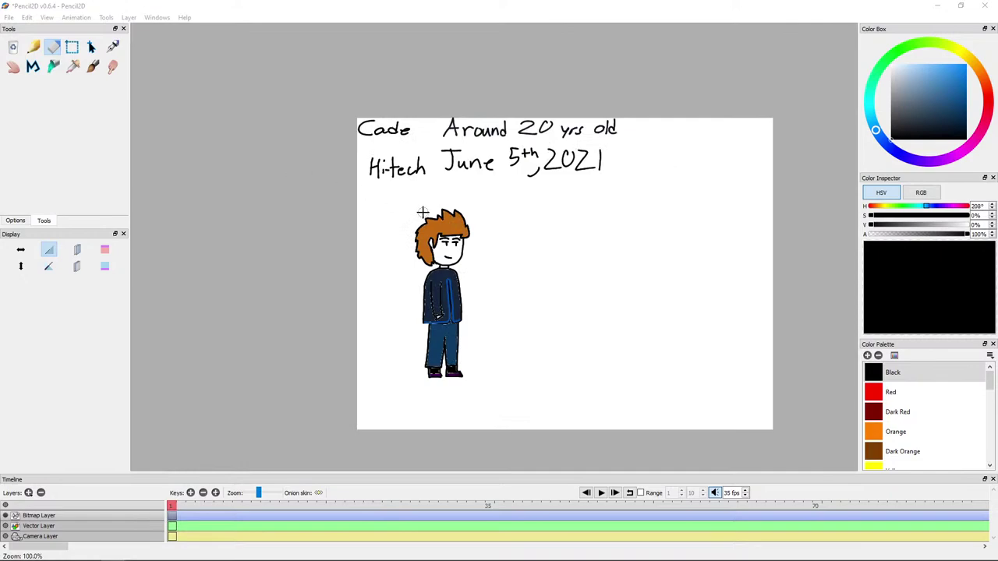